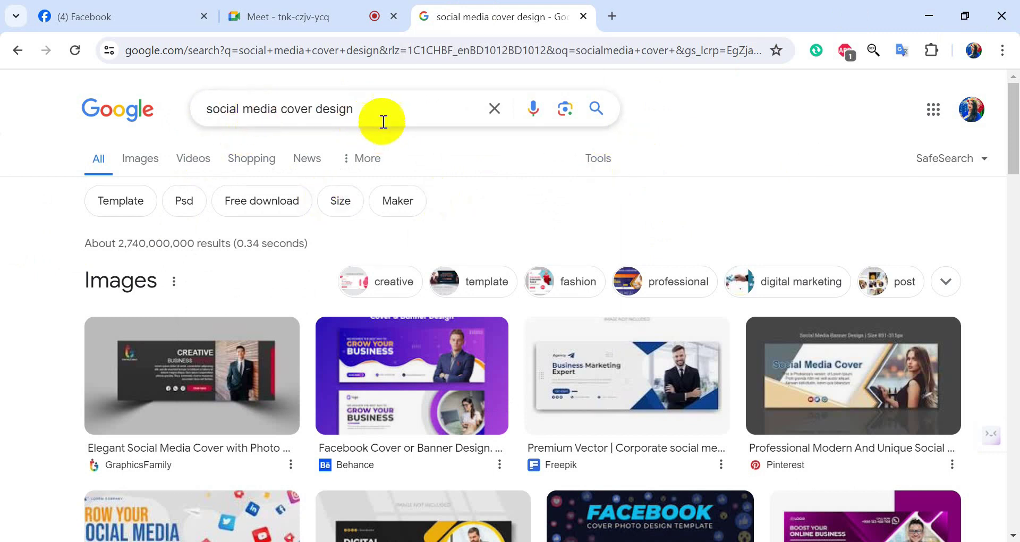
# - Show image results for "social media cover design" and preview the yellow-and-black Digital Marketing Agency cover from Freepik
pyautogui.click(140, 158)
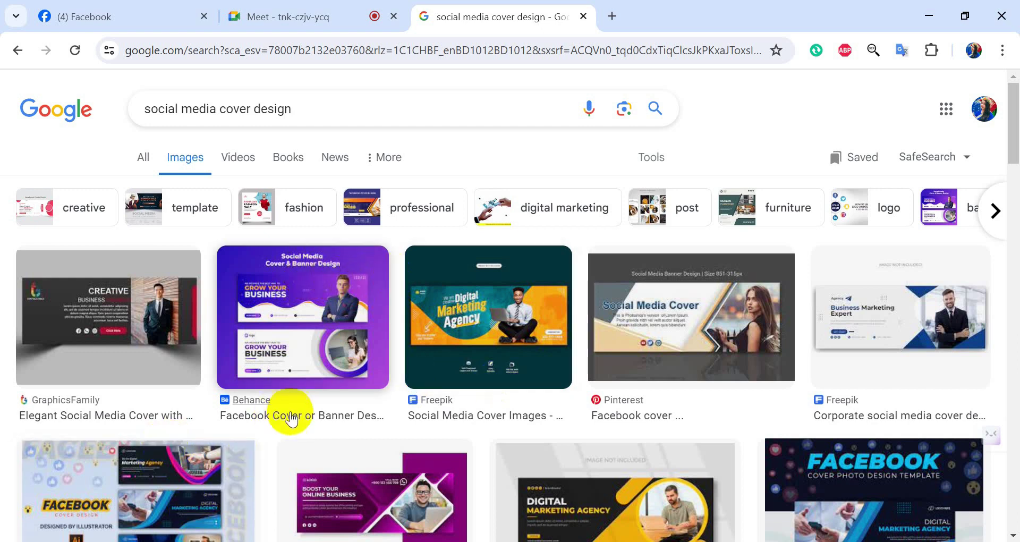
pyautogui.scroll(-1, 289, 401)
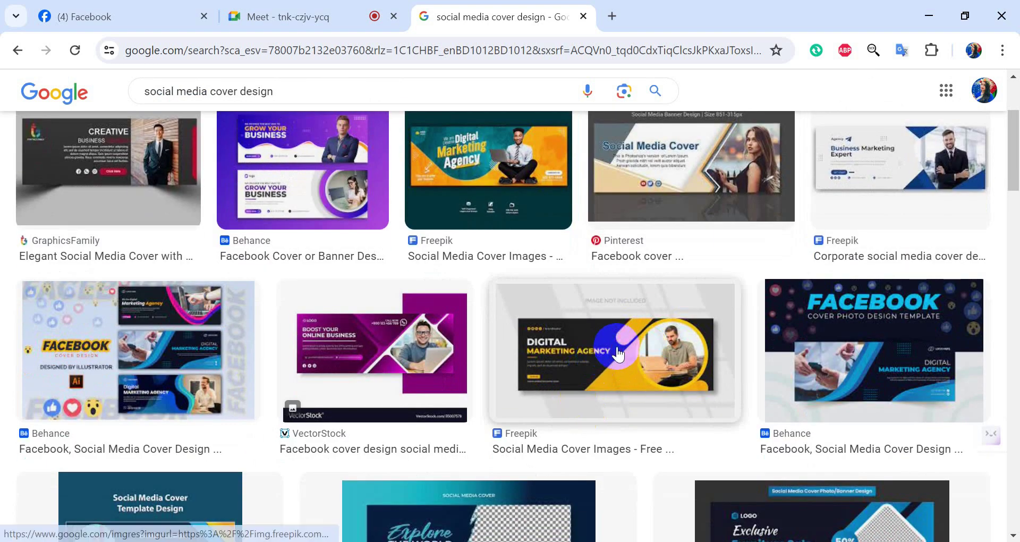
pyautogui.click(617, 346)
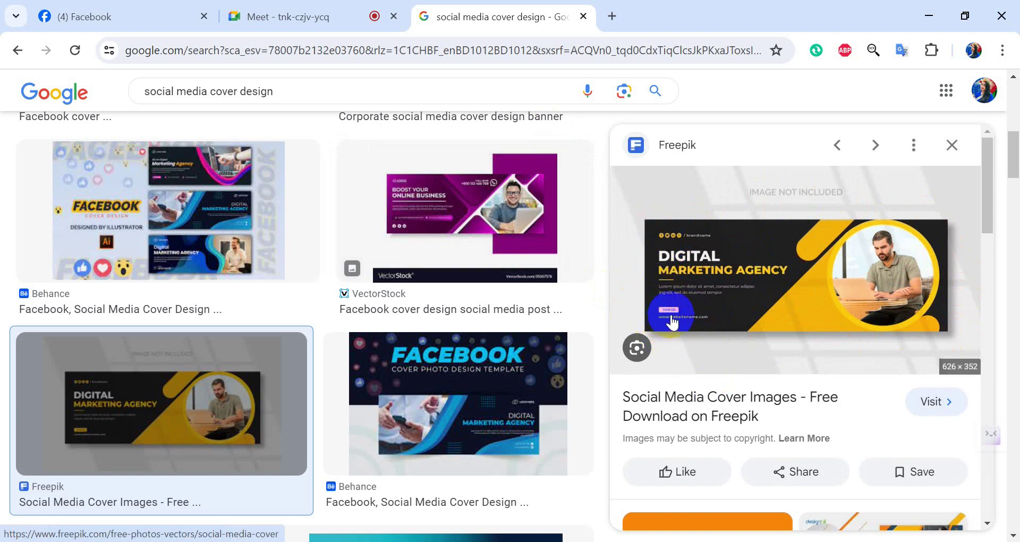
pyautogui.click(699, 325)
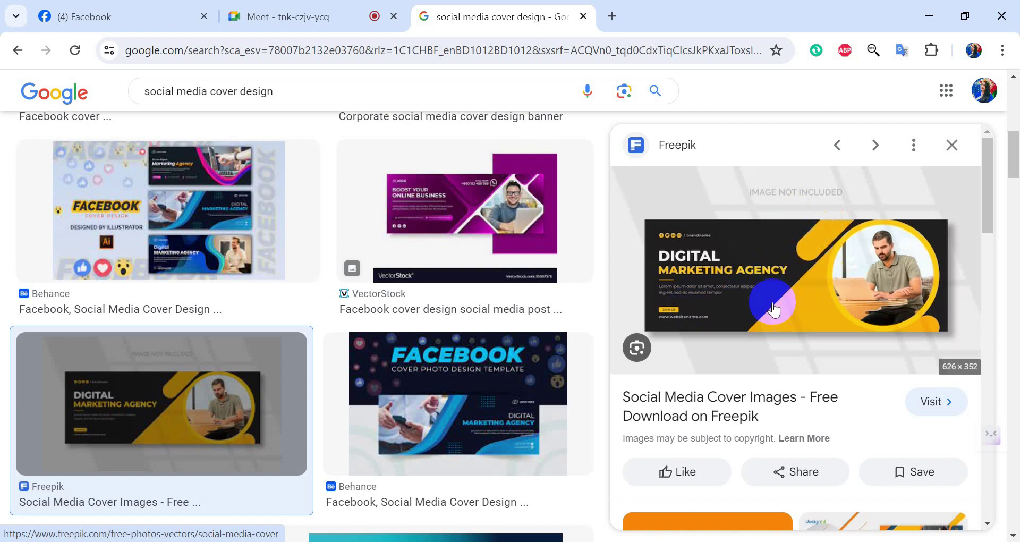
# - Browse the related images of the Freepik cover and preview the Adobe Stock Digital Marketing Agency design
pyautogui.scroll(-4, 796, 345)
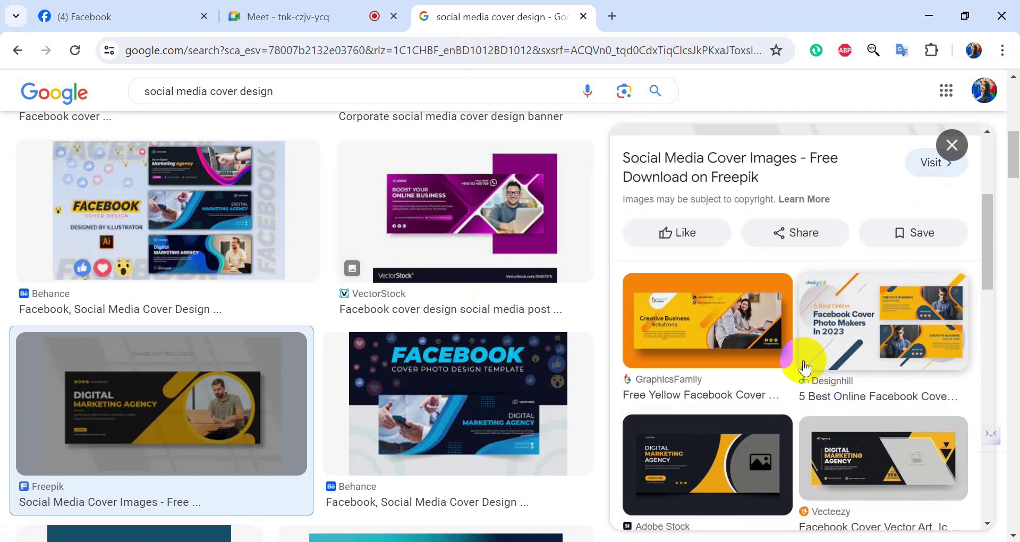
pyautogui.scroll(-1, 709, 465)
pyautogui.click(709, 458)
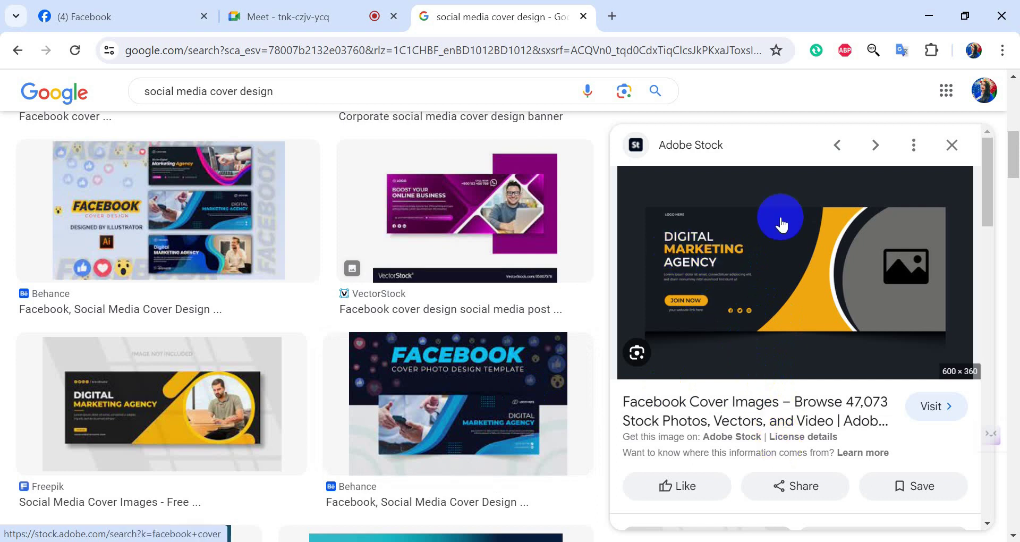
# - Search Google for "adobe colour" in a new tab and show the image results
pyautogui.click(611, 15)
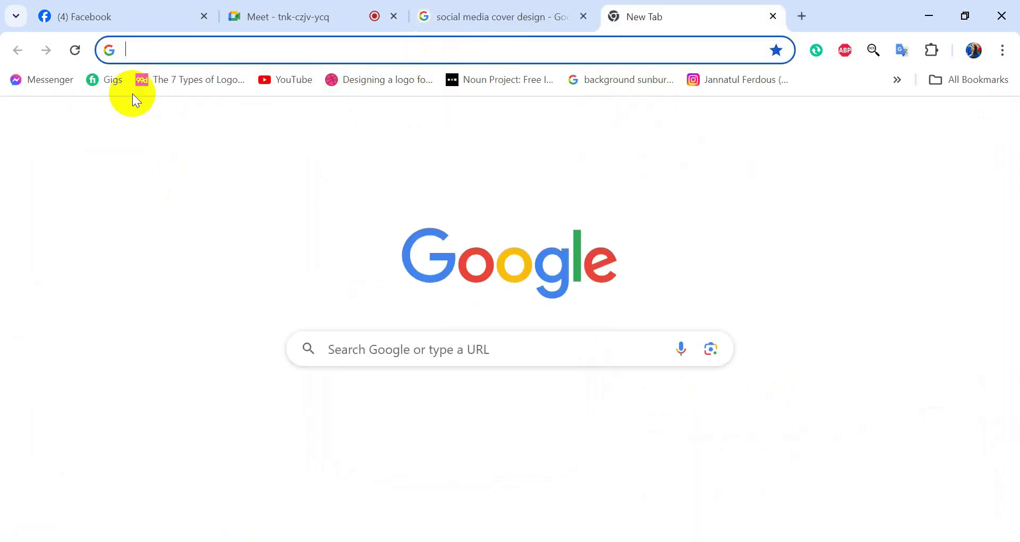
pyautogui.click(167, 53)
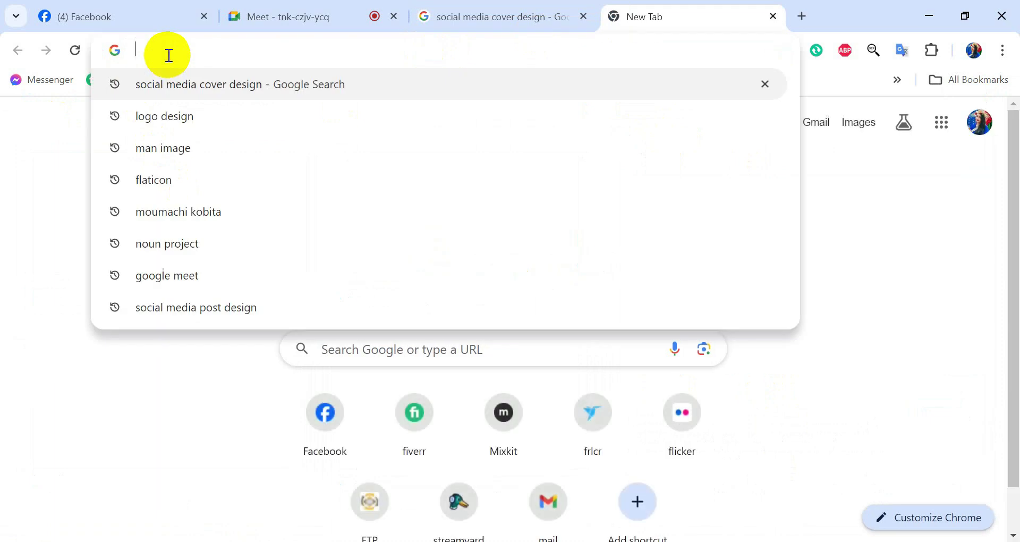
pyautogui.write('adobe')
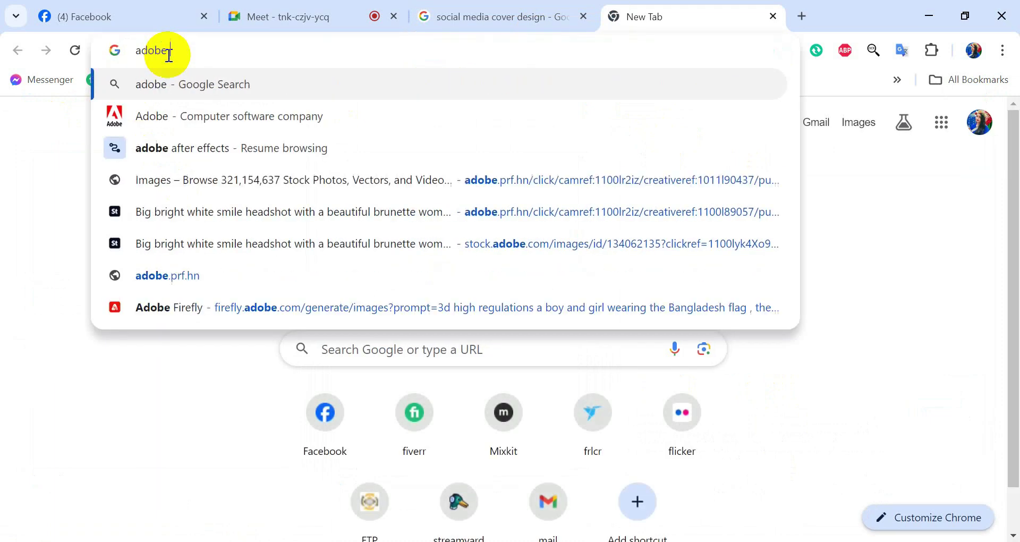
pyautogui.write(' colour')
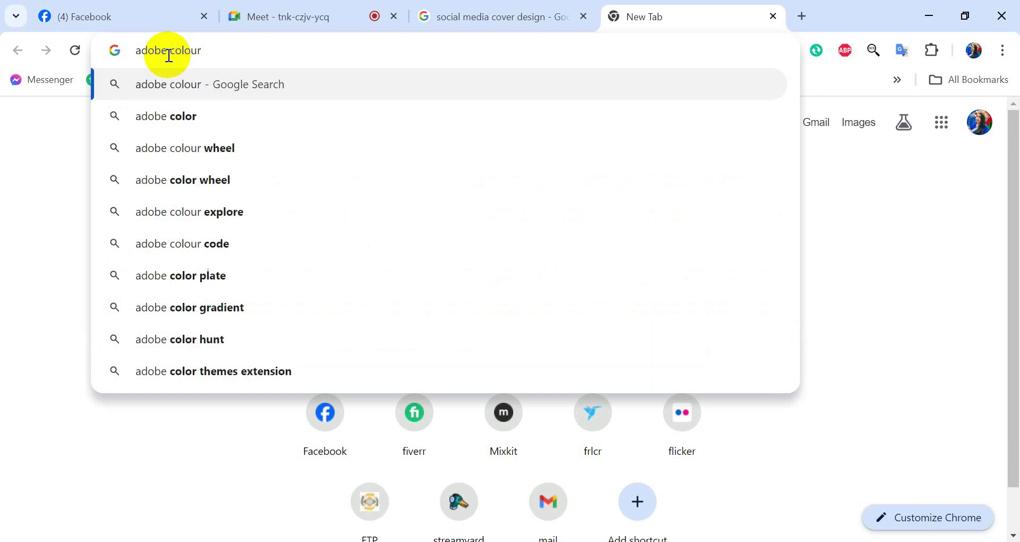
pyautogui.press('Return')
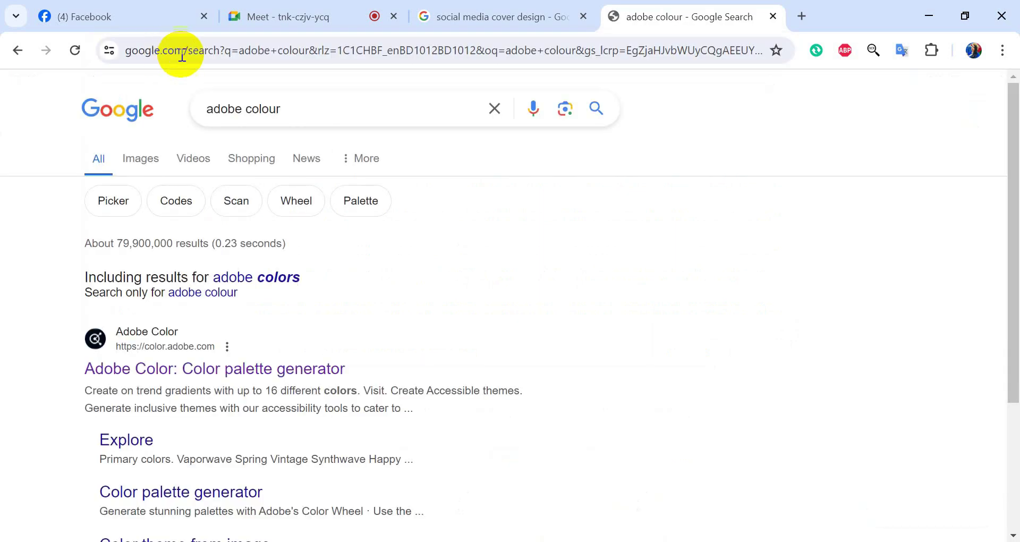
pyautogui.click(133, 165)
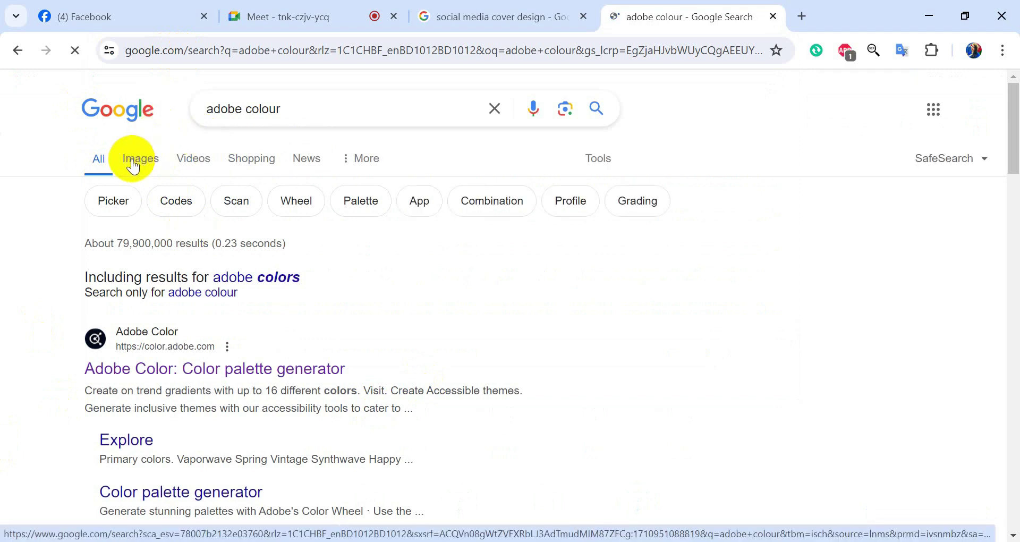
pyautogui.click(133, 162)
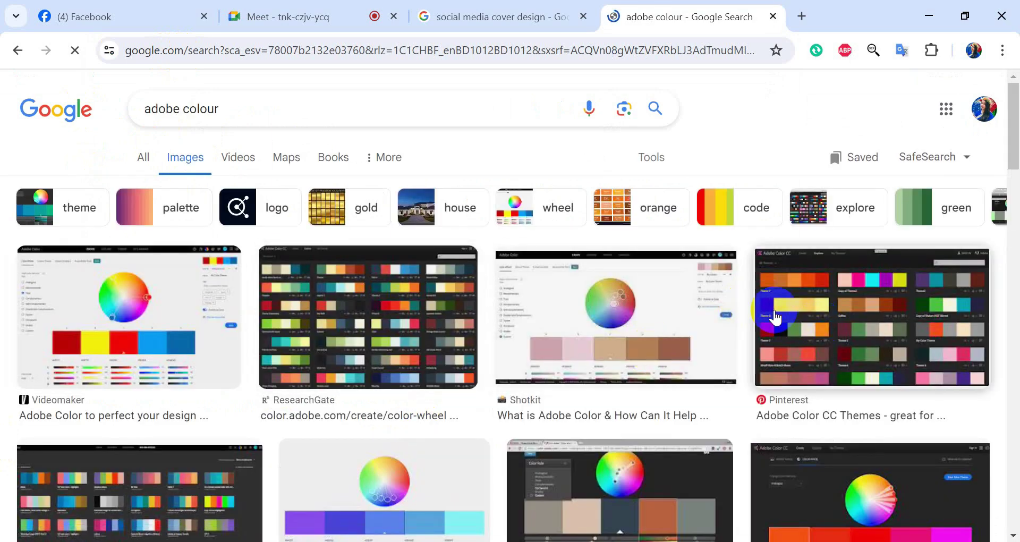
# - Examine the Adobe colour image results for colour wheels and palette examples
pyautogui.scroll(-2, 319, 420)
pyautogui.scroll(-2, 441, 377)
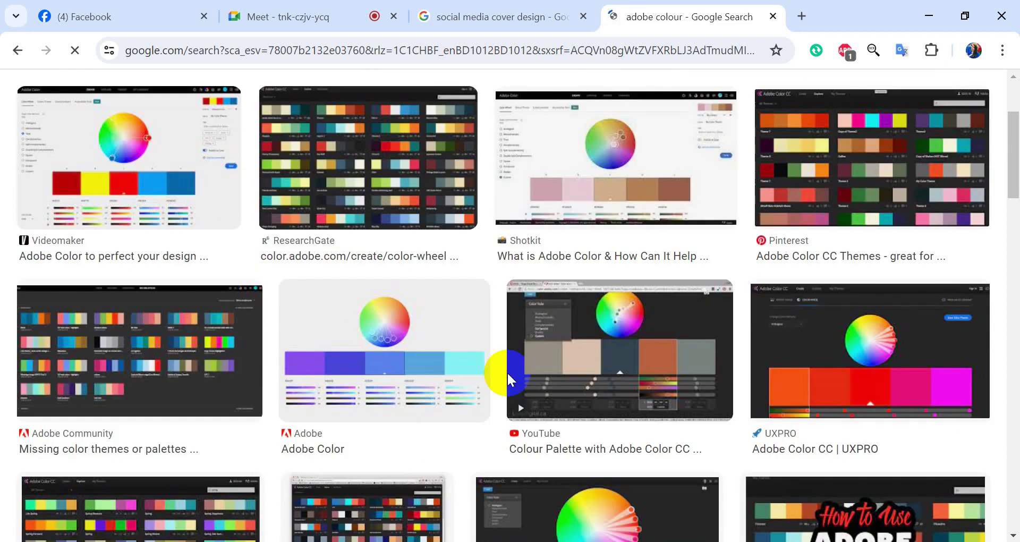
pyautogui.scroll(-5, 585, 330)
pyautogui.scroll(-2, 696, 361)
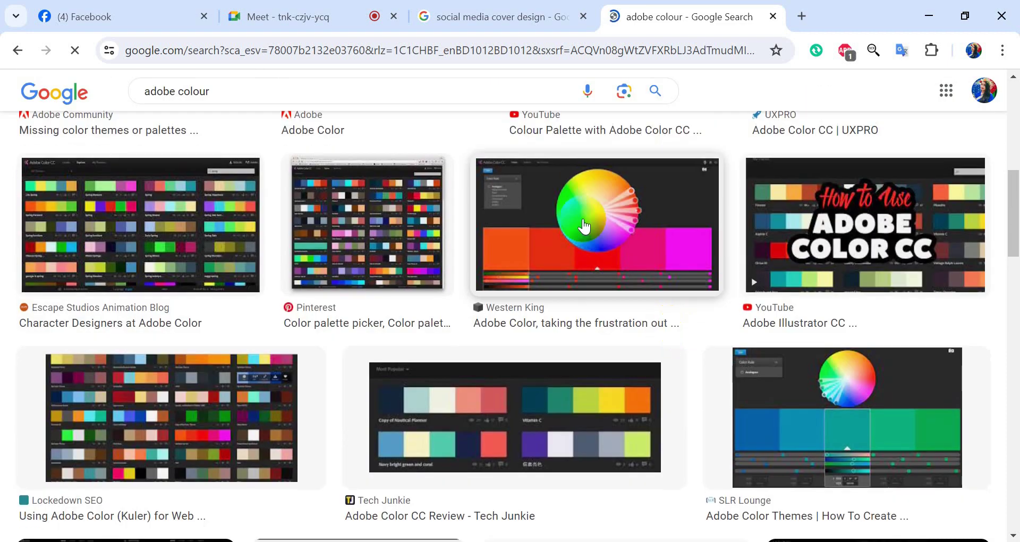
pyautogui.scroll(-3, 714, 303)
pyautogui.scroll(-3, 678, 326)
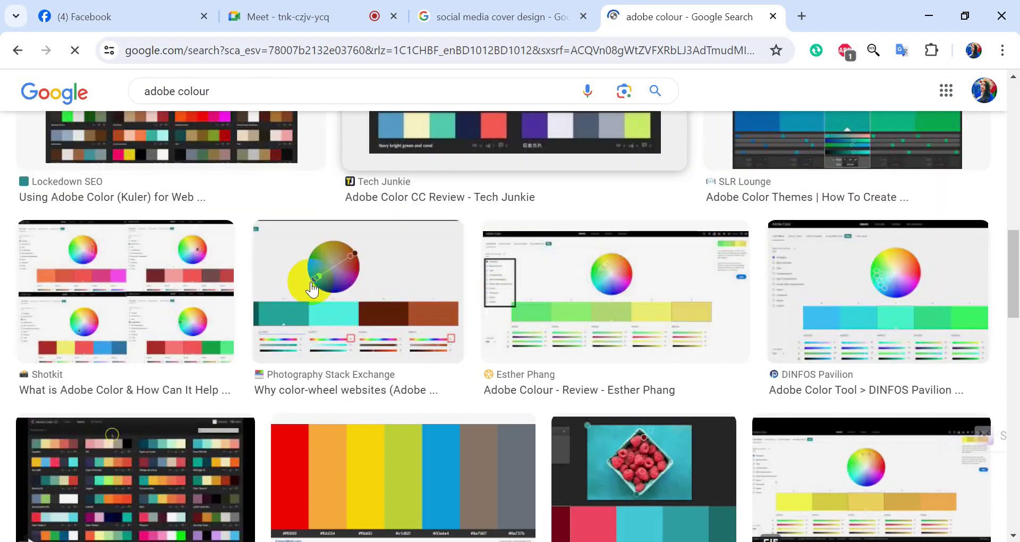
pyautogui.scroll(-3, 744, 318)
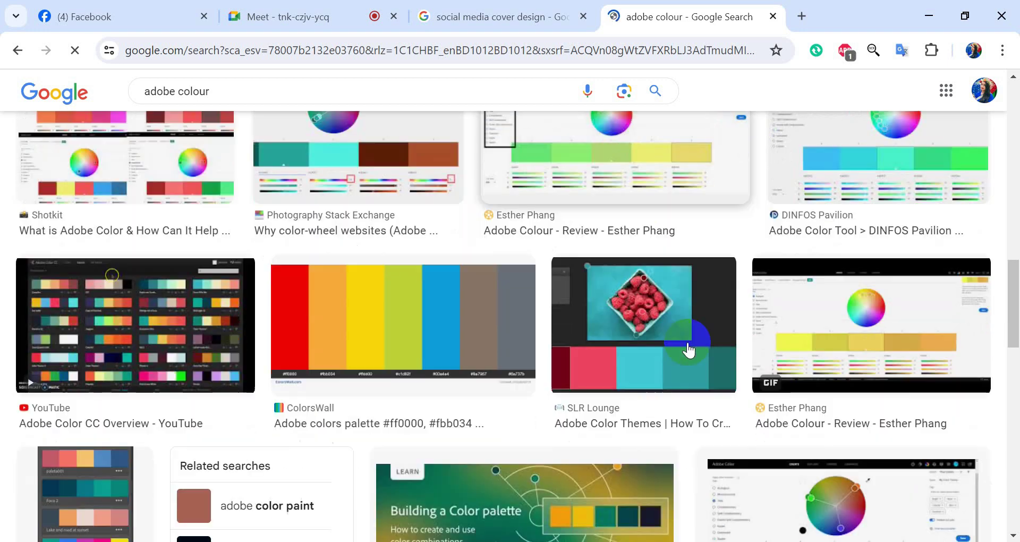
pyautogui.scroll(-3, 334, 312)
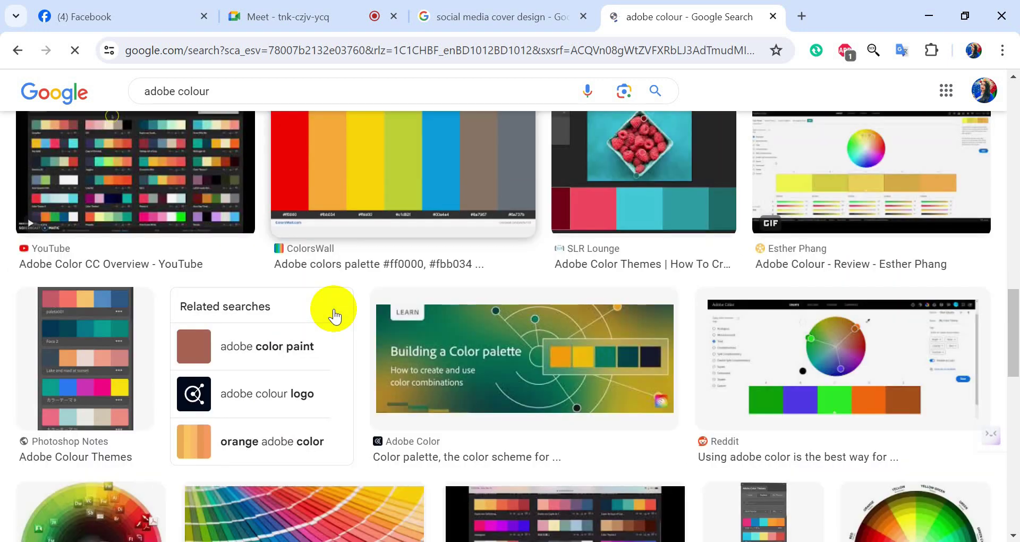
pyautogui.scroll(-3, 337, 324)
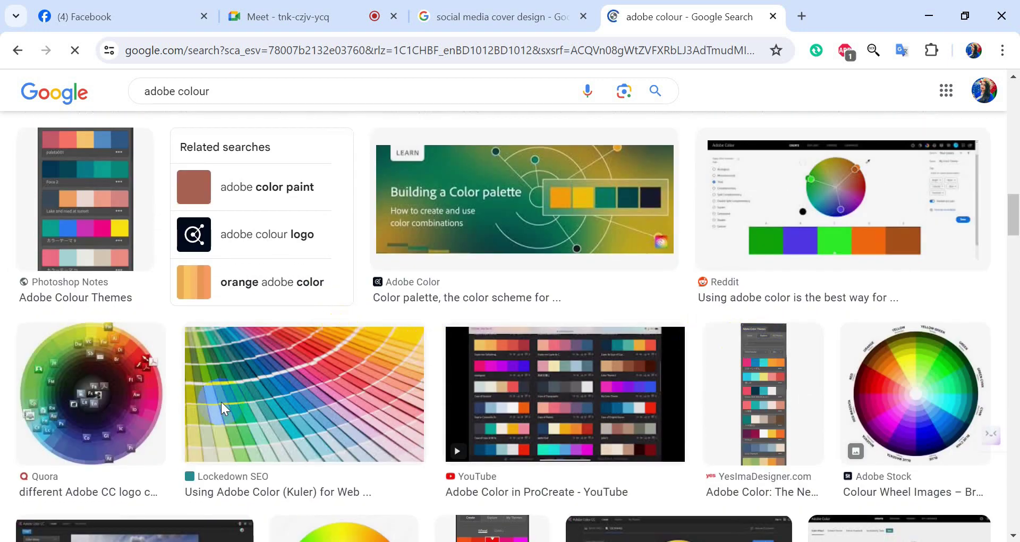
pyautogui.scroll(-7, 222, 406)
pyautogui.scroll(15, 490, 357)
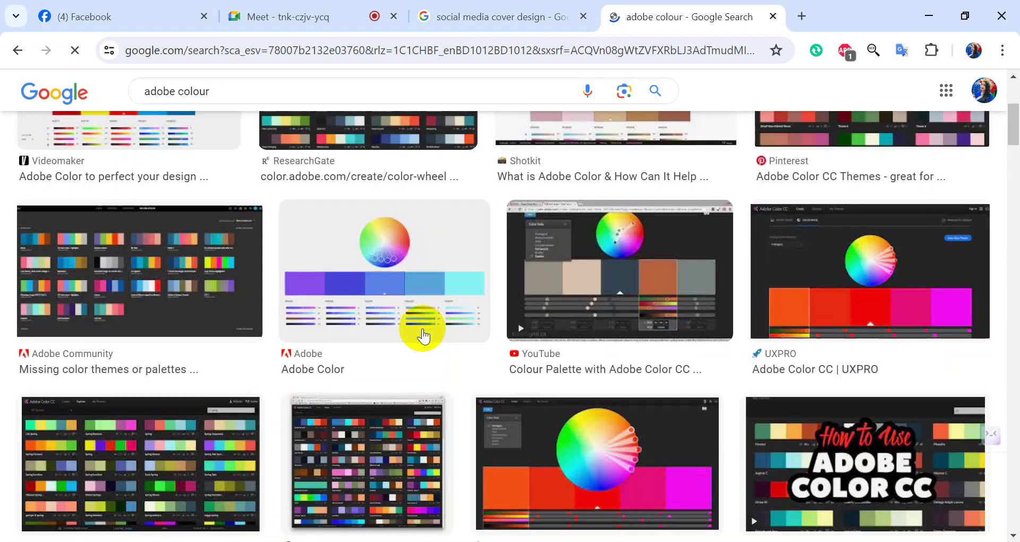
pyautogui.scroll(5, 423, 335)
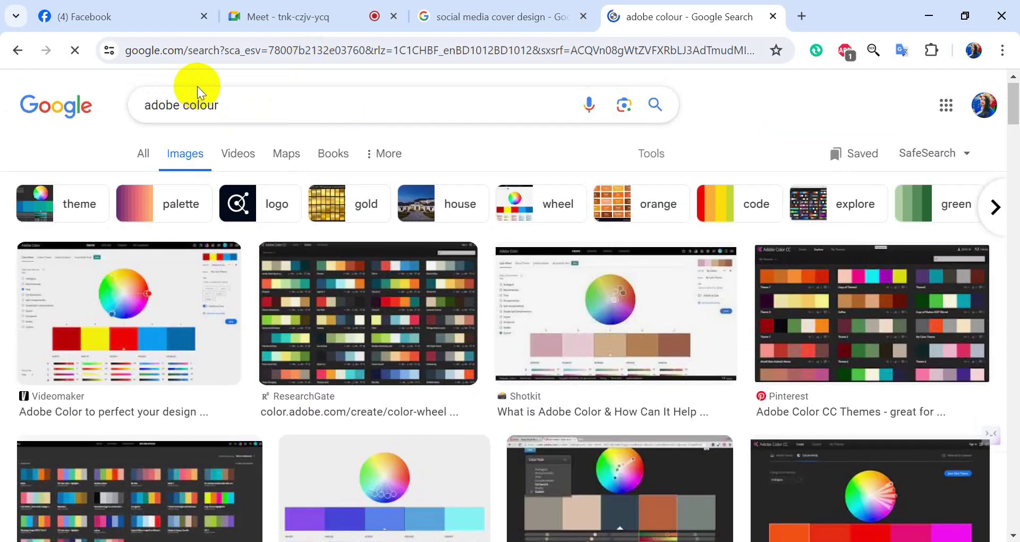
# - Refine the image search to "adobe gradient colour"
pyautogui.click(183, 108)
pyautogui.write('g')
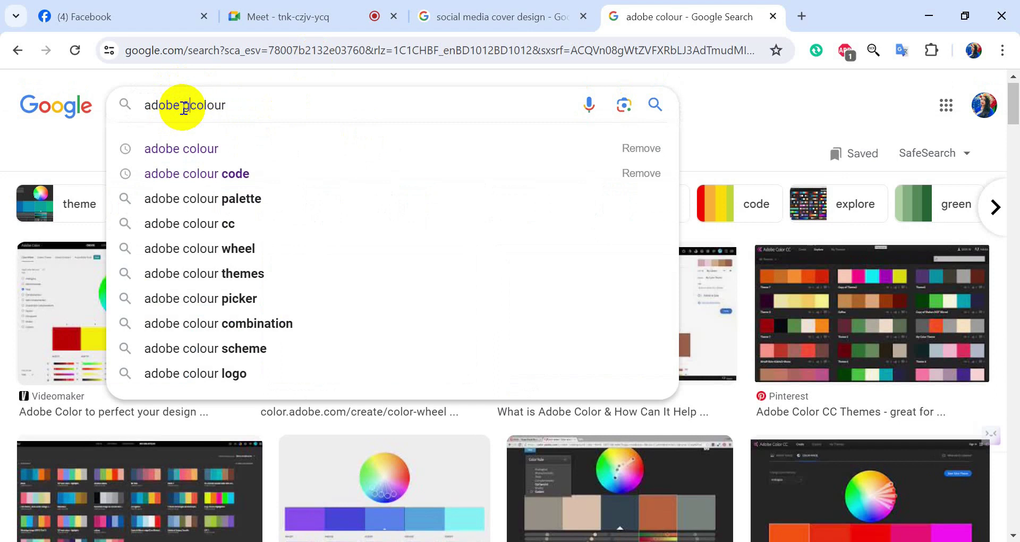
pyautogui.write('radient')
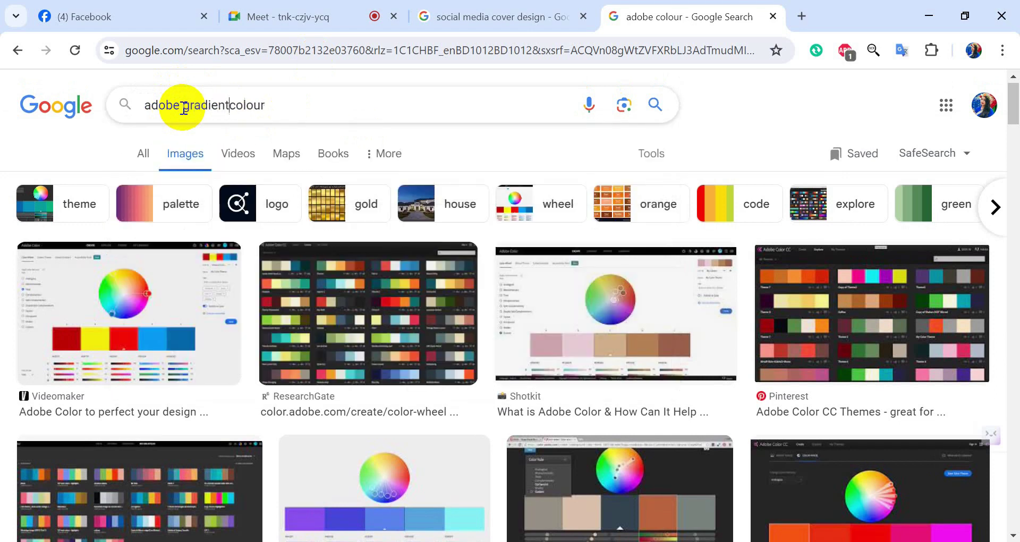
pyautogui.press('Return')
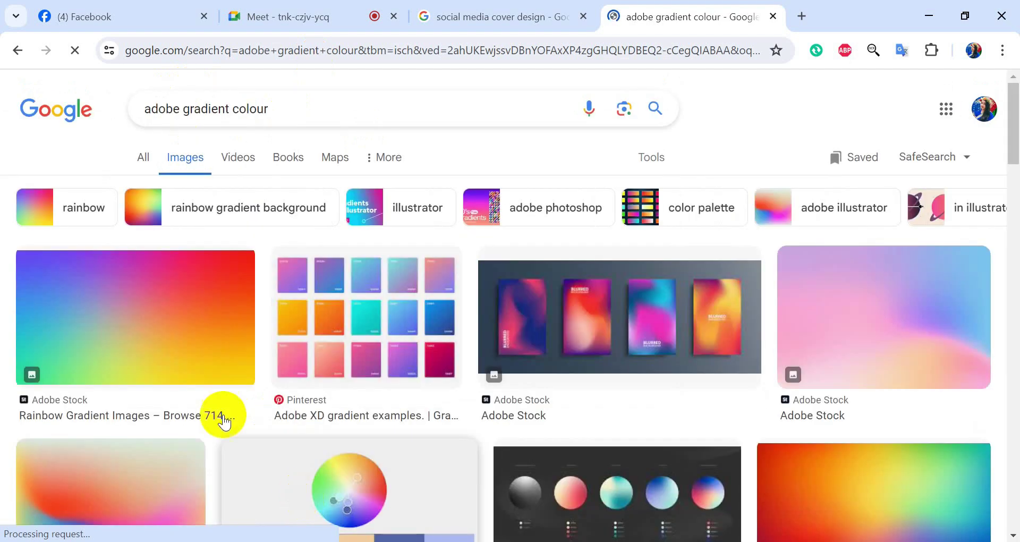
# - Browse the gradient image results and preview Pinterest's "Color palette design" with round gradient swatches
pyautogui.scroll(-6, 906, 302)
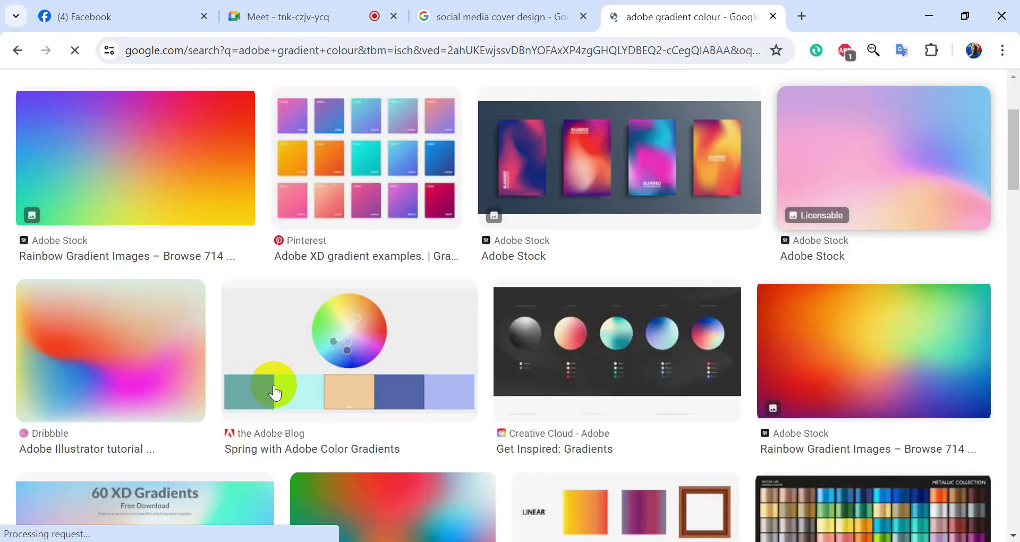
pyautogui.scroll(-6, 394, 271)
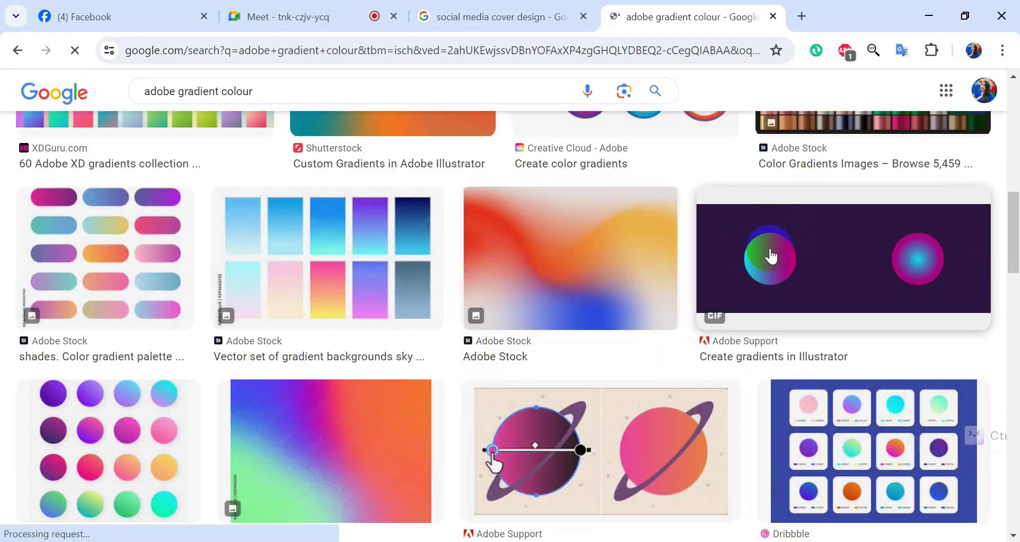
pyautogui.scroll(-2, 255, 302)
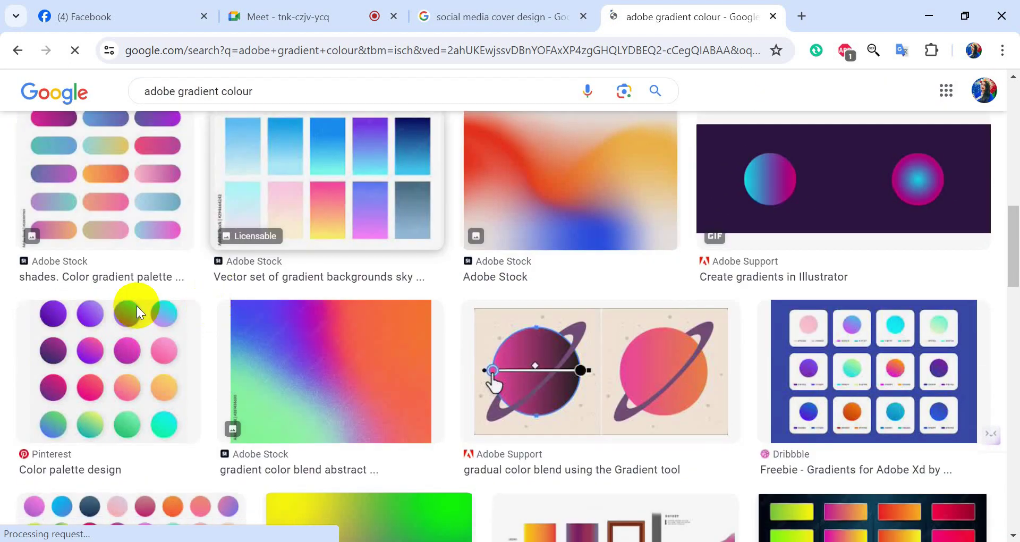
pyautogui.click(88, 349)
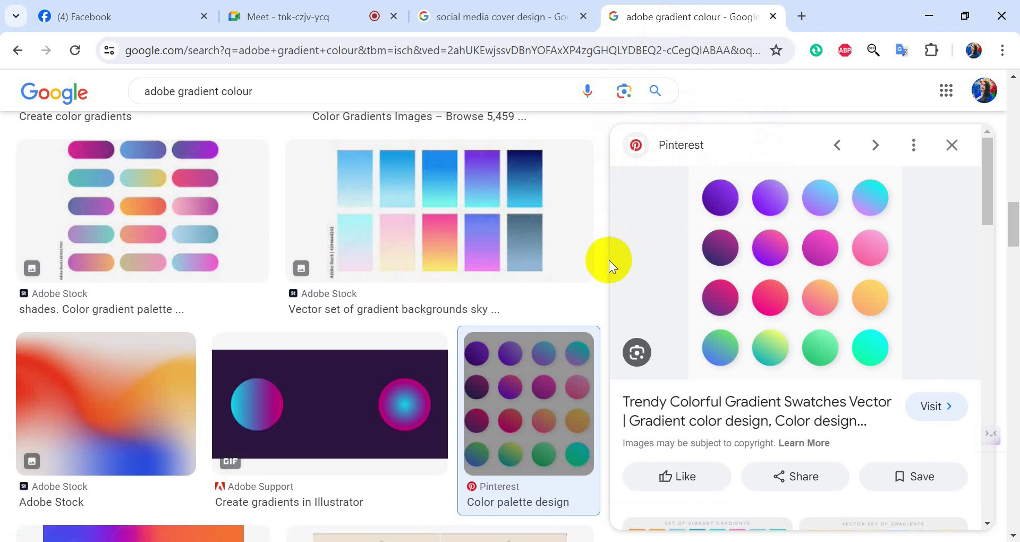
# - Preview Adobe Stock's vector set of sky gradient backgrounds, look through its related images, and close the preview to browse more gradients
pyautogui.click(505, 200)
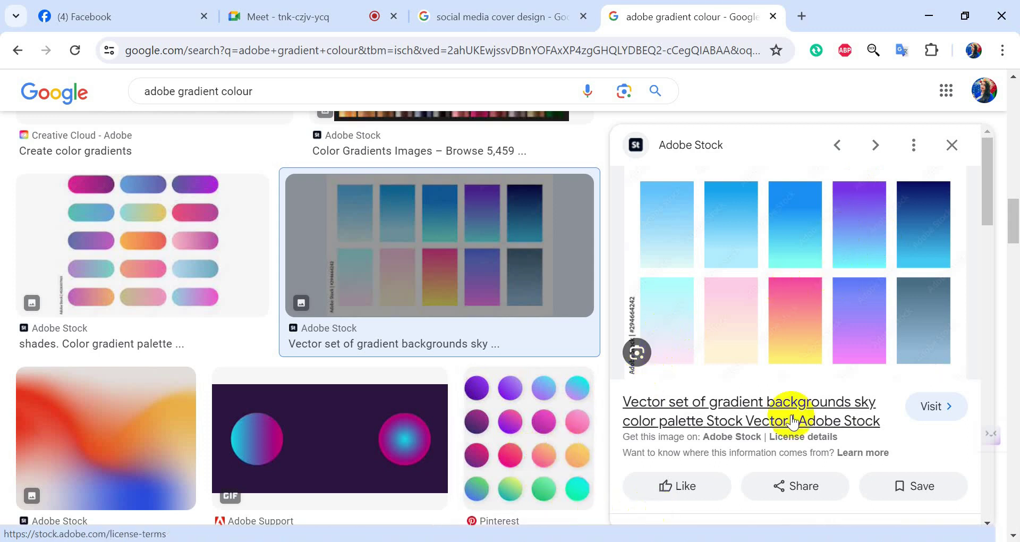
pyautogui.scroll(-10, 863, 234)
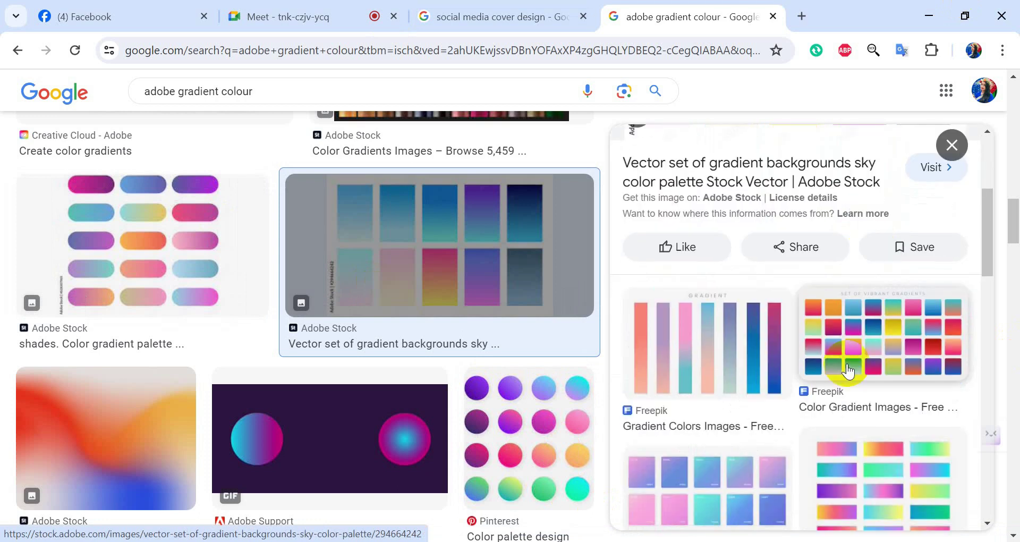
pyautogui.scroll(-8, 806, 374)
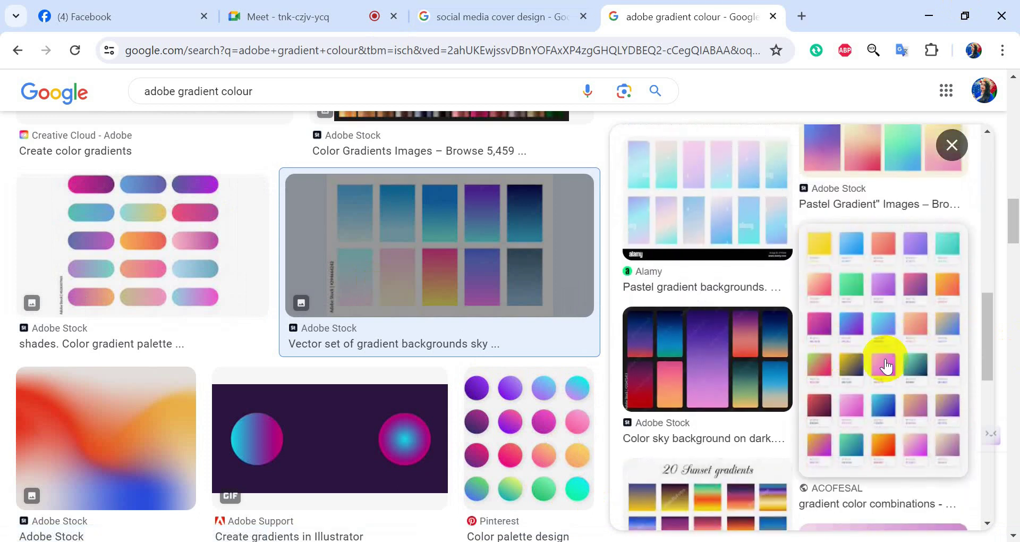
pyautogui.scroll(-3, 832, 383)
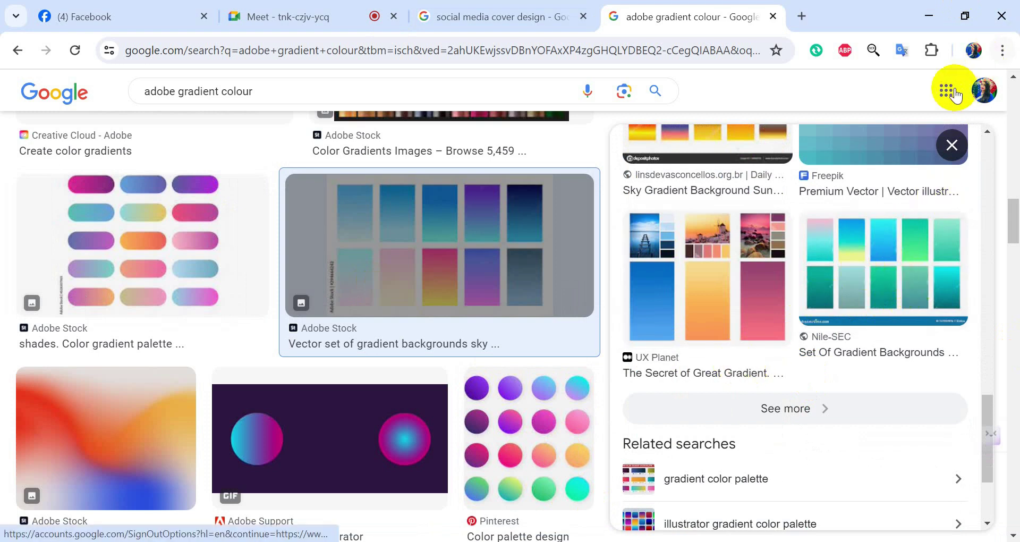
pyautogui.click(951, 147)
pyautogui.scroll(-8, 537, 259)
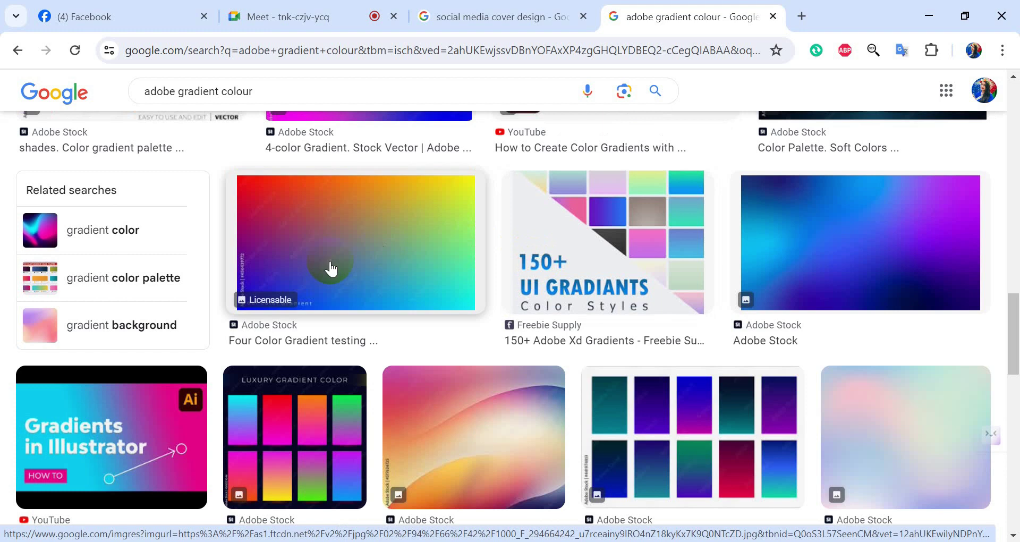
pyautogui.scroll(-3, 362, 340)
# - Return to the social media cover design results, look through the previewed Adobe Stock cover's related designs, and close the preview
pyautogui.click(478, 13)
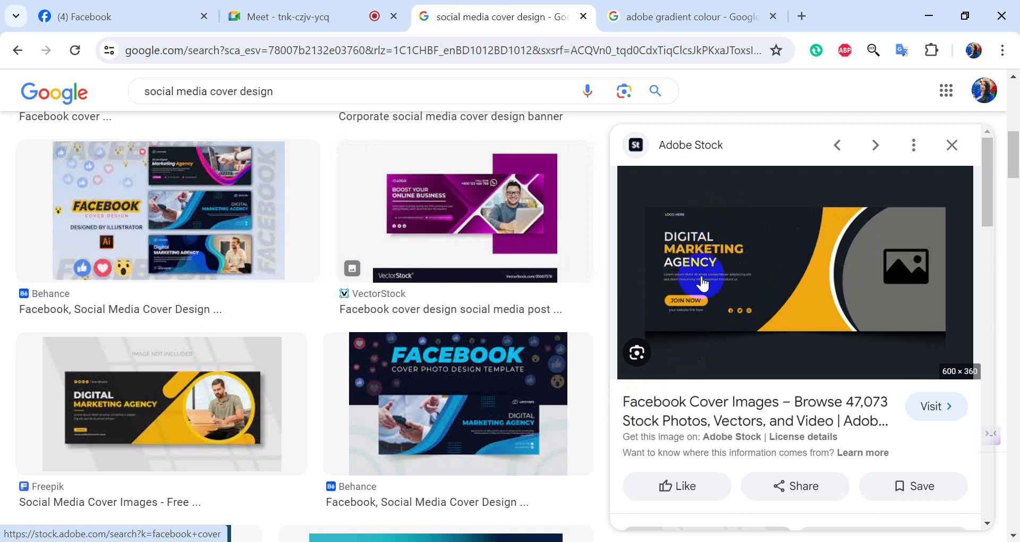
pyautogui.scroll(-5, 728, 340)
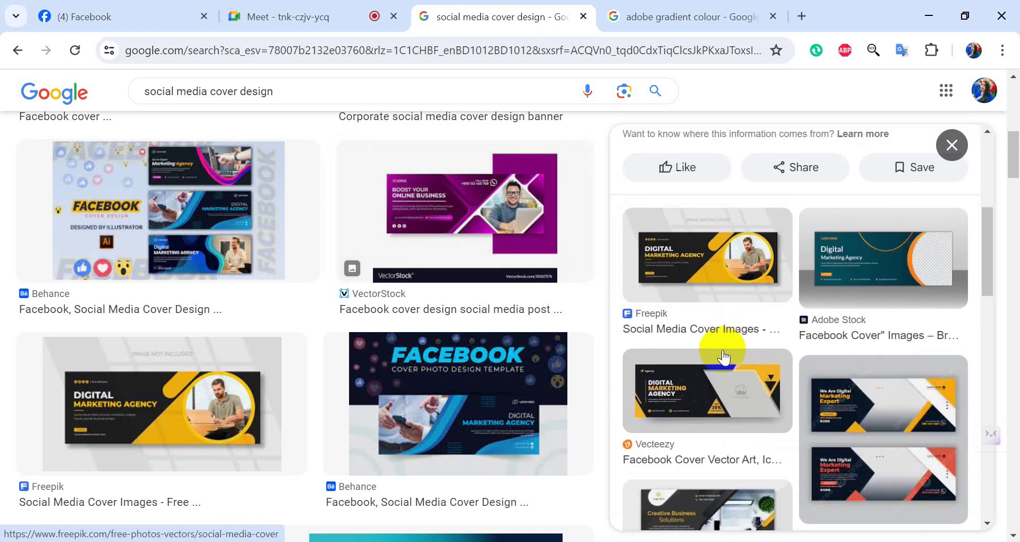
pyautogui.scroll(-1, 712, 478)
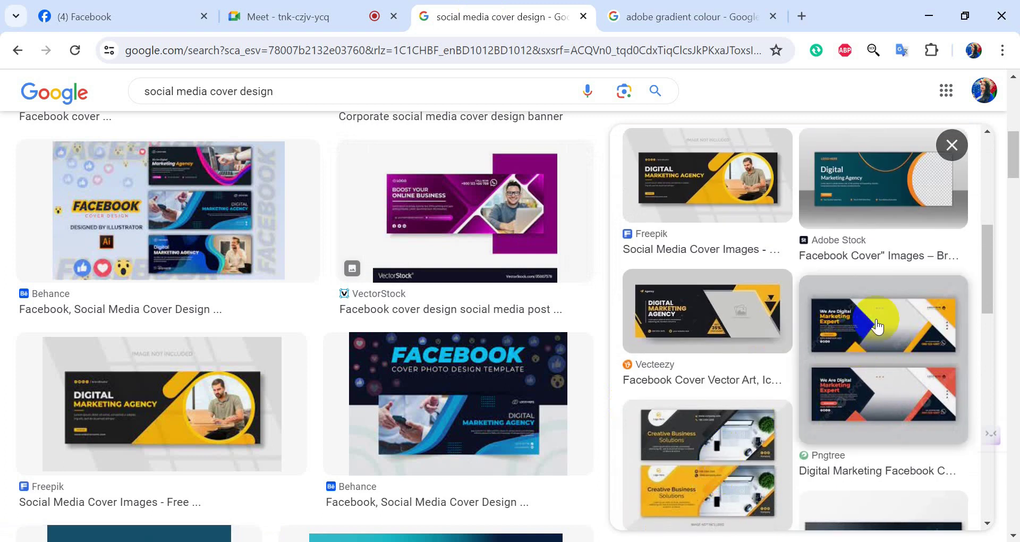
pyautogui.click(950, 144)
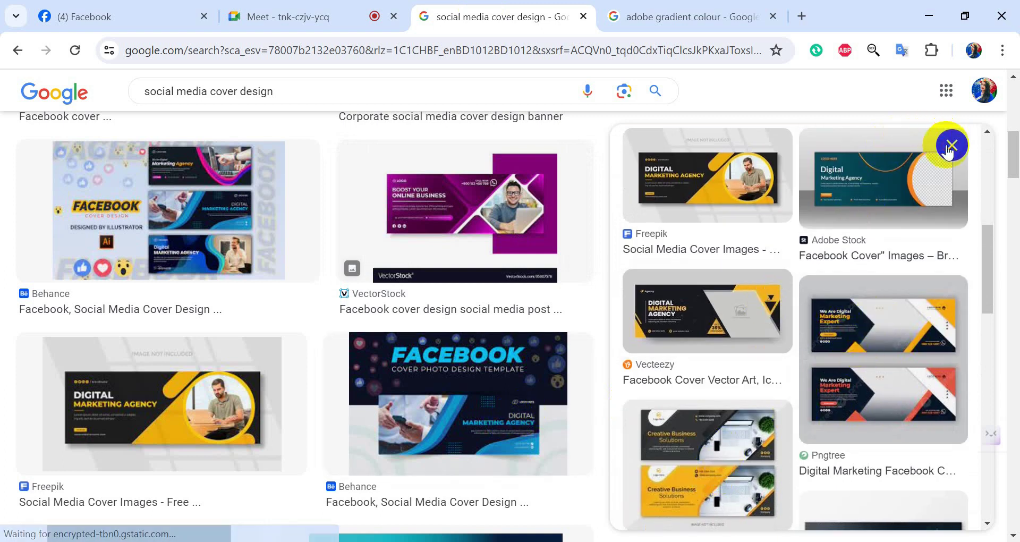
# - Browse further through the social media cover design image results for layout references
pyautogui.scroll(-4, 391, 353)
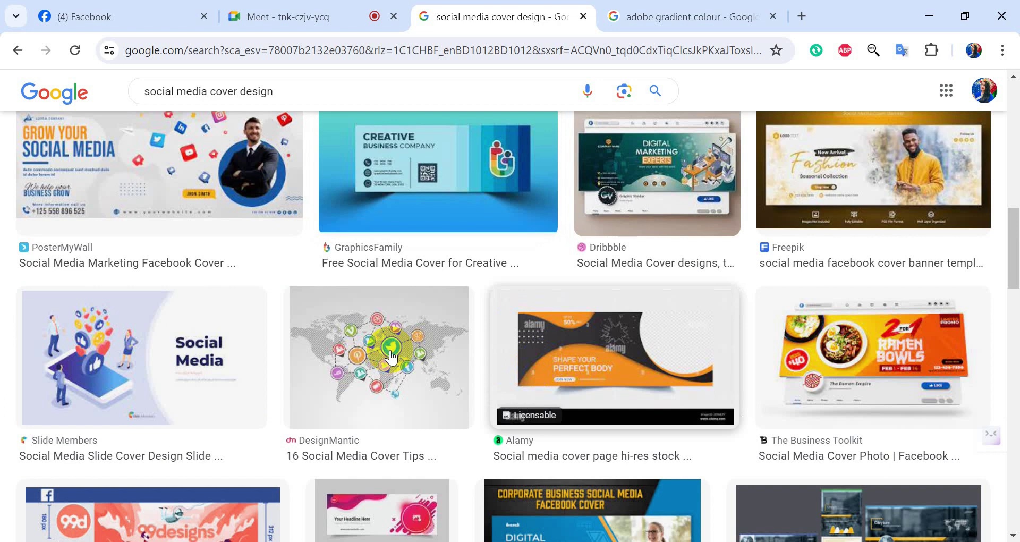
pyautogui.scroll(-5, 390, 348)
pyautogui.scroll(-1, 393, 340)
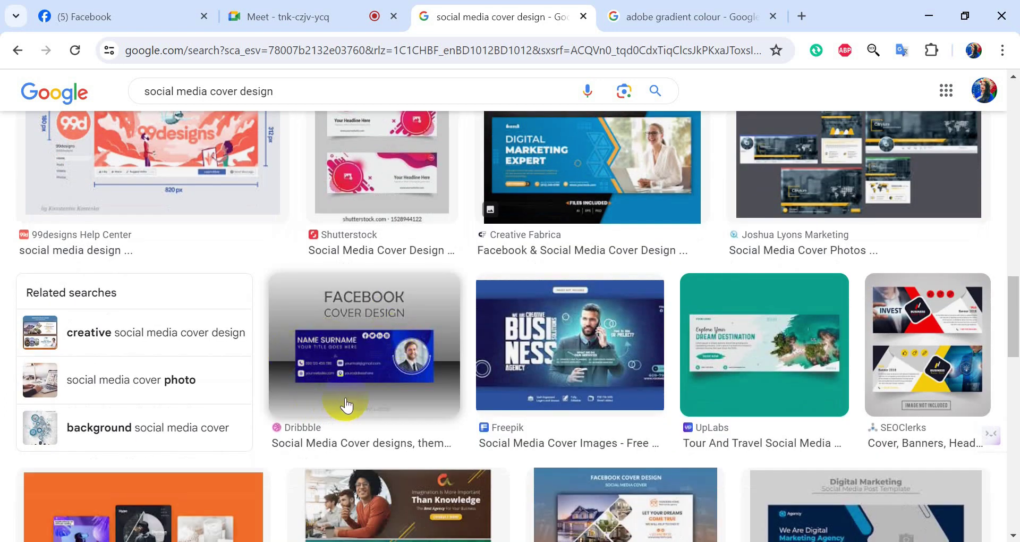
pyautogui.scroll(8, 363, 374)
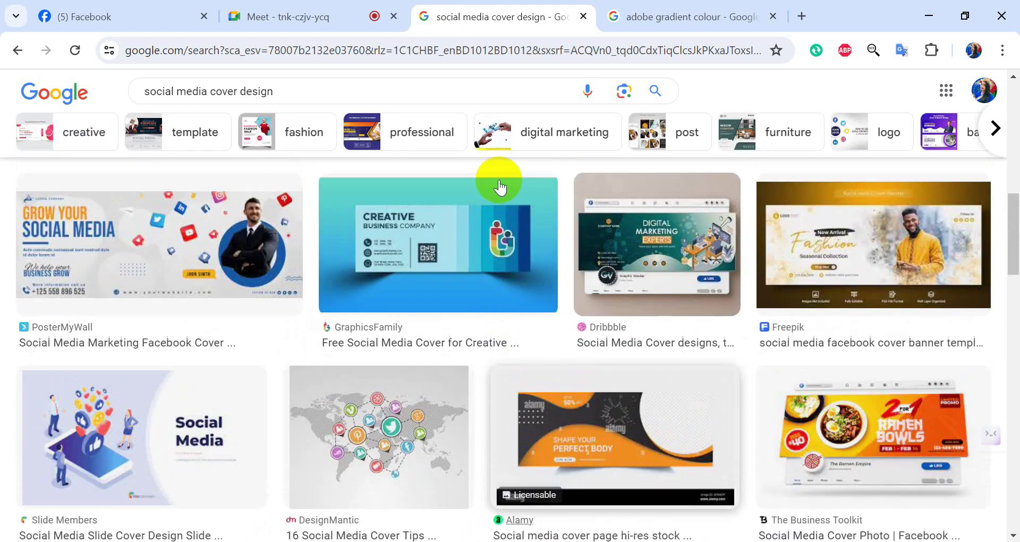
# - Search the web for "social media cover size" in a new browser tab
pyautogui.click(808, 16)
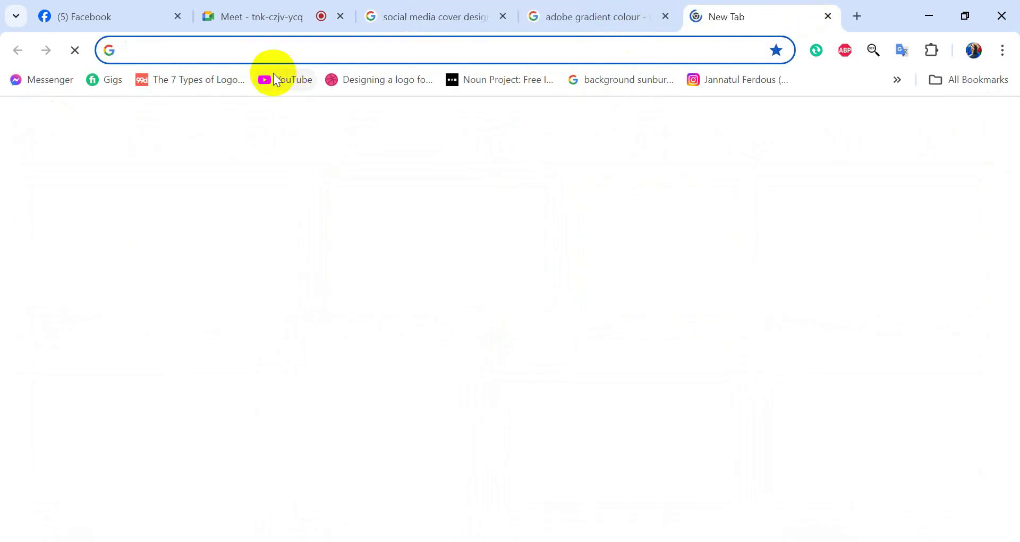
pyautogui.click(278, 51)
pyautogui.write('social')
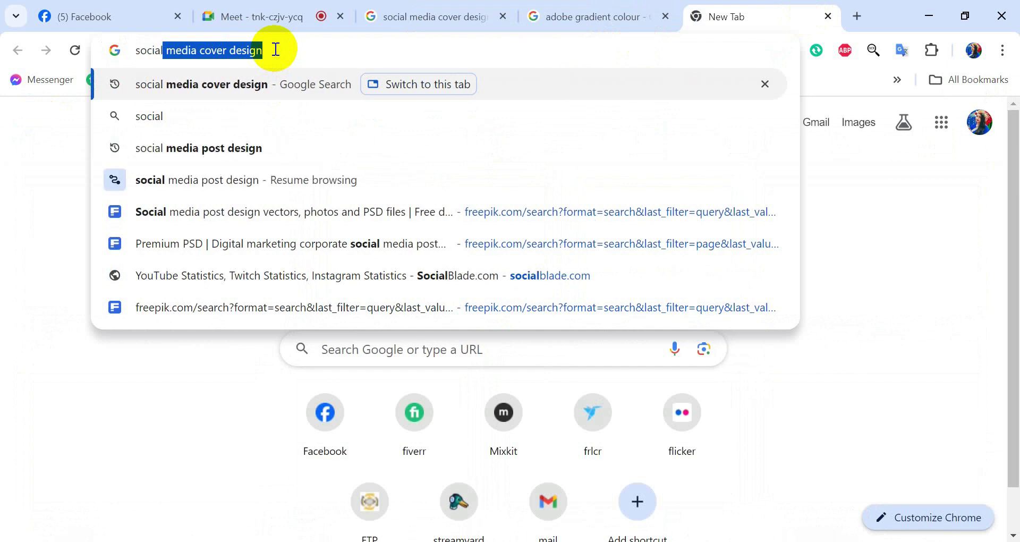
pyautogui.write(' media ')
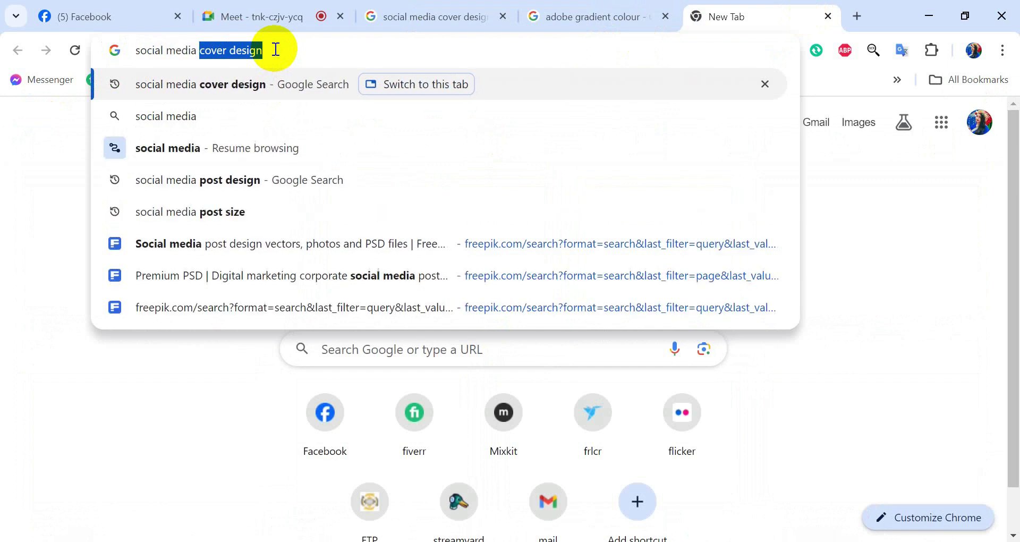
pyautogui.write('cover ')
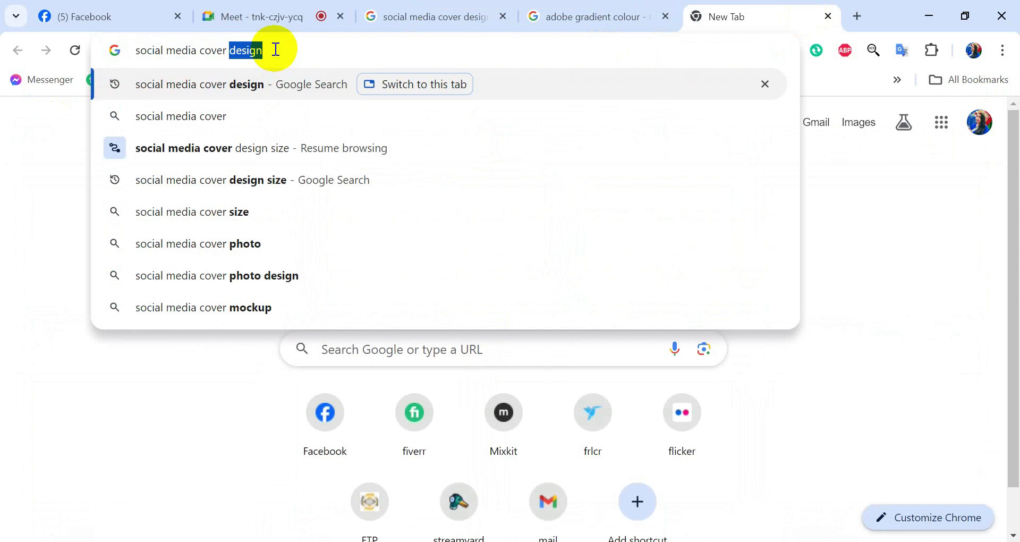
pyautogui.write('size')
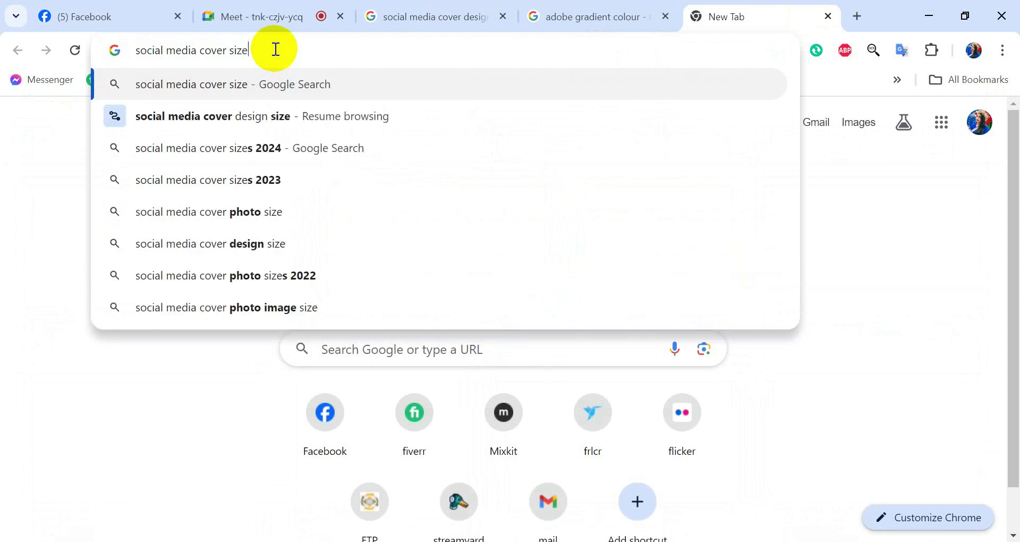
pyautogui.press('Return')
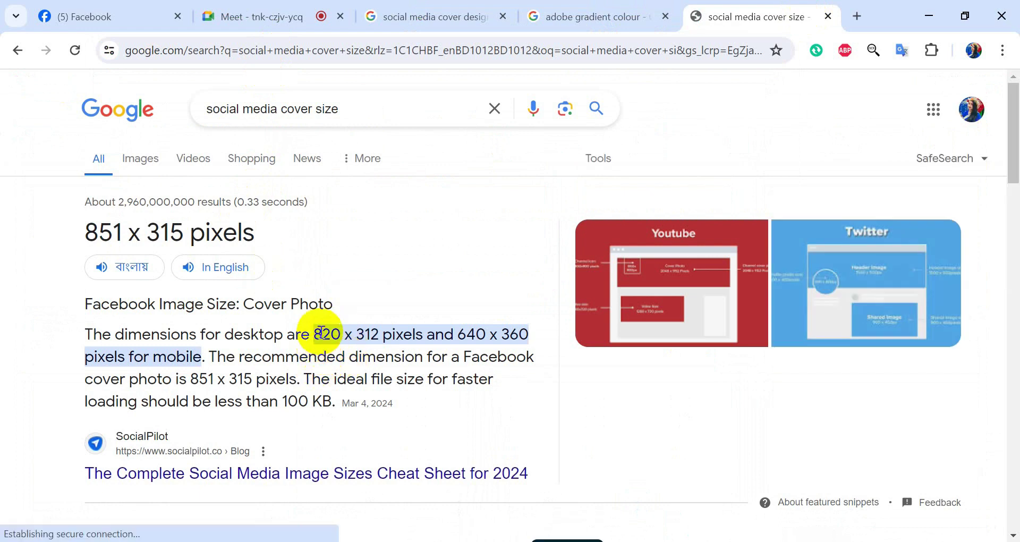
# - Examine the desktop, mobile and recommended Facebook cover photo dimensions in the featured snippet's text
pyautogui.moveTo(314, 334); pyautogui.dragTo(384, 336)
pyautogui.click(460, 330)
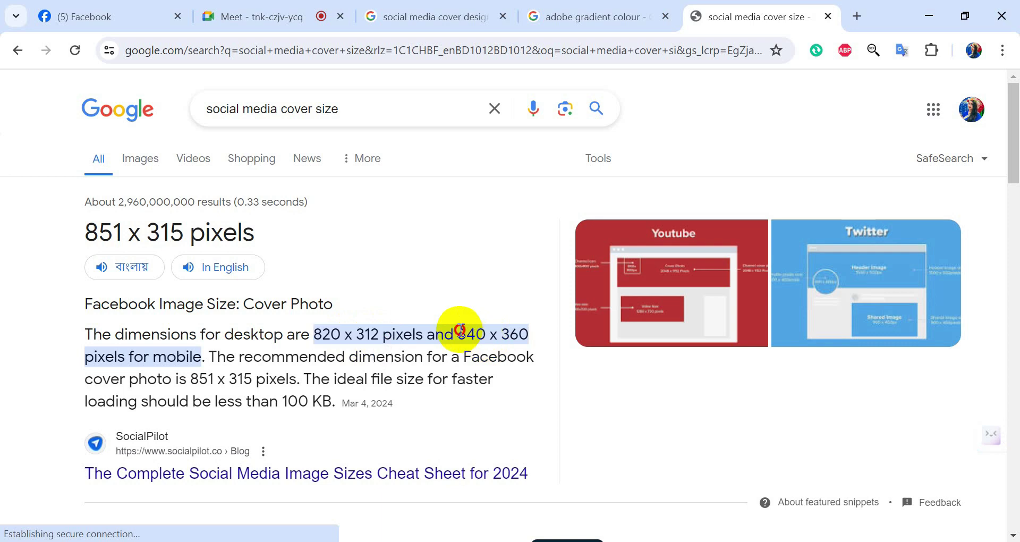
pyautogui.moveTo(467, 330); pyautogui.dragTo(530, 336)
pyautogui.click(565, 363)
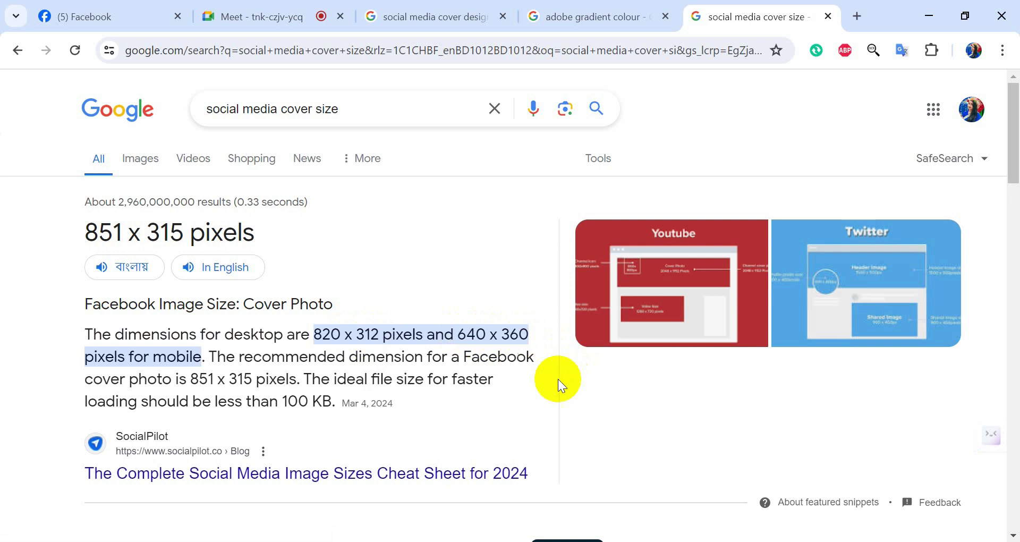
pyautogui.moveTo(194, 380); pyautogui.dragTo(253, 378)
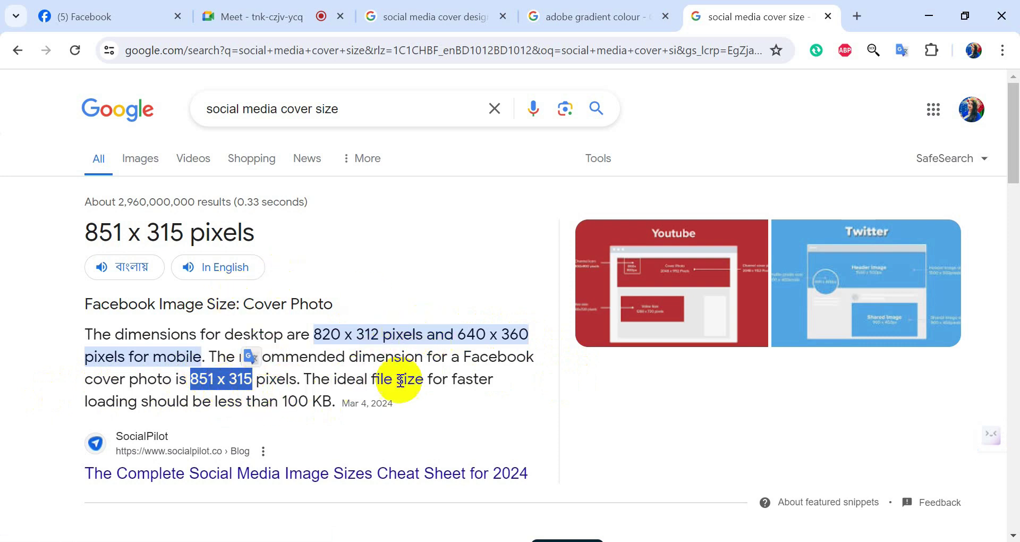
pyautogui.click(555, 368)
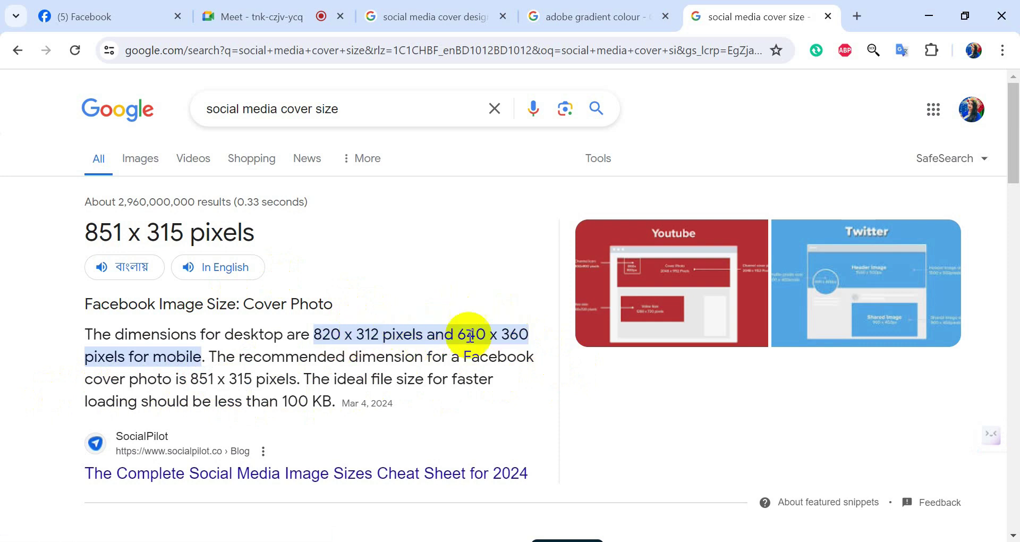
# - Compare the mobile cover dimensions with the headline cover photo size in the featured snippet
pyautogui.moveTo(458, 334); pyautogui.dragTo(529, 336)
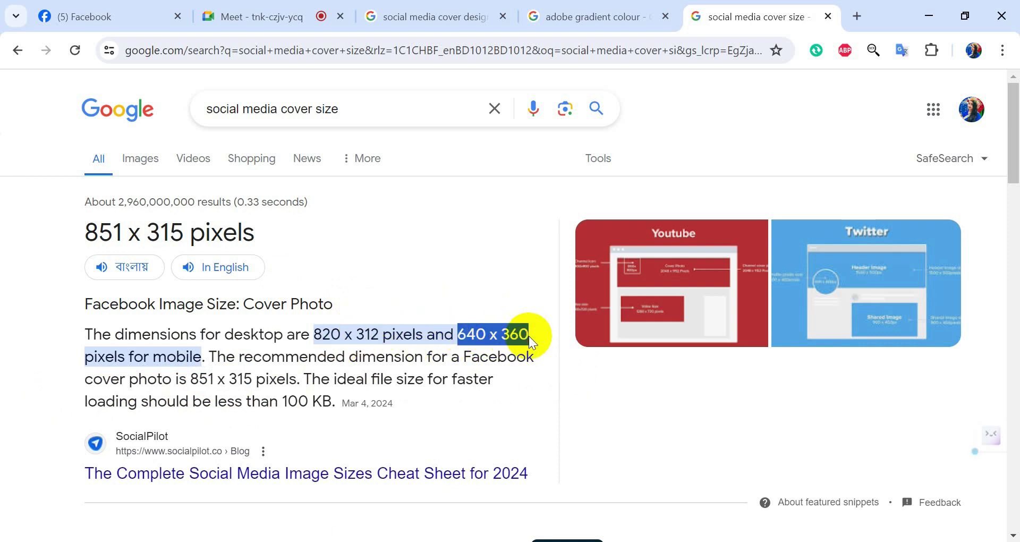
pyautogui.click(550, 336)
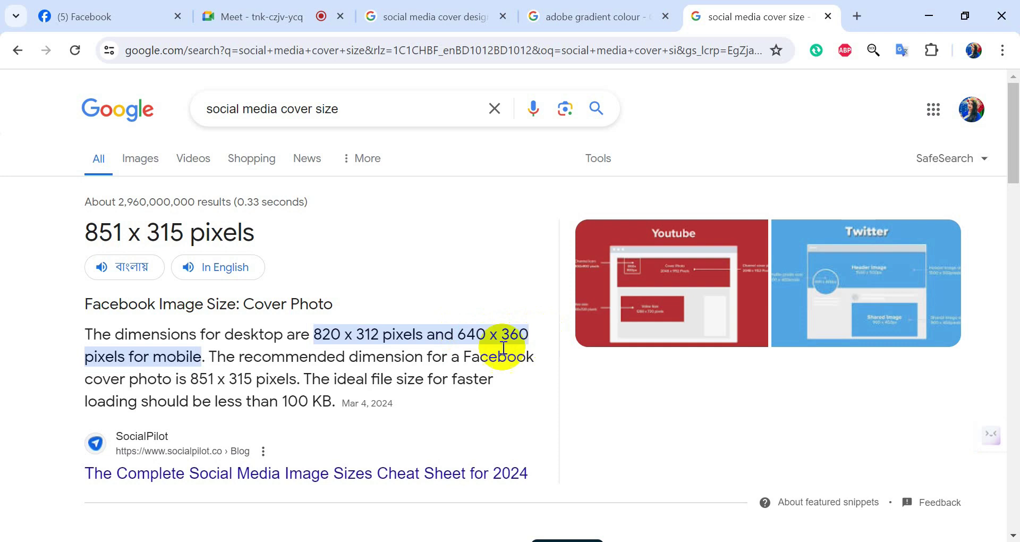
pyautogui.moveTo(457, 335); pyautogui.dragTo(533, 335)
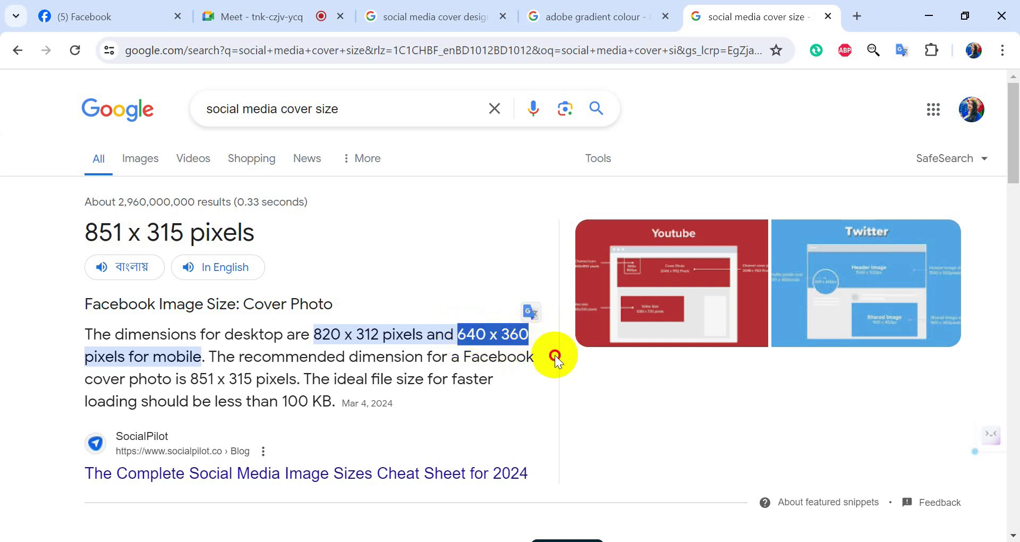
pyautogui.click(550, 351)
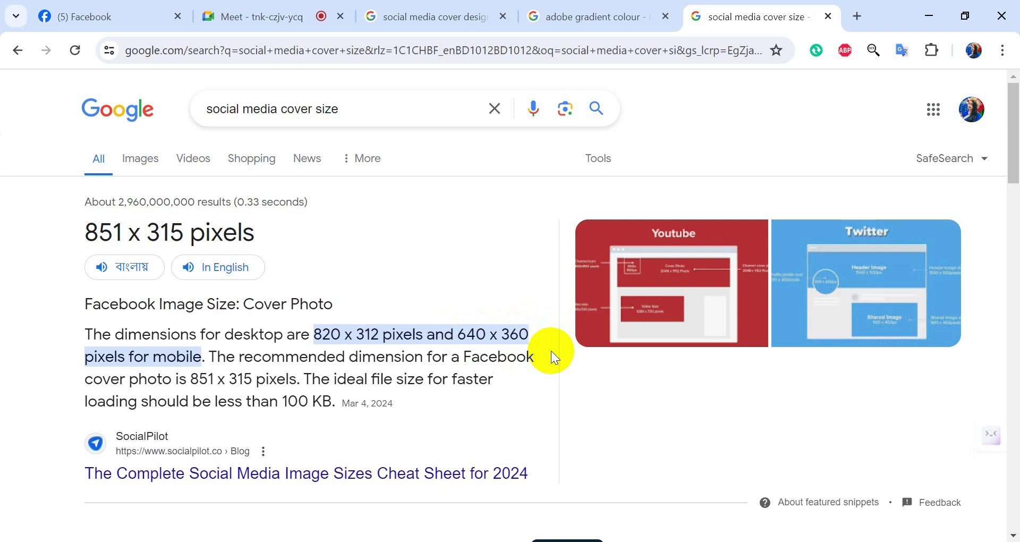
pyautogui.moveTo(456, 335); pyautogui.dragTo(542, 342)
pyautogui.click(507, 295)
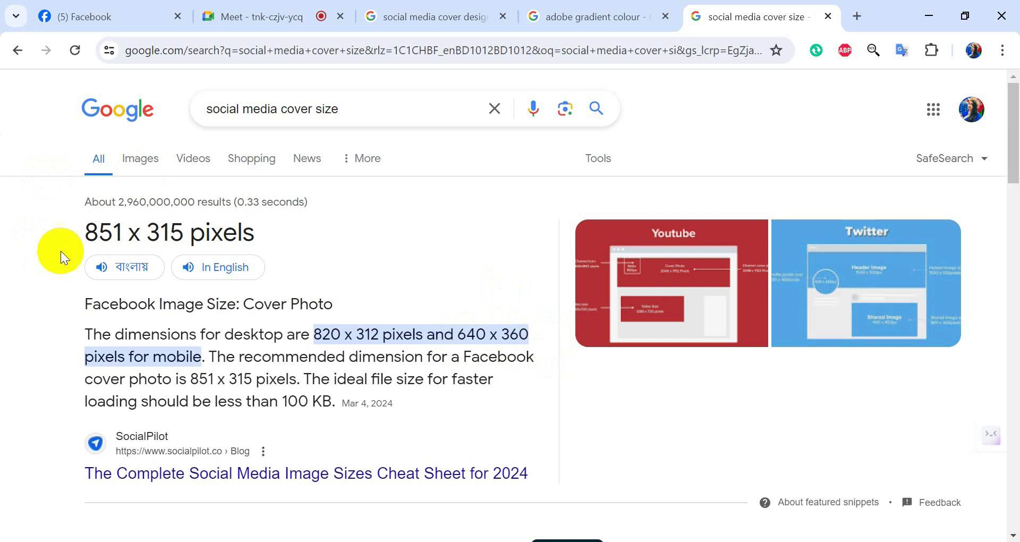
pyautogui.moveTo(90, 233); pyautogui.dragTo(179, 237)
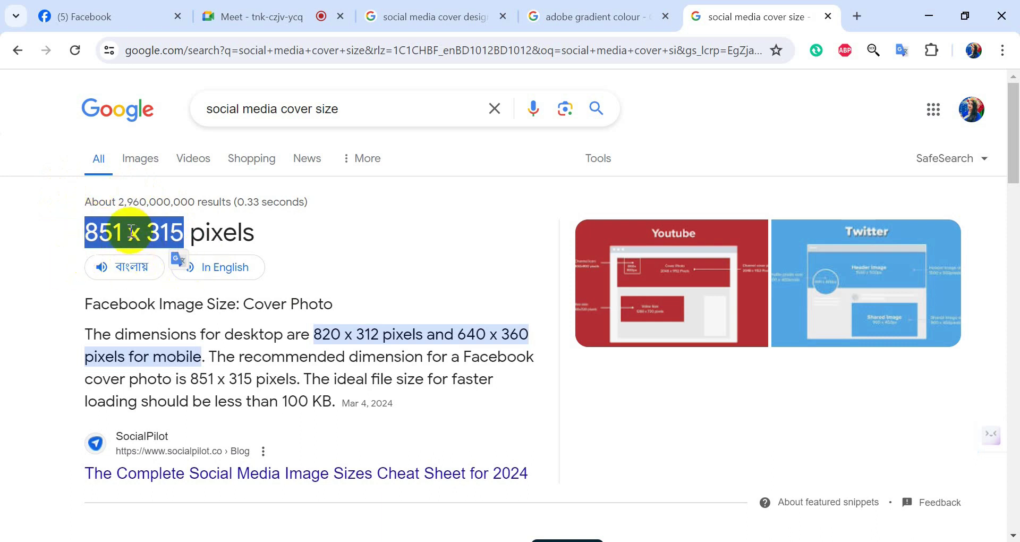
pyautogui.click(481, 215)
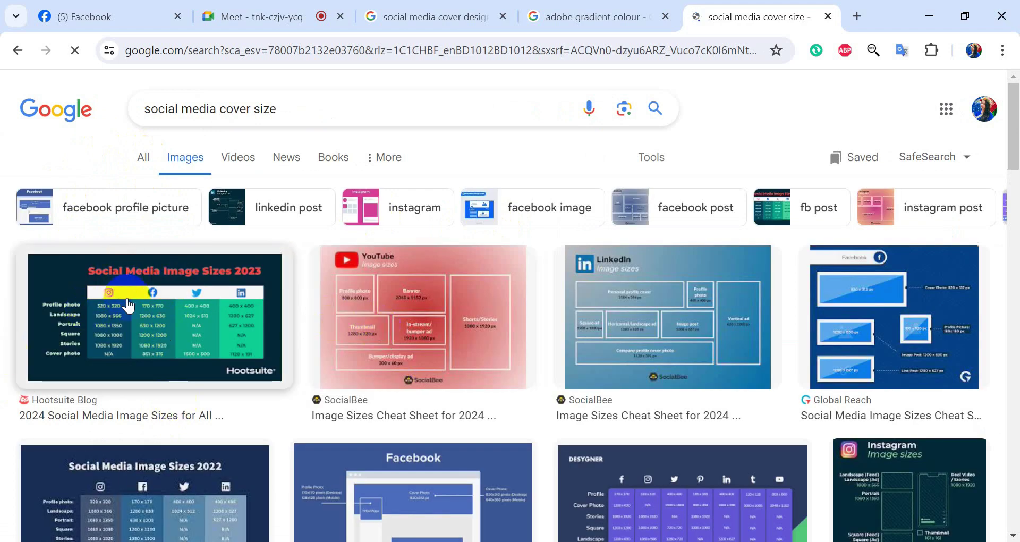
# - Preview Hootsuite's "Social Media Image Sizes 2023" chart in the image results and examine the Facebook cover photo size
pyautogui.click(159, 333)
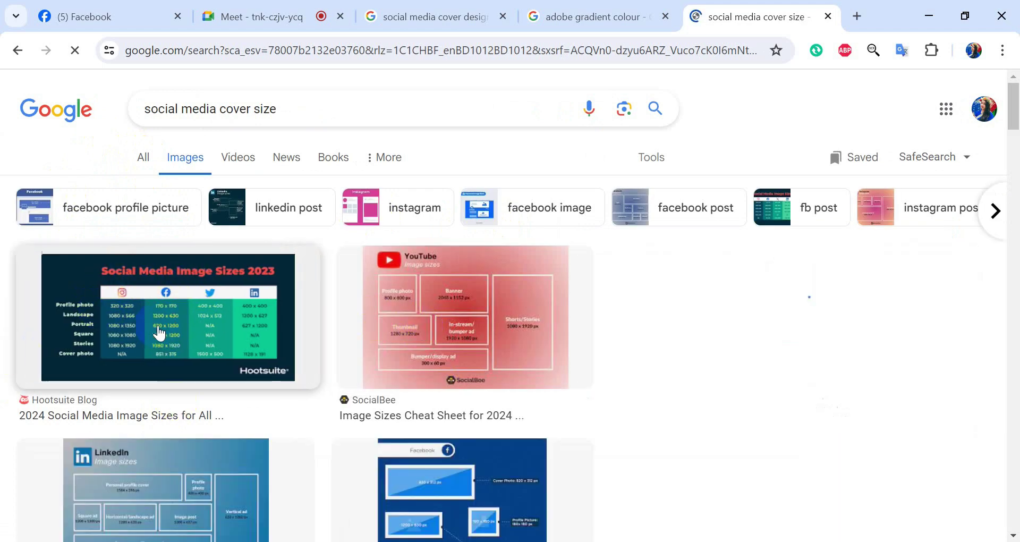
pyautogui.scroll(-2, 194, 300)
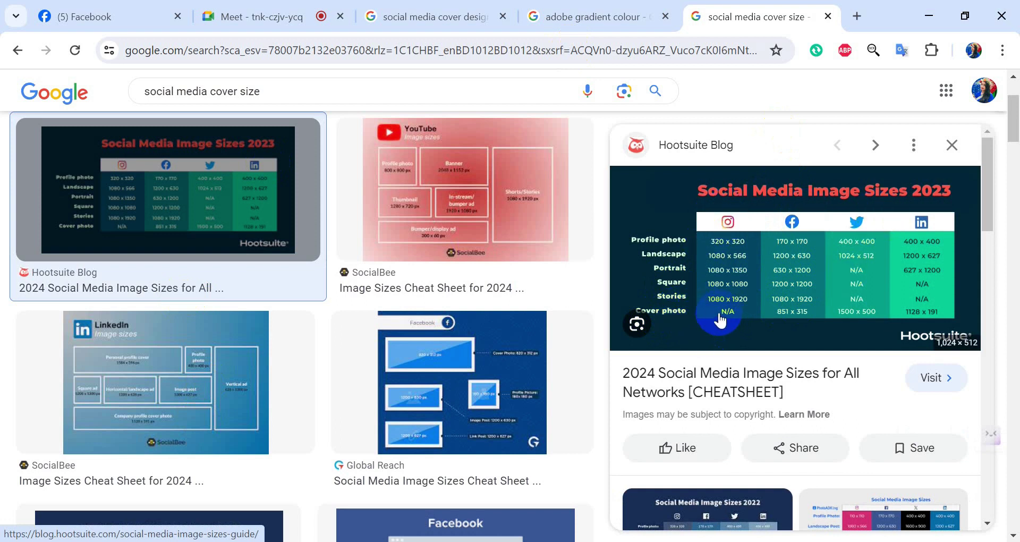
pyautogui.click(794, 218)
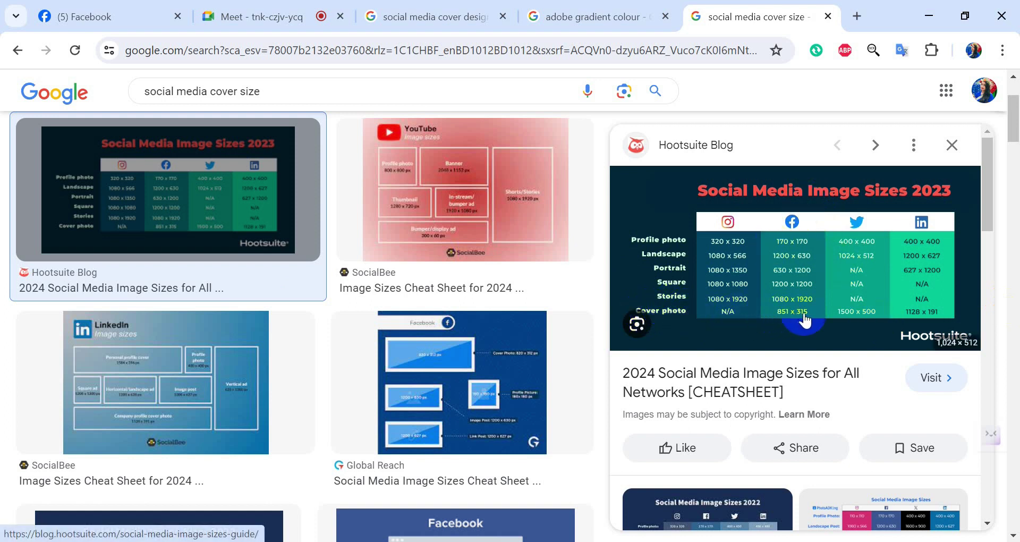
pyautogui.scroll(3, 171, 141)
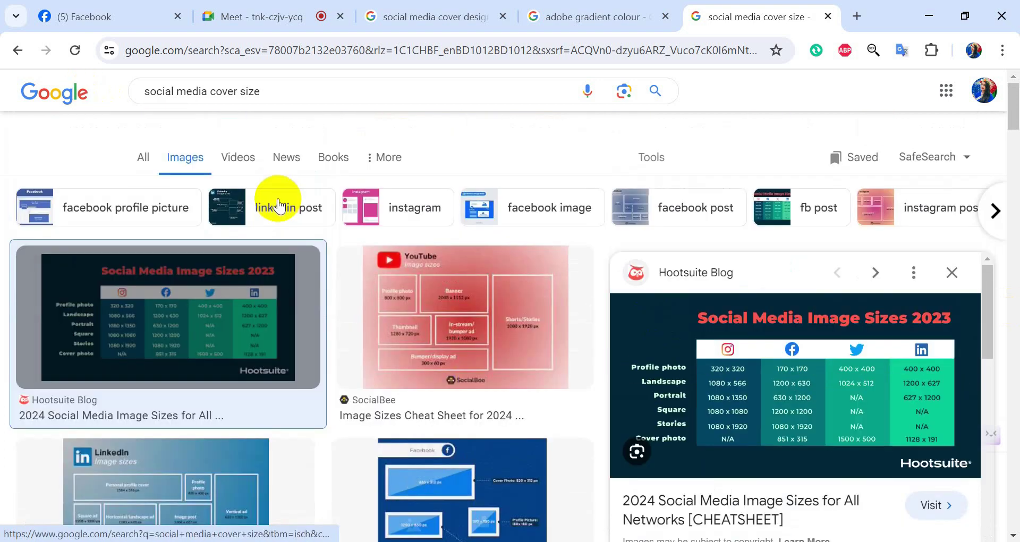
# - Go back to the full web results and highlight the headline Facebook cover photo size
pyautogui.click(142, 157)
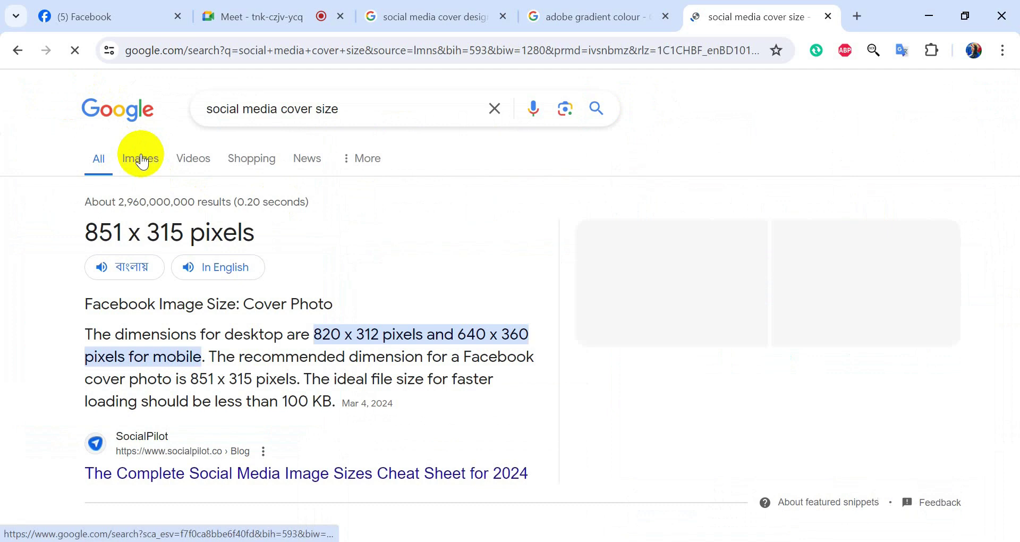
pyautogui.moveTo(74, 232); pyautogui.dragTo(345, 231)
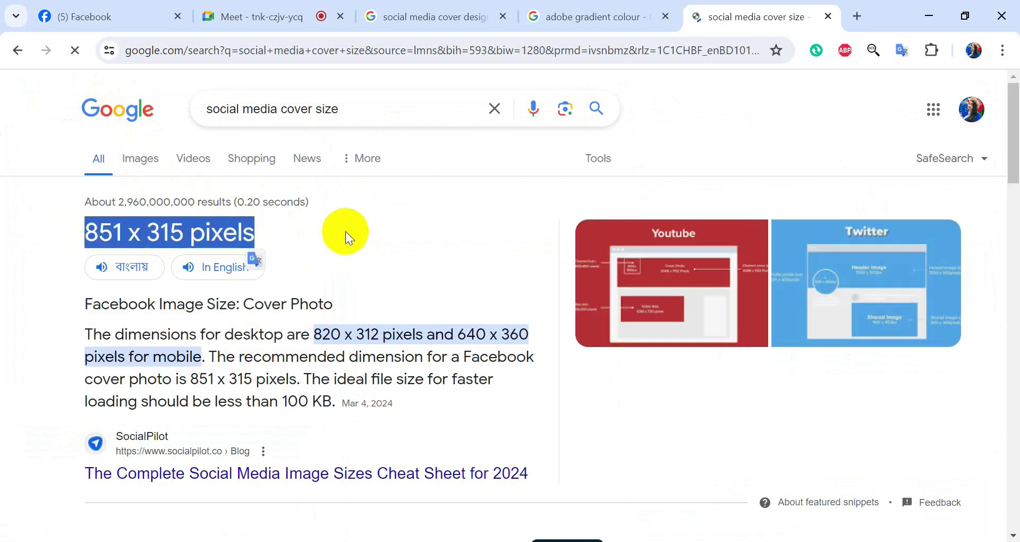
pyautogui.click(441, 226)
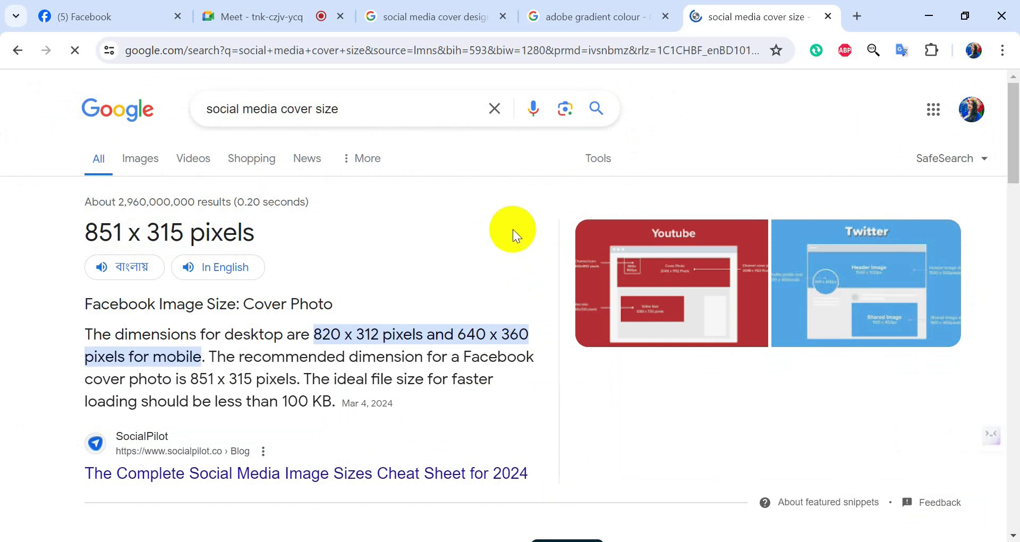
pyautogui.moveTo(85, 229); pyautogui.dragTo(182, 230)
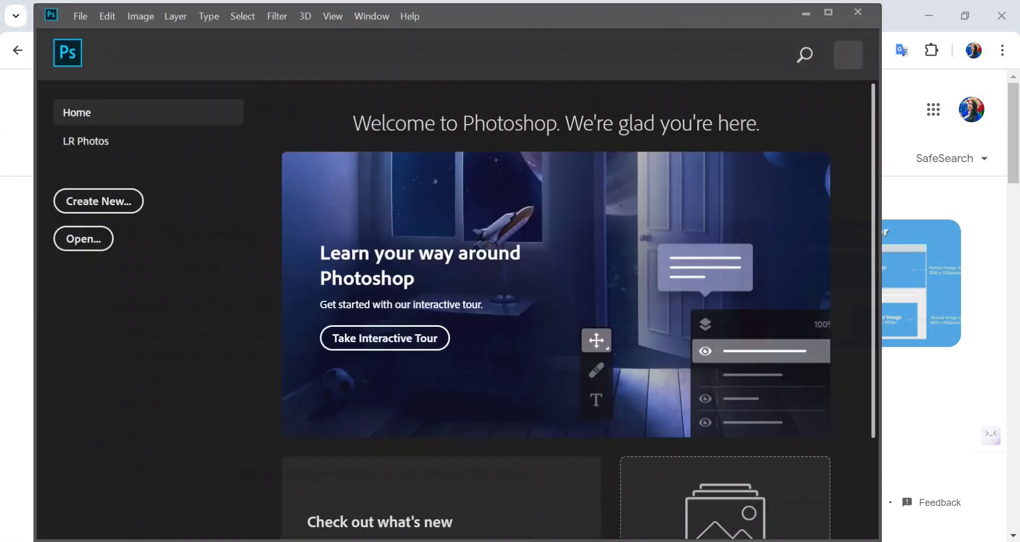
# - Start a new document setup and set the size to 851 × 315 pixels
pyautogui.click(79, 8)
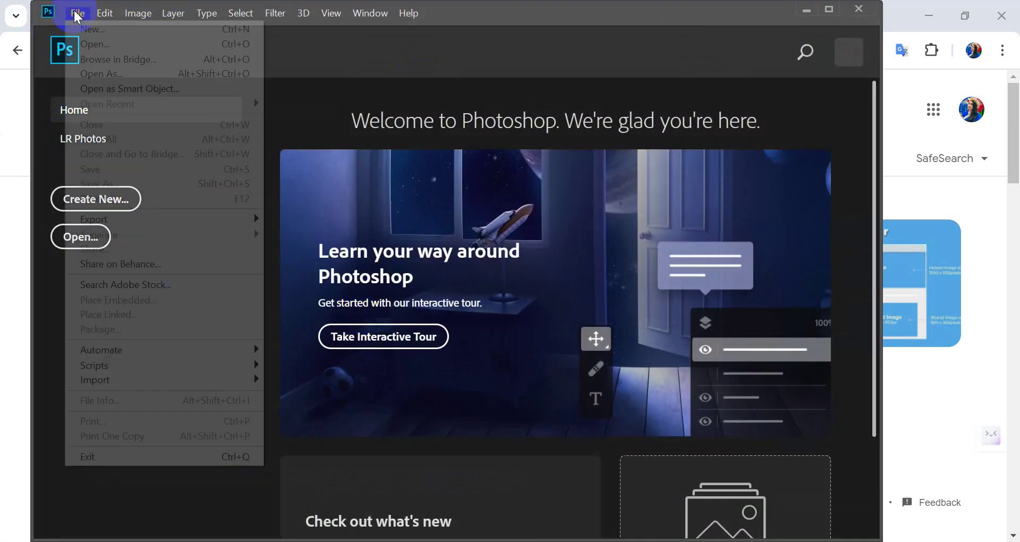
pyautogui.click(104, 30)
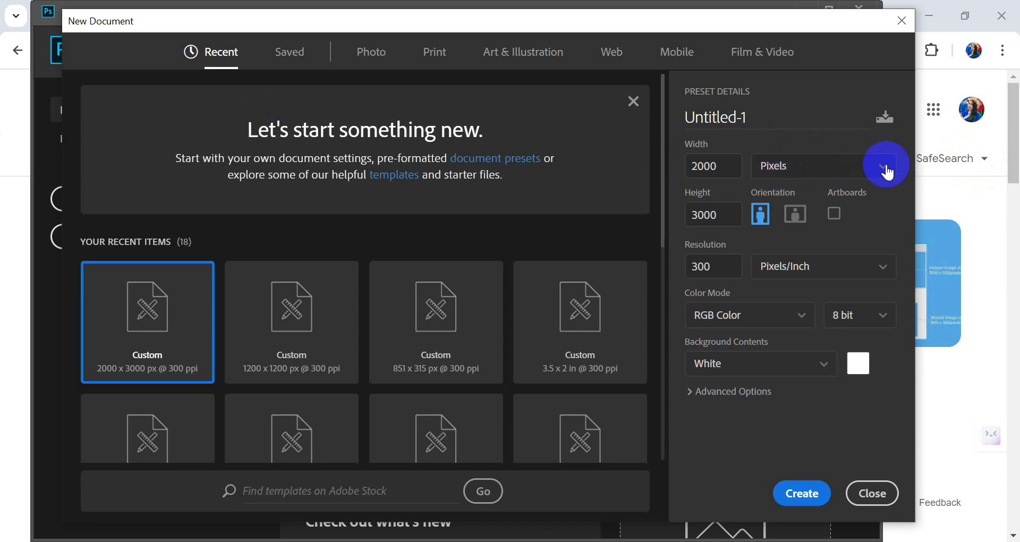
pyautogui.moveTo(721, 168); pyautogui.dragTo(691, 167)
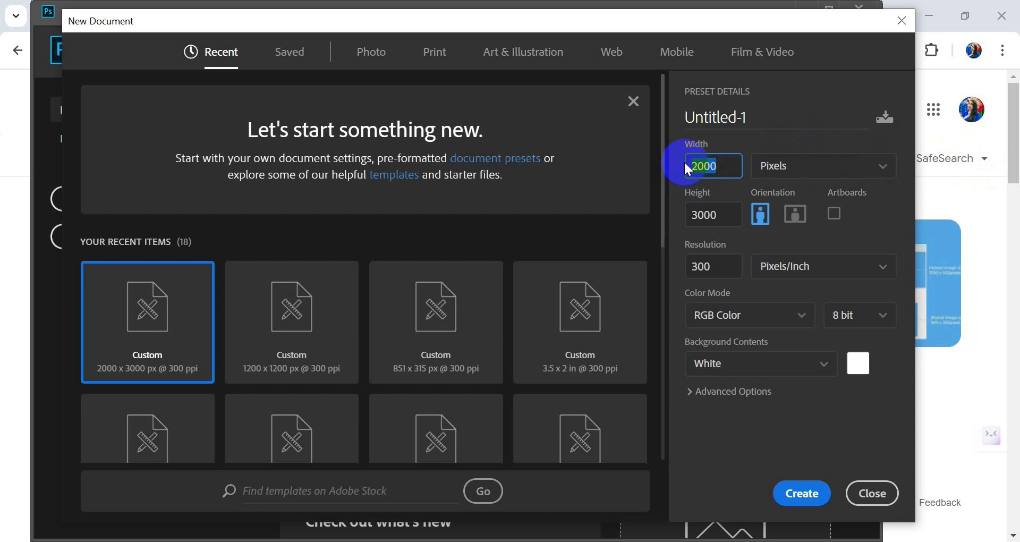
pyautogui.write('851')
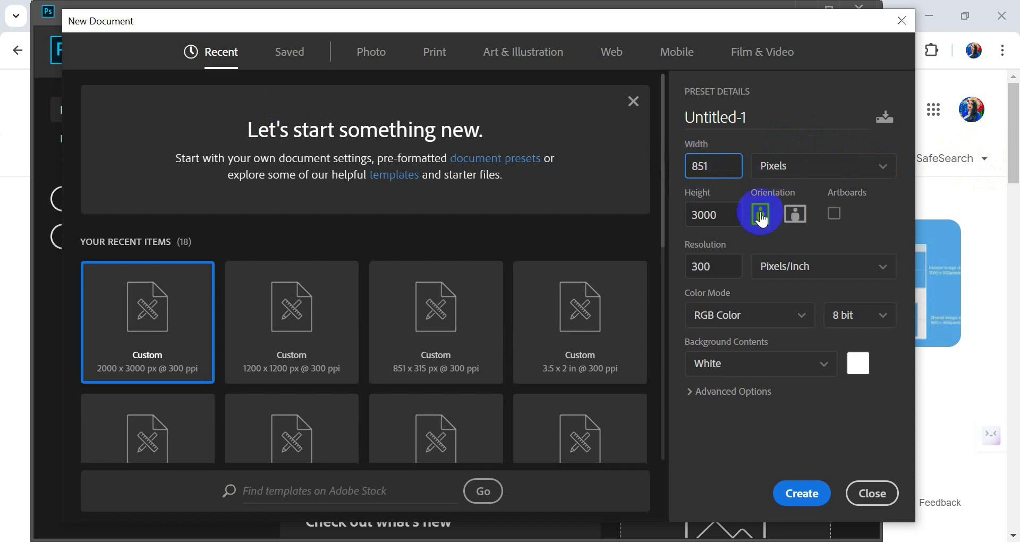
pyautogui.click(727, 216)
pyautogui.moveTo(727, 216); pyautogui.dragTo(679, 215)
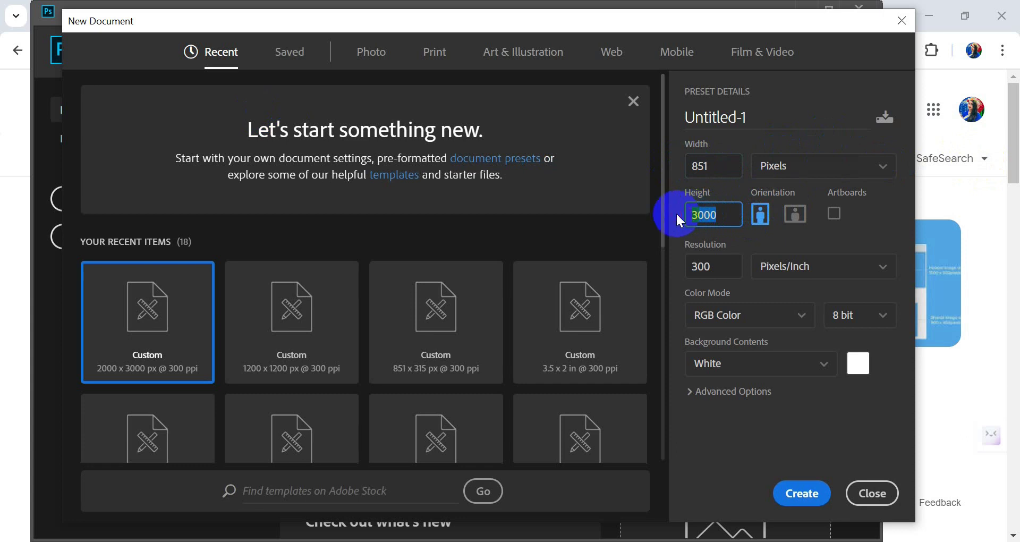
pyautogui.write('315')
pyautogui.doubleClick(725, 266)
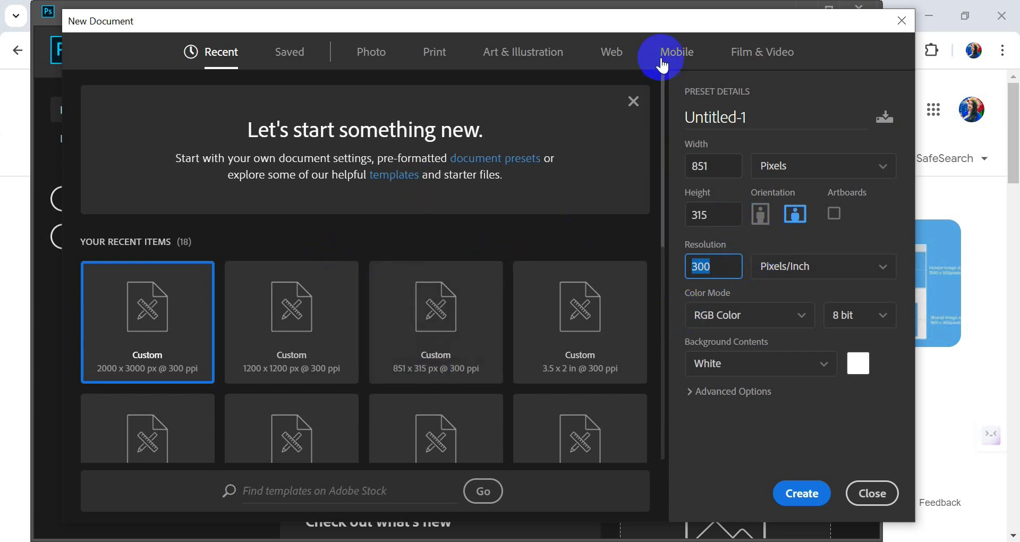
# - Examine the recent, saved and photo document presets, and close the new document setup
pyautogui.click(634, 102)
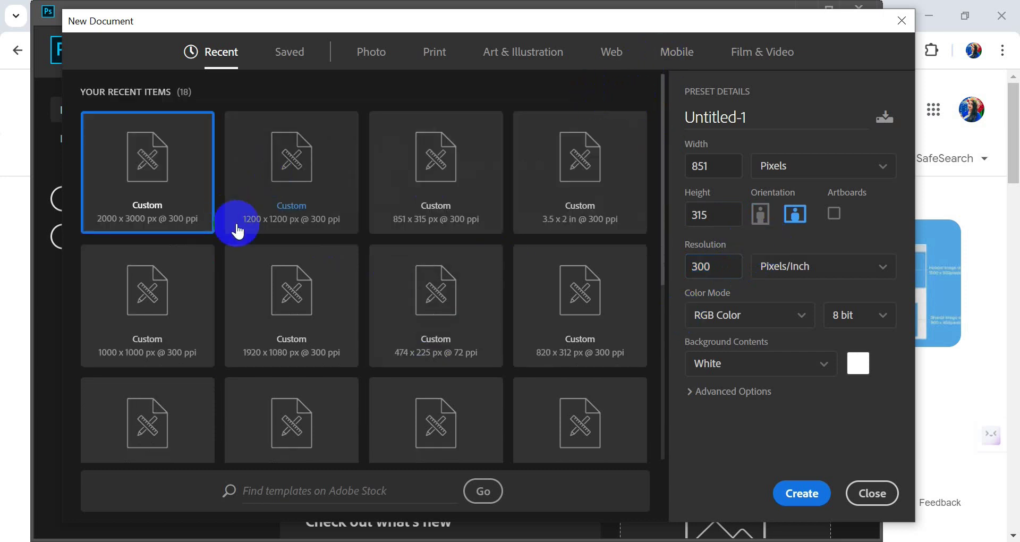
pyautogui.click(217, 41)
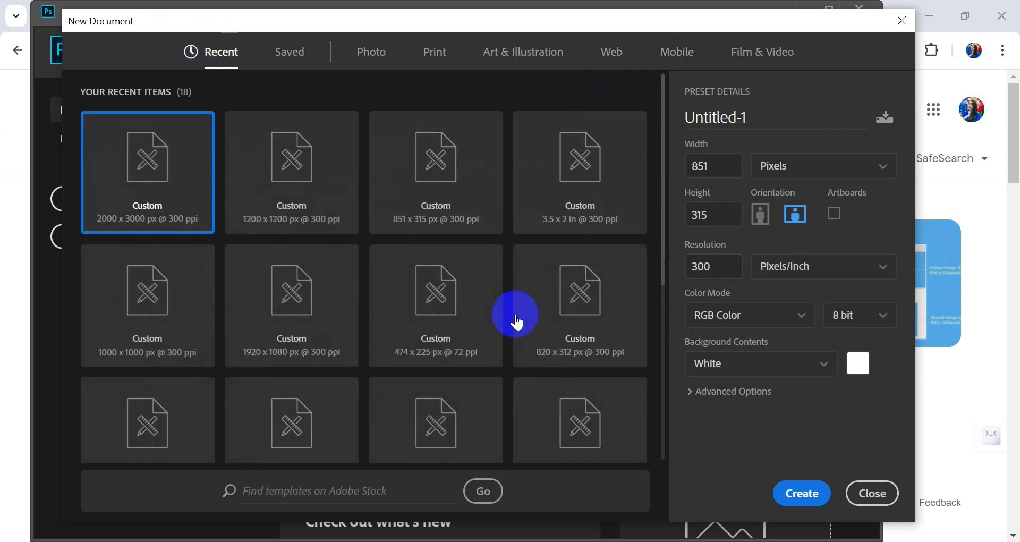
pyautogui.click(259, 8)
pyautogui.click(289, 51)
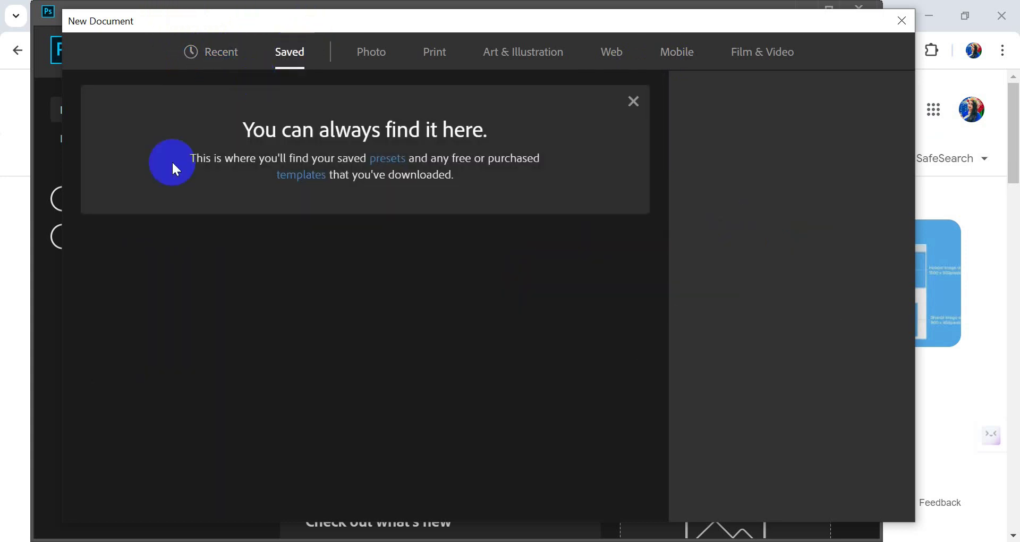
pyautogui.click(634, 101)
pyautogui.click(373, 53)
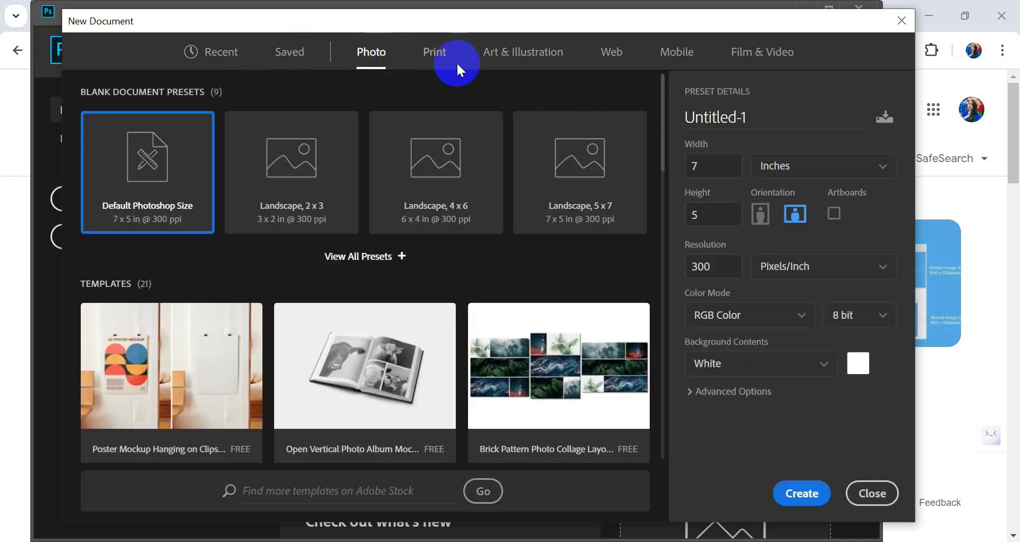
pyautogui.click(222, 56)
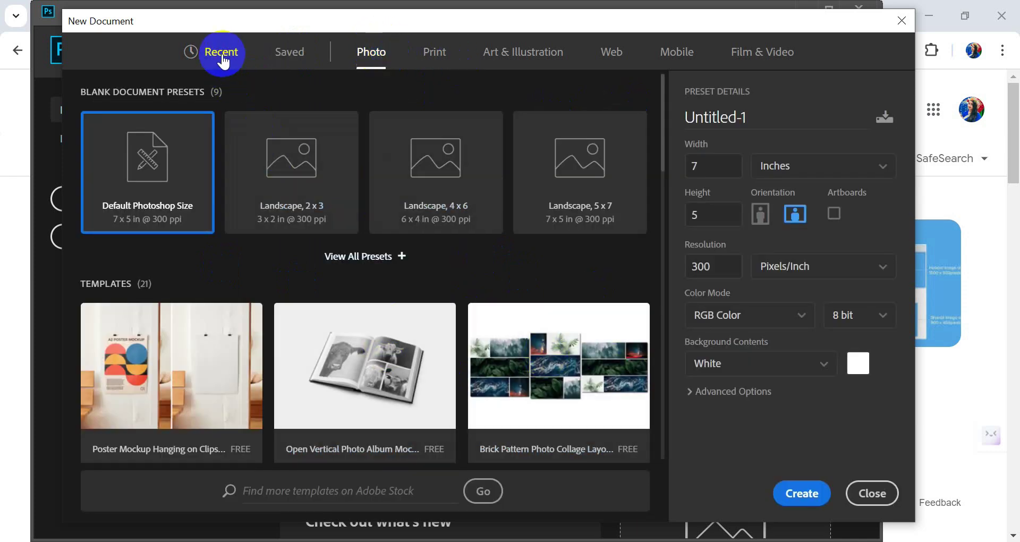
pyautogui.scroll(-5, 244, 444)
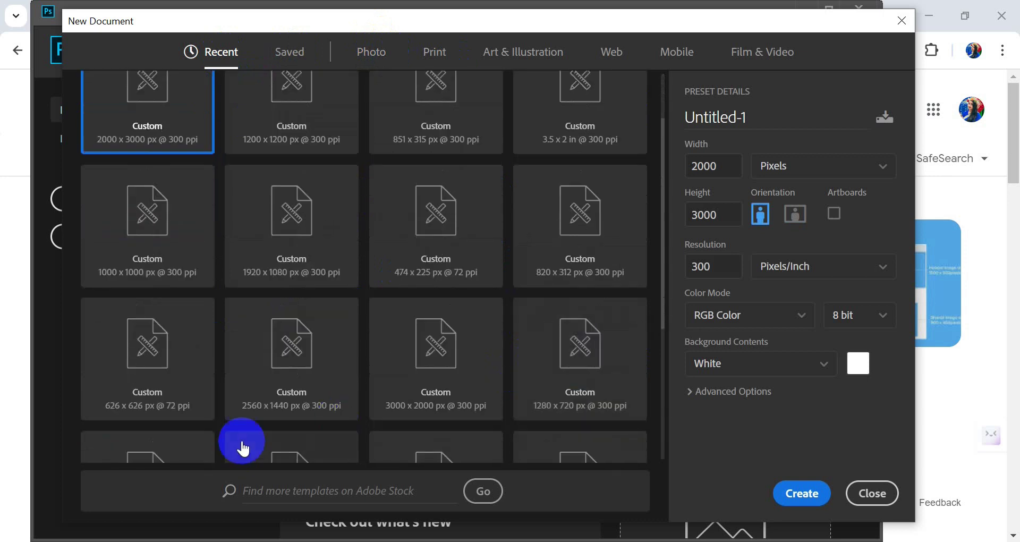
pyautogui.scroll(5, 394, 388)
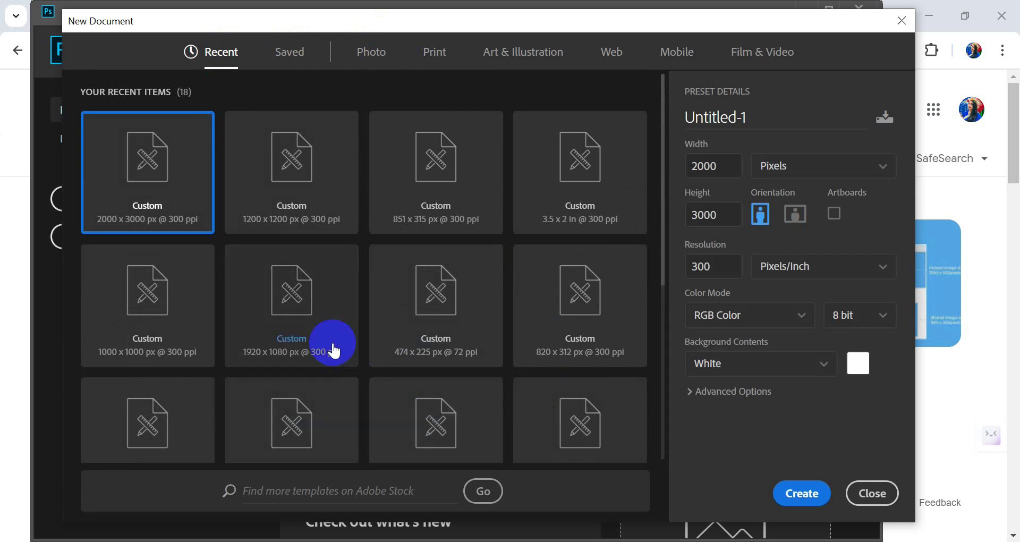
pyautogui.click(899, 18)
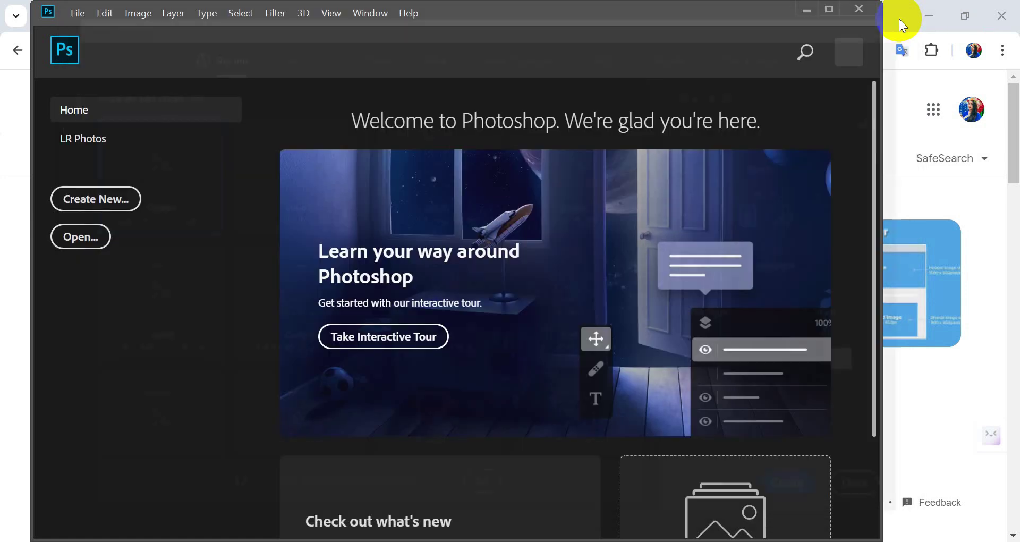
pyautogui.scroll(-3, 372, 388)
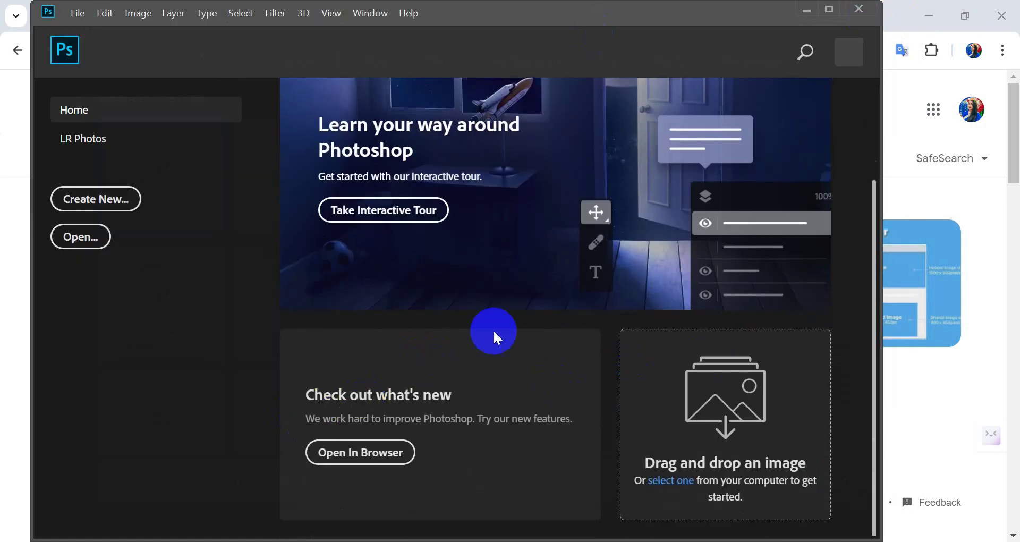
pyautogui.scroll(3, 494, 335)
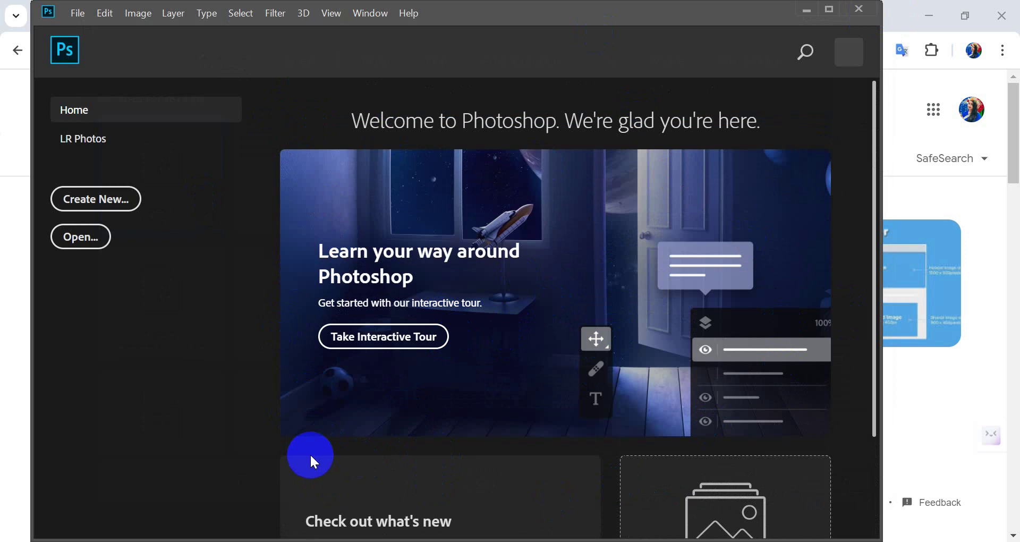
pyautogui.click(76, 15)
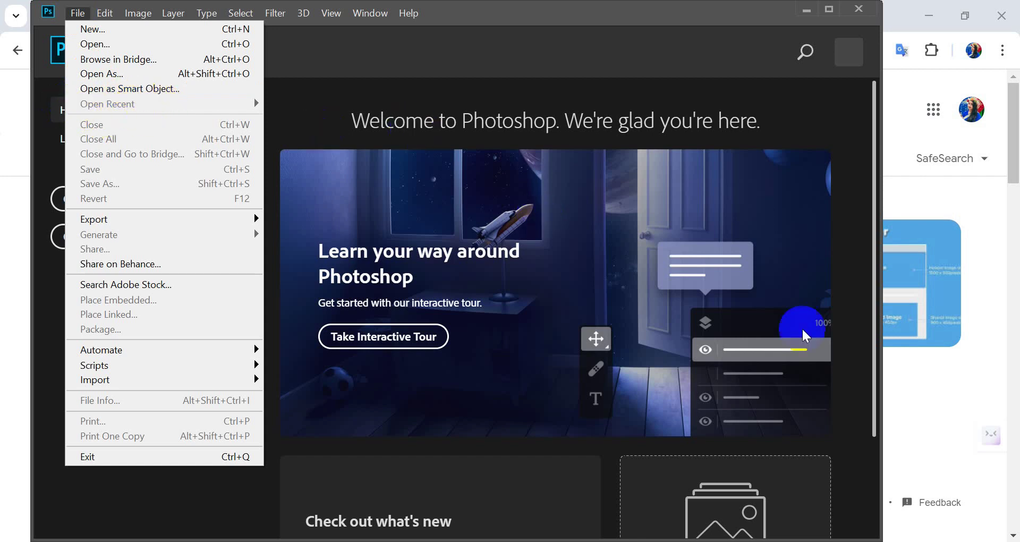
pyautogui.click(99, 156)
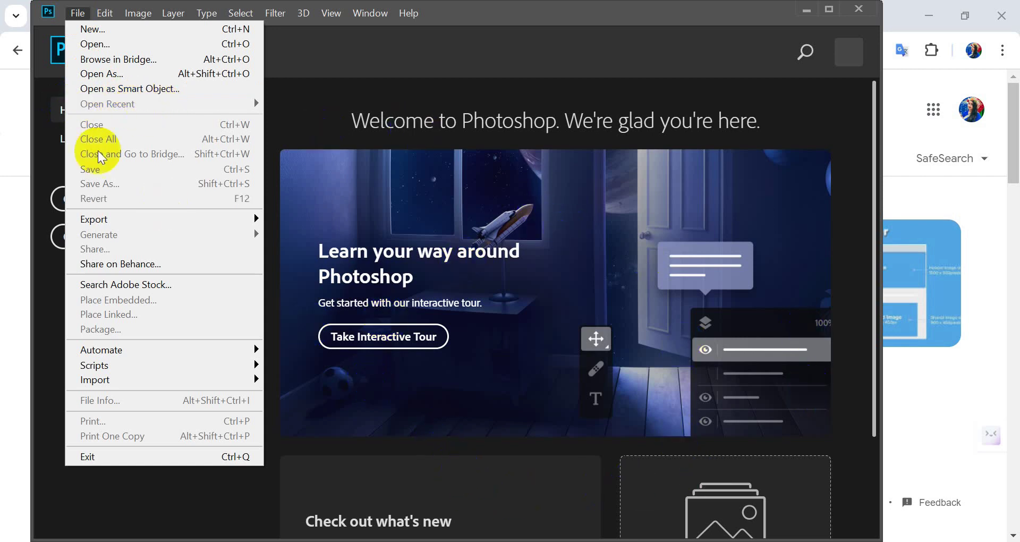
pyautogui.click(135, 116)
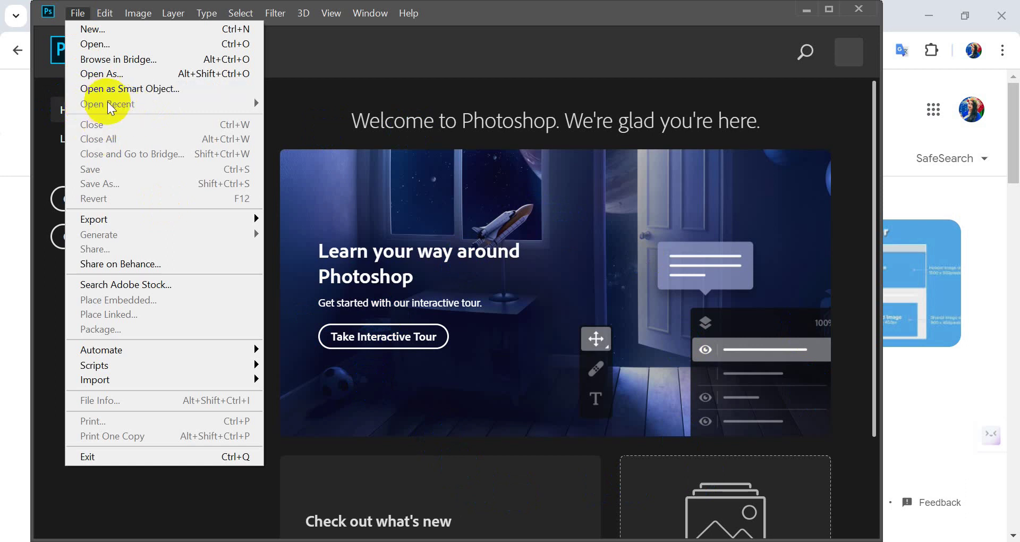
pyautogui.click(141, 104)
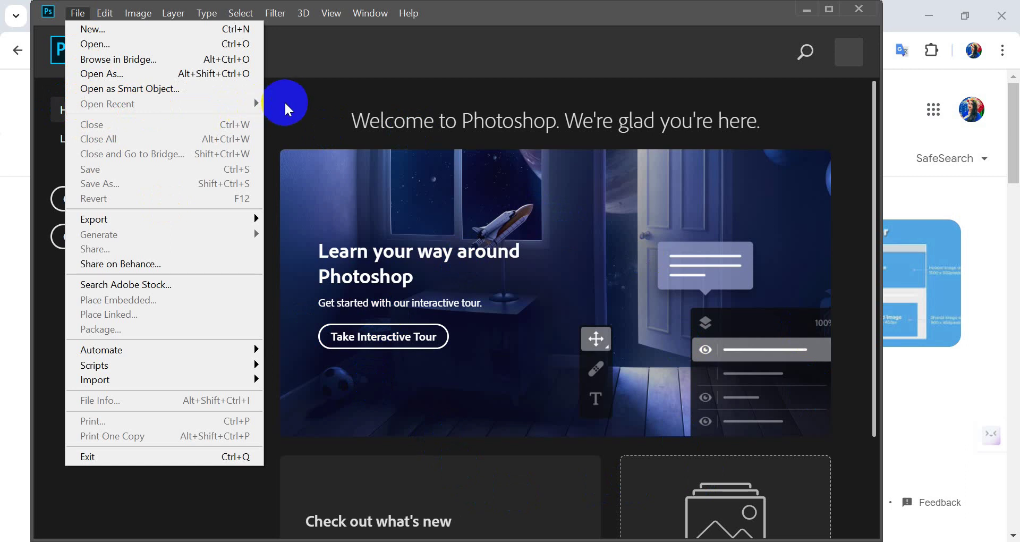
pyautogui.press('Escape')
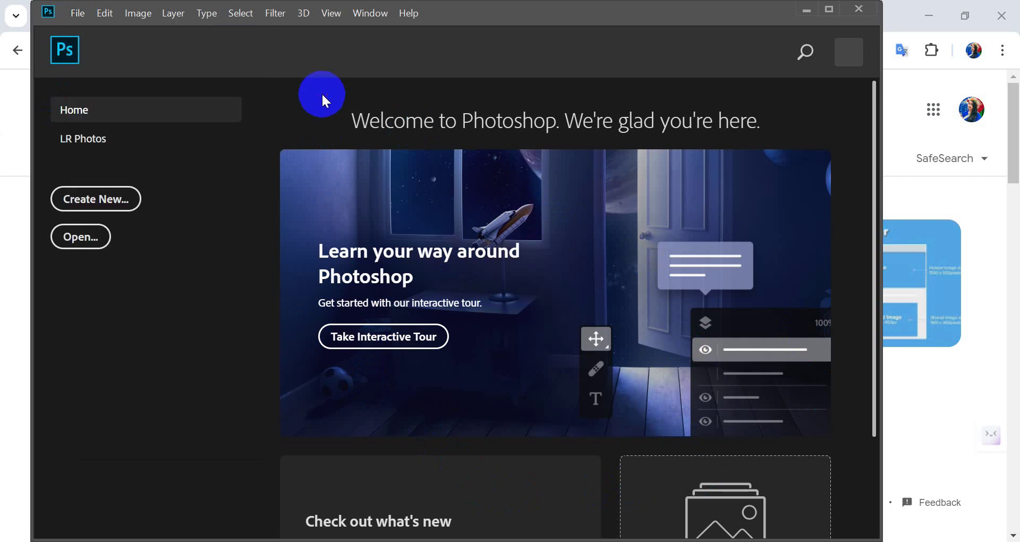
# - Create a new document from the recent custom preset of 851 × 315 px at 300 ppi
pyautogui.click(76, 13)
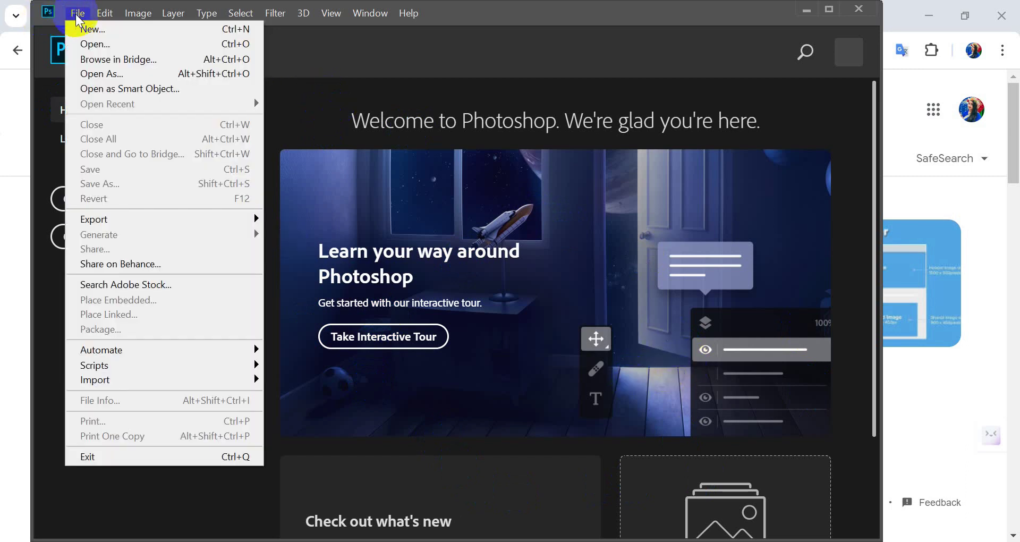
pyautogui.click(84, 29)
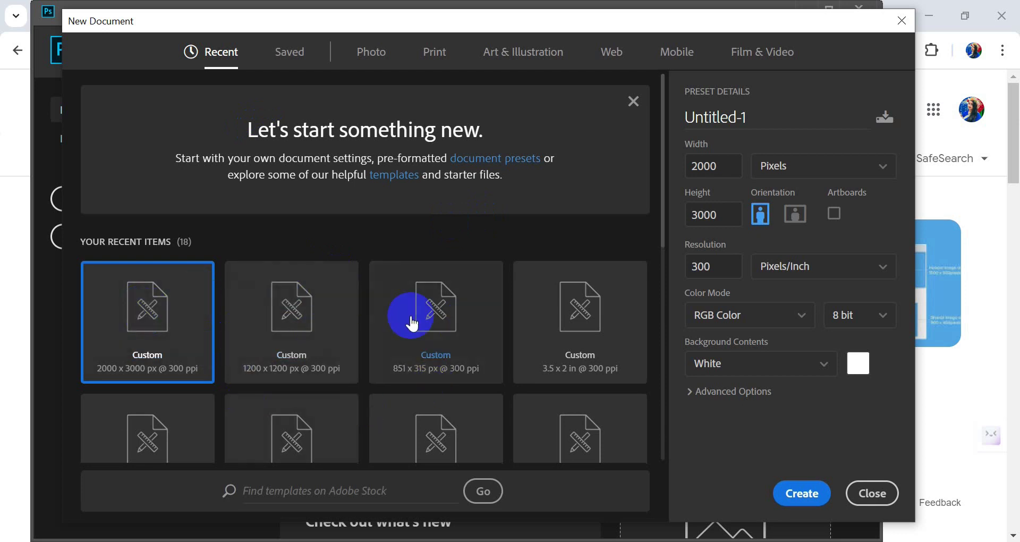
pyautogui.scroll(-8, 422, 257)
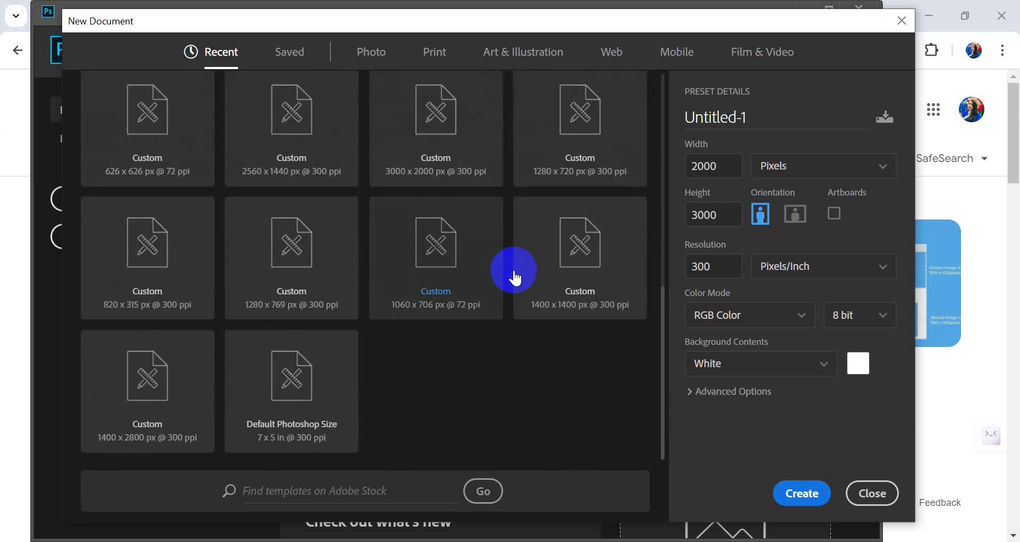
pyautogui.scroll(5, 387, 382)
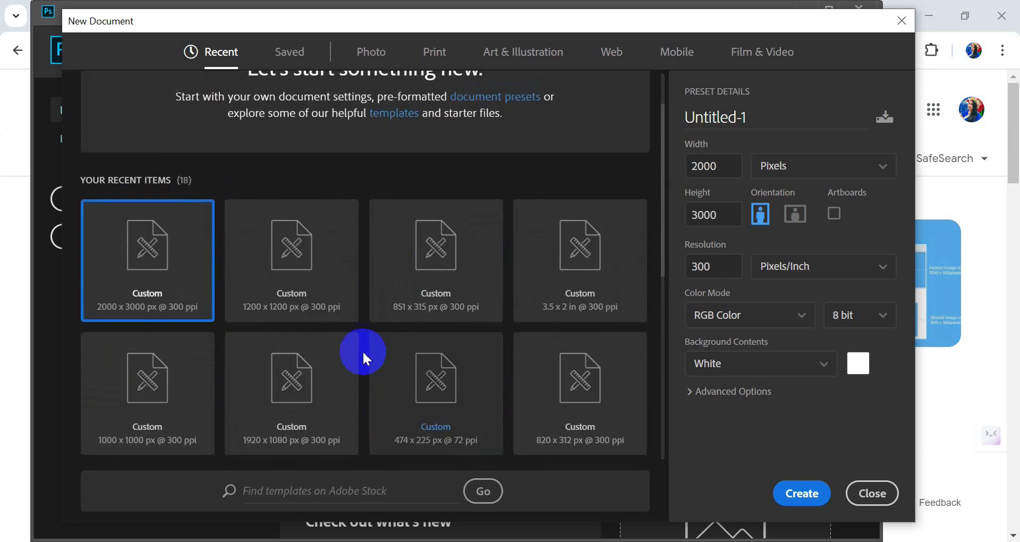
pyautogui.scroll(2, 363, 359)
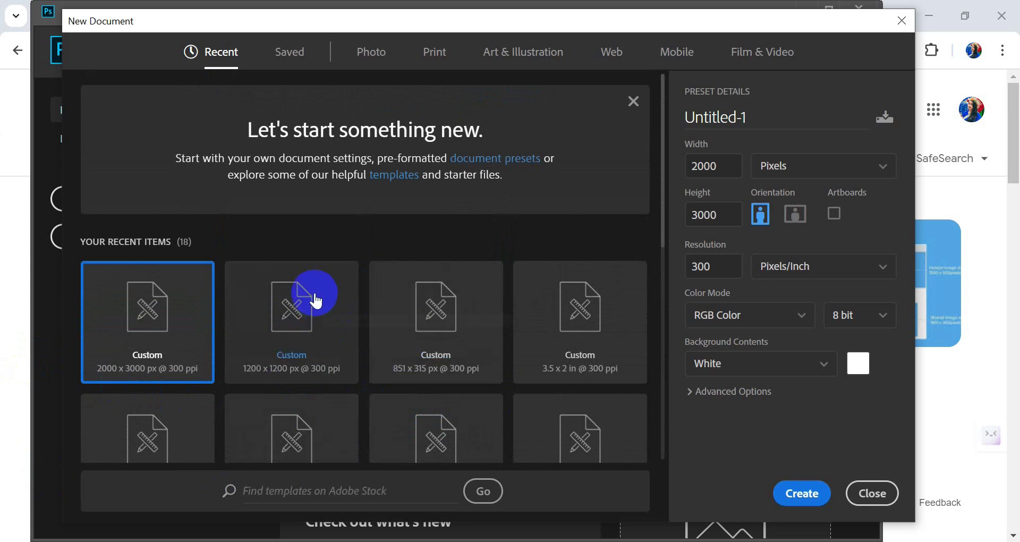
pyautogui.click(261, 313)
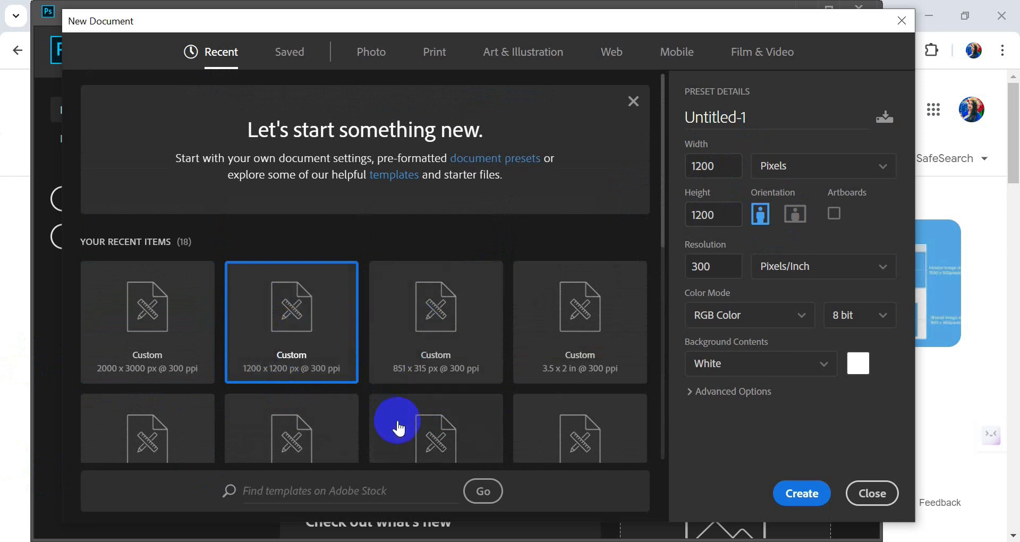
pyautogui.click(474, 315)
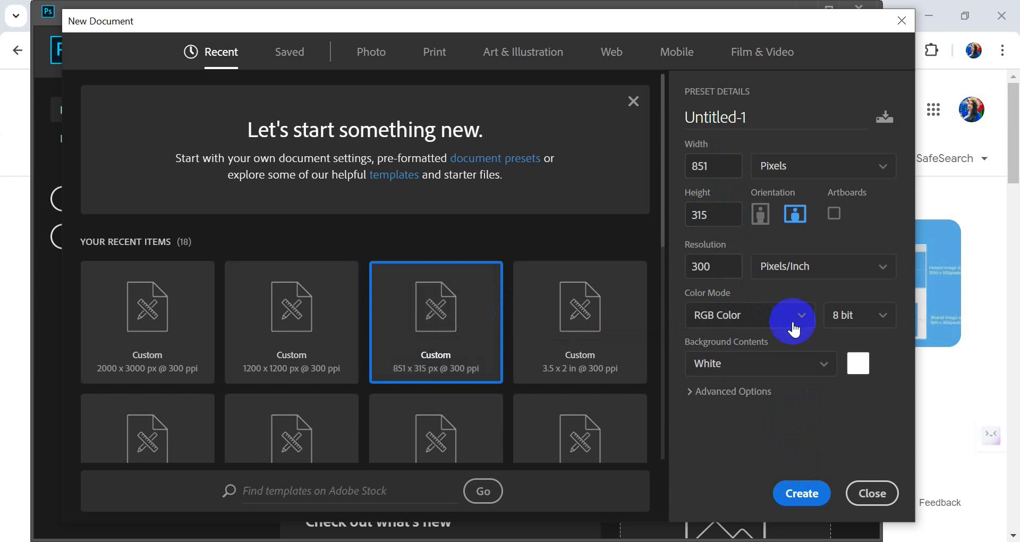
pyautogui.click(803, 494)
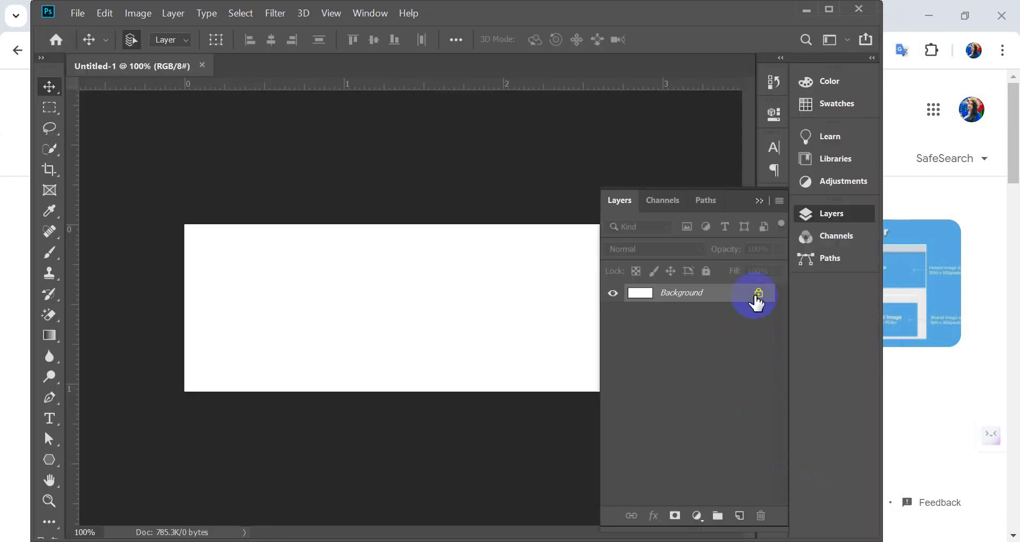
# - Unlock the Background layer and, with the Layers panel collapsed, widen the Photoshop window to span the whole screen
pyautogui.click(759, 293)
pyautogui.click(759, 203)
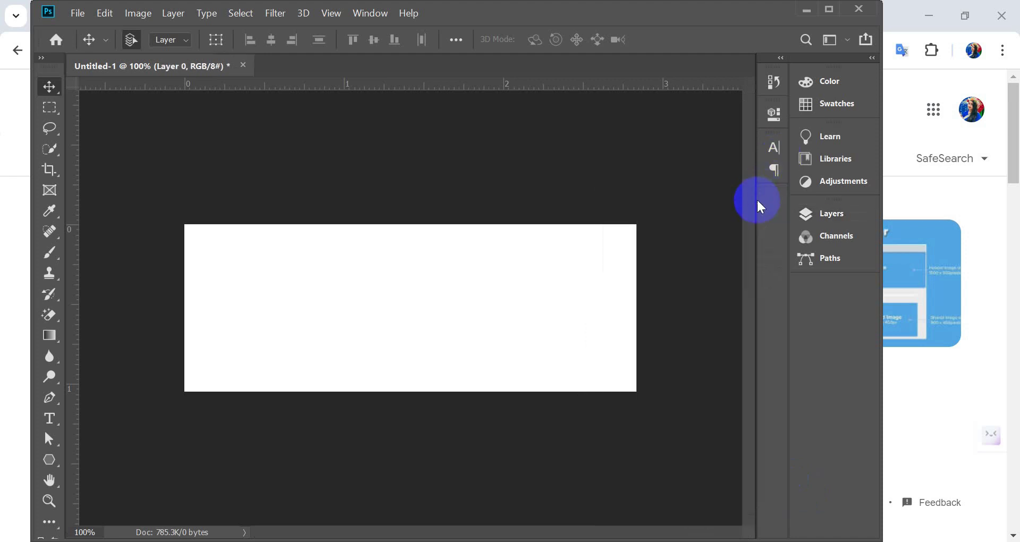
pyautogui.moveTo(880, 182); pyautogui.dragTo(1015, 171)
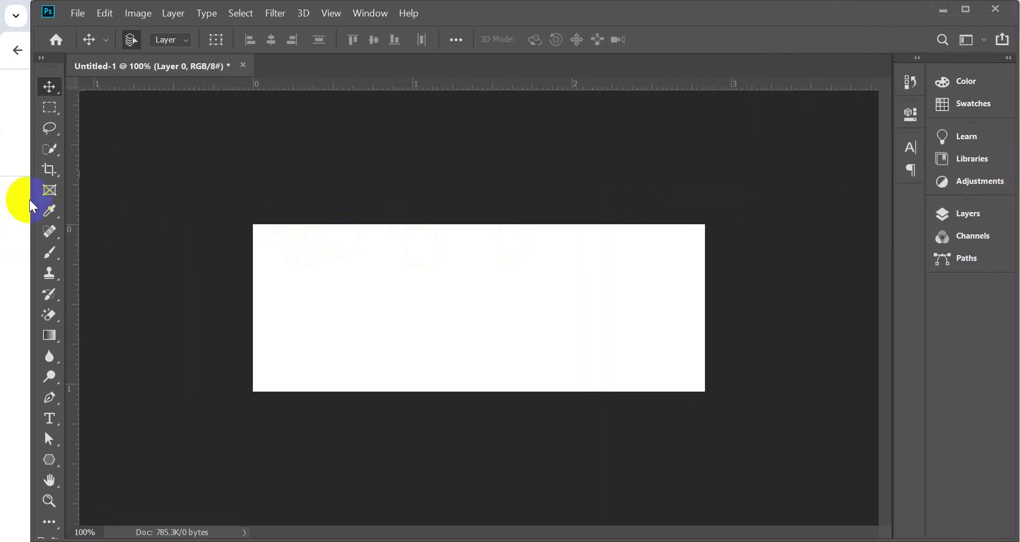
pyautogui.moveTo(29, 196); pyautogui.dragTo(1, 193)
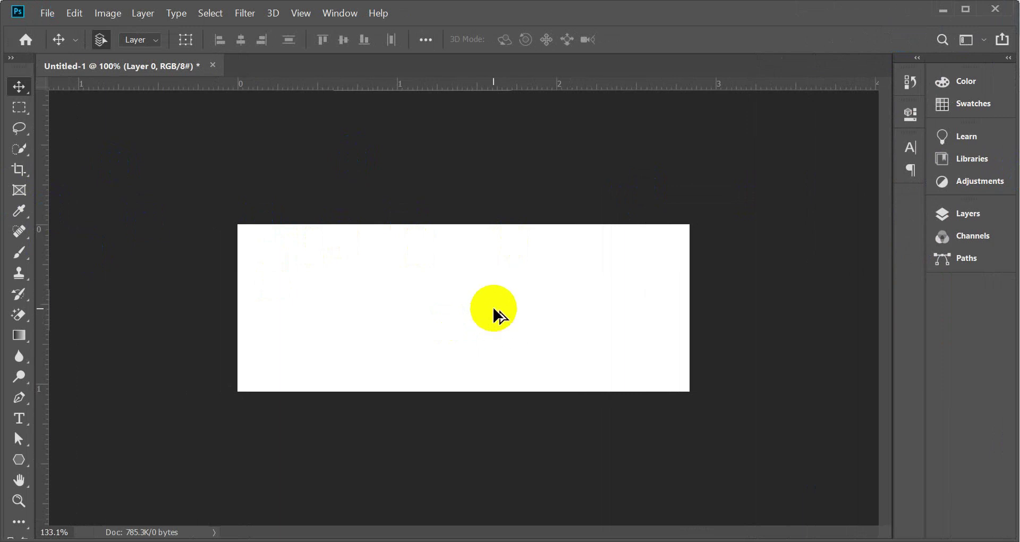
pyautogui.keyDown('alt'); pyautogui.scroll(3, 494, 313); pyautogui.keyUp('alt')
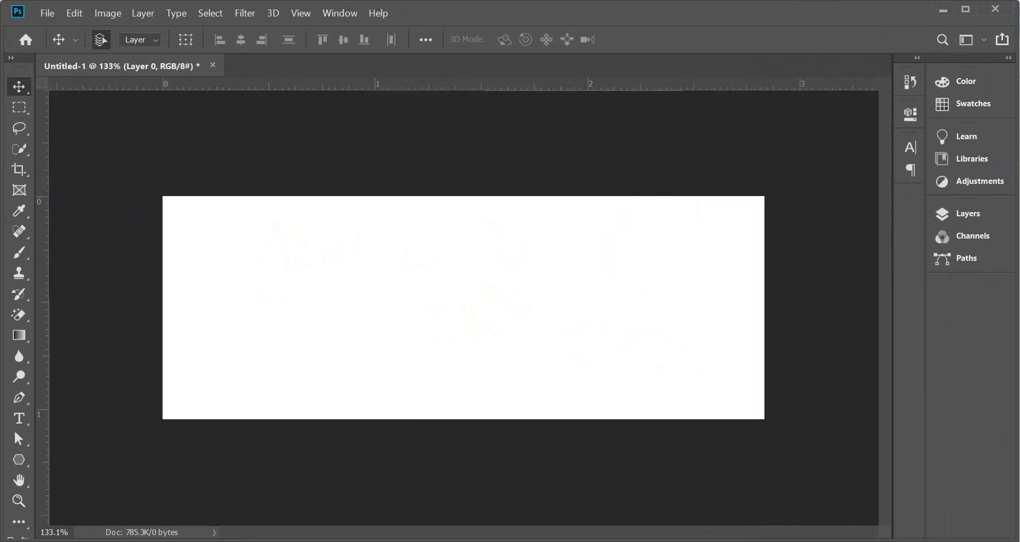
# - Switch to Chrome and return to the "social media cover design" image results
pyautogui.click(383, 512)
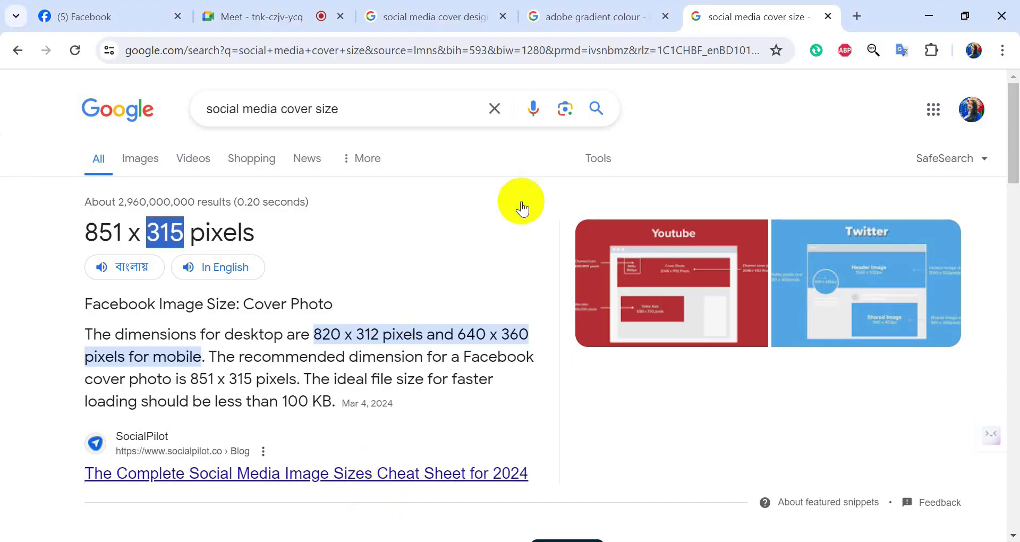
pyautogui.click(477, 5)
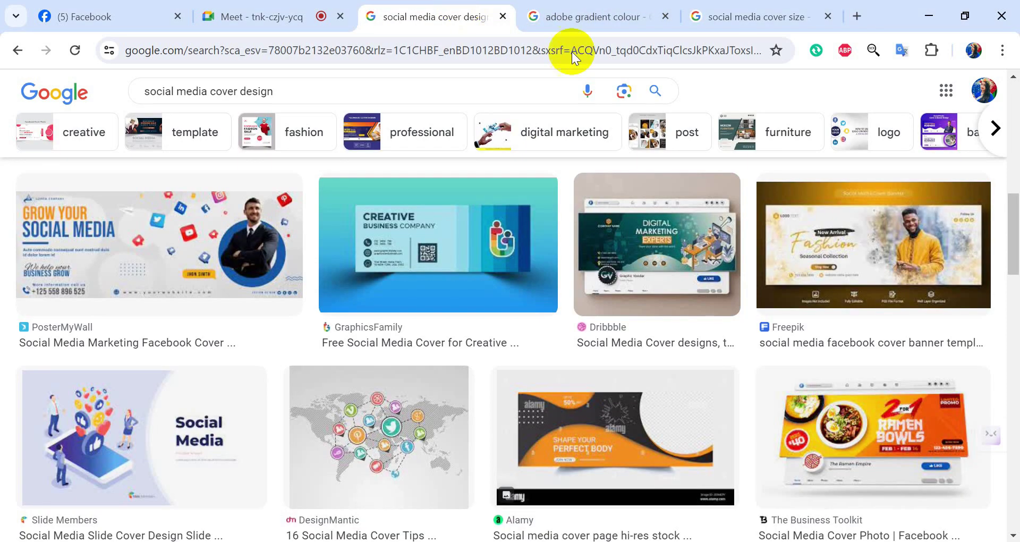
# - Open a new tab and search Google Images for "facebook cover design"
pyautogui.moveTo(64, 297); pyautogui.dragTo(292, 300)
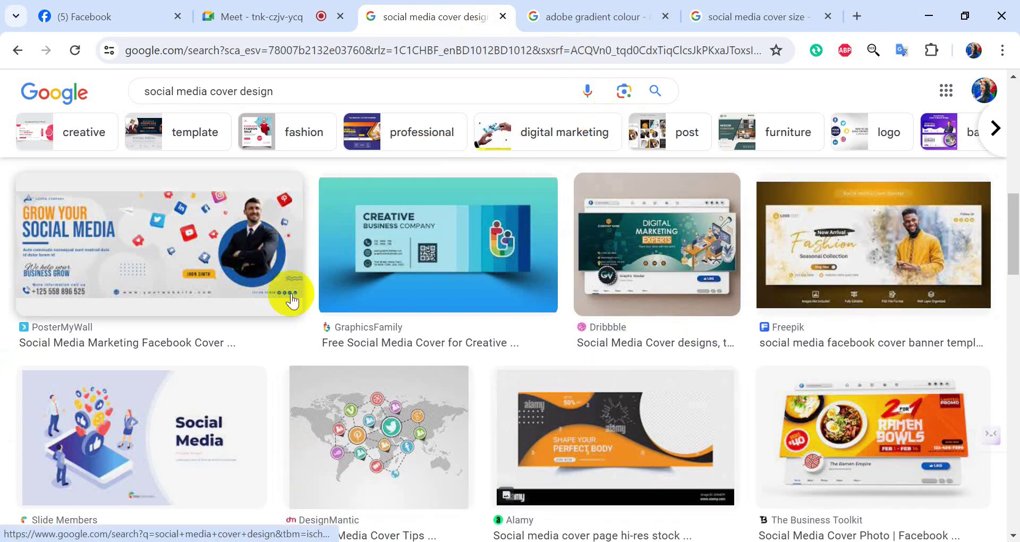
pyautogui.scroll(-1, 616, 379)
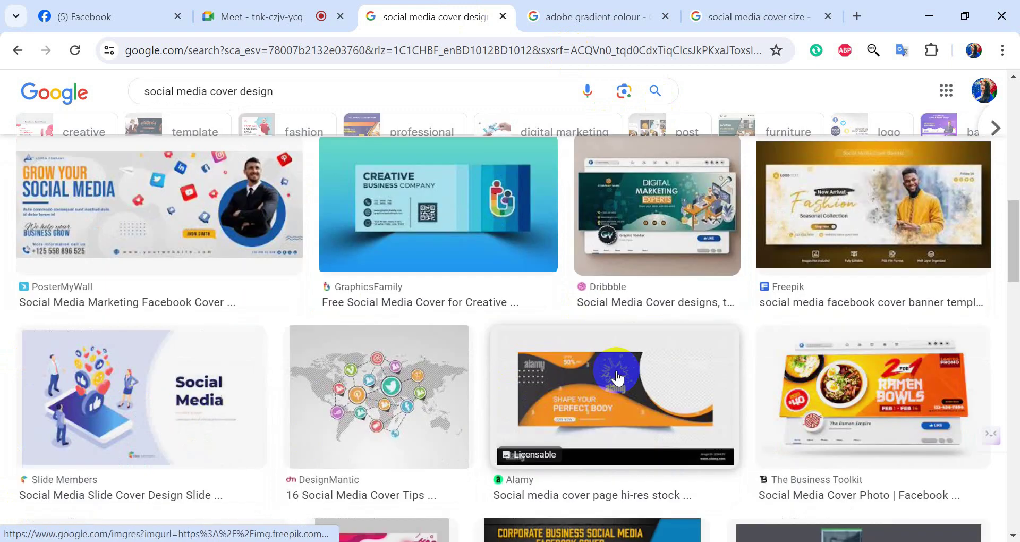
pyautogui.scroll(10, 616, 378)
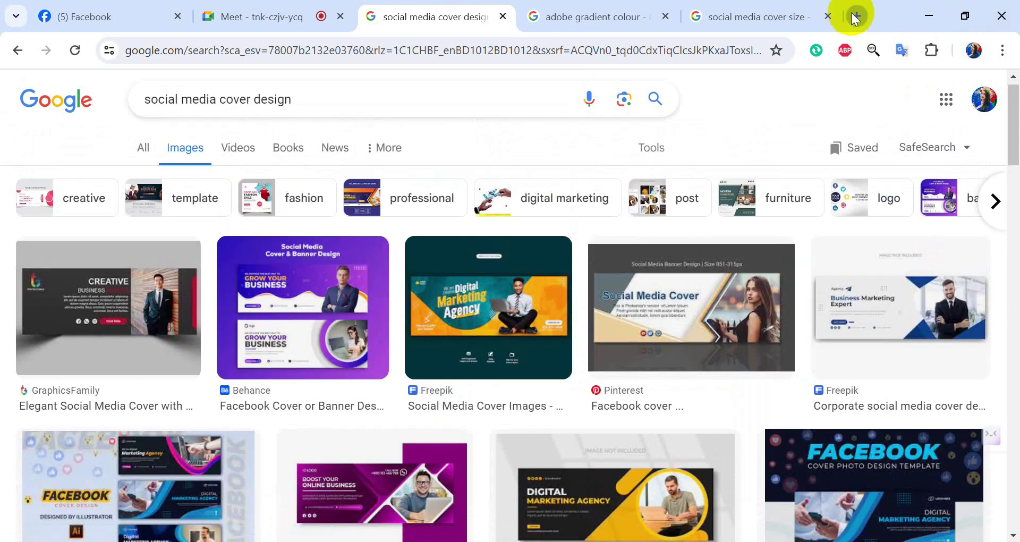
pyautogui.click(855, 17)
pyautogui.click(273, 45)
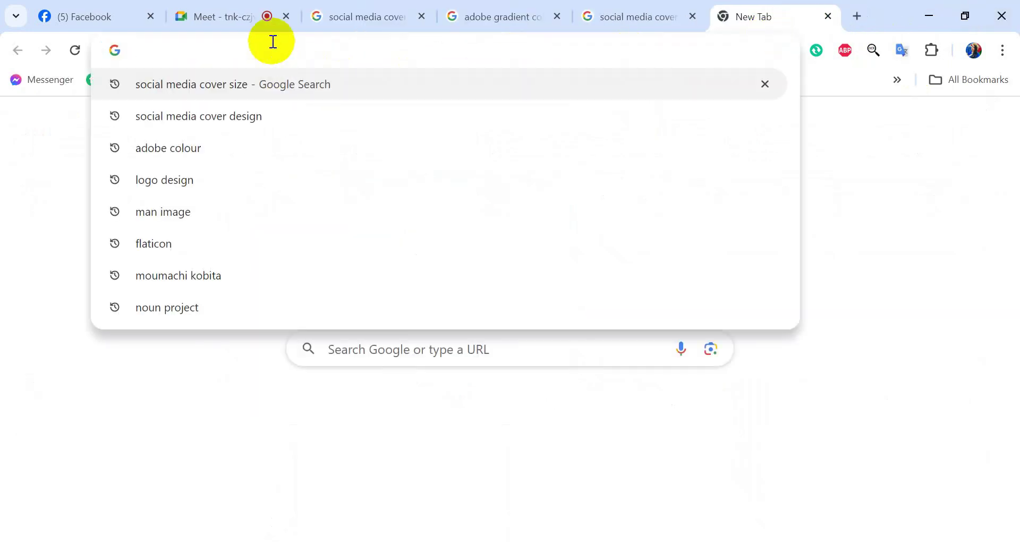
pyautogui.write('facebook')
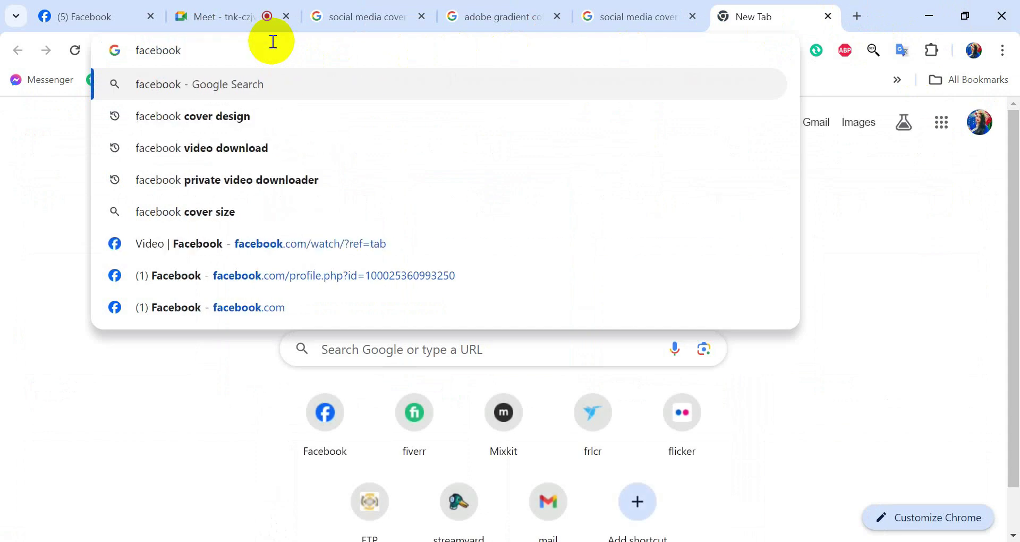
pyautogui.write(' cover')
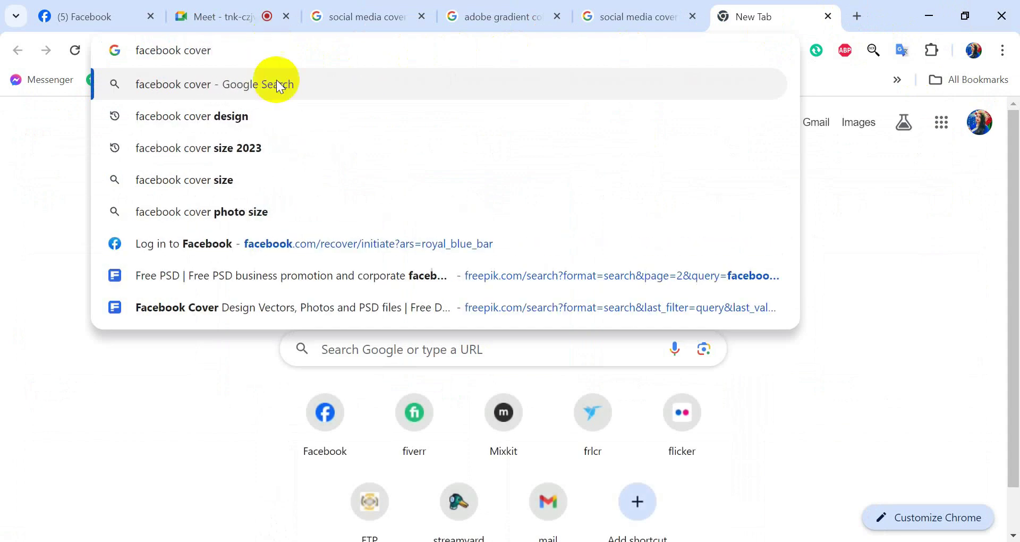
pyautogui.click(277, 116)
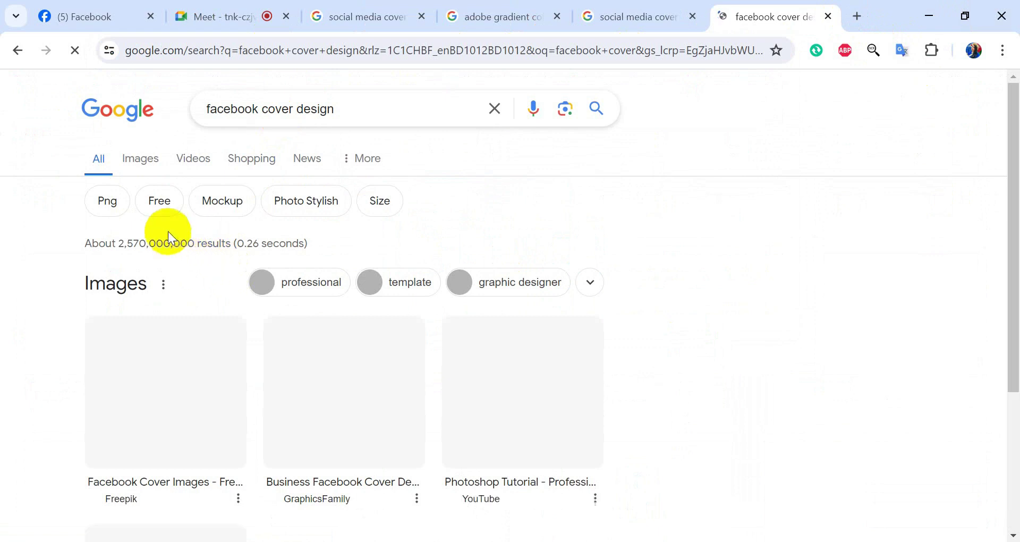
pyautogui.click(138, 165)
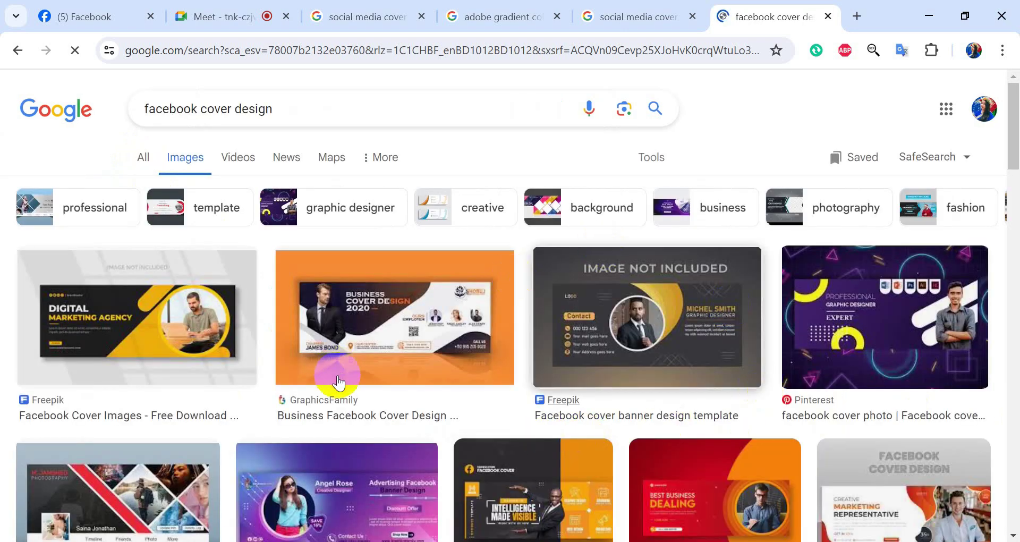
# - Examine the Facebook cover image results and open the preview of Freepik's black and yellow "Digital Marketing Agency" cover
pyautogui.scroll(-3, 338, 381)
pyautogui.scroll(-3, 685, 366)
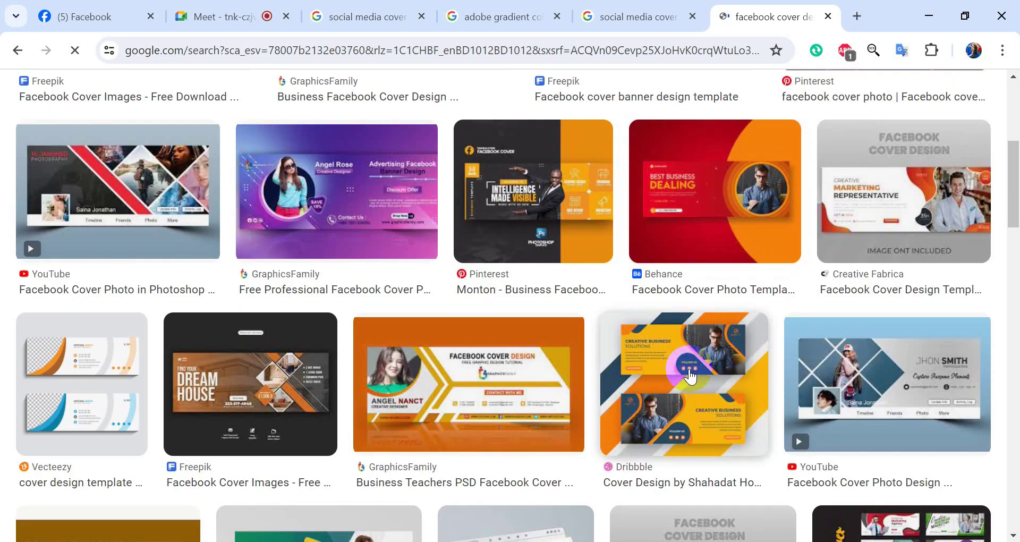
pyautogui.scroll(-5, 689, 376)
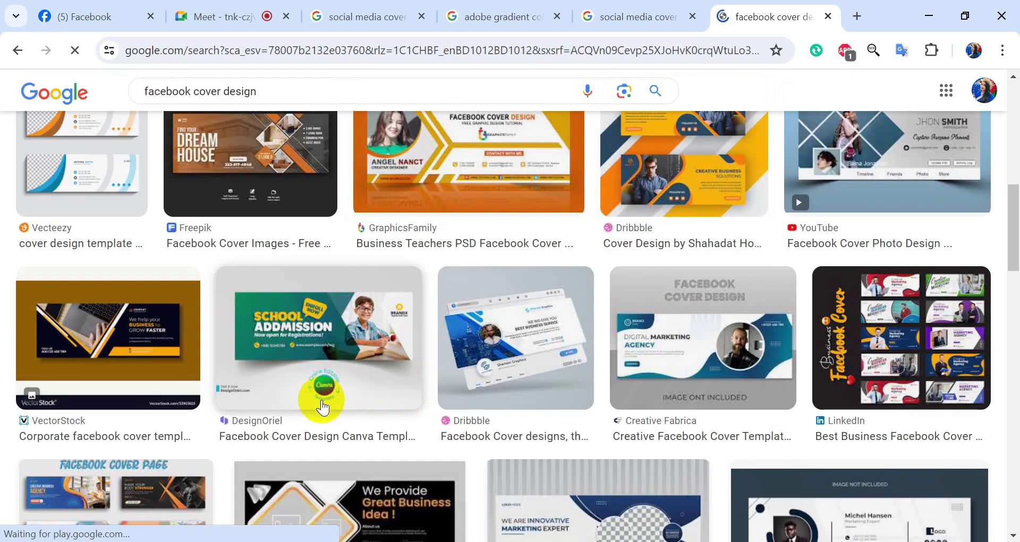
pyautogui.scroll(-5, 322, 407)
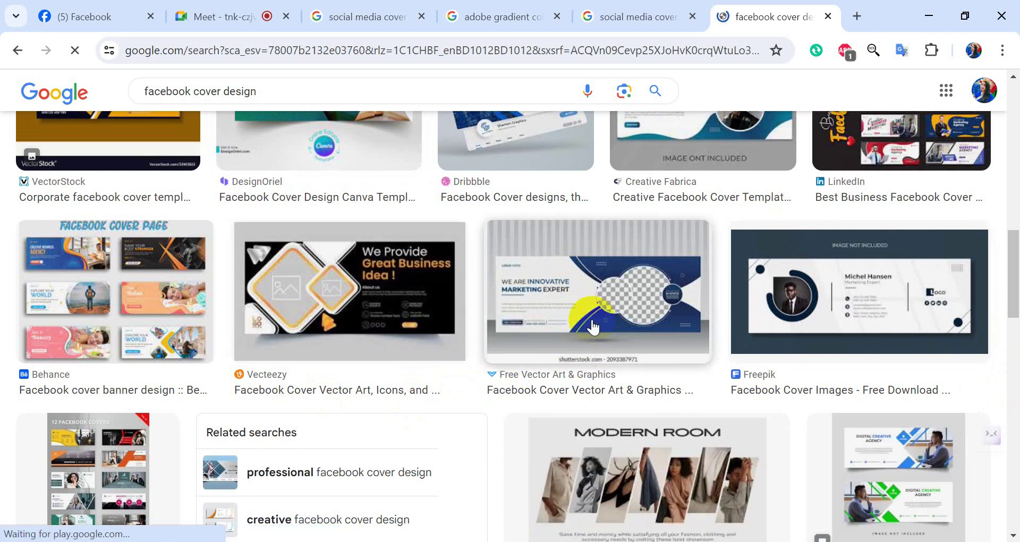
pyautogui.scroll(-6, 520, 369)
pyautogui.scroll(-5, 519, 371)
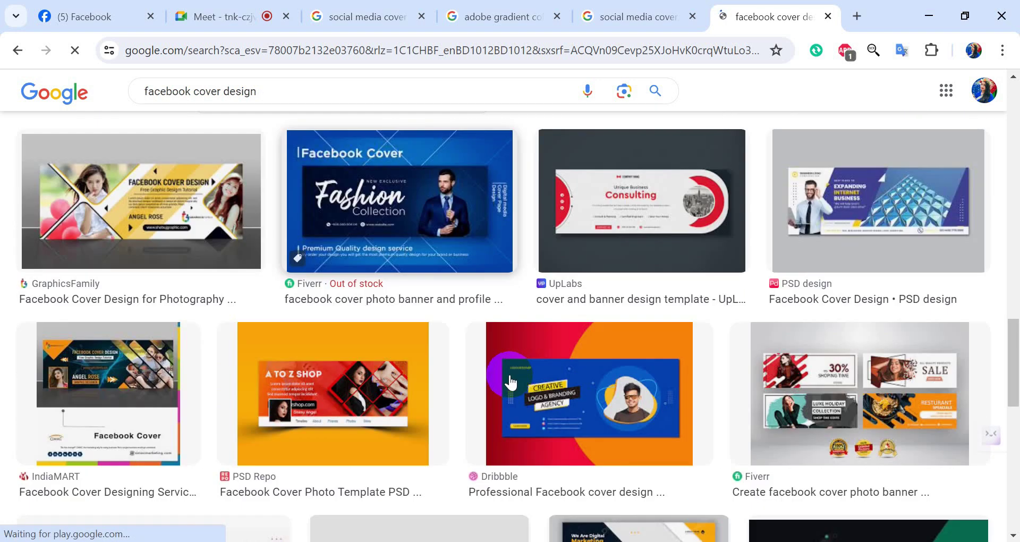
pyautogui.scroll(-5, 425, 393)
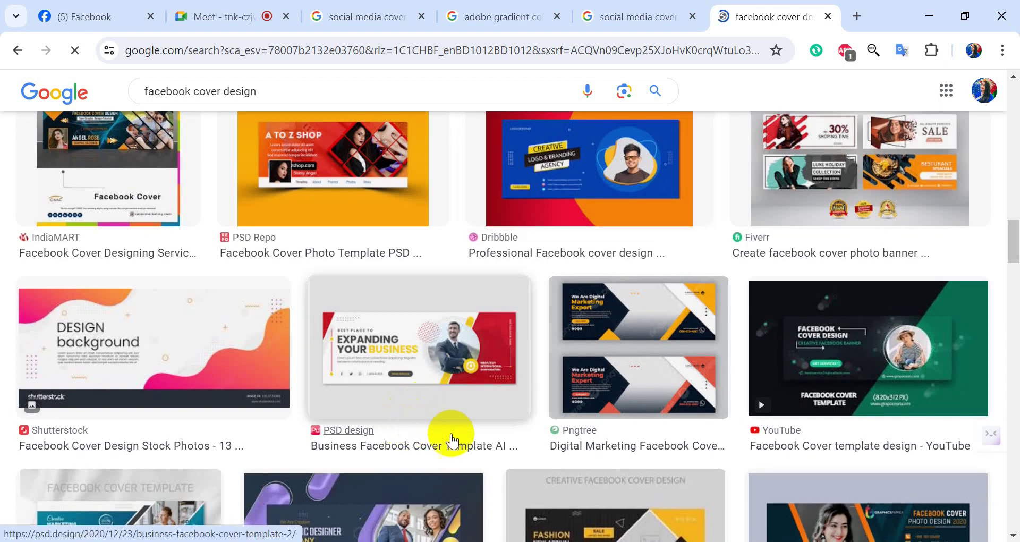
pyautogui.scroll(20, 450, 440)
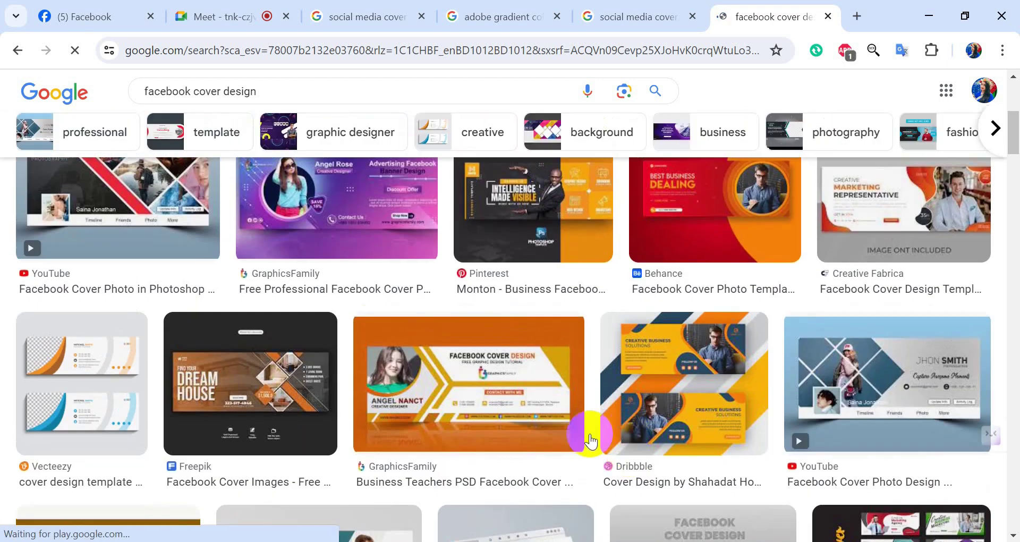
pyautogui.scroll(6, 590, 441)
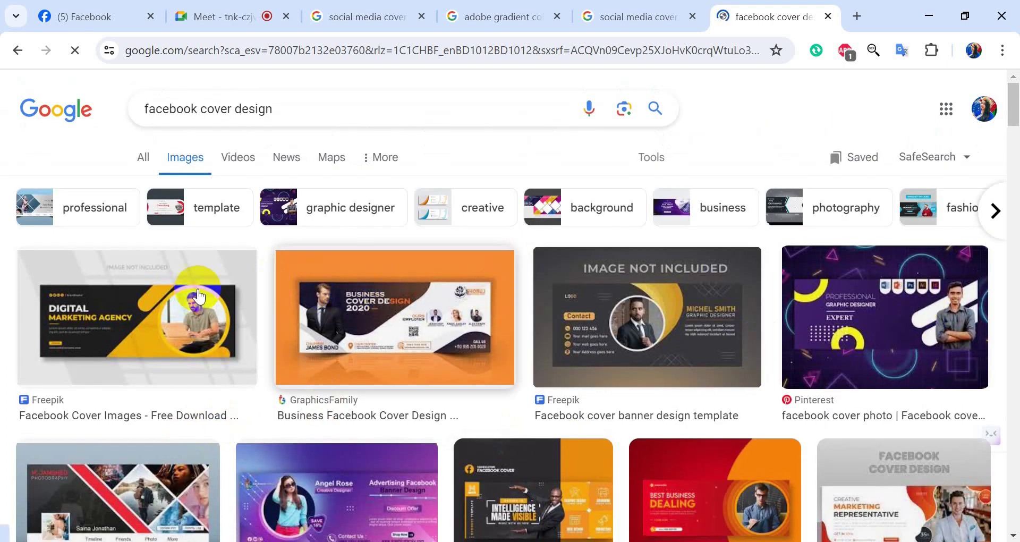
pyautogui.click(101, 319)
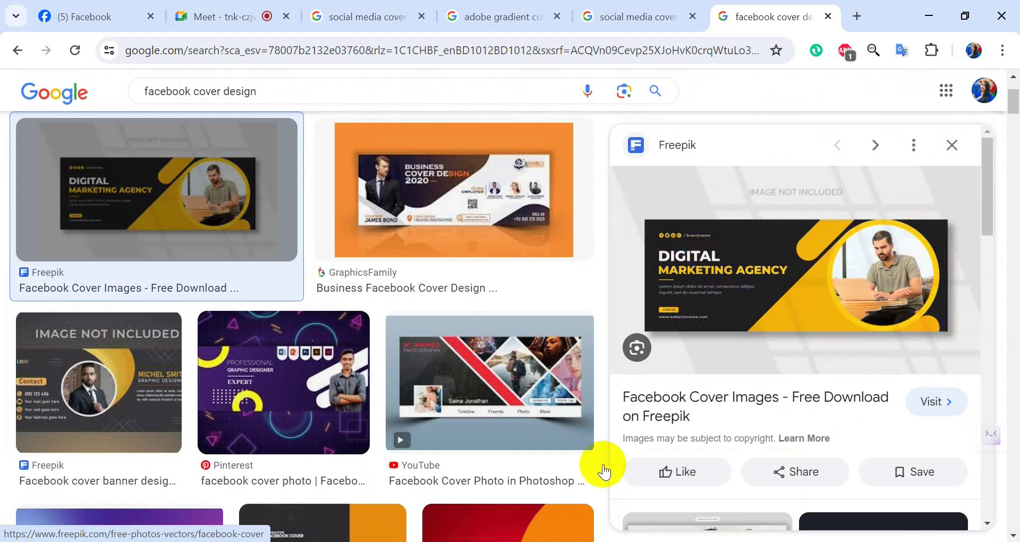
# - Switch to Photoshop and draw a black rectangle about 875 × 348 px on a new layer, covering the whole canvas
pyautogui.hotkey('alt', 'Tab')
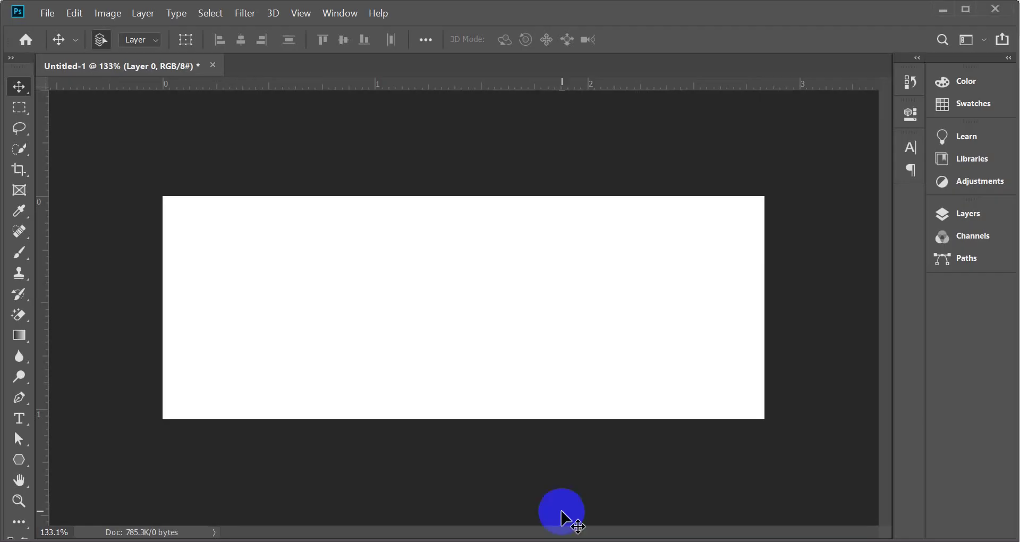
pyautogui.click(20, 460)
pyautogui.click(59, 458)
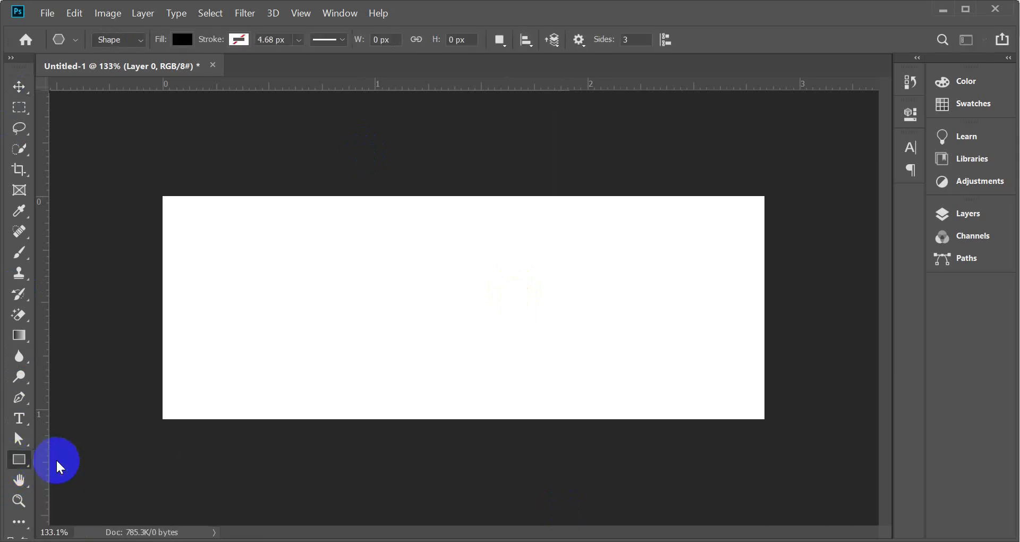
pyautogui.click(973, 212)
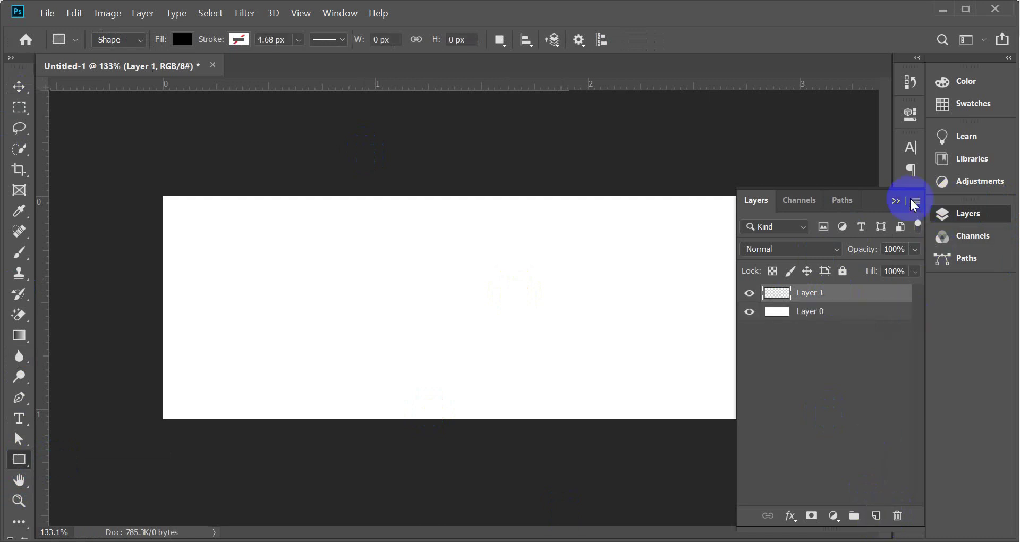
pyautogui.click(897, 200)
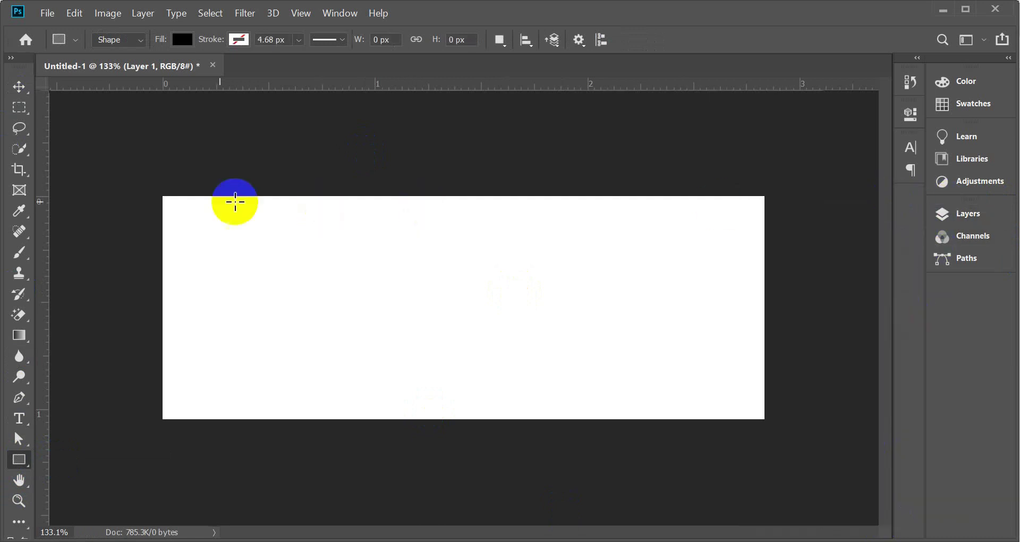
pyautogui.moveTo(149, 182); pyautogui.dragTo(767, 428)
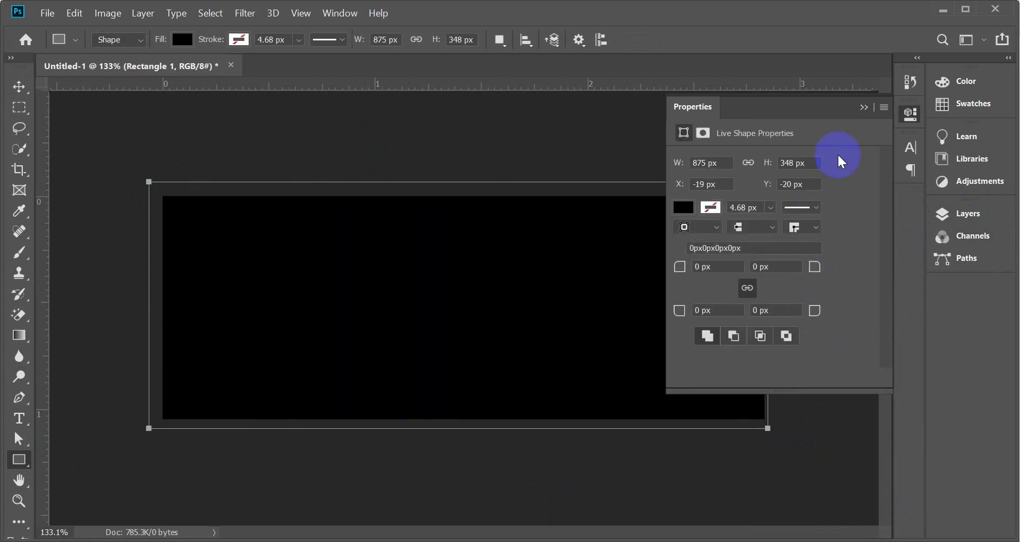
pyautogui.click(864, 109)
pyautogui.click(16, 87)
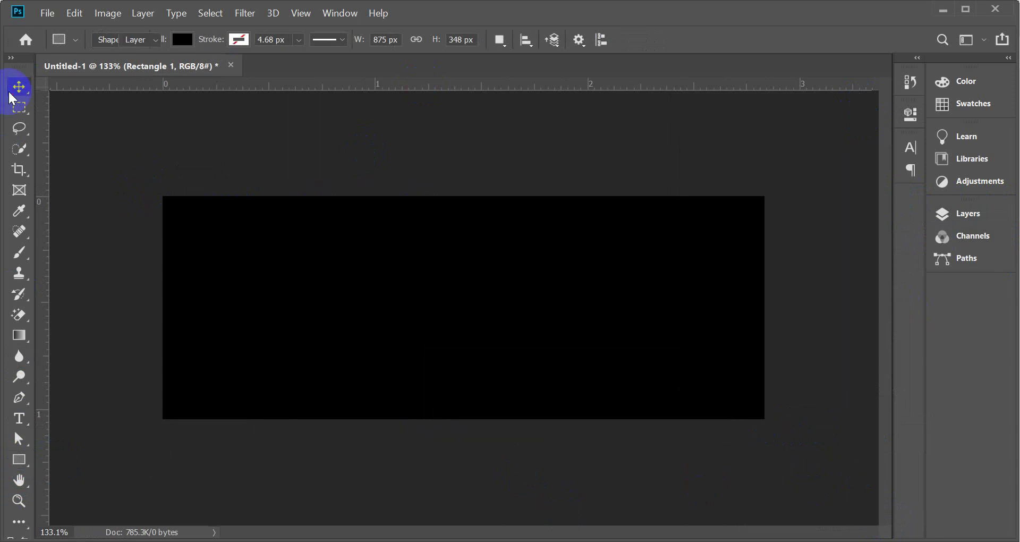
# - Add an empty layer above the black rectangle, and check the "Digital Marketing Agency" reference cover in Chrome before returning to Photoshop
pyautogui.click(964, 216)
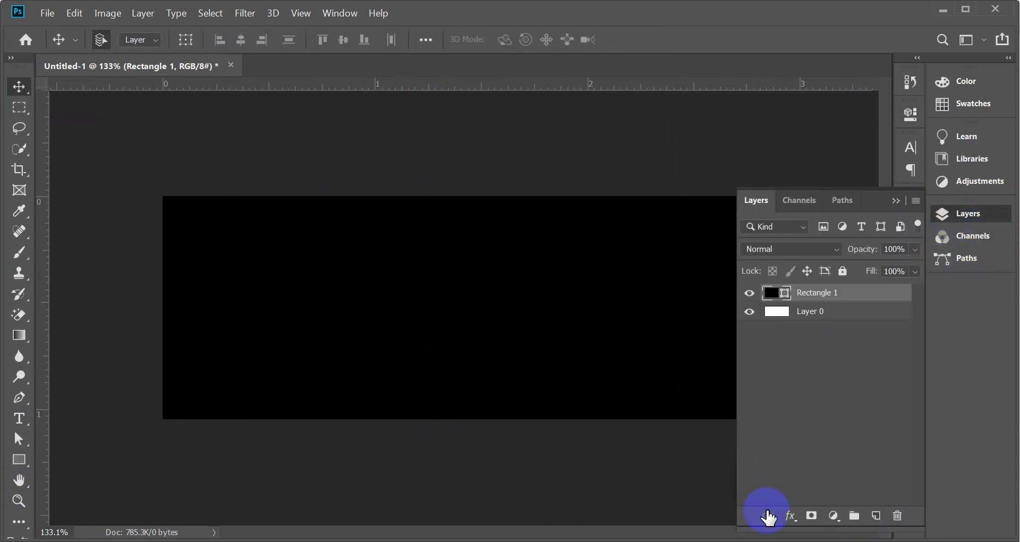
pyautogui.click(877, 518)
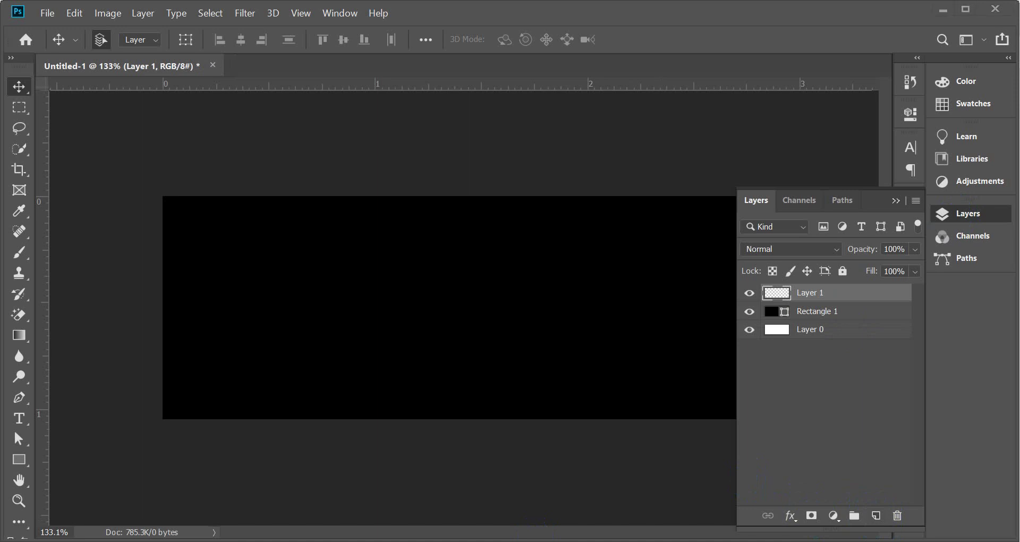
pyautogui.click(364, 518)
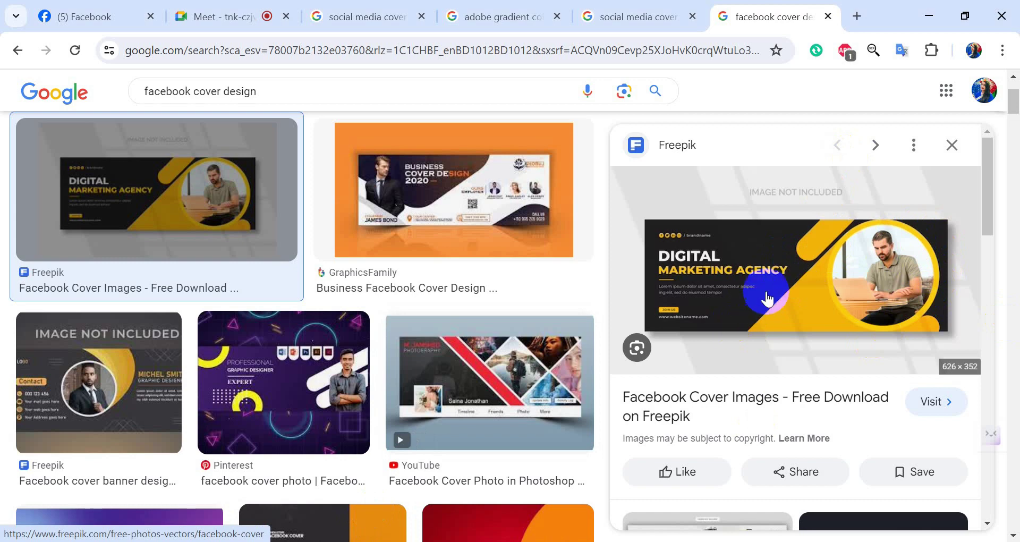
pyautogui.hotkey('alt', 'Tab')
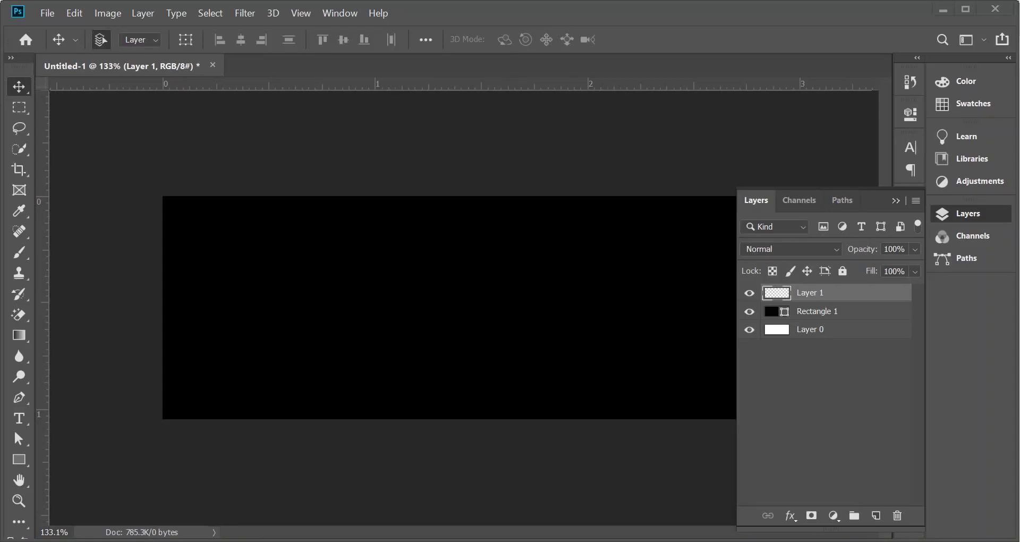
pyautogui.click(896, 201)
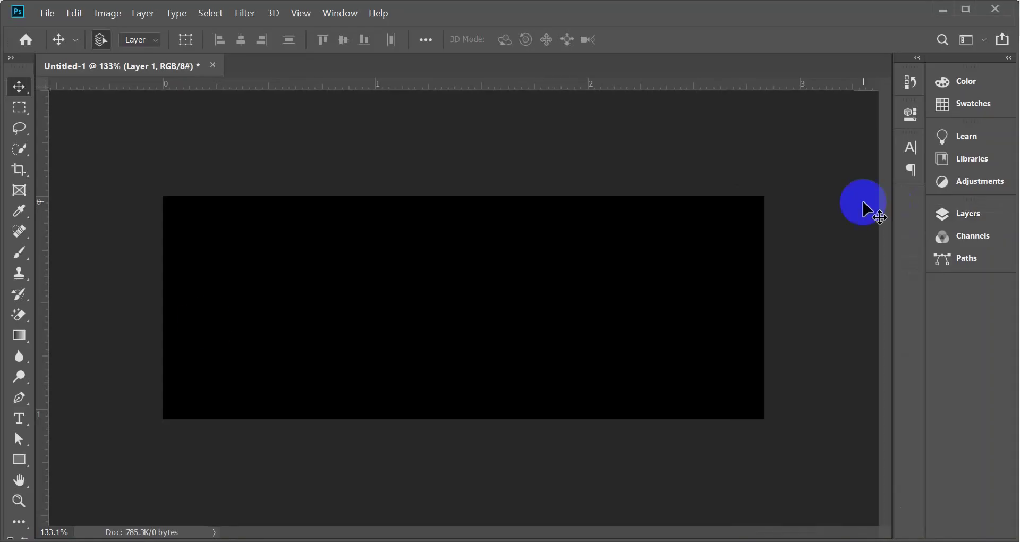
# - Draw a yellow rectangle about 495 × 270 px over the centre-right of the canvas and round all its corners to 100 px
pyautogui.click(20, 458)
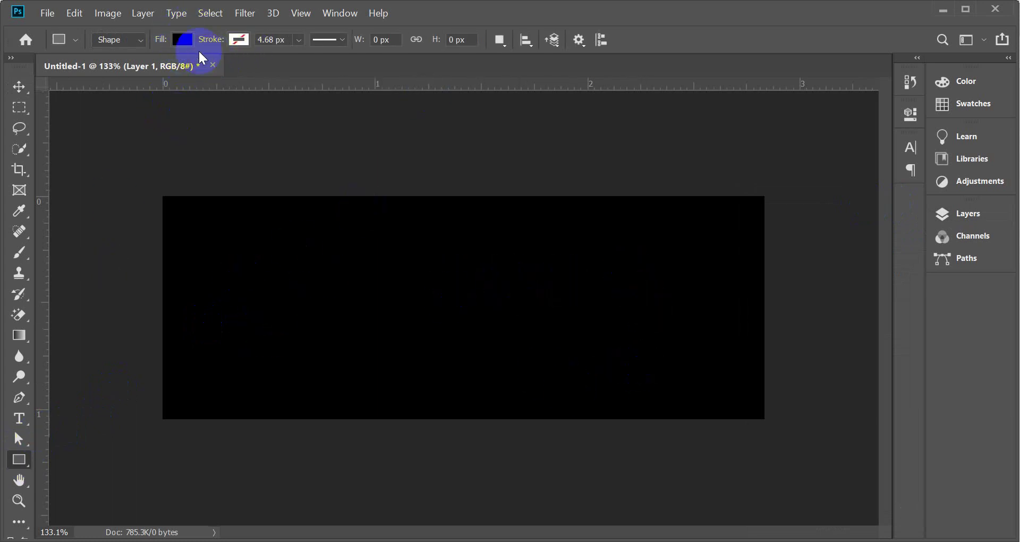
pyautogui.click(183, 42)
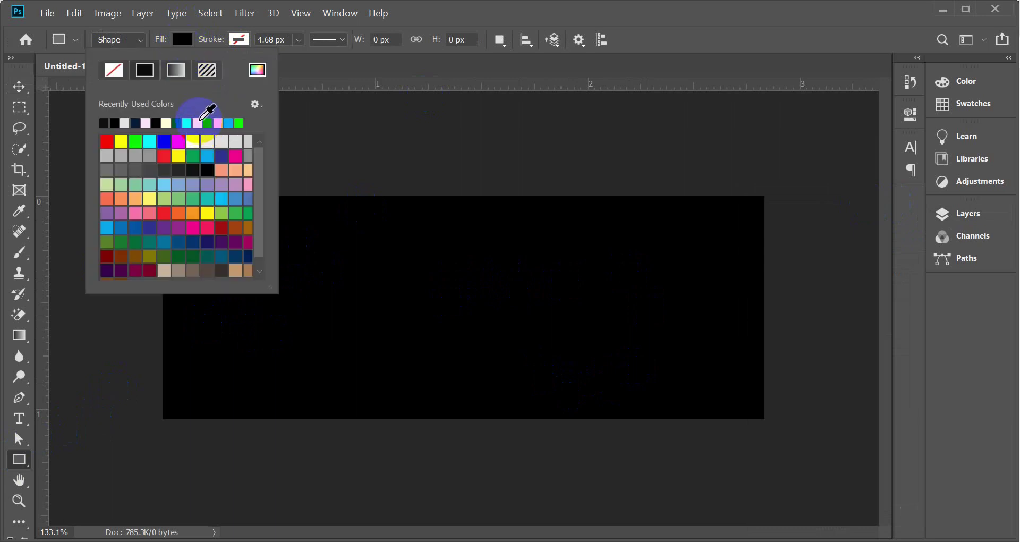
pyautogui.click(179, 39)
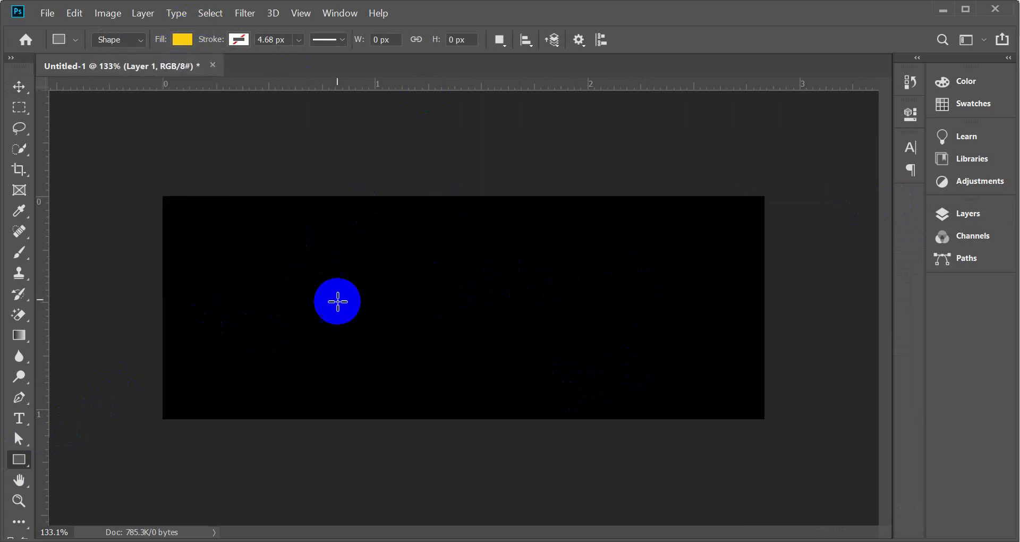
pyautogui.rightClick(18, 460)
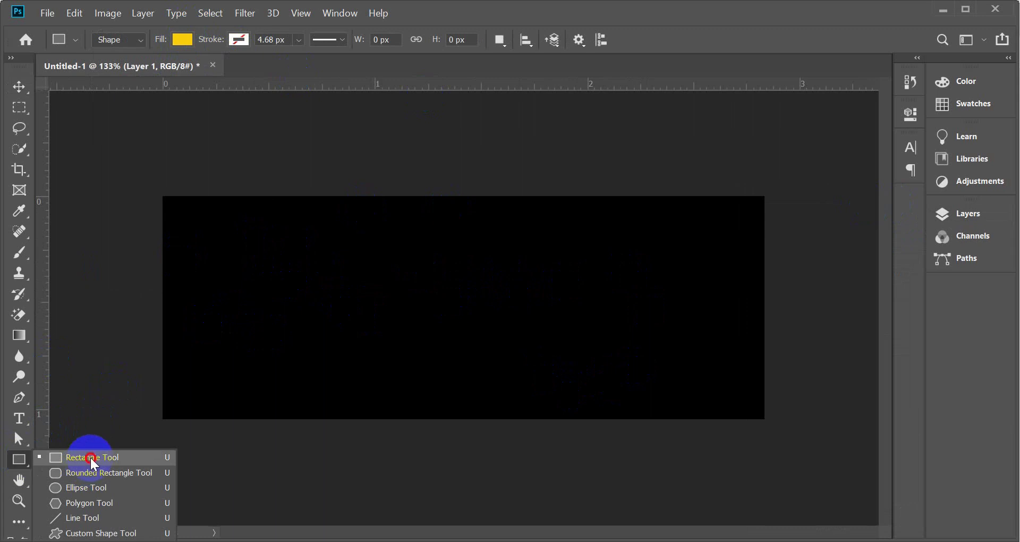
pyautogui.click(87, 456)
pyautogui.click(976, 215)
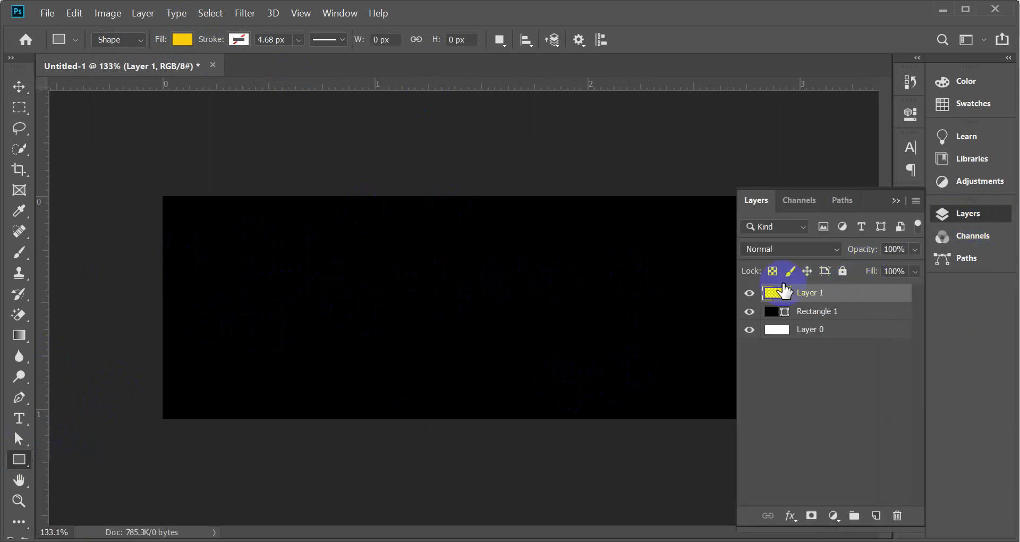
pyautogui.click(896, 201)
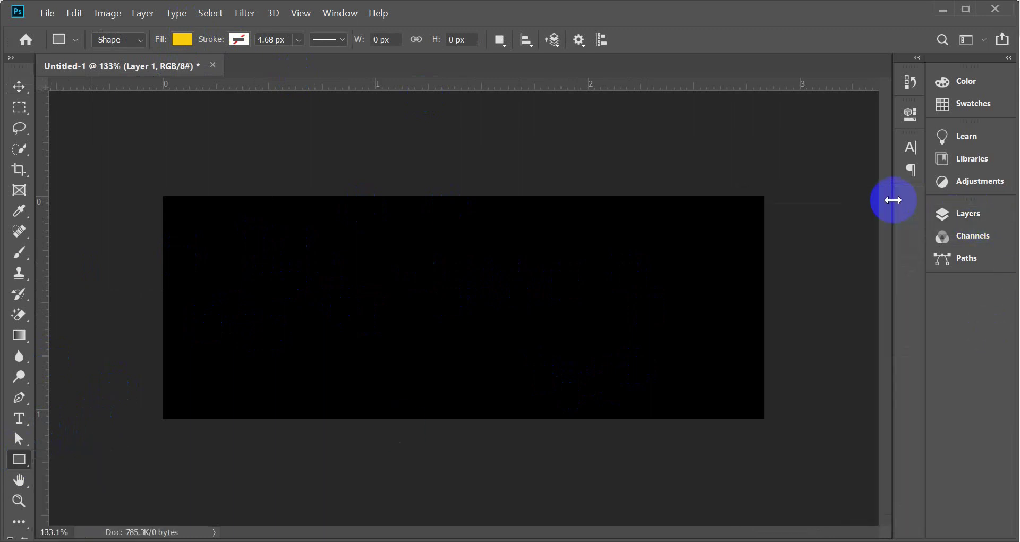
pyautogui.moveTo(364, 214); pyautogui.dragTo(713, 405)
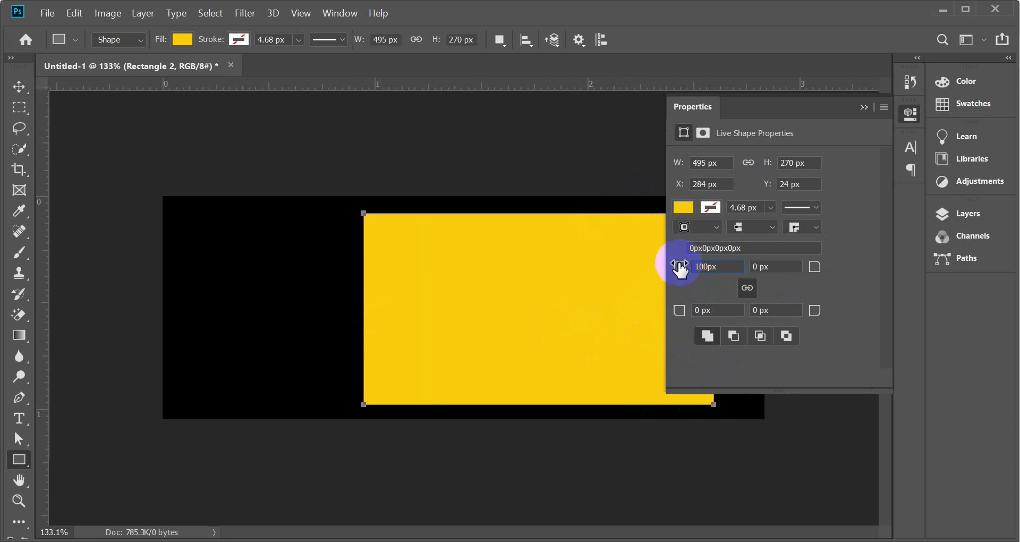
pyautogui.press('Return')
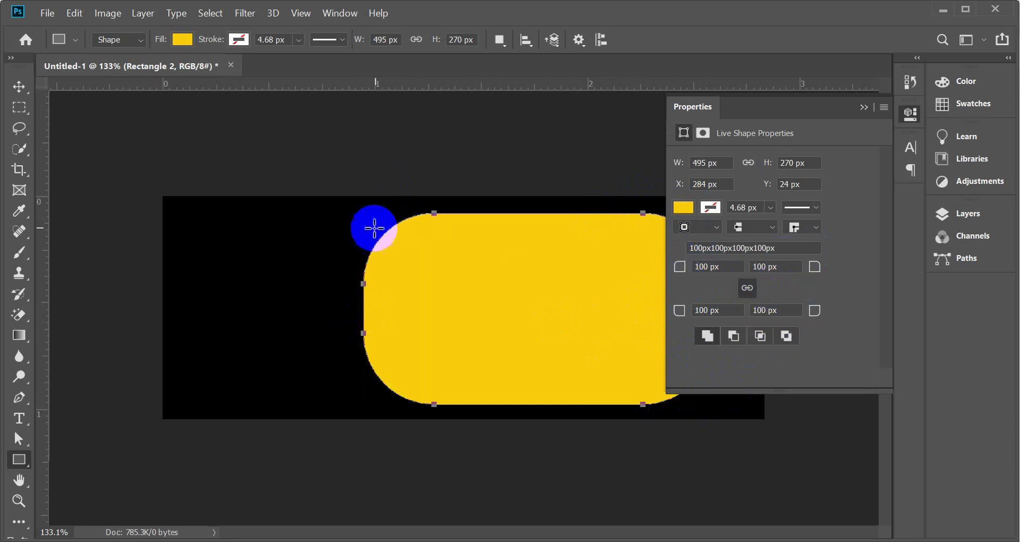
# - Undo the rounding of all corners and round only the yellow rectangle's two right corners with a 200 px radius
pyautogui.hotkey('ctrl', 'z')
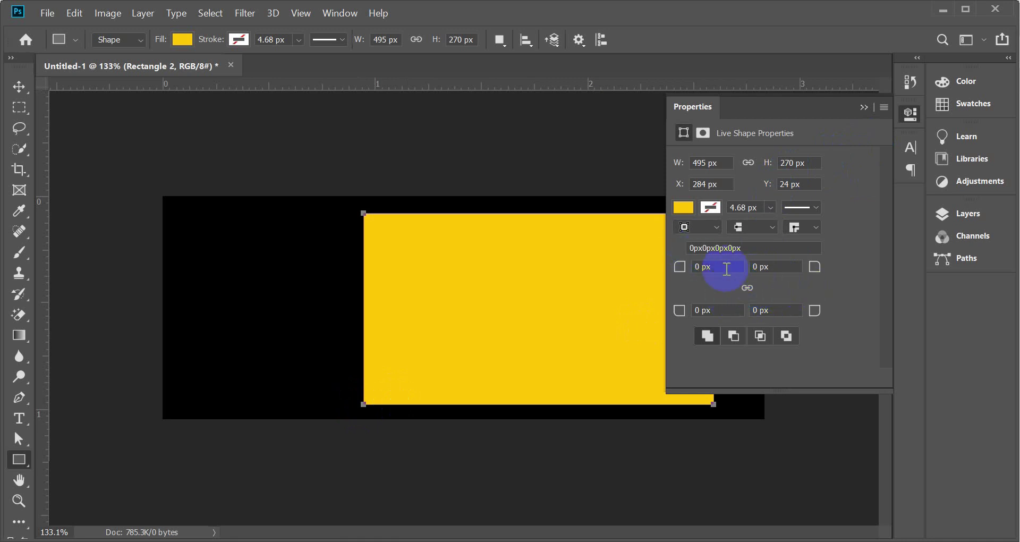
pyautogui.doubleClick(758, 266)
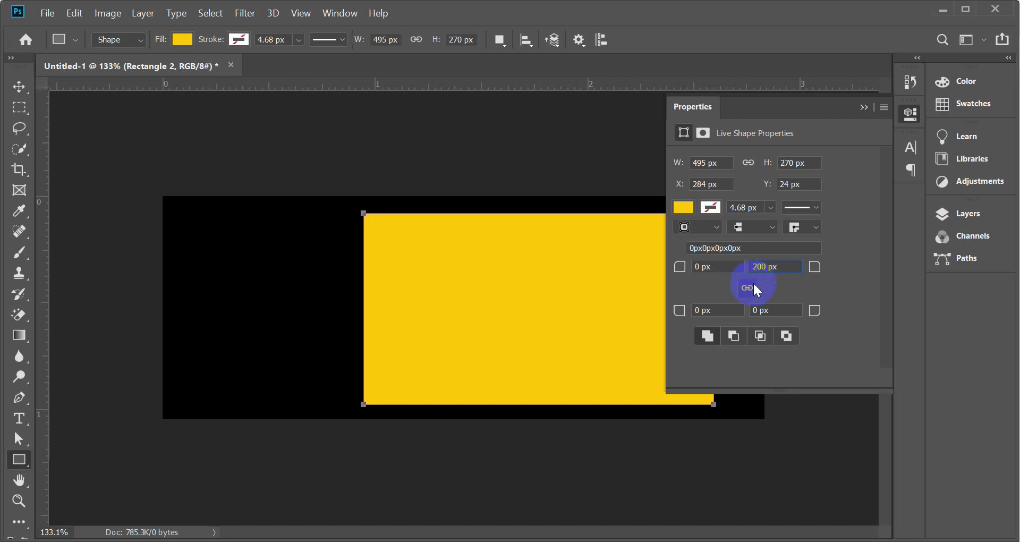
pyautogui.press('Return')
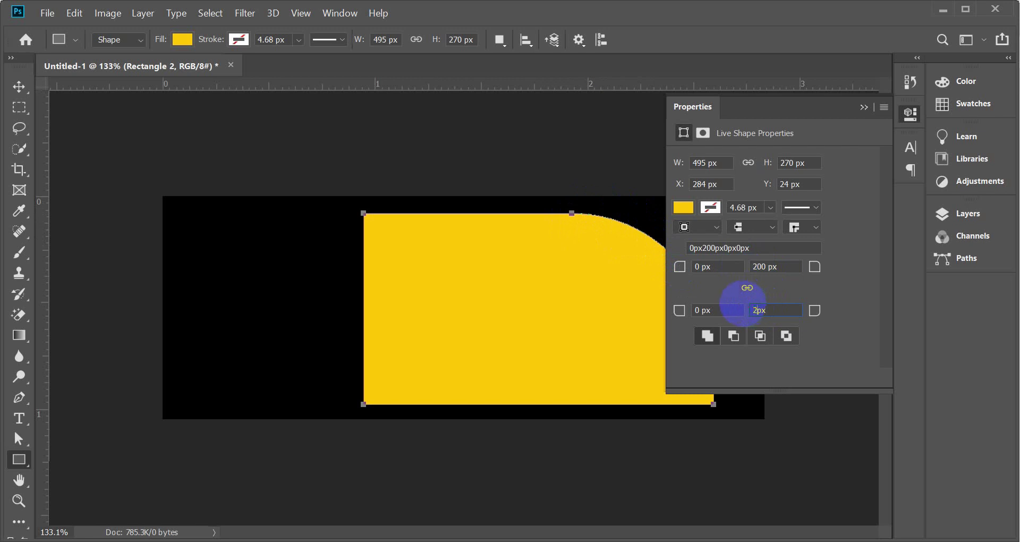
pyautogui.click(749, 309)
pyautogui.write('200px')
pyautogui.press('Return')
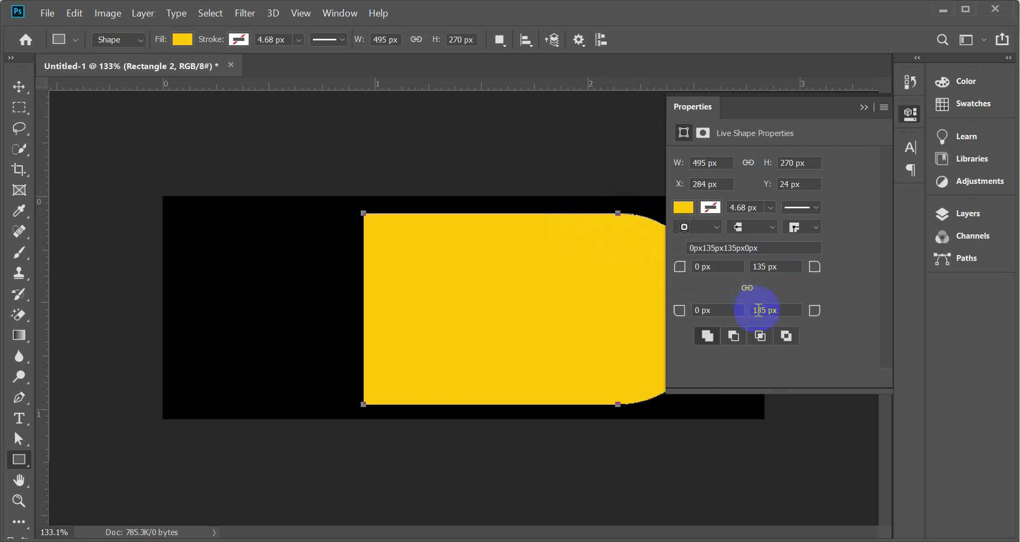
pyautogui.click(863, 107)
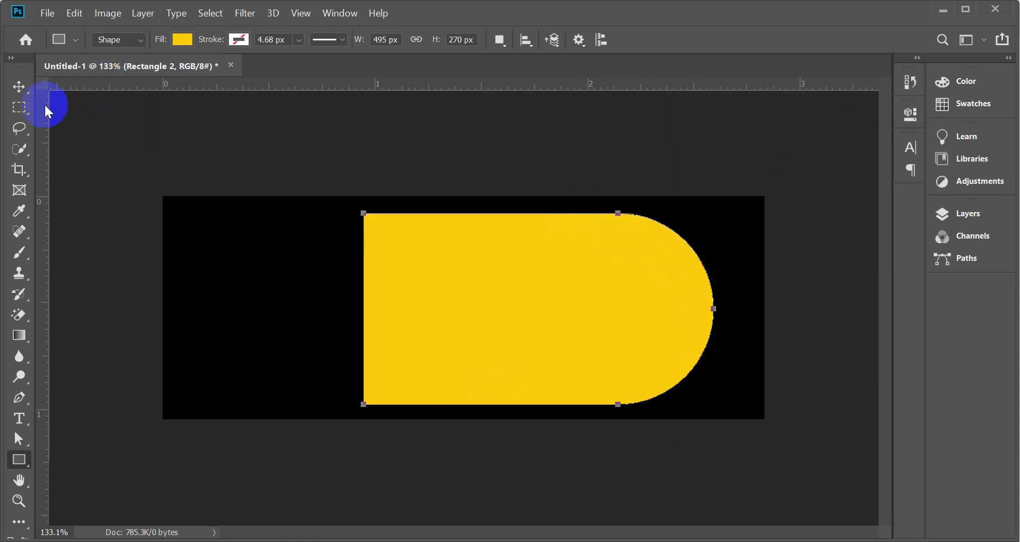
# - Rotate the large yellow shape to about -45° and move it so its square end extends below the canvas
pyautogui.click(19, 86)
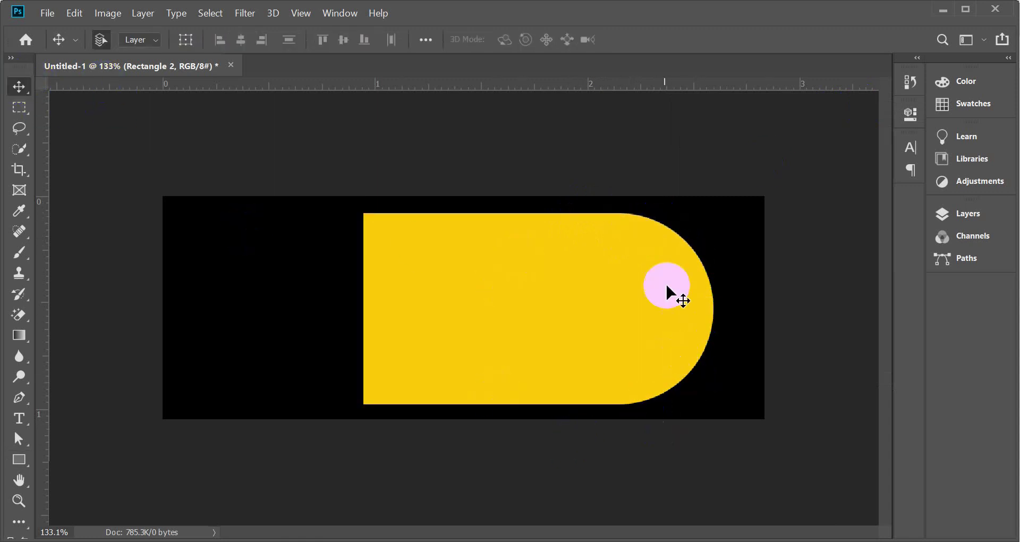
pyautogui.click(676, 357)
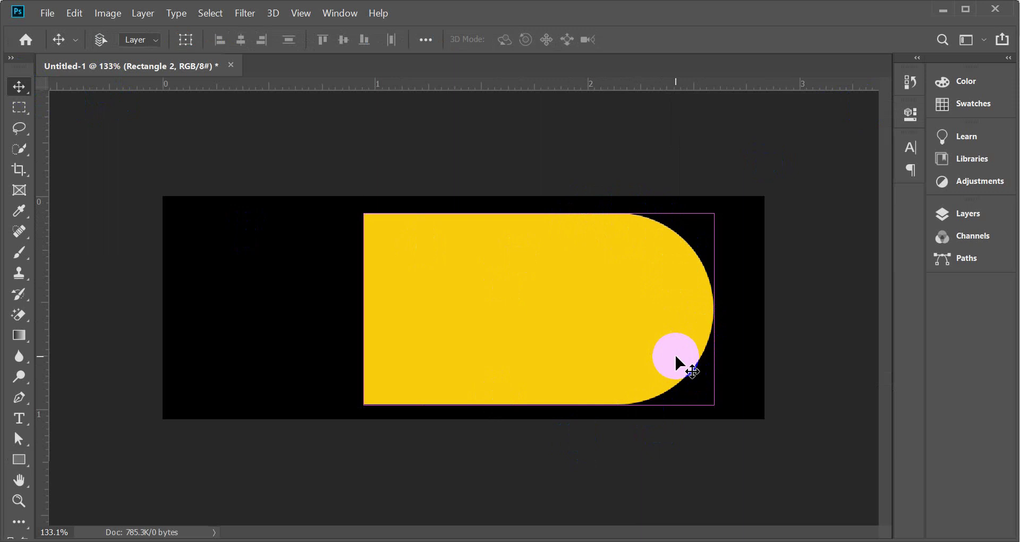
pyautogui.hotkey('ctrl', 't')
pyautogui.moveTo(763, 212); pyautogui.dragTo(593, 142)
pyautogui.moveTo(601, 262); pyautogui.dragTo(589, 334)
pyautogui.moveTo(537, 370); pyautogui.dragTo(560, 379)
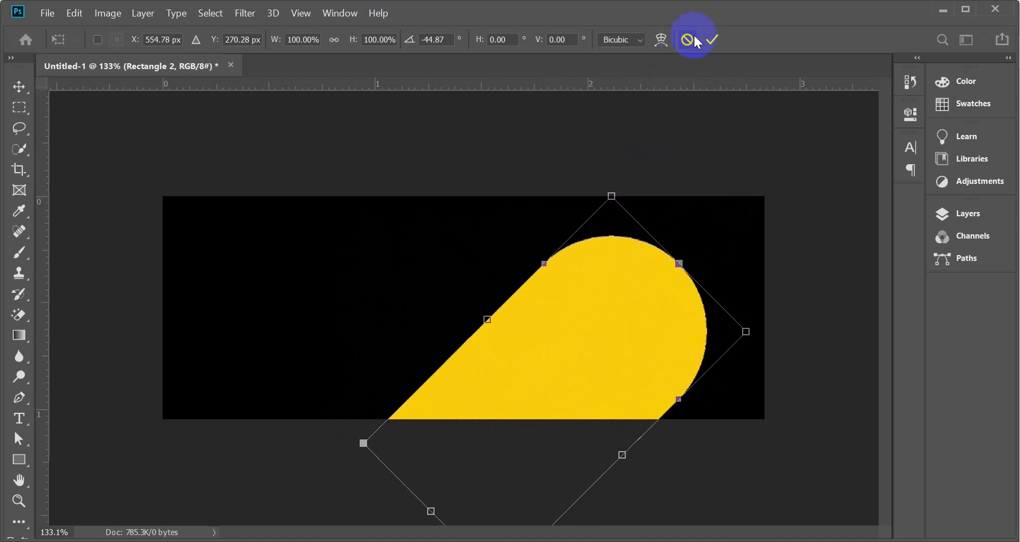
pyautogui.click(712, 40)
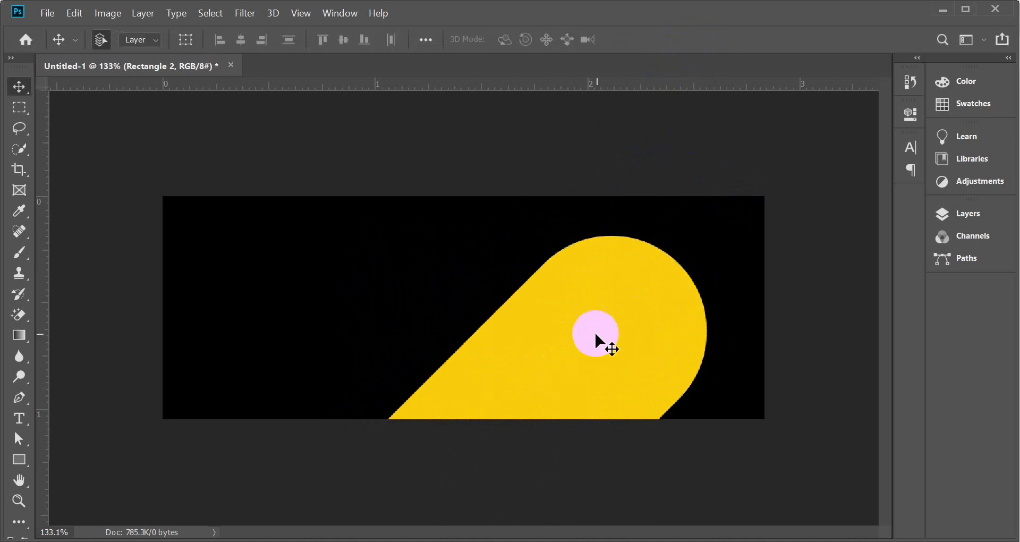
# - Check the diagonal shapes of the "Digital Marketing Agency" reference cover in Chrome and return to Photoshop
pyautogui.moveTo(398, 523)
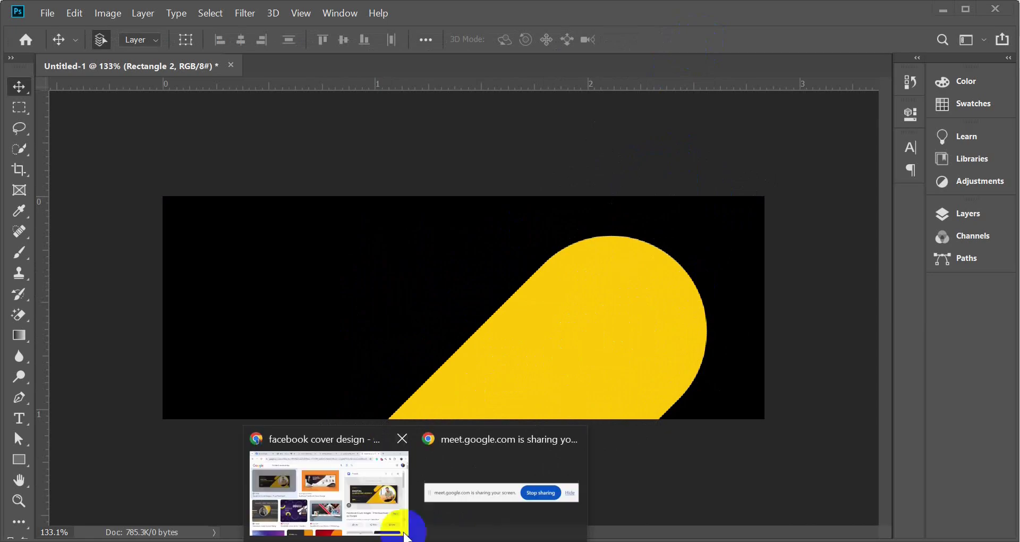
pyautogui.click(376, 471)
pyautogui.moveTo(825, 218)
pyautogui.mouseDown()
pyautogui.moveTo(808, 249)
pyautogui.moveTo(803, 298)
pyautogui.moveTo(816, 314)
pyautogui.mouseUp()
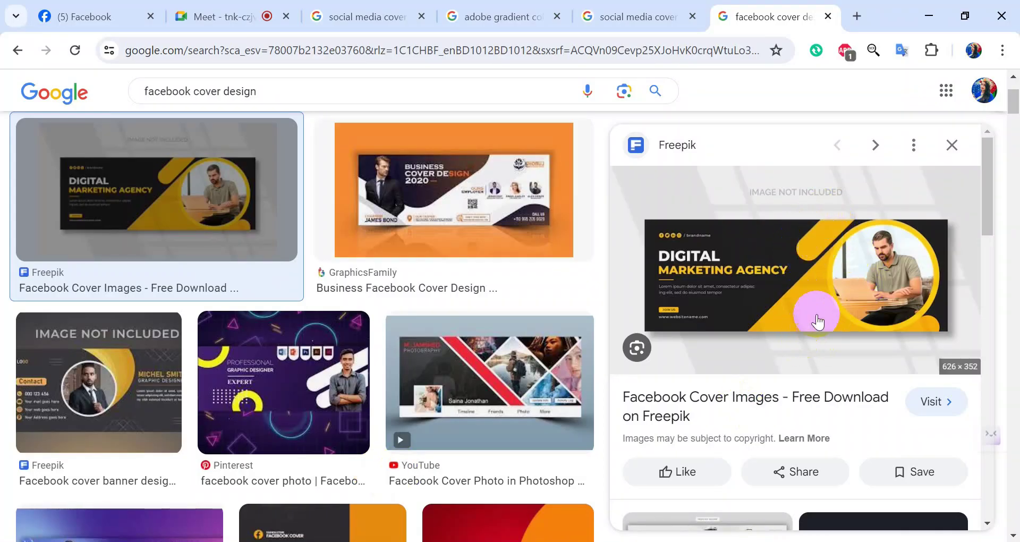
pyautogui.click(794, 250)
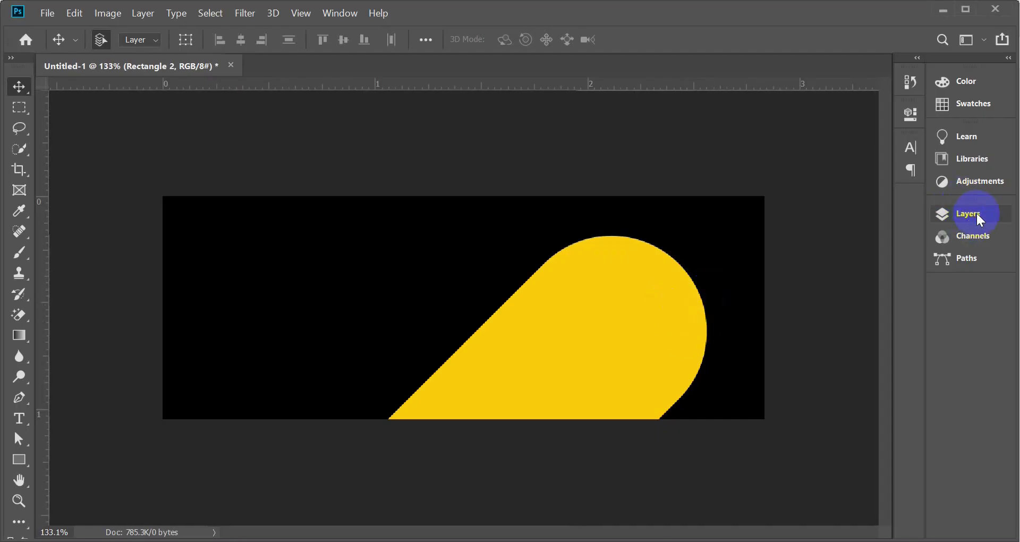
# - Add a new layer and draw a yellow rectangle about 308 × 57 px in the upper-left area of the canvas
pyautogui.click(976, 213)
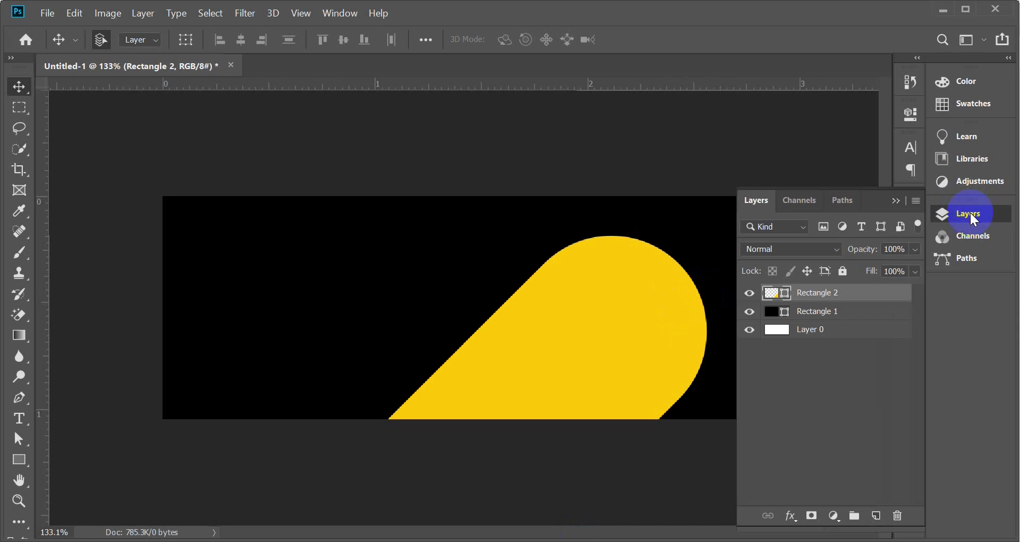
pyautogui.click(878, 516)
pyautogui.click(896, 200)
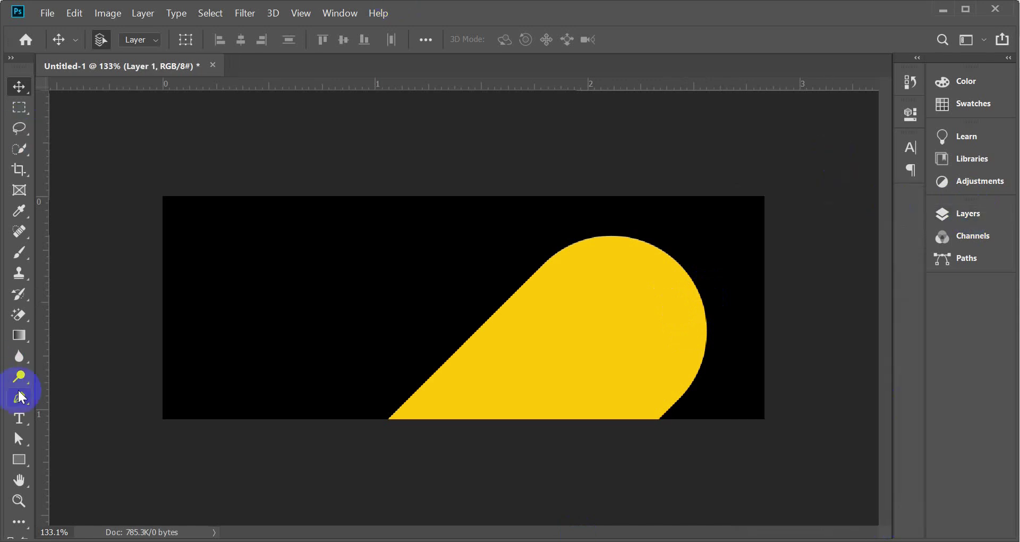
pyautogui.click(20, 460)
pyautogui.moveTo(202, 244); pyautogui.dragTo(420, 284)
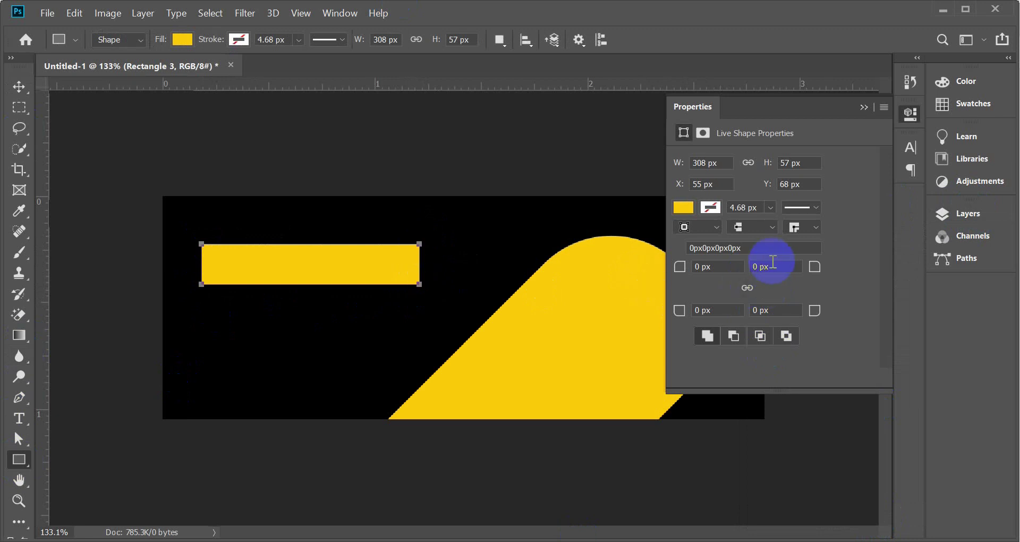
# - Round both right corners of the small yellow rectangle to 28.5 px so that end becomes a semicircle
pyautogui.moveTo(761, 264); pyautogui.dragTo(738, 268)
pyautogui.write('100')
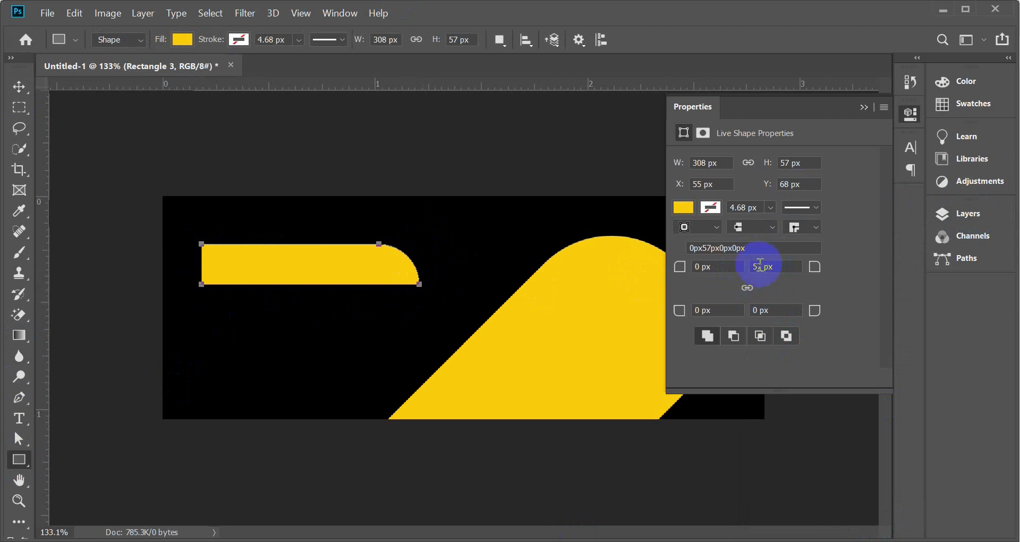
pyautogui.click(291, 257)
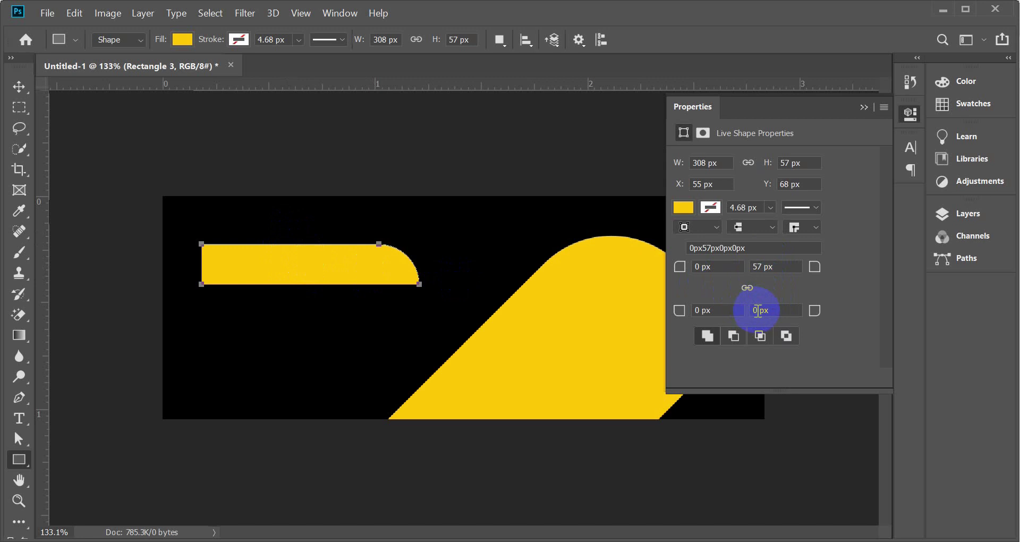
pyautogui.press('Return')
pyautogui.click(611, 262)
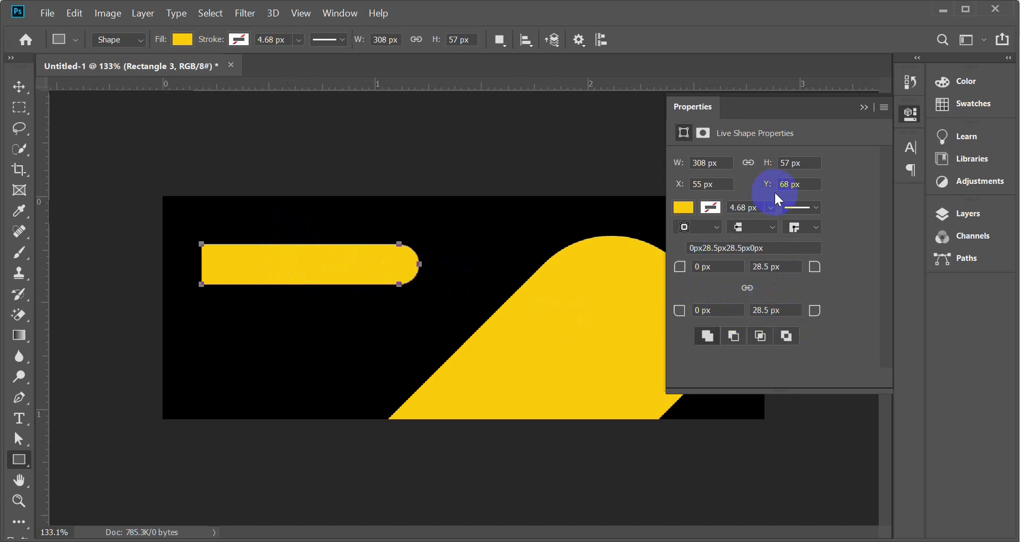
pyautogui.click(774, 266)
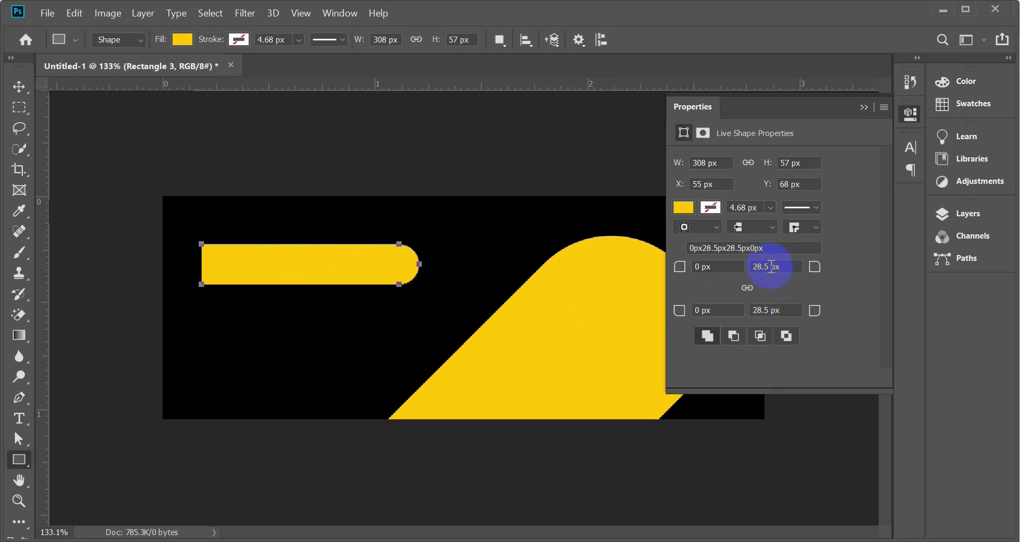
pyautogui.click(767, 263)
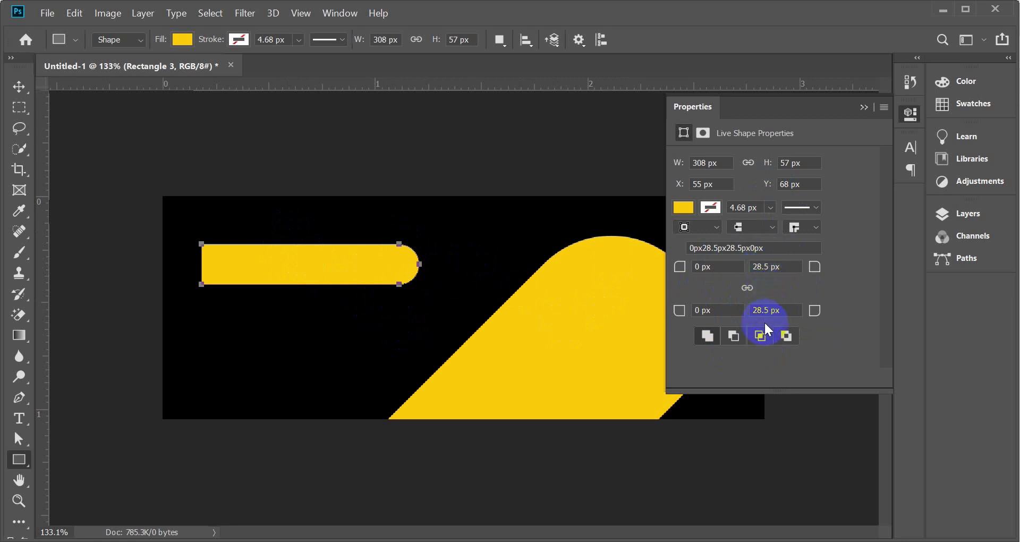
pyautogui.click(776, 270)
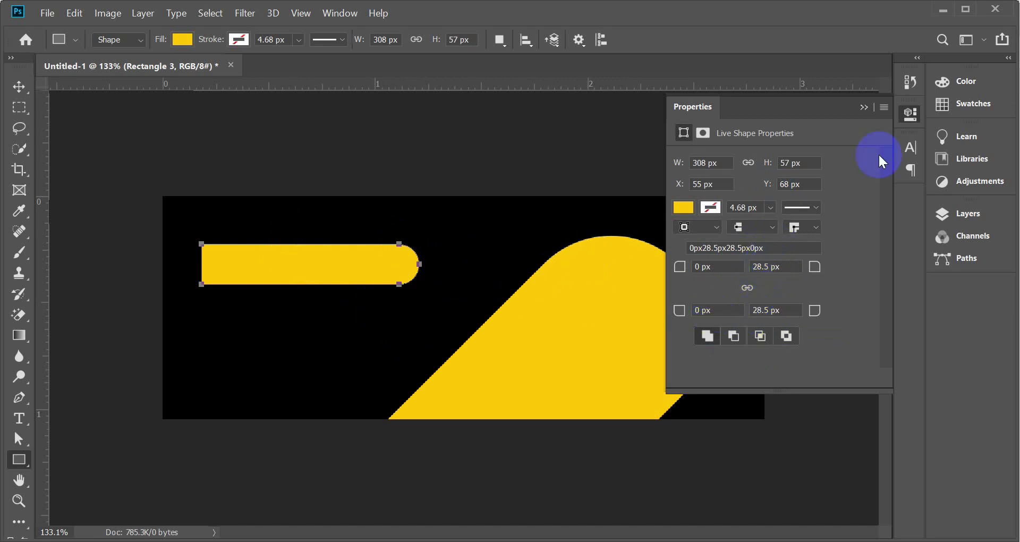
pyautogui.click(863, 107)
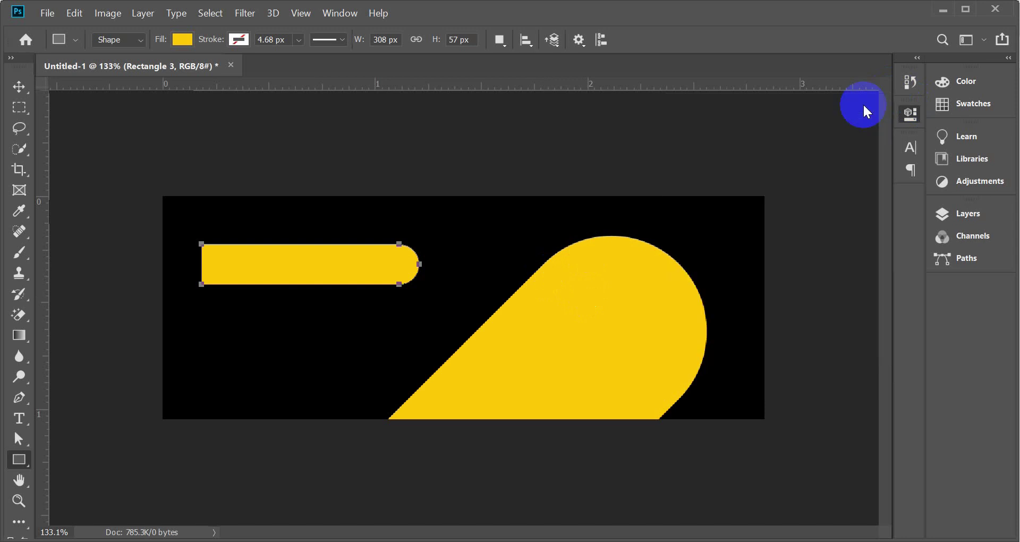
# - Rotate the small yellow bar to about 135° and place it at the canvas's top edge, alongside the large yellow shape
pyautogui.click(18, 87)
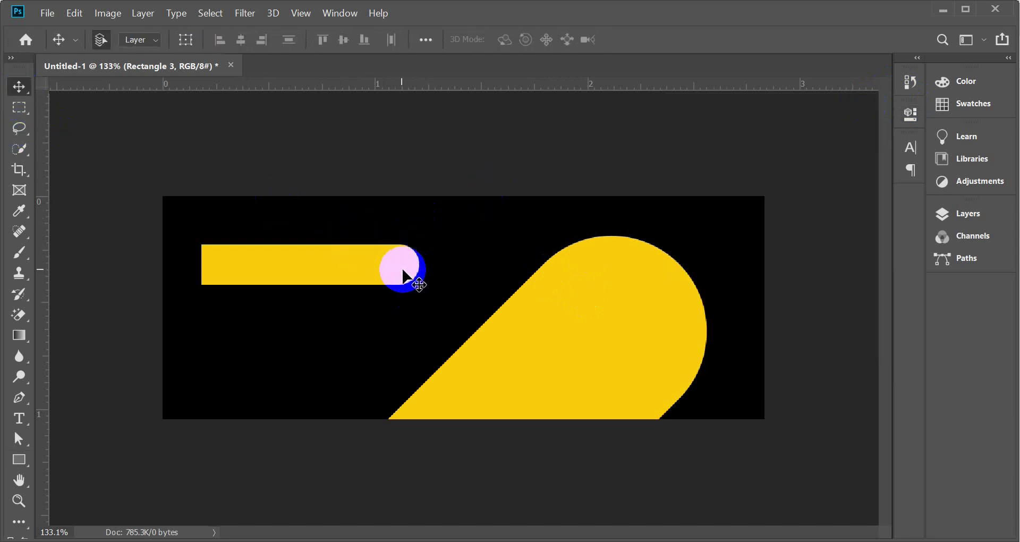
pyautogui.click(380, 273)
pyautogui.hotkey('ctrl', 't')
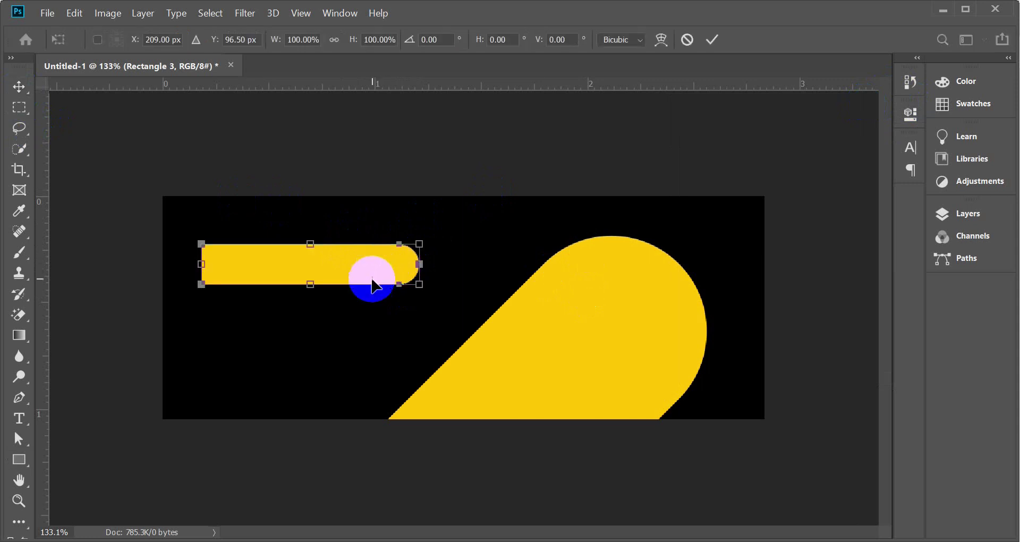
pyautogui.moveTo(423, 234); pyautogui.dragTo(518, 246)
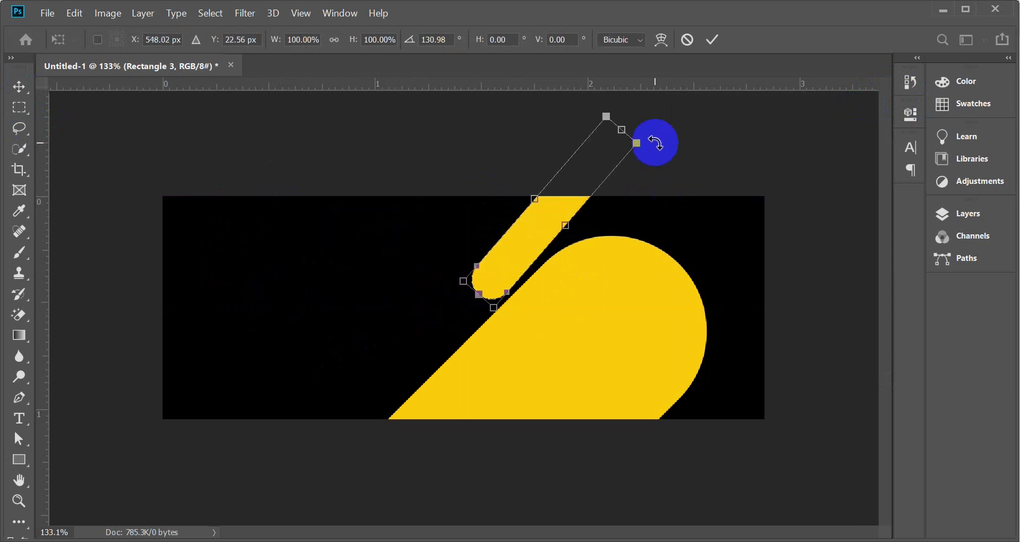
pyautogui.moveTo(654, 142); pyautogui.dragTo(658, 150)
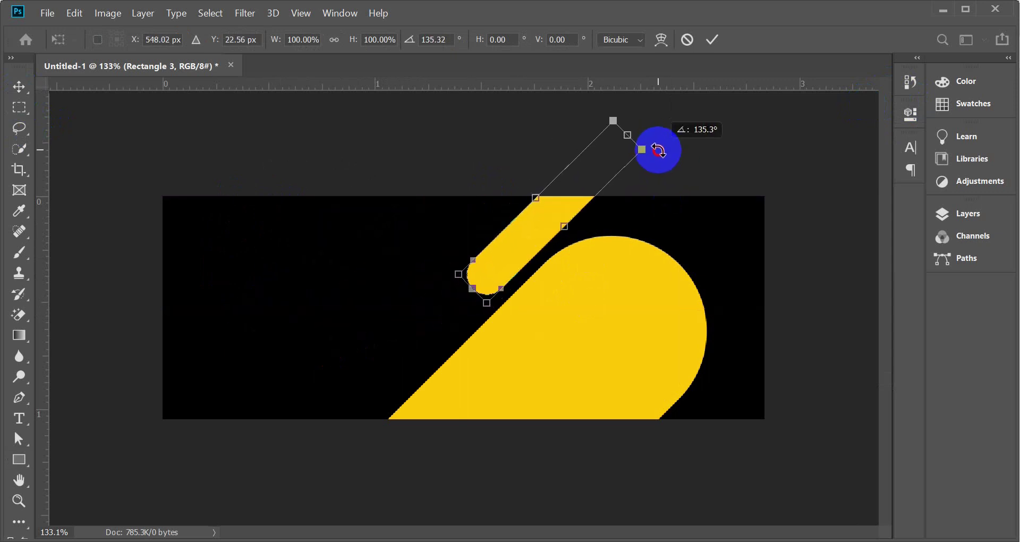
pyautogui.moveTo(525, 226); pyautogui.dragTo(535, 227)
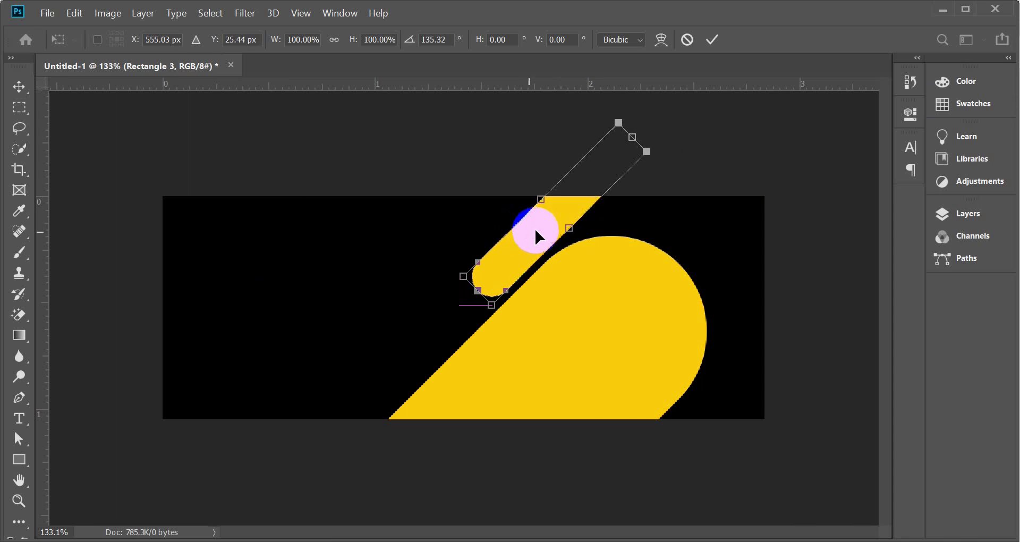
pyautogui.click(712, 42)
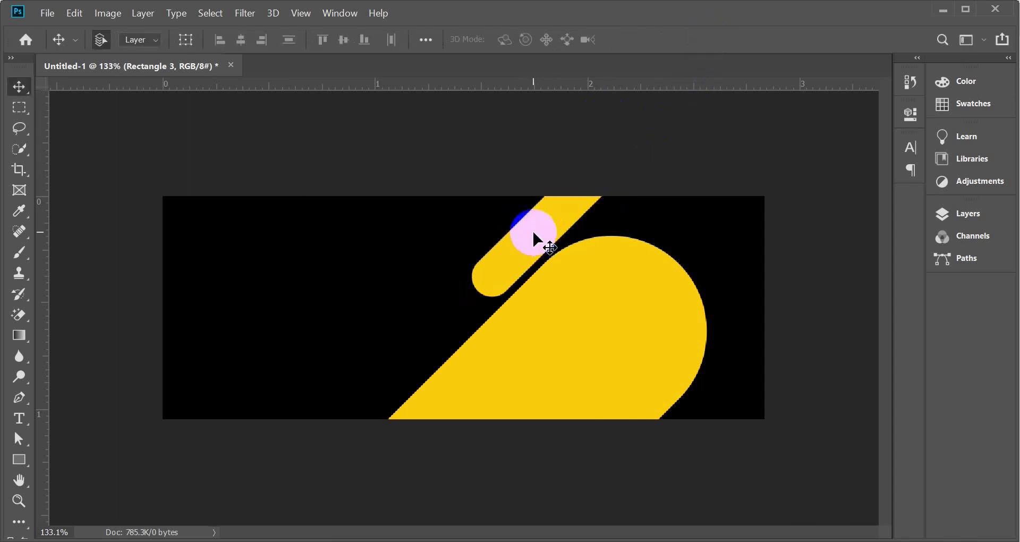
pyautogui.moveTo(523, 260); pyautogui.dragTo(536, 251)
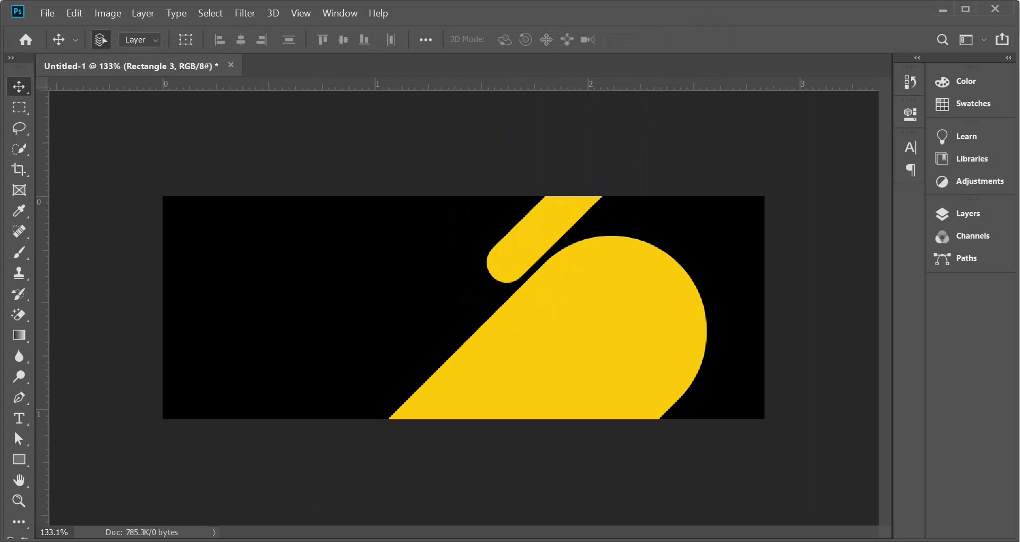
# - Compare the bar's placement with the reference cover in Chrome, and switch back to Photoshop
pyautogui.moveTo(414, 539)
pyautogui.click(385, 483)
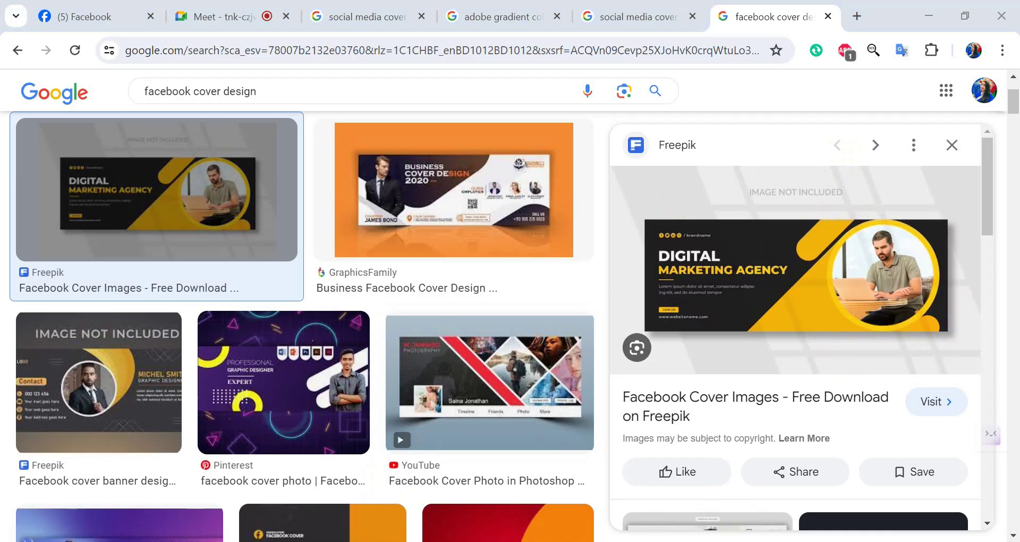
pyautogui.hotkey('alt', 'Tab')
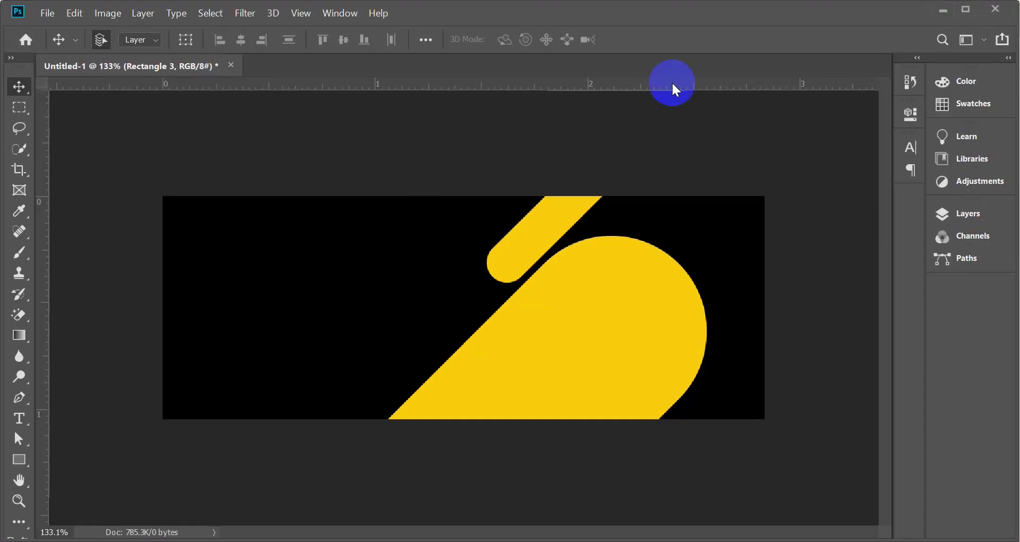
# - Duplicate the small yellow bar's layer, Rectangle 3
pyautogui.click(967, 214)
pyautogui.click(830, 299)
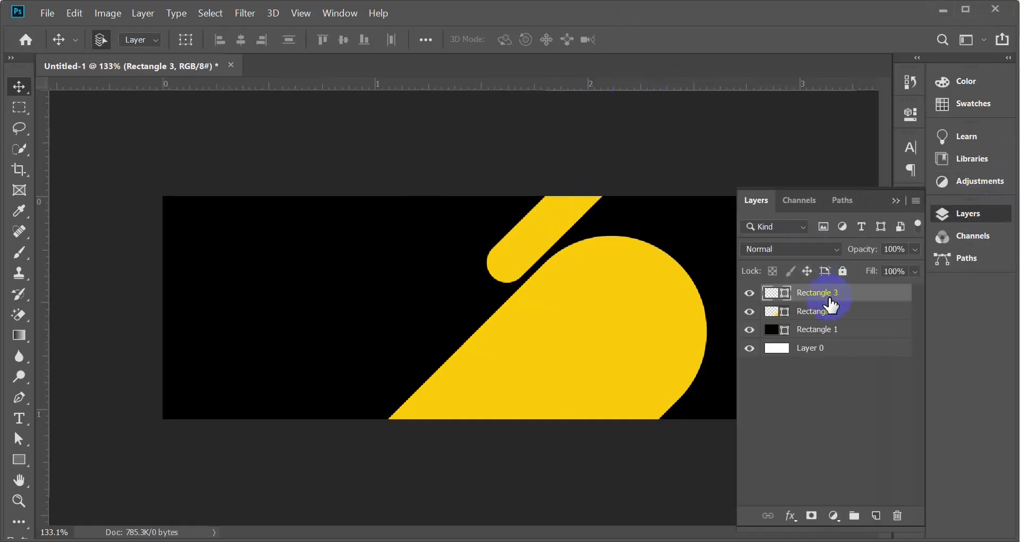
pyautogui.click(749, 293)
pyautogui.click(749, 293)
pyautogui.click(814, 300)
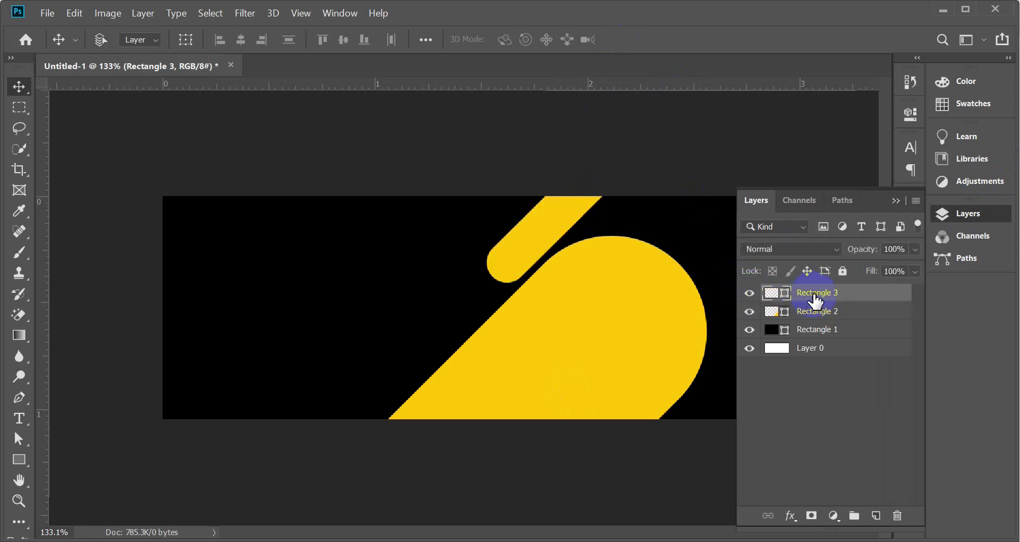
pyautogui.hotkey('ctrl', 'j')
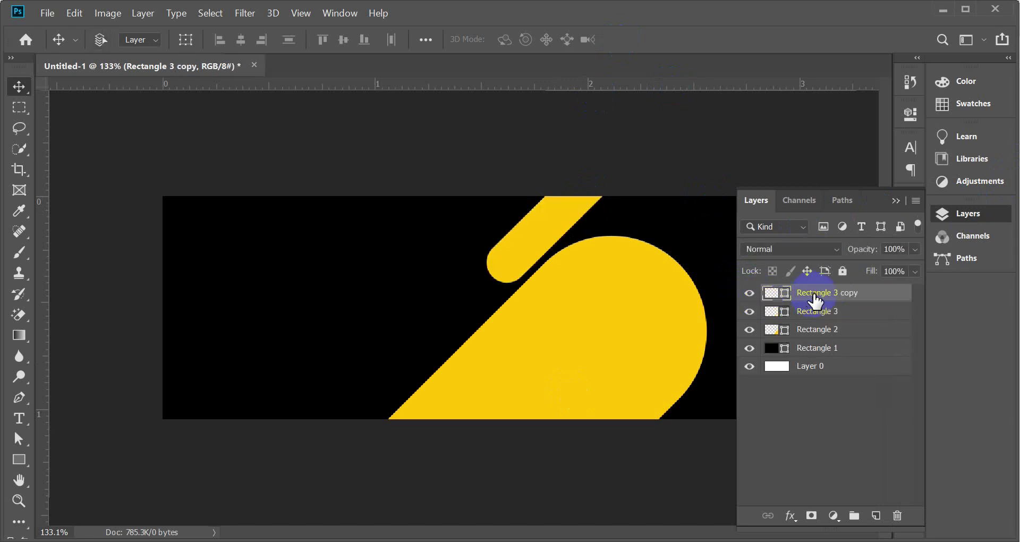
# - Rotate the bar copy by about 176.5° and place it at the canvas's bottom edge, just right of the large yellow shape
pyautogui.hotkey('ctrl', 't')
pyautogui.moveTo(590, 210); pyautogui.dragTo(428, 298)
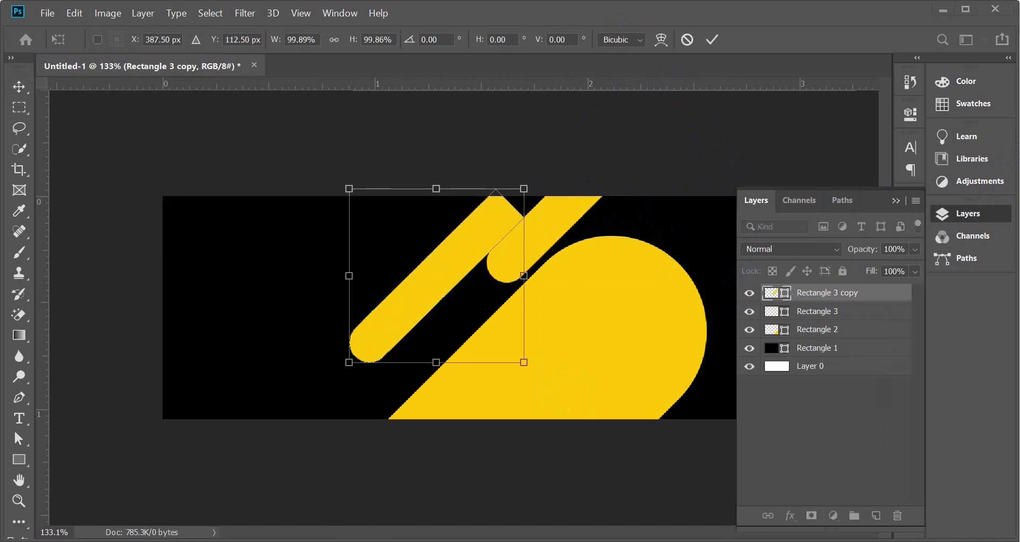
pyautogui.click(381, 467)
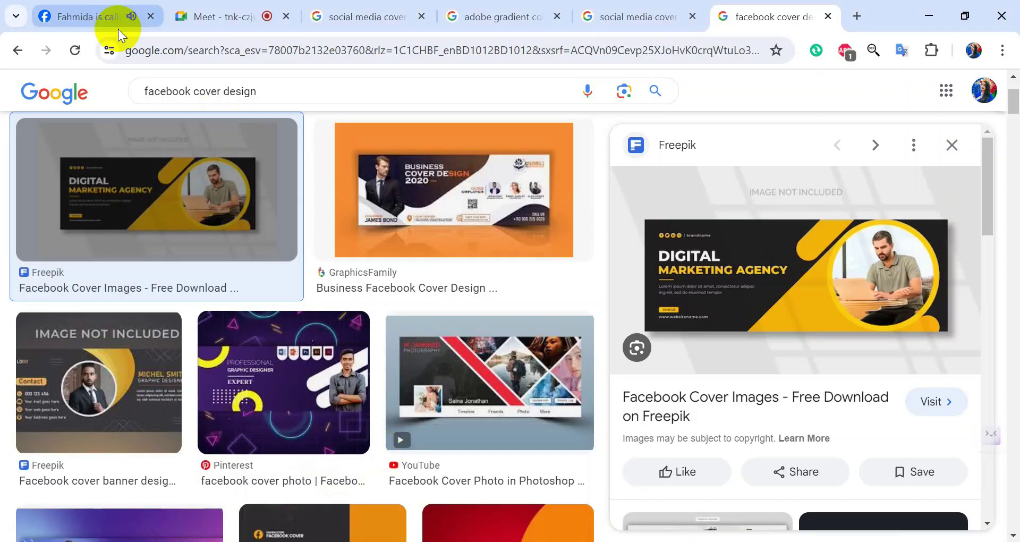
pyautogui.click(152, 16)
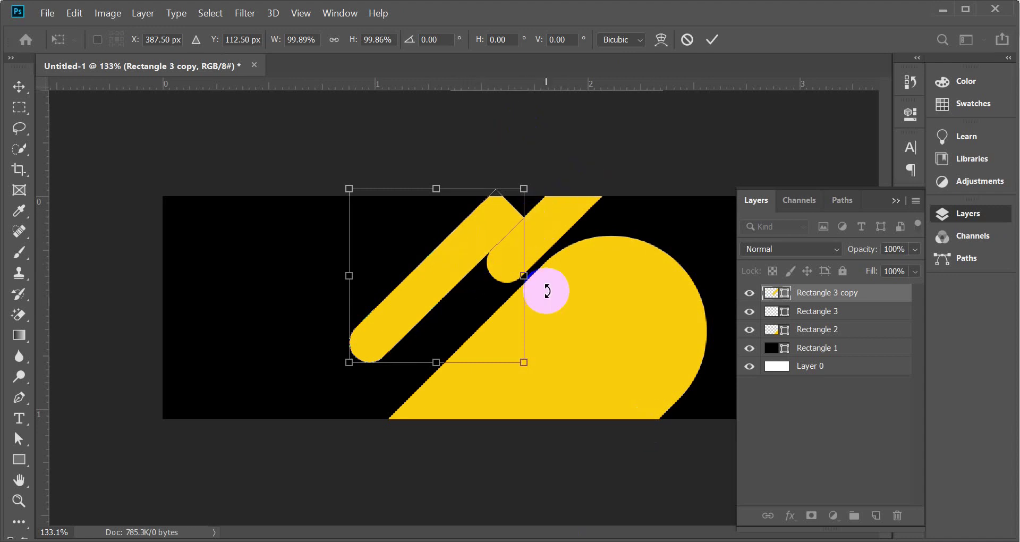
pyautogui.moveTo(546, 364); pyautogui.dragTo(687, 448)
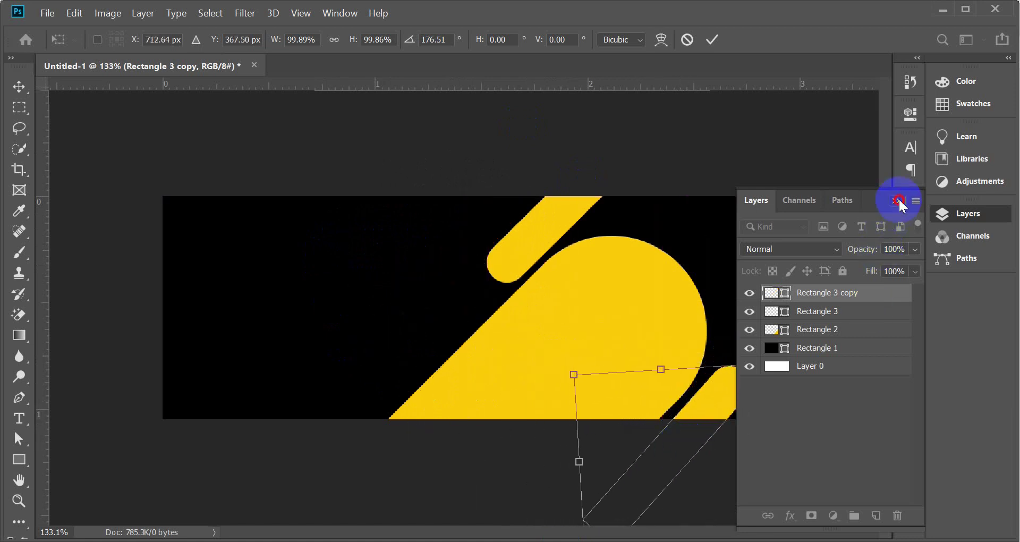
pyautogui.click(898, 201)
pyautogui.moveTo(714, 407); pyautogui.dragTo(698, 423)
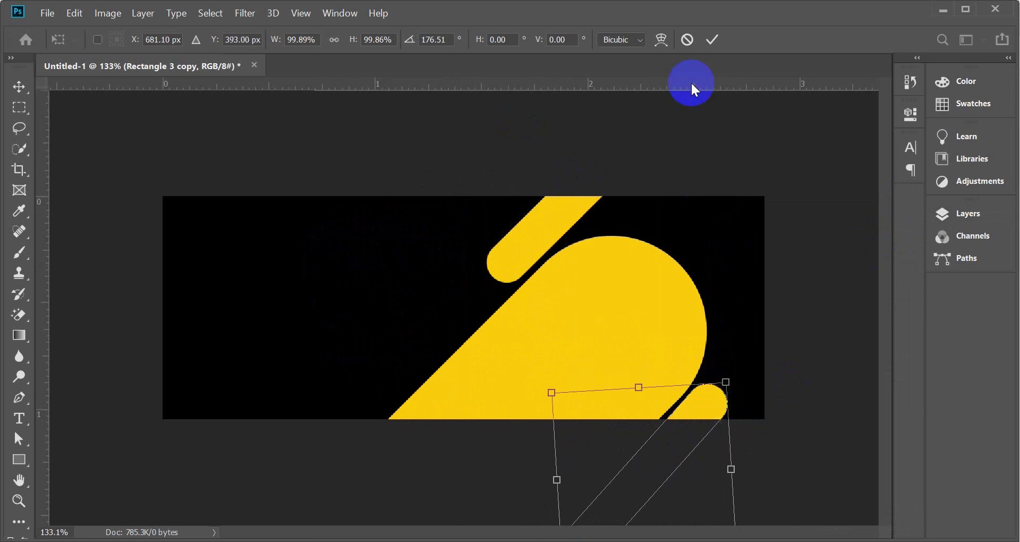
pyautogui.click(712, 40)
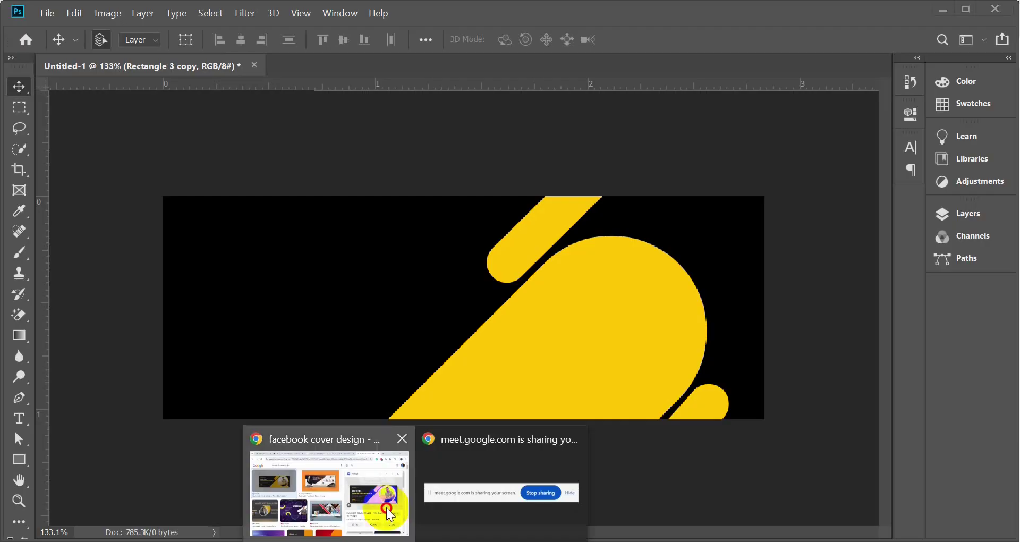
# - Compare the bar copy's placement with the reference cover in Chrome, and switch back to Photoshop
pyautogui.click(387, 507)
pyautogui.click(1013, 21)
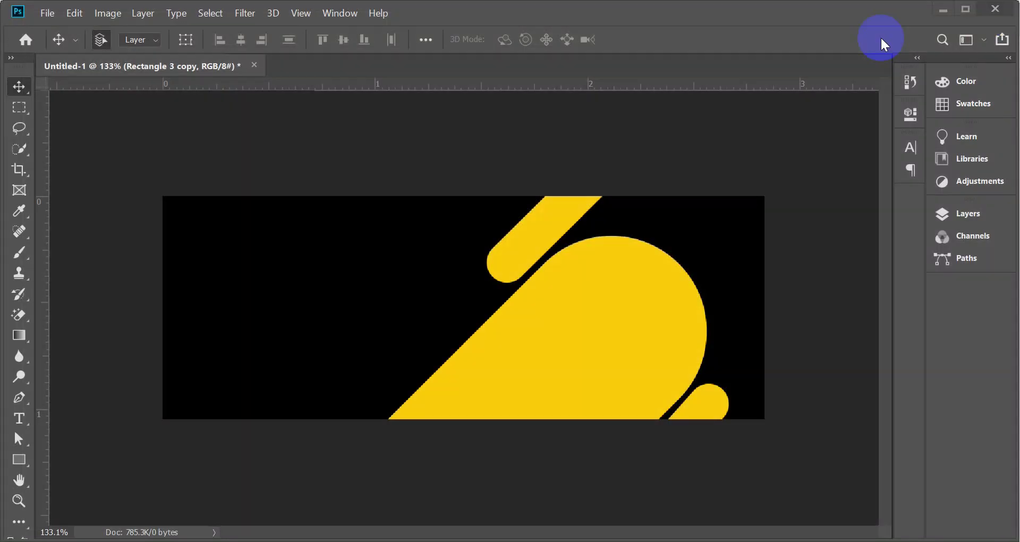
pyautogui.moveTo(415, 540)
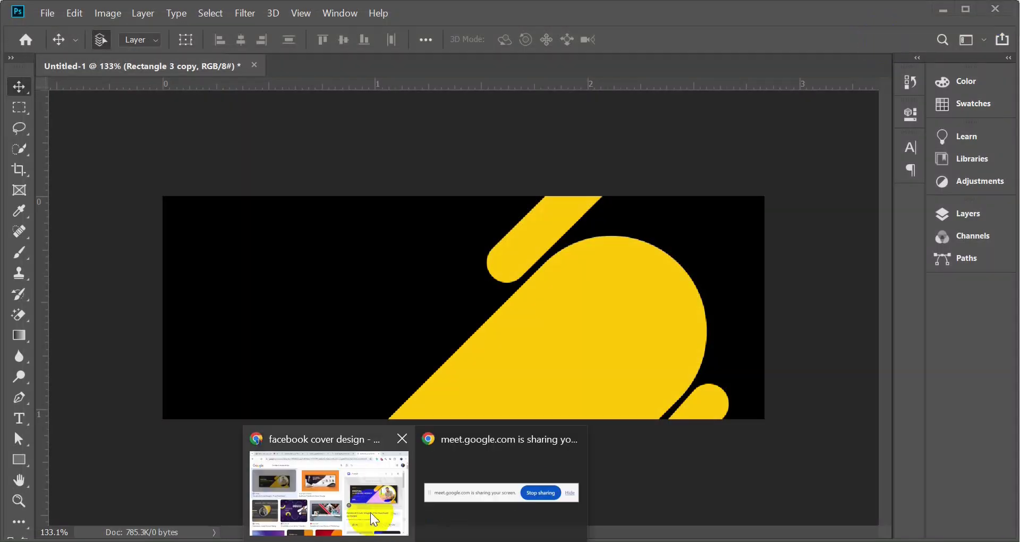
pyautogui.click(365, 514)
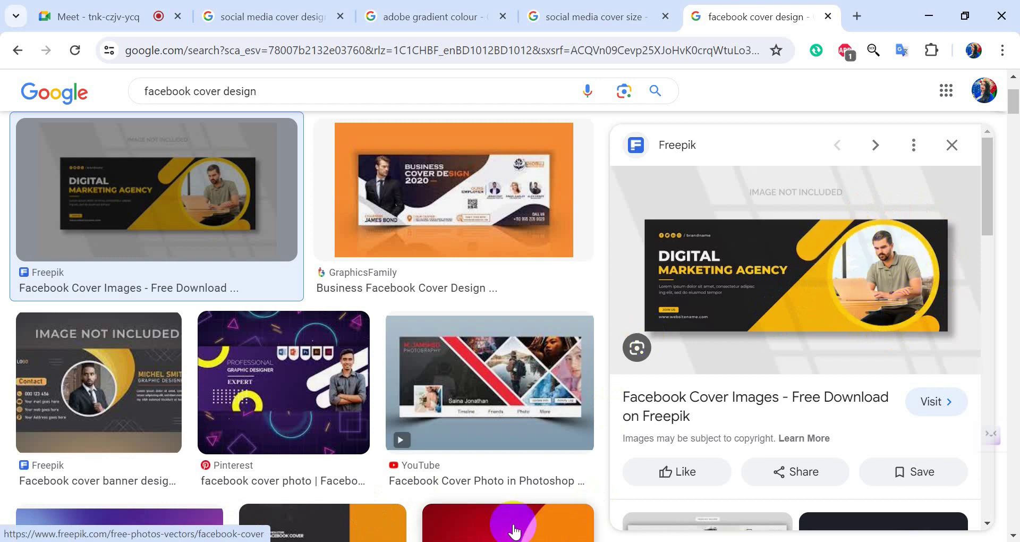
pyautogui.hotkey('alt', 'Tab')
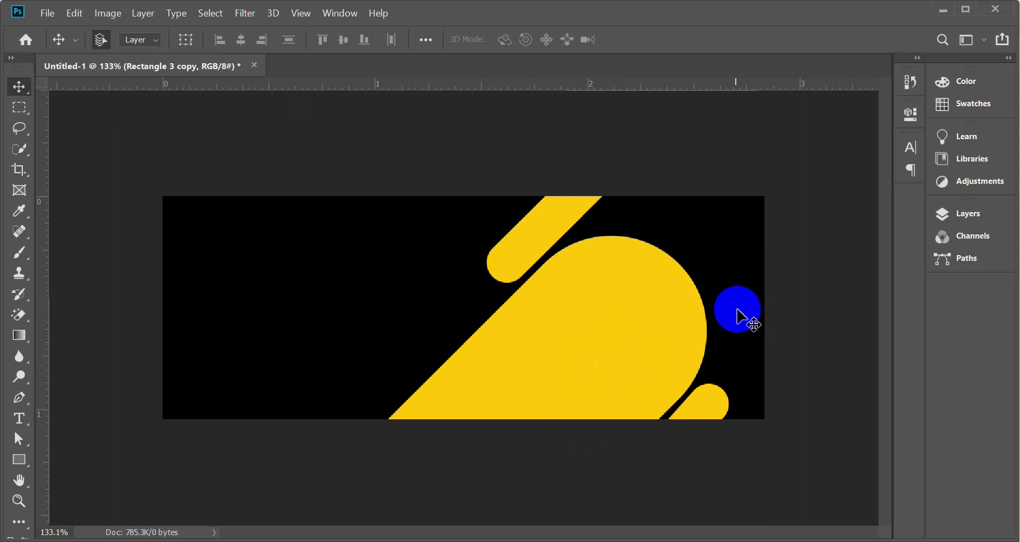
# - Add a new layer and draw a yellow circle about 252 × 252 px with the Ellipse tool, left of the large yellow shape
pyautogui.click(968, 215)
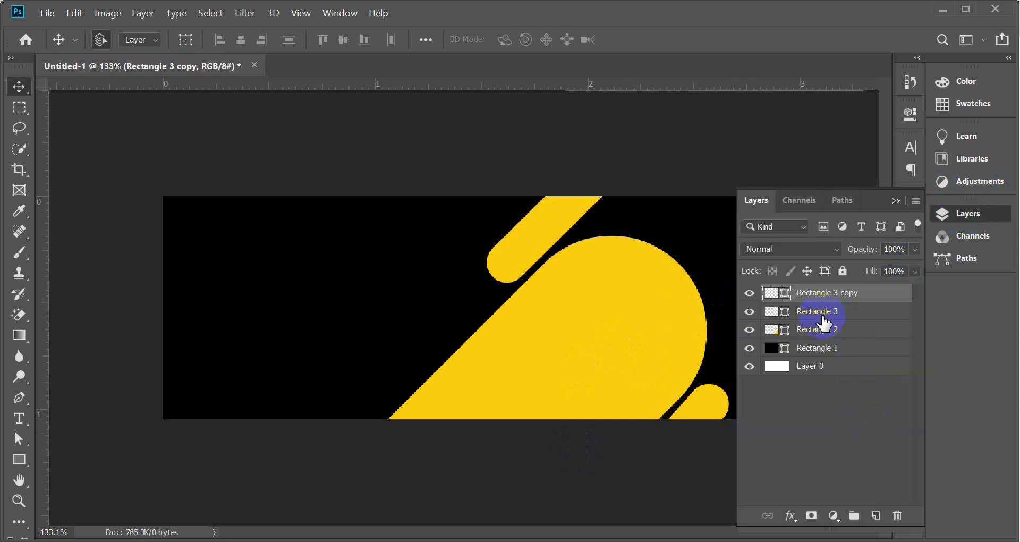
pyautogui.click(876, 515)
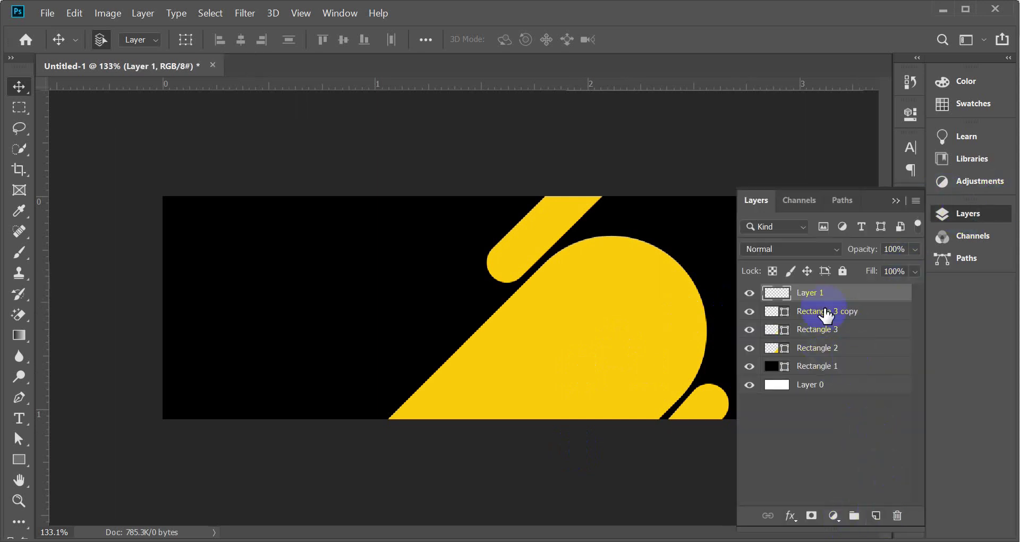
pyautogui.moveTo(15, 463); pyautogui.dragTo(110, 492)
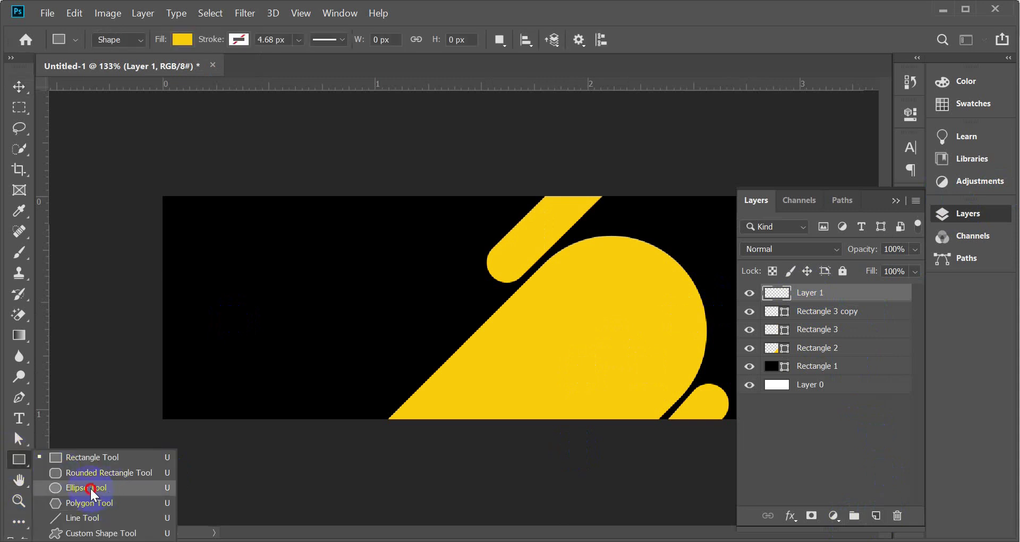
pyautogui.click(88, 488)
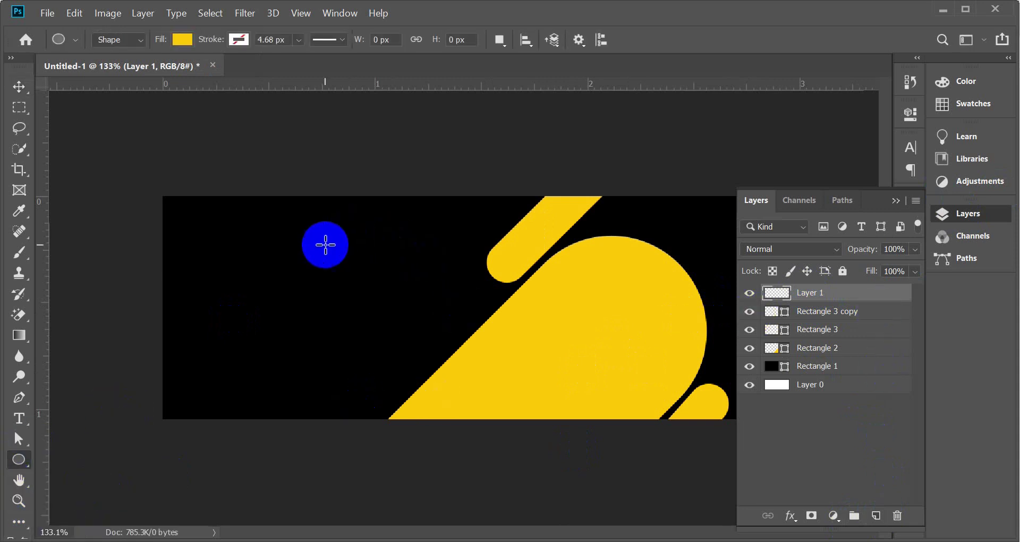
pyautogui.moveTo(304, 231); pyautogui.dragTo(483, 409)
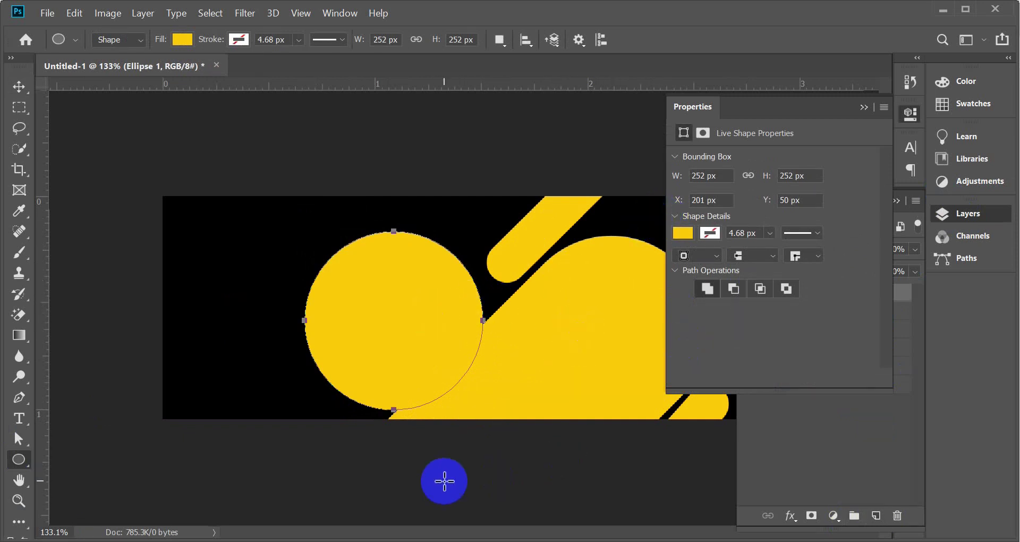
# - Check the reference cover in Chrome, and set the circle's fill to the lighter yellow ffe400 in Photoshop
pyautogui.click(329, 481)
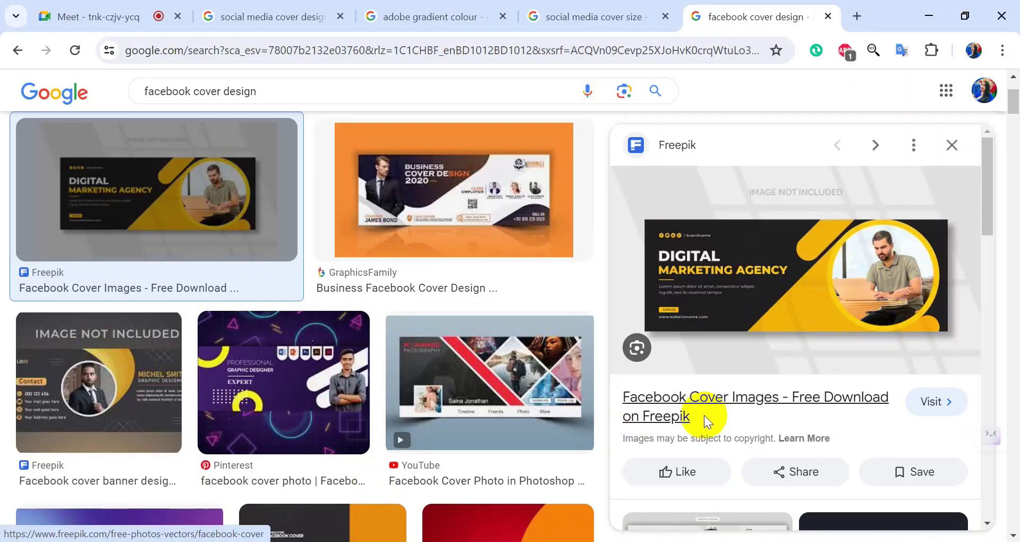
pyautogui.hotkey('alt', 'Tab')
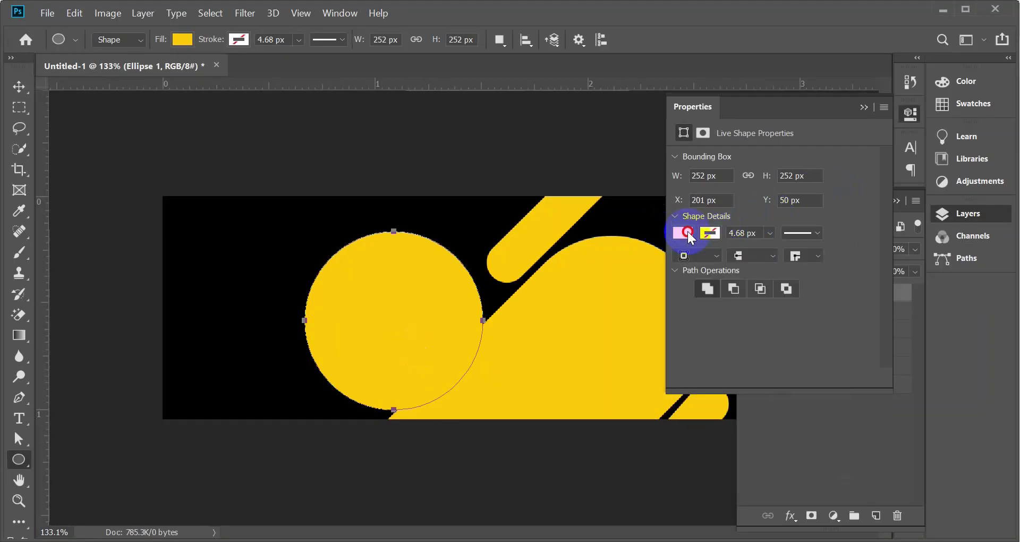
pyautogui.click(684, 233)
pyautogui.click(838, 263)
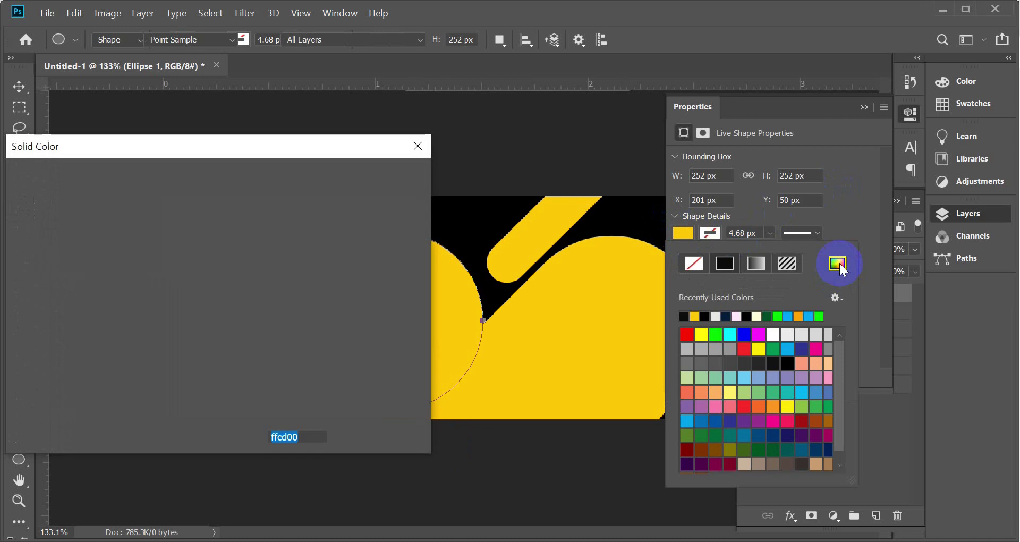
pyautogui.moveTo(193, 204); pyautogui.dragTo(200, 197)
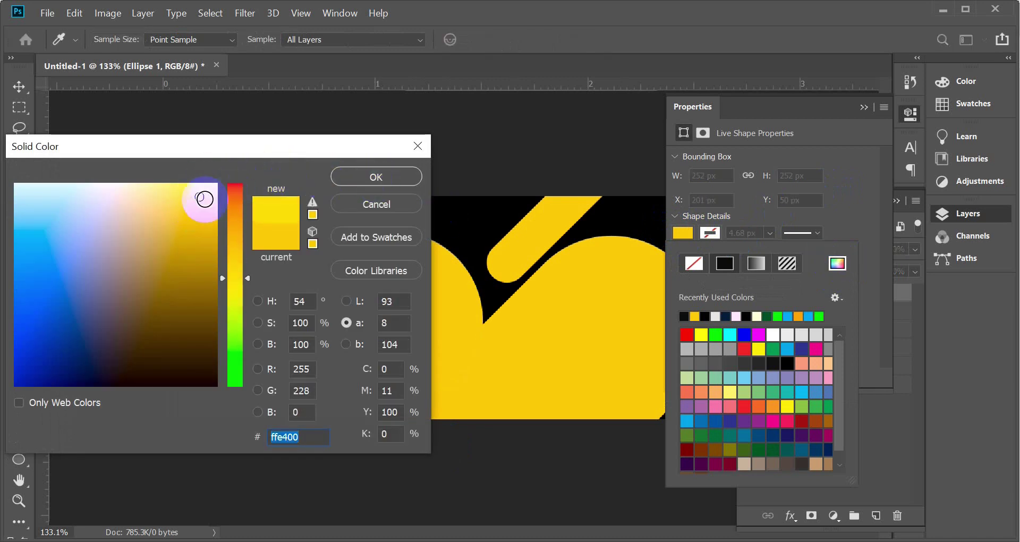
pyautogui.click(374, 172)
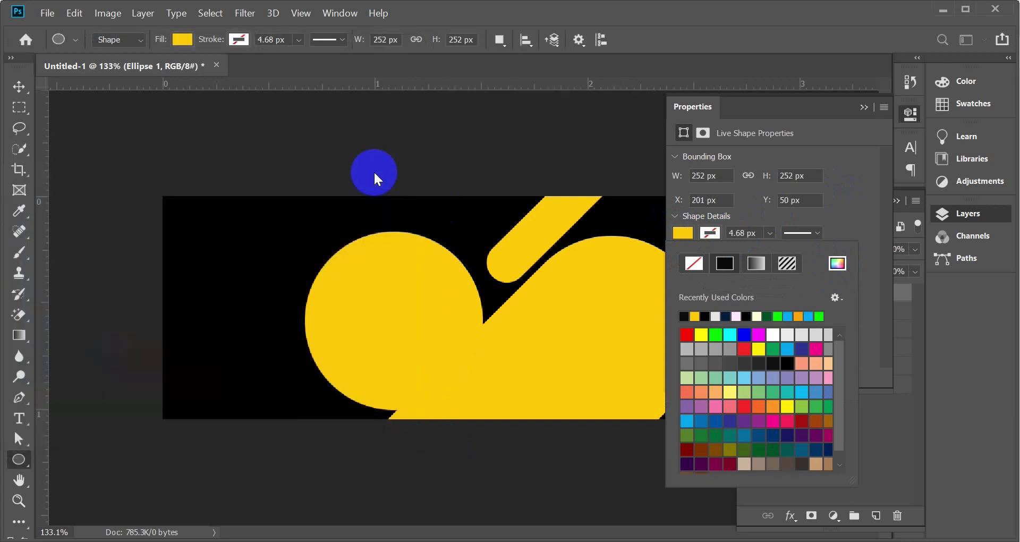
# - Move the circle onto the rounded end of the large yellow shape, against its right edge
pyautogui.click(18, 86)
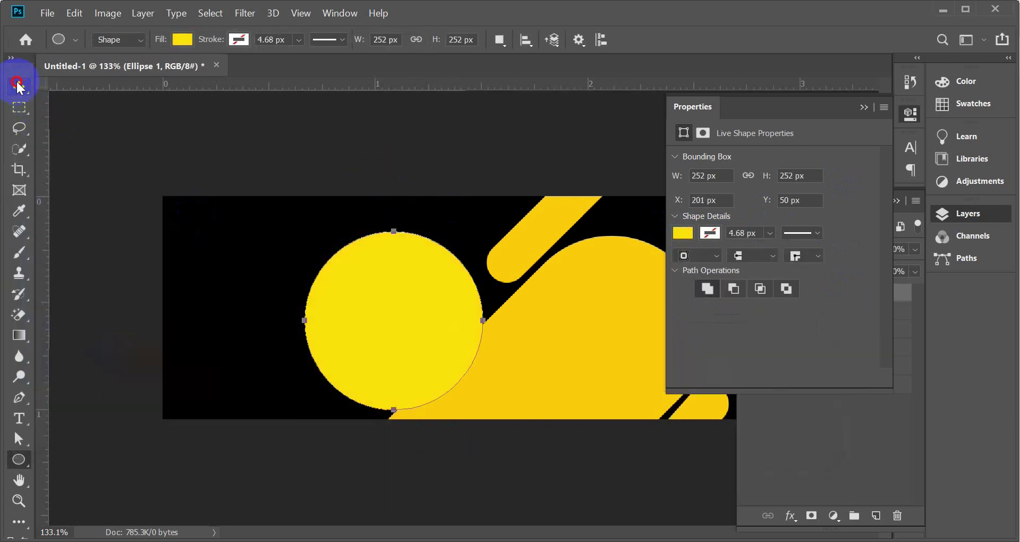
pyautogui.click(864, 107)
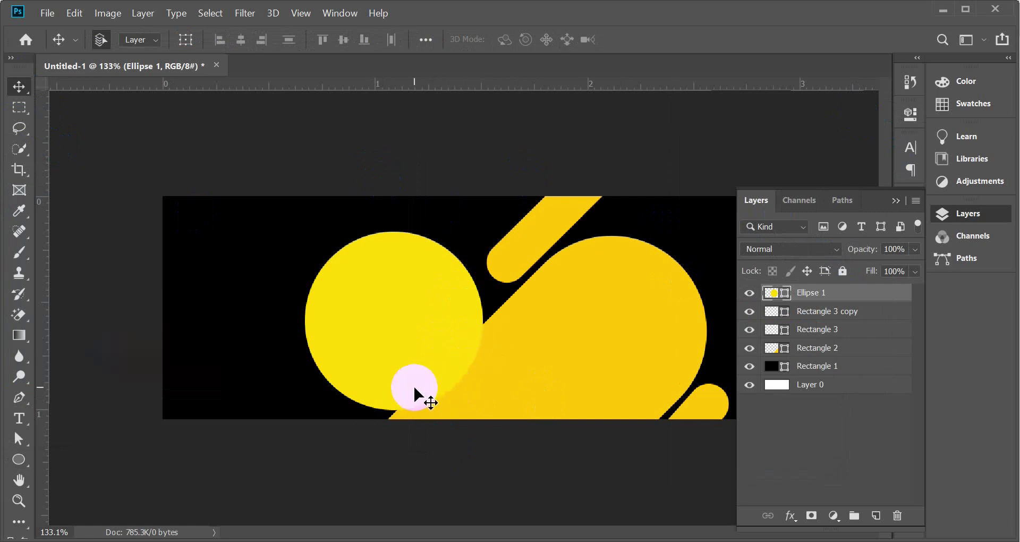
pyautogui.moveTo(377, 312); pyautogui.dragTo(603, 316)
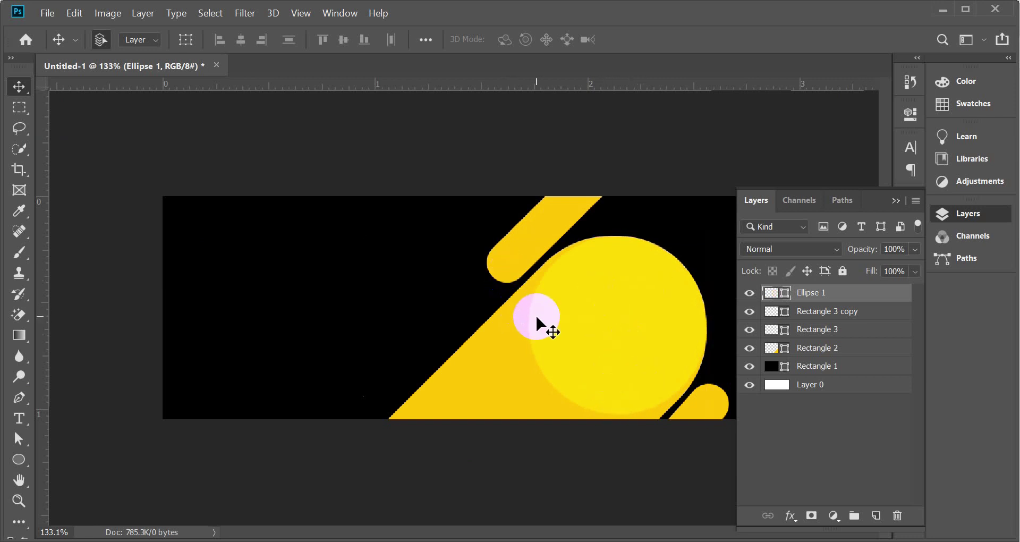
pyautogui.click(702, 349)
# - Change the circle's fill to a brighter, more lemon-like yellow
pyautogui.click(774, 297)
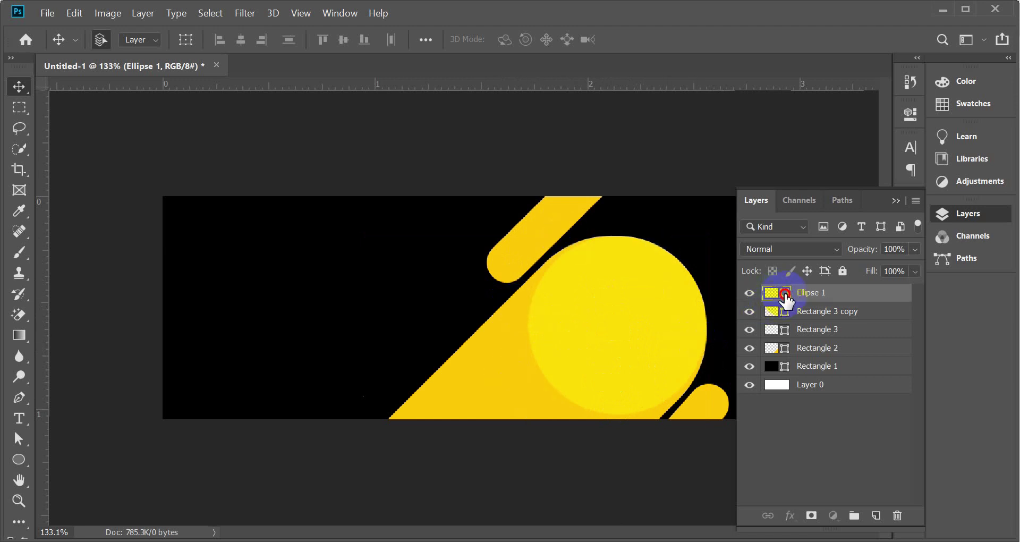
pyautogui.doubleClick(785, 292)
pyautogui.click(181, 201)
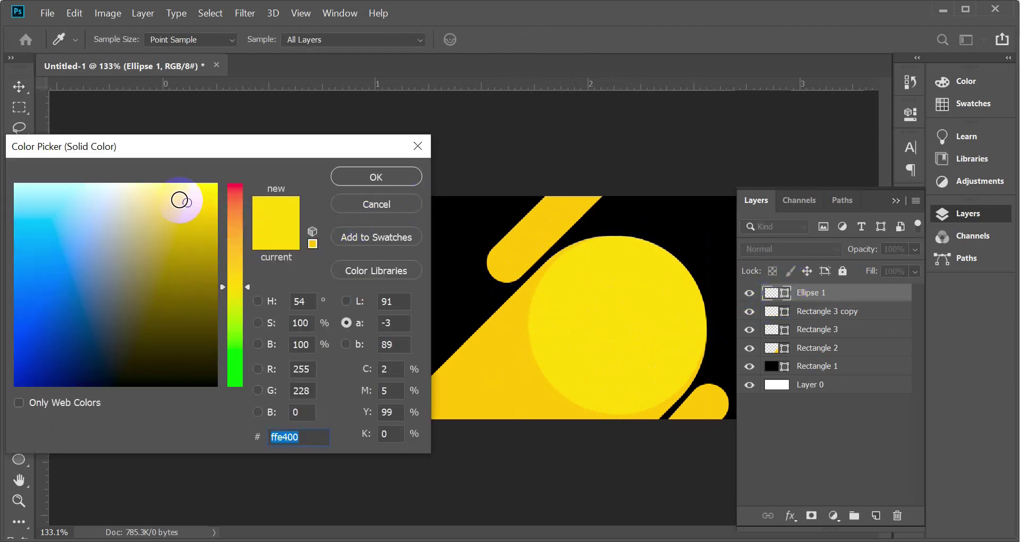
pyautogui.click(374, 181)
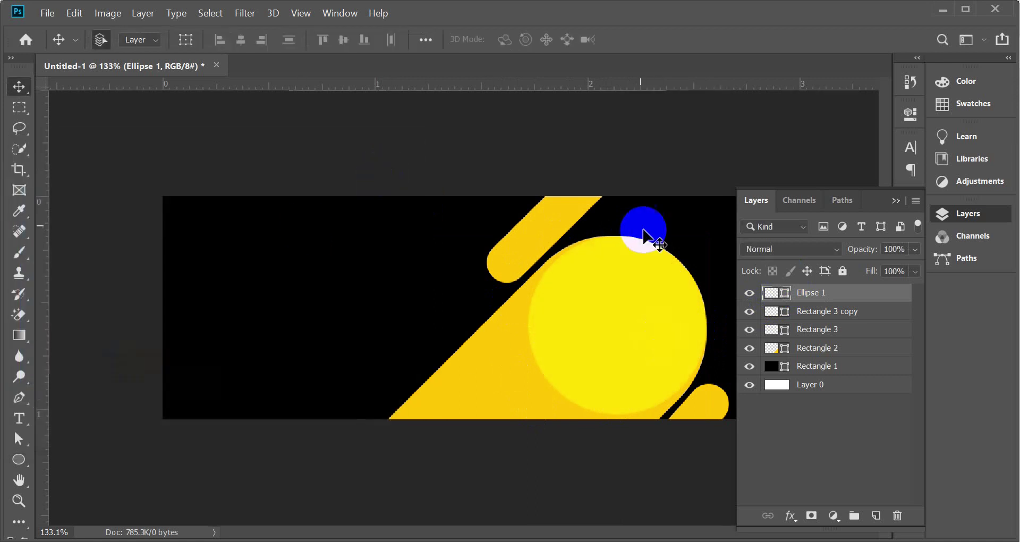
# - Try moving the circle further left on the large yellow shape, and undo the move
pyautogui.click(797, 334)
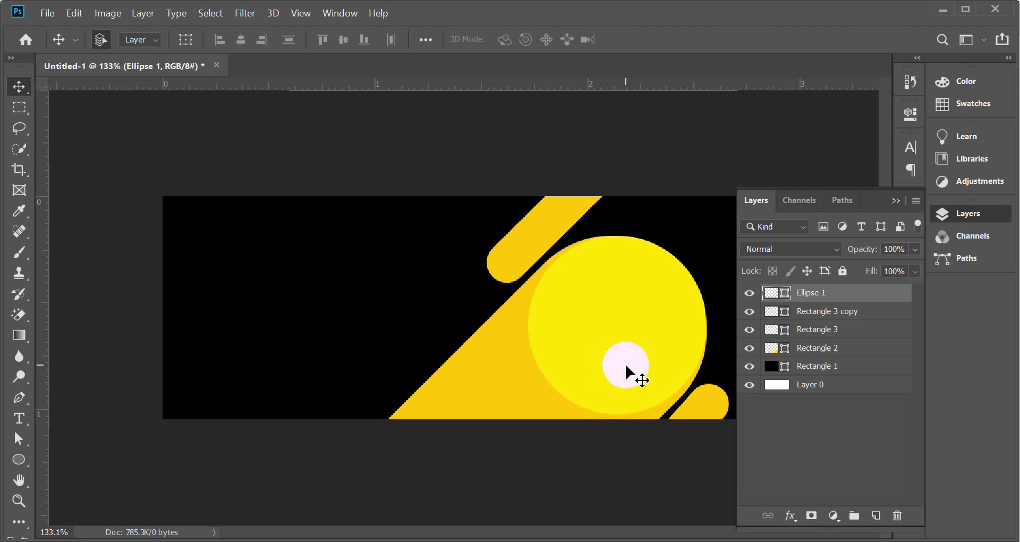
pyautogui.moveTo(625, 363); pyautogui.dragTo(605, 353)
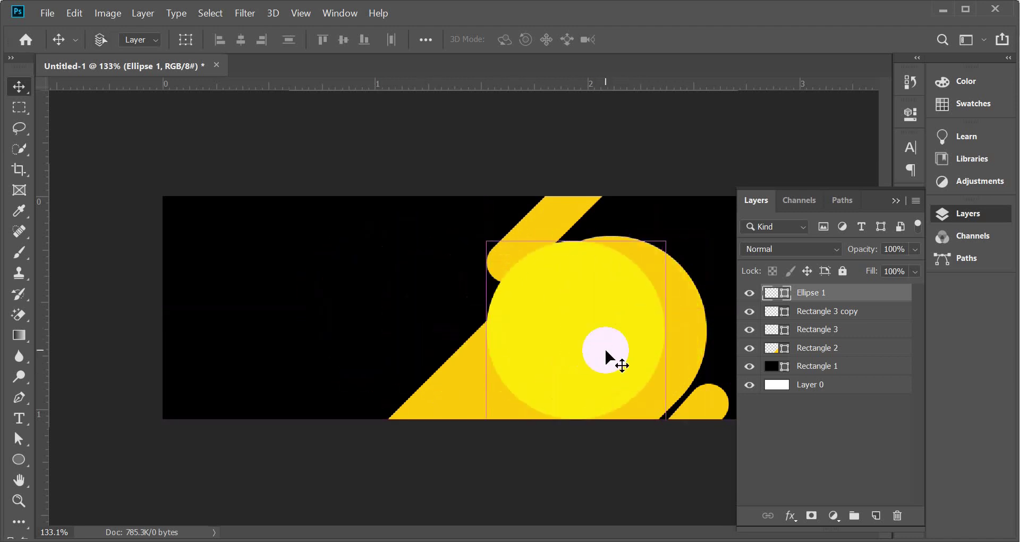
pyautogui.hotkey('ctrl', 'z')
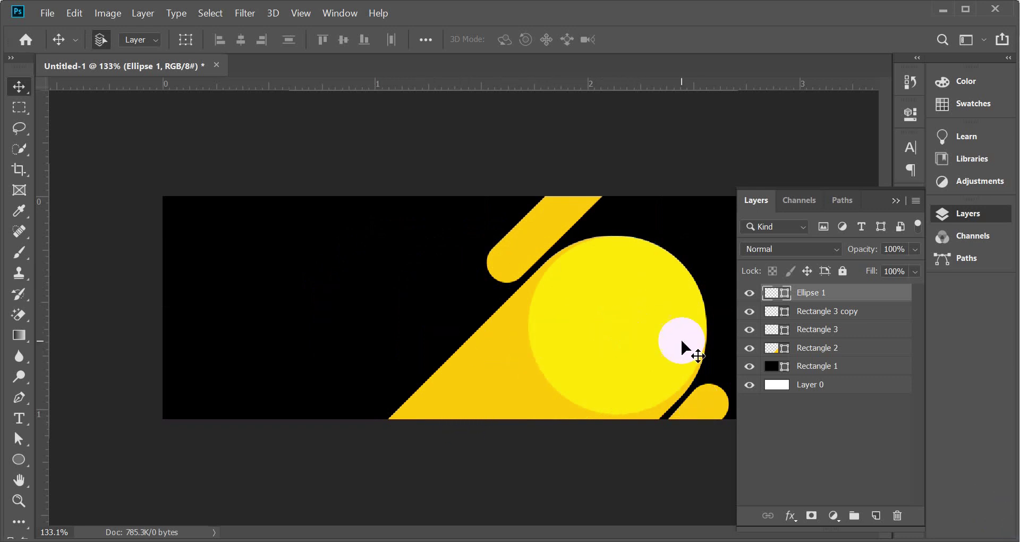
pyautogui.click(750, 293)
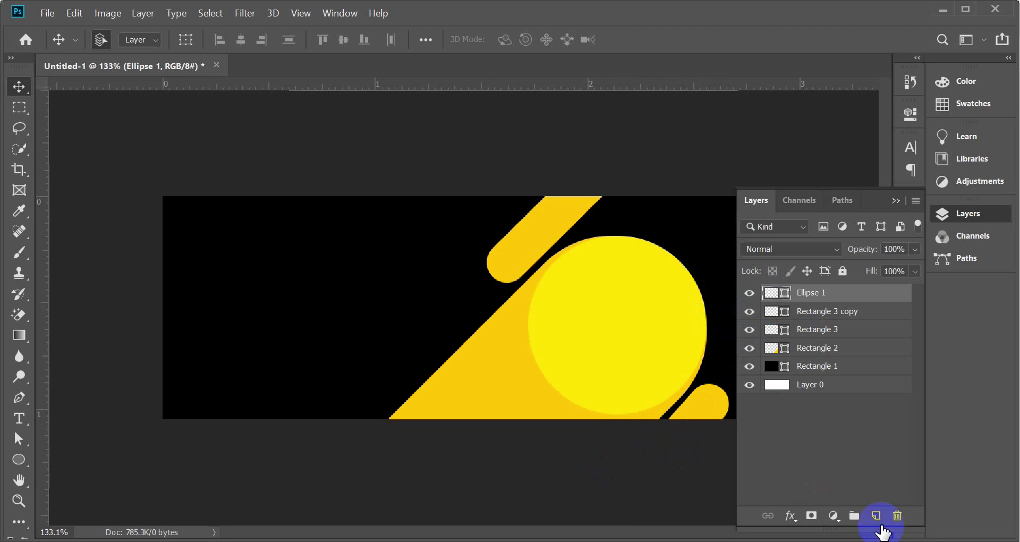
pyautogui.click(876, 516)
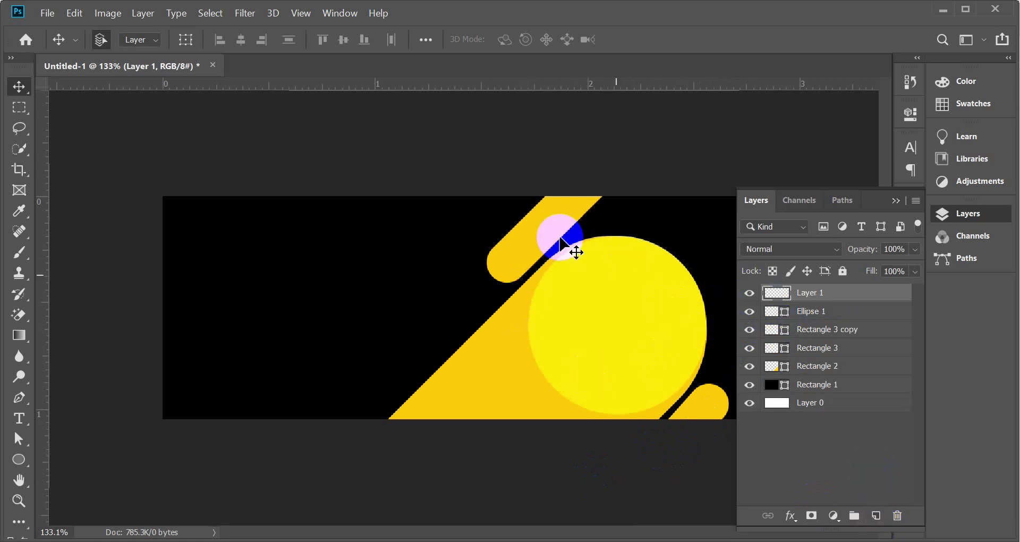
pyautogui.click(18, 461)
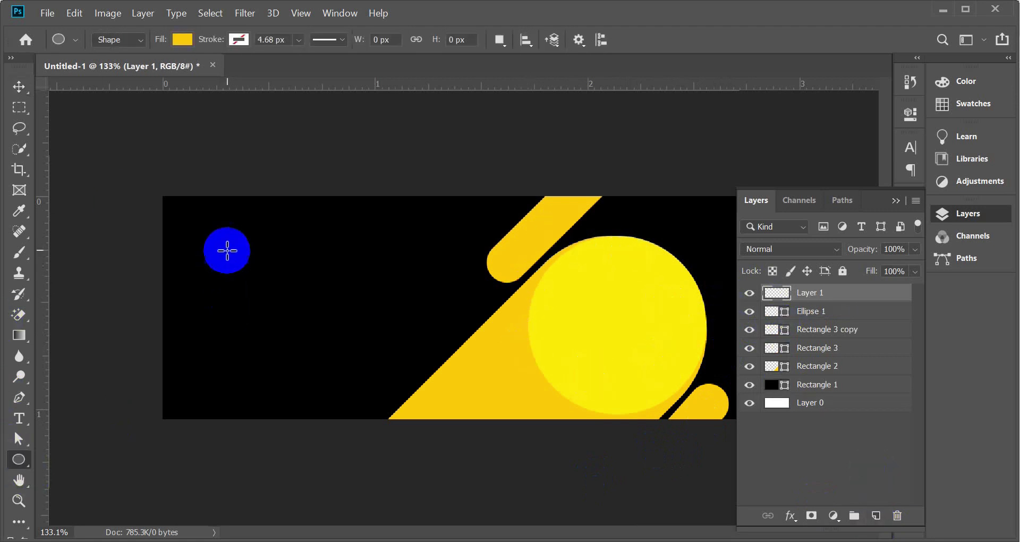
pyautogui.moveTo(229, 246); pyautogui.dragTo(387, 355)
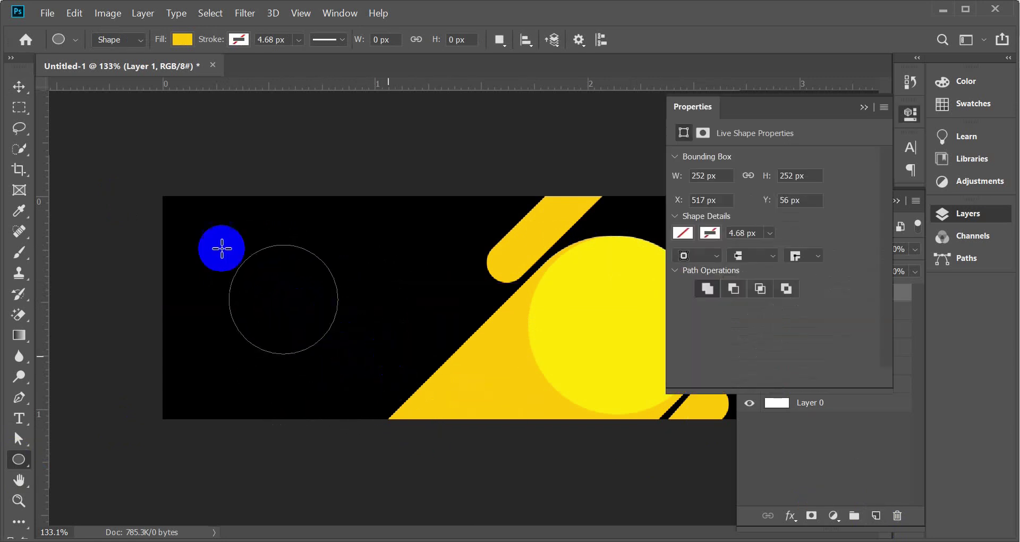
pyautogui.click(21, 88)
pyautogui.click(865, 108)
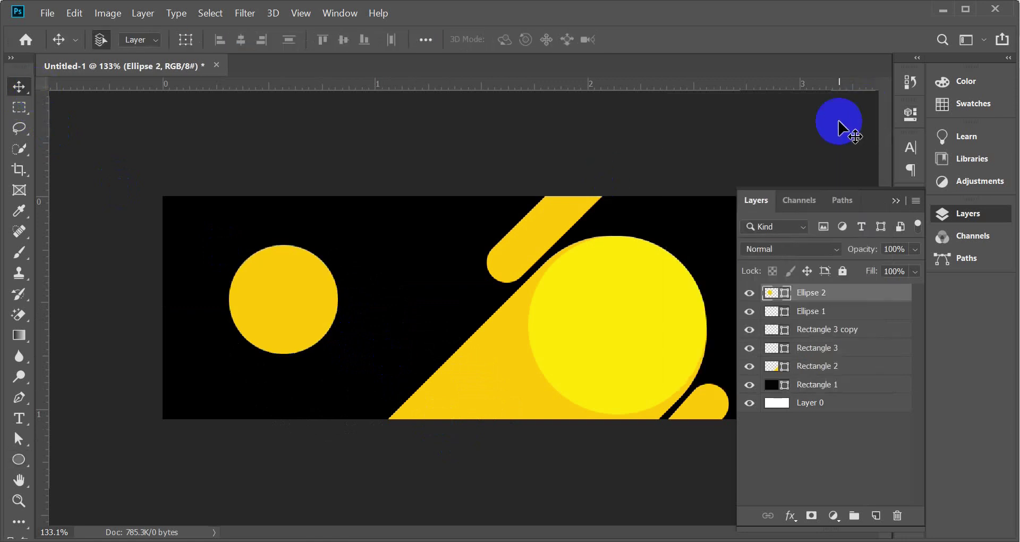
pyautogui.moveTo(311, 269); pyautogui.dragTo(297, 293)
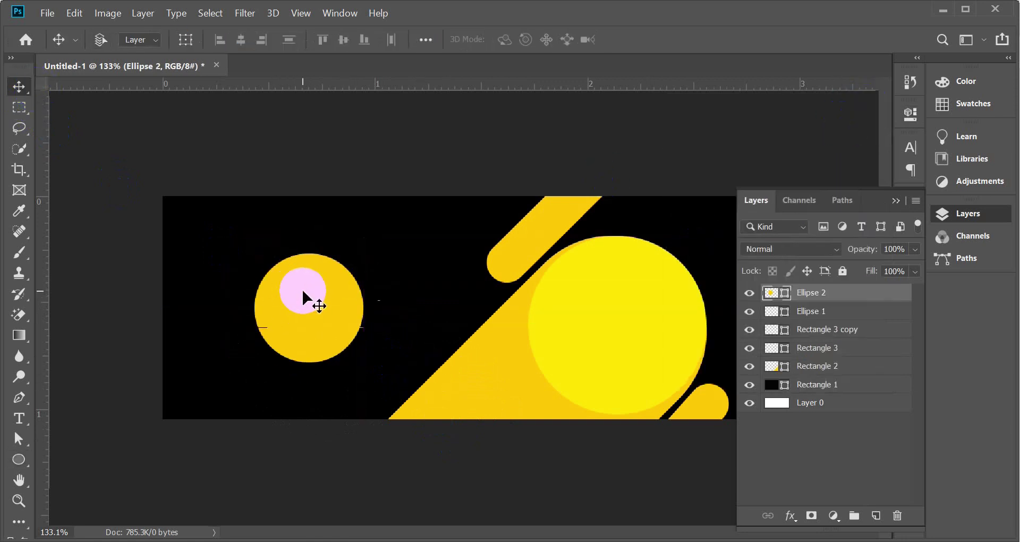
pyautogui.hotkey('ctrl', 't')
pyautogui.moveTo(365, 363); pyautogui.dragTo(432, 368)
pyautogui.click(712, 39)
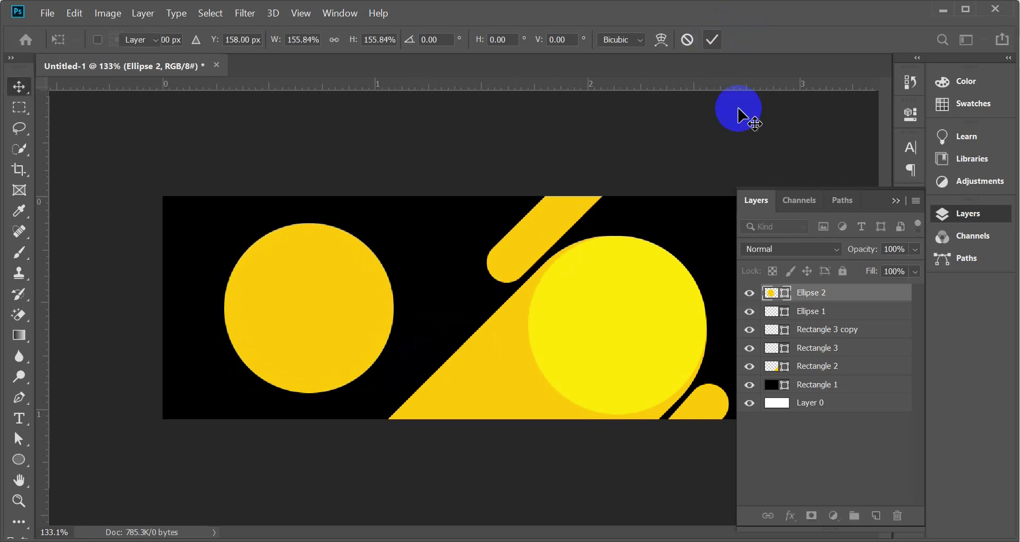
pyautogui.press('Delete')
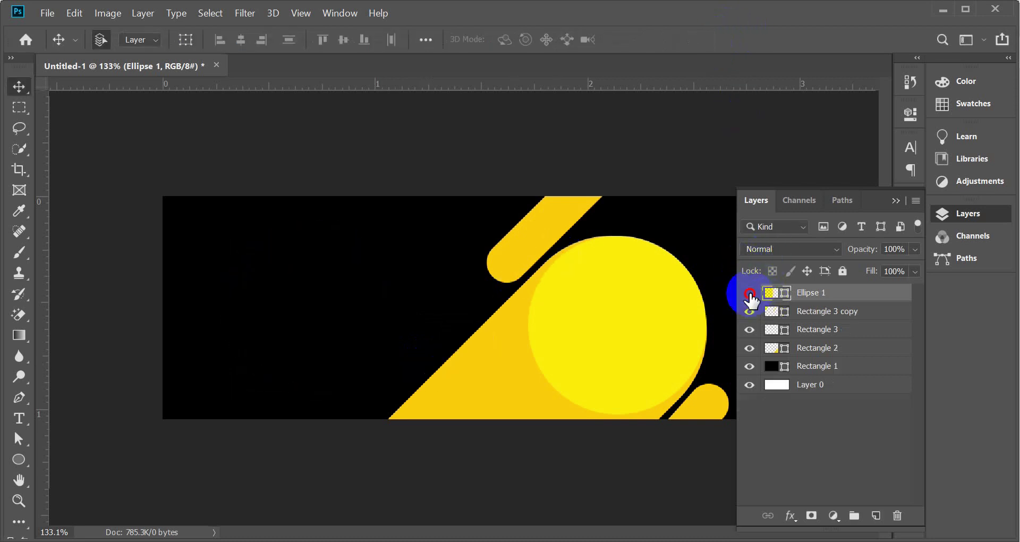
# - Duplicate the bright yellow circle in place and set the copy's fill to dark blue
pyautogui.click(749, 293)
pyautogui.click(749, 293)
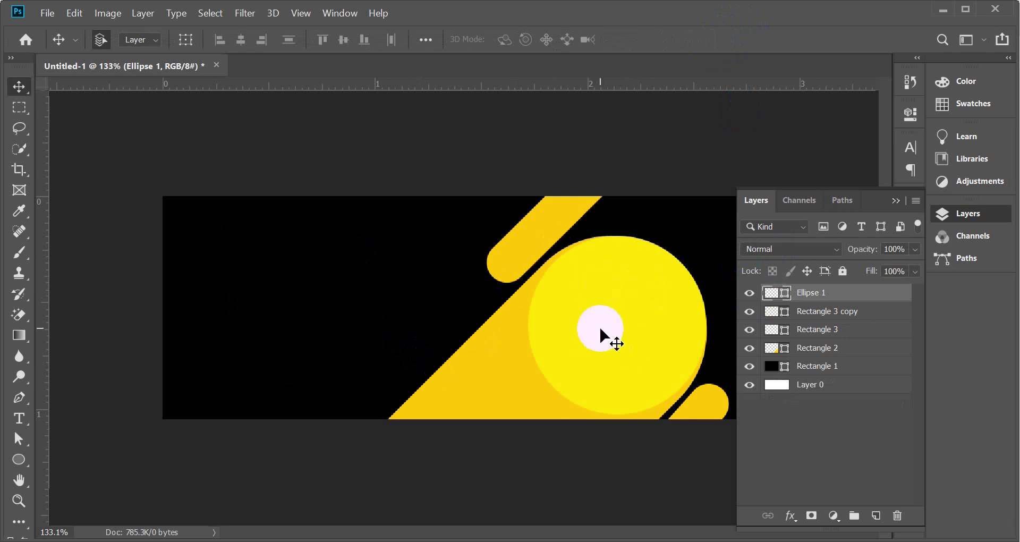
pyautogui.click(750, 312)
pyautogui.hotkey('ctrl', 'j')
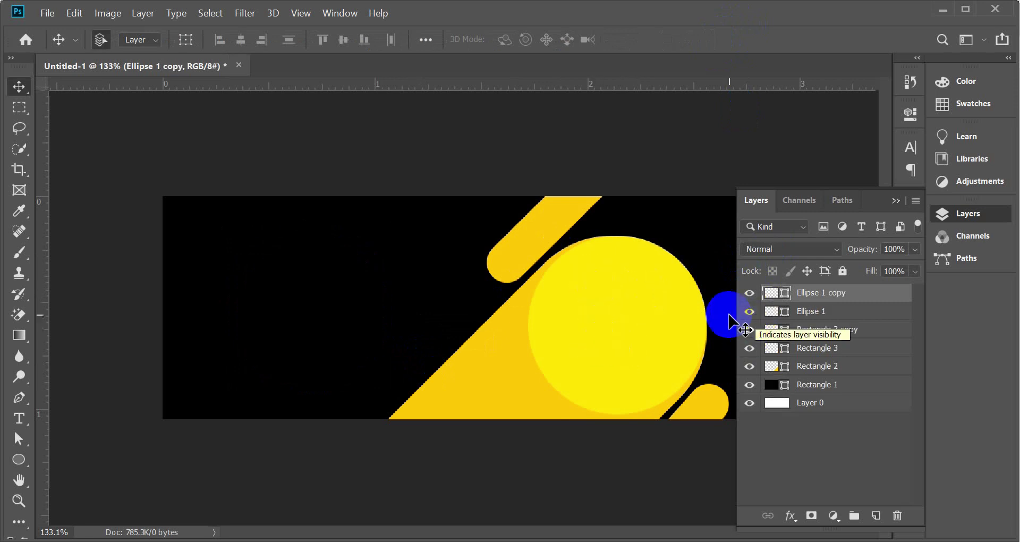
pyautogui.doubleClick(786, 298)
pyautogui.moveTo(136, 304); pyautogui.dragTo(64, 348)
pyautogui.click(388, 181)
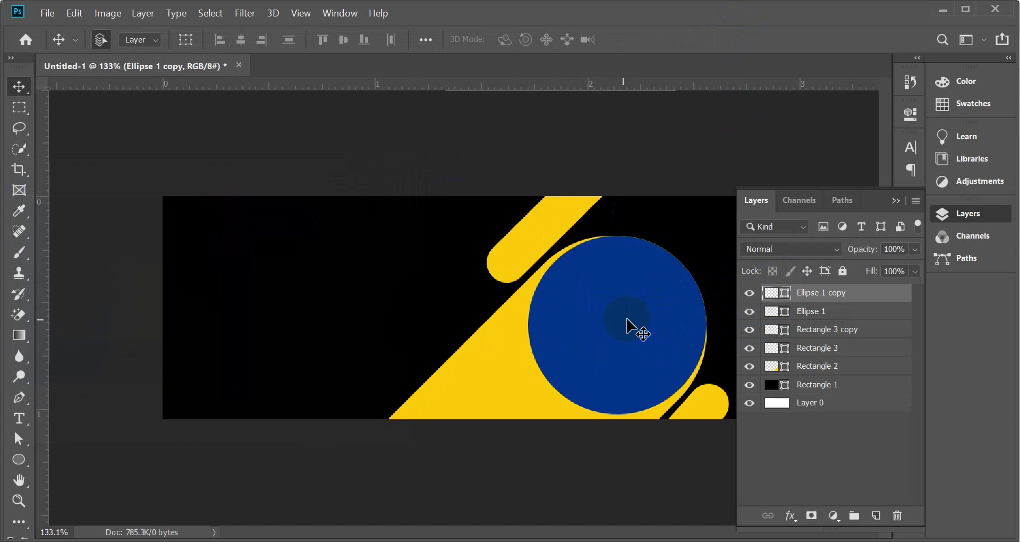
# - Scale the blue circle about its centre to about 94%, and again to about 97%, leaving an even yellow ring around it
pyautogui.hotkey('ctrl', 't')
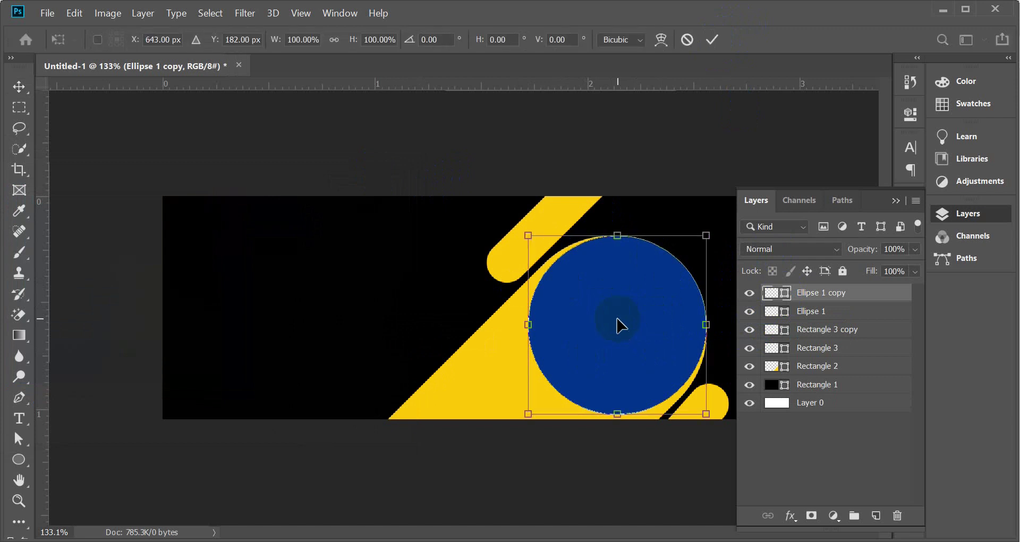
pyautogui.moveTo(706, 234); pyautogui.dragTo(702, 240)
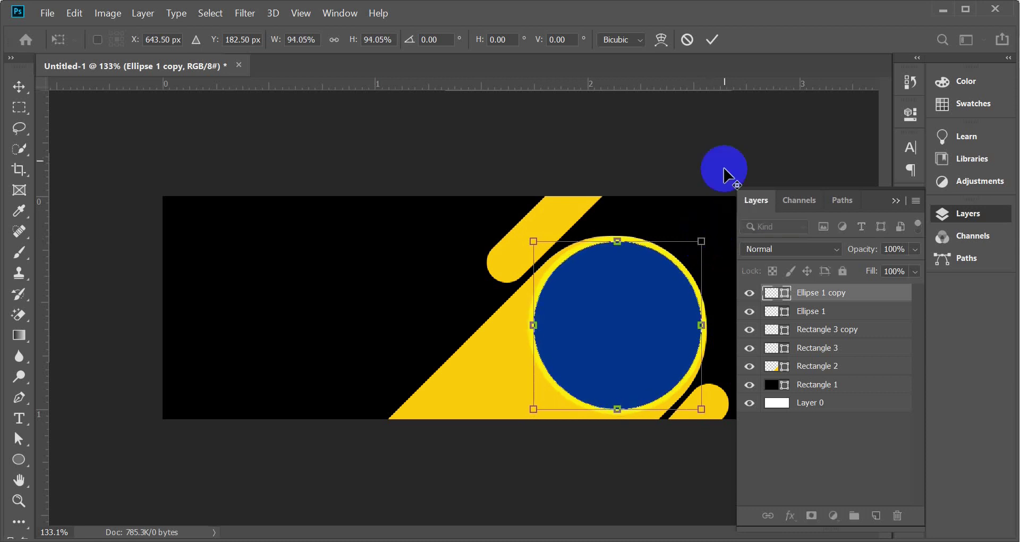
pyautogui.click(711, 40)
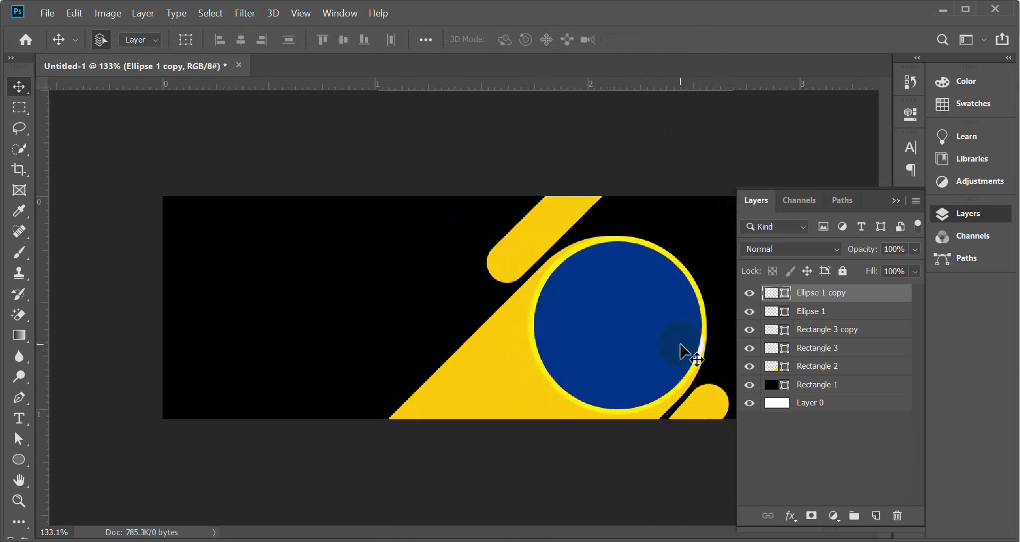
pyautogui.hotkey('ctrl', 't')
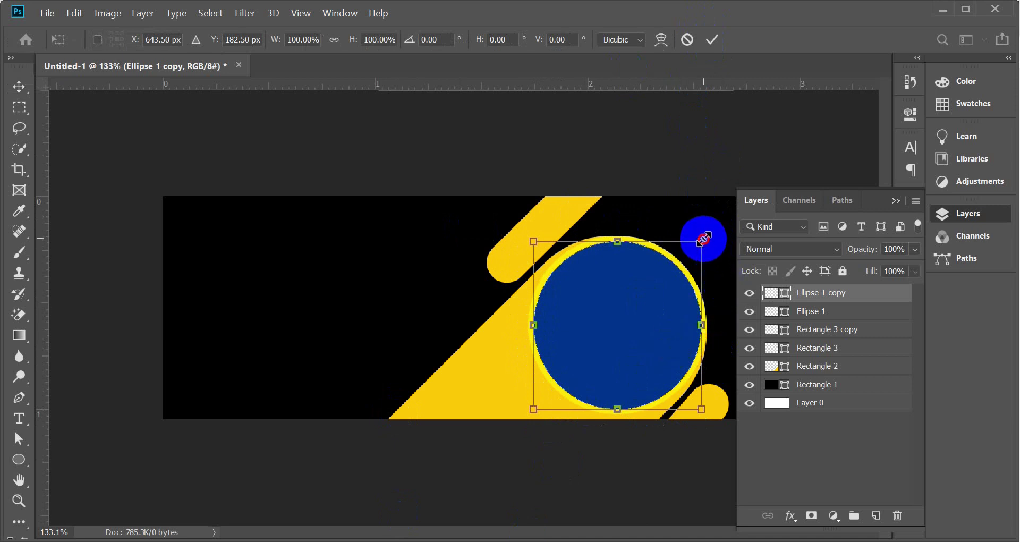
pyautogui.moveTo(702, 239); pyautogui.dragTo(699, 243)
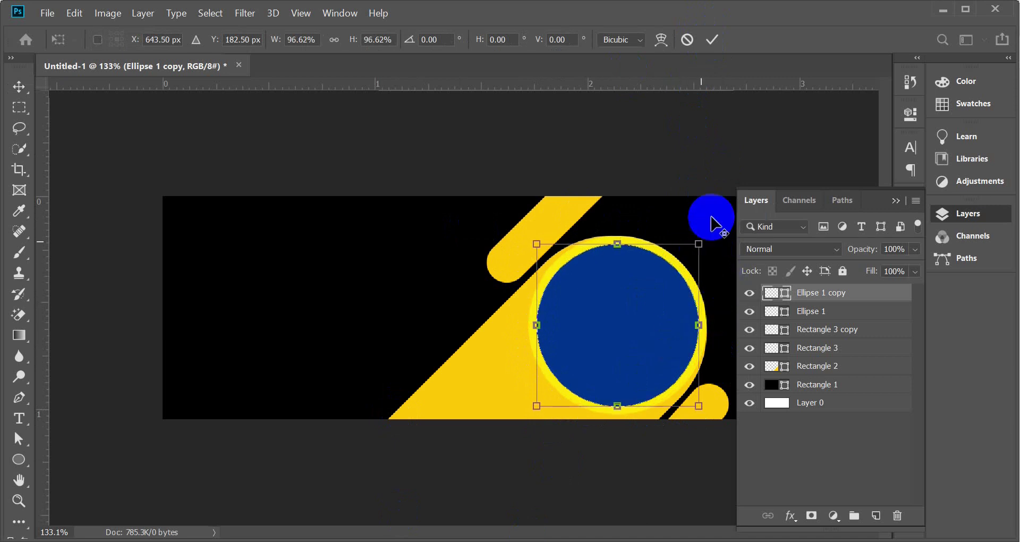
pyautogui.click(710, 41)
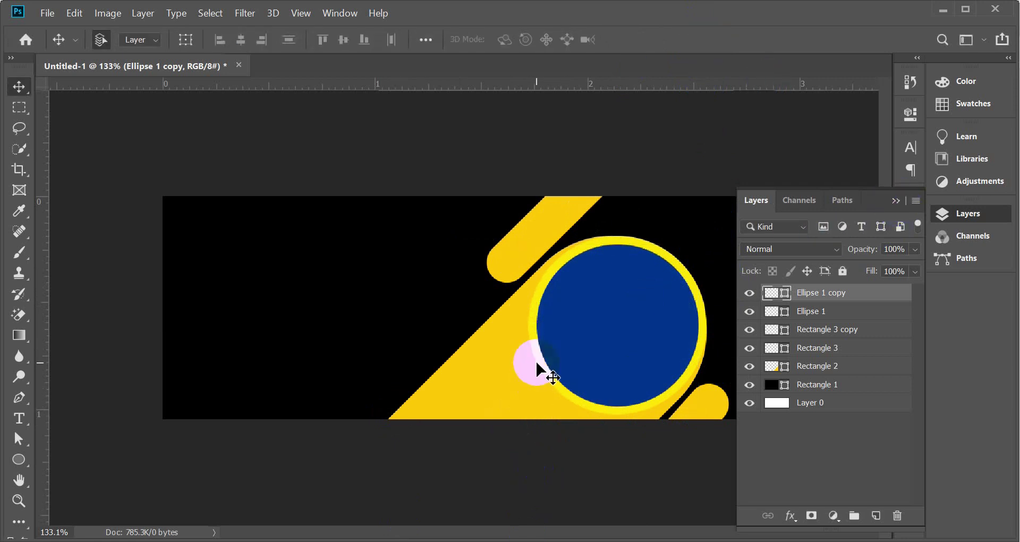
# - Add a new empty layer above the blue circle
pyautogui.moveTo(701, 360); pyautogui.dragTo(529, 344)
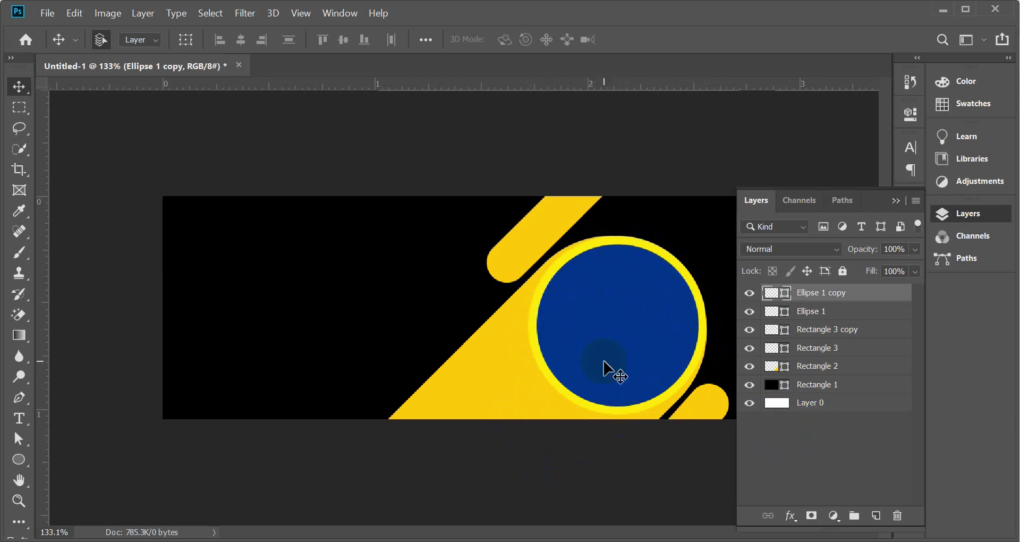
pyautogui.moveTo(641, 305)
pyautogui.mouseDown()
pyautogui.moveTo(736, 329)
pyautogui.moveTo(544, 266)
pyautogui.moveTo(870, 321)
pyautogui.mouseUp()
pyautogui.click(875, 516)
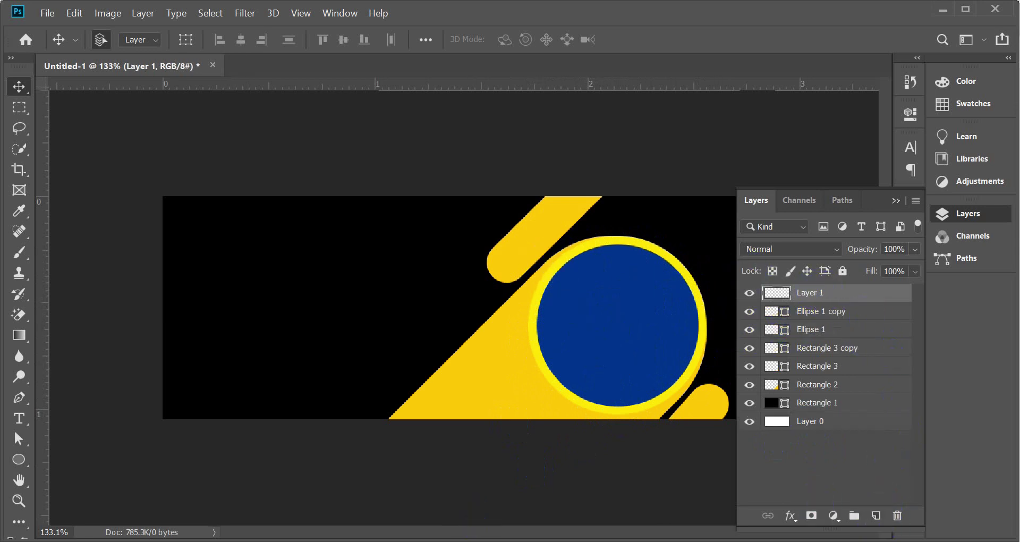
# - Switch to Chrome and search for "man in office images" in a new tab, showing only image results
pyautogui.click(367, 476)
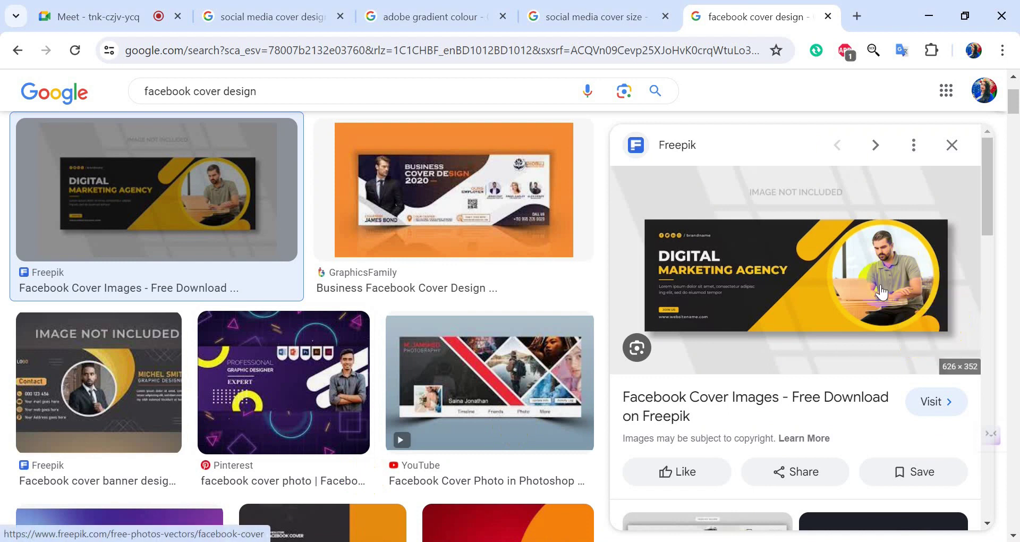
pyautogui.click(856, 16)
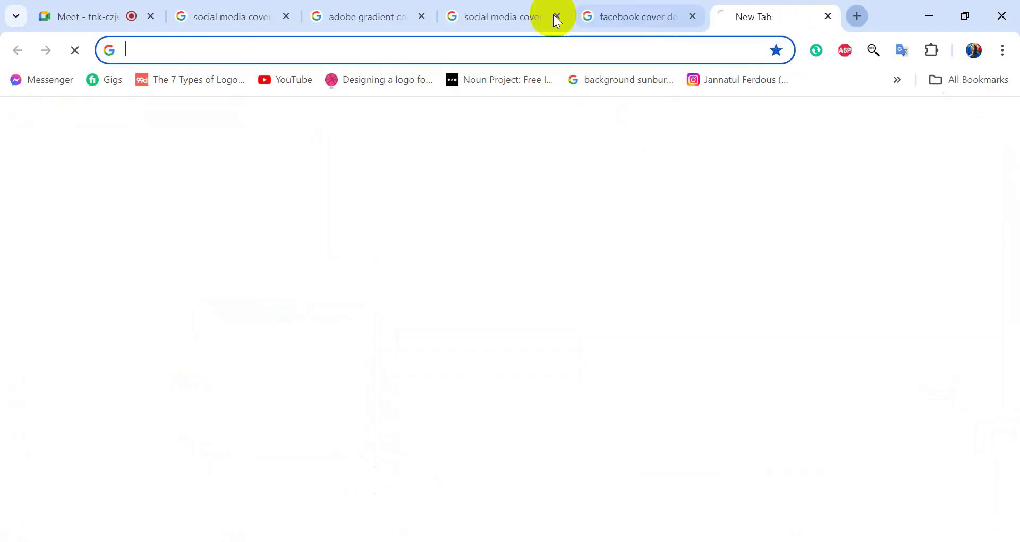
pyautogui.click(452, 46)
pyautogui.write('n in')
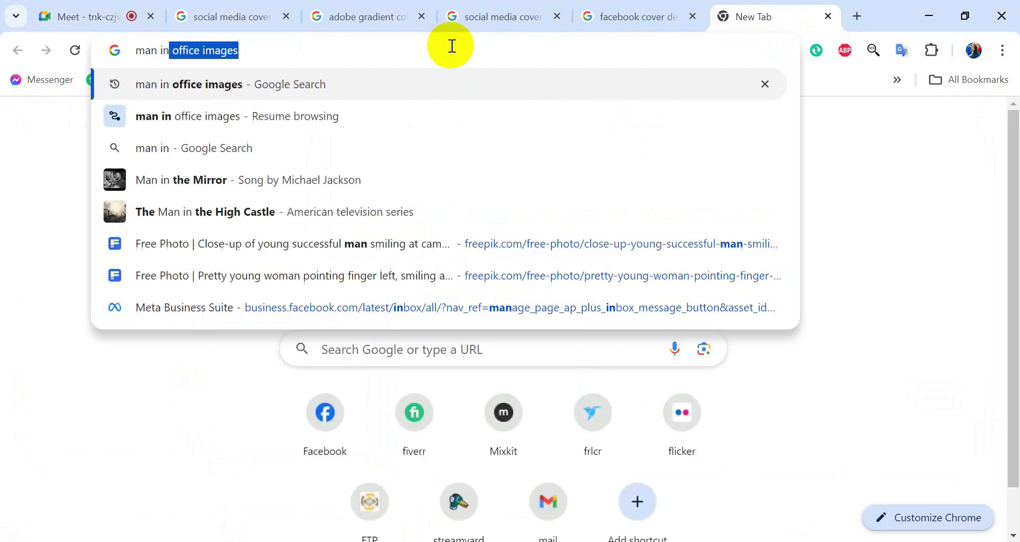
pyautogui.press('Return')
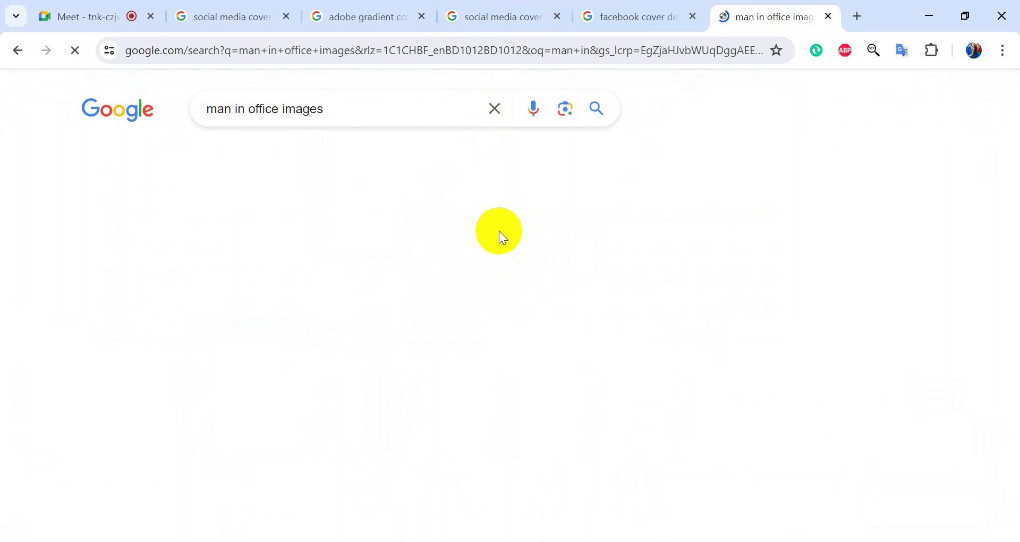
pyautogui.click(166, 377)
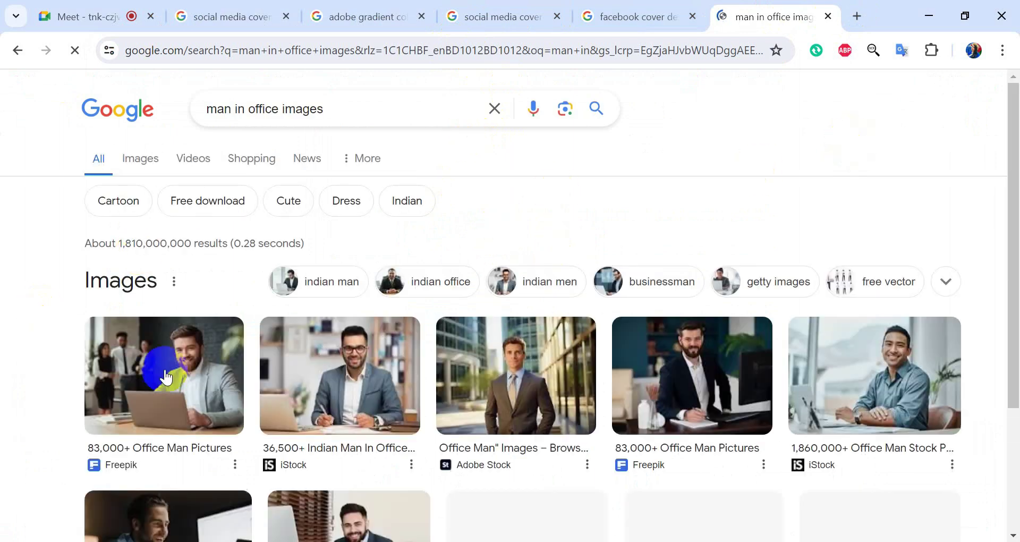
pyautogui.click(143, 164)
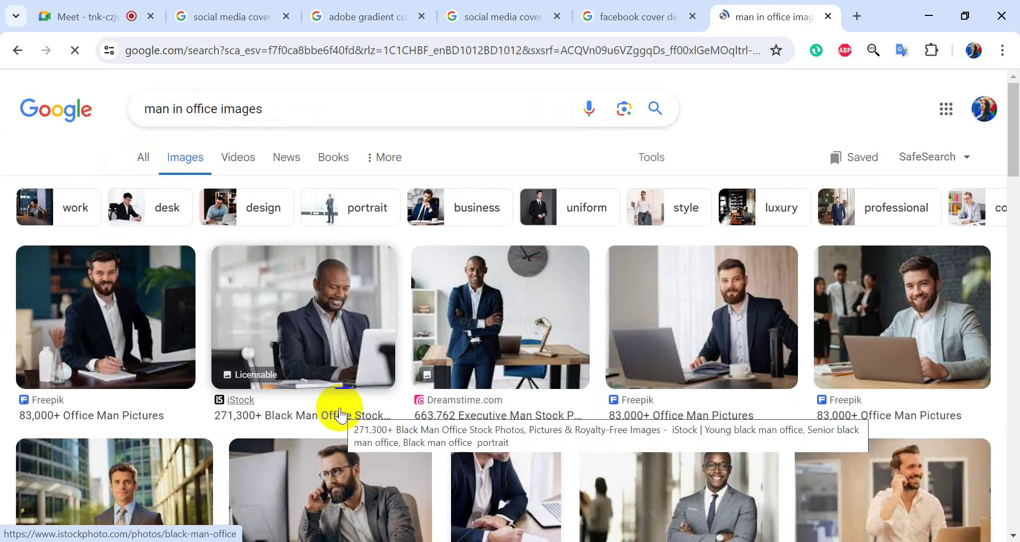
# - Copy the Freepik photo of the smiling bearded man in a grey blazer at a laptop, and paste it into the Photoshop cover
pyautogui.click(724, 311)
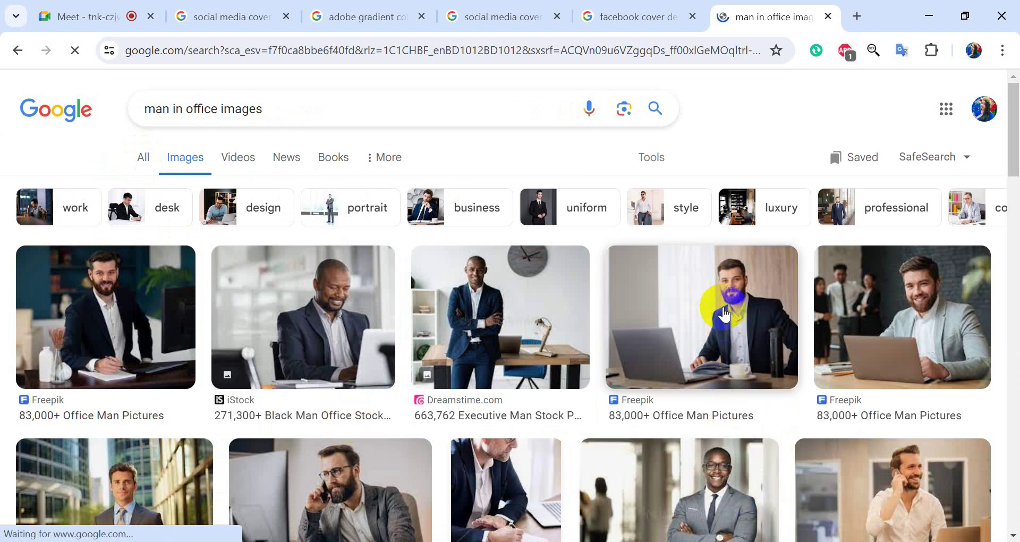
pyautogui.click(724, 318)
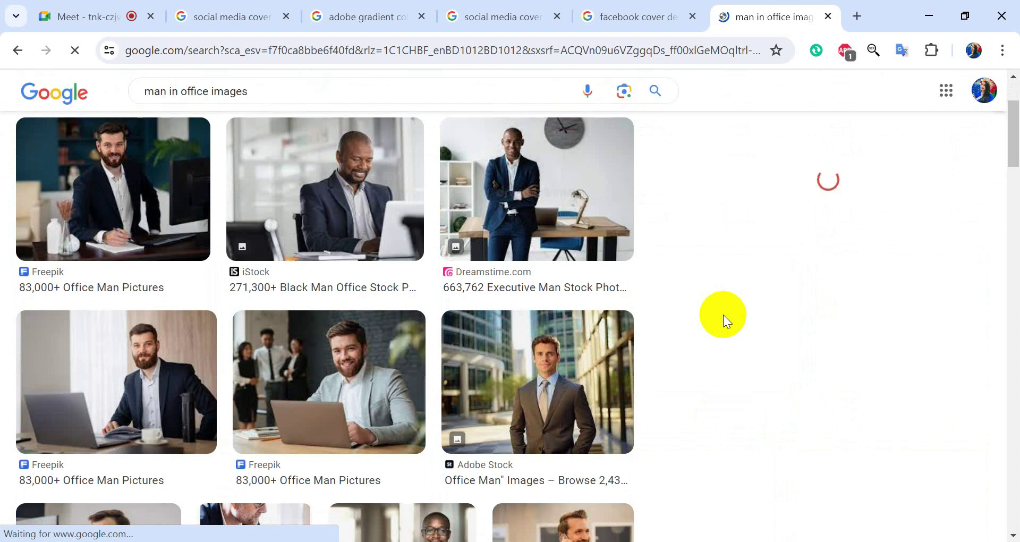
pyautogui.click(331, 369)
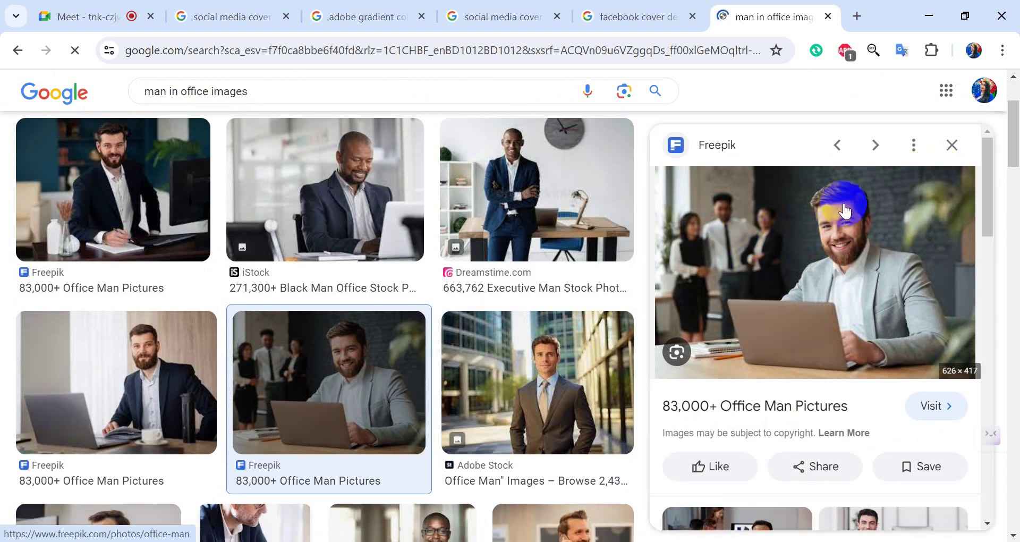
pyautogui.rightClick(805, 224)
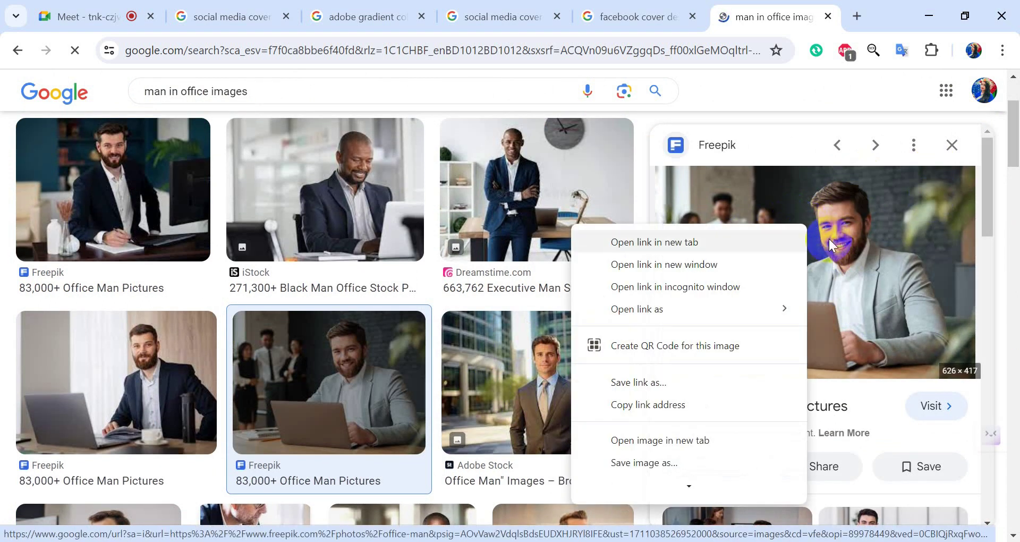
pyautogui.scroll(-1, 655, 436)
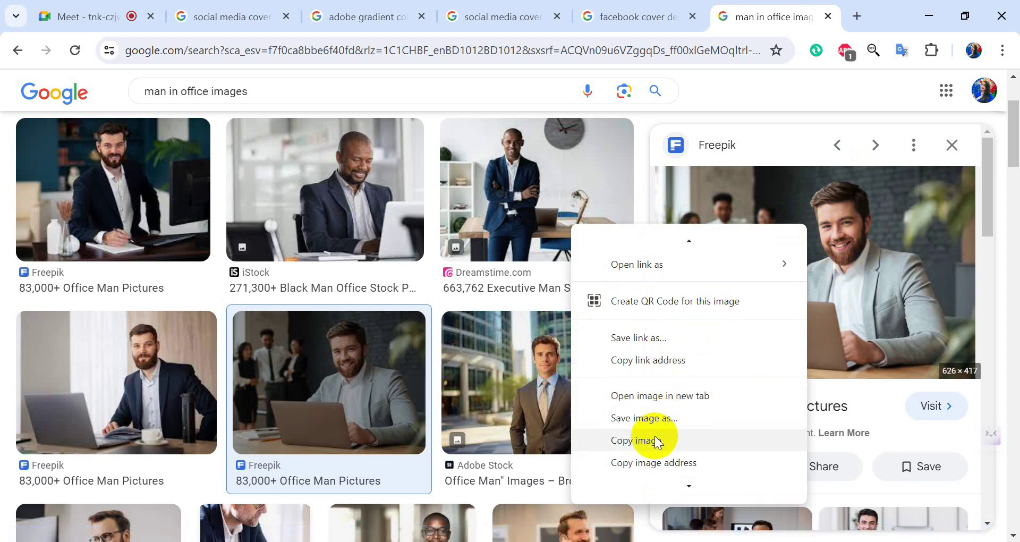
pyautogui.click(654, 440)
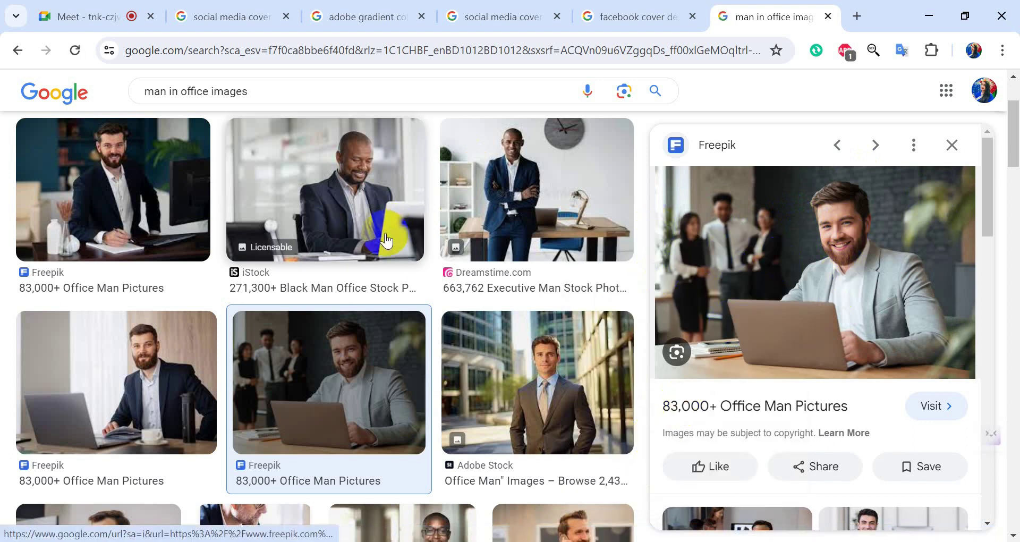
pyautogui.click(204, 541)
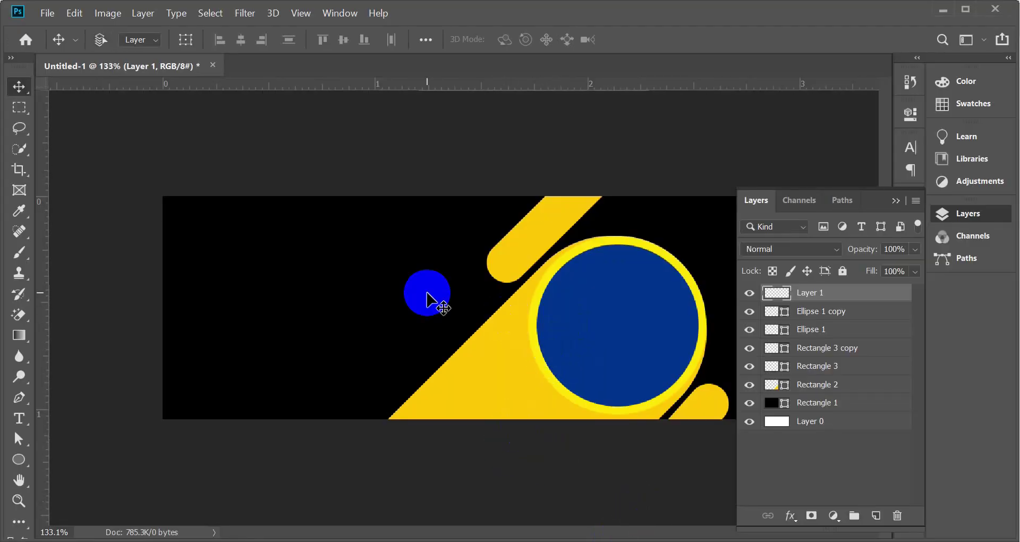
pyautogui.hotkey('ctrl', 'v')
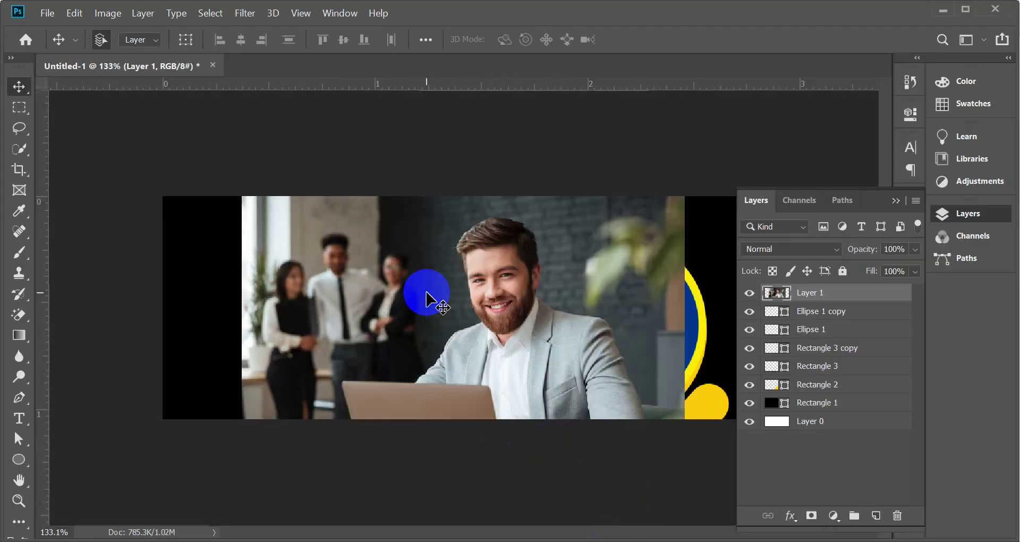
# - Scale the photo to about 65.6%, place the man over the blue circle, and lower the photo's opacity to 75%
pyautogui.hotkey('ctrl', 't')
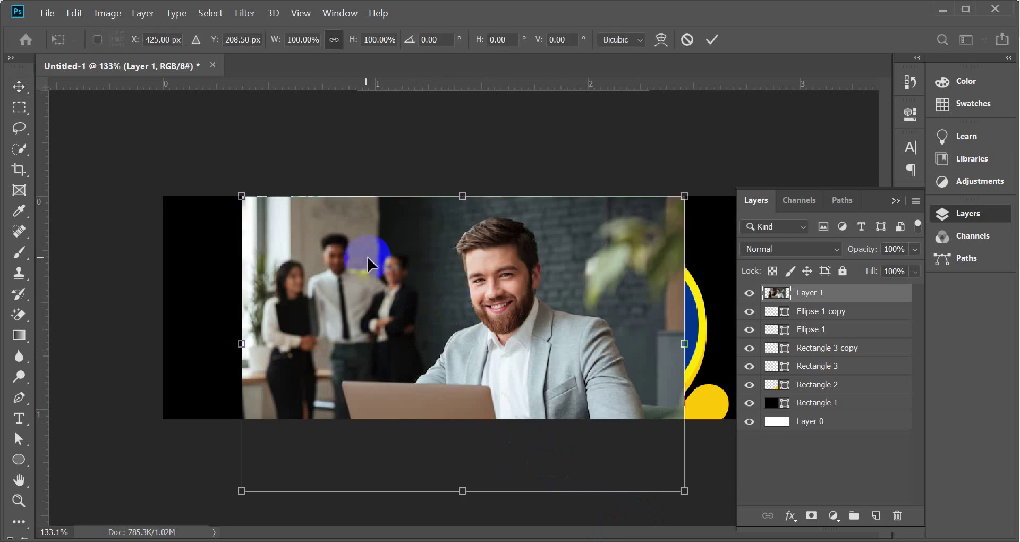
pyautogui.moveTo(242, 195); pyautogui.dragTo(326, 275)
pyautogui.moveTo(422, 323); pyautogui.dragTo(560, 310)
pyautogui.moveTo(476, 245); pyautogui.dragTo(452, 224)
pyautogui.moveTo(579, 314)
pyautogui.mouseDown()
pyautogui.moveTo(586, 342)
pyautogui.moveTo(582, 332)
pyautogui.mouseUp()
pyautogui.moveTo(663, 246); pyautogui.dragTo(670, 245)
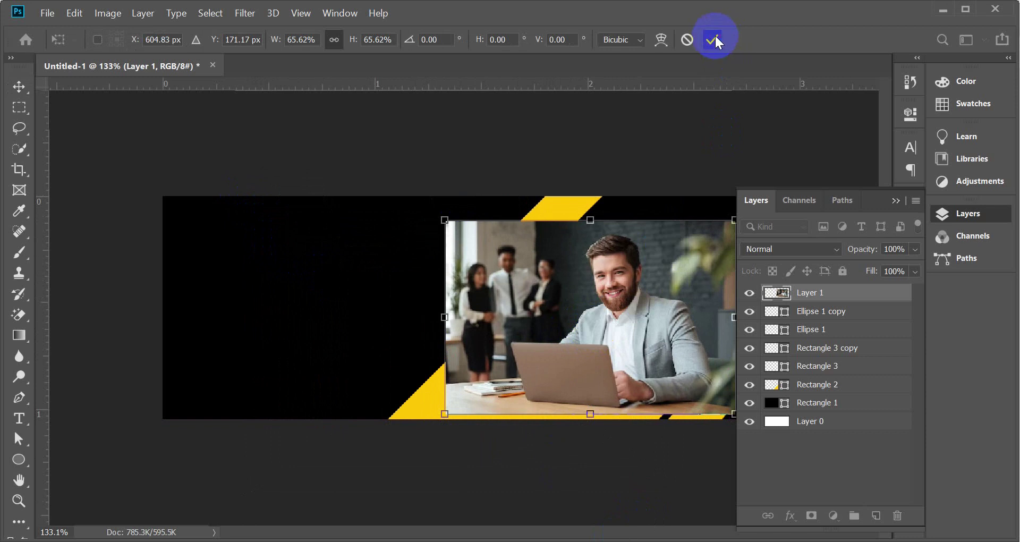
pyautogui.click(713, 40)
pyautogui.click(895, 271)
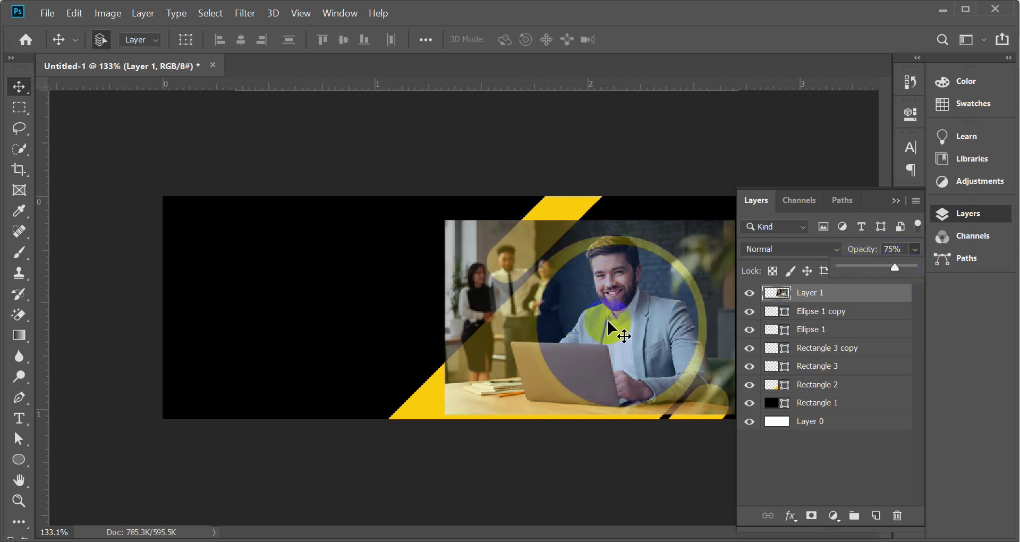
# - Shift the man's photo slightly down, restore its opacity to 100%, and clip it to the blue circle with a clipping mask
pyautogui.moveTo(624, 307); pyautogui.dragTo(624, 320)
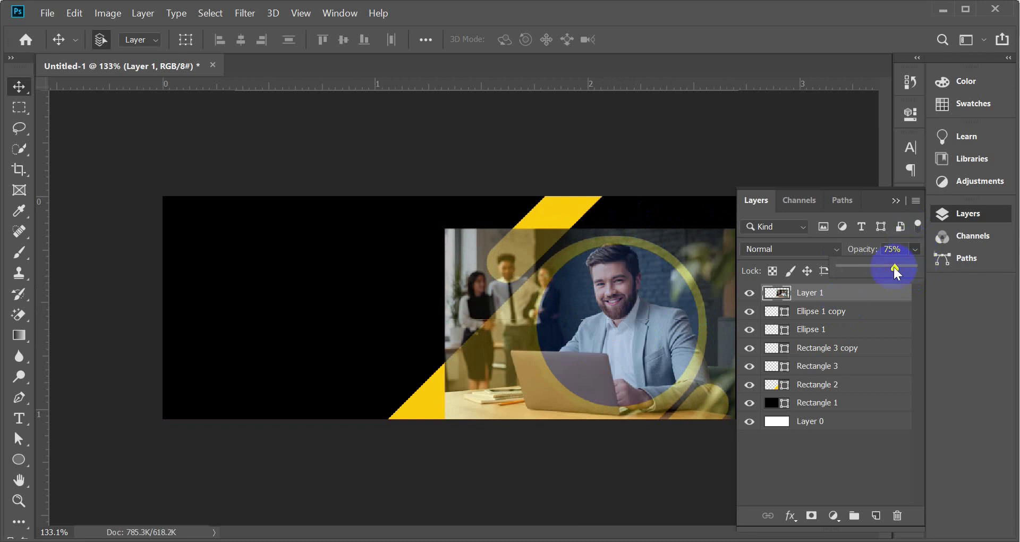
pyautogui.moveTo(896, 271); pyautogui.dragTo(927, 270)
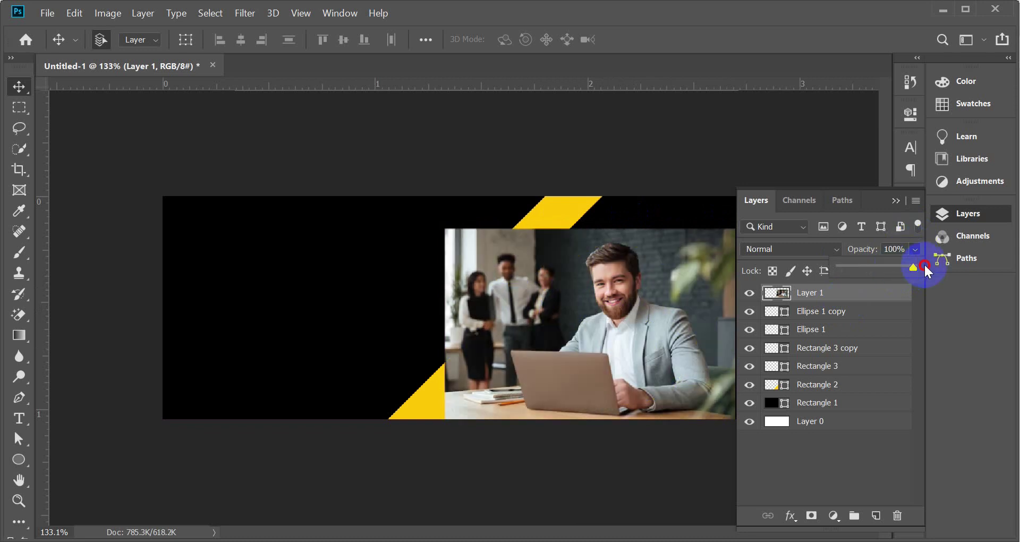
pyautogui.rightClick(859, 298)
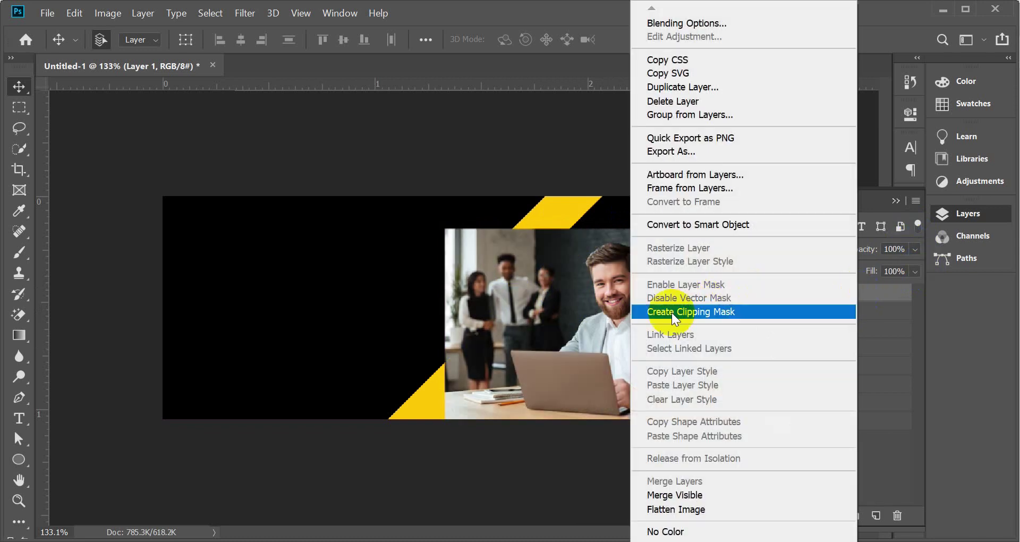
pyautogui.click(682, 313)
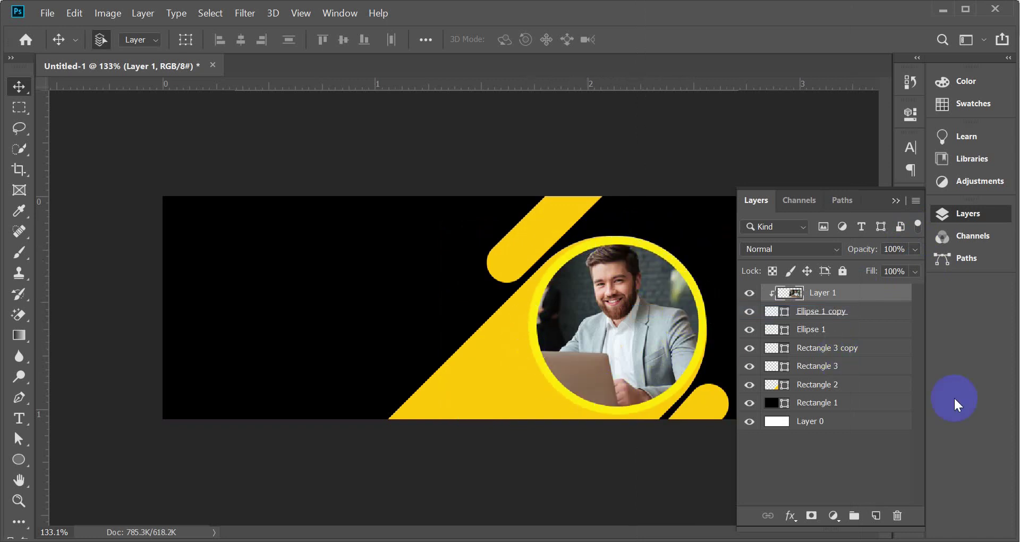
# - Add a new empty layer above the photo, and switch to Chrome to check the "Digital Marketing Agency" reference cover before returning to Photoshop
pyautogui.click(877, 516)
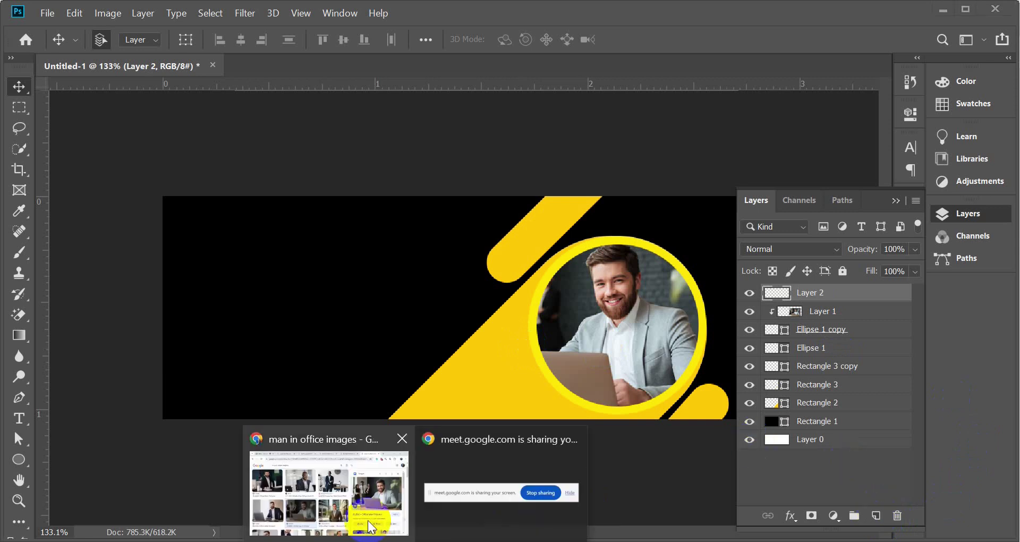
pyautogui.click(359, 492)
pyautogui.click(238, 15)
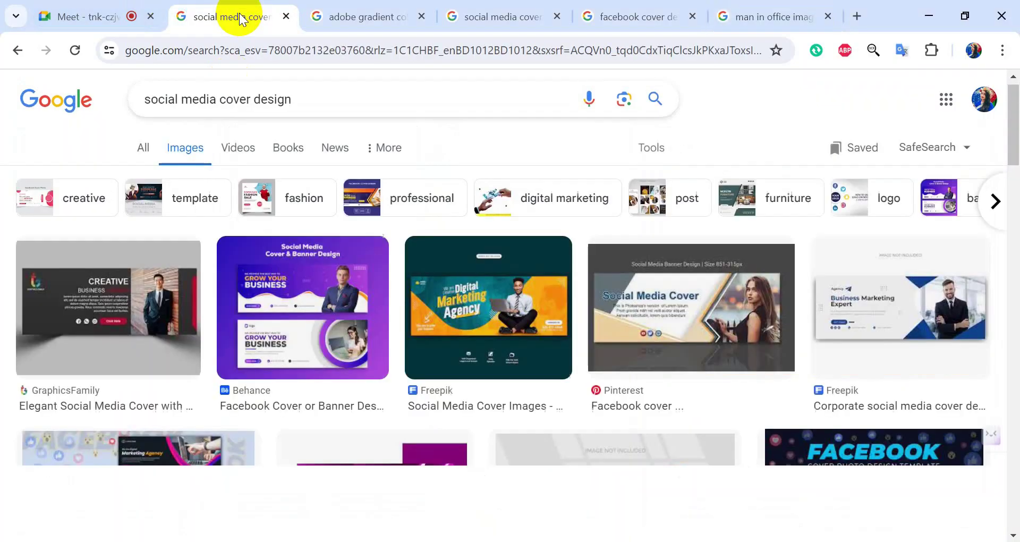
pyautogui.click(626, 24)
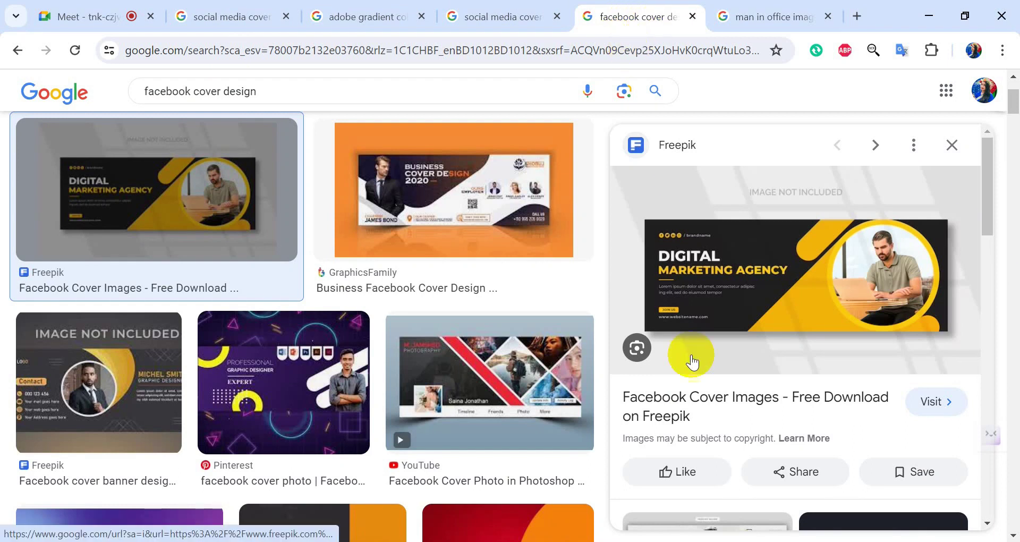
pyautogui.click(675, 246)
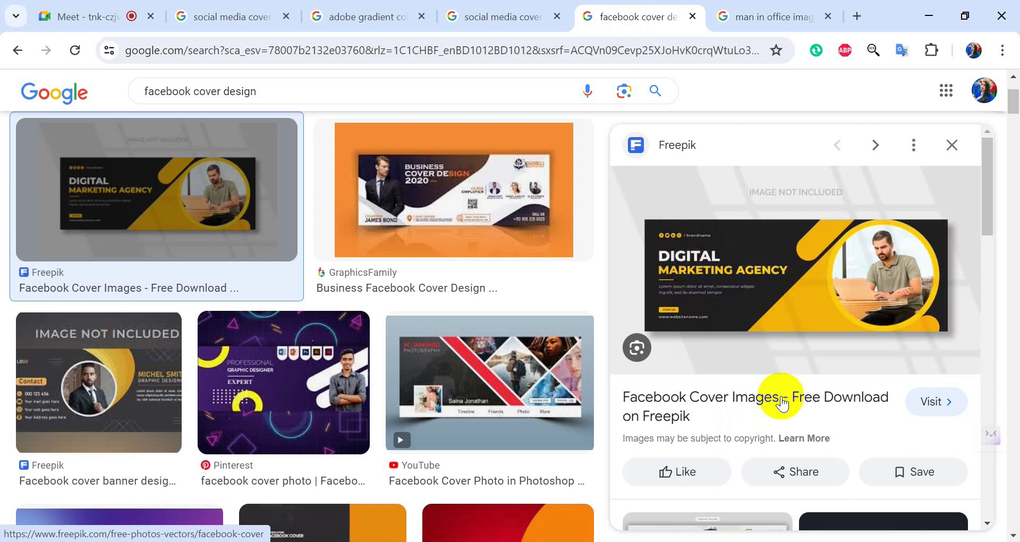
pyautogui.hotkey('alt', 'Tab')
pyautogui.click(772, 271)
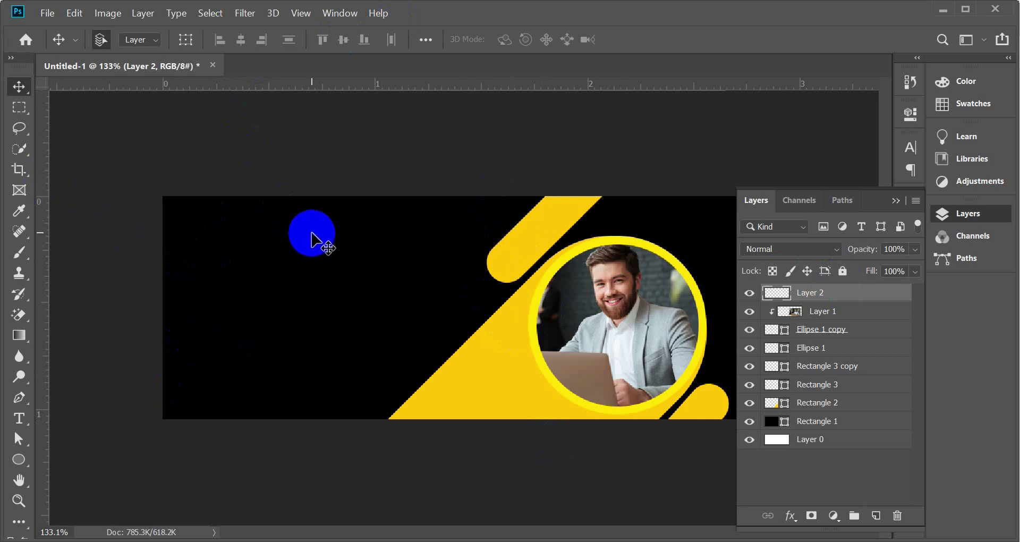
# - Draw a yellow square of about 36 × 36 px with the Rectangle tool and move it into the cover's top-left corner
pyautogui.click(21, 454)
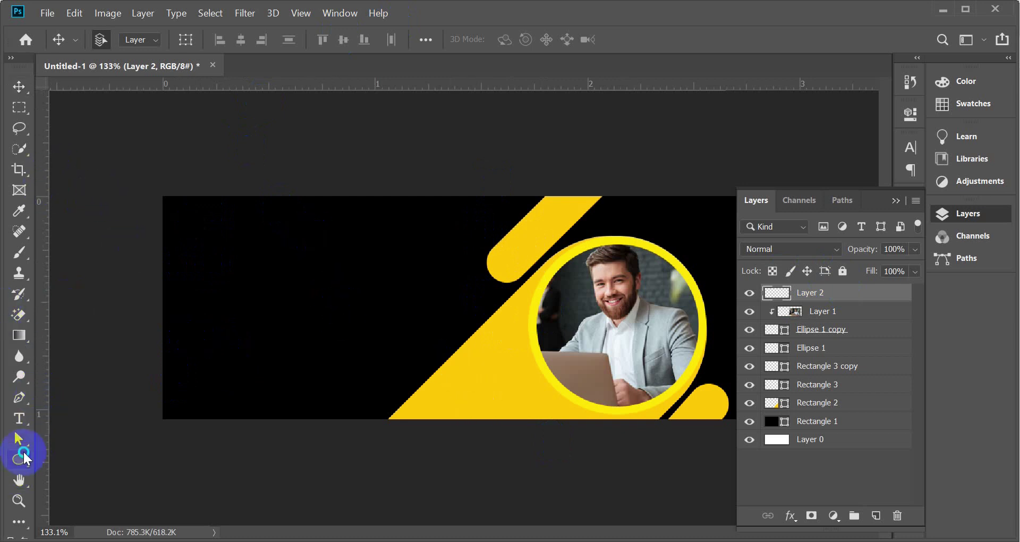
pyautogui.rightClick(23, 454)
pyautogui.click(65, 458)
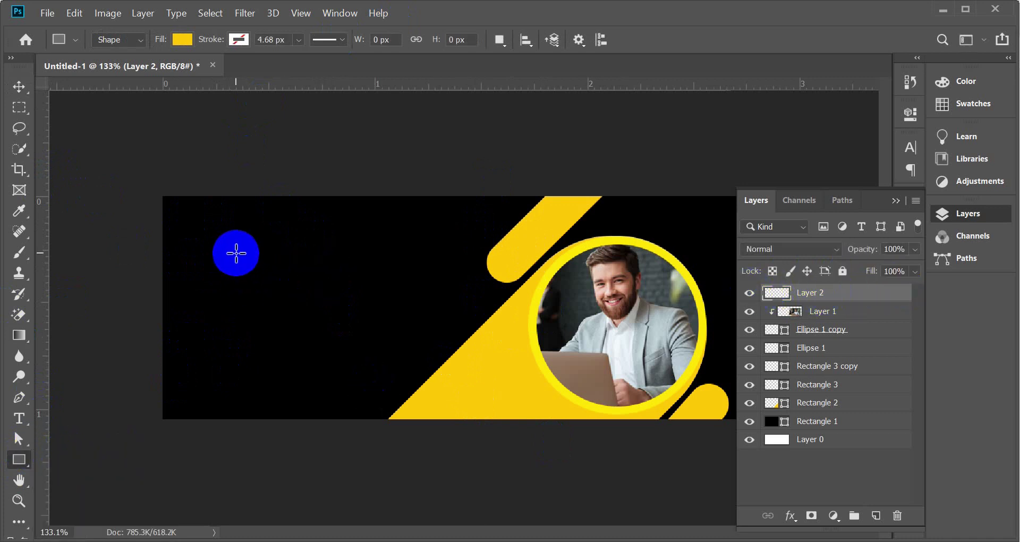
pyautogui.moveTo(236, 254); pyautogui.dragTo(261, 278)
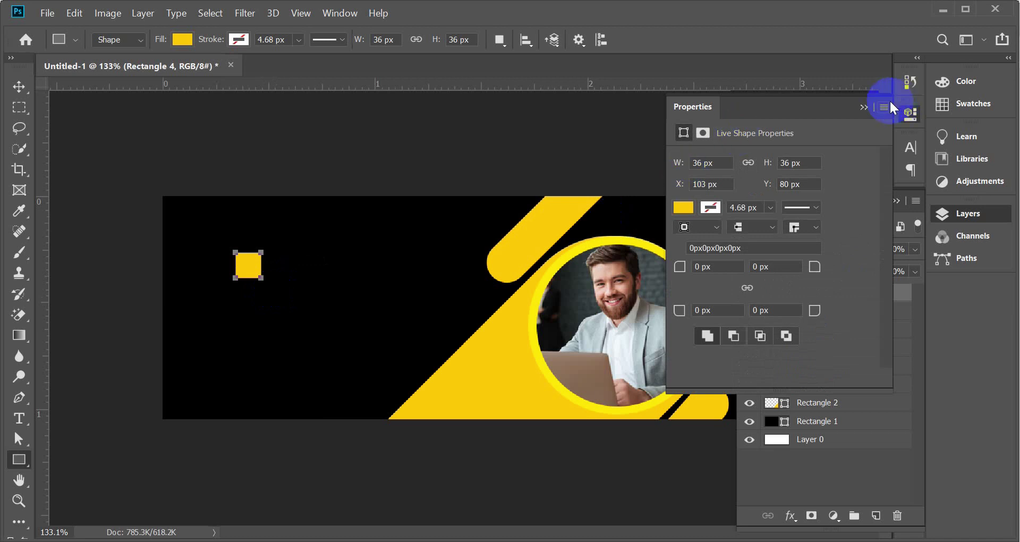
pyautogui.click(864, 107)
pyautogui.click(18, 85)
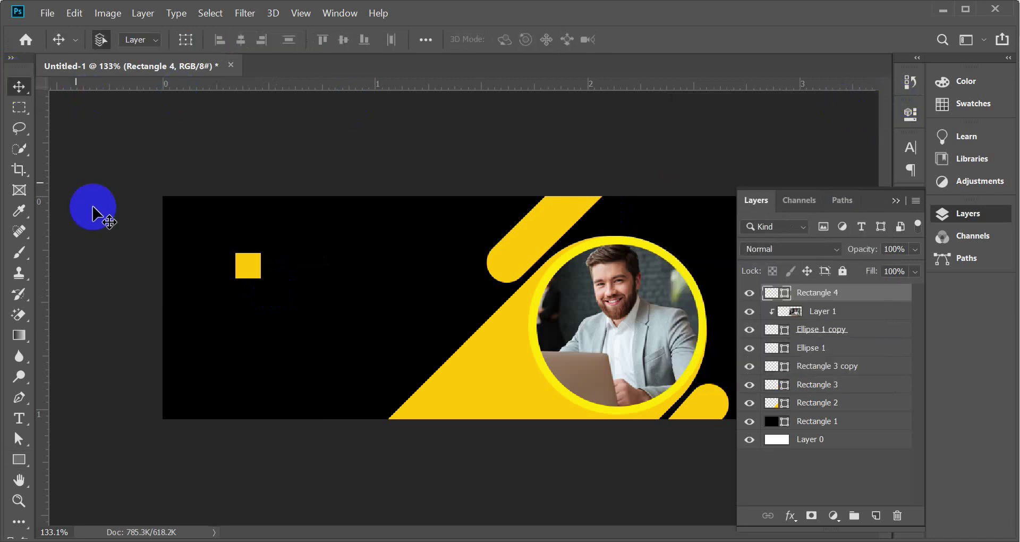
pyautogui.moveTo(260, 272); pyautogui.dragTo(182, 214)
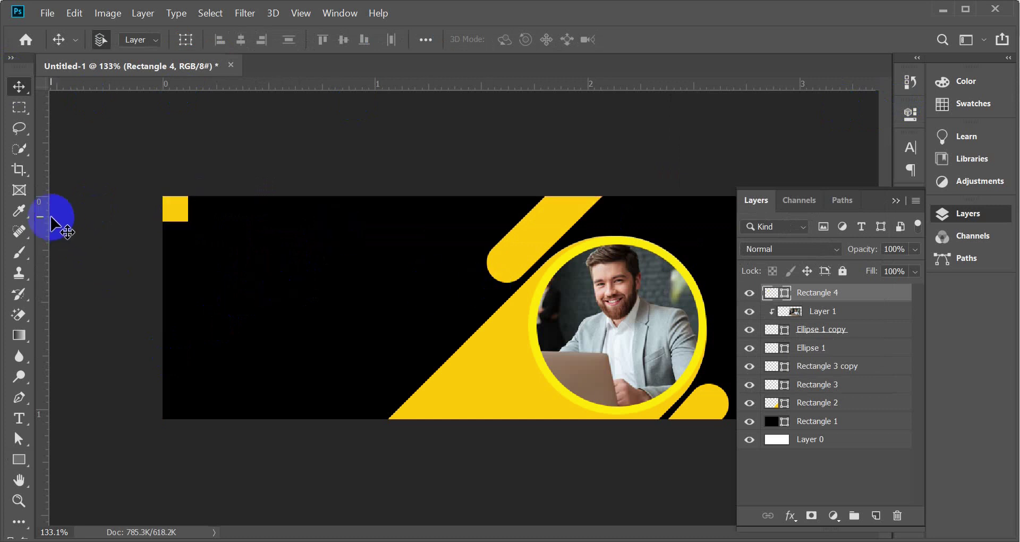
# - Move the square between the cover's corners as a spacer and place margin guides 36 px inside all four cover edges
pyautogui.moveTo(45, 202); pyautogui.dragTo(188, 248)
pyautogui.moveTo(282, 94); pyautogui.dragTo(170, 405)
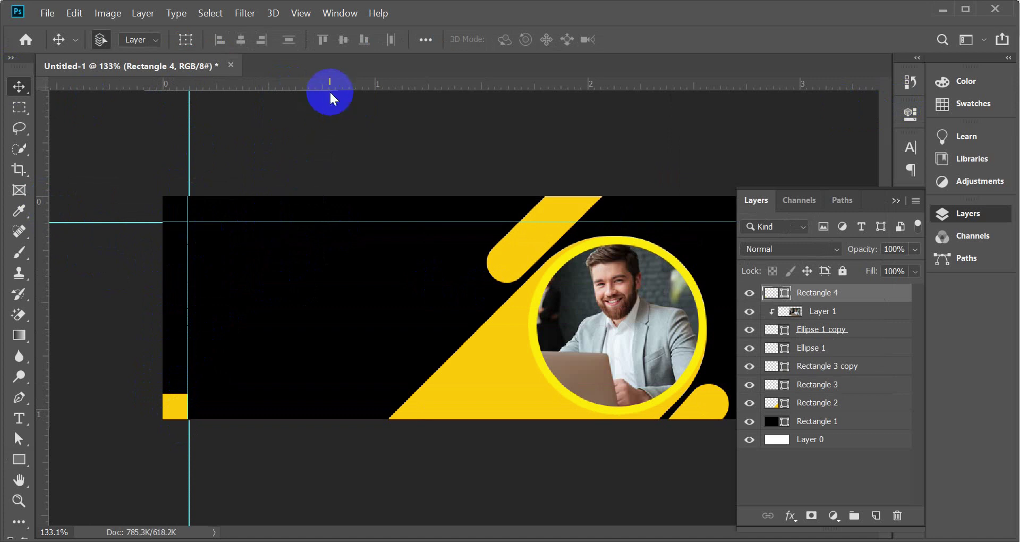
pyautogui.moveTo(338, 87); pyautogui.dragTo(317, 395)
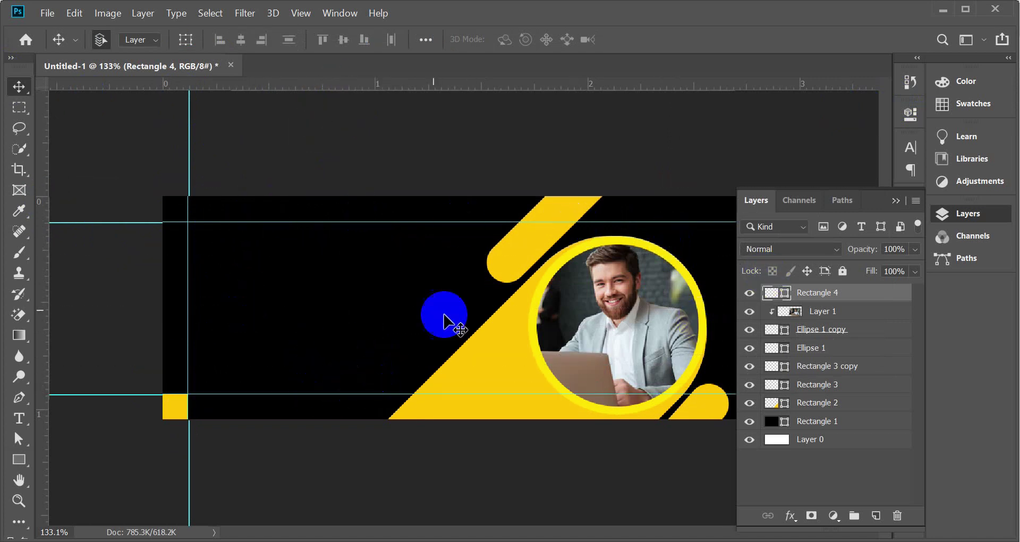
pyautogui.click(895, 200)
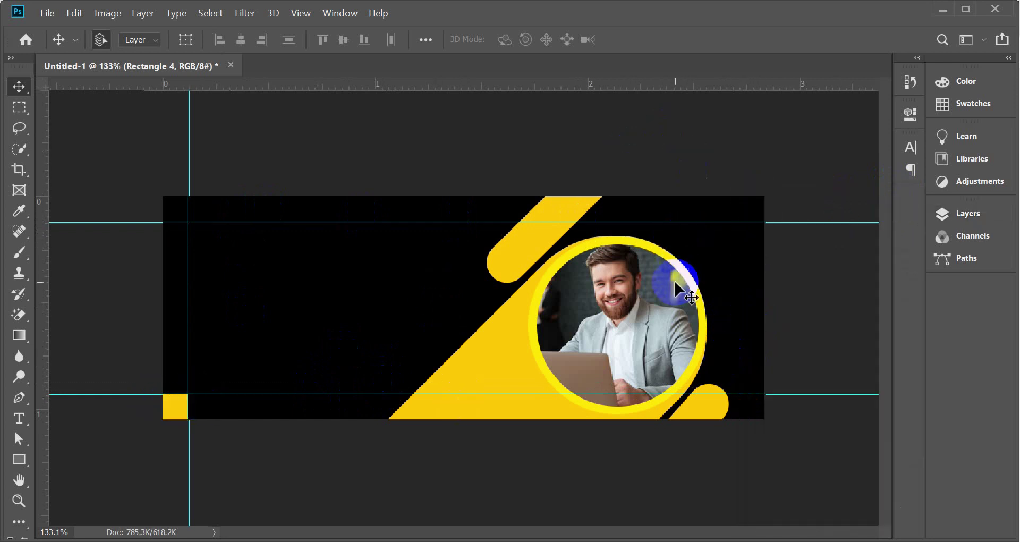
pyautogui.moveTo(180, 410); pyautogui.dragTo(757, 222)
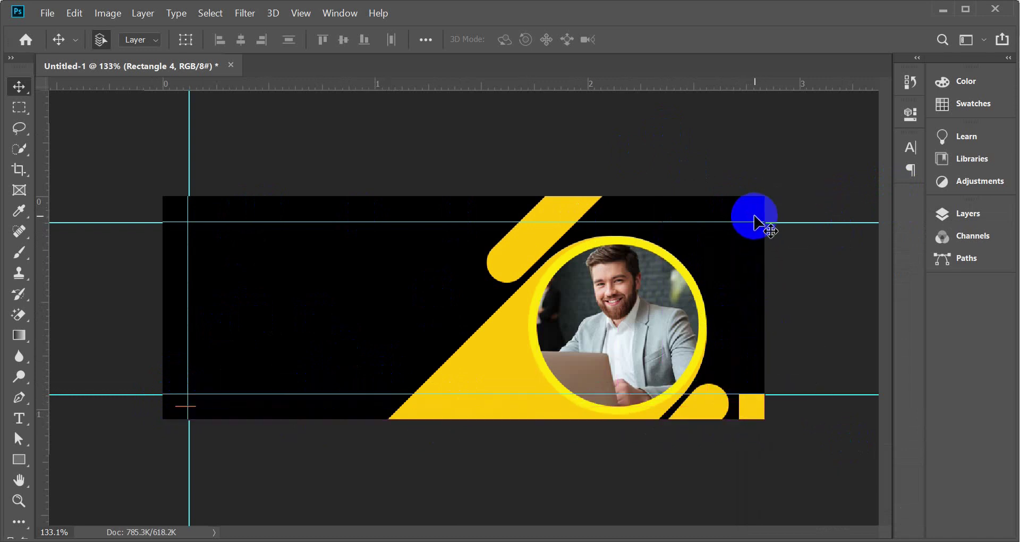
pyautogui.moveTo(45, 207); pyautogui.dragTo(739, 255)
# - Hide the yellow spacer square's layer and add a new empty layer above it
pyautogui.click(981, 212)
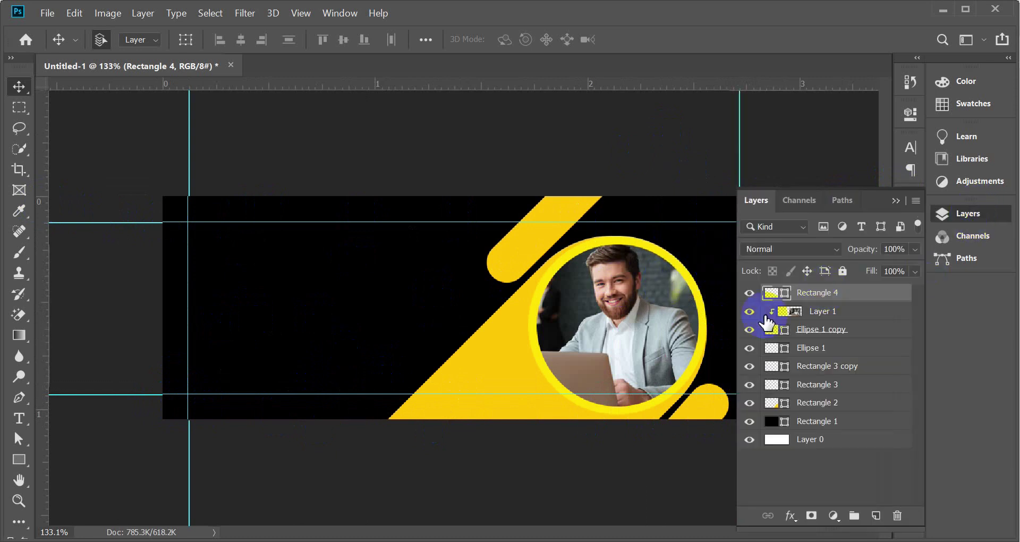
pyautogui.click(896, 201)
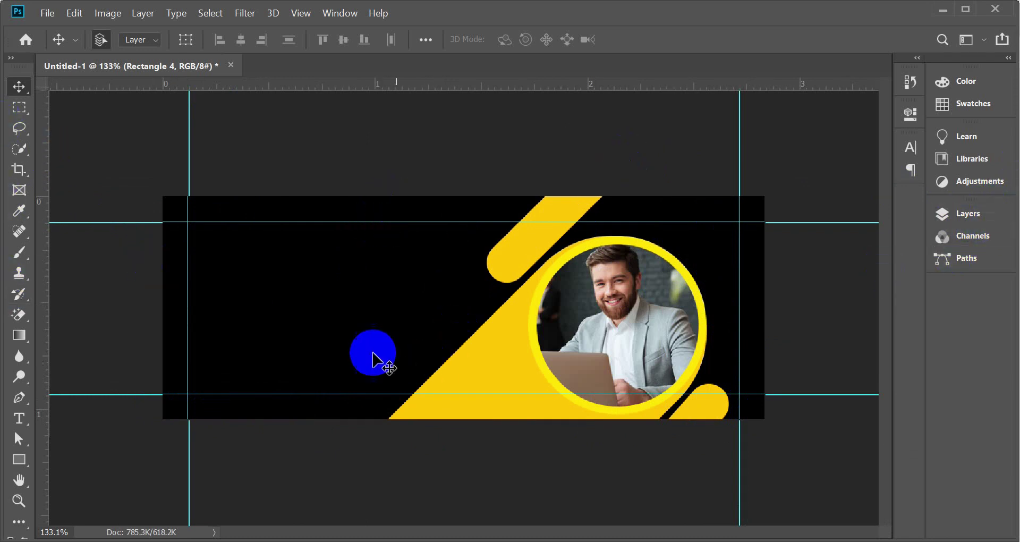
pyautogui.click(984, 216)
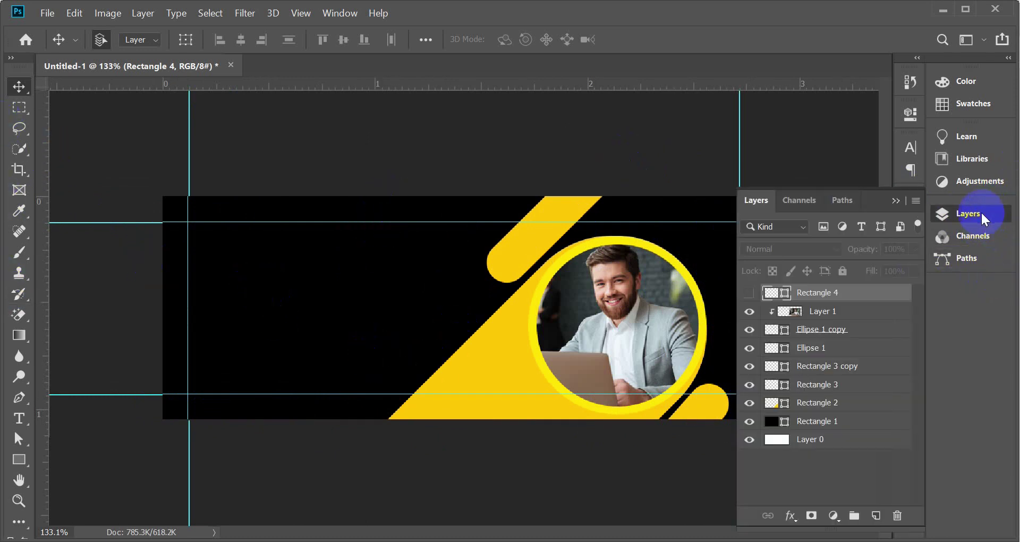
pyautogui.click(877, 516)
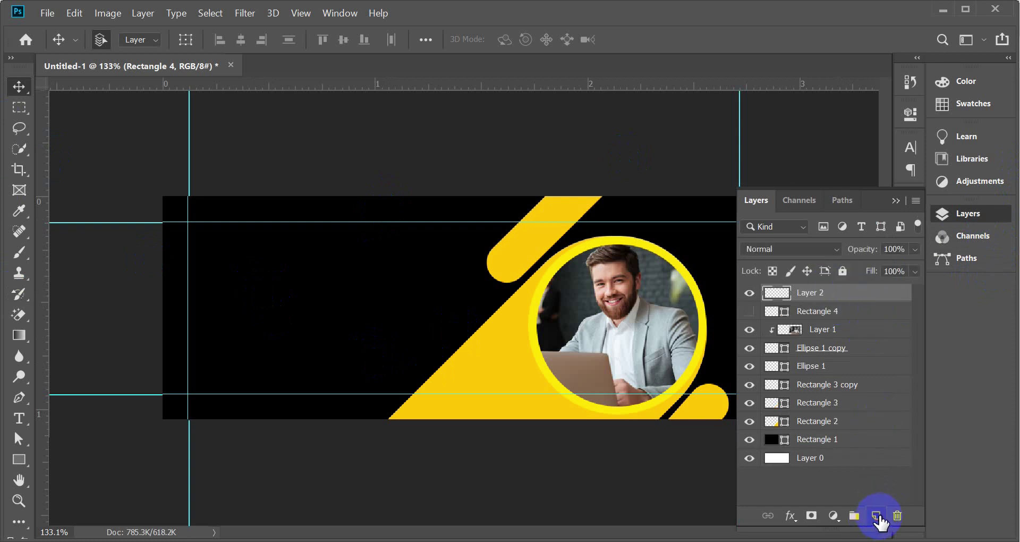
pyautogui.click(897, 202)
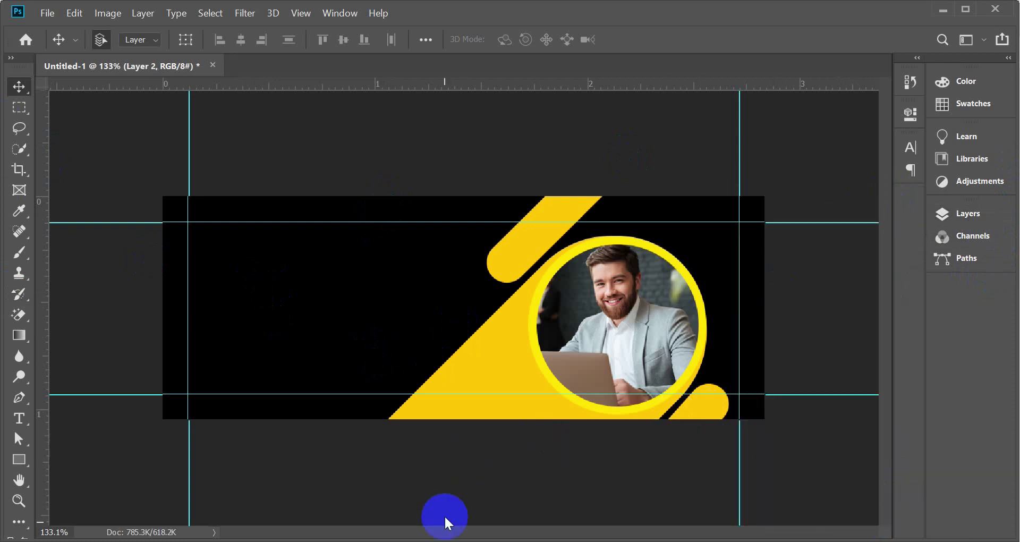
# - Check the reference cover's social icon row in Chrome, and draw a yellow circle of about 24 × 24 px in the cover's upper-left area
pyautogui.click(383, 483)
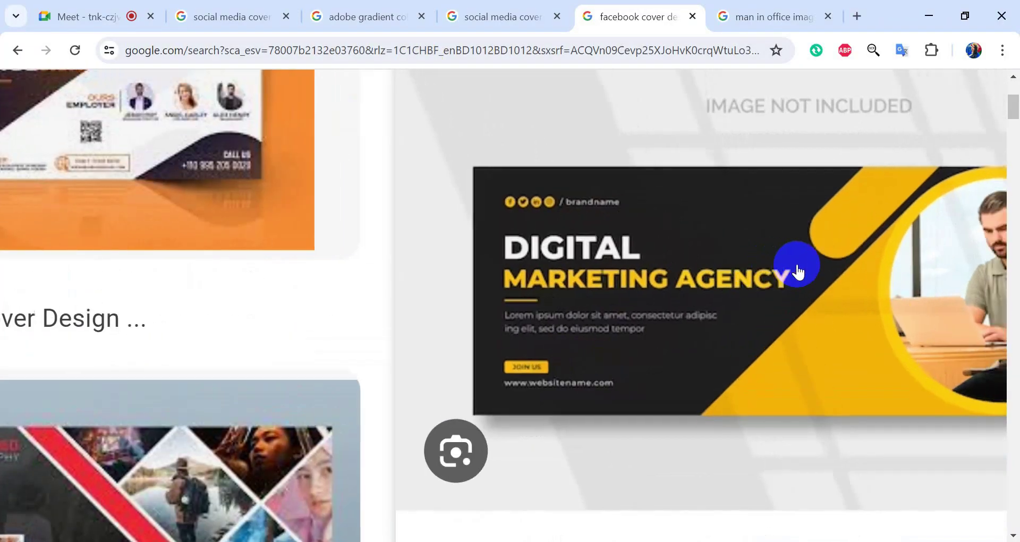
pyautogui.hscroll(3, 797, 266)
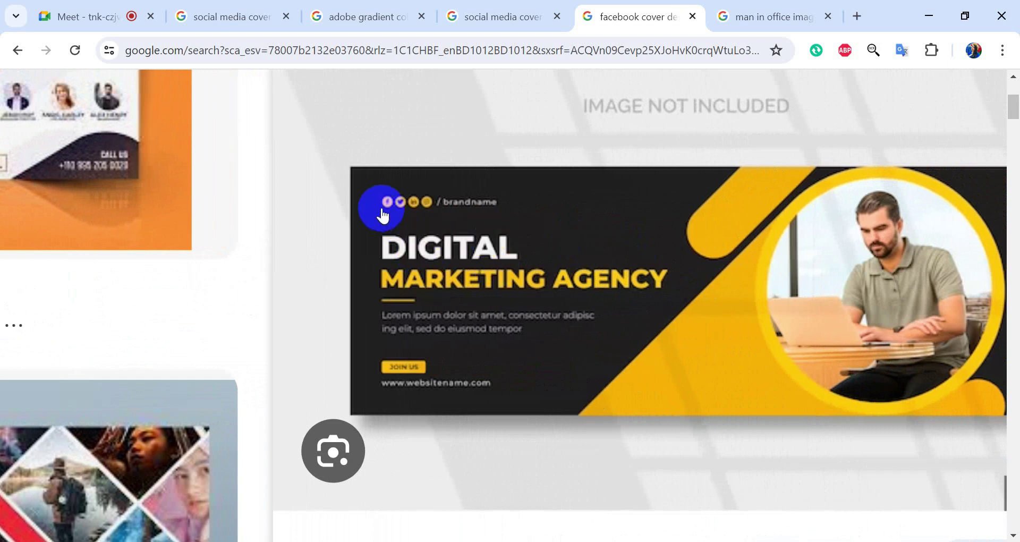
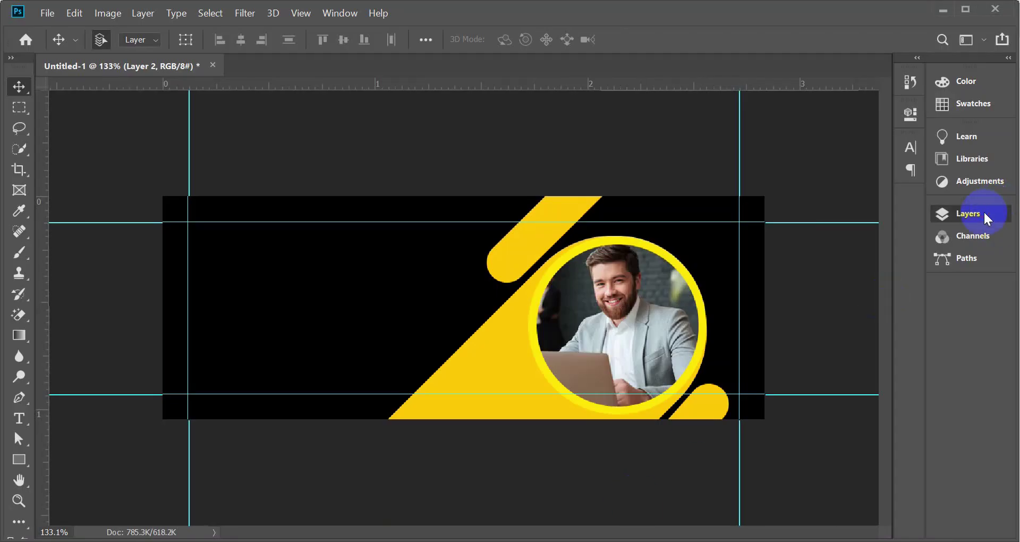
pyautogui.click(968, 214)
pyautogui.moveTo(15, 474); pyautogui.dragTo(80, 486)
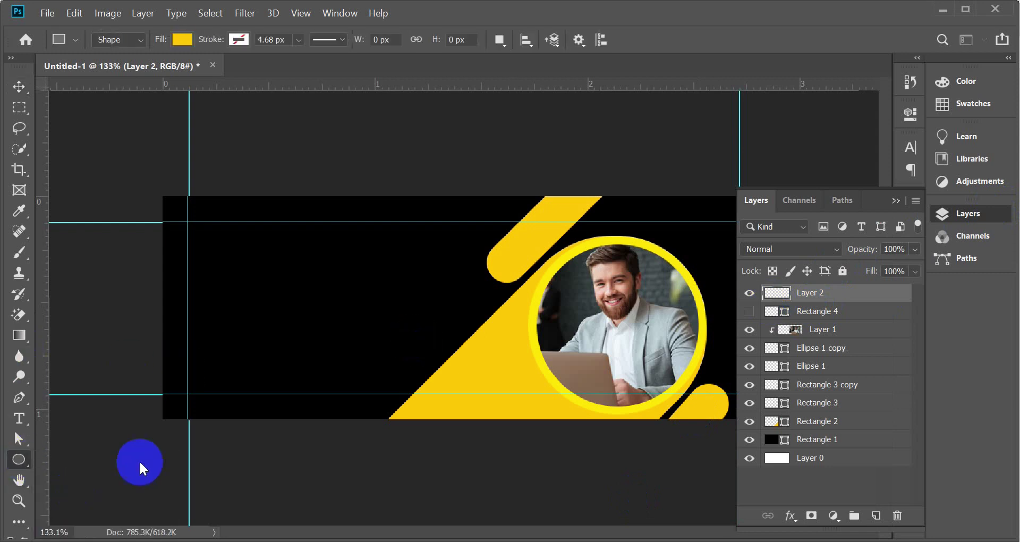
pyautogui.moveTo(218, 262); pyautogui.dragTo(237, 273)
pyautogui.moveTo(237, 276); pyautogui.dragTo(237, 273)
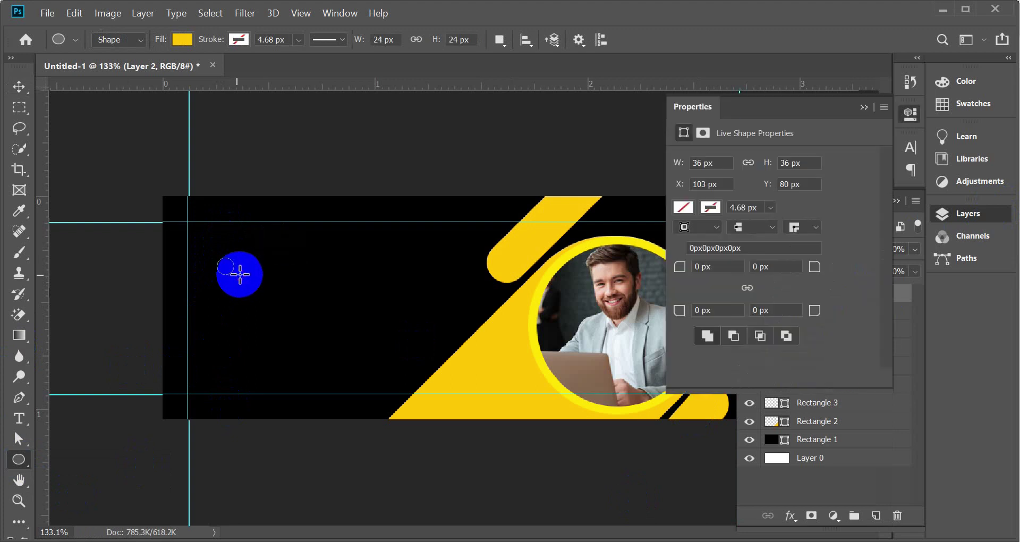
pyautogui.click(886, 124)
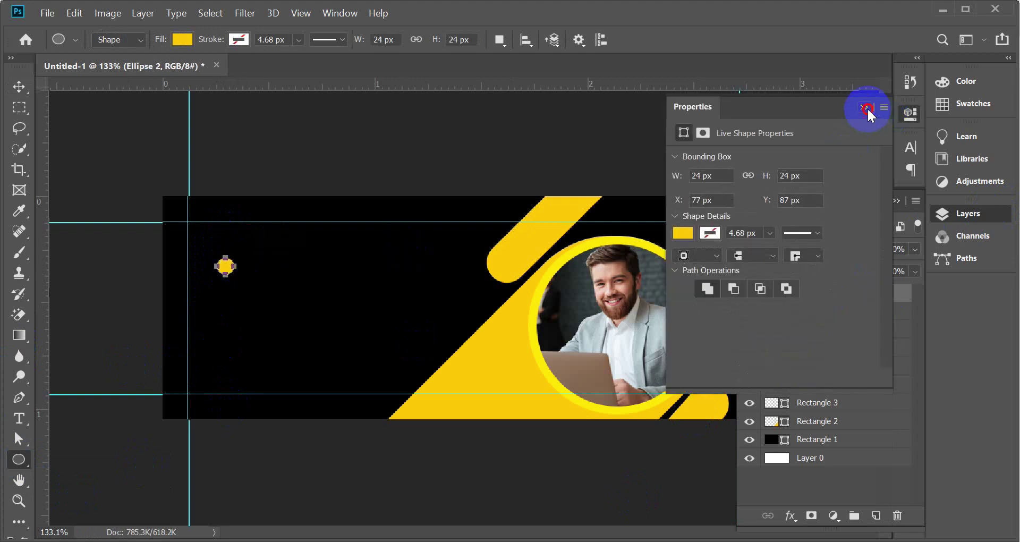
pyautogui.click(865, 107)
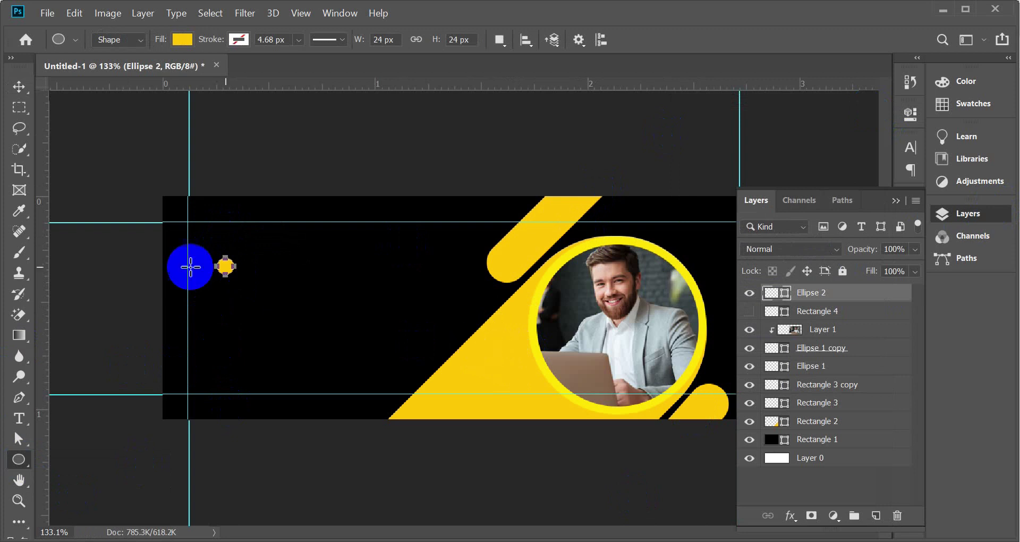
# - Move the small yellow circle into the corner of the top and left guides and scale it to 108.33%
pyautogui.click(18, 86)
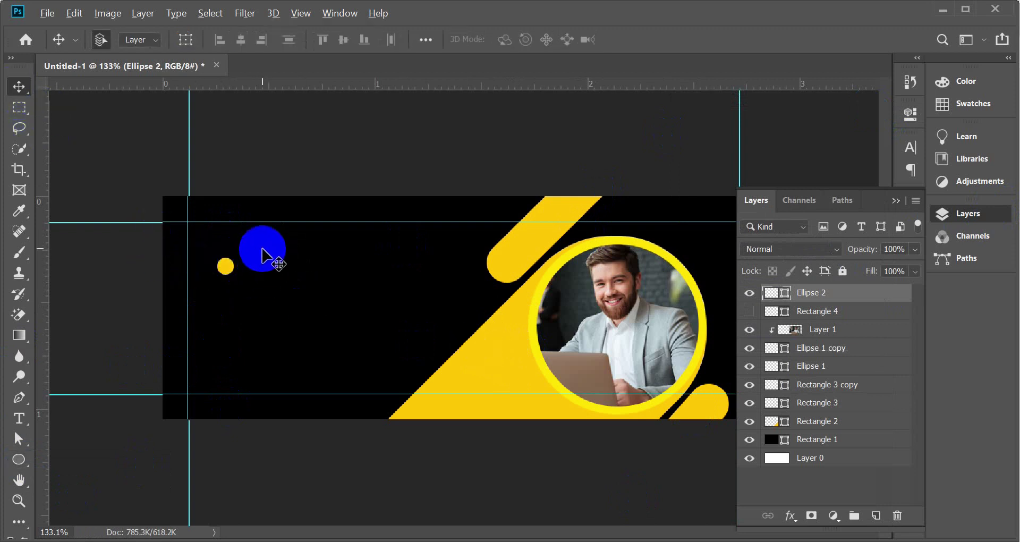
pyautogui.scroll(2, 237, 265)
pyautogui.scroll(2, 114, 250)
pyautogui.scroll(1, 114, 250)
pyautogui.moveTo(114, 250); pyautogui.dragTo(340, 249)
pyautogui.hotkey('ctrl', 't')
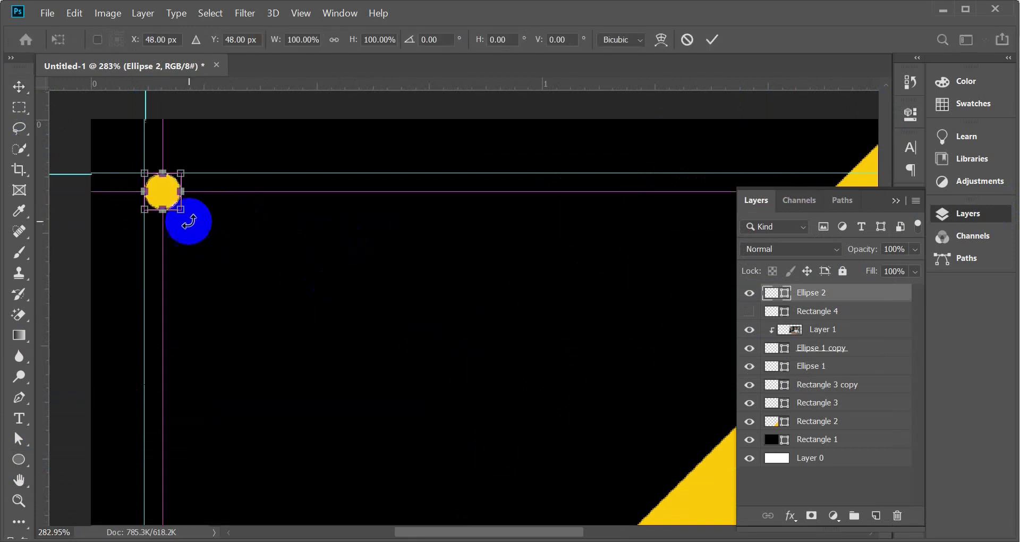
pyautogui.moveTo(184, 209)
pyautogui.mouseDown()
pyautogui.moveTo(193, 213)
pyautogui.moveTo(184, 211)
pyautogui.mouseUp()
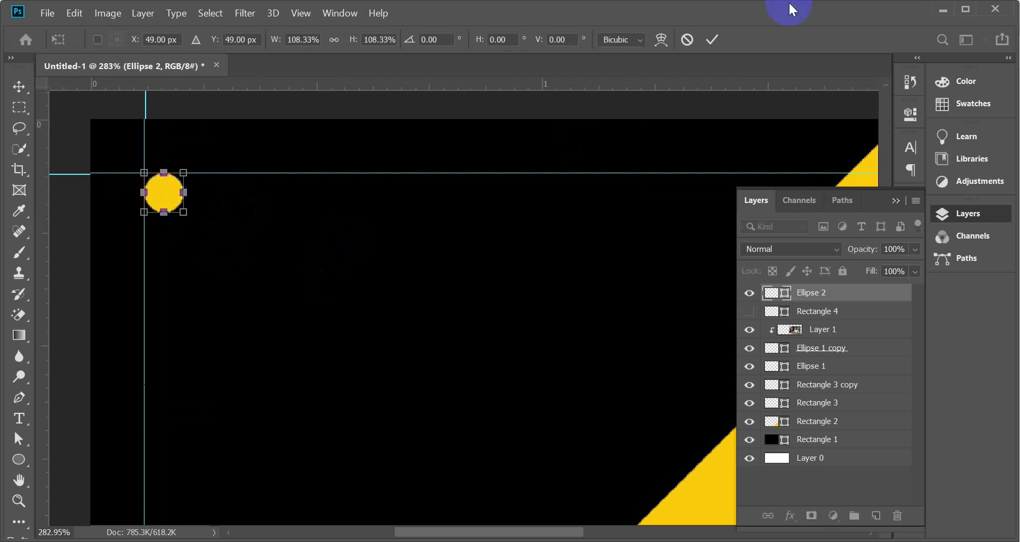
pyautogui.click(714, 41)
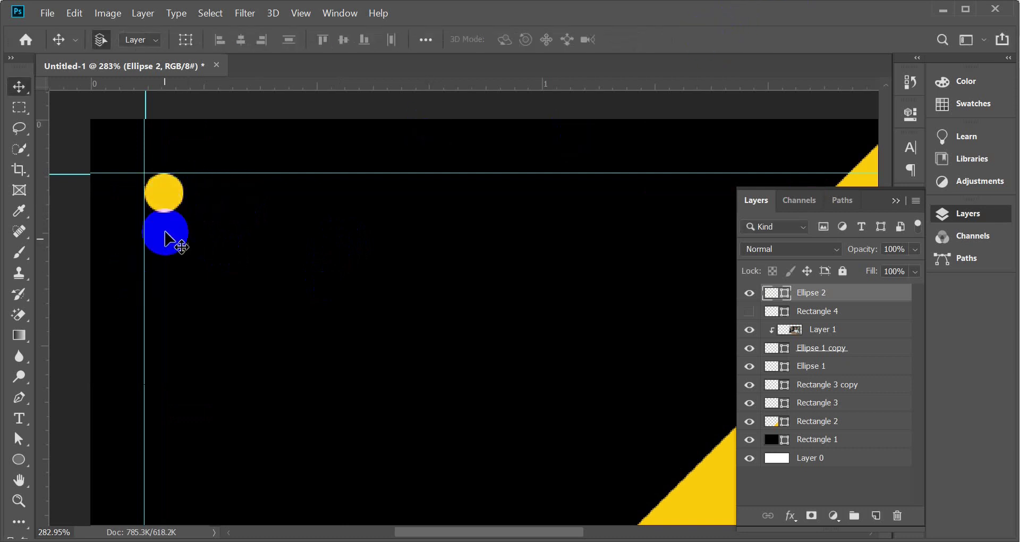
pyautogui.moveTo(249, 171); pyautogui.dragTo(834, 295)
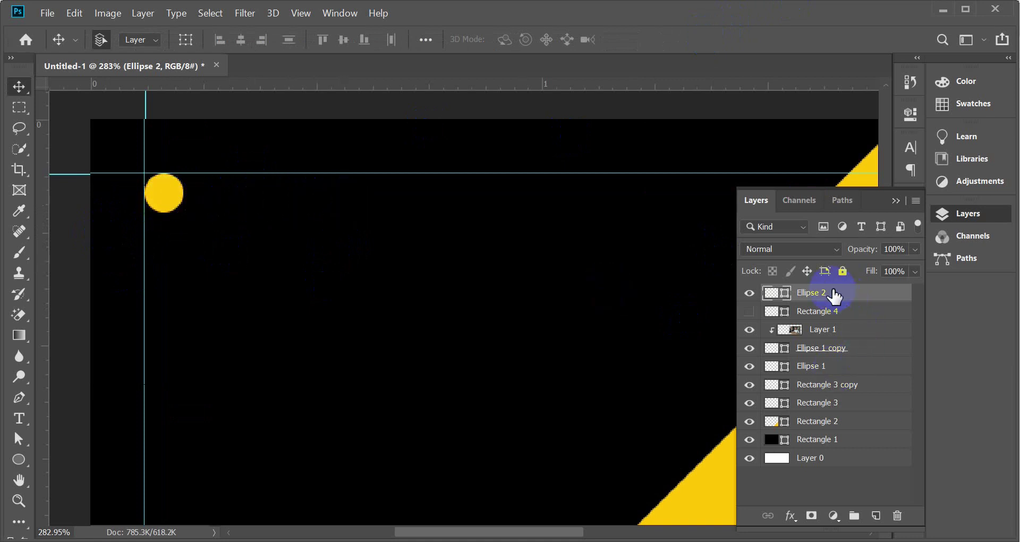
# - Duplicate the small yellow circle three times in a row along the top guide and shift the last copy slightly farther right
pyautogui.click(749, 294)
pyautogui.click(749, 294)
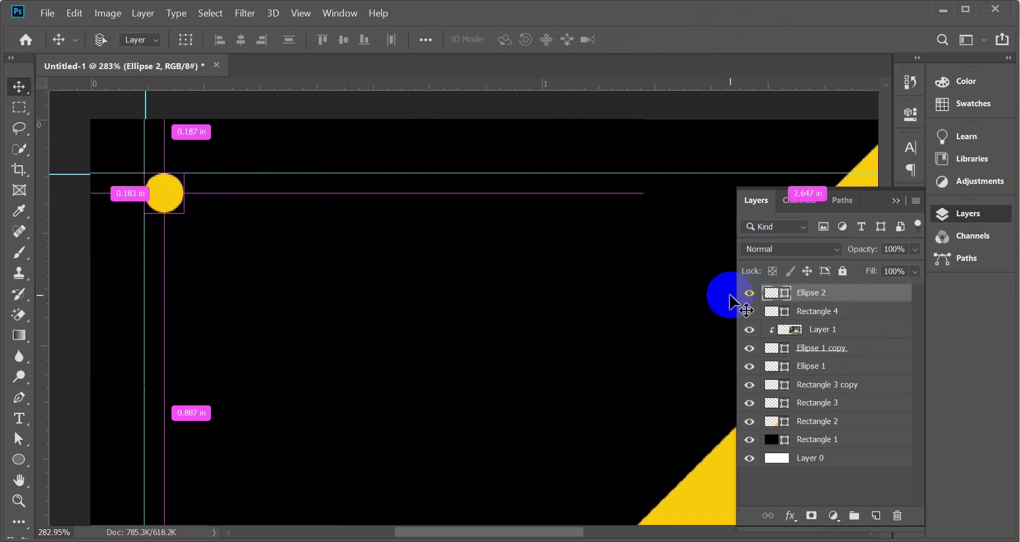
pyautogui.moveTo(730, 296); pyautogui.dragTo(276, 203)
pyautogui.keyDown('alt'); pyautogui.click(276, 202); pyautogui.keyUp('alt')
pyautogui.moveTo(275, 200); pyautogui.dragTo(328, 195)
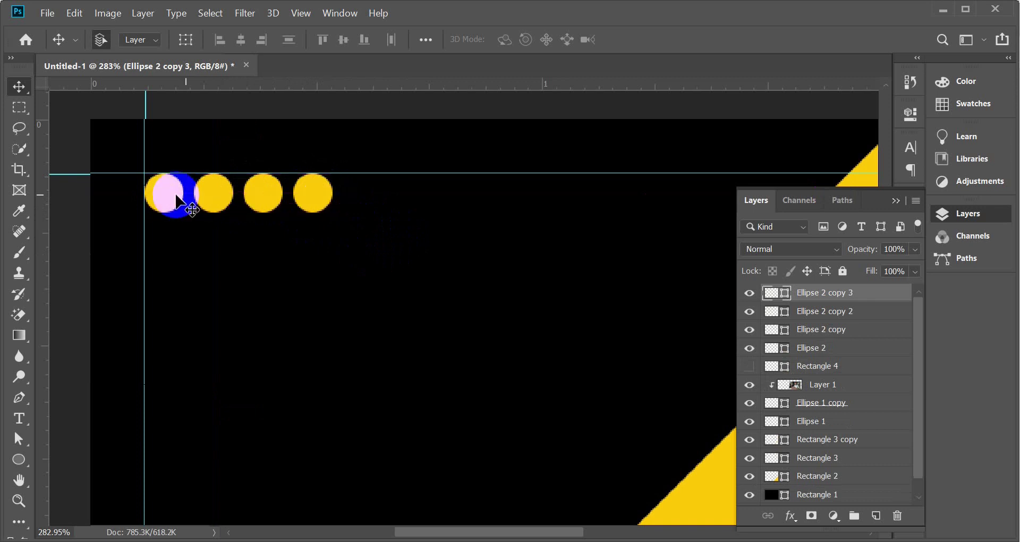
pyautogui.moveTo(416, 279); pyautogui.dragTo(328, 195)
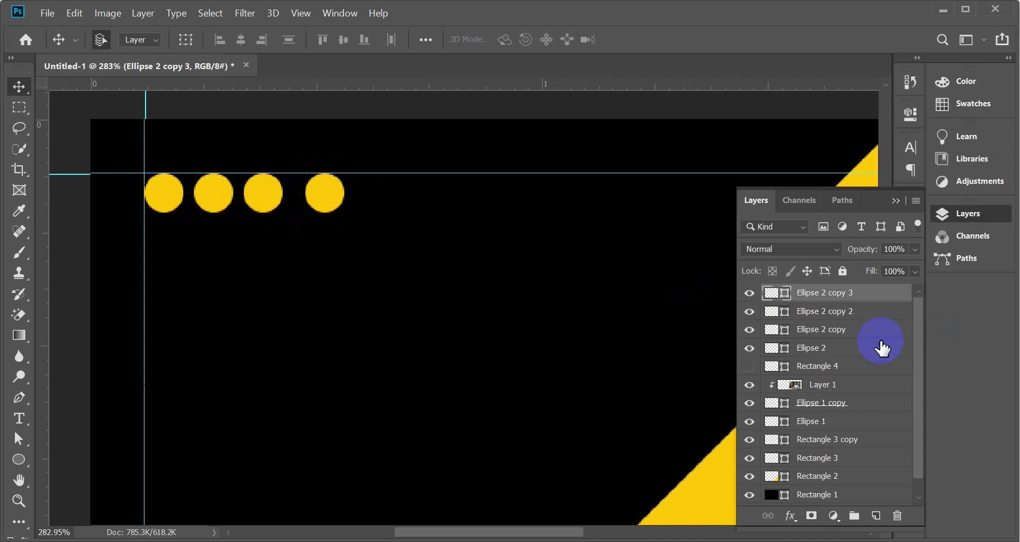
# - Select the four yellow circle layers and distribute them evenly by their horizontal centers
pyautogui.click(750, 349)
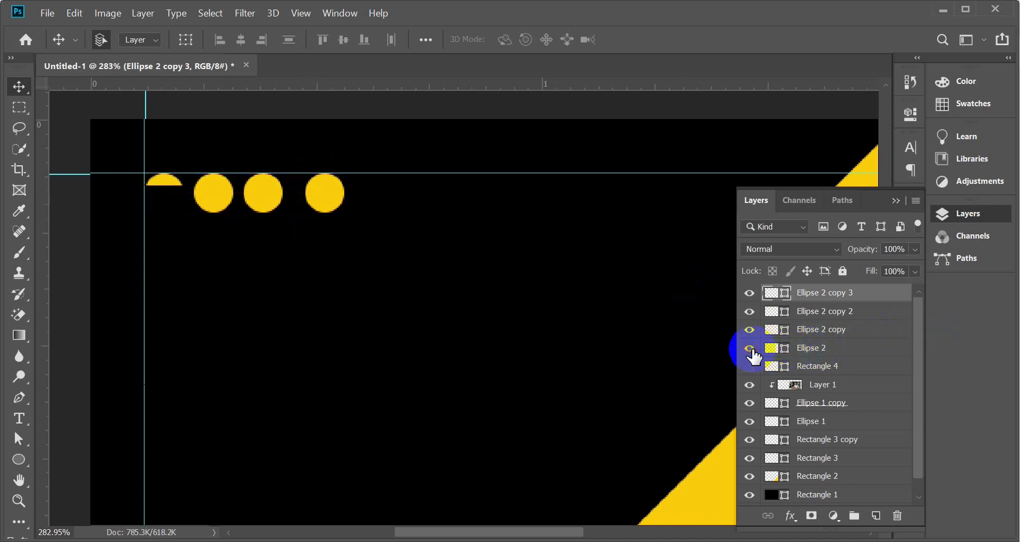
pyautogui.click(835, 349)
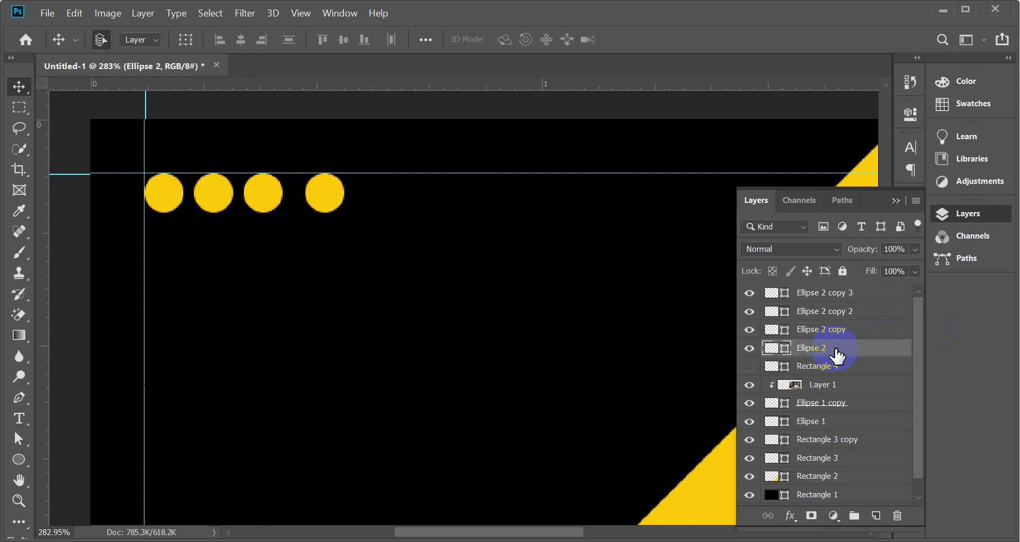
pyautogui.keyDown('shift'); pyautogui.click(868, 293); pyautogui.keyUp('shift')
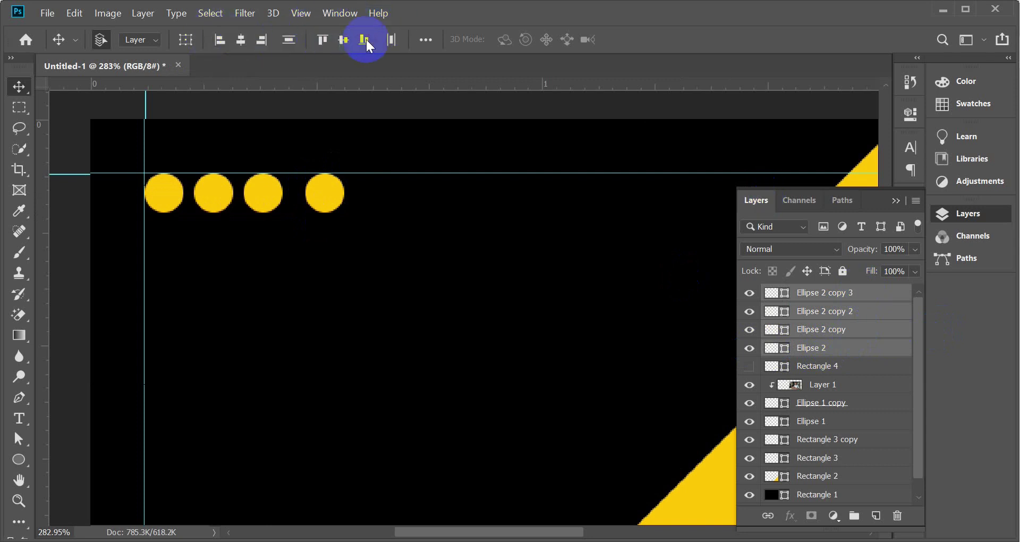
pyautogui.click(425, 40)
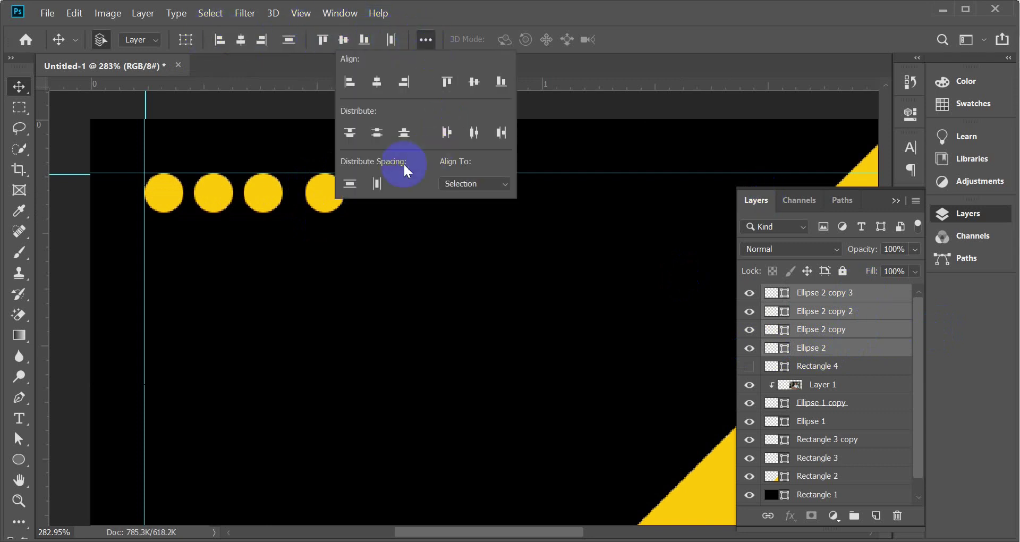
pyautogui.click(475, 133)
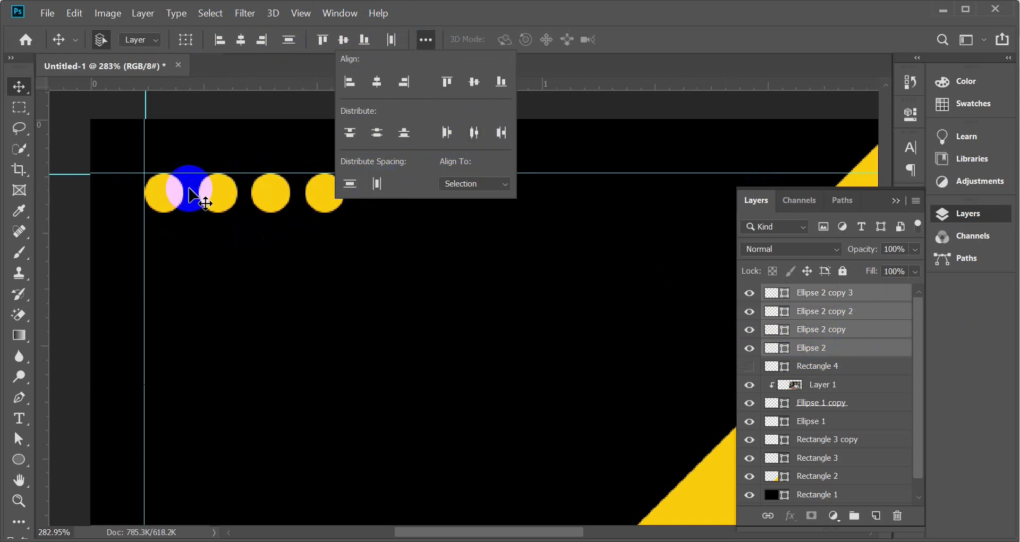
pyautogui.click(430, 41)
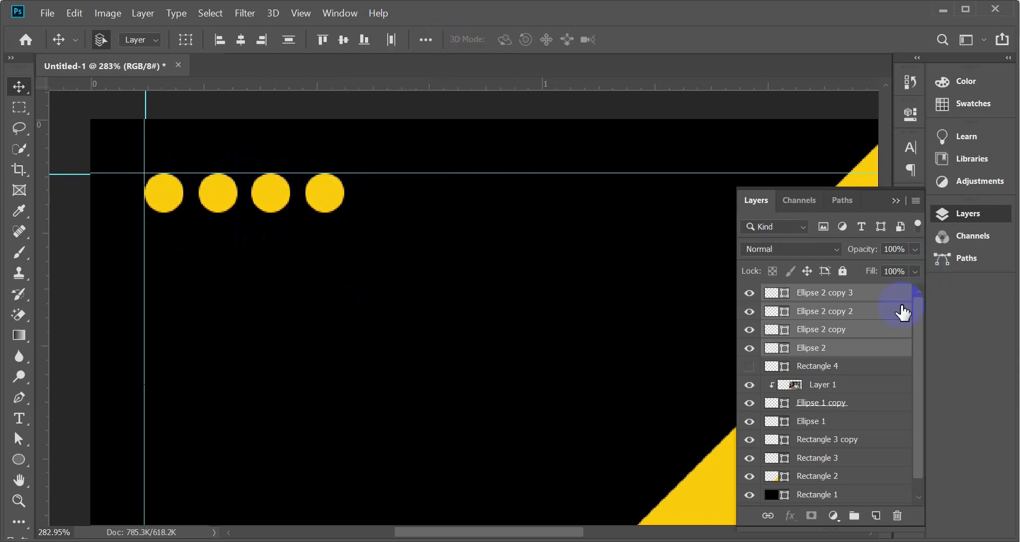
# - Add an empty layer above the circles, and in a new Chrome tab search for "flat icon" and open the Flaticon site
pyautogui.click(890, 296)
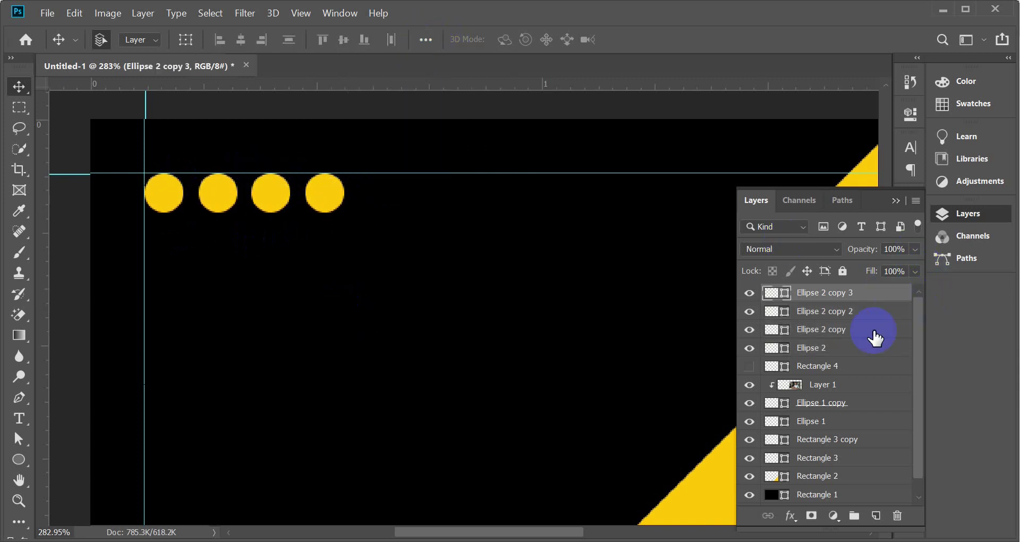
pyautogui.click(875, 516)
pyautogui.scroll(-3, 338, 342)
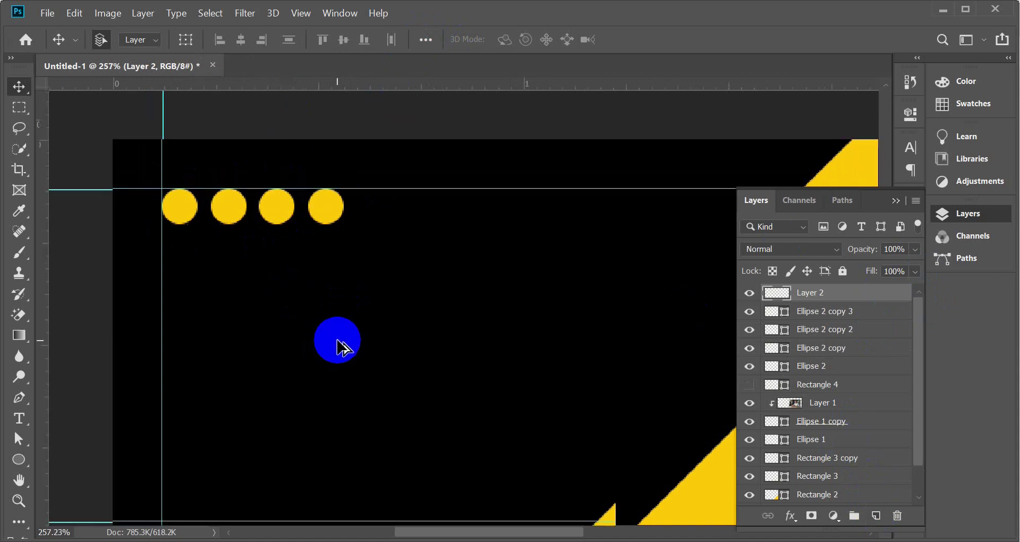
pyautogui.moveTo(364, 528)
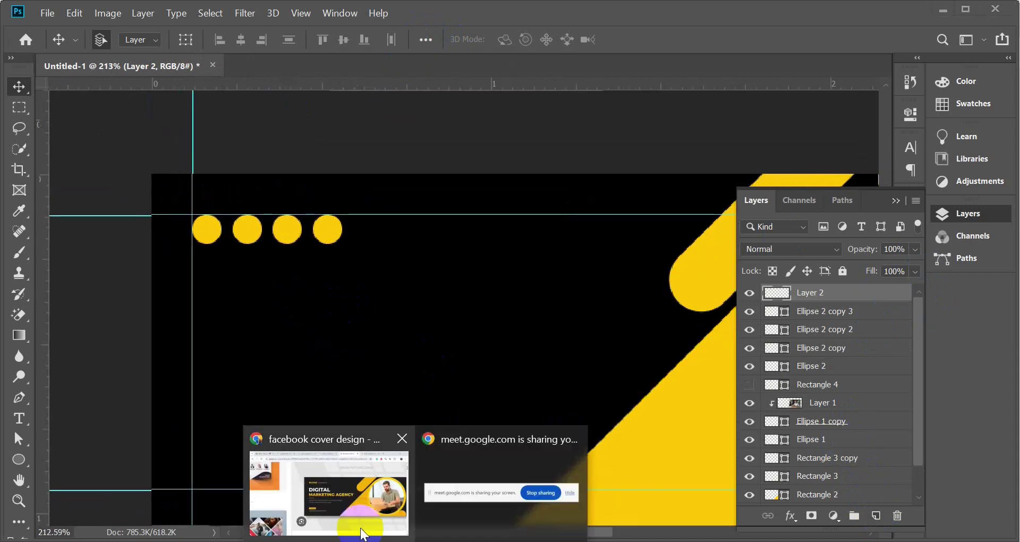
pyautogui.click(346, 505)
pyautogui.click(857, 15)
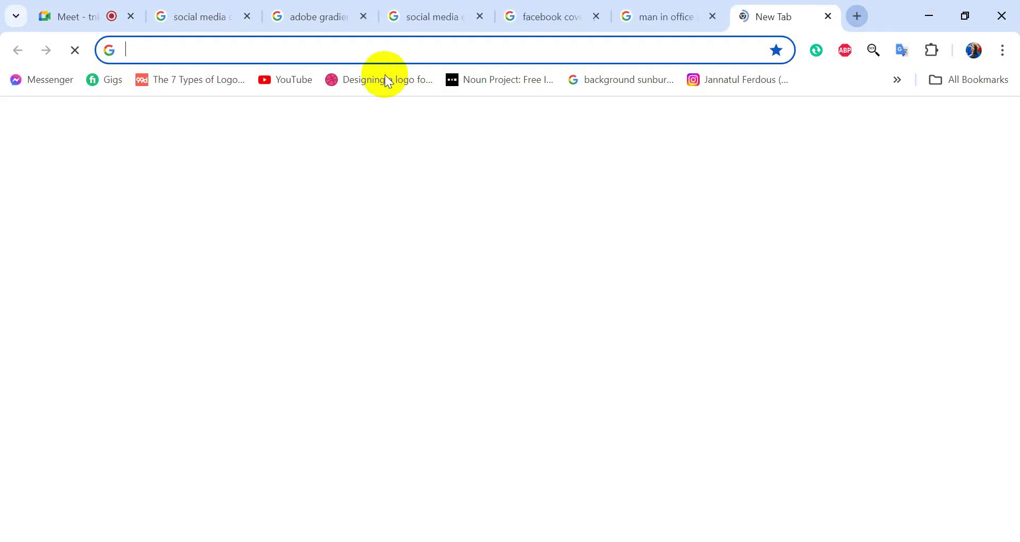
pyautogui.click(379, 50)
pyautogui.write('fla')
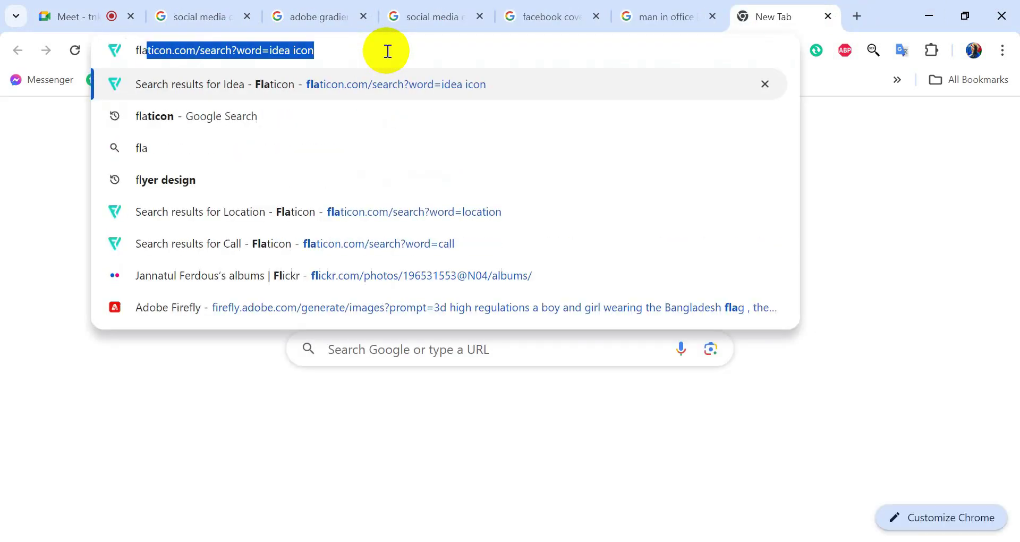
pyautogui.write('t icon')
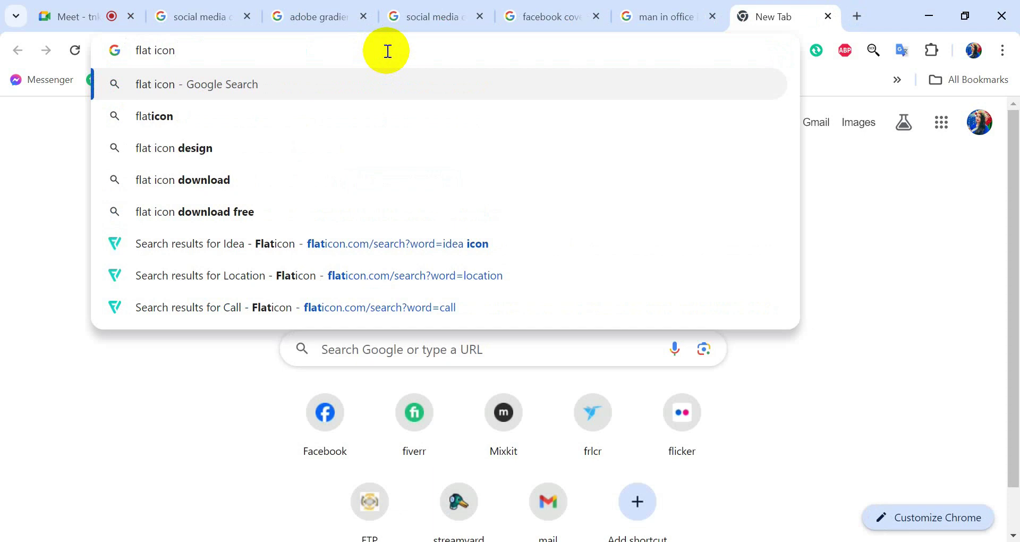
pyautogui.press('Return')
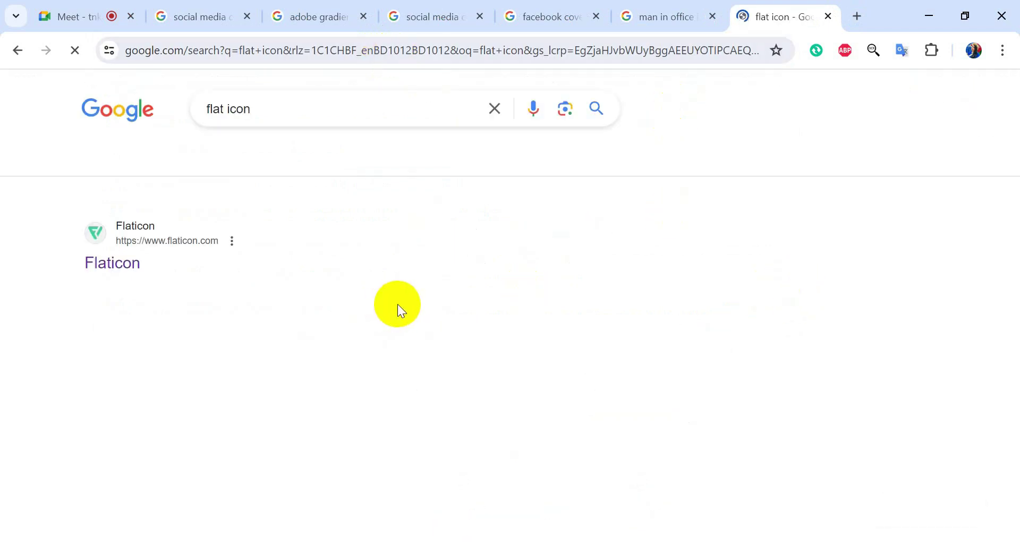
pyautogui.click(124, 303)
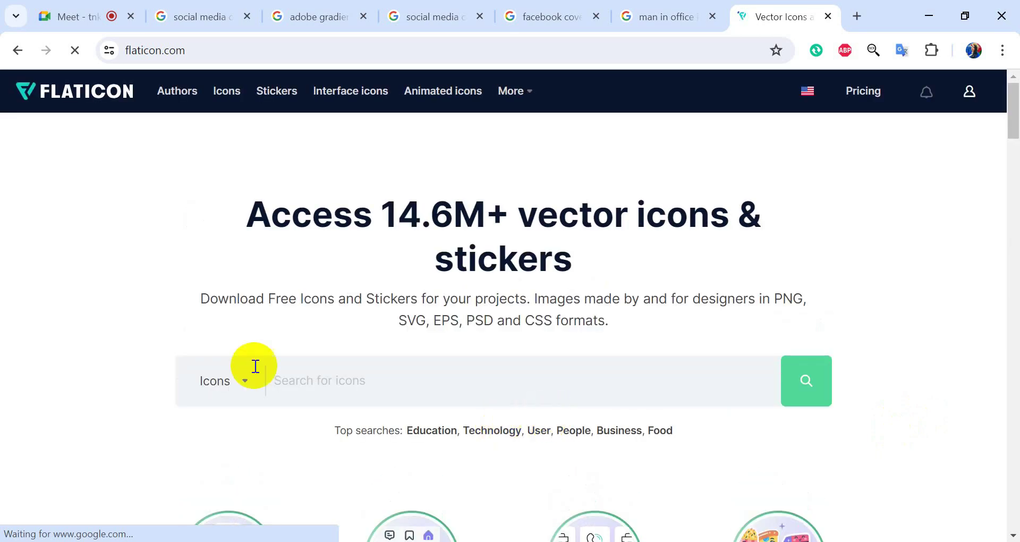
# - Search Flaticon for "call" icons and open the solid black handset icon in the first row of results
pyautogui.click(300, 330)
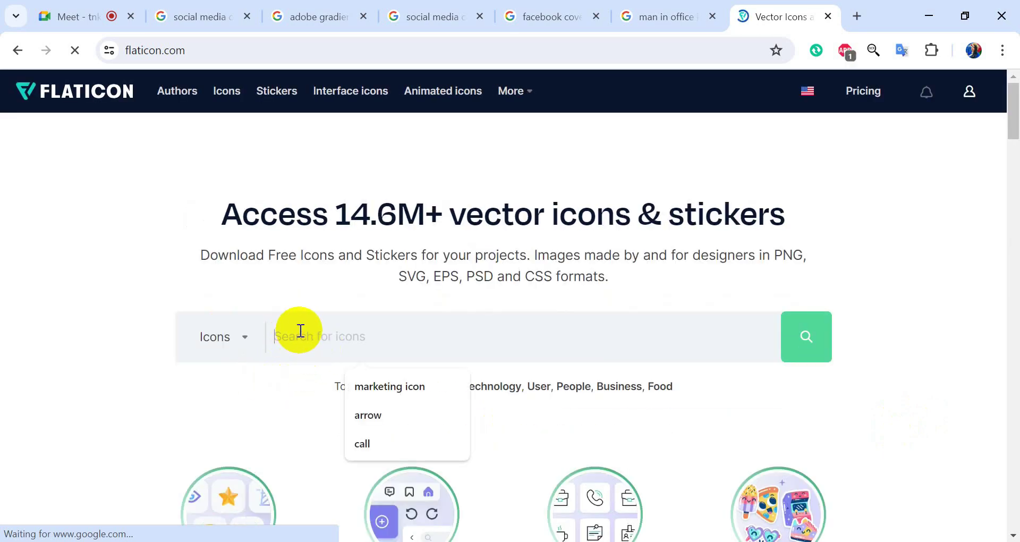
pyautogui.write('call')
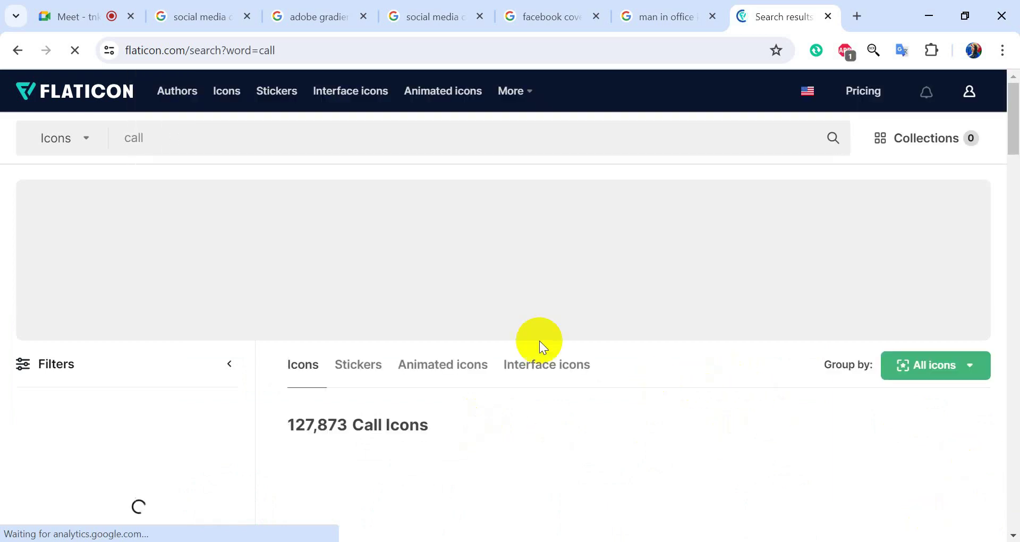
pyautogui.scroll(-5, 550, 352)
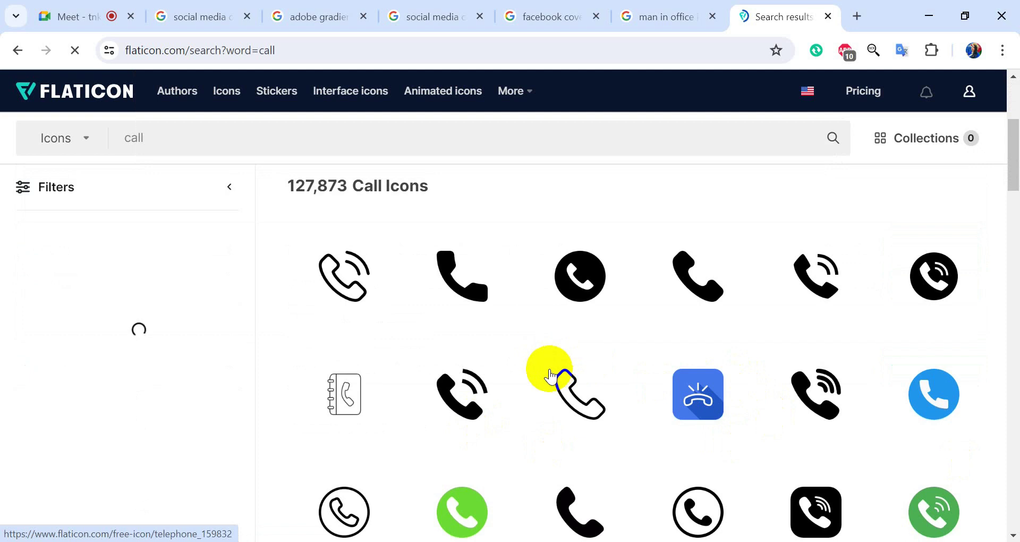
pyautogui.moveTo(444, 266)
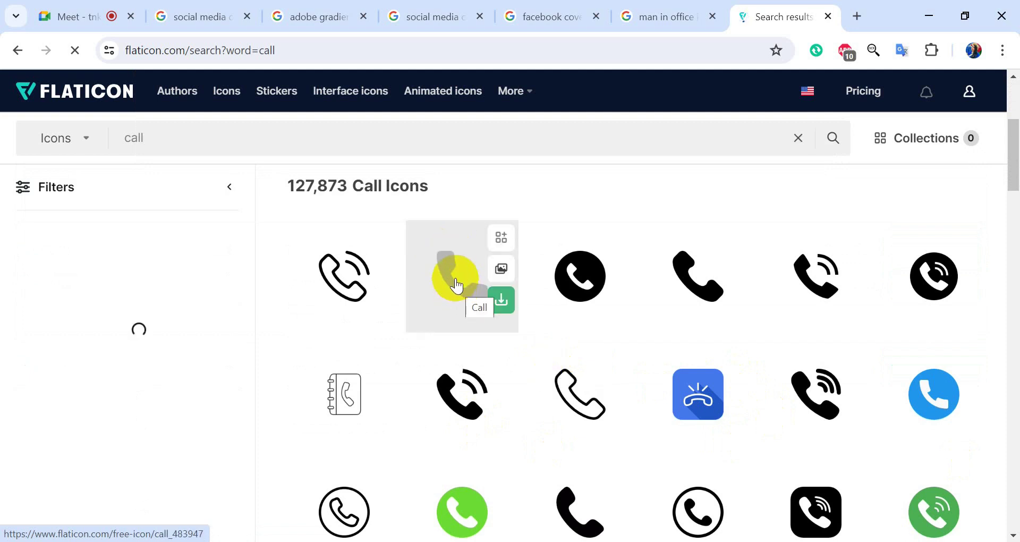
pyautogui.click(451, 261)
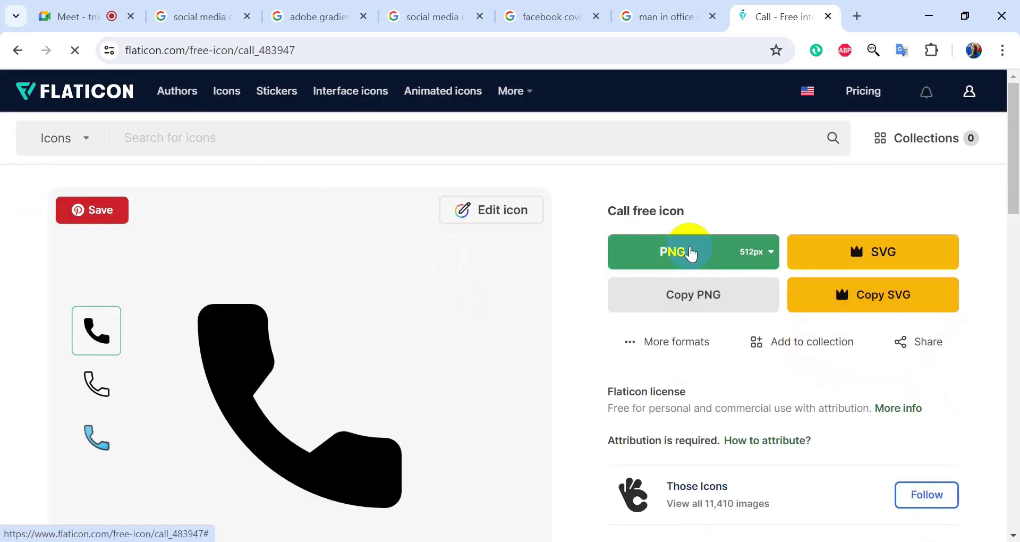
# - Download the call icon for free as a 512 px PNG and save it as call.png in the Downloads folder
pyautogui.click(679, 256)
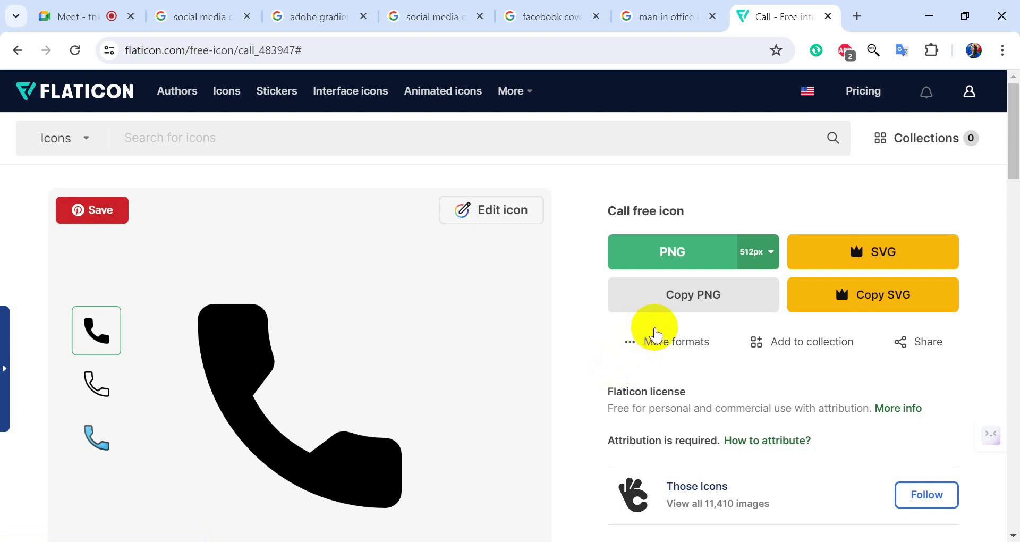
pyautogui.click(691, 250)
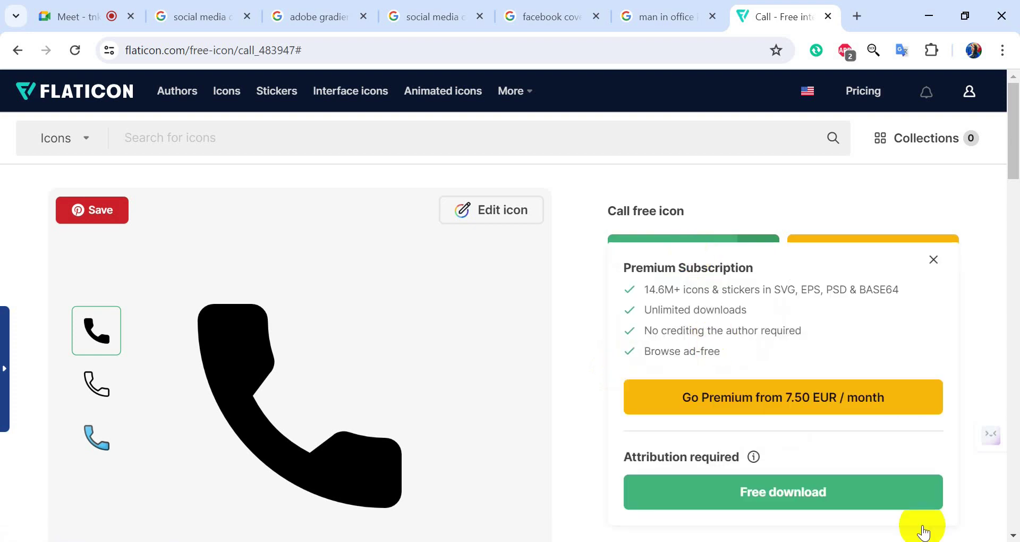
pyautogui.click(796, 494)
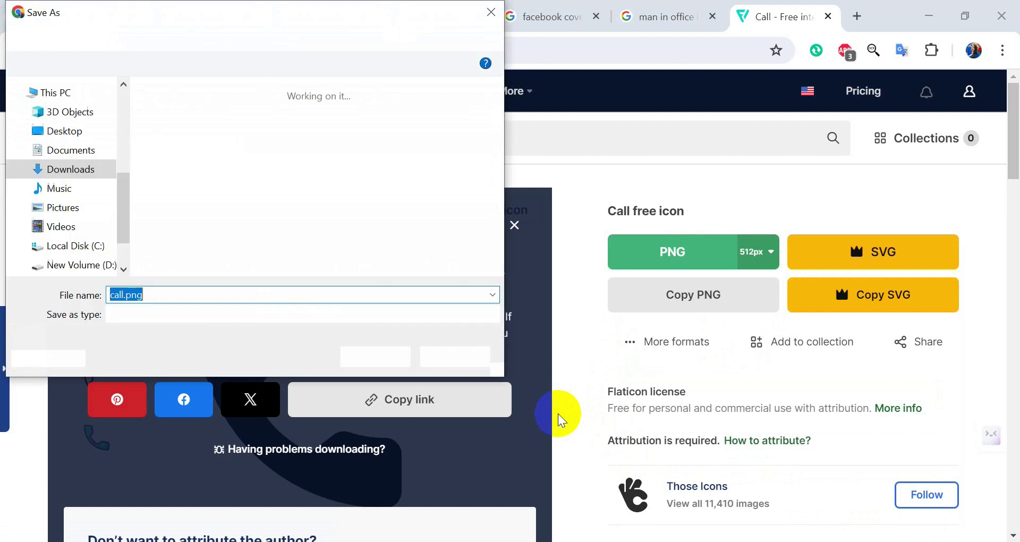
pyautogui.click(344, 365)
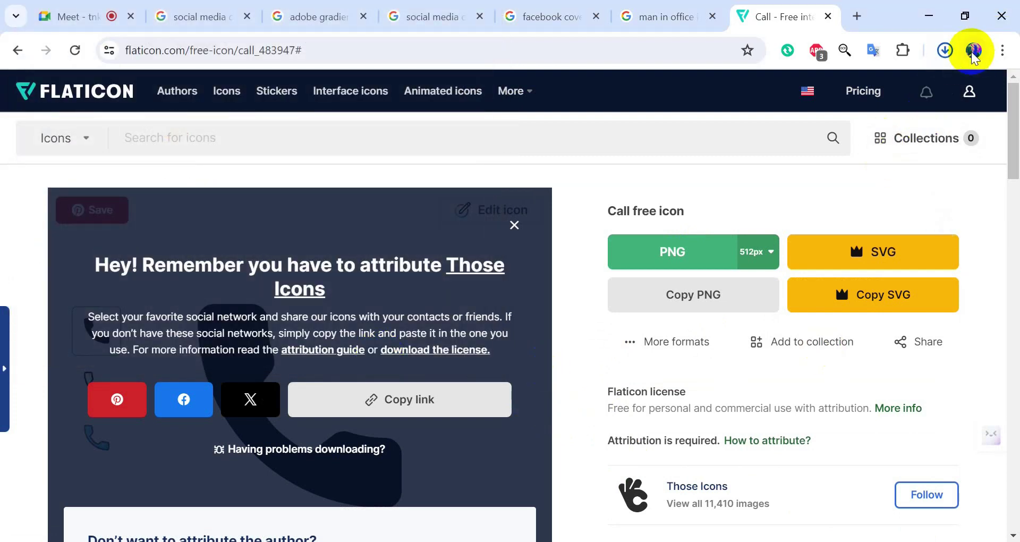
# - Place the downloaded call.png in the Photoshop cover, scale it to 1.16% and center it inside the first yellow circle
pyautogui.click(945, 50)
pyautogui.moveTo(797, 121); pyautogui.dragTo(343, 256)
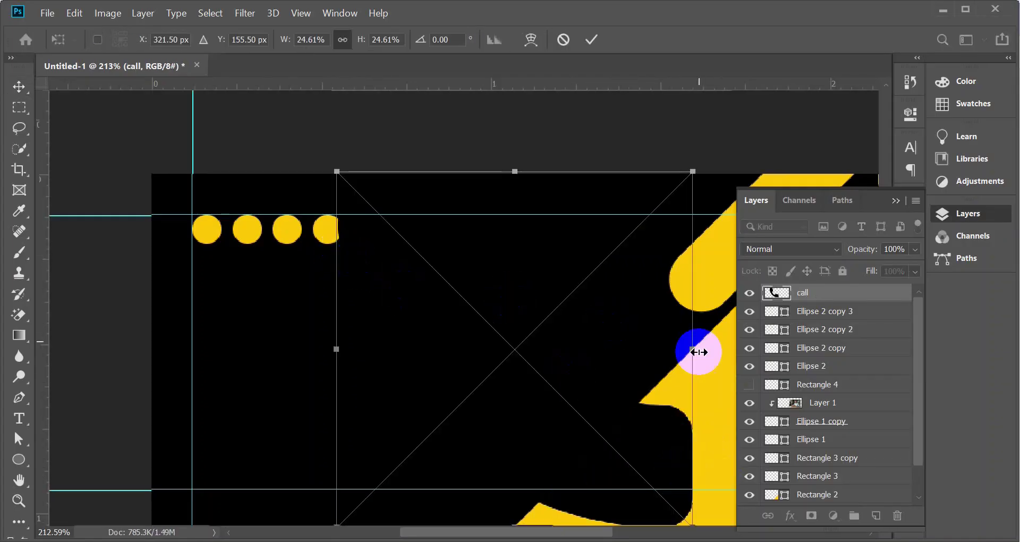
pyautogui.moveTo(693, 171); pyautogui.dragTo(542, 310)
pyautogui.moveTo(501, 346); pyautogui.dragTo(171, 195)
pyautogui.scroll(2, 156, 203)
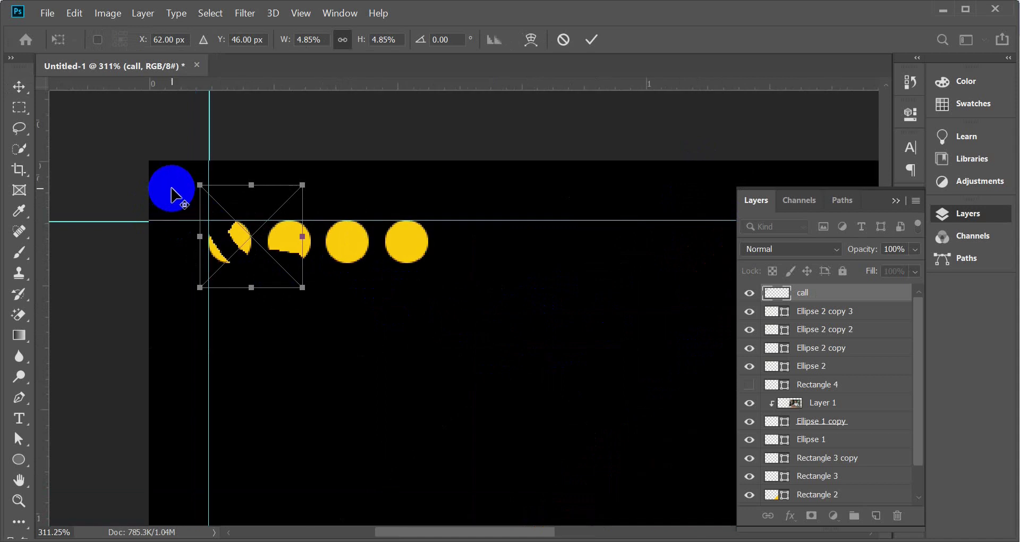
pyautogui.scroll(5, 342, 296)
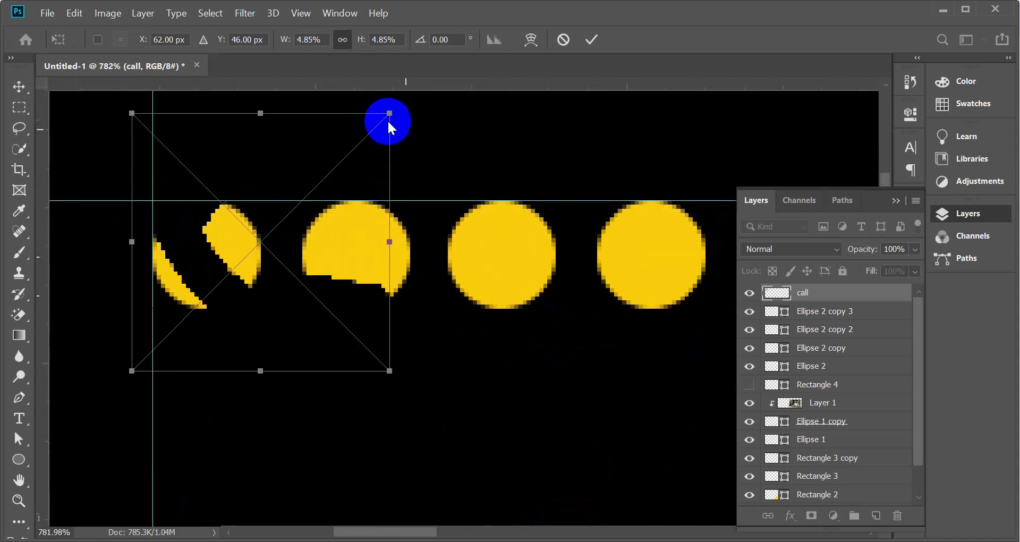
pyautogui.moveTo(350, 147); pyautogui.dragTo(205, 228)
pyautogui.moveTo(254, 206); pyautogui.dragTo(233, 224)
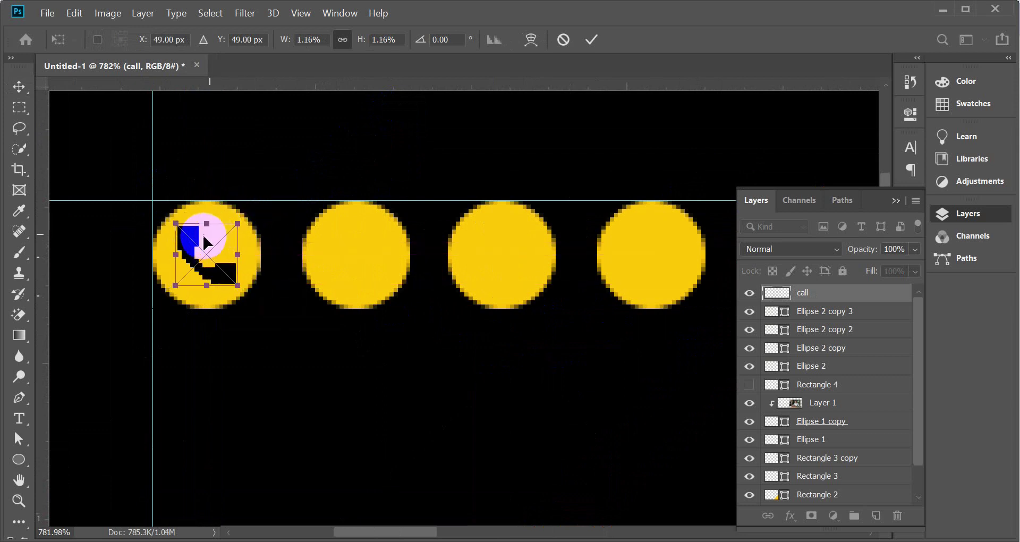
pyautogui.moveTo(194, 242); pyautogui.dragTo(193, 240)
pyautogui.click(591, 40)
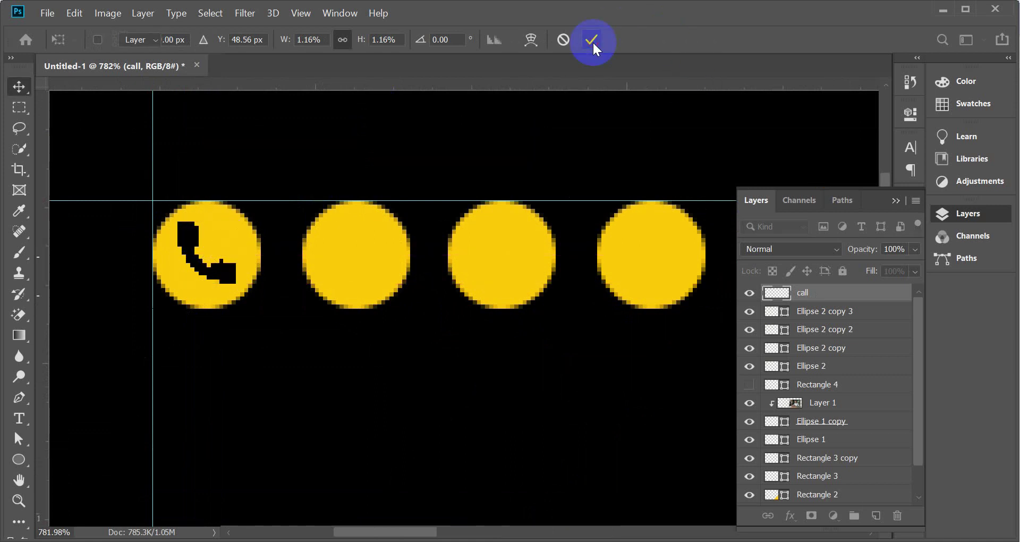
# - Add an empty layer above the call icon and open the icon folder on New Volume (D:) in File Explorer
pyautogui.click(876, 516)
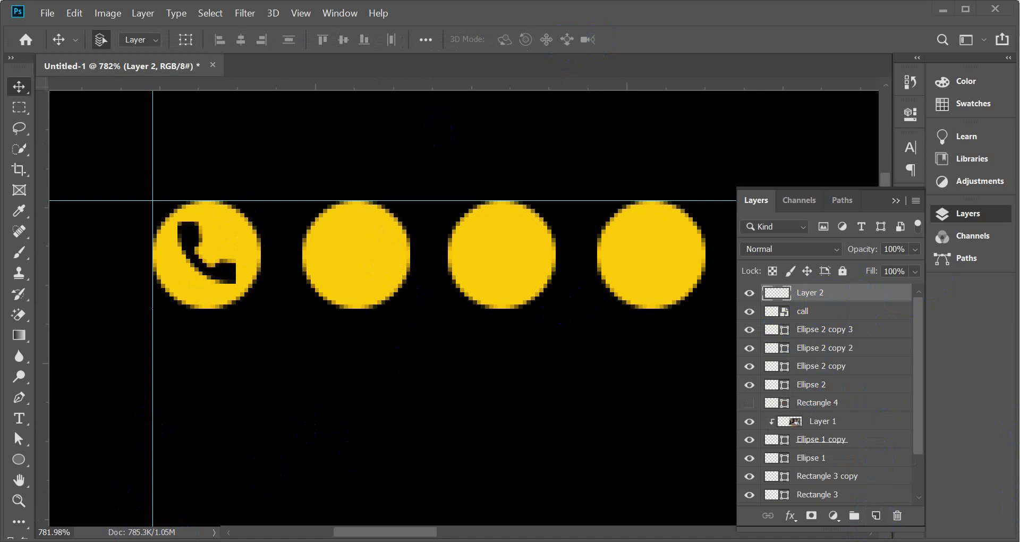
pyautogui.press('super+e')
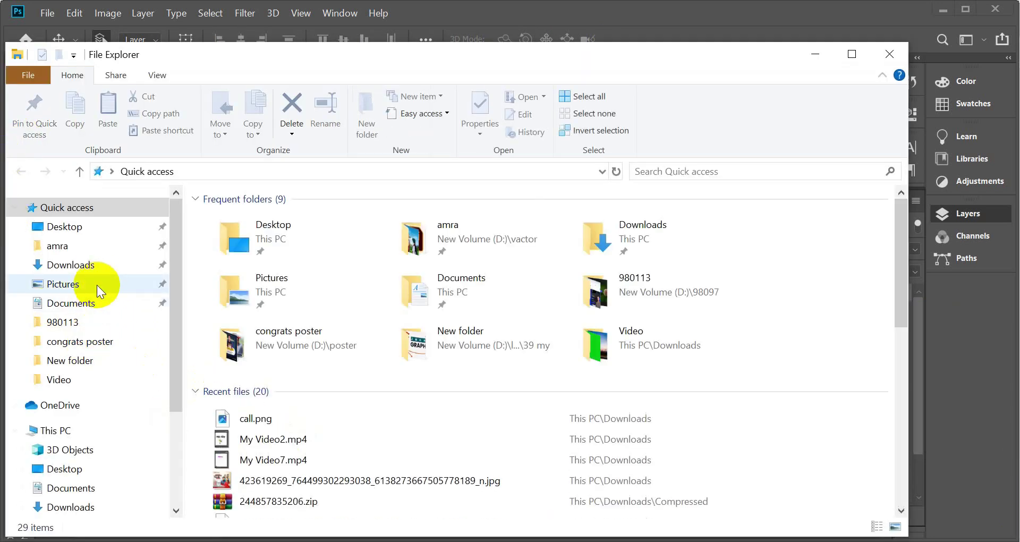
pyautogui.click(103, 266)
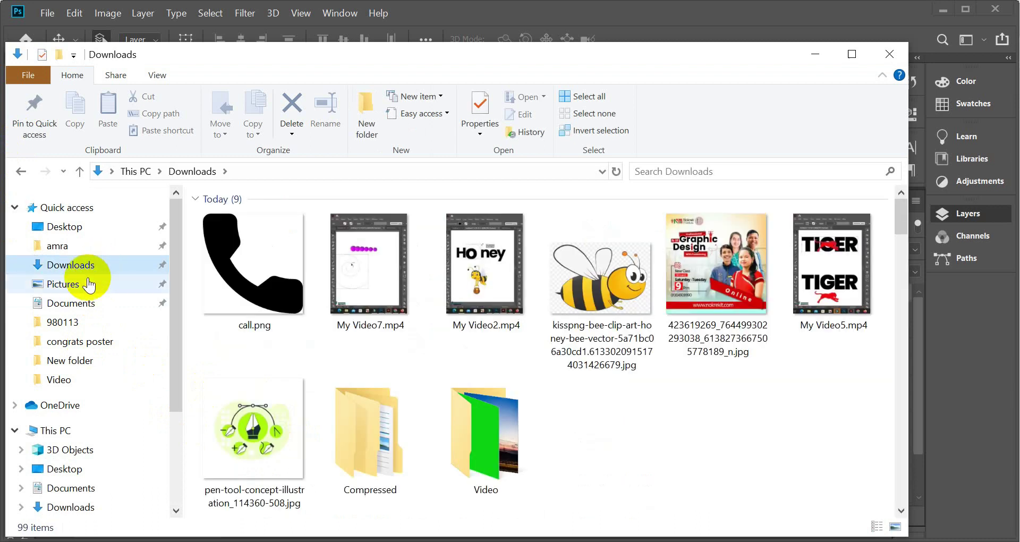
pyautogui.scroll(-3, 106, 434)
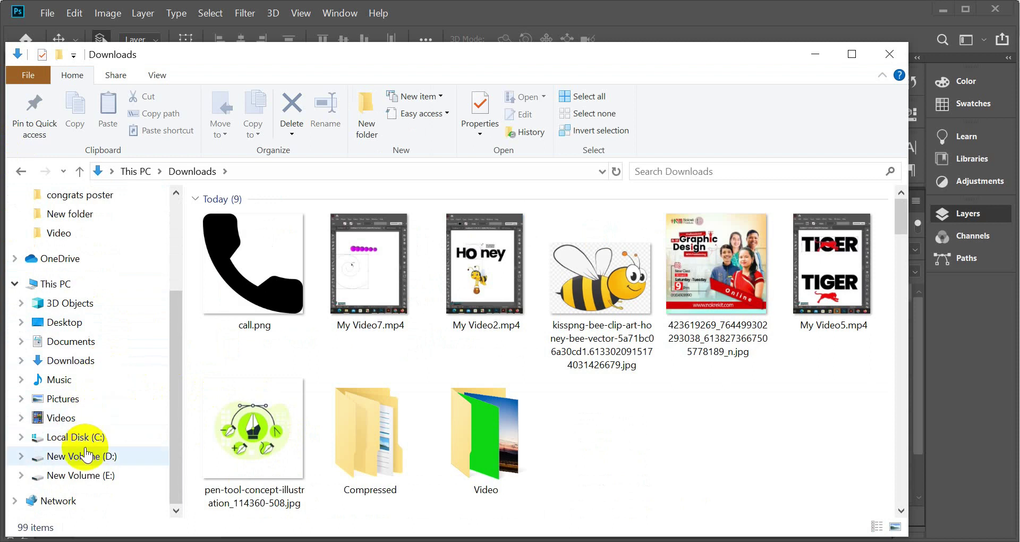
pyautogui.click(106, 459)
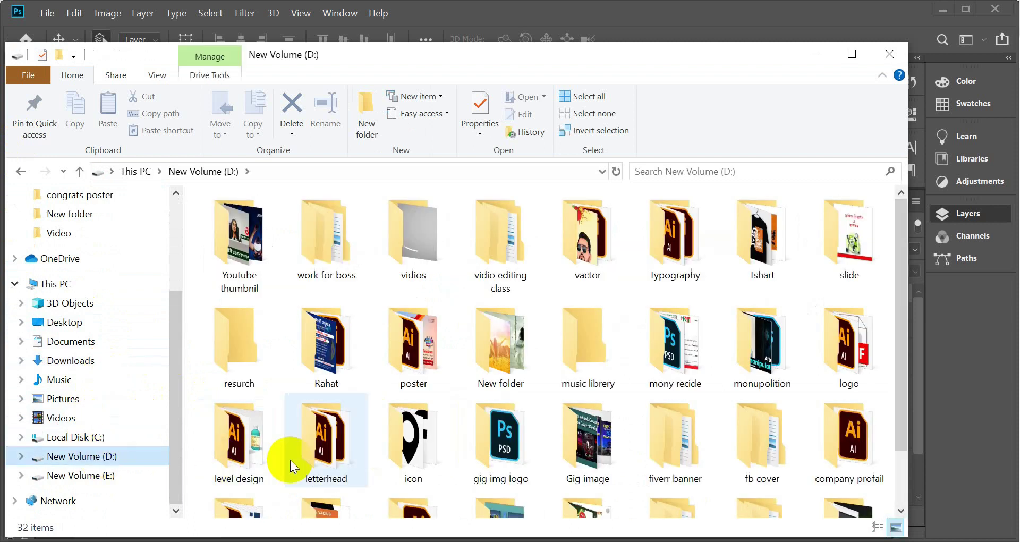
pyautogui.doubleClick(404, 442)
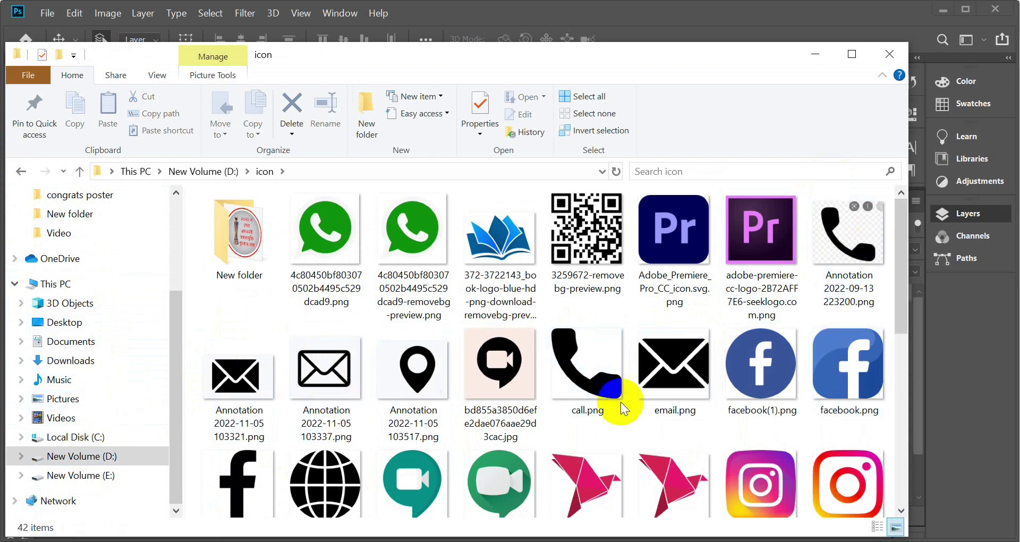
# - Place the black facebook-app-symbol "f" icon from the icon folder into the Photoshop cover
pyautogui.scroll(-2, 619, 410)
pyautogui.scroll(2, 493, 428)
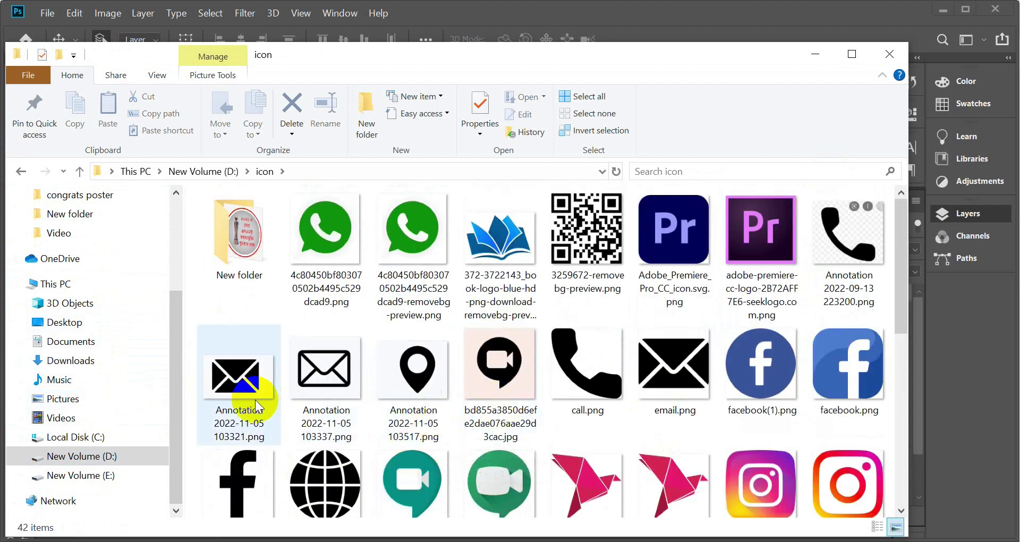
pyautogui.click(231, 376)
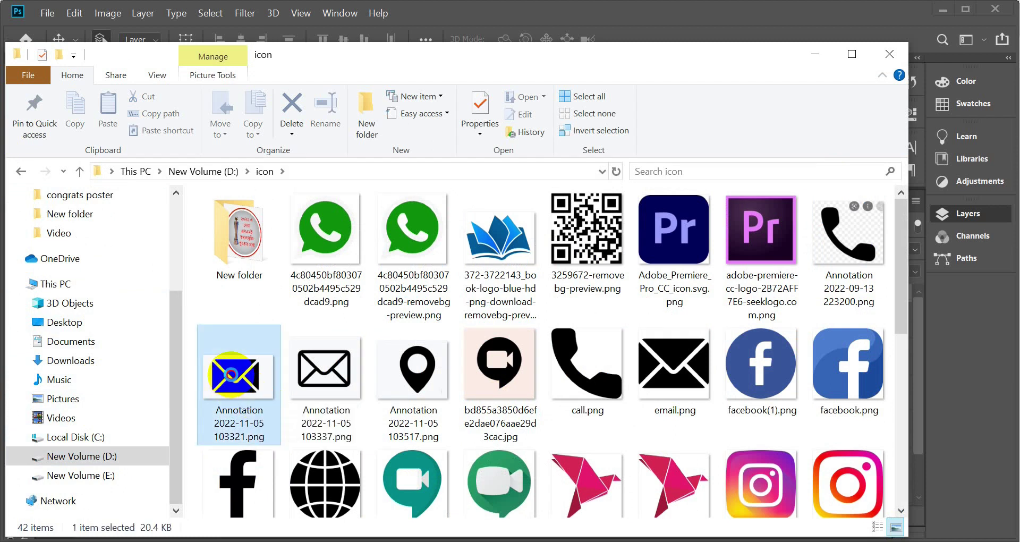
pyautogui.click(234, 475)
pyautogui.moveTo(335, 523); pyautogui.dragTo(353, 232)
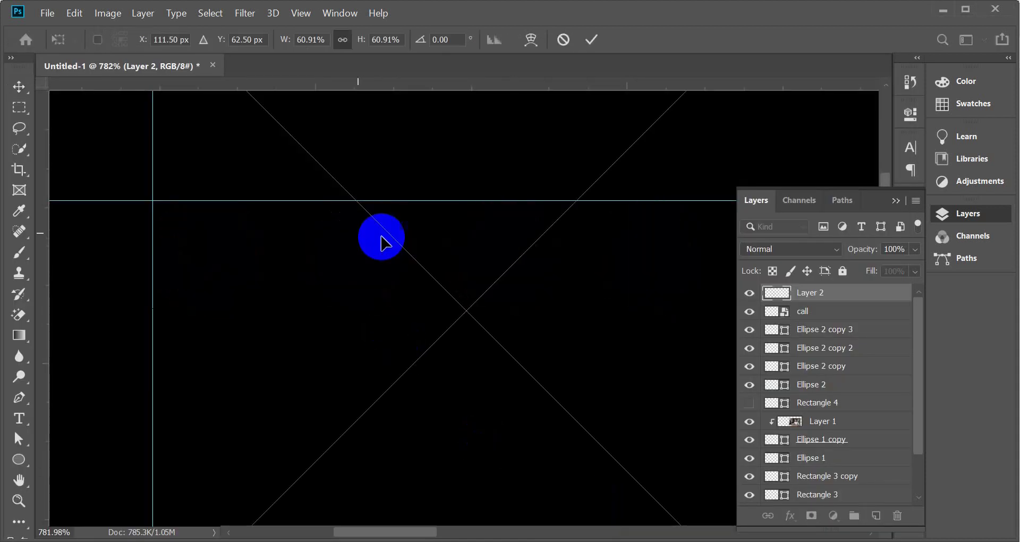
pyautogui.scroll(-6, 423, 239)
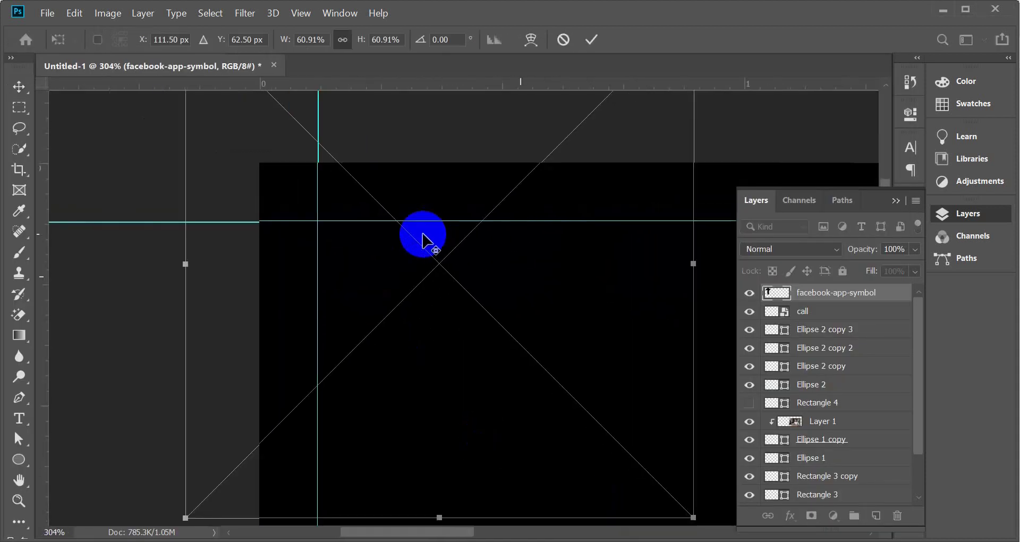
pyautogui.scroll(-1, 423, 237)
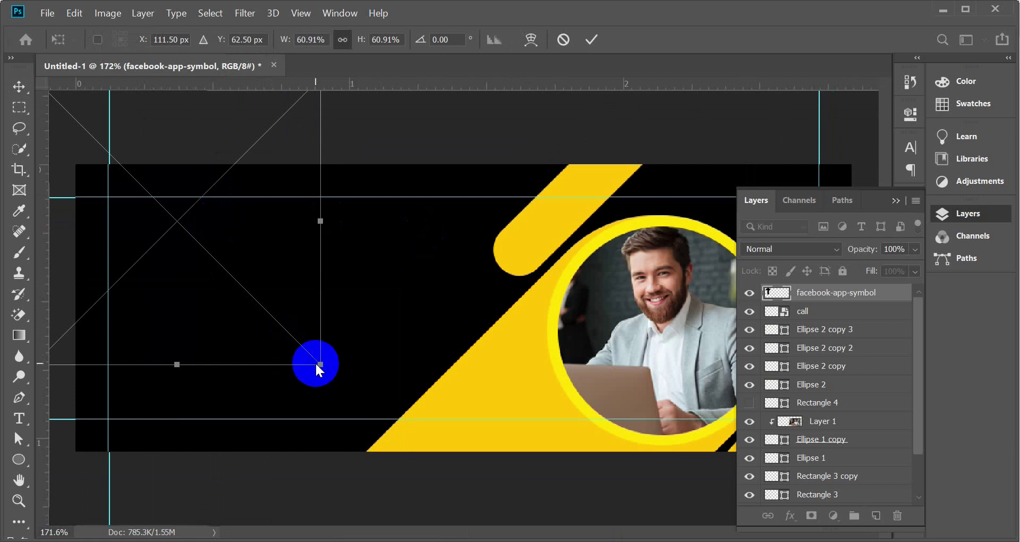
# - Scale the Facebook icon down to about 4% and center it inside the second yellow circle
pyautogui.moveTo(318, 363); pyautogui.dragTo(512, 390)
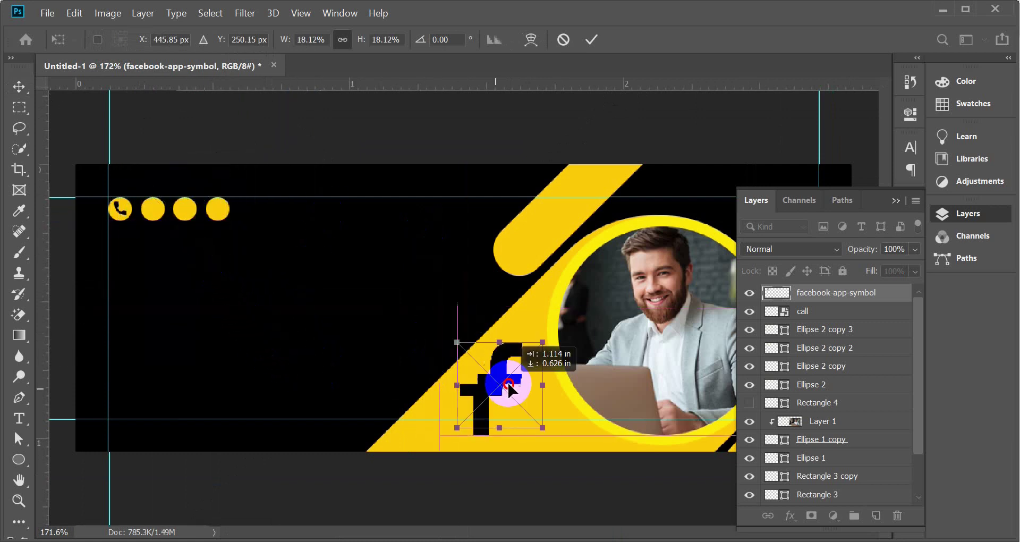
pyautogui.moveTo(543, 342); pyautogui.dragTo(146, 205)
pyautogui.scroll(3, 141, 194)
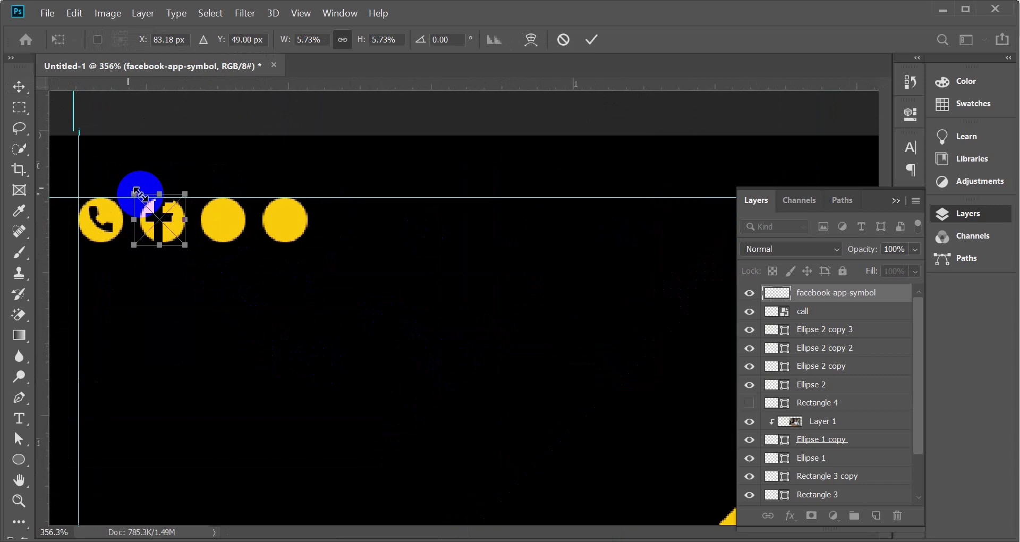
pyautogui.moveTo(200, 195); pyautogui.dragTo(191, 203)
pyautogui.moveTo(170, 233); pyautogui.dragTo(171, 237)
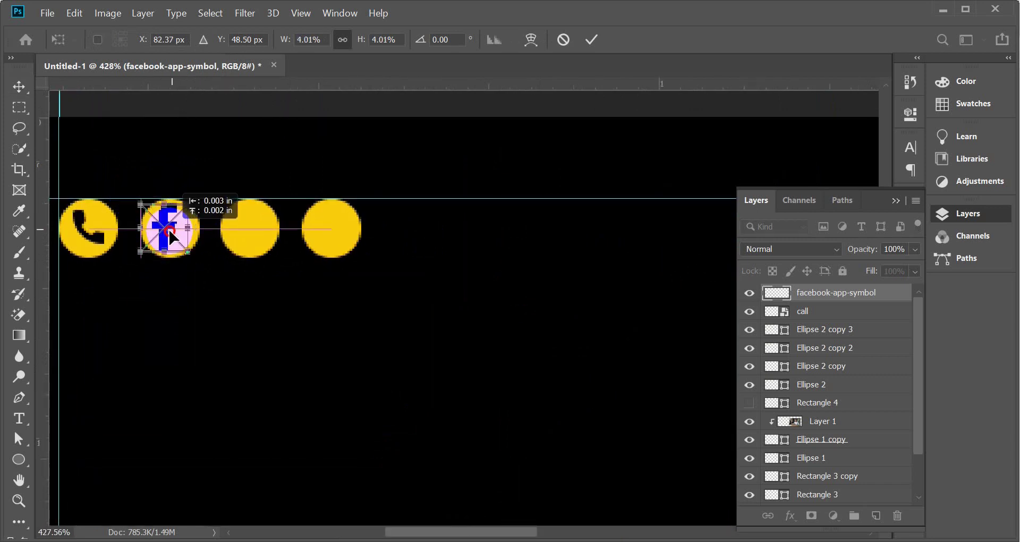
pyautogui.click(591, 40)
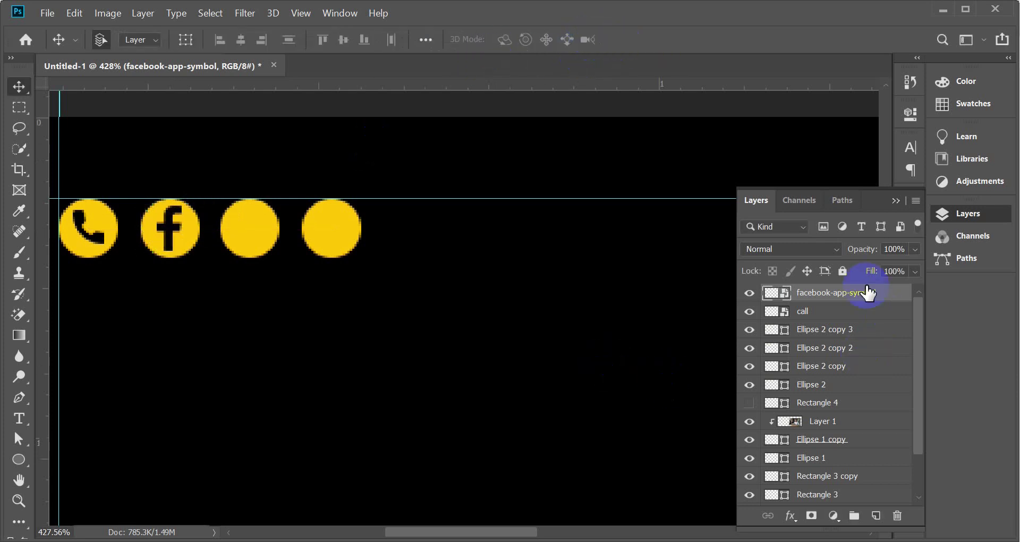
# - Add an empty layer above the Facebook icon and place the location pin image Annotation 2022-11-05 103517.png in the cover
pyautogui.click(876, 516)
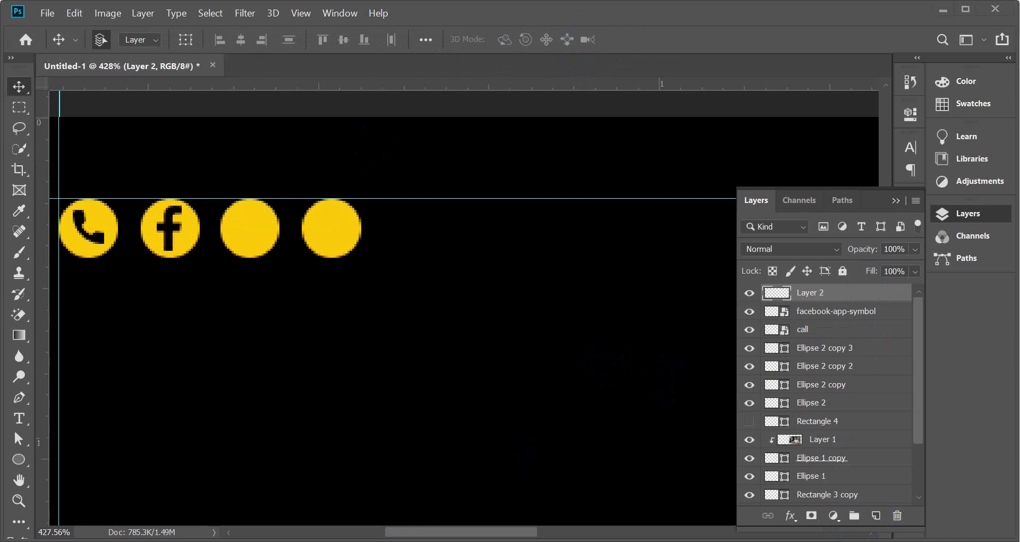
pyautogui.hotkey('alt', 'Tab')
pyautogui.moveTo(422, 369)
pyautogui.mouseDown()
pyautogui.moveTo(417, 528)
pyautogui.moveTo(580, 528)
pyautogui.moveTo(567, 537)
pyautogui.moveTo(421, 439)
pyautogui.moveTo(427, 429)
pyautogui.mouseUp()
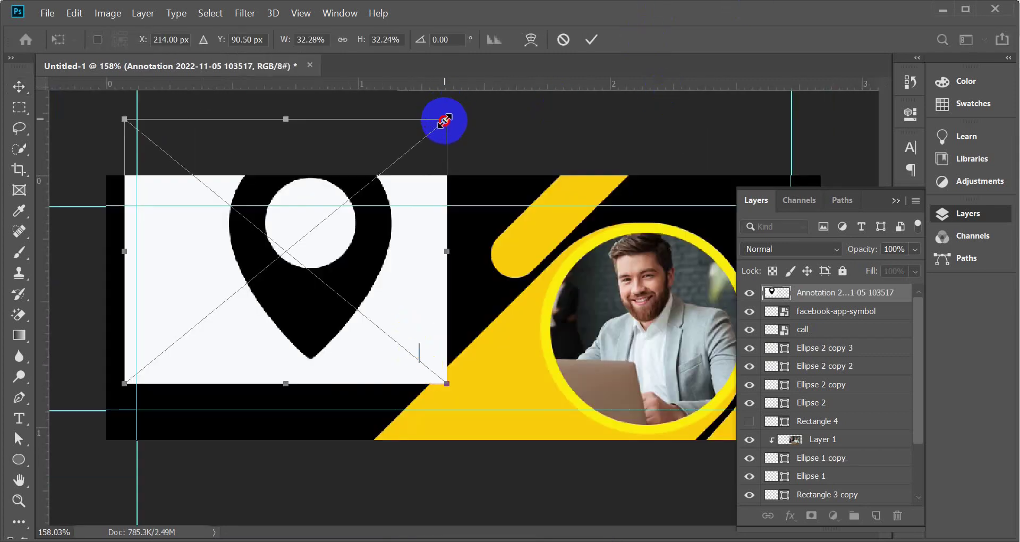
# - Scale the placed location pin image down to about 6.3% and position it over the yellow circles beside the Facebook icon
pyautogui.moveTo(445, 122)
pyautogui.mouseDown()
pyautogui.moveTo(404, 176)
pyautogui.moveTo(333, 212)
pyautogui.mouseUp()
pyautogui.moveTo(295, 260)
pyautogui.mouseDown()
pyautogui.moveTo(269, 234)
pyautogui.moveTo(223, 235)
pyautogui.mouseUp()
pyautogui.moveTo(265, 184); pyautogui.dragTo(244, 184)
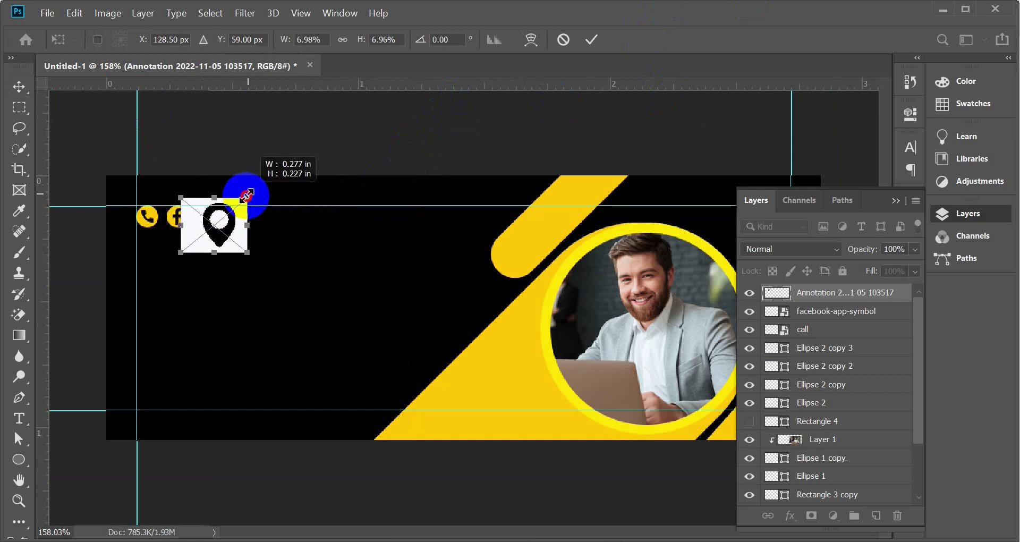
pyautogui.scroll(3, 241, 232)
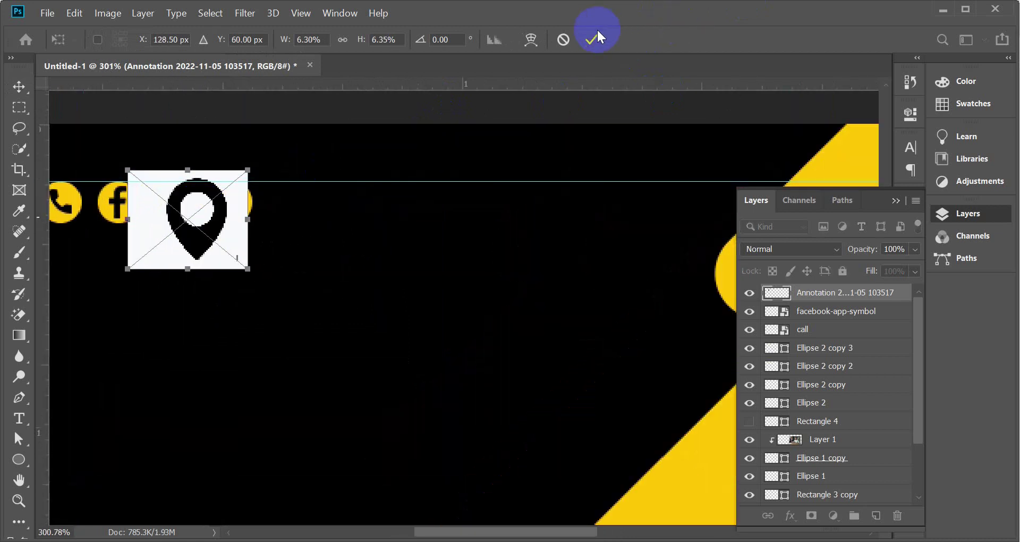
pyautogui.click(598, 38)
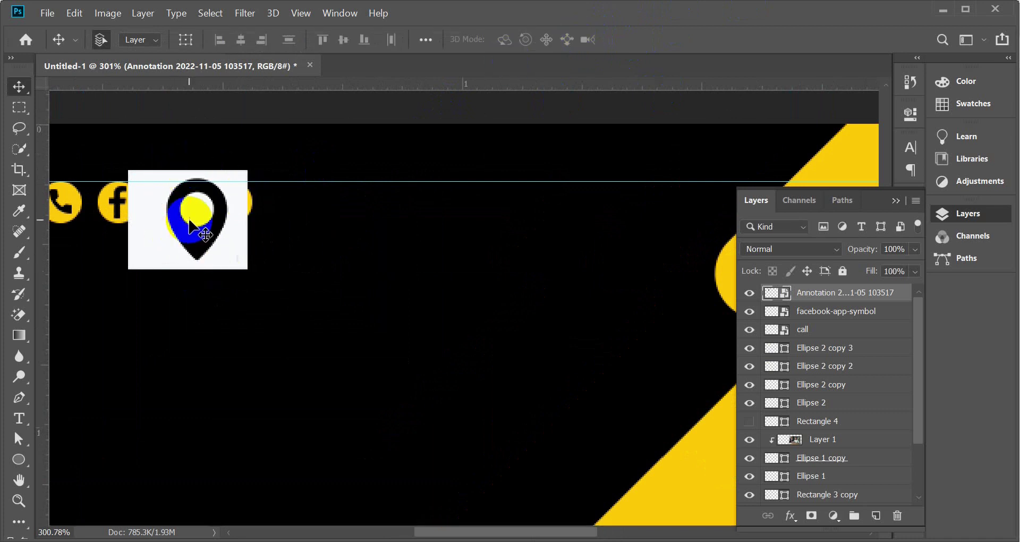
# - Rasterize the location pin image and remove its white background with the Magic Eraser
pyautogui.moveTo(18, 318); pyautogui.dragTo(86, 353)
pyautogui.click(159, 219)
pyautogui.click(537, 241)
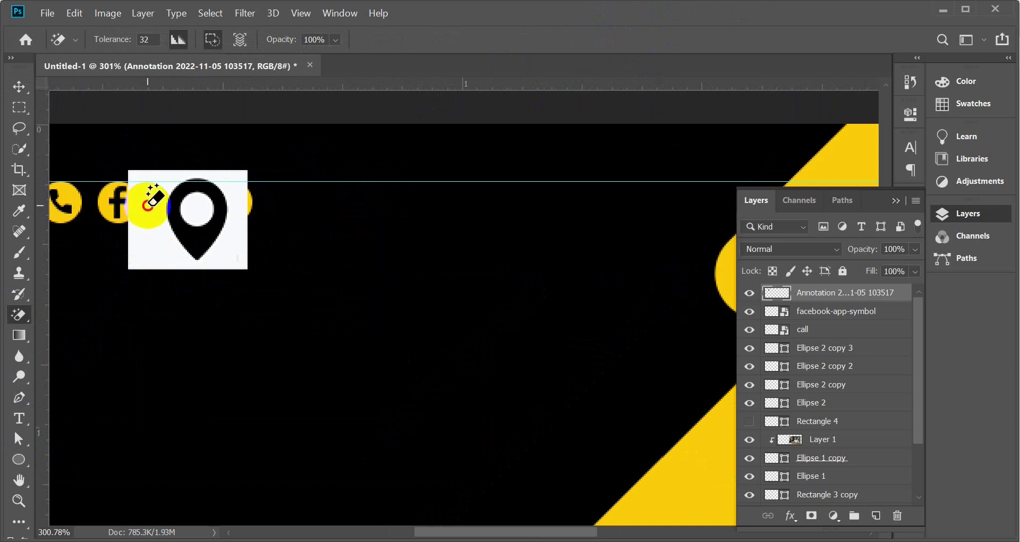
pyautogui.click(148, 205)
# - Scale the location pin down and center it inside the third yellow circle
pyautogui.click(19, 86)
pyautogui.moveTo(175, 226); pyautogui.dragTo(221, 332)
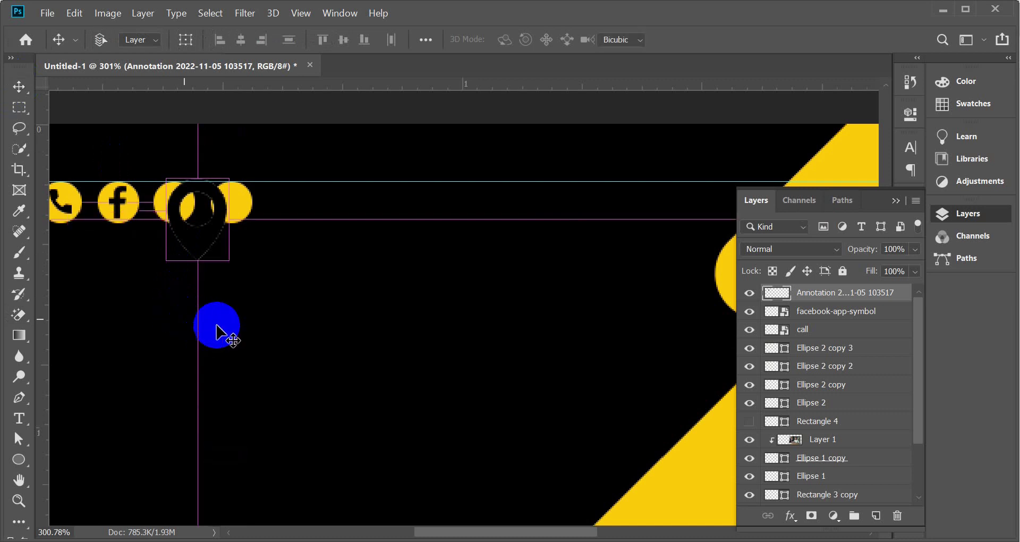
pyautogui.hotkey('ctrl', 't')
pyautogui.moveTo(228, 260); pyautogui.dragTo(199, 219)
pyautogui.moveTo(180, 207)
pyautogui.mouseDown()
pyautogui.moveTo(186, 215)
pyautogui.moveTo(169, 207)
pyautogui.moveTo(179, 215)
pyautogui.mouseUp()
pyautogui.click(712, 39)
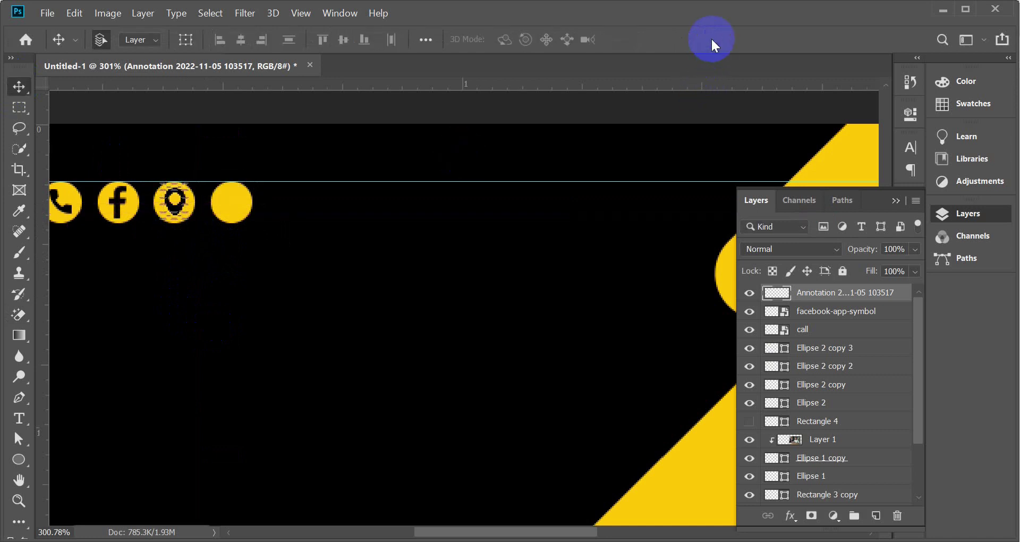
# - Place Annotation 2022-11-05 103321.png from the icon folder into the cover and scale the envelope image to about 19%
pyautogui.click(877, 515)
pyautogui.hotkey('alt', 'Tab')
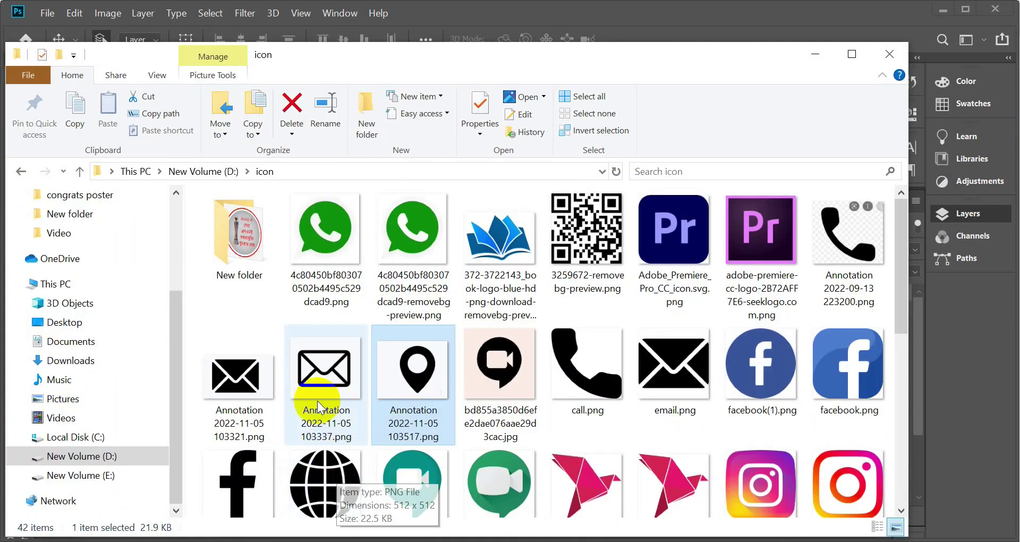
pyautogui.click(248, 376)
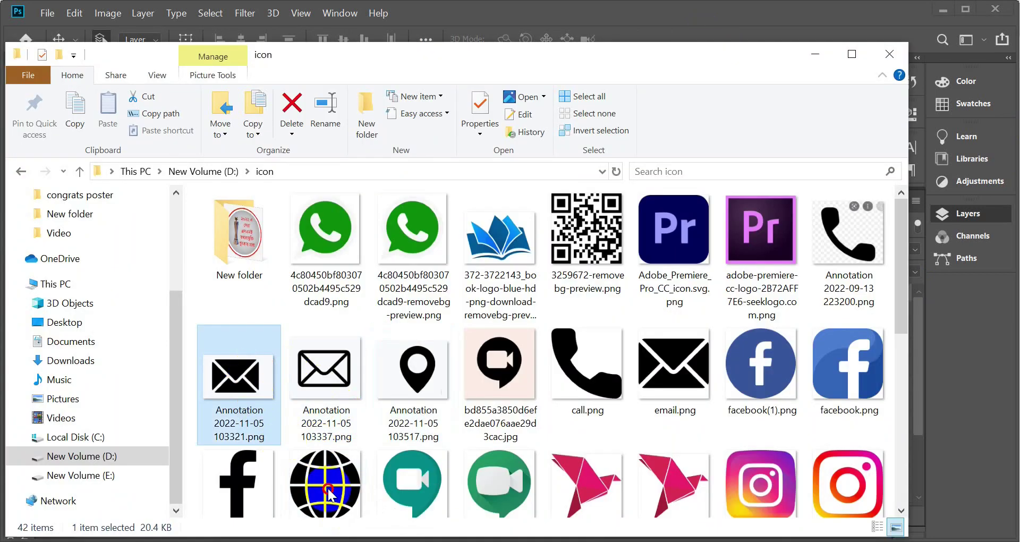
pyautogui.moveTo(325, 484); pyautogui.dragTo(245, 250)
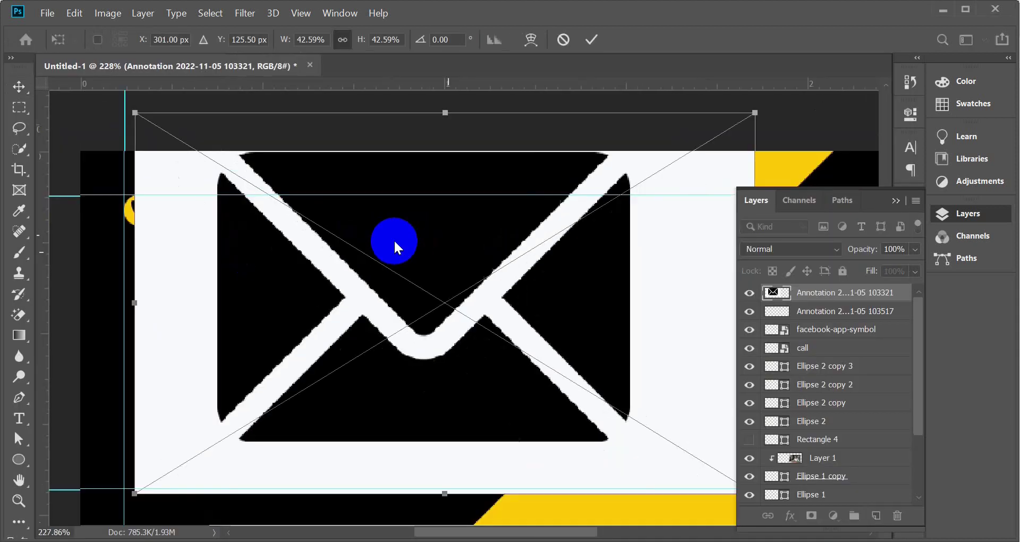
pyautogui.moveTo(135, 112); pyautogui.dragTo(266, 289)
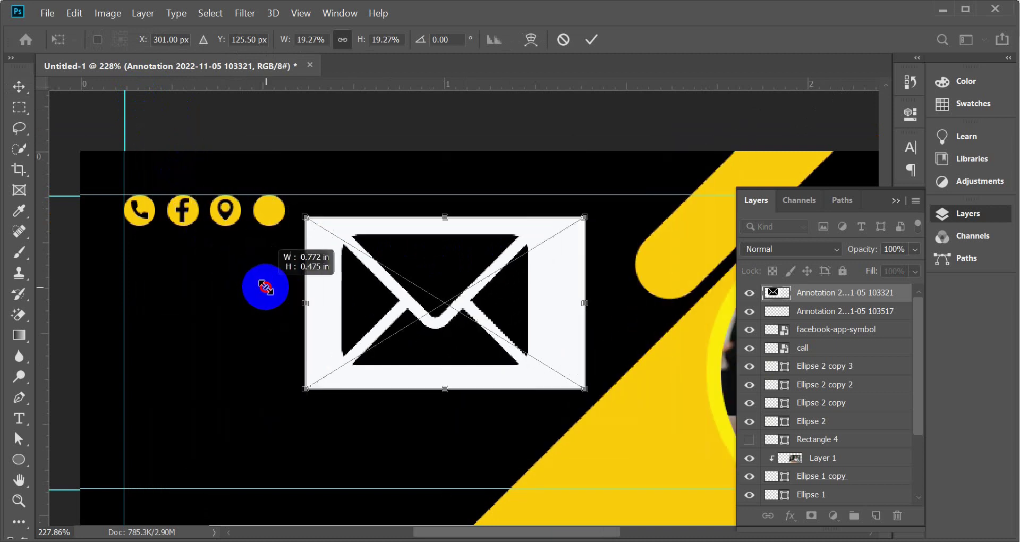
pyautogui.click(590, 41)
# - Rasterize the envelope image and remove its white background with the Magic Eraser
pyautogui.rightClick(19, 315)
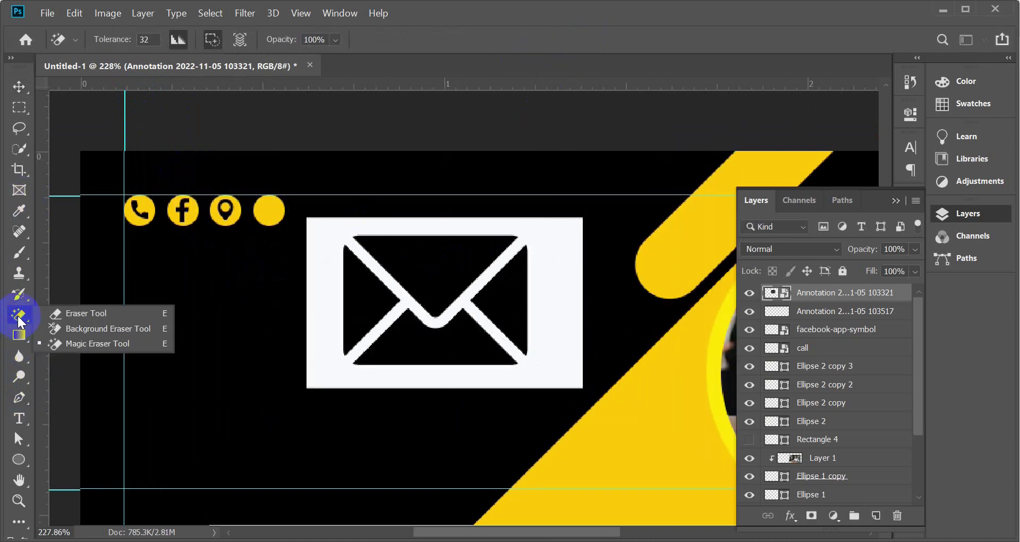
pyautogui.click(105, 350)
pyautogui.click(332, 259)
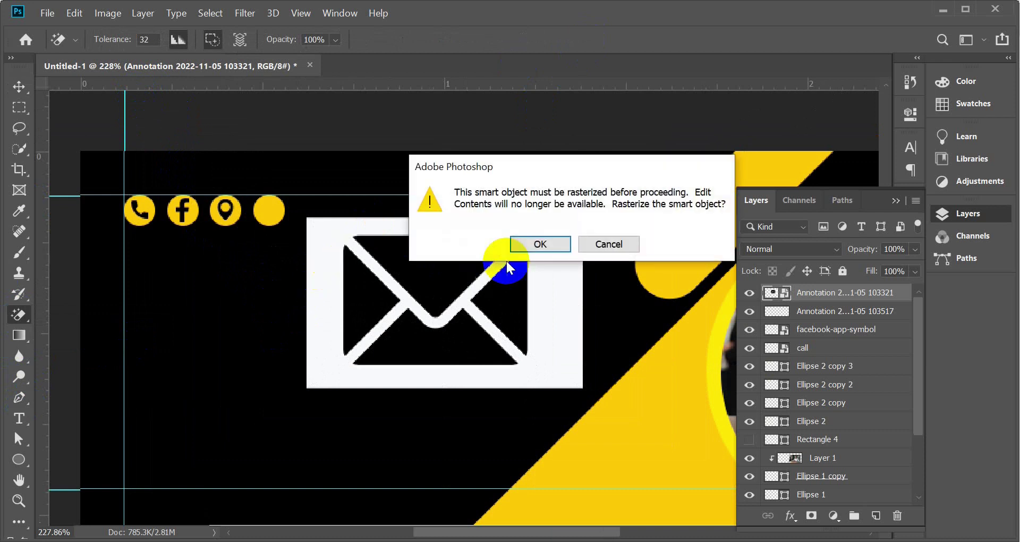
pyautogui.click(540, 244)
pyautogui.click(335, 236)
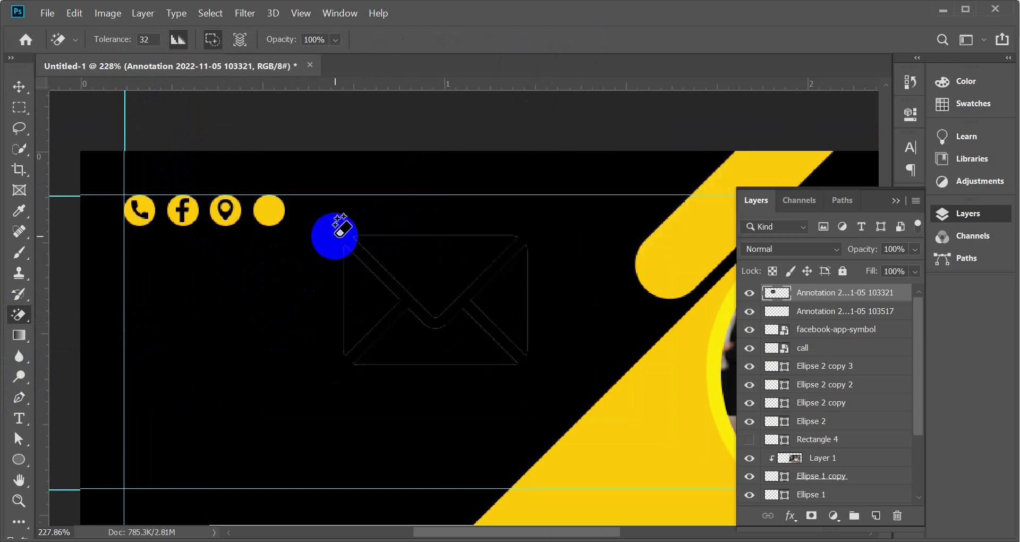
# - Scale the envelope icon to about 12.6% and center it inside the fourth yellow circle
pyautogui.press('v')
pyautogui.click(386, 289)
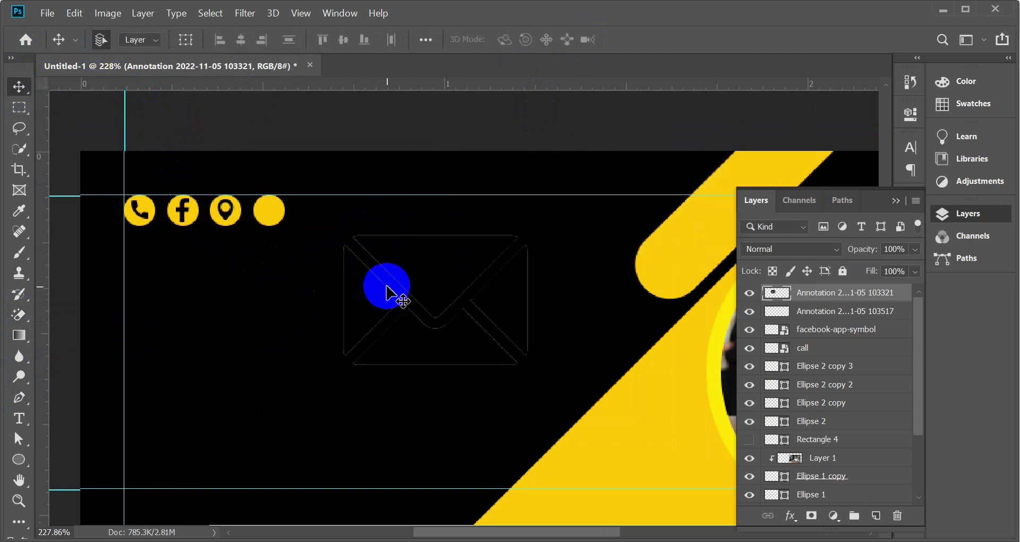
pyautogui.hotkey('ctrl', 't')
pyautogui.moveTo(528, 366); pyautogui.dragTo(255, 186)
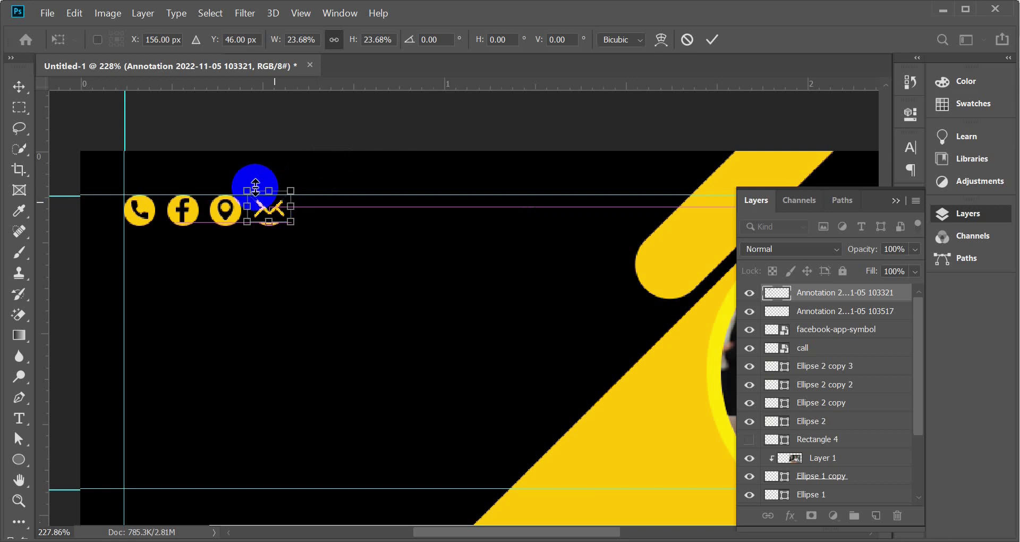
pyautogui.scroll(6, 256, 186)
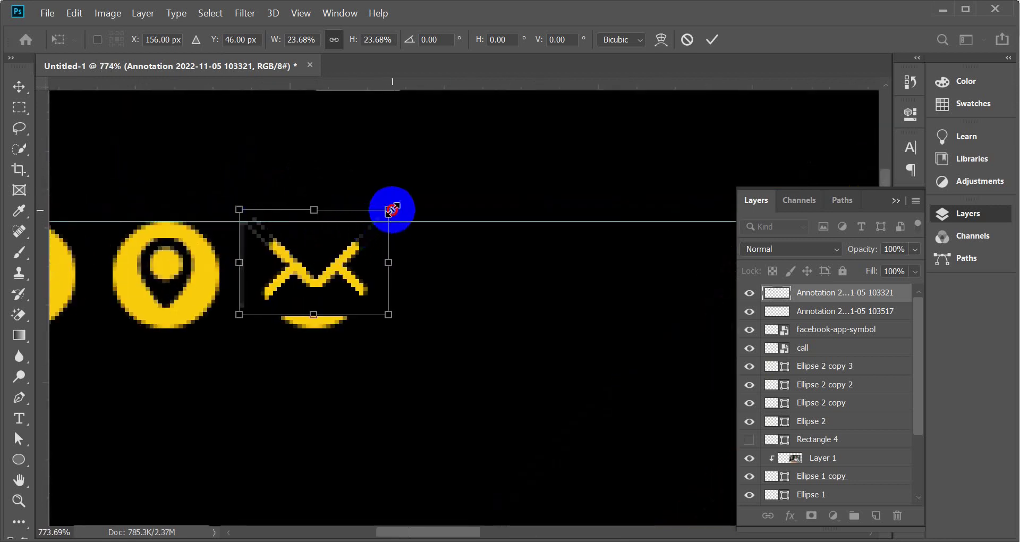
pyautogui.moveTo(391, 209); pyautogui.dragTo(342, 229)
pyautogui.moveTo(313, 265)
pyautogui.mouseDown()
pyautogui.moveTo(300, 273)
pyautogui.moveTo(315, 279)
pyautogui.mouseUp()
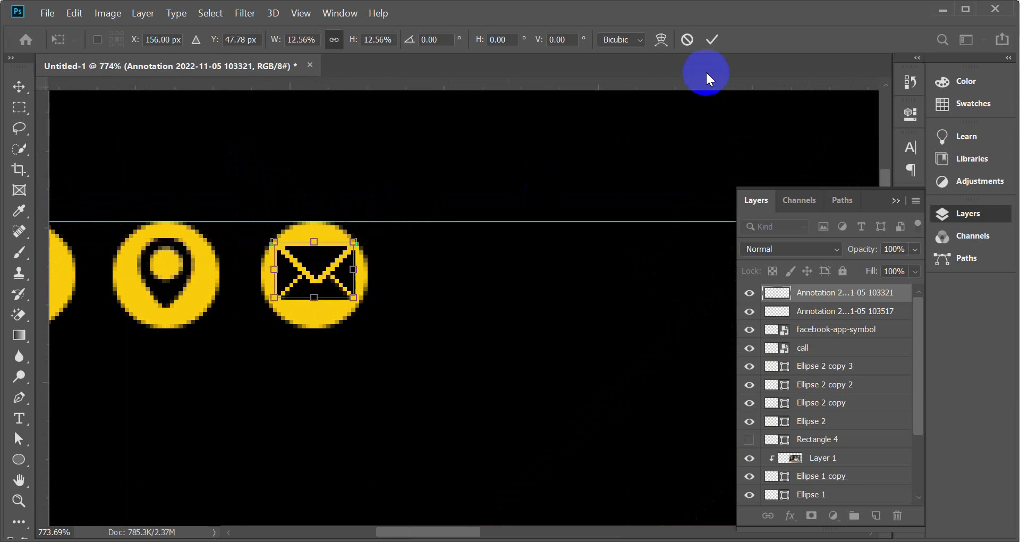
pyautogui.click(713, 37)
# - Add a new empty layer above the envelope icon layer
pyautogui.scroll(-5, 359, 330)
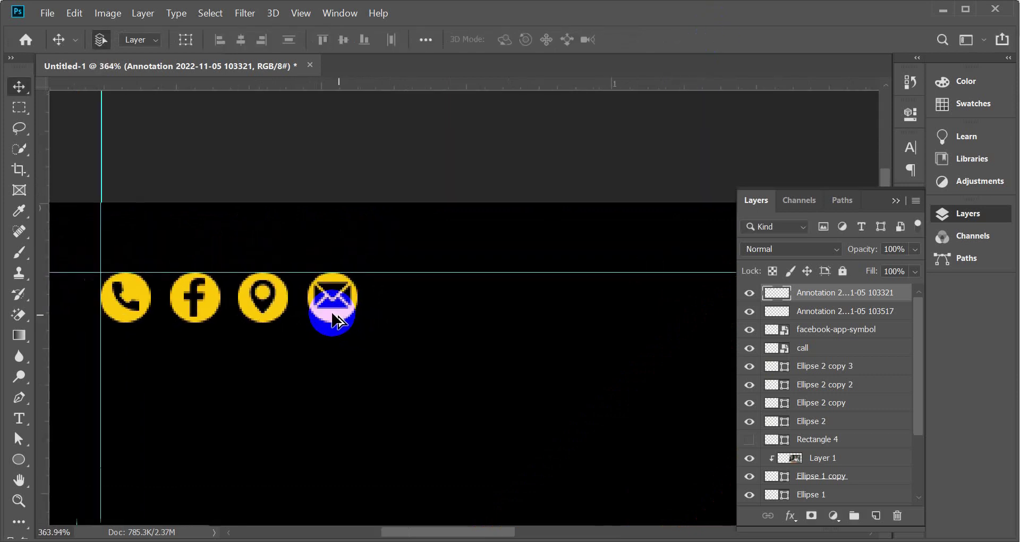
pyautogui.scroll(-5, 332, 317)
pyautogui.moveTo(535, 275)
pyautogui.mouseDown()
pyautogui.moveTo(403, 338)
pyautogui.moveTo(330, 350)
pyautogui.mouseUp()
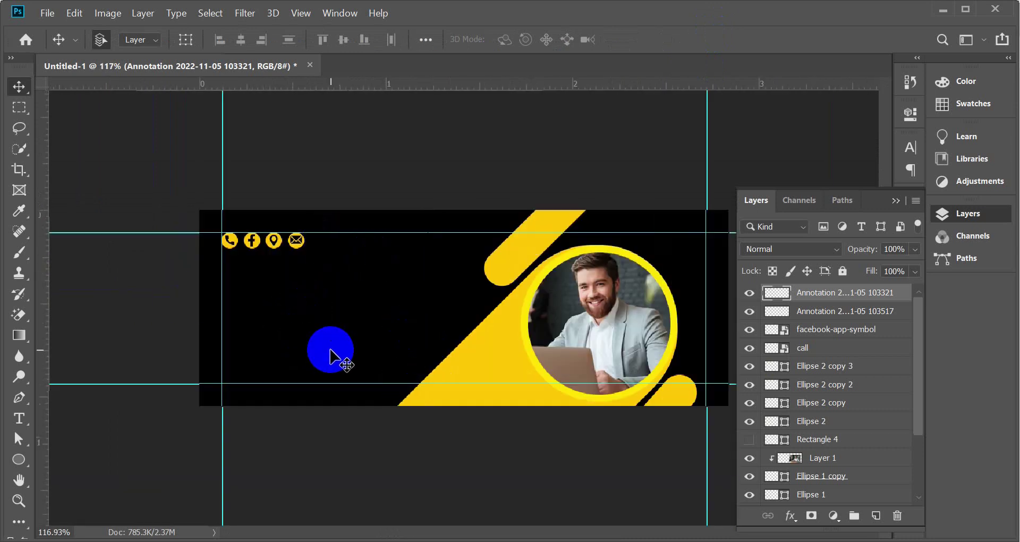
pyautogui.click(877, 515)
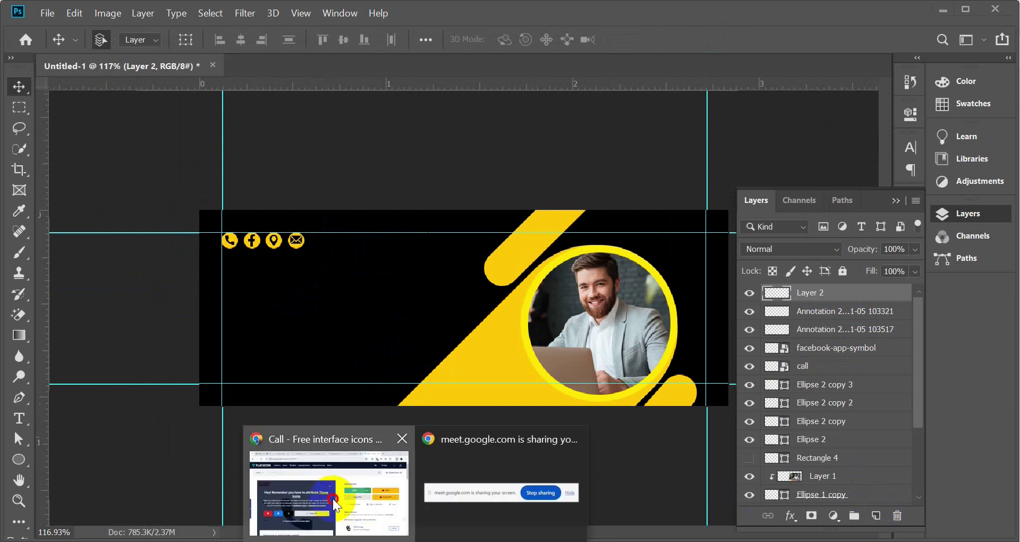
# - Check the reference Facebook cover in Chrome and add the headline text "Digital" to the Photoshop cover beside the icon row
pyautogui.click(333, 498)
pyautogui.click(435, 18)
pyautogui.click(553, 12)
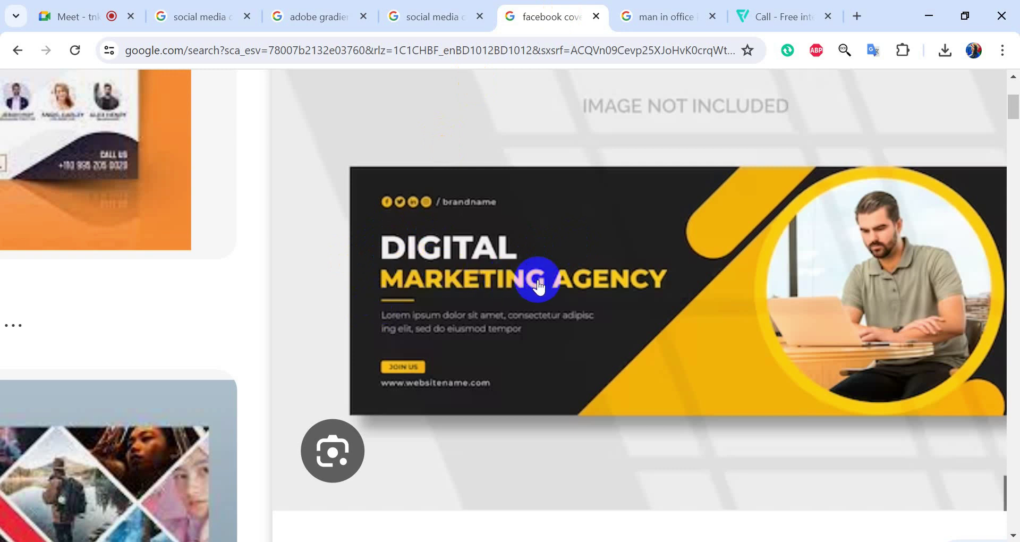
pyautogui.hotkey('alt', 'Tab')
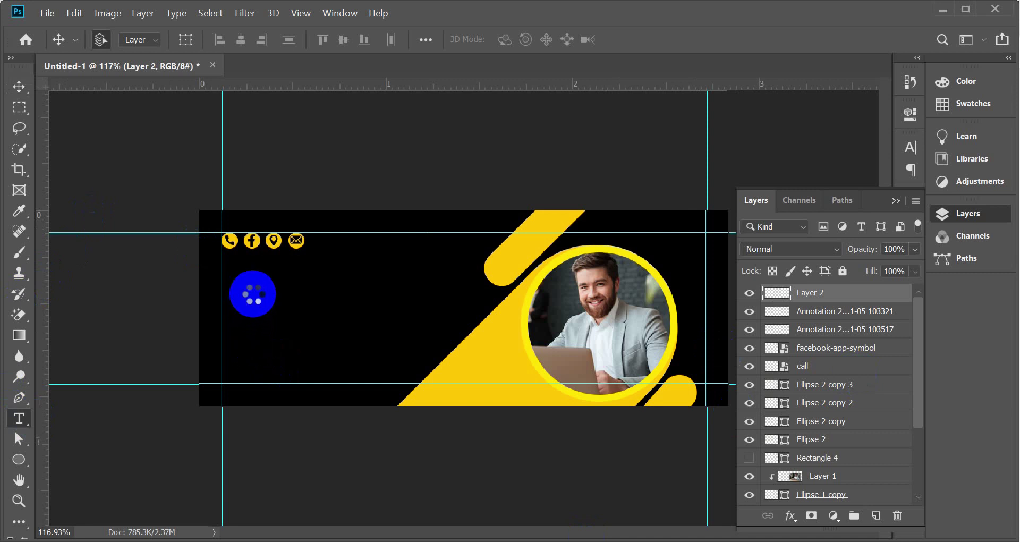
pyautogui.click(19, 418)
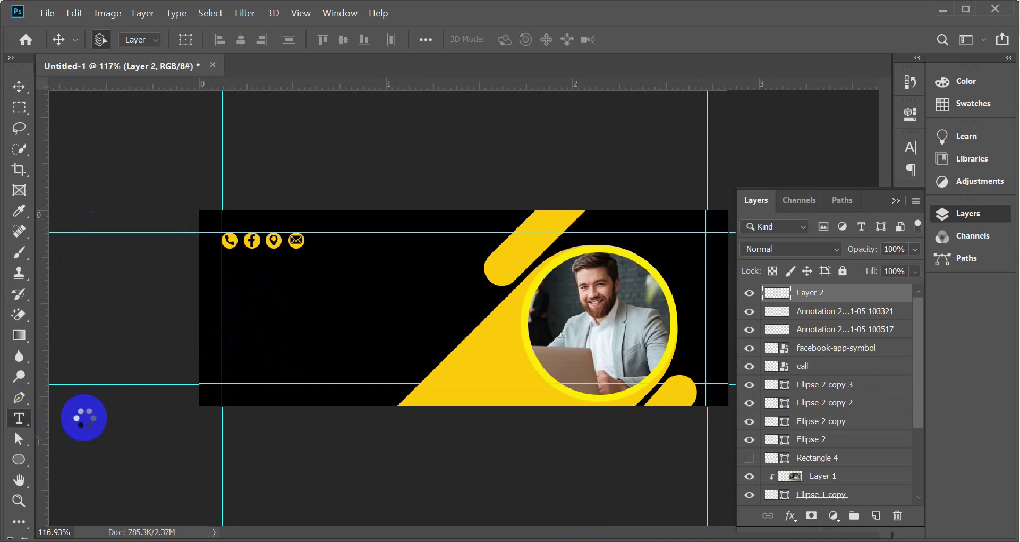
pyautogui.click(280, 317)
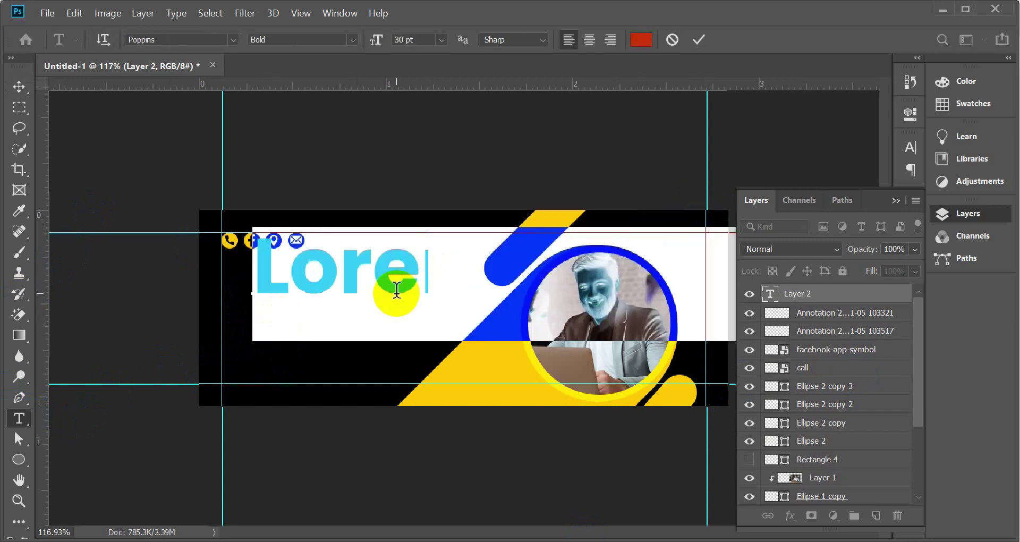
pyautogui.write('D')
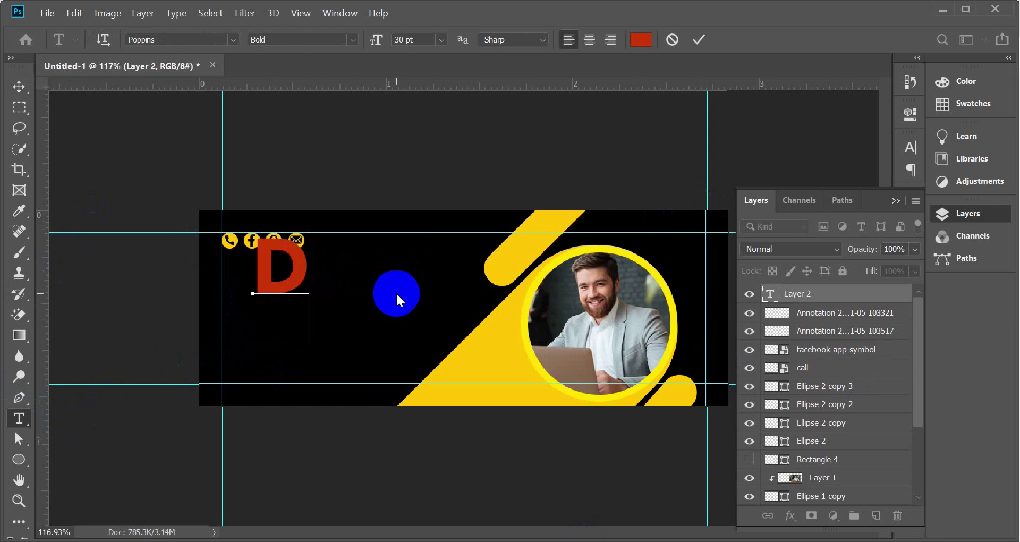
pyautogui.write('ig')
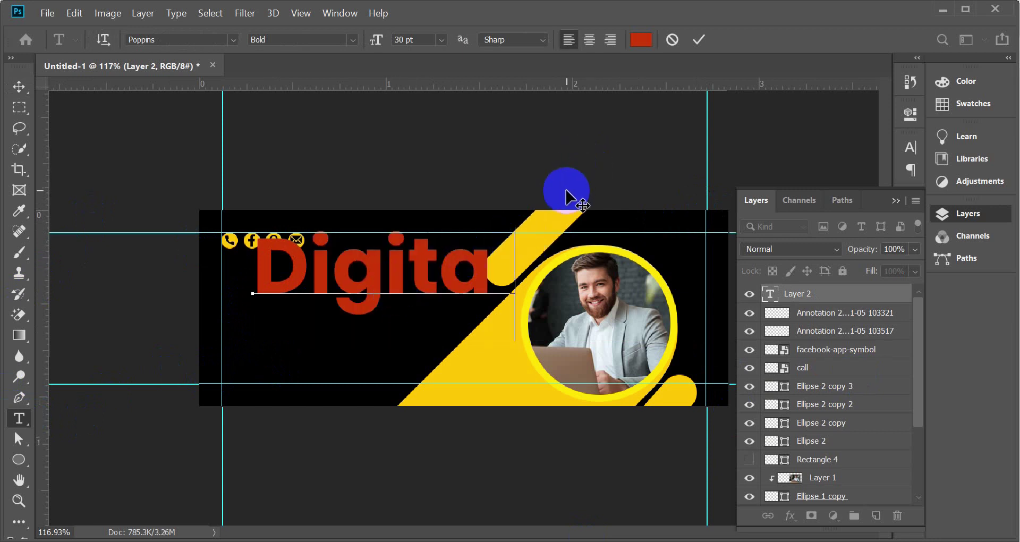
pyautogui.write('ital')
pyautogui.click(700, 36)
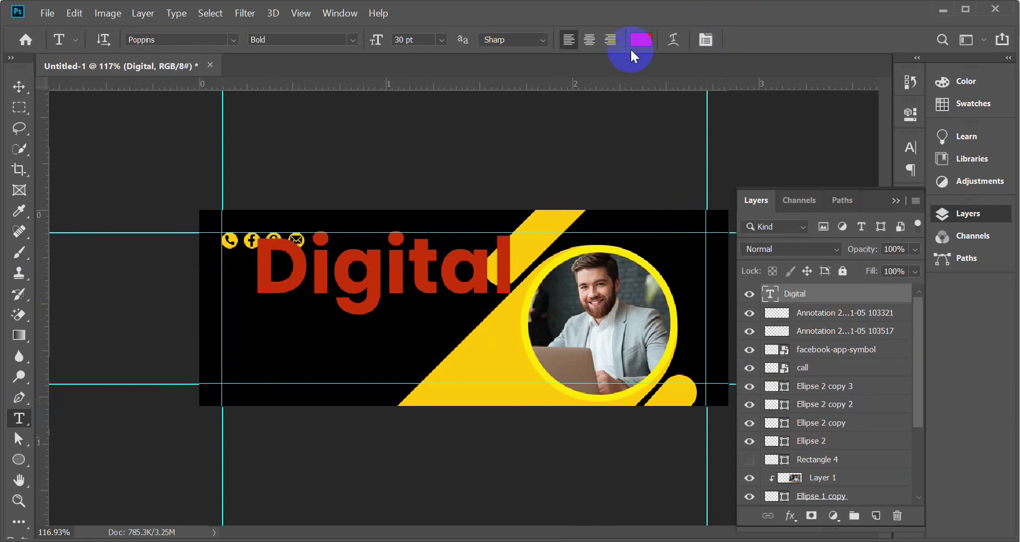
# - Change the "Digital" text color to off-white fffff3
pyautogui.click(641, 40)
pyautogui.moveTo(192, 206); pyautogui.dragTo(121, 169)
pyautogui.click(228, 285)
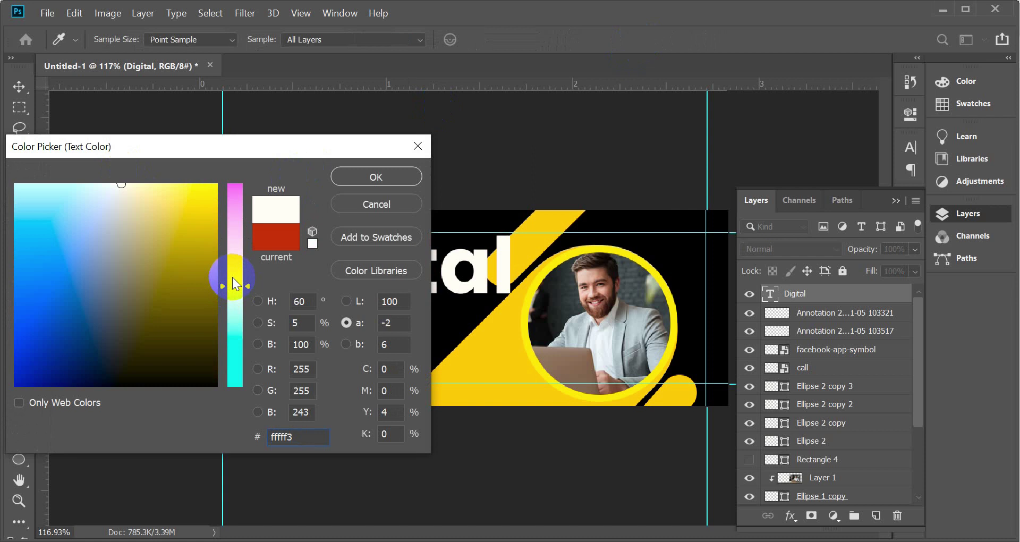
pyautogui.click(351, 179)
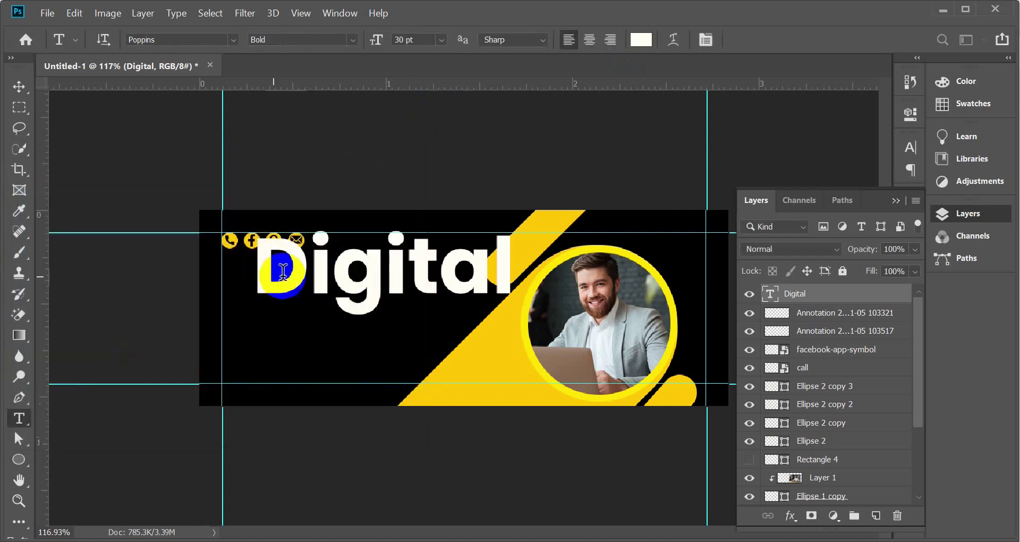
# - Reduce the "Digital" text size to 10 pt and activate the Move tool
pyautogui.click(440, 40)
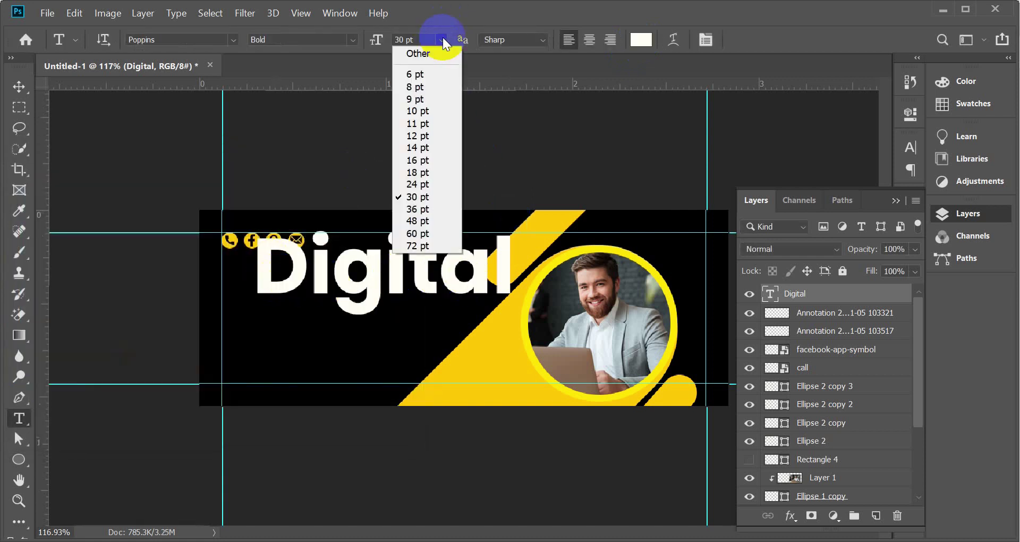
pyautogui.click(438, 164)
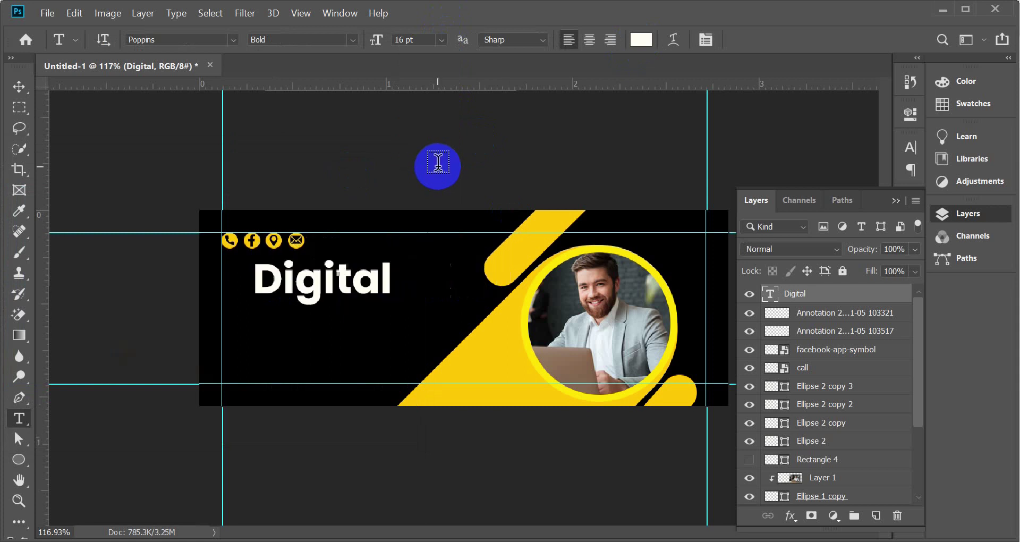
pyautogui.click(442, 41)
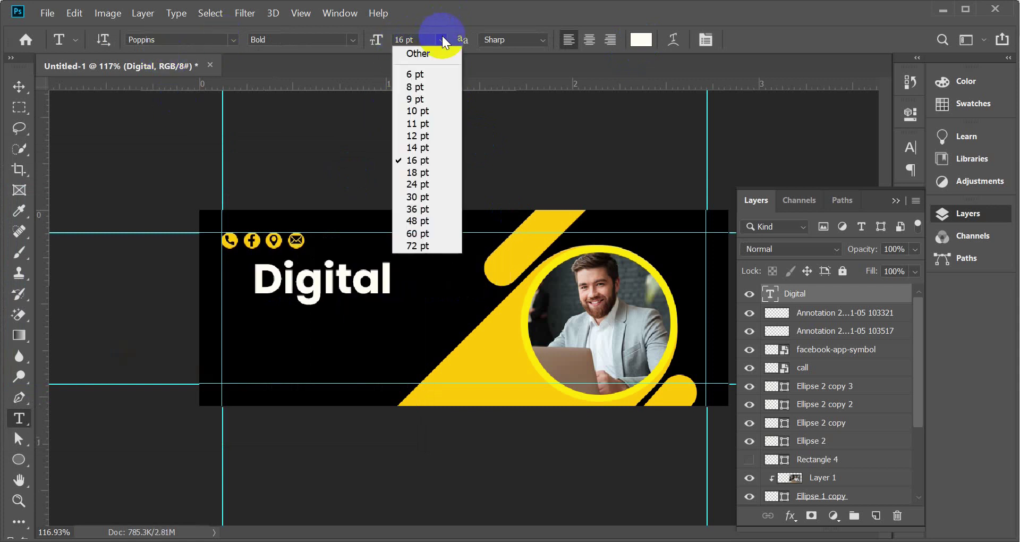
pyautogui.click(432, 142)
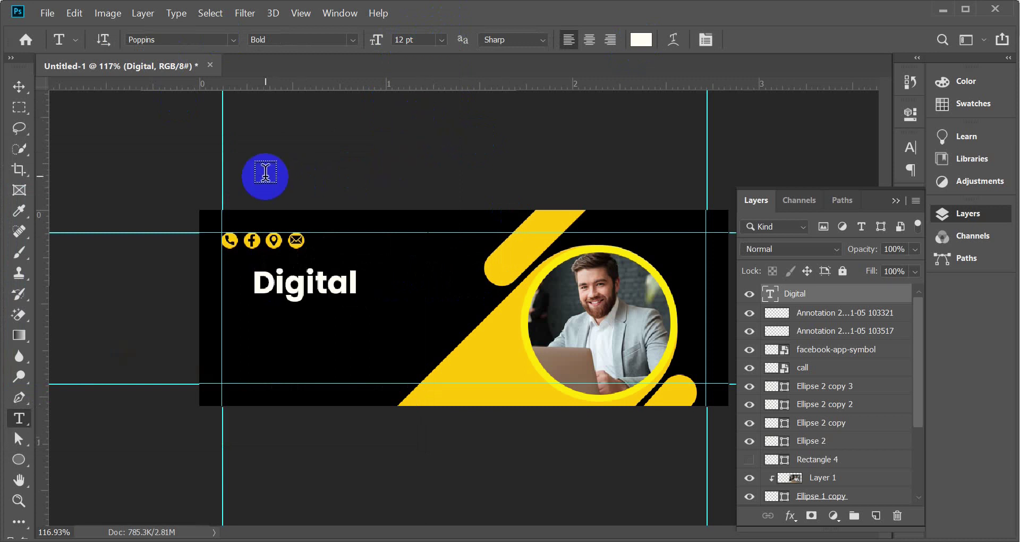
pyautogui.click(442, 38)
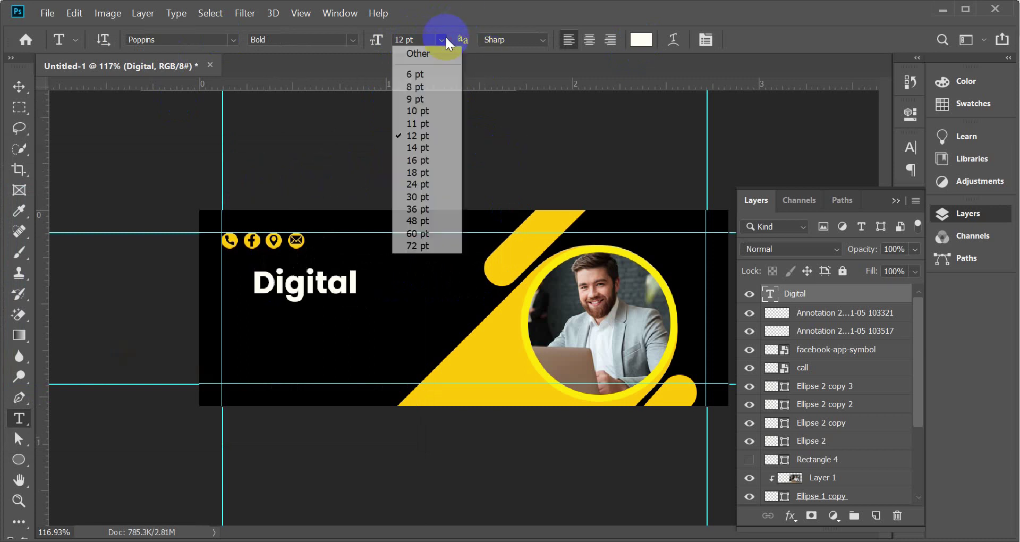
pyautogui.click(432, 112)
pyautogui.click(18, 87)
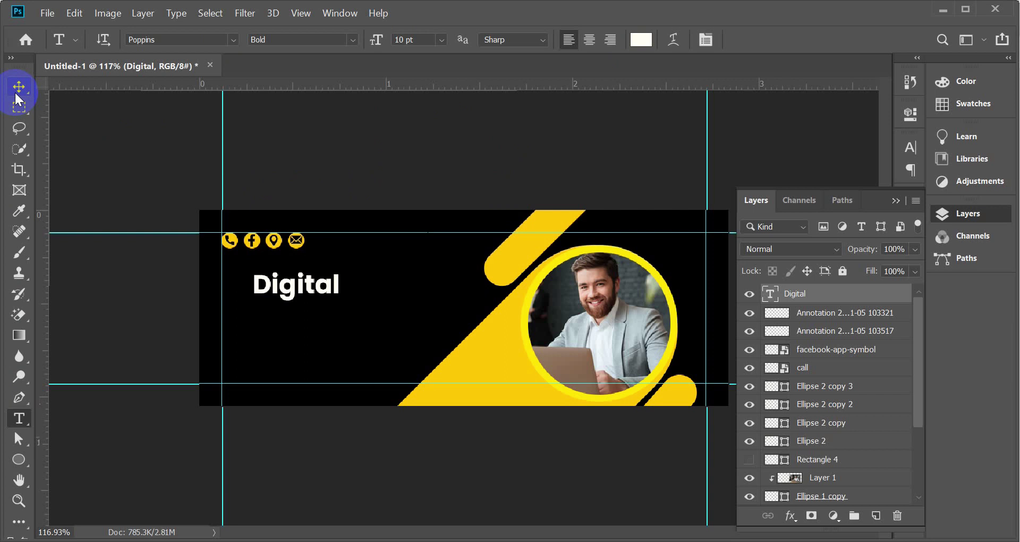
# - Move the "Digital" headline under the contact icon row, aligned with the cover's left margin guide
pyautogui.scroll(1, 221, 381)
pyautogui.moveTo(284, 282); pyautogui.dragTo(243, 272)
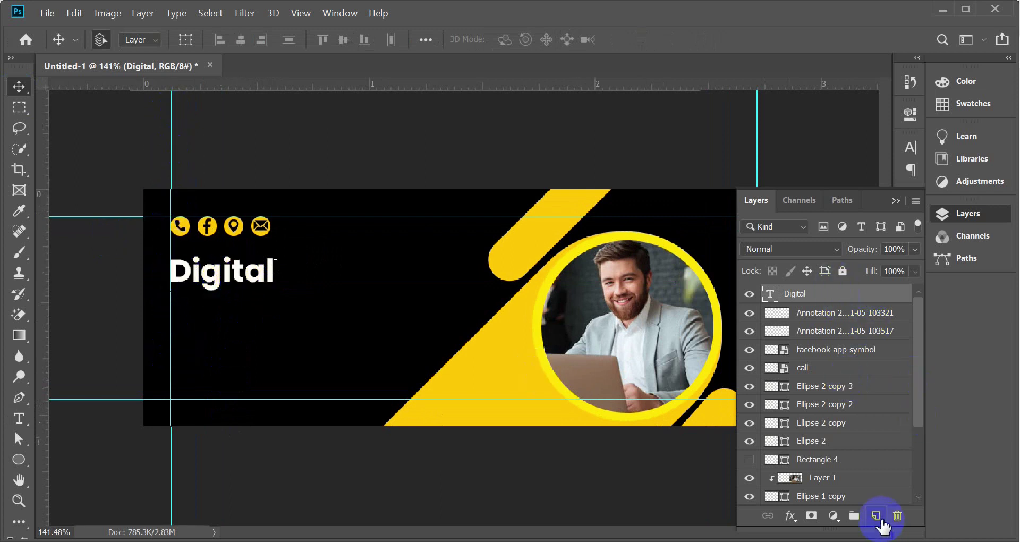
# - Add the text "Marketing Agency" on a new layer below the "Digital" headline
pyautogui.click(877, 516)
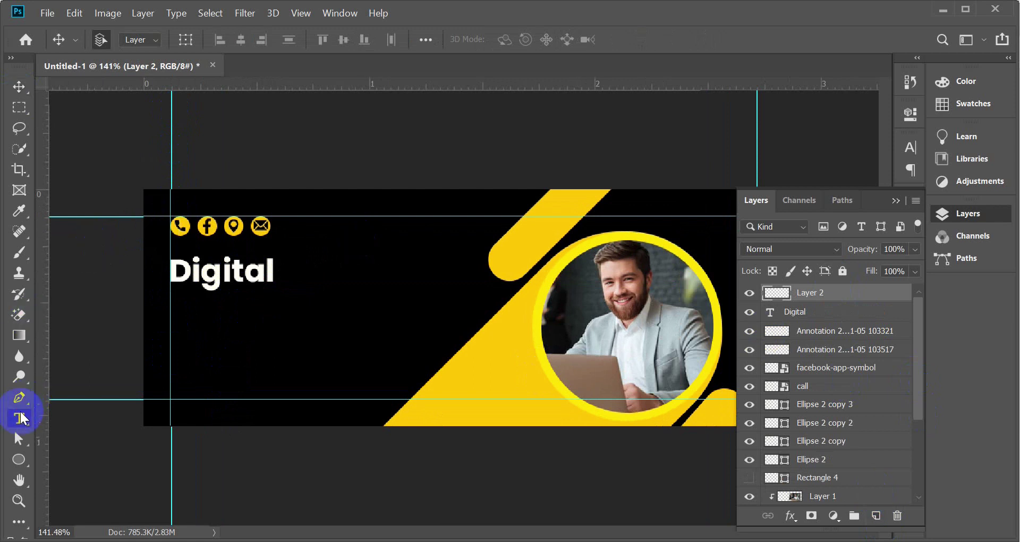
pyautogui.click(20, 419)
pyautogui.click(197, 329)
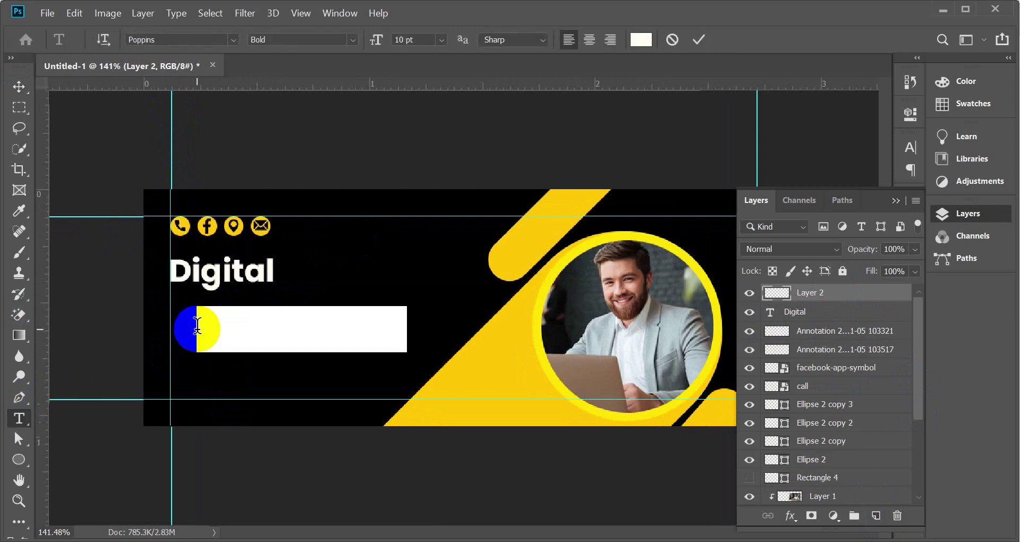
pyautogui.write('Marketing Agenc')
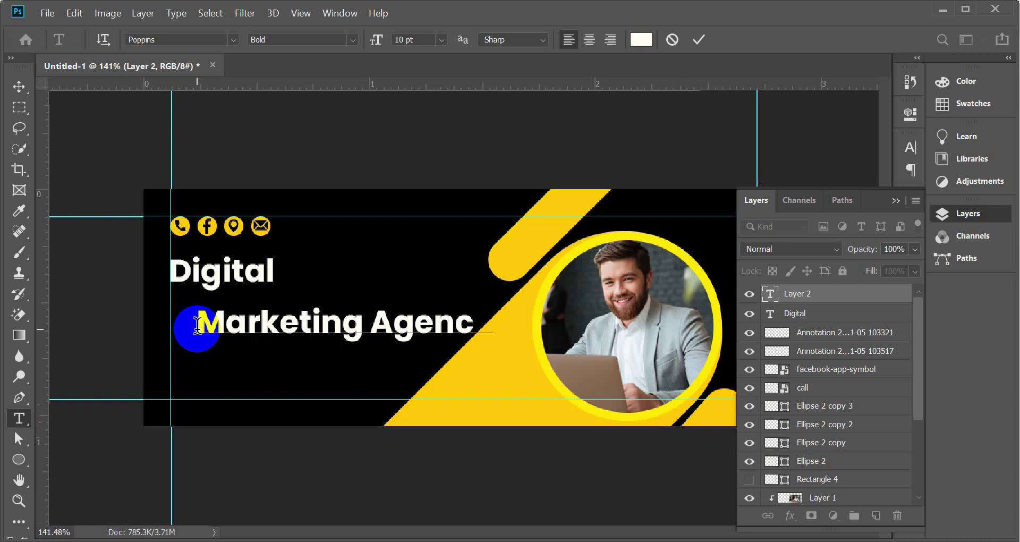
pyautogui.click(698, 41)
# - Recolor "Marketing Agency" with the yellow sampled from the diagonal shape and place it directly under "Digital" at the left guide
pyautogui.press('i')
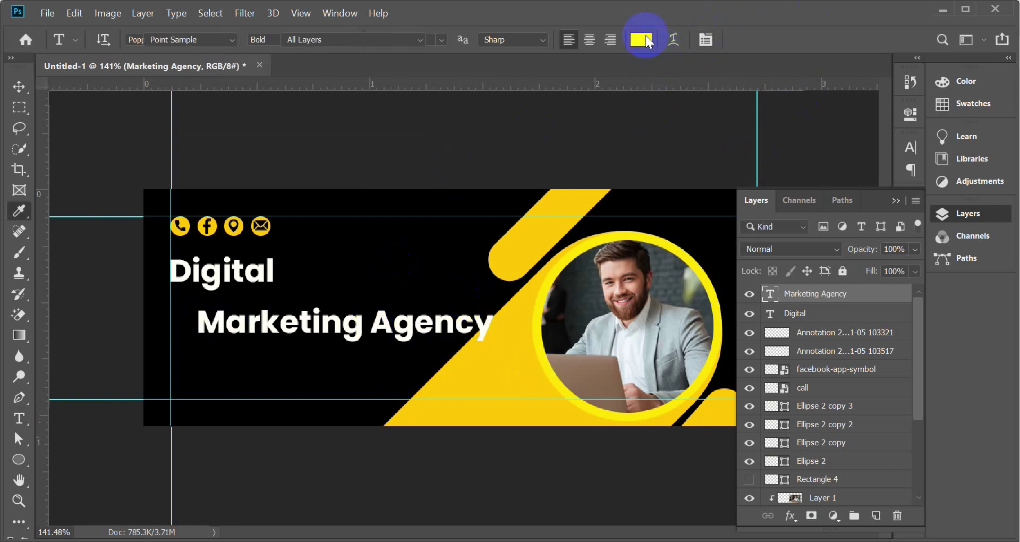
pyautogui.click(643, 40)
pyautogui.click(485, 344)
pyautogui.click(396, 177)
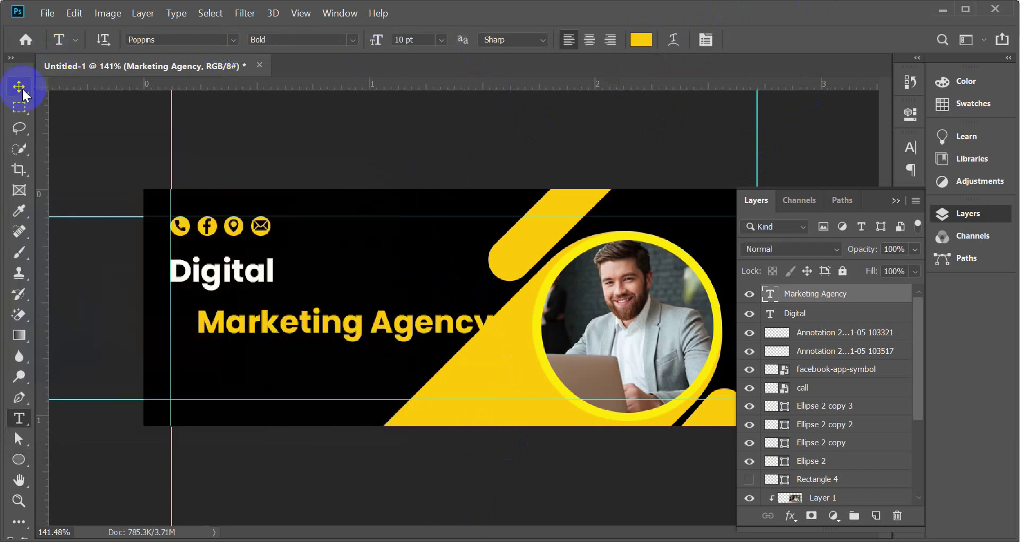
pyautogui.click(21, 87)
pyautogui.moveTo(341, 314); pyautogui.dragTo(316, 309)
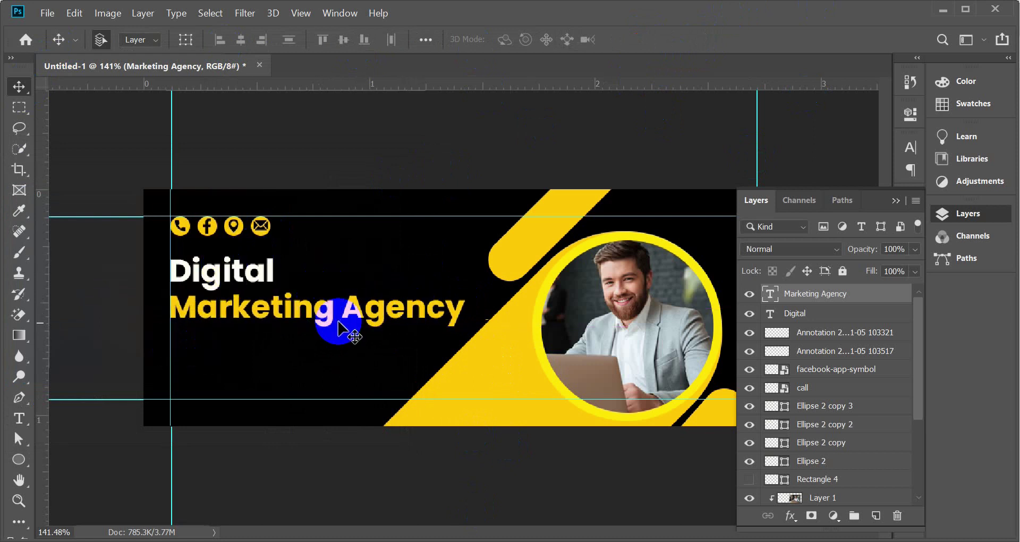
# - Check the reference cover in Chrome, and in Photoshop draw a yellow 99 by 5 px underline rectangle beneath the start of "Marketing Agency"
pyautogui.moveTo(387, 540)
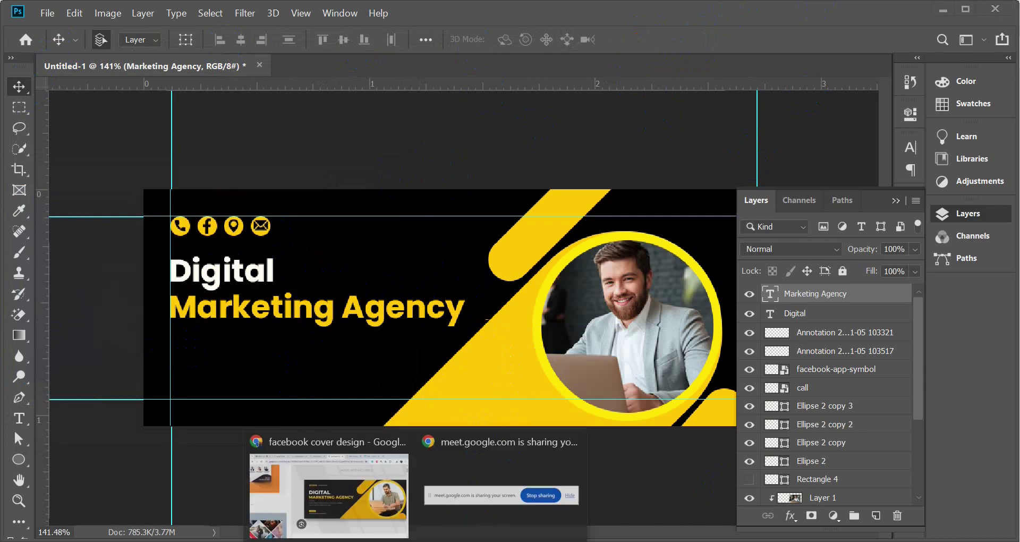
pyautogui.click(387, 512)
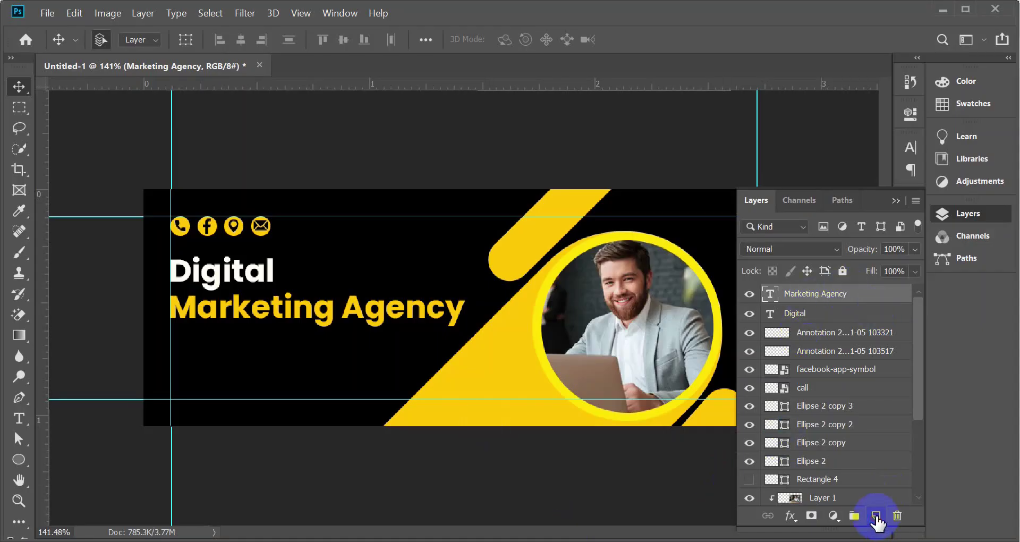
pyautogui.click(876, 516)
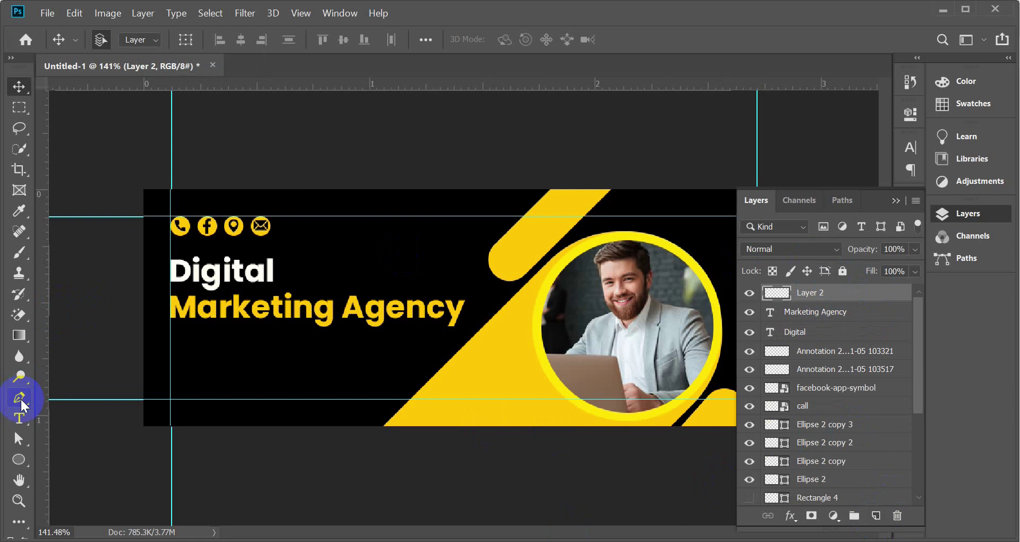
pyautogui.click(18, 460)
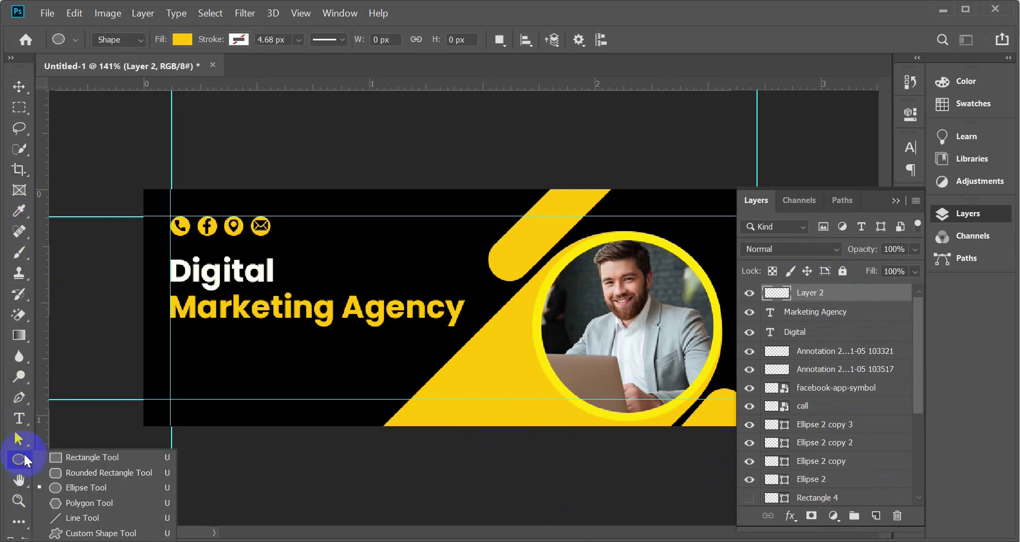
pyautogui.click(71, 463)
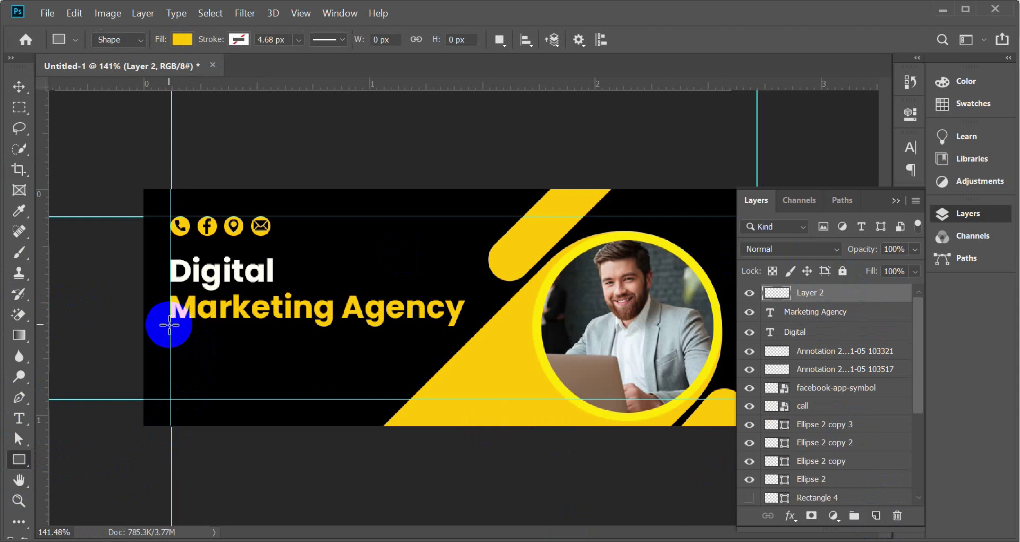
pyautogui.moveTo(175, 323); pyautogui.dragTo(245, 326)
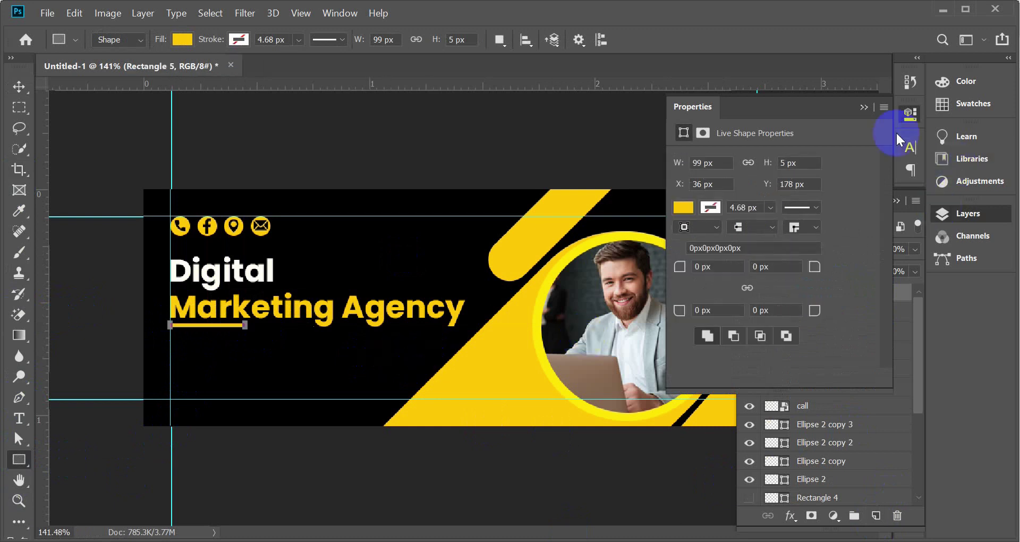
pyautogui.click(864, 107)
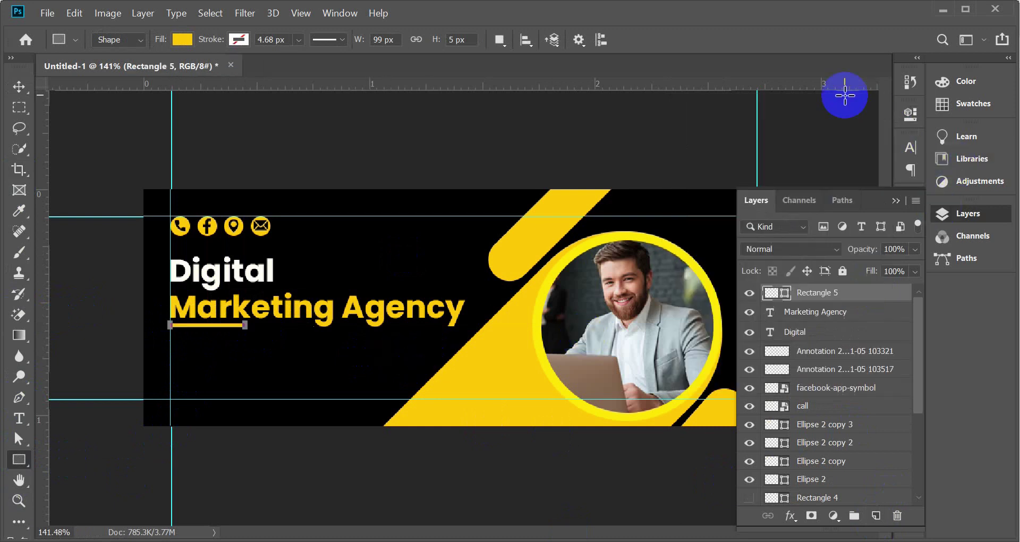
pyautogui.click(17, 84)
pyautogui.scroll(3, 75, 269)
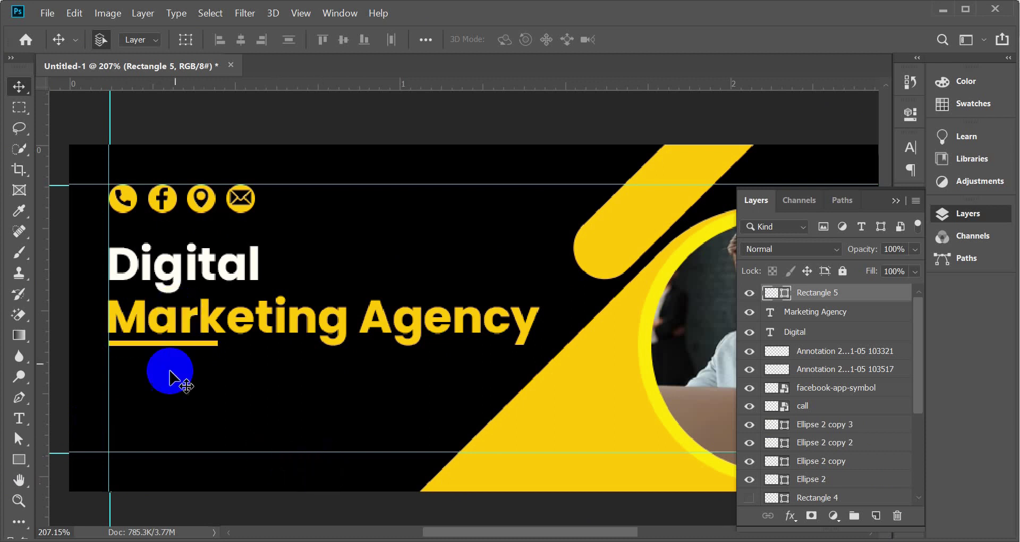
pyautogui.scroll(-2, 234, 271)
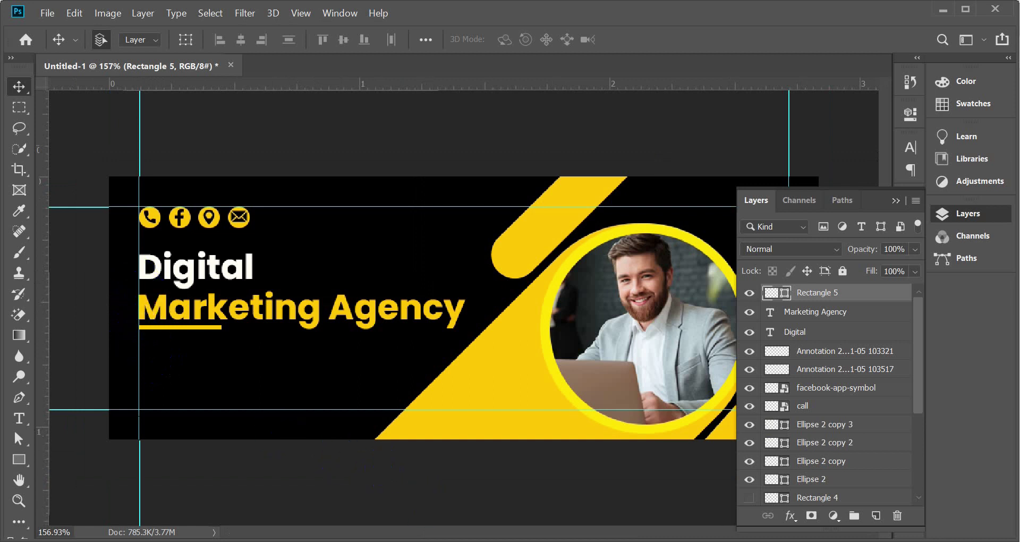
# - Check the reference cover in Chrome again, and in Photoshop set the Type tool's text color to near-white fffafd
pyautogui.moveTo(417, 534)
pyautogui.click(330, 478)
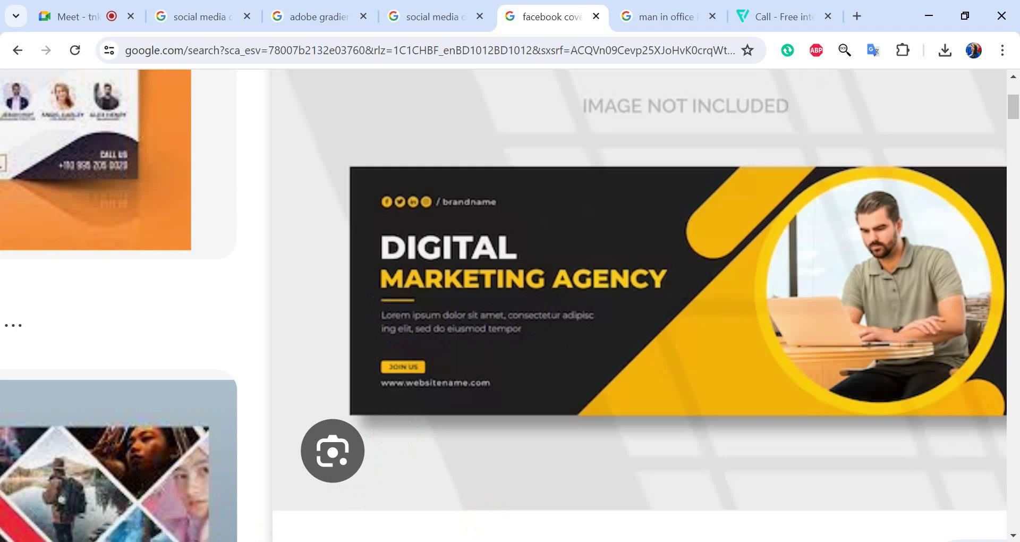
pyautogui.hotkey('alt', 'Tab')
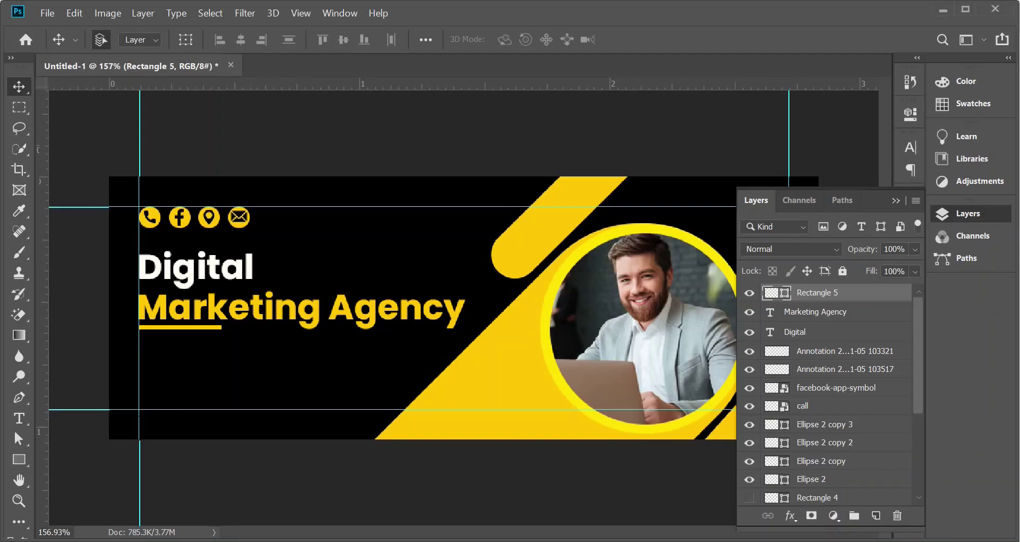
pyautogui.click(19, 420)
pyautogui.click(86, 419)
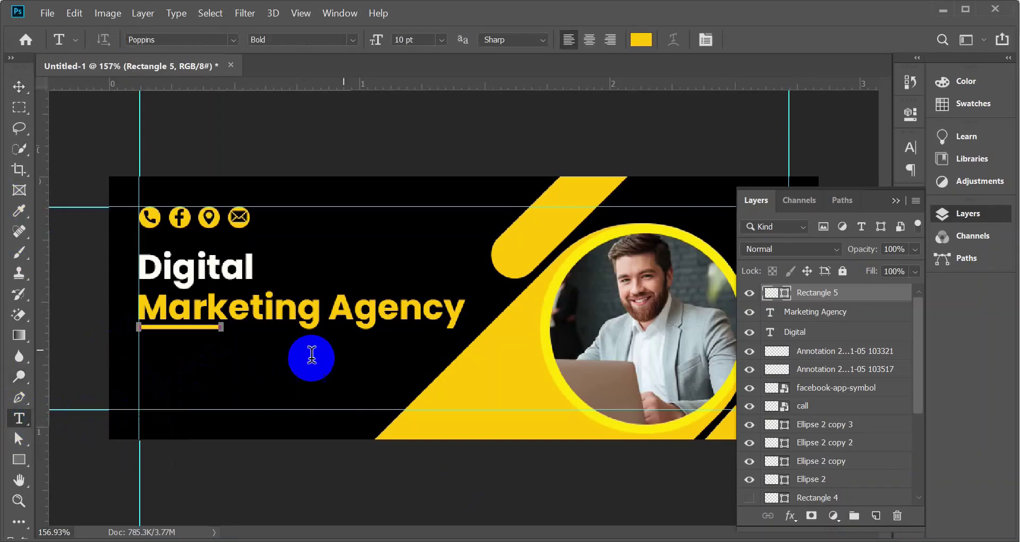
pyautogui.click(642, 40)
pyautogui.moveTo(144, 199); pyautogui.dragTo(116, 175)
pyautogui.click(359, 177)
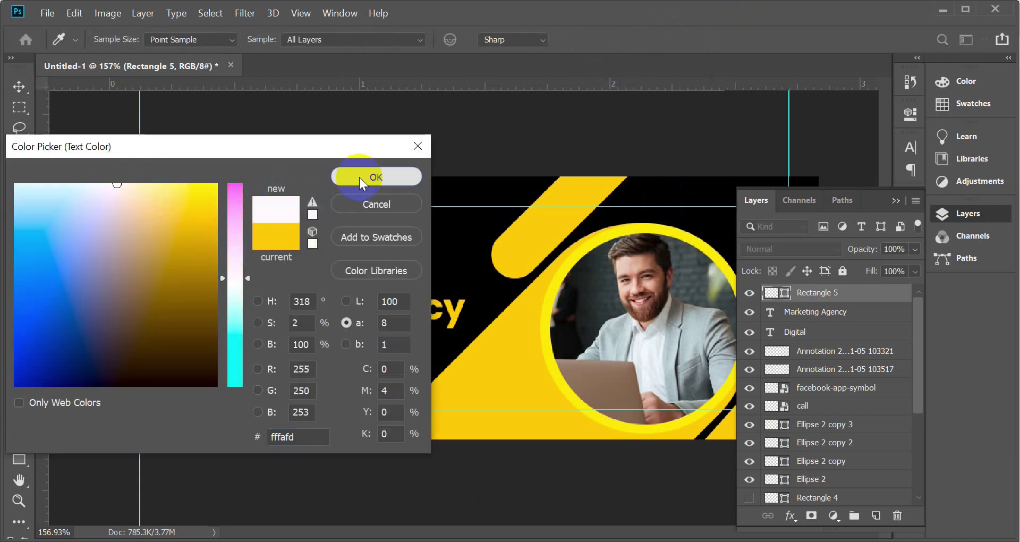
# - Set the Type tool's font style to Poppins Regular and its size to 4 pt
pyautogui.click(445, 39)
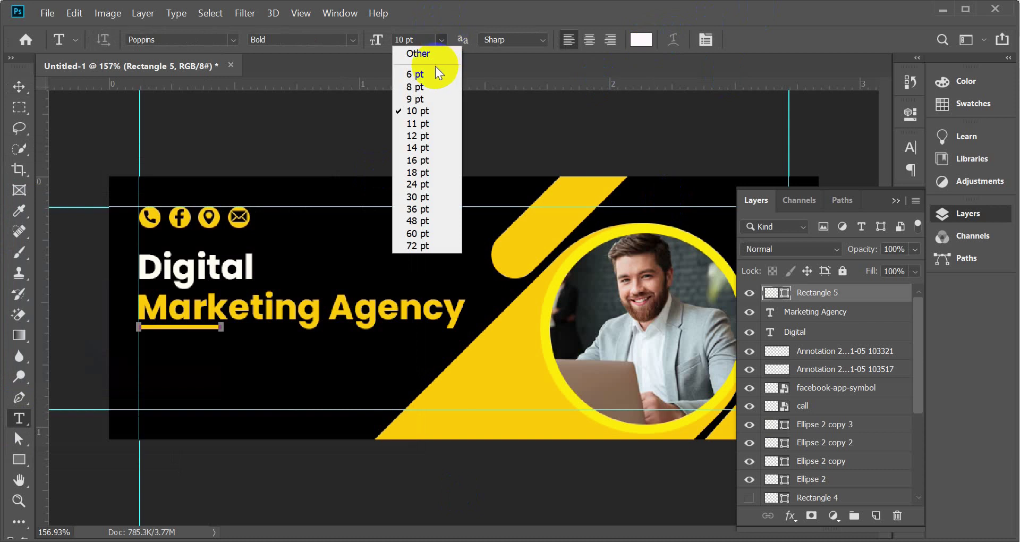
pyautogui.click(424, 74)
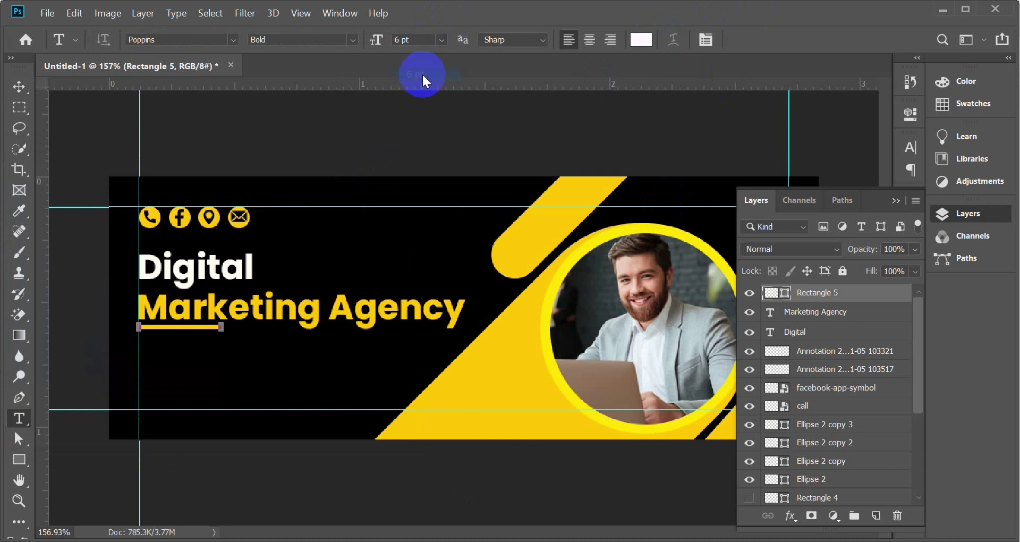
pyautogui.click(351, 39)
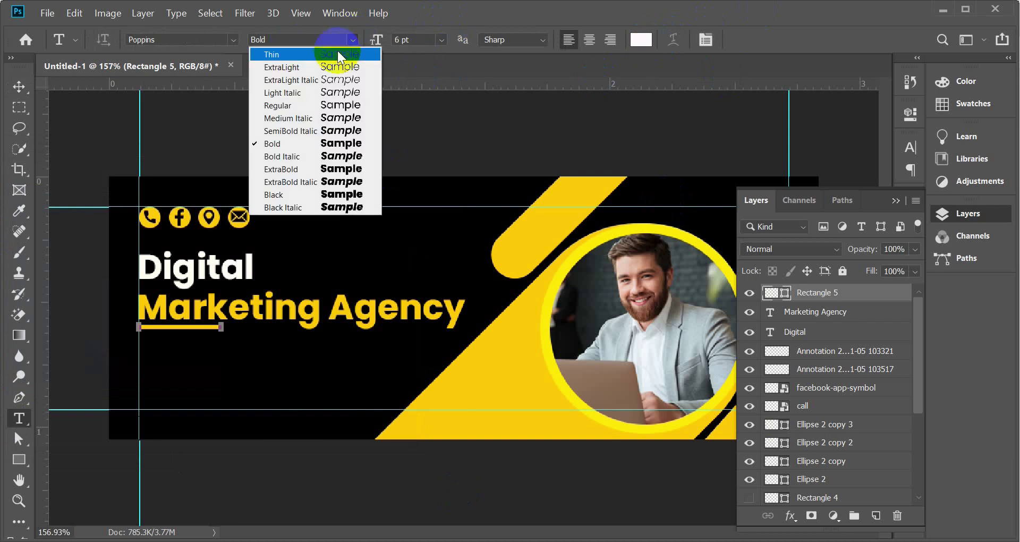
pyautogui.click(288, 104)
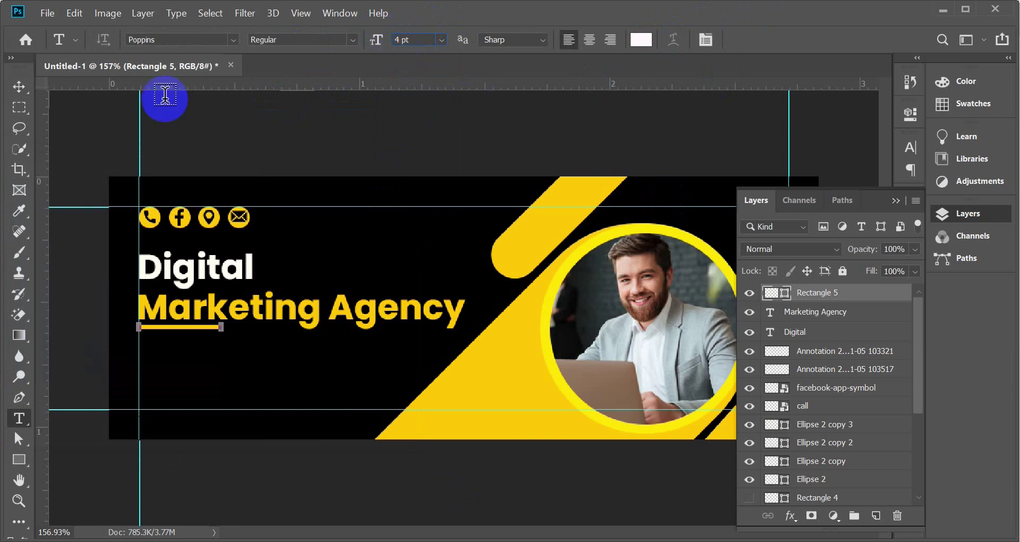
pyautogui.click(442, 41)
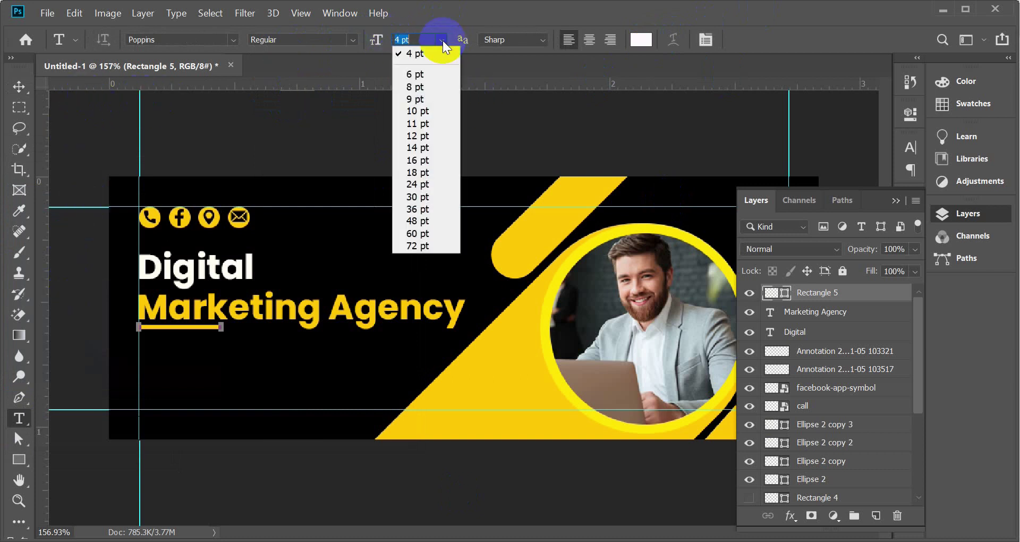
pyautogui.click(428, 53)
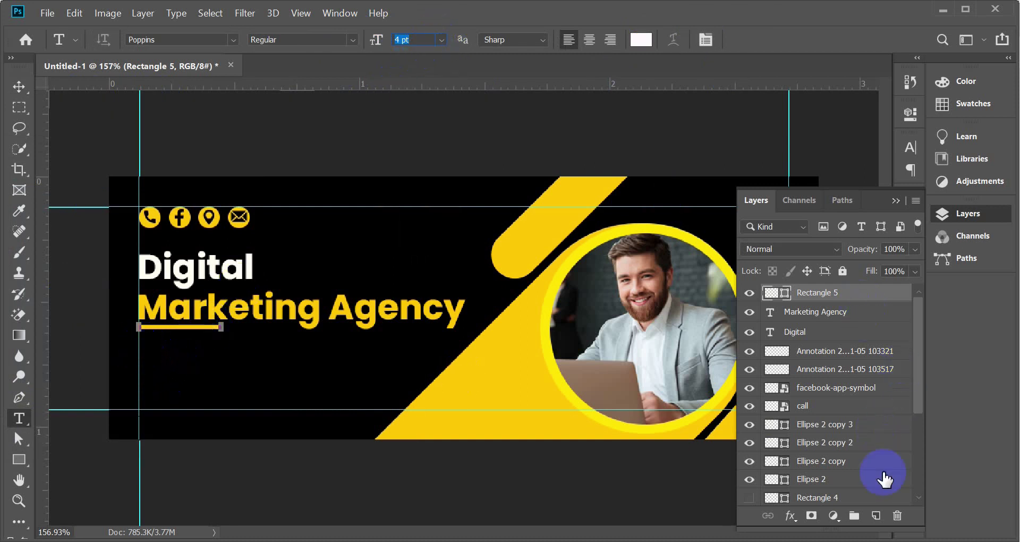
# - Add a wide paragraph text box on a new layer below the underline, containing "Lorem ipsum dolor sit amet, consectetur adipiscing elit, sed do"
pyautogui.click(876, 515)
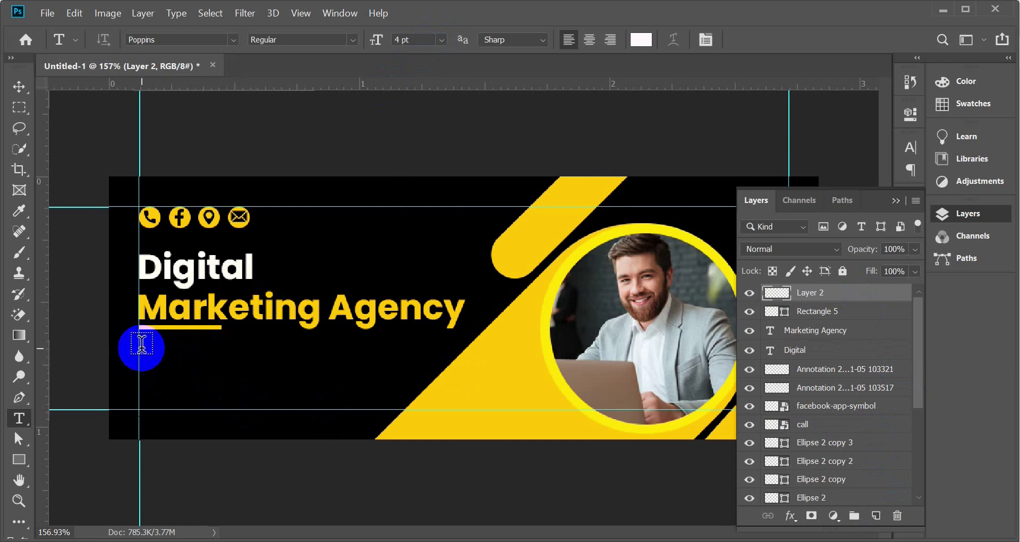
pyautogui.moveTo(141, 348); pyautogui.dragTo(433, 365)
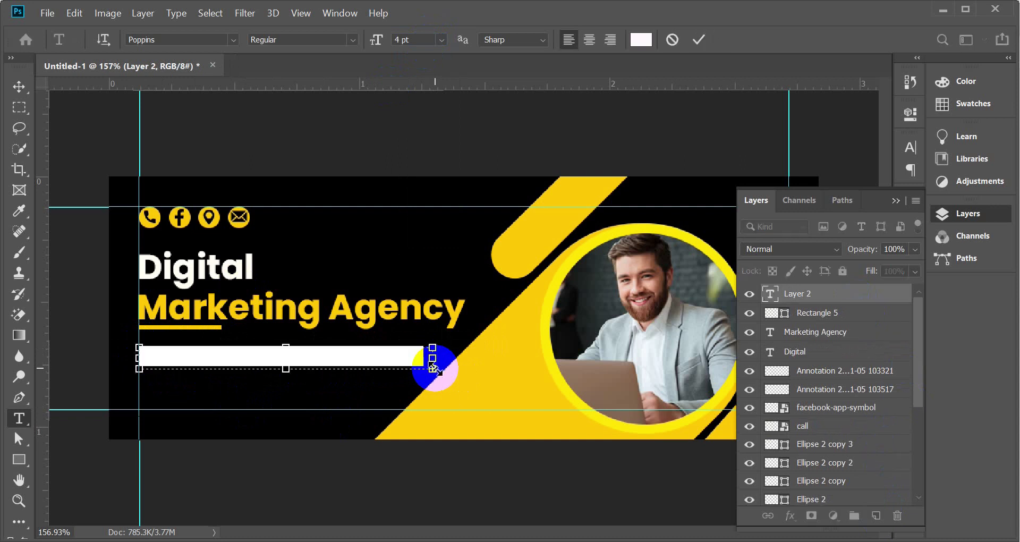
pyautogui.click(696, 40)
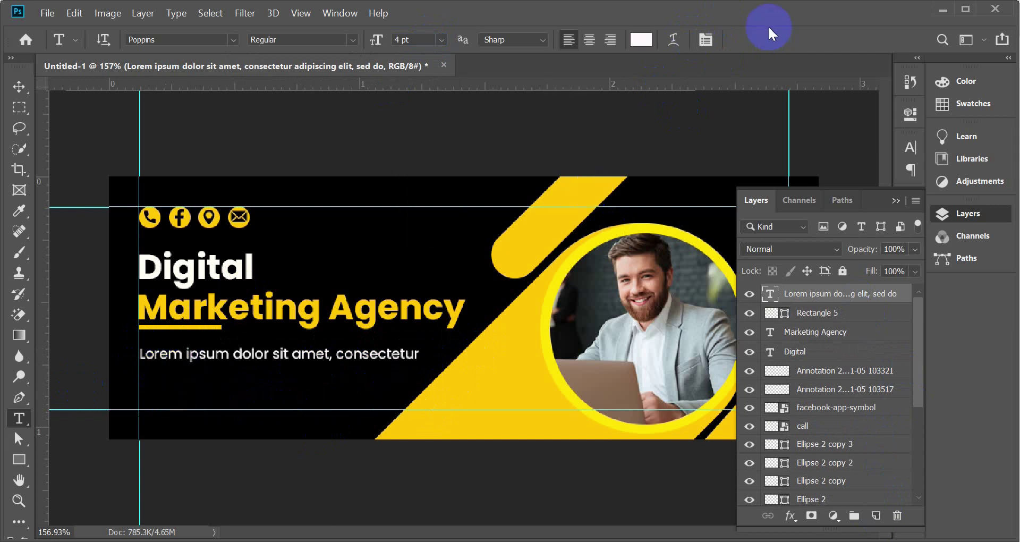
# - Set the leading of the Lorem ipsum paragraph to 18 pt and close the character settings
pyautogui.click(706, 41)
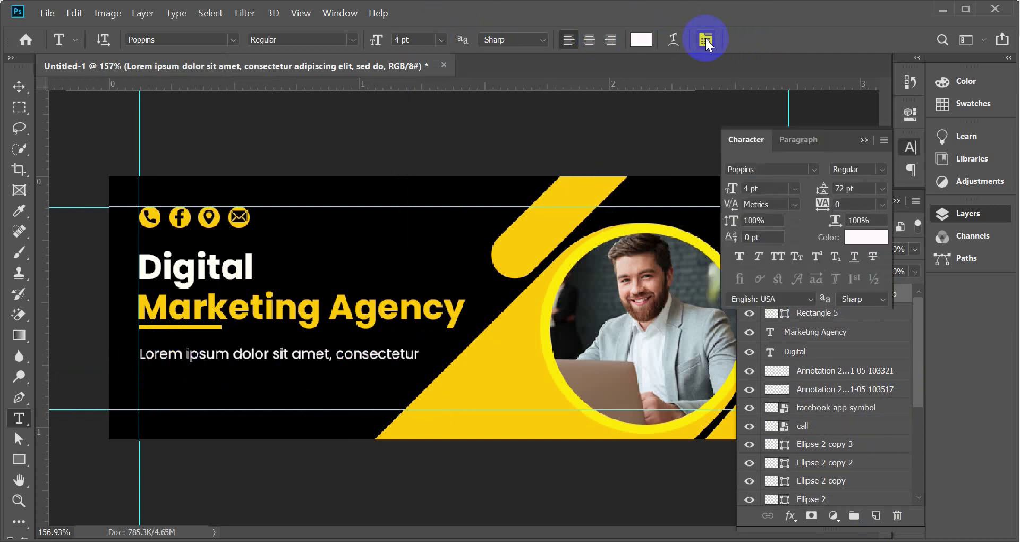
pyautogui.doubleClick(835, 190)
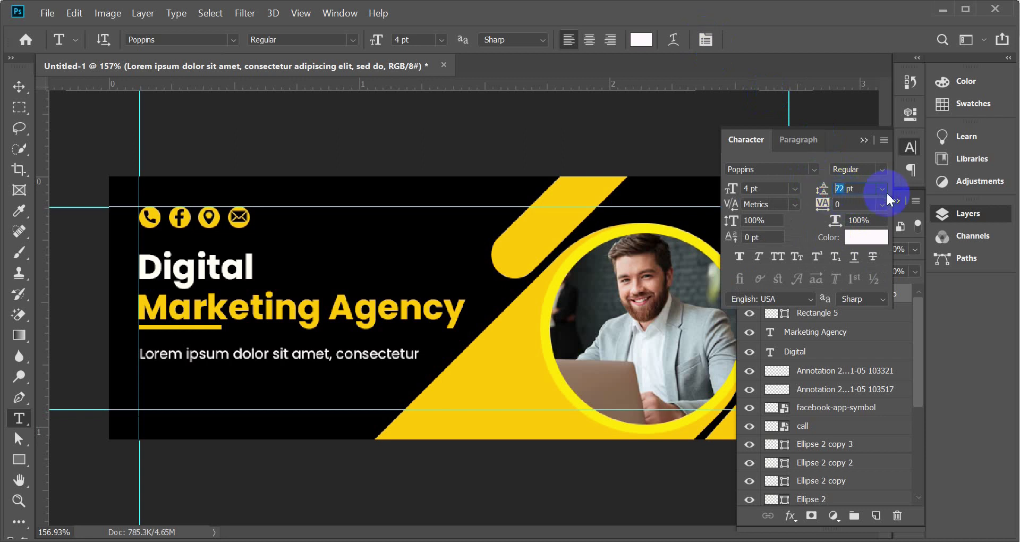
pyautogui.click(884, 190)
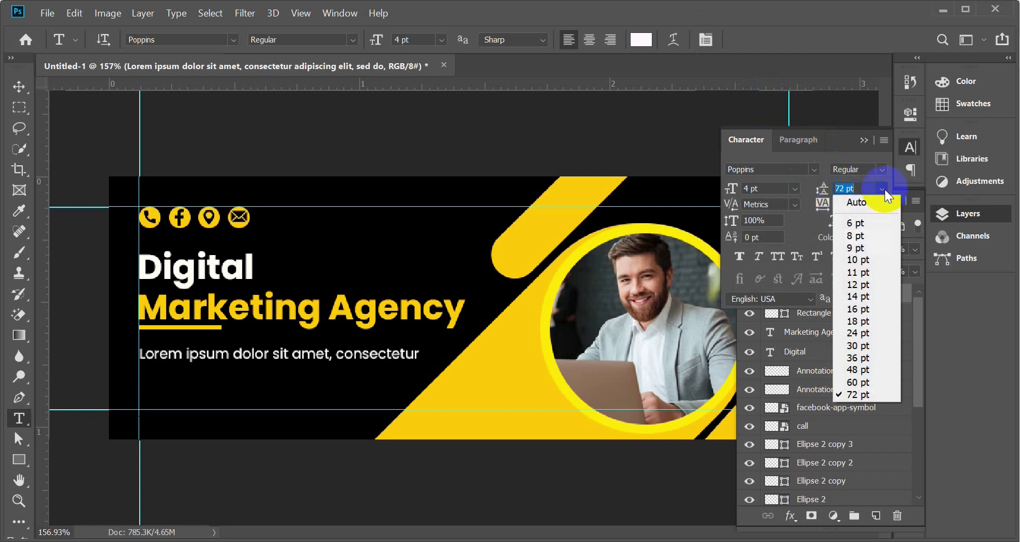
pyautogui.click(863, 322)
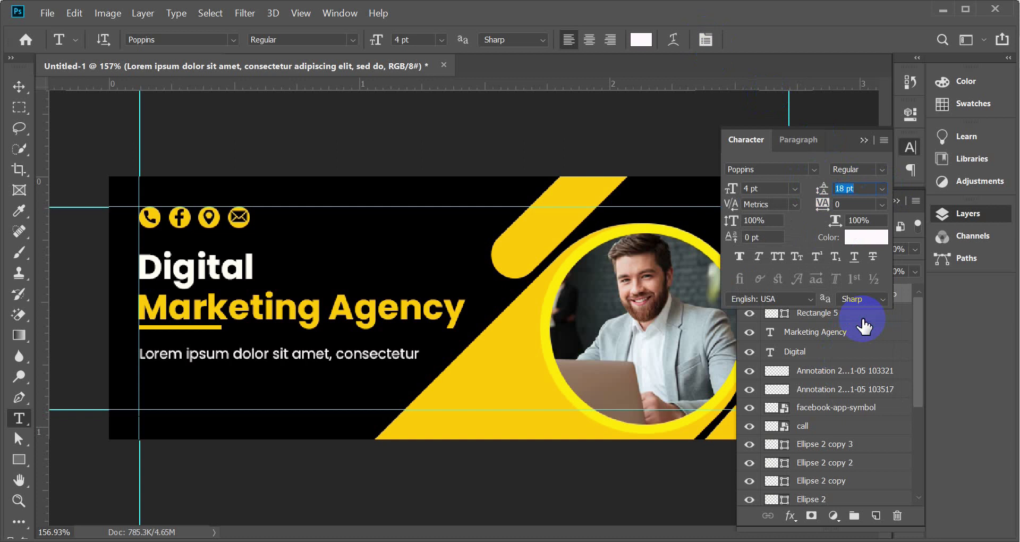
pyautogui.click(885, 170)
pyautogui.click(878, 155)
pyautogui.click(864, 139)
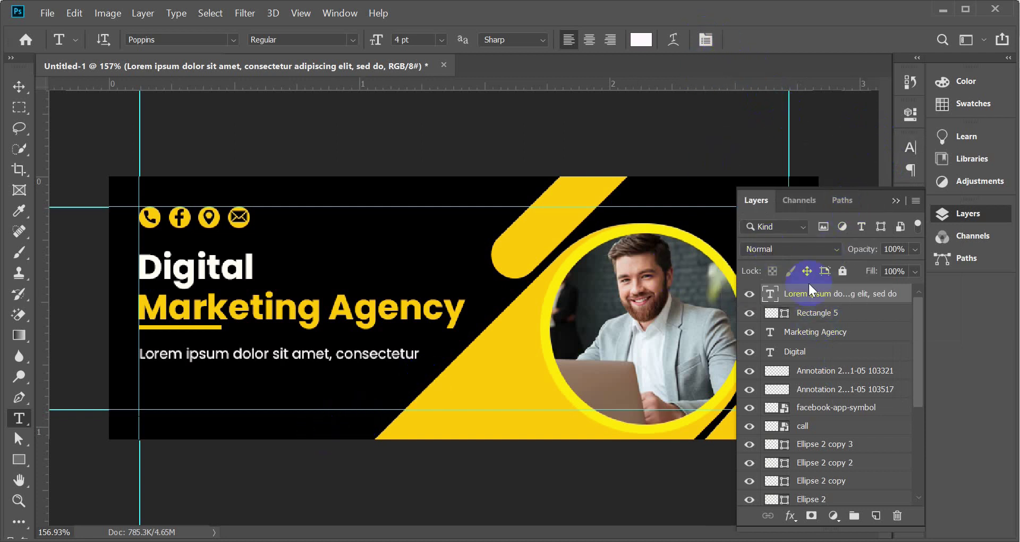
# - Set the leading of the Lorem ipsum paragraph to 6 pt, after trying 10 pt
pyautogui.click(708, 36)
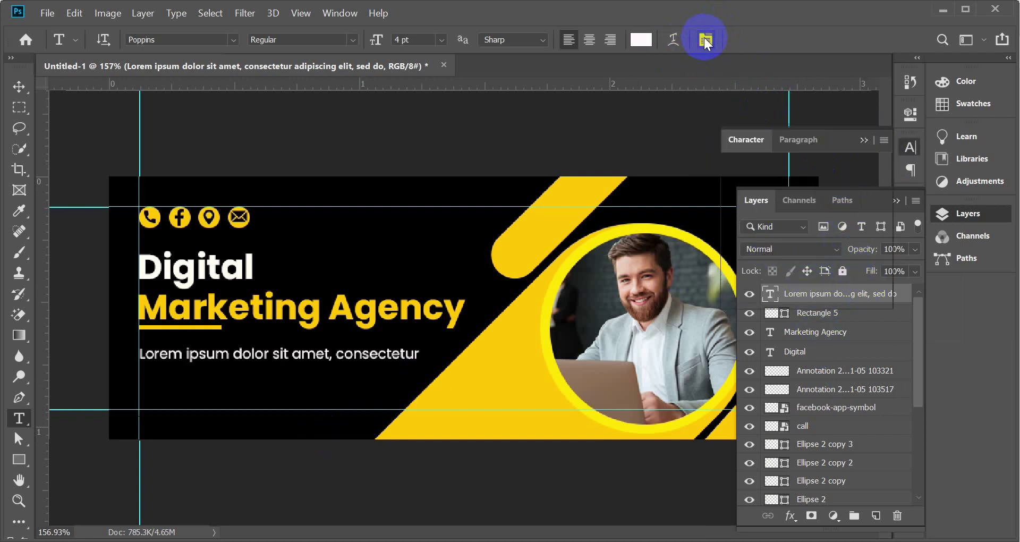
pyautogui.click(883, 188)
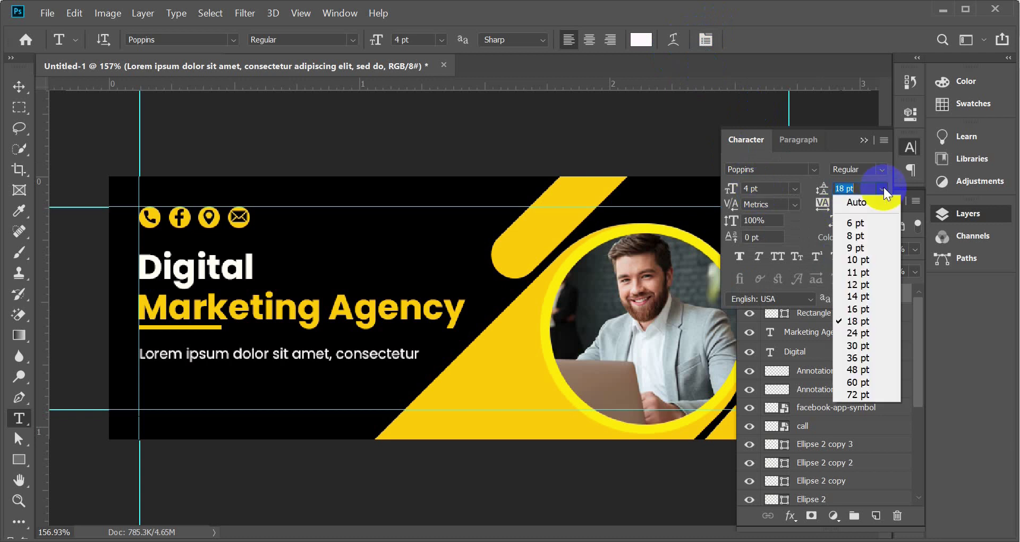
pyautogui.click(860, 264)
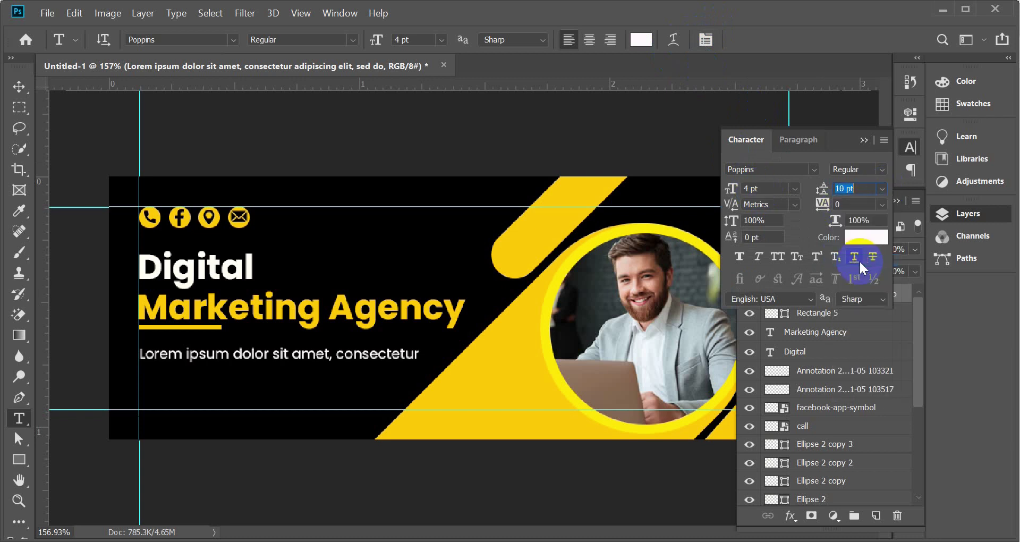
pyautogui.click(882, 188)
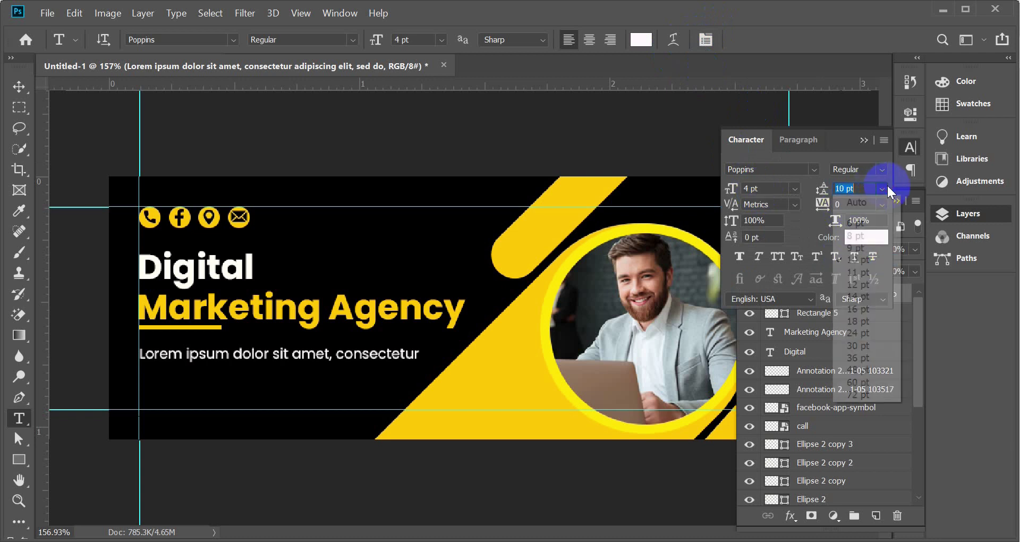
pyautogui.click(862, 223)
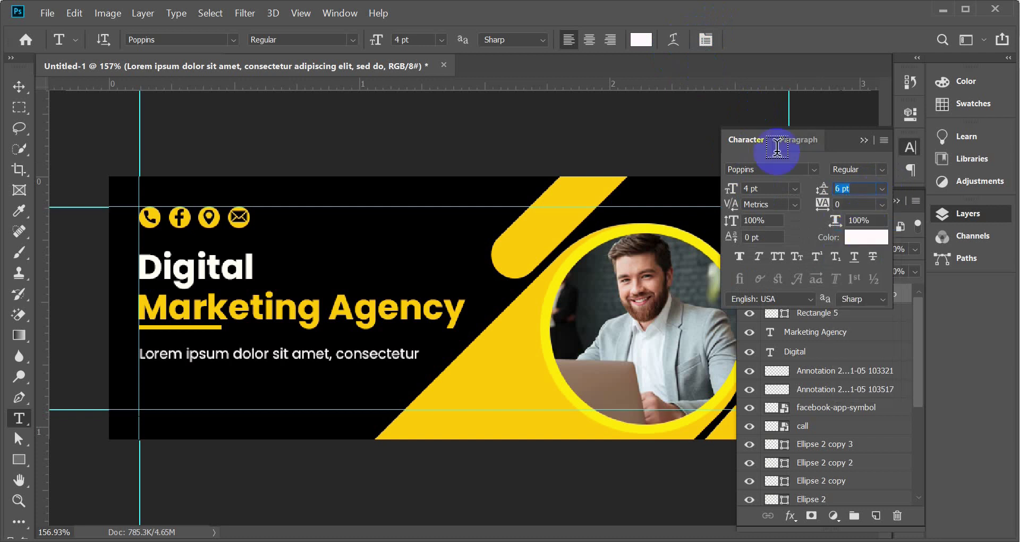
# - Try the Lorem ipsum paragraph at 1 pt and 6 pt, and return its font size to 4 pt
pyautogui.click(796, 190)
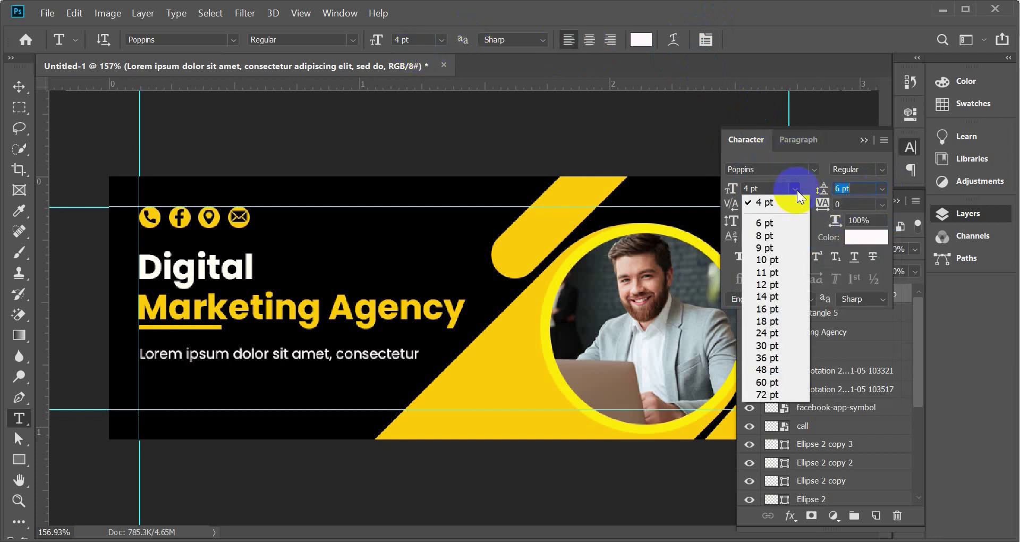
pyautogui.click(768, 200)
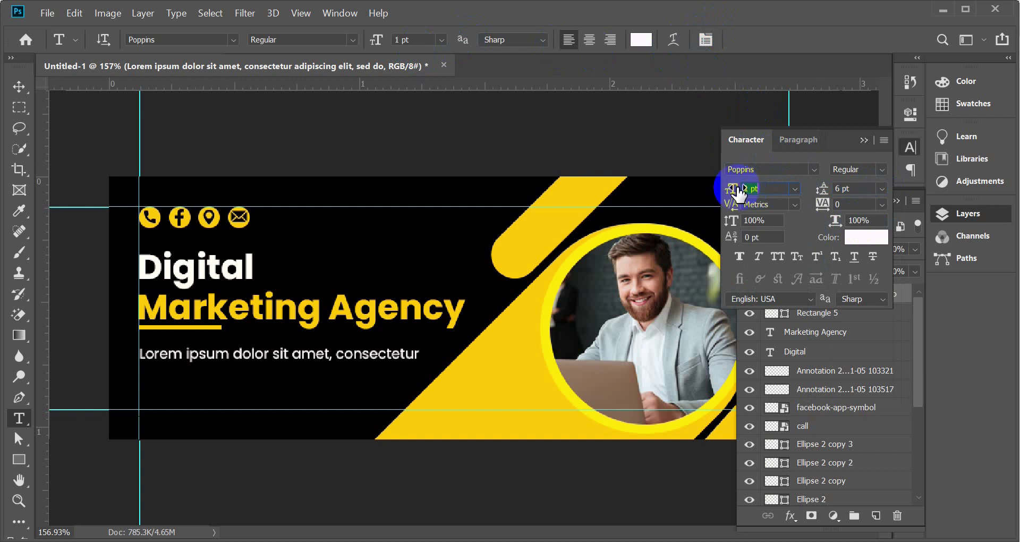
pyautogui.moveTo(739, 192); pyautogui.dragTo(693, 192)
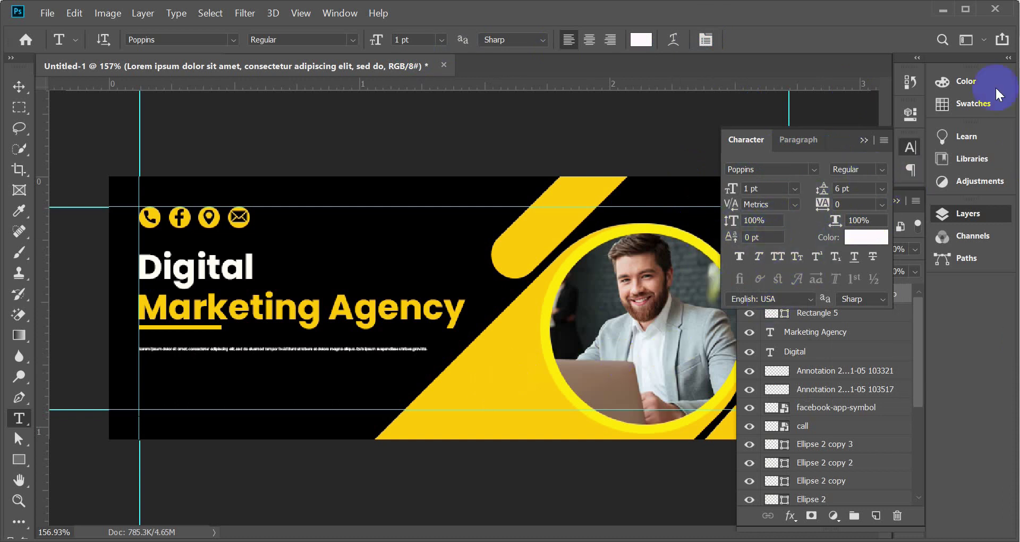
pyautogui.click(864, 139)
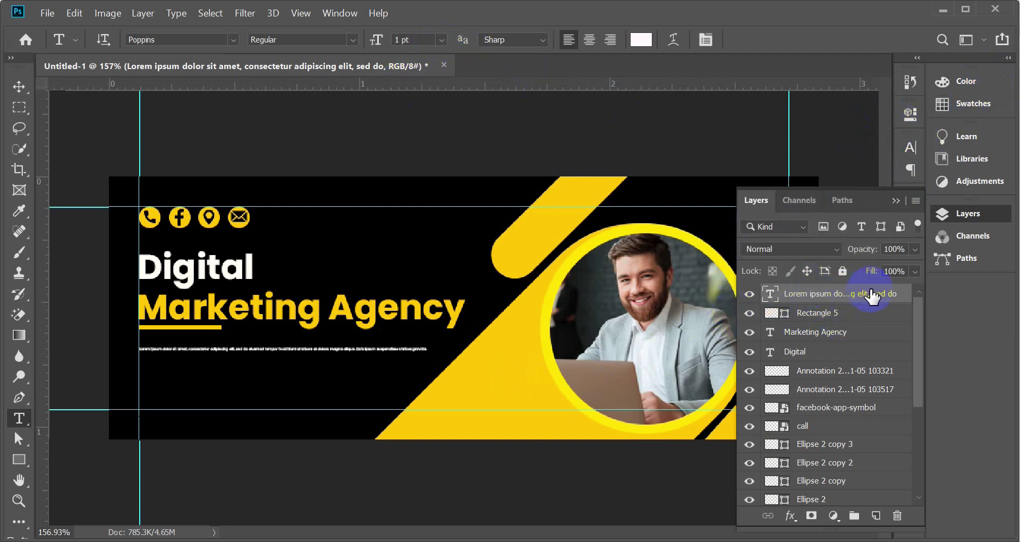
pyautogui.click(443, 40)
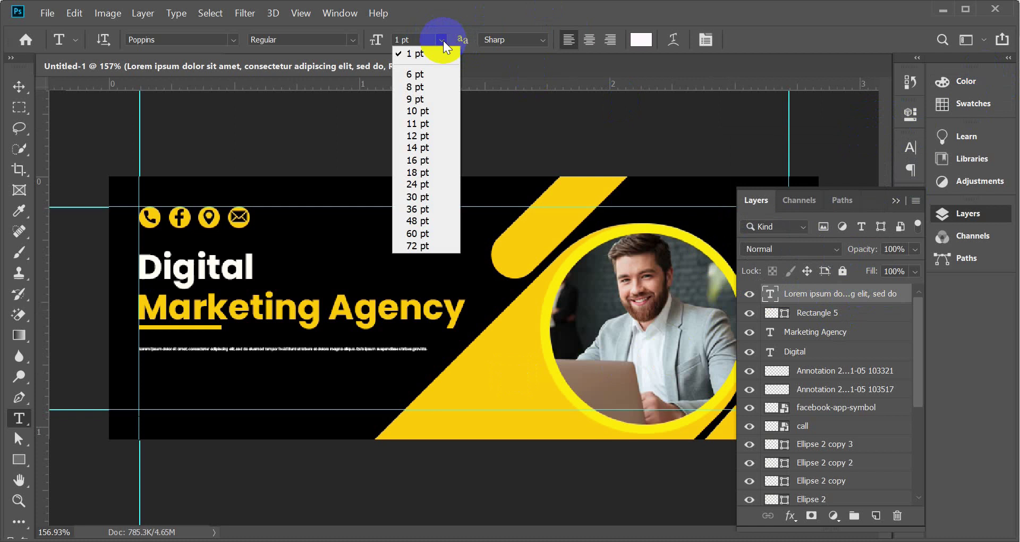
pyautogui.click(437, 74)
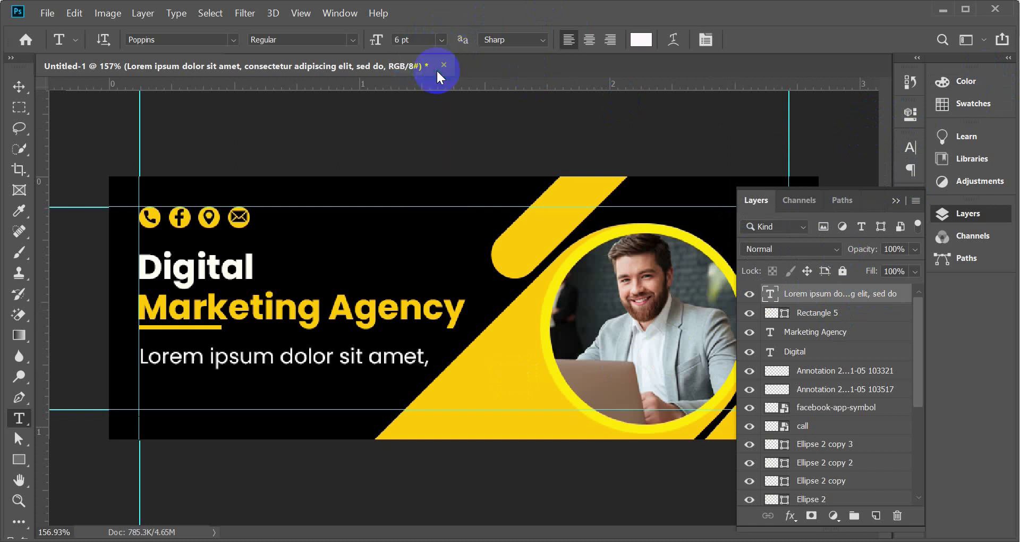
pyautogui.click(413, 41)
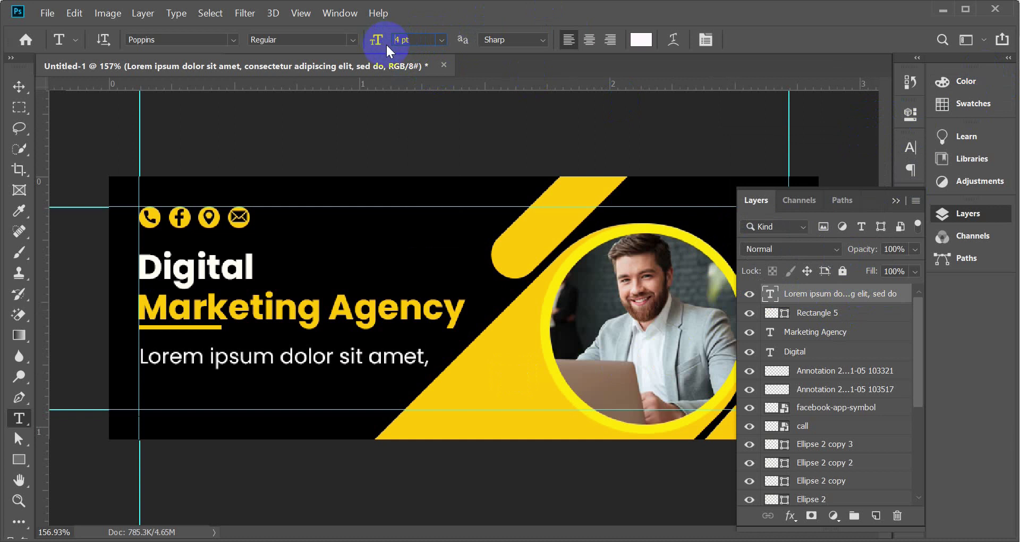
# - Duplicate the Lorem ipsum text layer and move the copy about 0.06 in straight down as a second line
pyautogui.click(19, 86)
pyautogui.moveTo(521, 515); pyautogui.dragTo(516, 511)
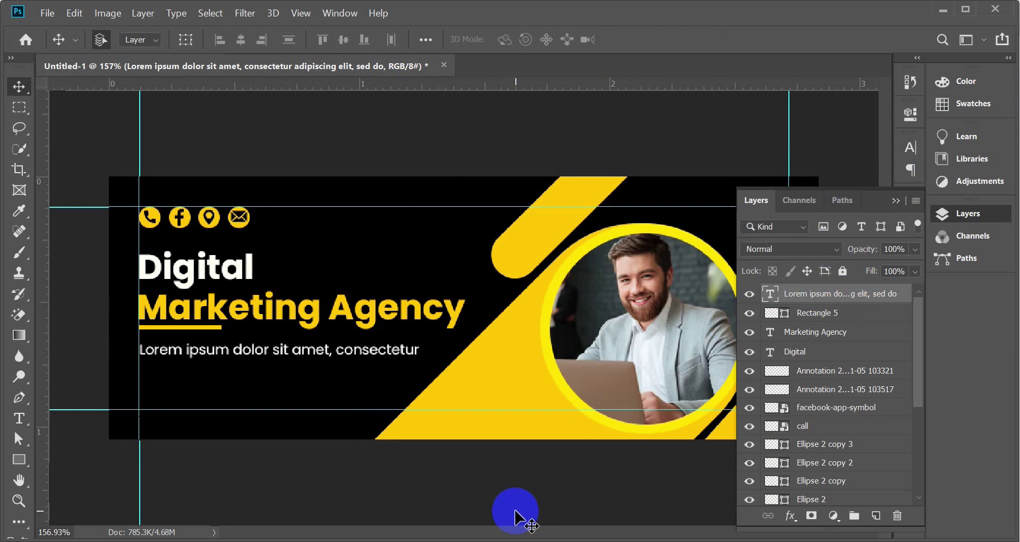
pyautogui.click(788, 333)
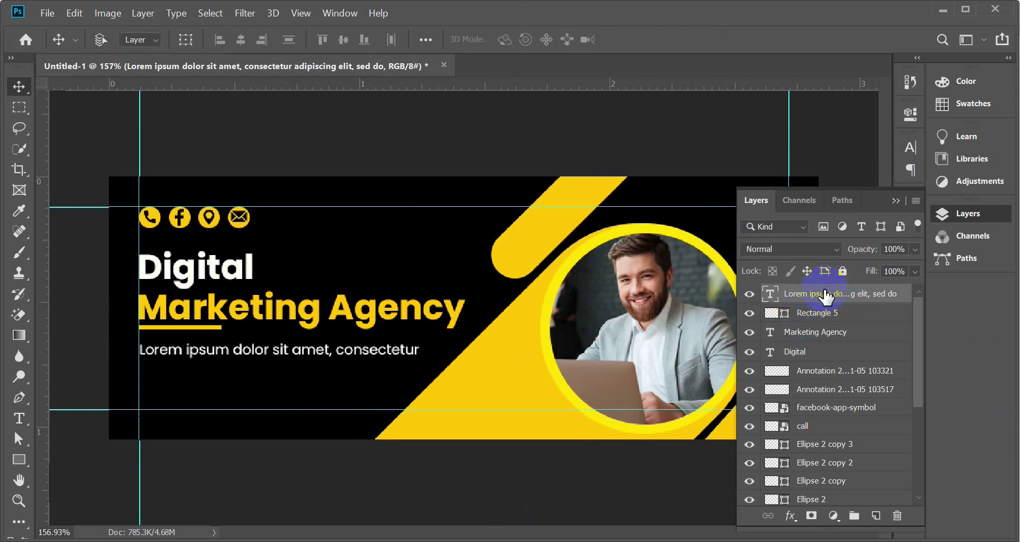
pyautogui.hotkey('ctrl', 'j')
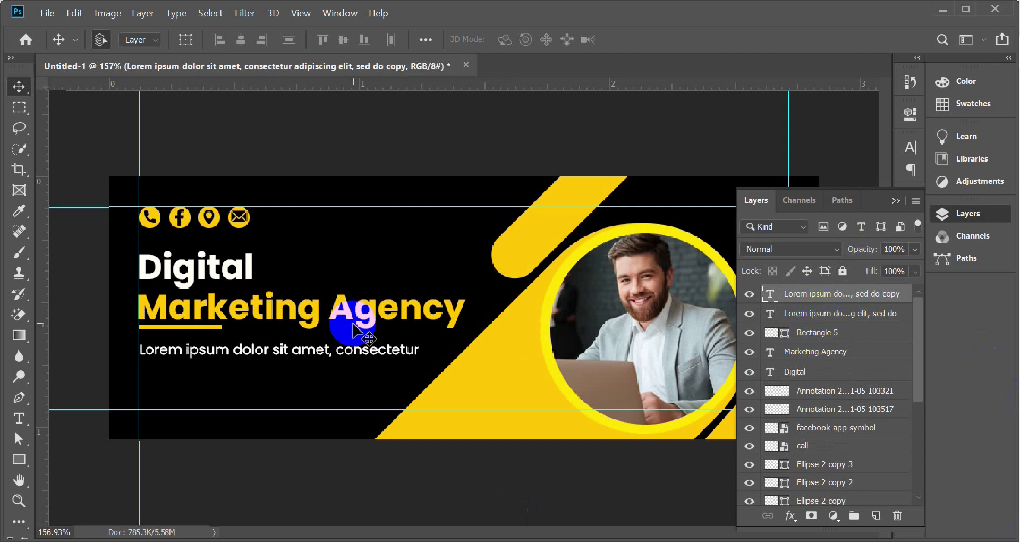
pyautogui.click(350, 352)
pyautogui.moveTo(349, 355); pyautogui.dragTo(348, 372)
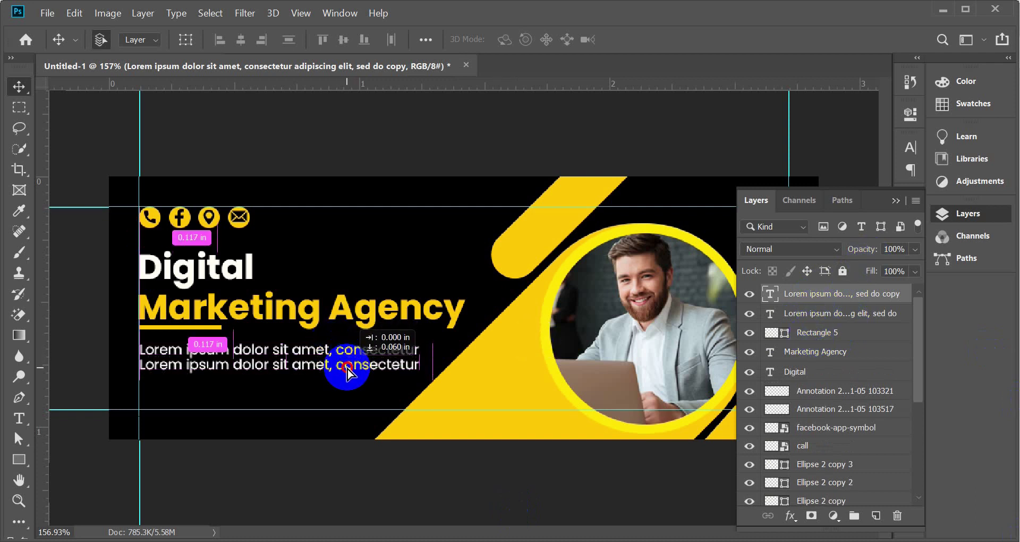
pyautogui.moveTo(348, 373); pyautogui.dragTo(348, 374)
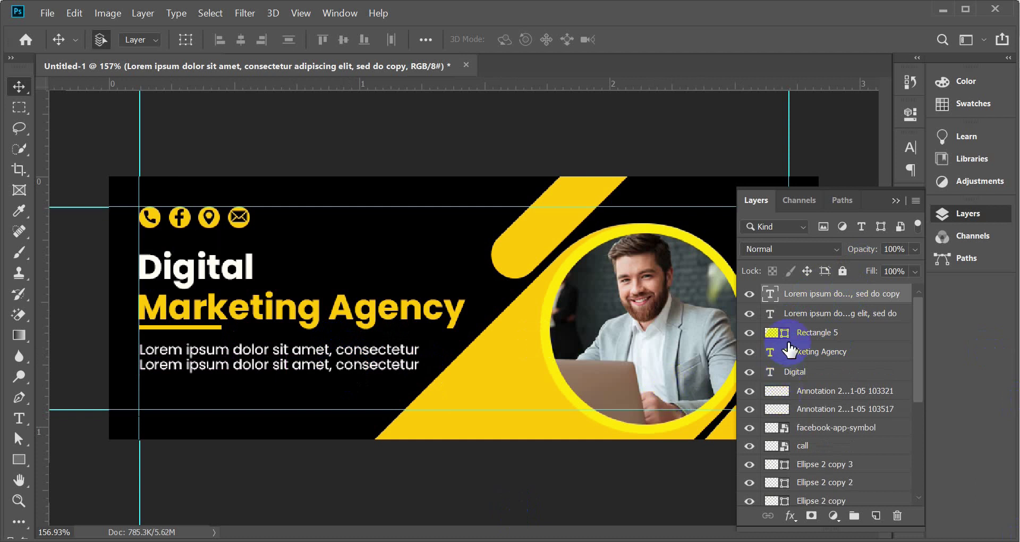
# - Select both Lorem ipsum text layers and set their font size to 3 pt
pyautogui.keyDown('shift'); pyautogui.click(812, 315); pyautogui.keyUp('shift')
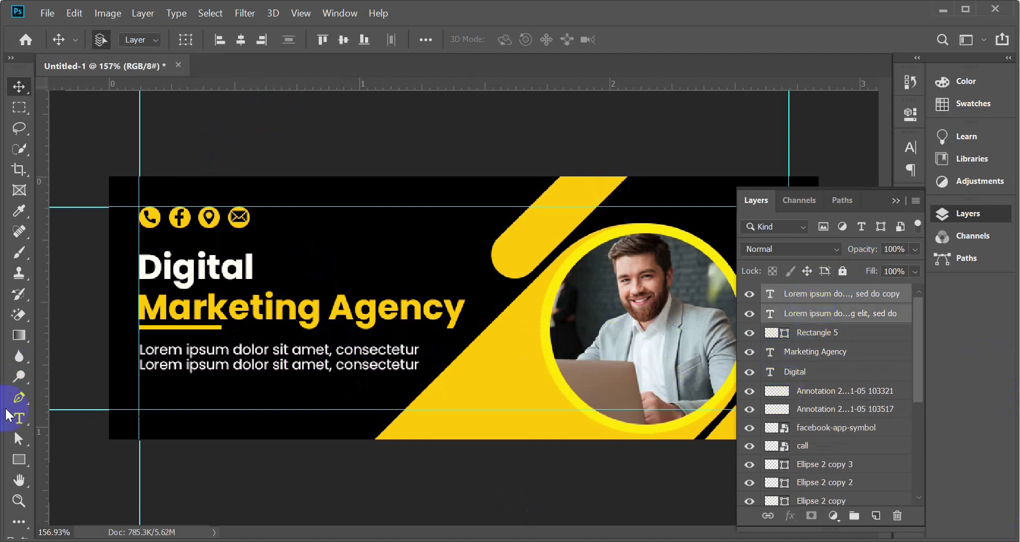
pyautogui.click(19, 419)
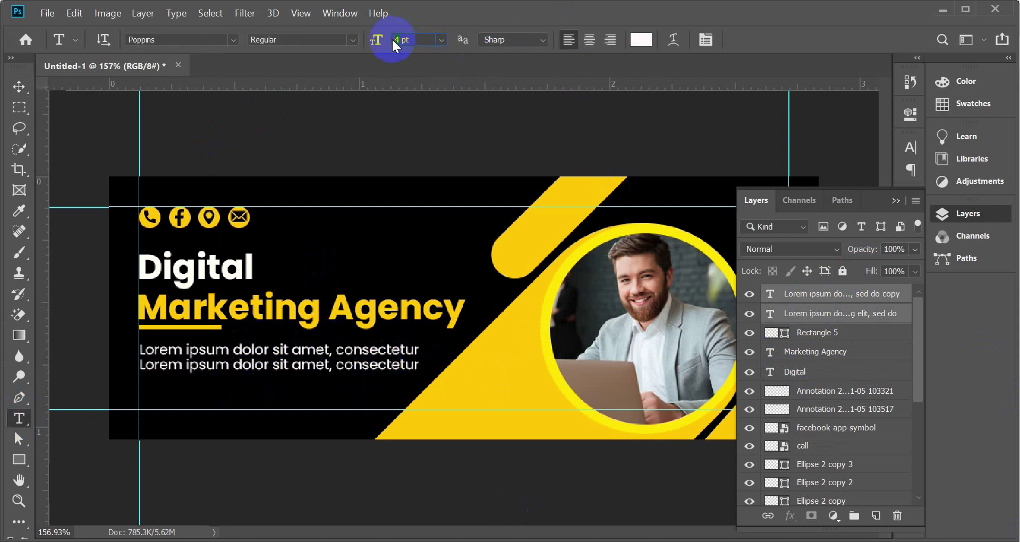
pyautogui.press('Return')
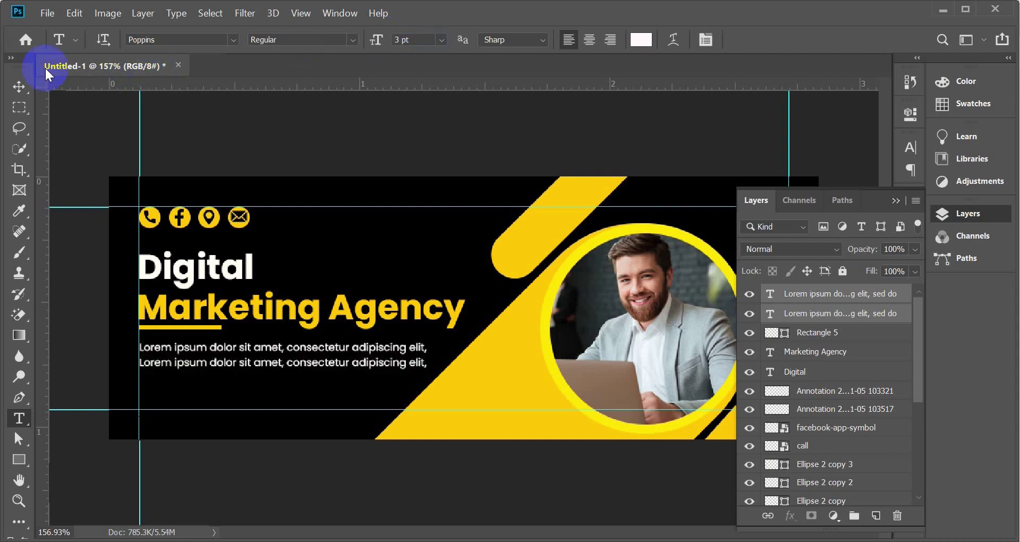
pyautogui.click(19, 87)
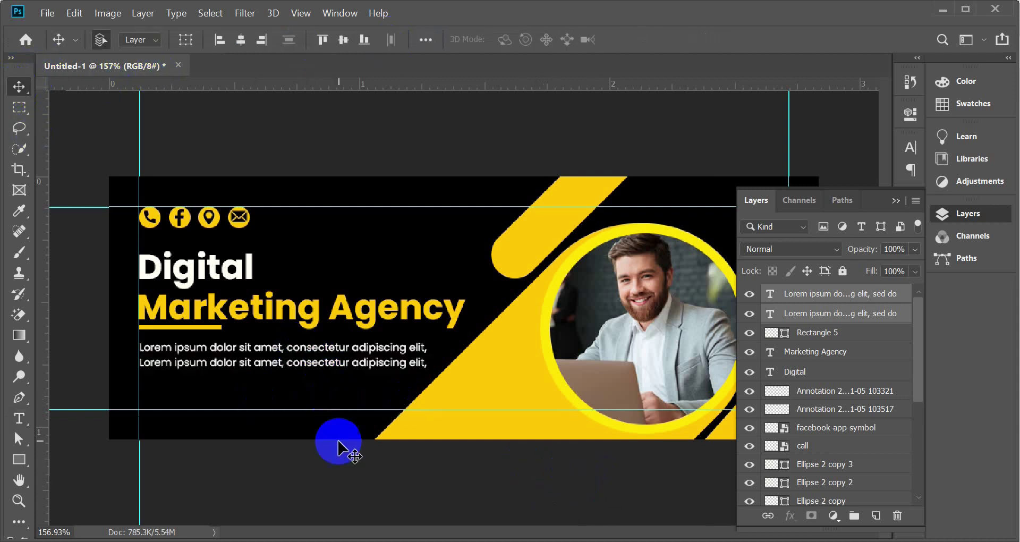
# - Draw a yellow rounded rectangle about 86 by 21 px with a 10 px radius on a new layer, left-aligned below the Lorem ipsum lines
pyautogui.click(850, 295)
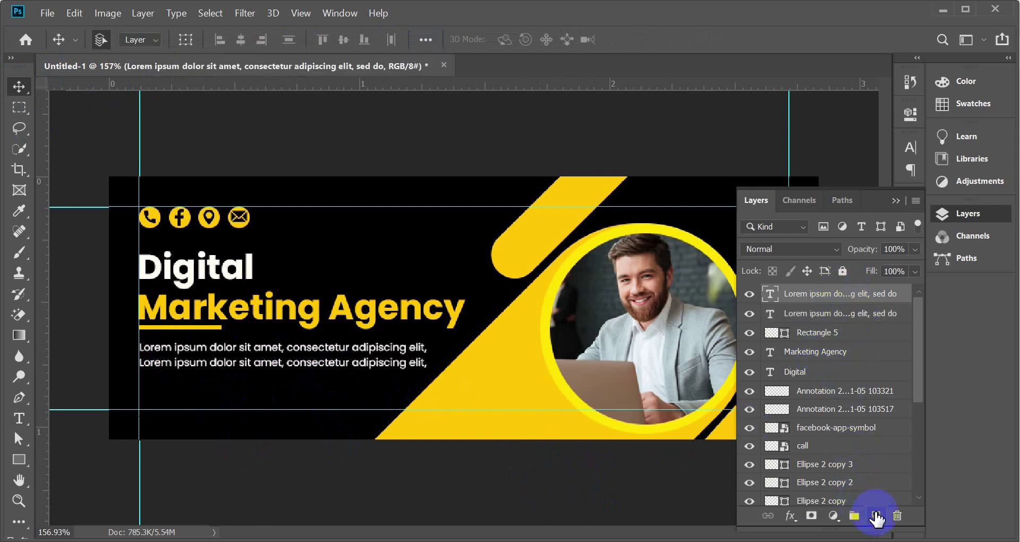
pyautogui.click(875, 516)
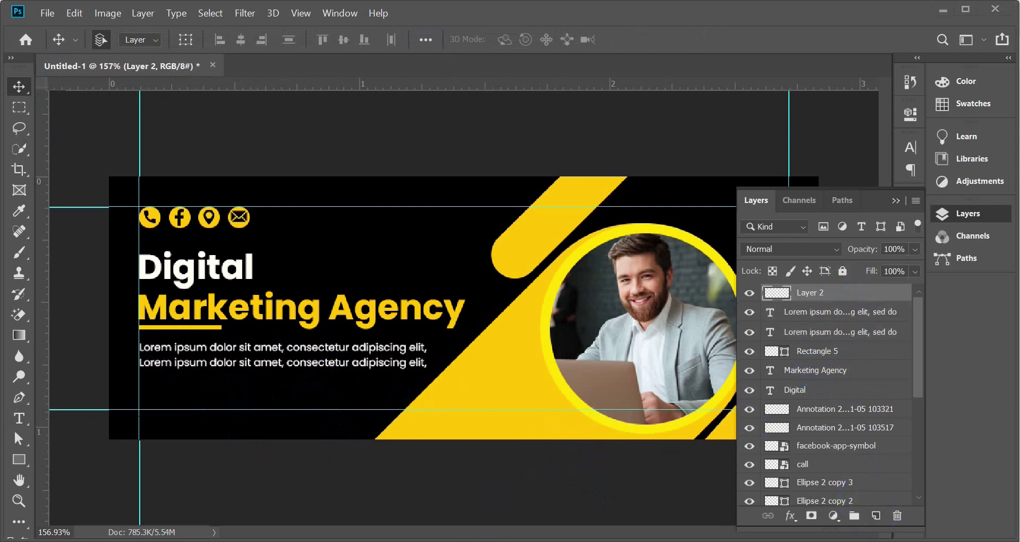
pyautogui.click(346, 479)
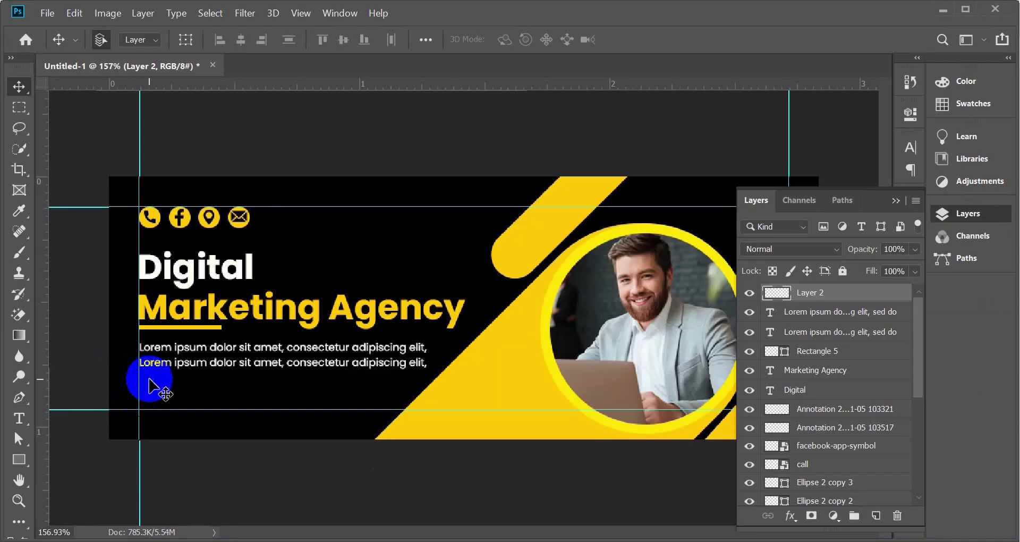
pyautogui.moveTo(18, 459); pyautogui.dragTo(71, 457)
pyautogui.click(79, 470)
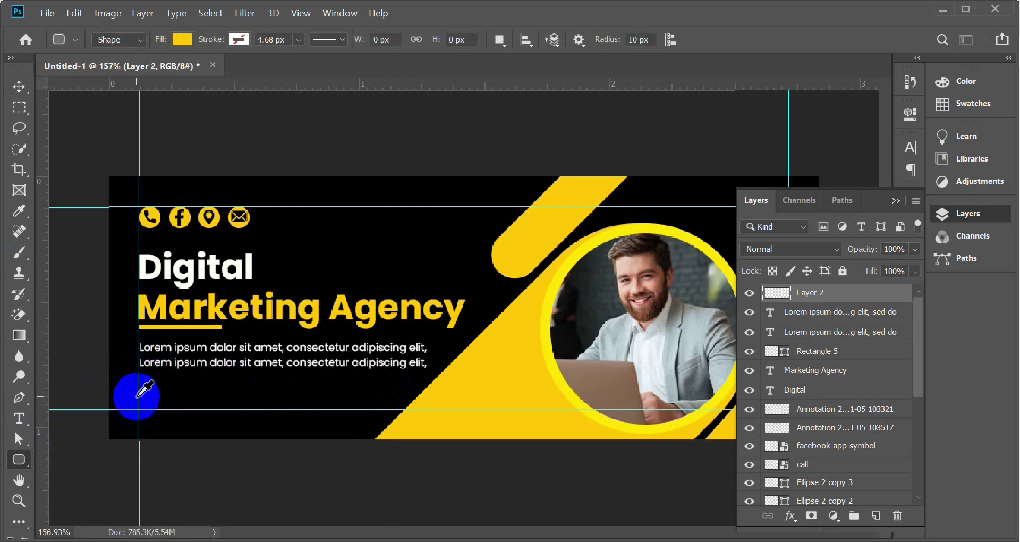
pyautogui.scroll(1, 141, 393)
pyautogui.moveTo(108, 389); pyautogui.dragTo(181, 405)
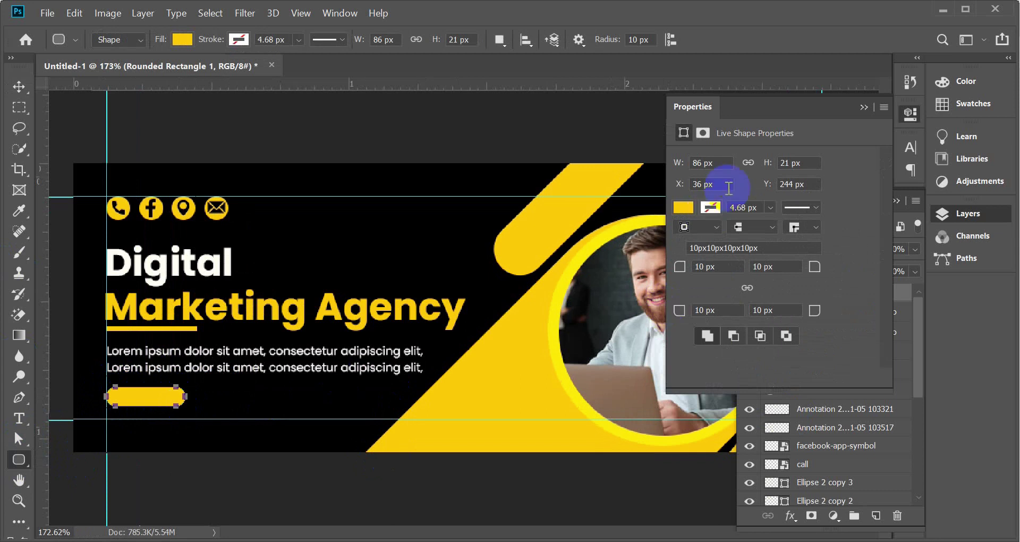
pyautogui.click(864, 107)
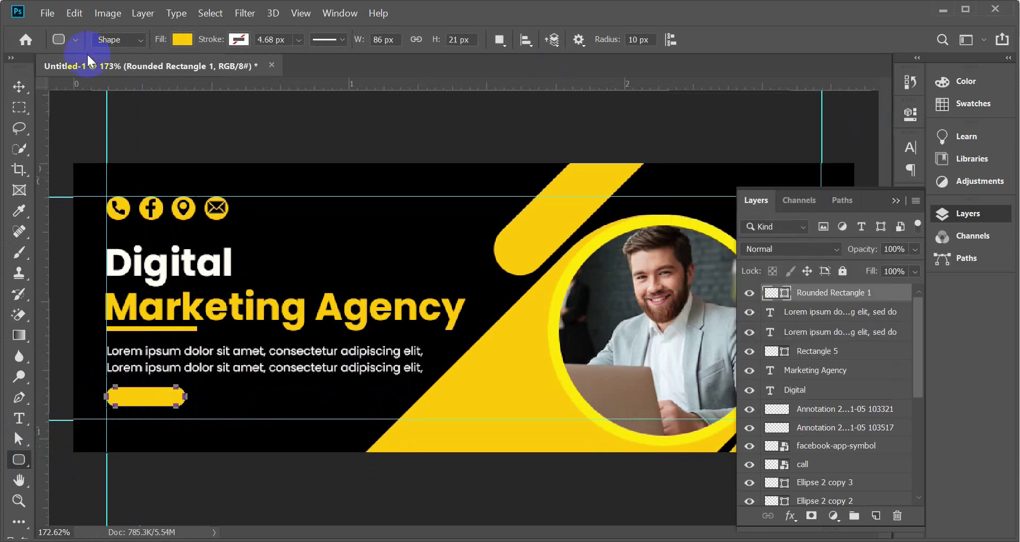
pyautogui.click(17, 88)
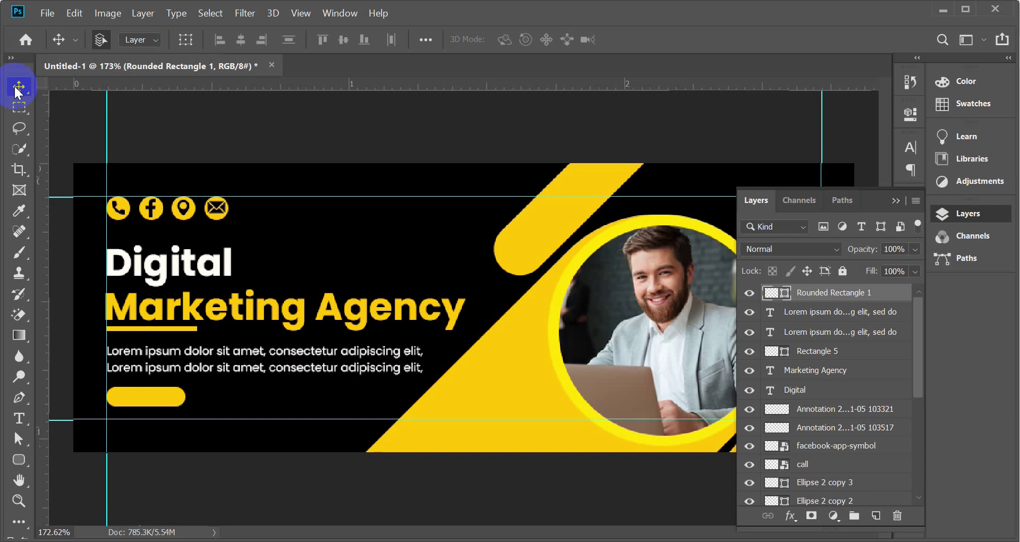
pyautogui.click(148, 384)
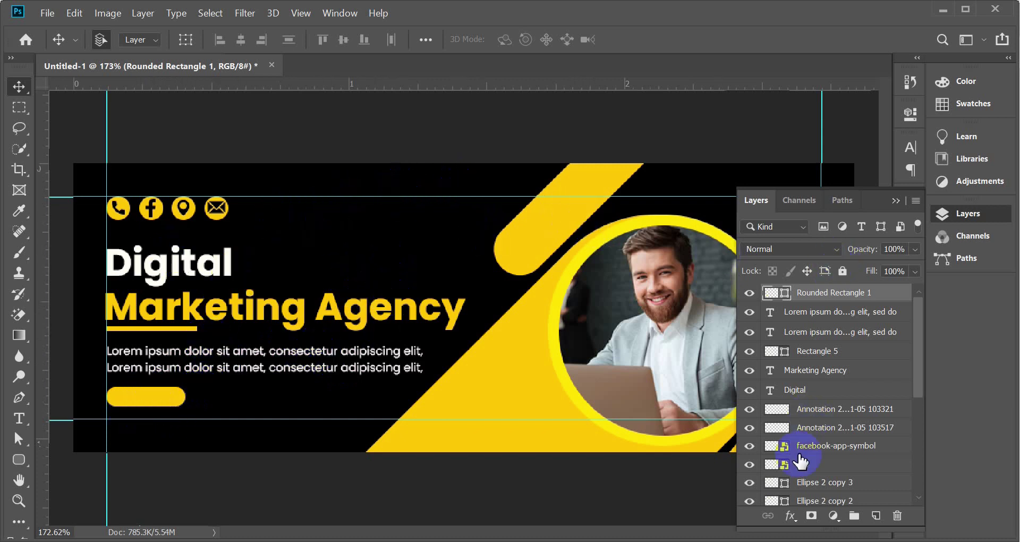
# - Draw a yellow ellipse about 100 by 84 px on a new layer, beside the word "Digital" and above "Agency"
pyautogui.click(876, 515)
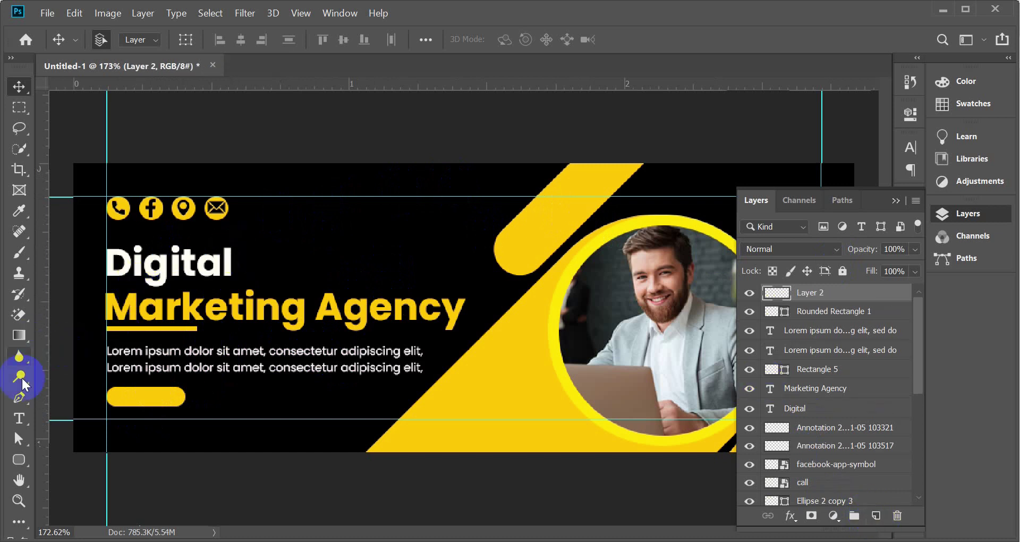
pyautogui.click(21, 456)
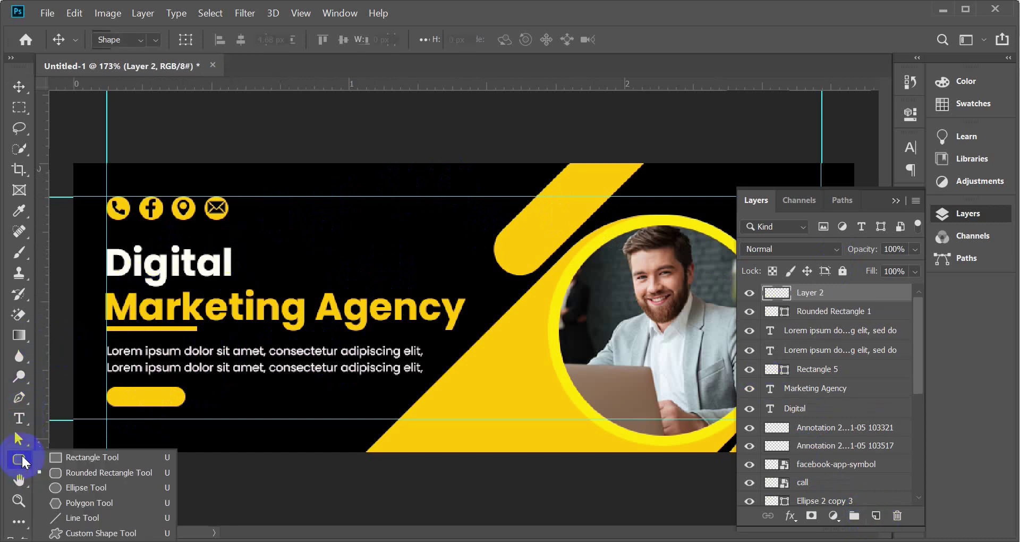
pyautogui.click(100, 485)
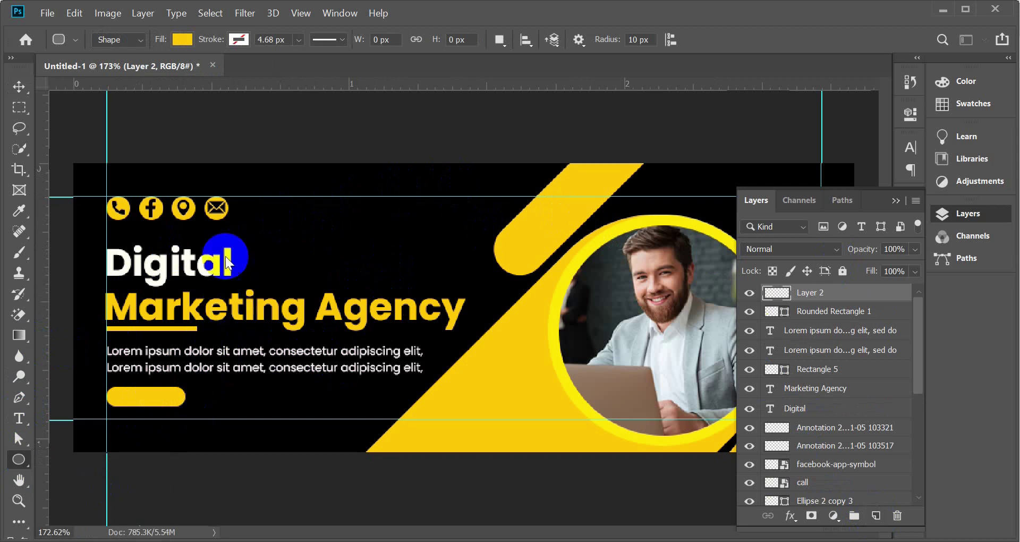
pyautogui.moveTo(278, 221); pyautogui.dragTo(369, 296)
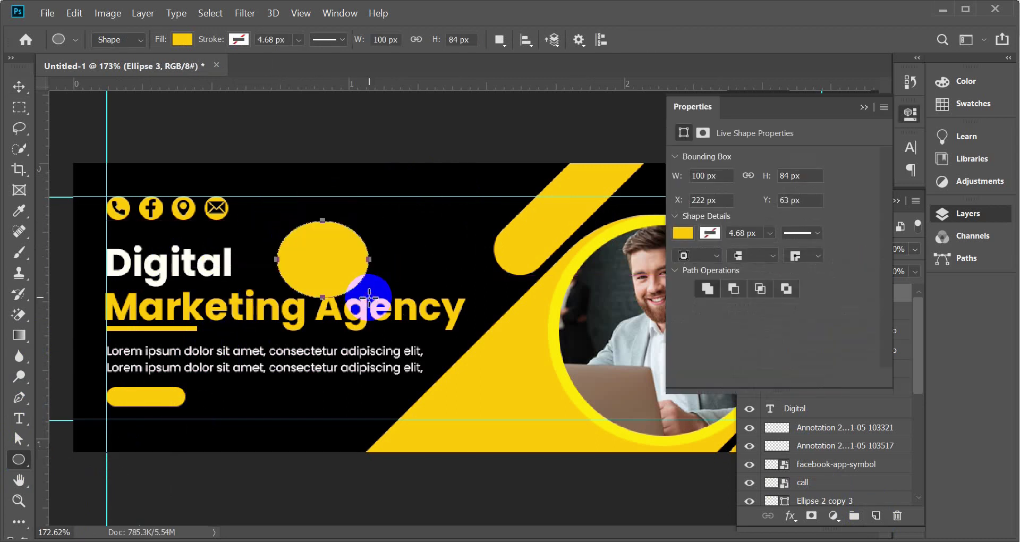
# - Remove the fill of the ellipse beside "Digital" and give it a yellow 4.68 px stroke
pyautogui.click(687, 233)
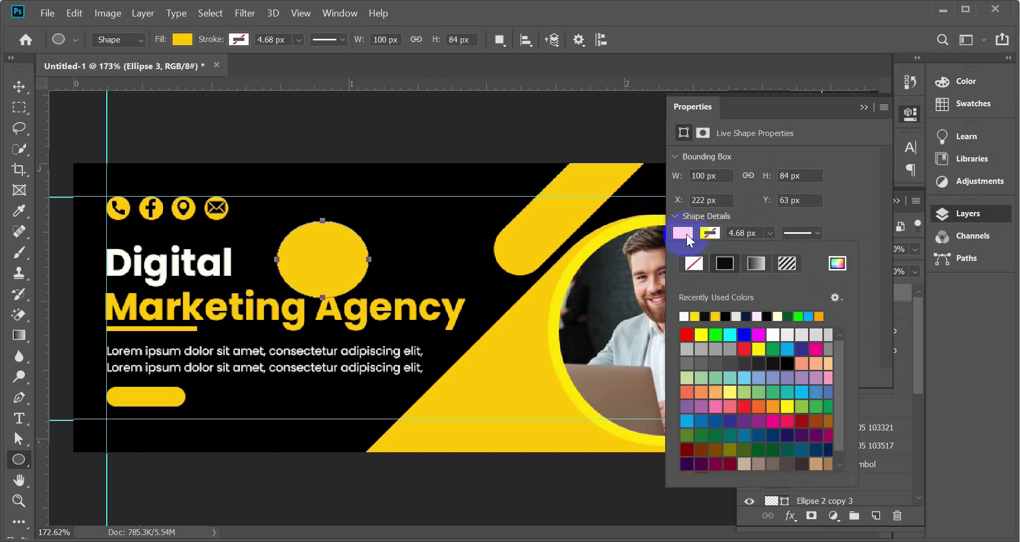
pyautogui.click(699, 263)
pyautogui.click(717, 232)
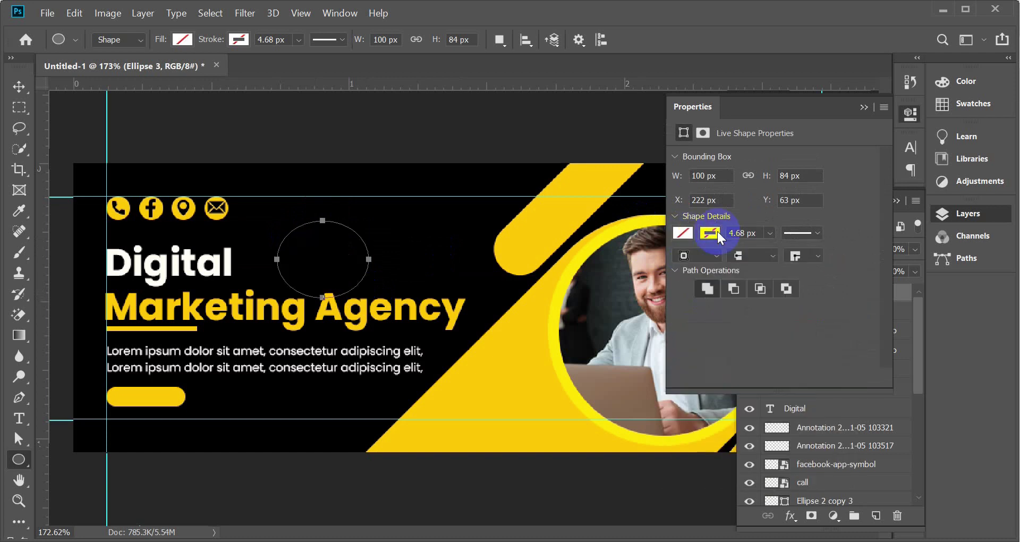
pyautogui.click(717, 232)
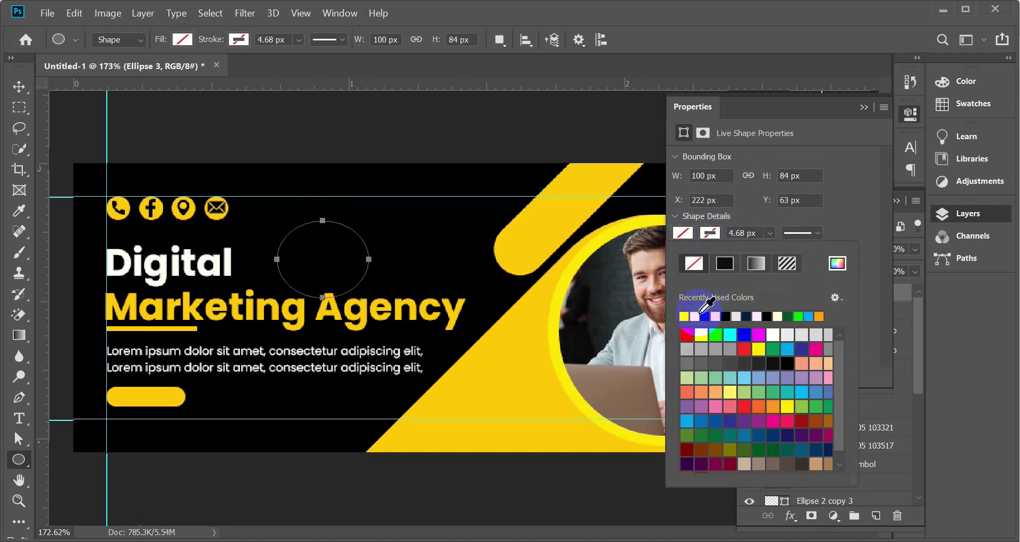
pyautogui.click(701, 334)
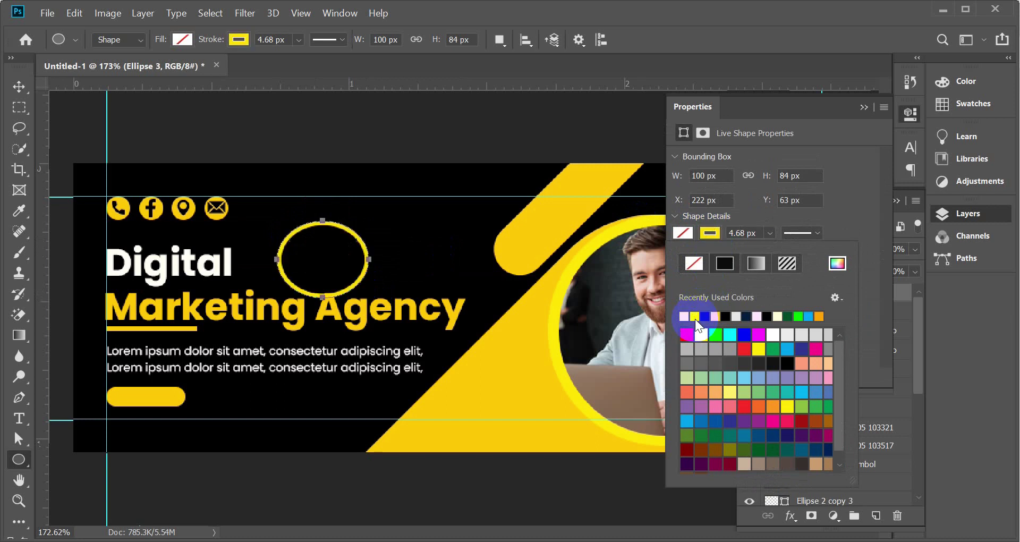
pyautogui.click(18, 86)
pyautogui.click(19, 86)
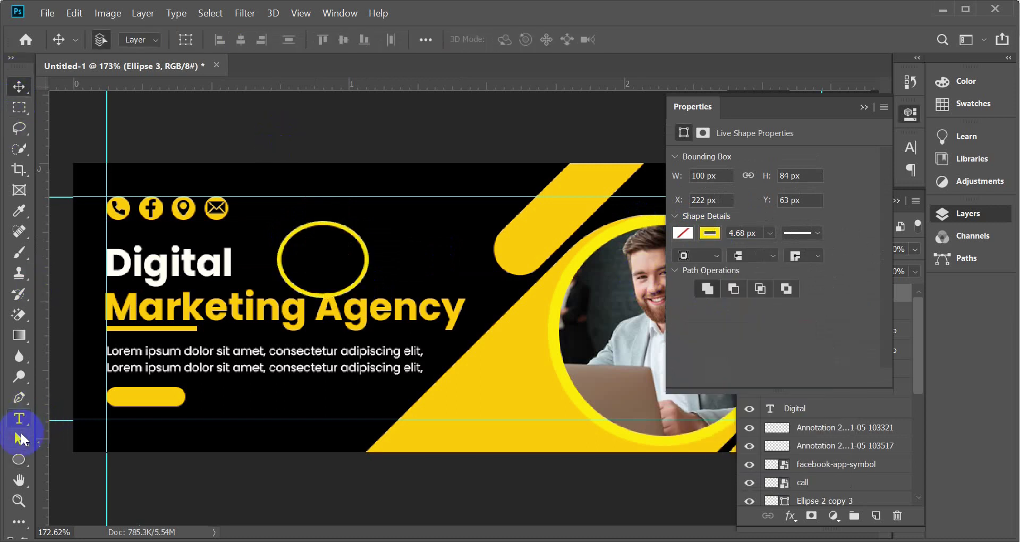
# - Delete the ellipse's right anchor point to leave a half ring, and try to move it toward the yellow diagonal shape
pyautogui.click(21, 440)
pyautogui.moveTo(23, 442); pyautogui.dragTo(96, 450)
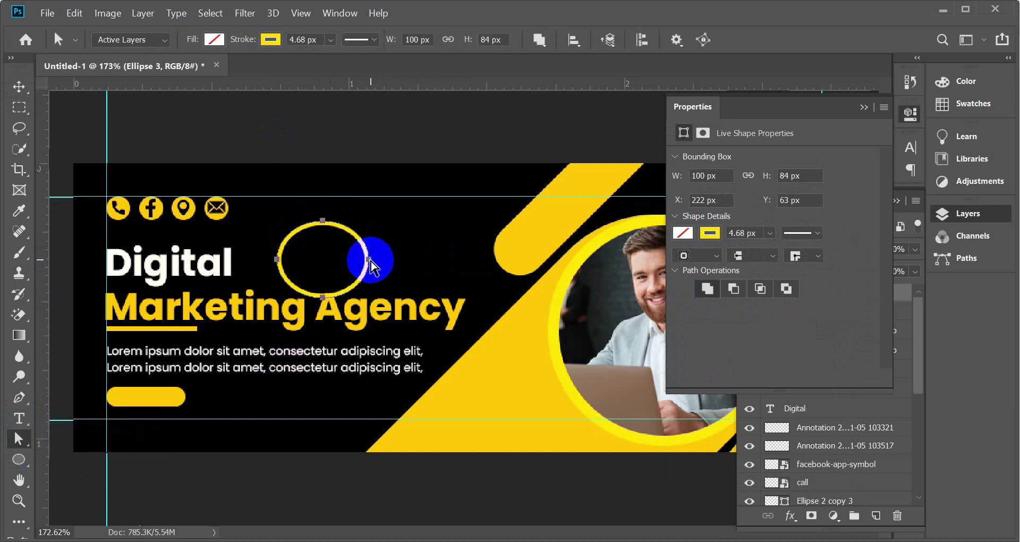
pyautogui.moveTo(371, 261); pyautogui.dragTo(380, 282)
pyautogui.click(513, 235)
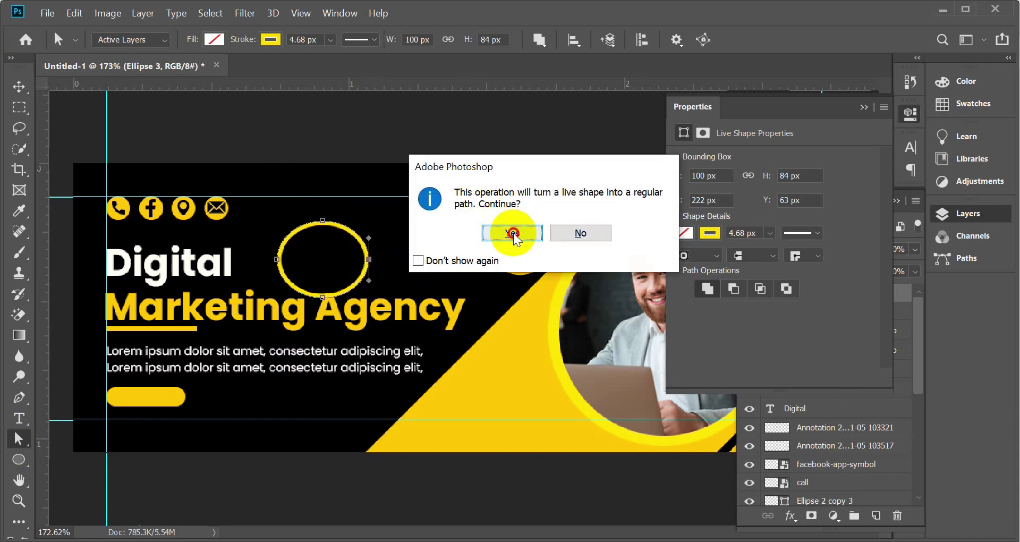
pyautogui.press('Delete')
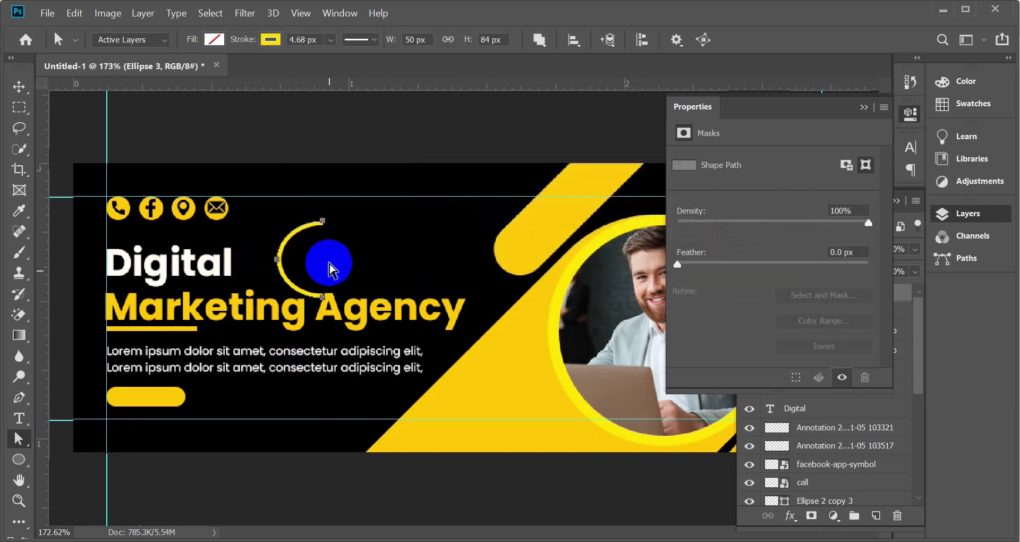
pyautogui.click(19, 86)
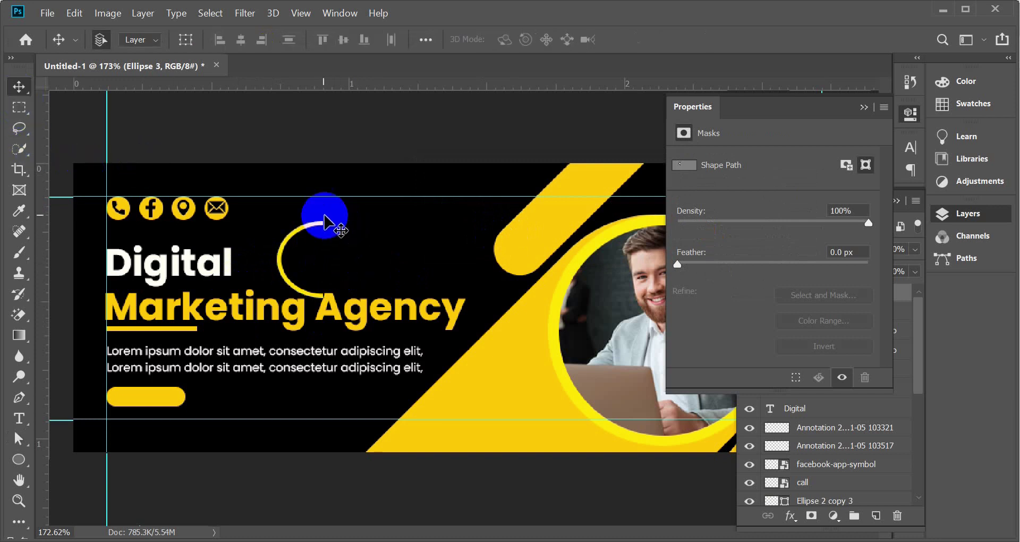
pyautogui.moveTo(324, 216); pyautogui.dragTo(456, 223)
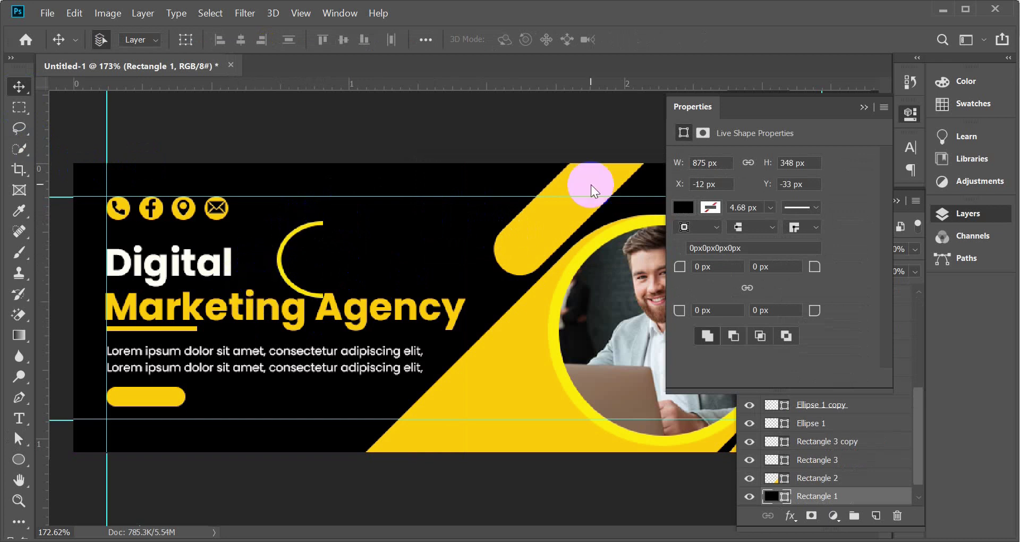
# - Delete the half-ring layer Ellipse 3 above the headline
pyautogui.click(865, 107)
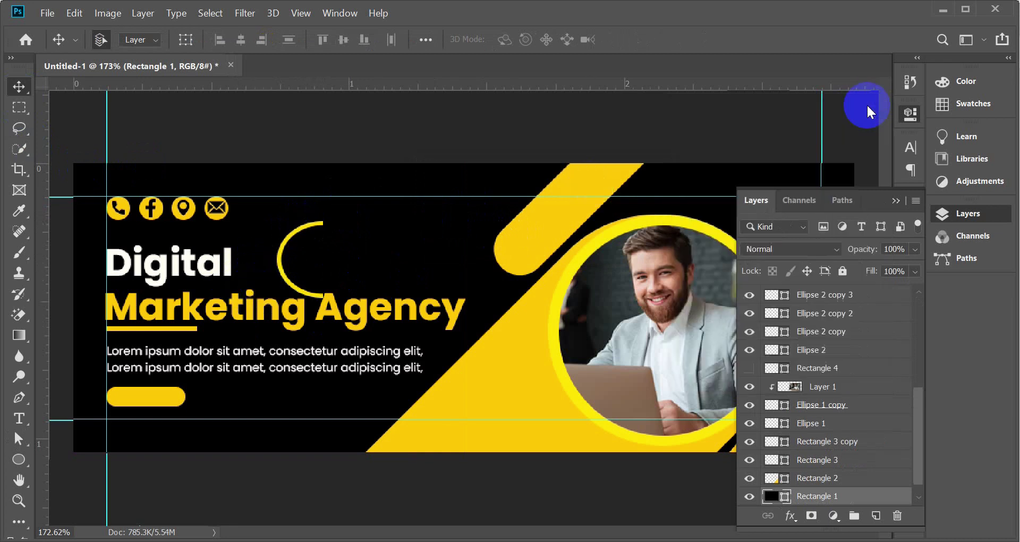
pyautogui.click(297, 228)
pyautogui.click(750, 293)
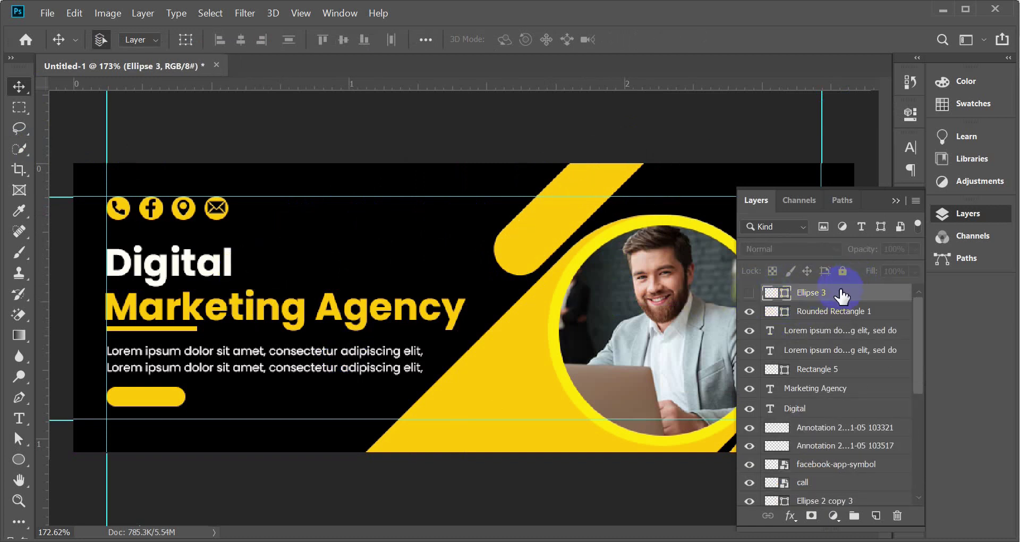
pyautogui.press('Delete')
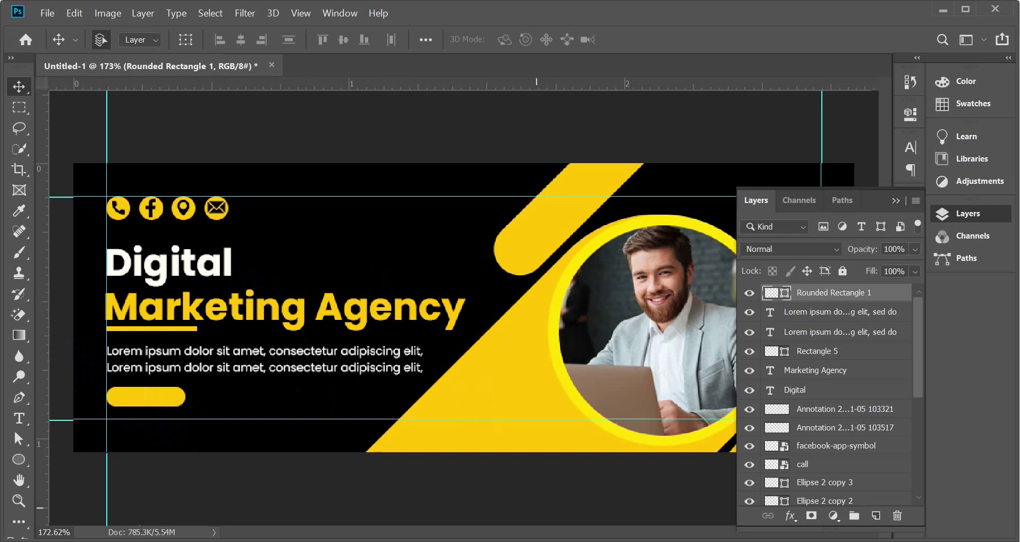
# - Move the yellow rounded rectangle slightly up, closer to the Lorem ipsum lines
pyautogui.click(653, 395)
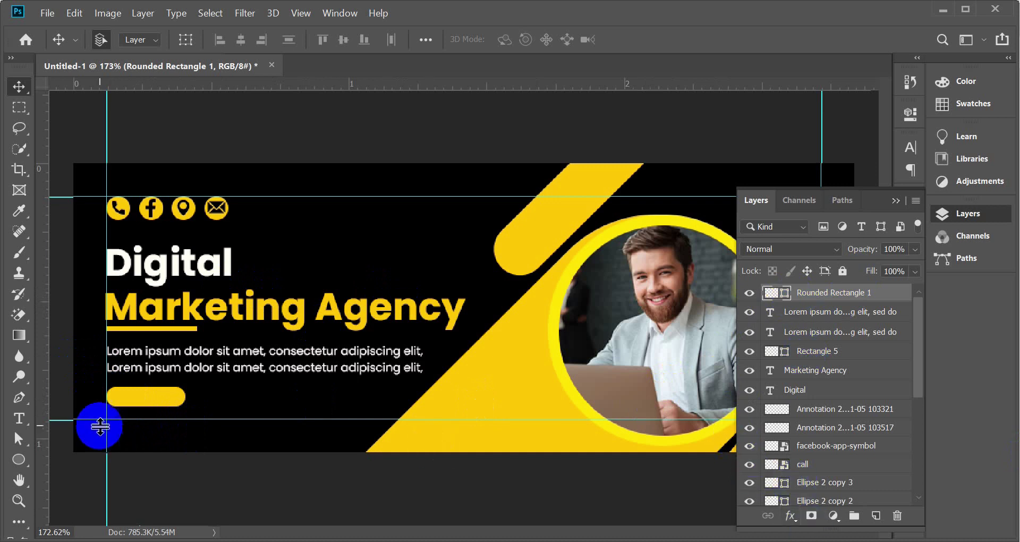
pyautogui.moveTo(136, 395); pyautogui.dragTo(136, 392)
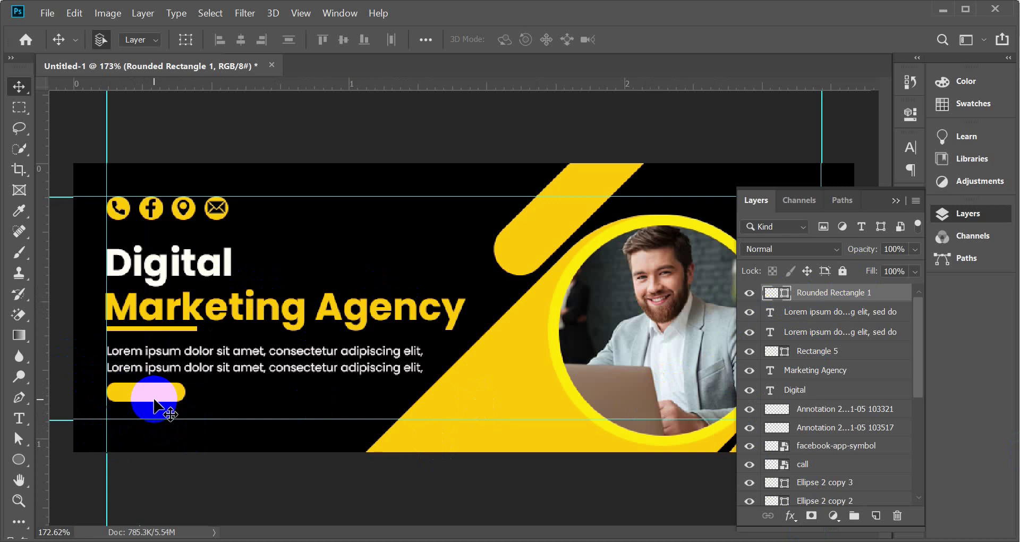
# - Add the text "Join Us" in black (000000) Poppins Regular 3 pt on a new layer over the yellow rounded rectangle
pyautogui.click(877, 516)
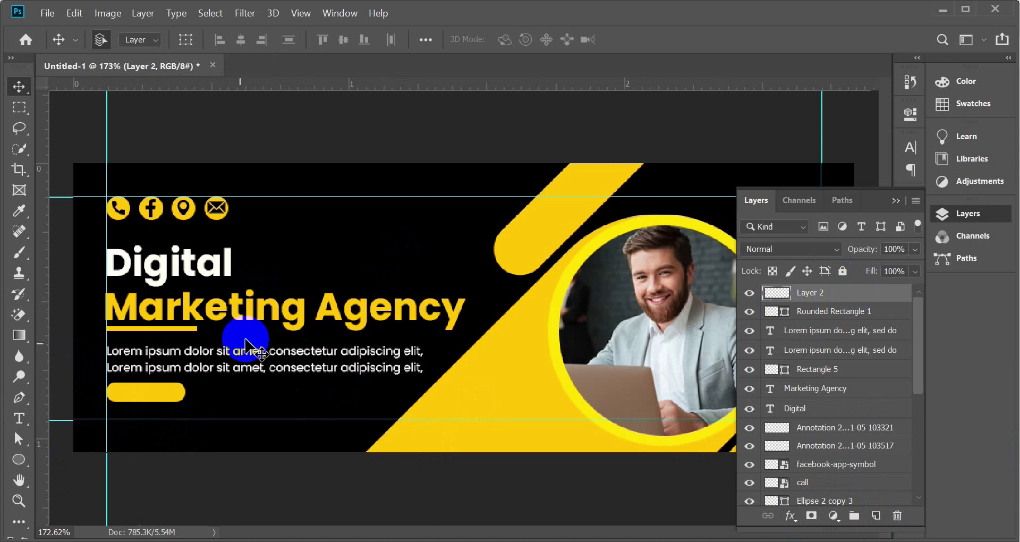
pyautogui.click(22, 418)
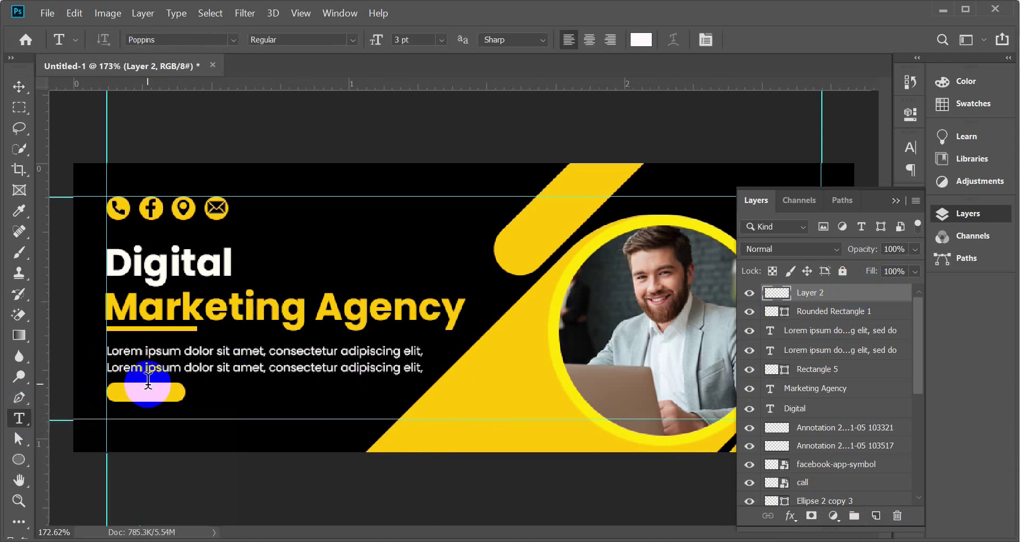
pyautogui.click(641, 39)
pyautogui.moveTo(191, 367); pyautogui.dragTo(216, 399)
pyautogui.click(240, 338)
pyautogui.click(383, 183)
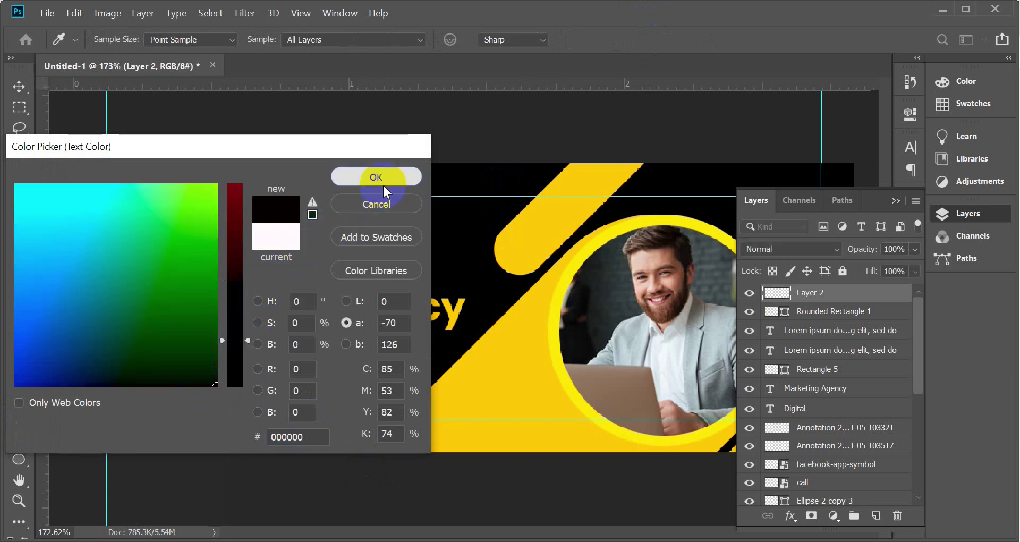
pyautogui.scroll(4, 119, 397)
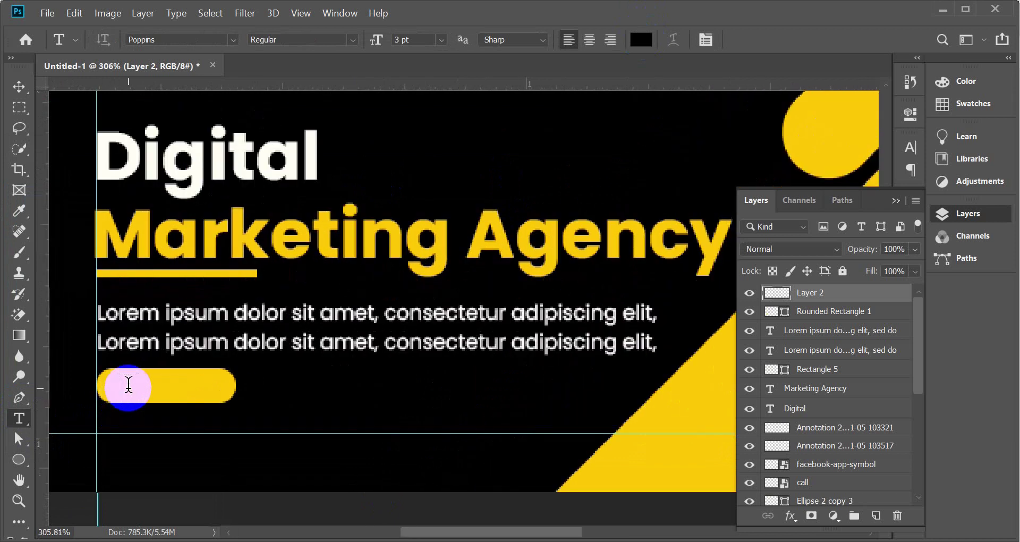
pyautogui.click(129, 384)
pyautogui.write('Join U')
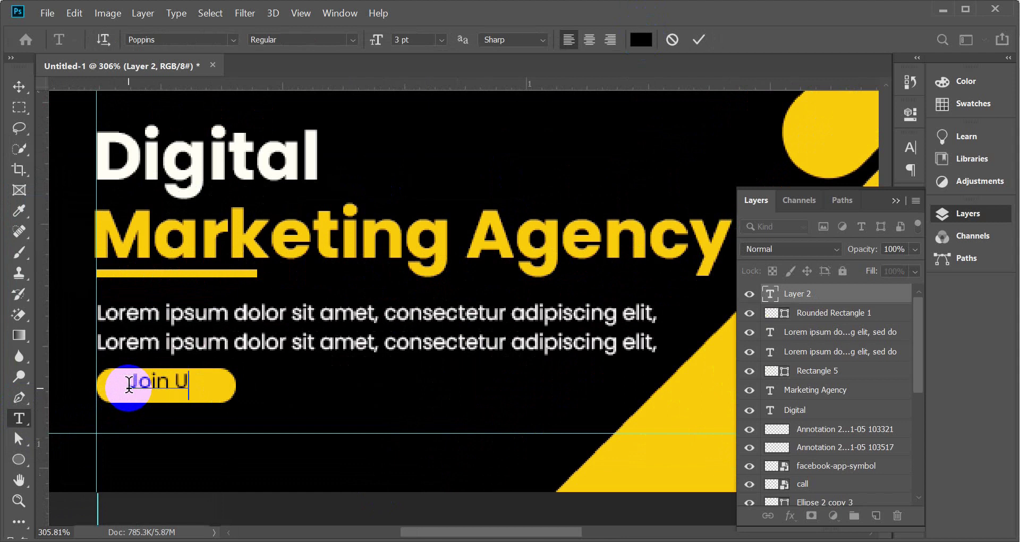
pyautogui.write('s')
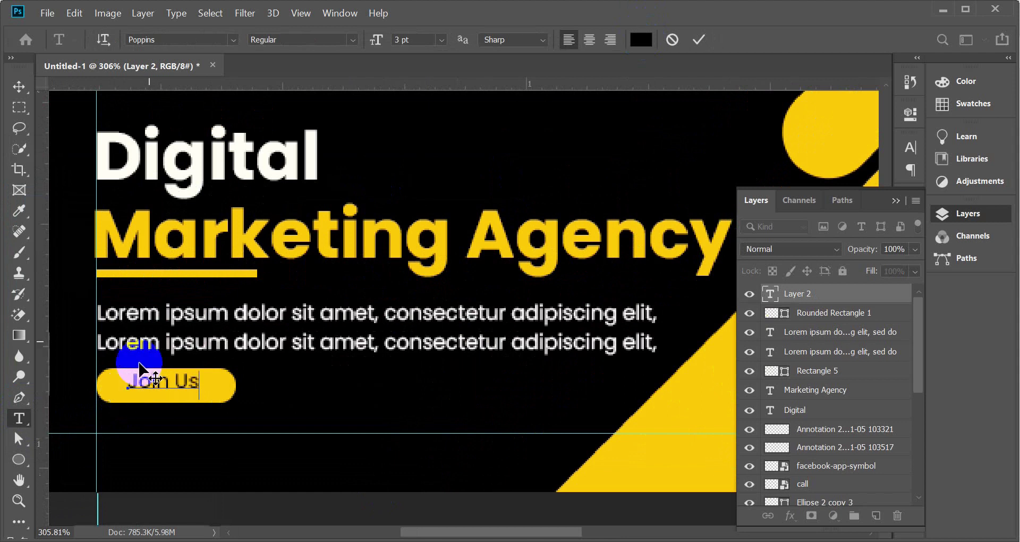
pyautogui.click(700, 40)
# - Set the font size of the "Join Us" text to 4 pt
pyautogui.click(442, 40)
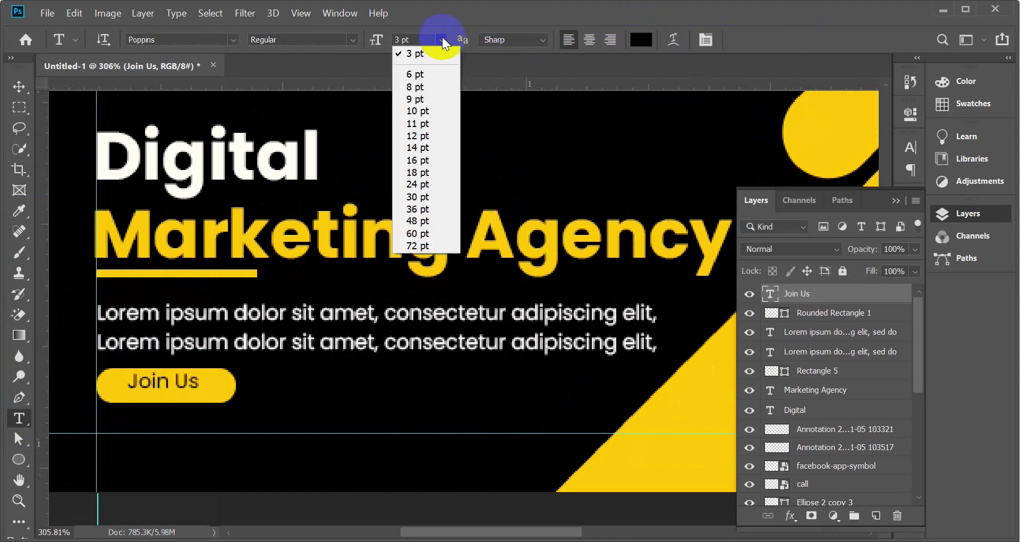
pyautogui.click(435, 75)
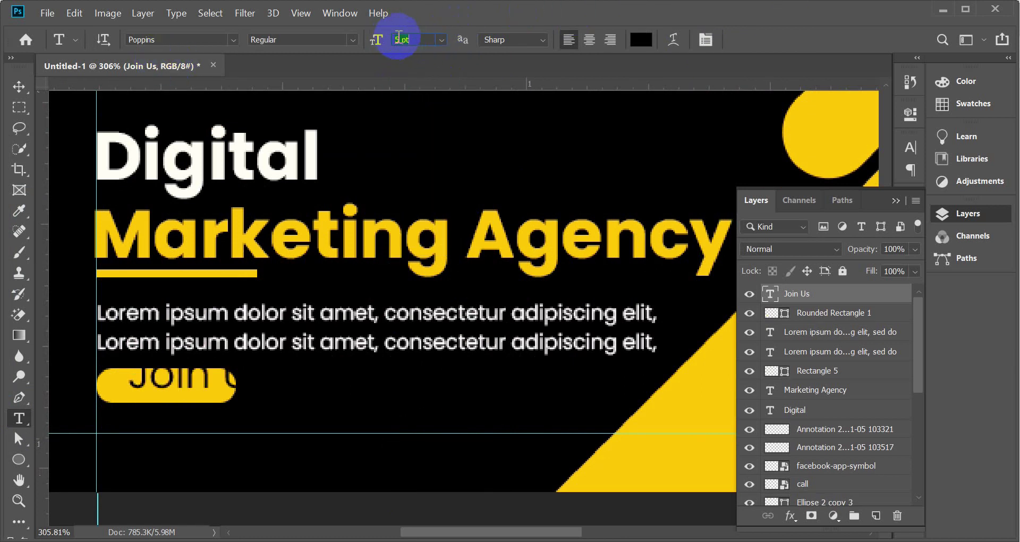
pyautogui.press('Down')
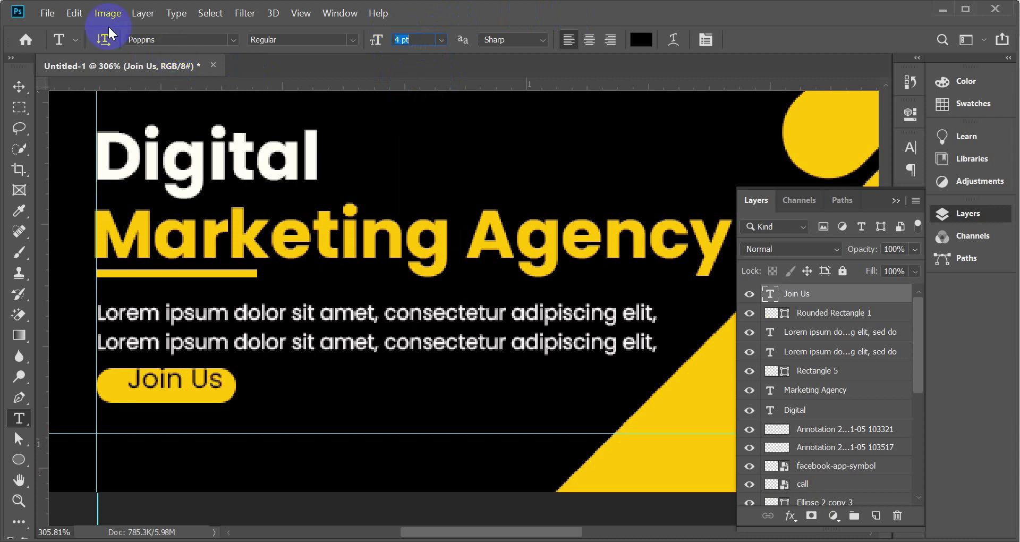
# - Nudge the "Join Us" text so it sits centred on the yellow button
pyautogui.click(19, 86)
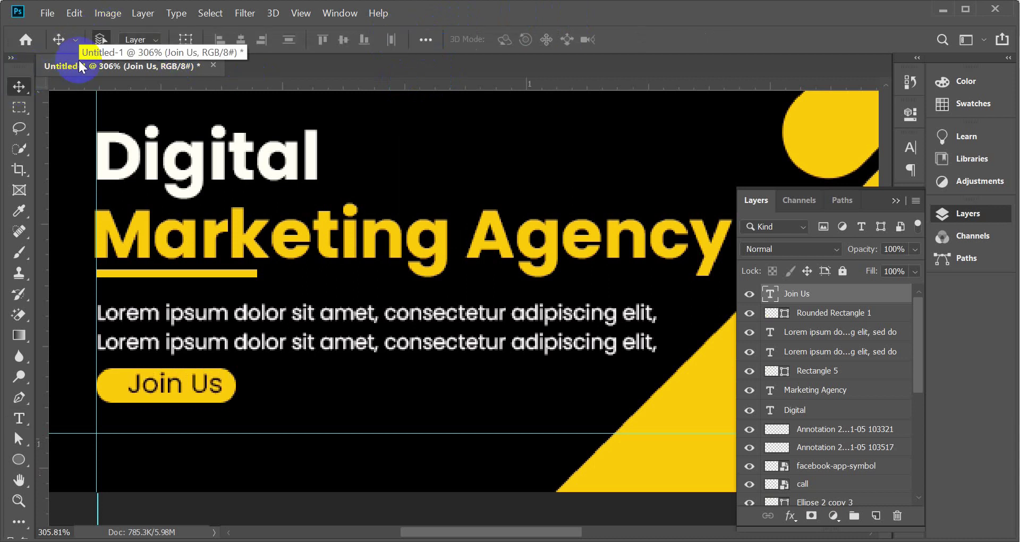
pyautogui.press('Left')
pyautogui.press('Left')
pyautogui.press('Left')
pyautogui.press('Left')
pyautogui.press('Left')
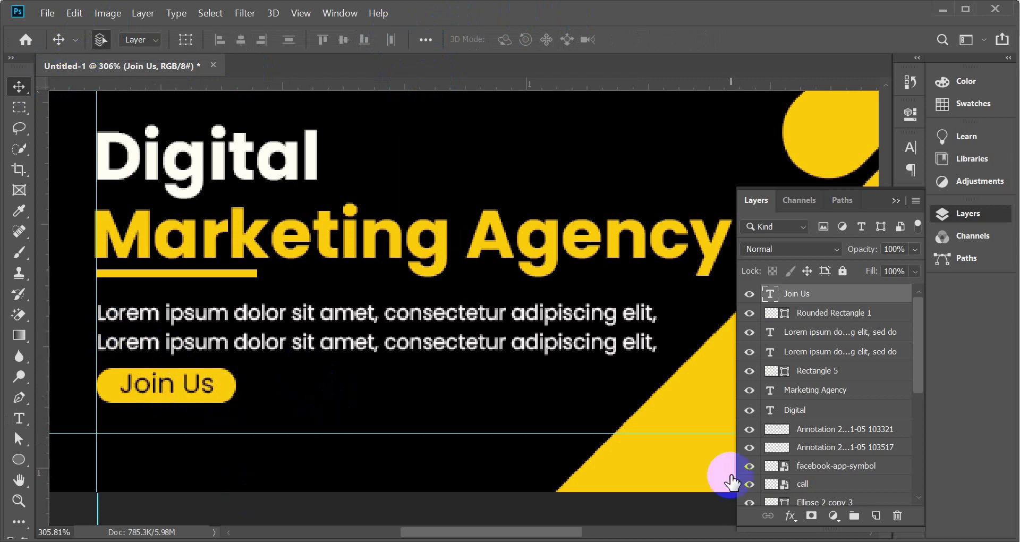
pyautogui.click(876, 516)
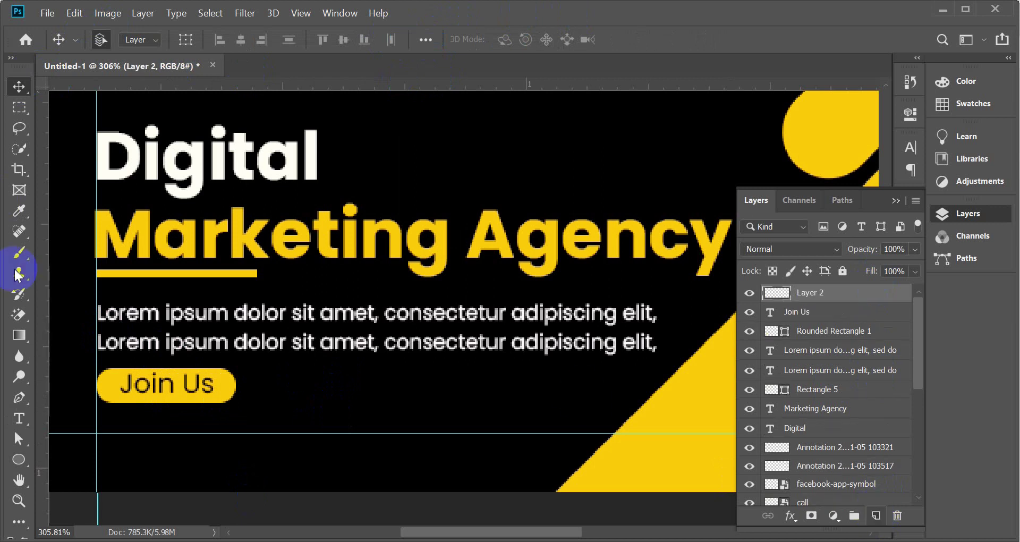
pyautogui.click(22, 420)
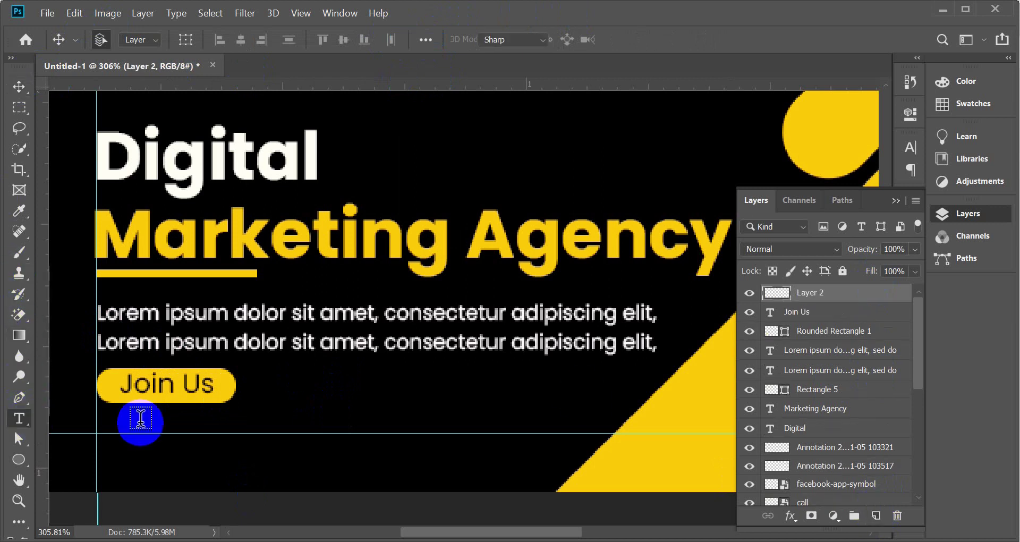
pyautogui.click(252, 419)
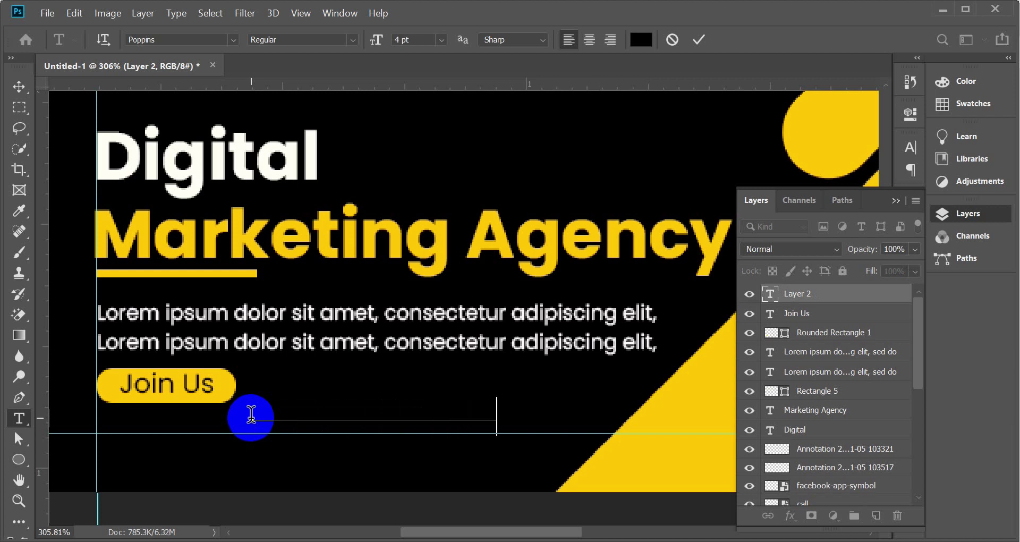
pyautogui.click(699, 40)
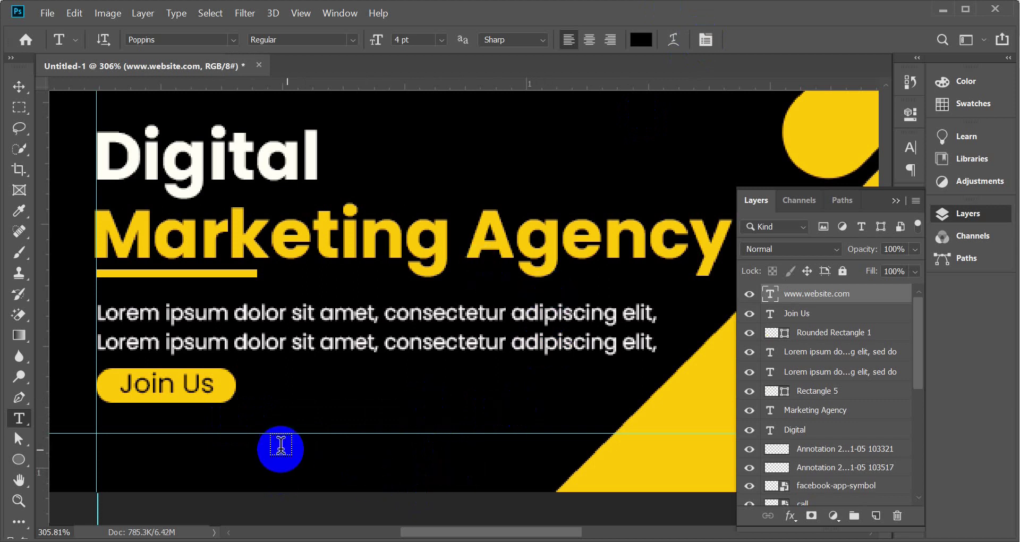
pyautogui.click(641, 39)
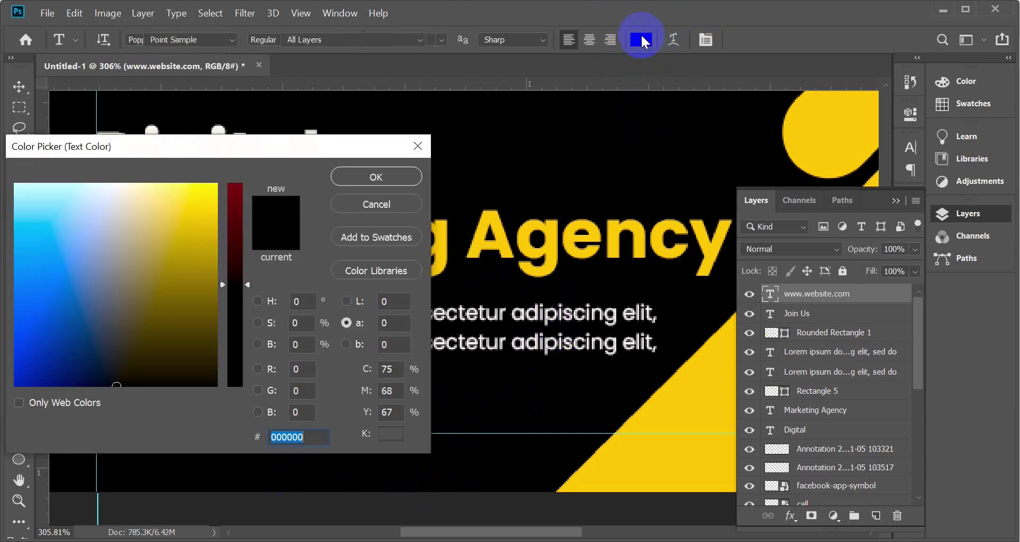
pyautogui.click(115, 184)
pyautogui.click(362, 177)
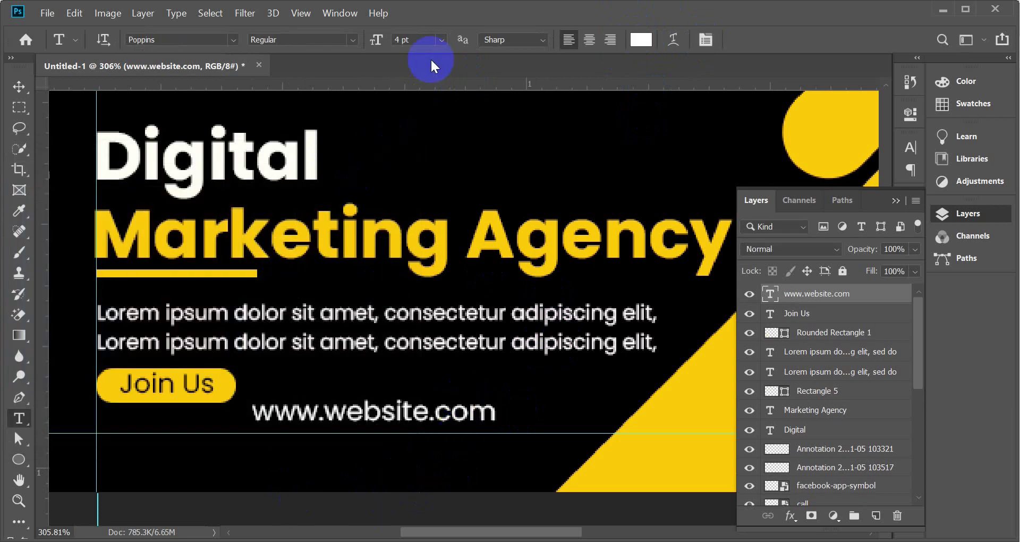
pyautogui.click(396, 40)
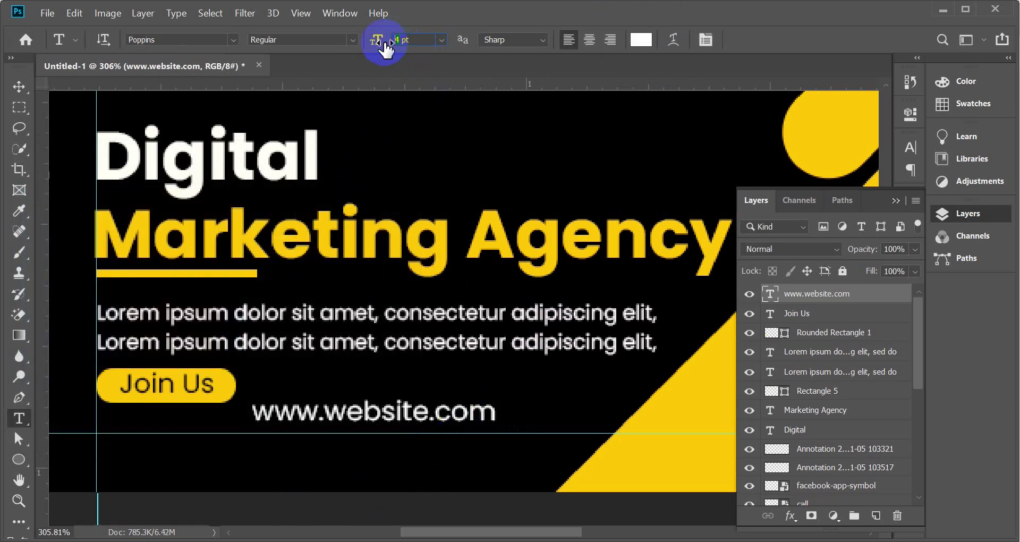
pyautogui.click(20, 86)
pyautogui.moveTo(370, 412); pyautogui.dragTo(208, 428)
pyautogui.press('Right')
pyautogui.press('Right')
pyautogui.press('Right')
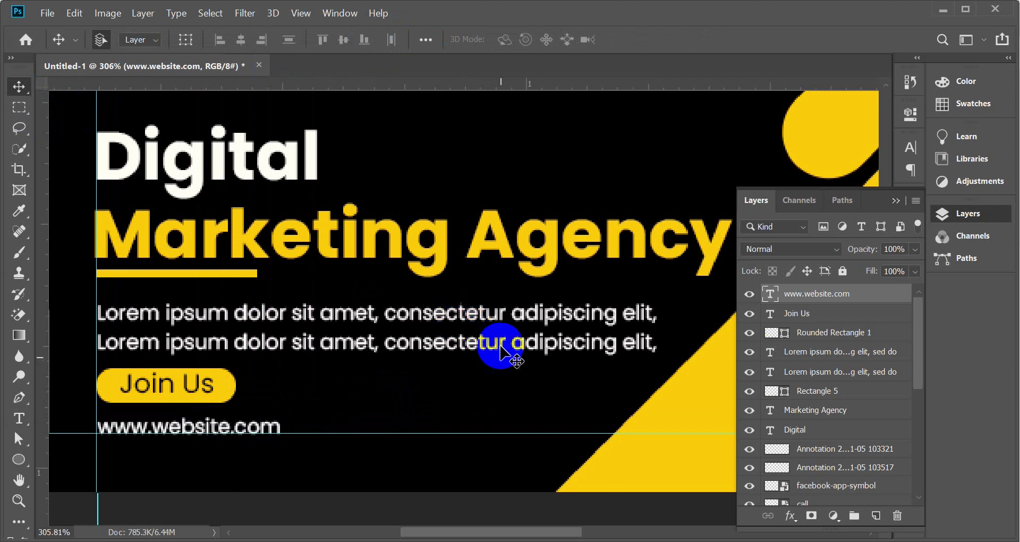
pyautogui.scroll(-5, 494, 372)
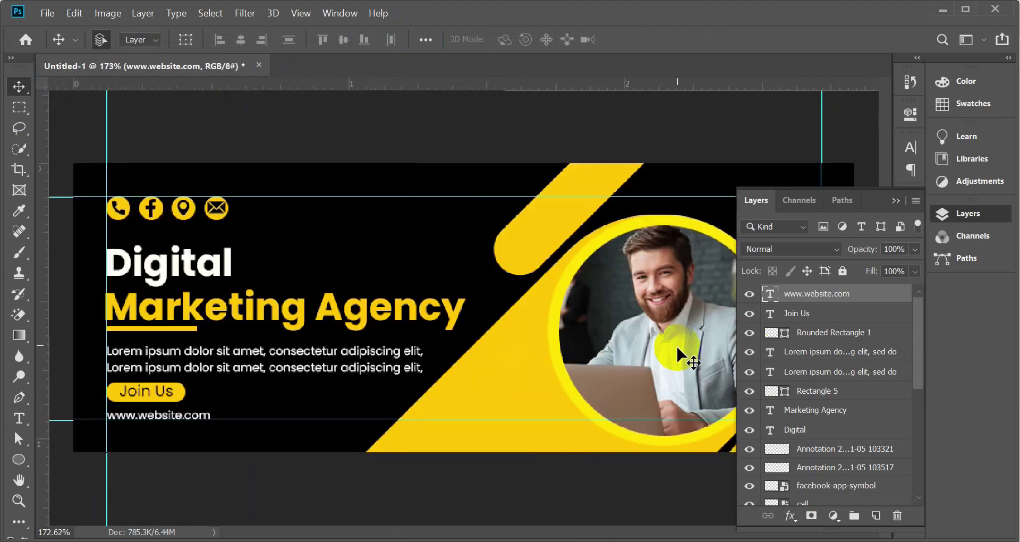
# - Compare the cover layout with the reference digital marketing cover in the browser, and return to Photoshop
pyautogui.click(895, 200)
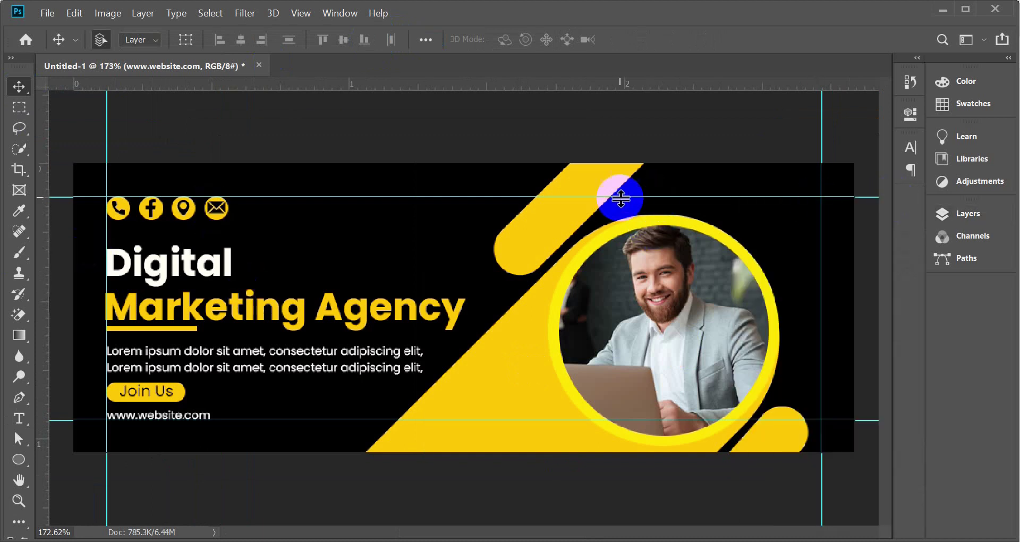
pyautogui.scroll(-2, 621, 198)
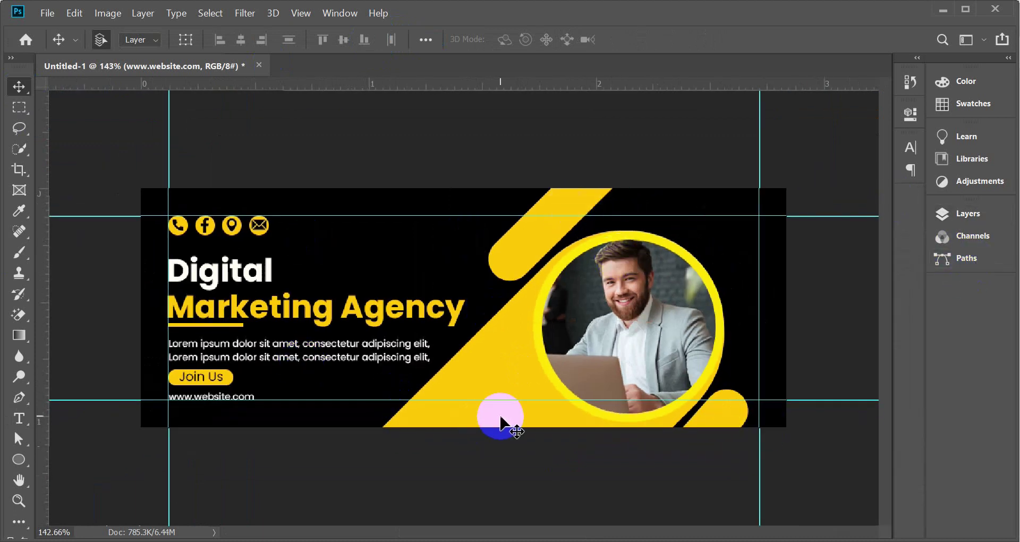
pyautogui.click(939, 215)
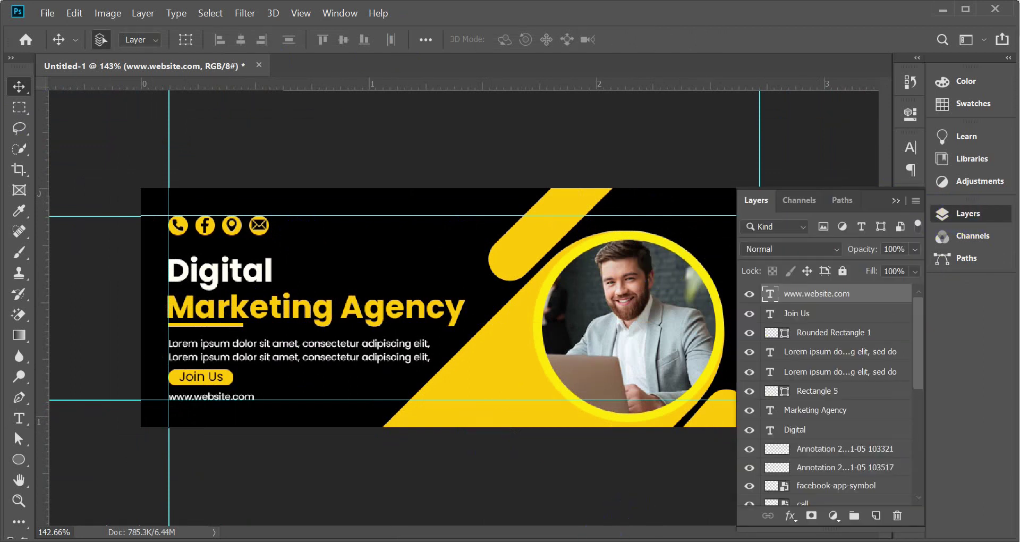
pyautogui.click(364, 467)
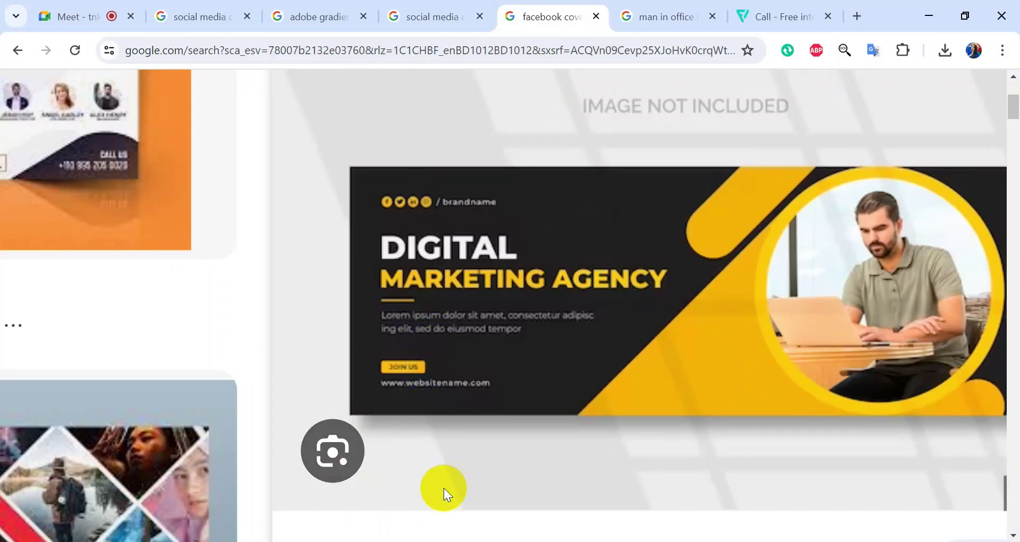
pyautogui.click(578, 539)
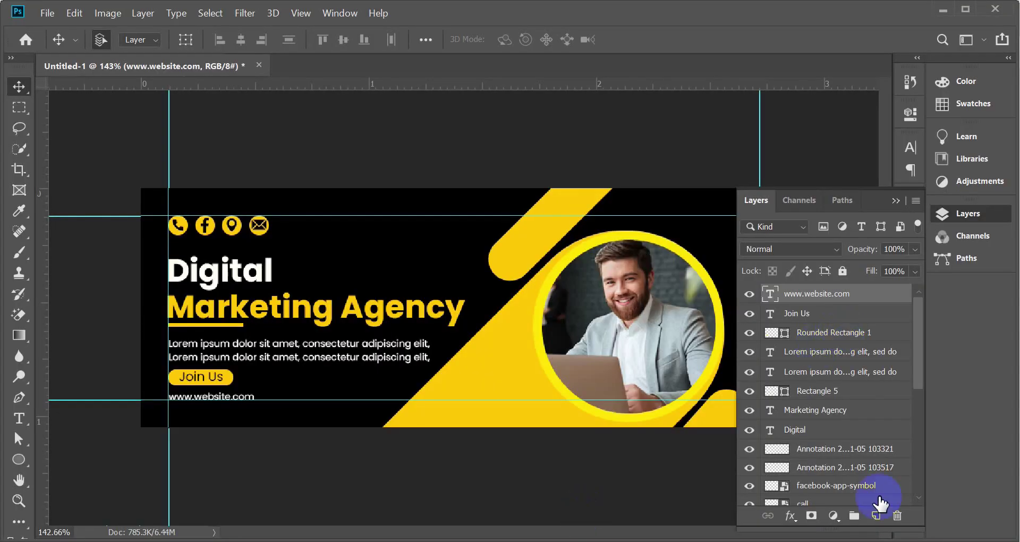
# - Draw a white 5 px circle without a stroke on a new layer, in the black area beside the mail icon
pyautogui.click(876, 516)
pyautogui.scroll(3, 455, 244)
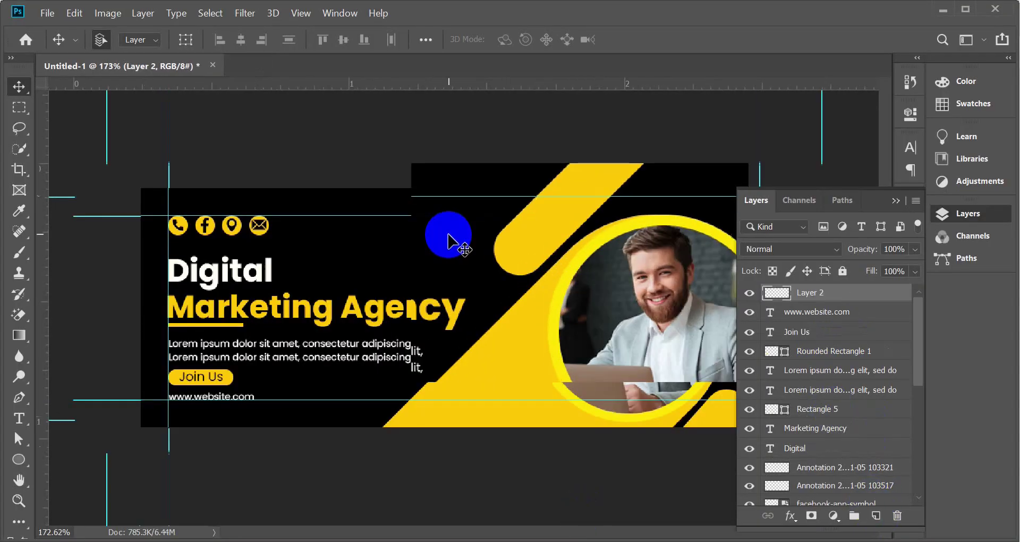
pyautogui.click(18, 459)
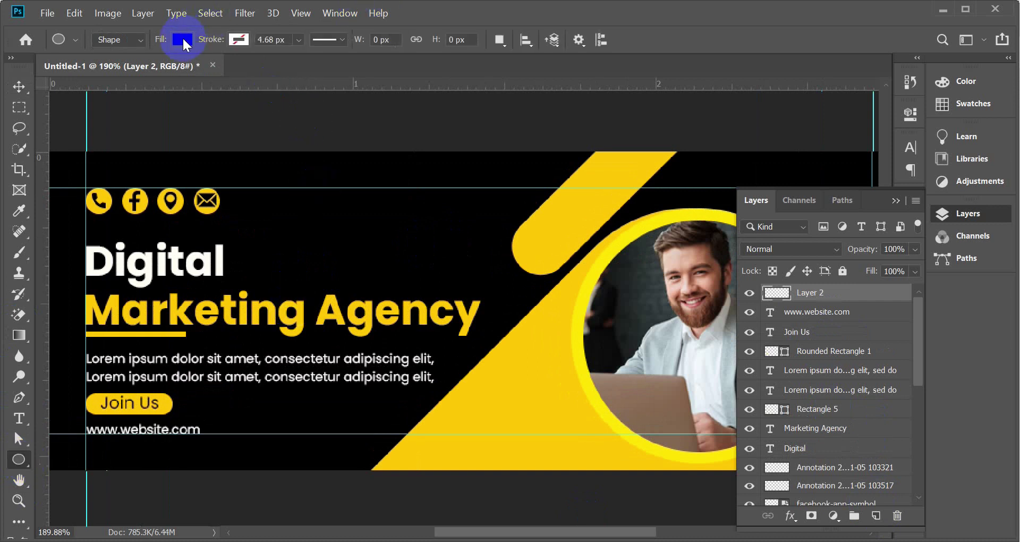
pyautogui.click(182, 39)
pyautogui.click(123, 124)
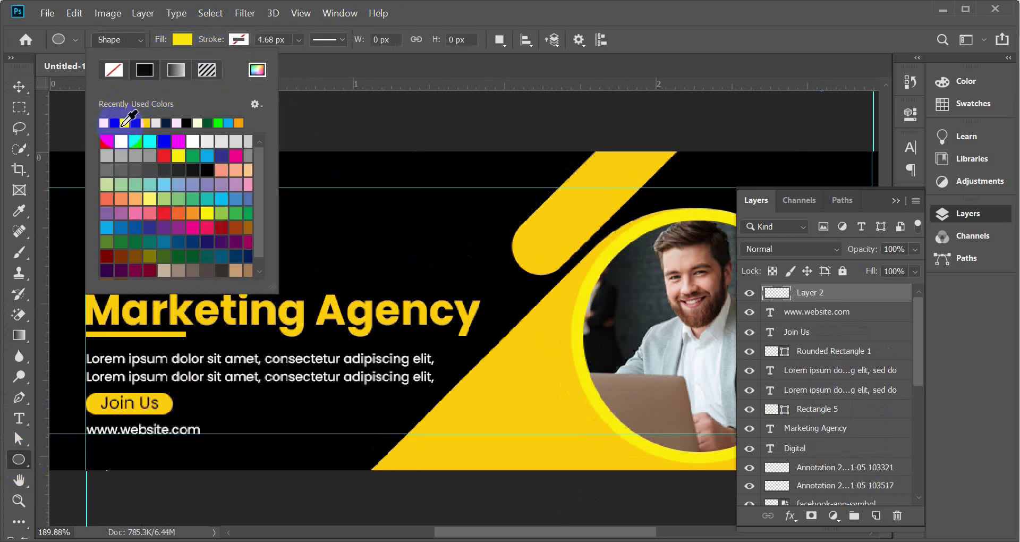
pyautogui.click(19, 86)
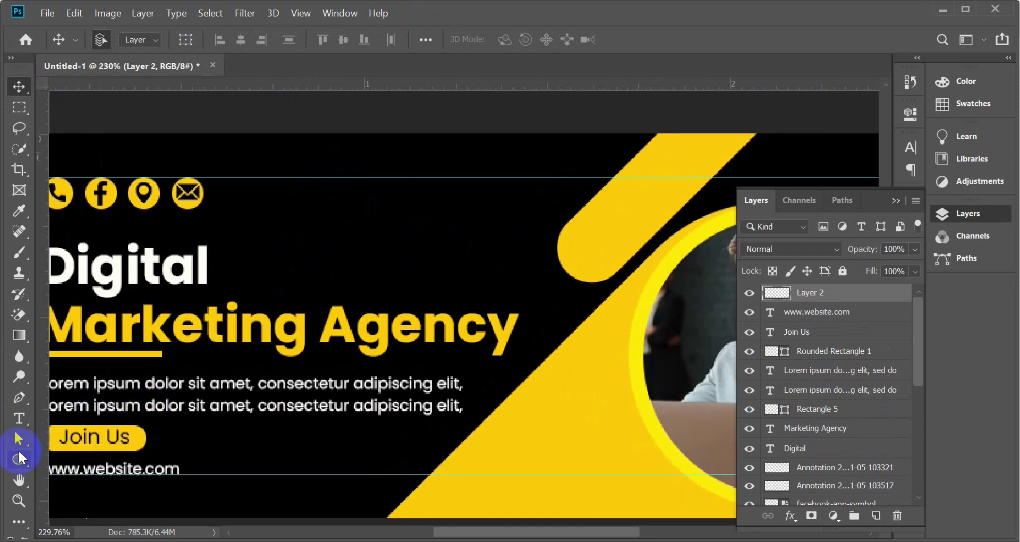
pyautogui.click(20, 458)
pyautogui.click(19, 453)
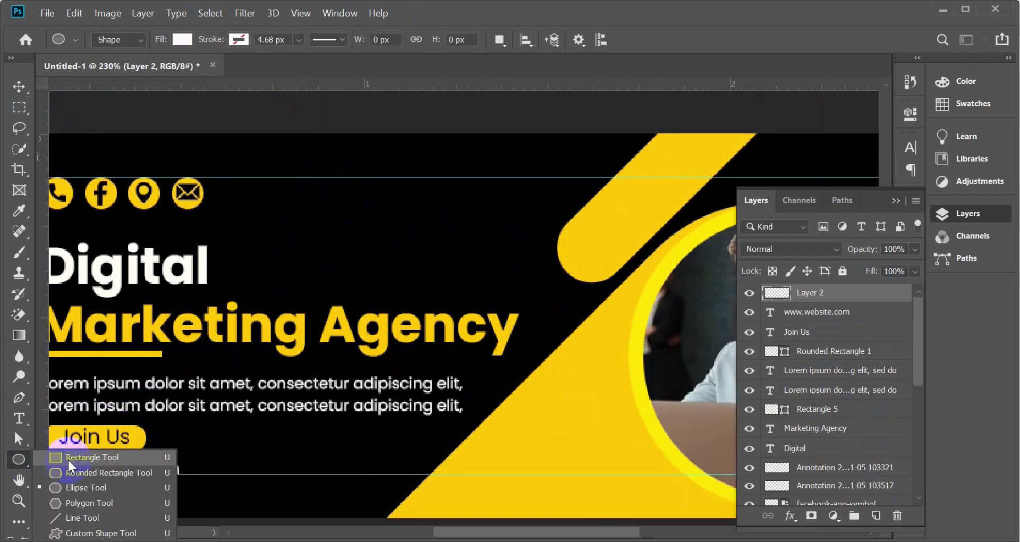
pyautogui.click(77, 486)
pyautogui.scroll(3, 299, 222)
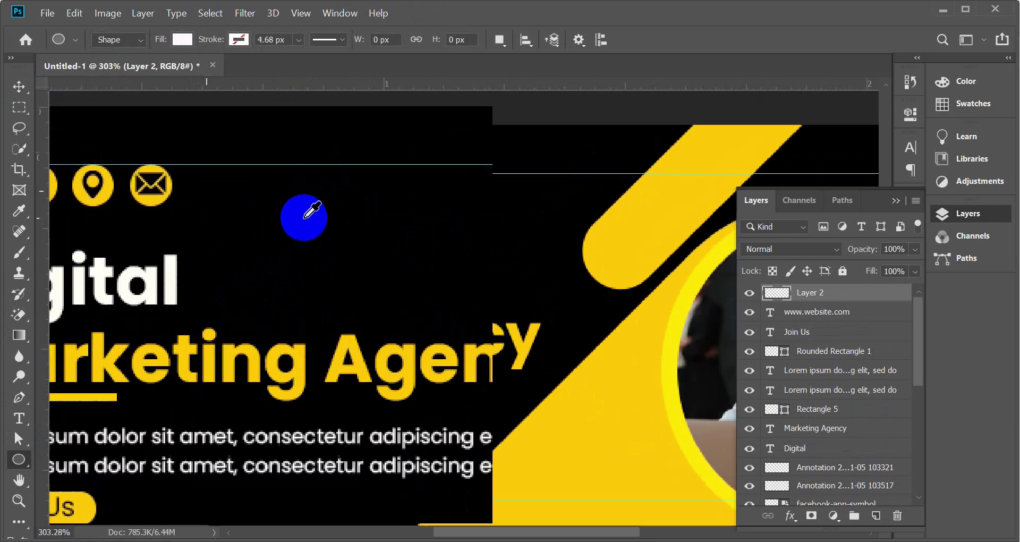
pyautogui.moveTo(285, 241)
pyautogui.mouseDown()
pyautogui.moveTo(271, 225)
pyautogui.moveTo(276, 235)
pyautogui.mouseUp()
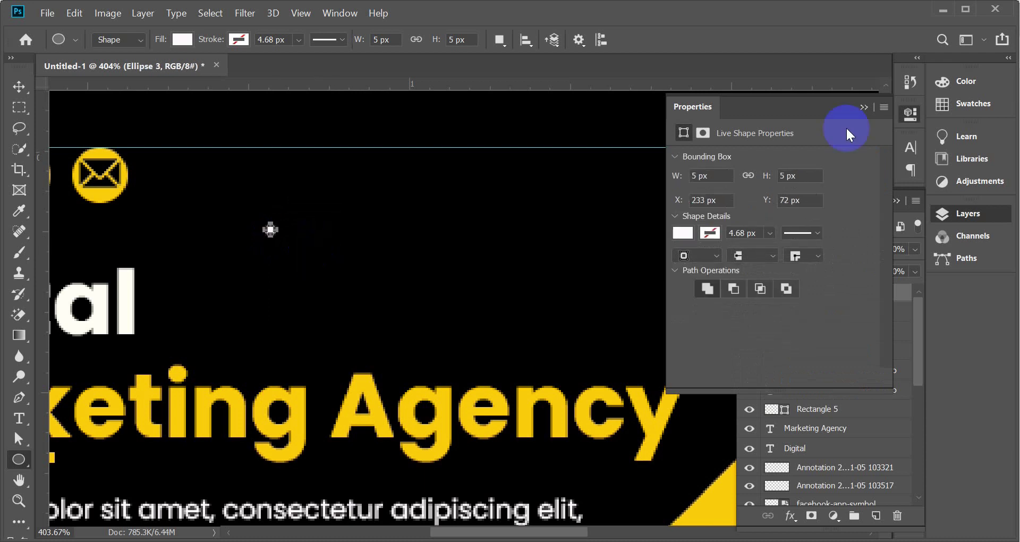
pyautogui.click(863, 106)
# - Duplicate the small white circle four times, spacing the copies evenly in a horizontal row of five dots
pyautogui.click(19, 86)
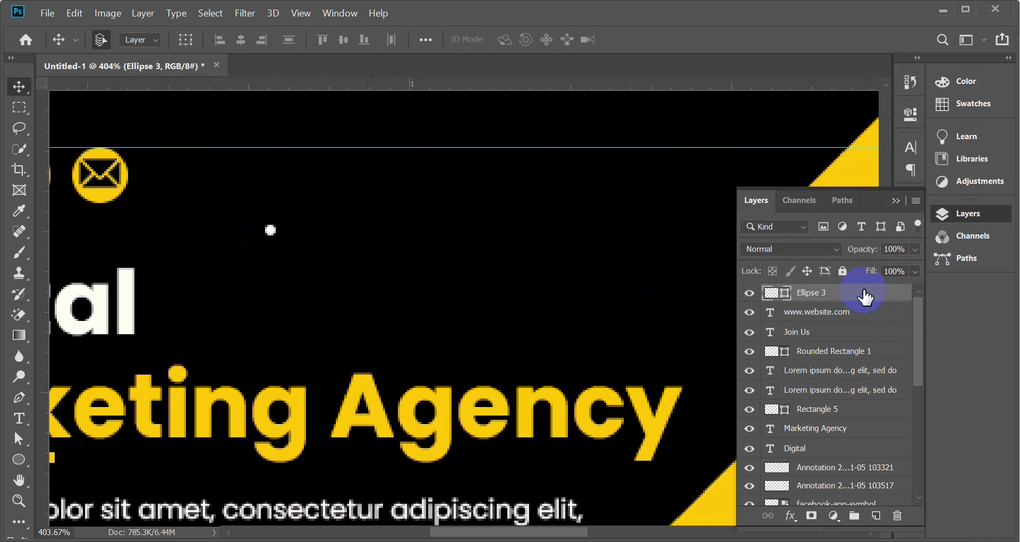
pyautogui.hotkey('ctrl', 'j')
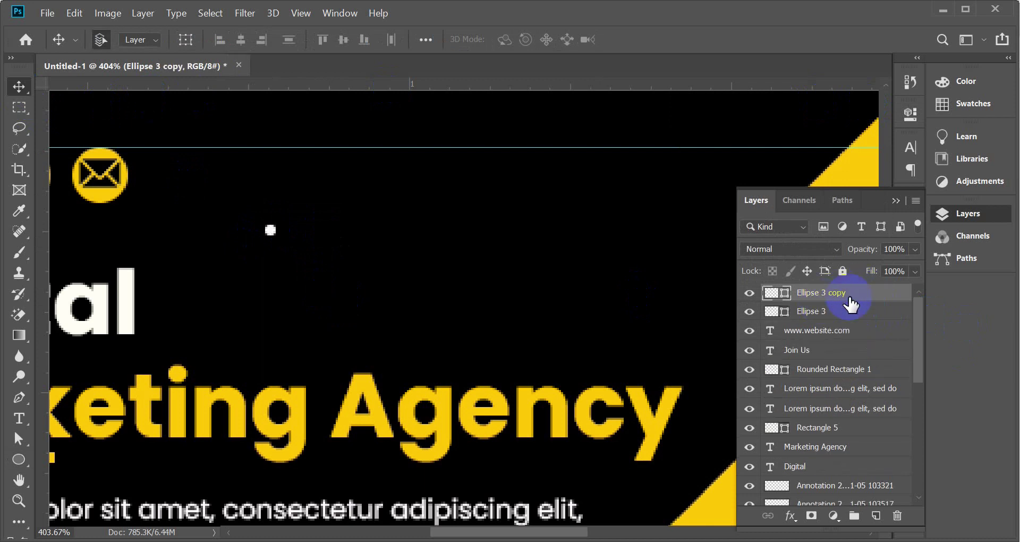
pyautogui.moveTo(267, 232); pyautogui.dragTo(291, 229)
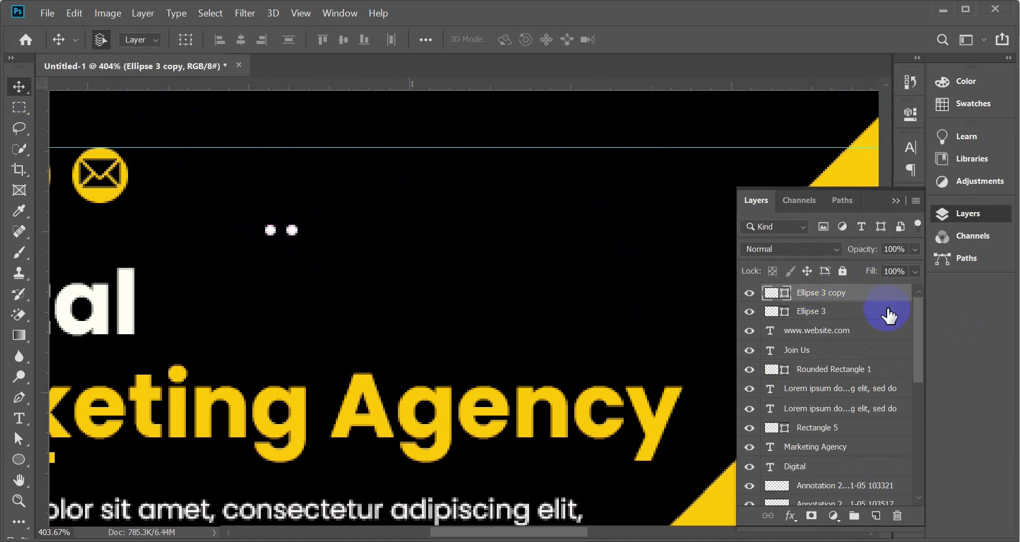
pyautogui.hotkey('ctrl', 'j')
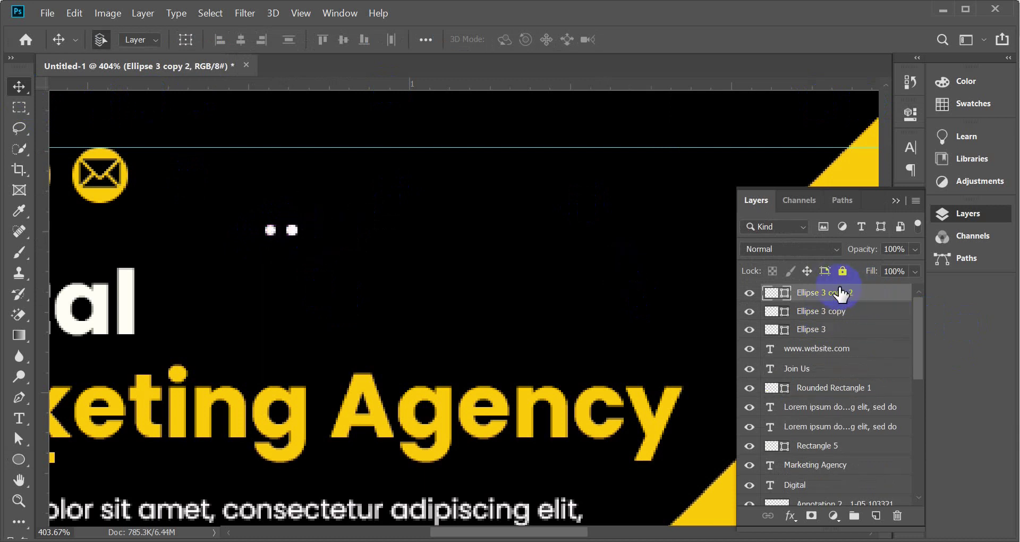
pyautogui.moveTo(293, 232); pyautogui.dragTo(315, 232)
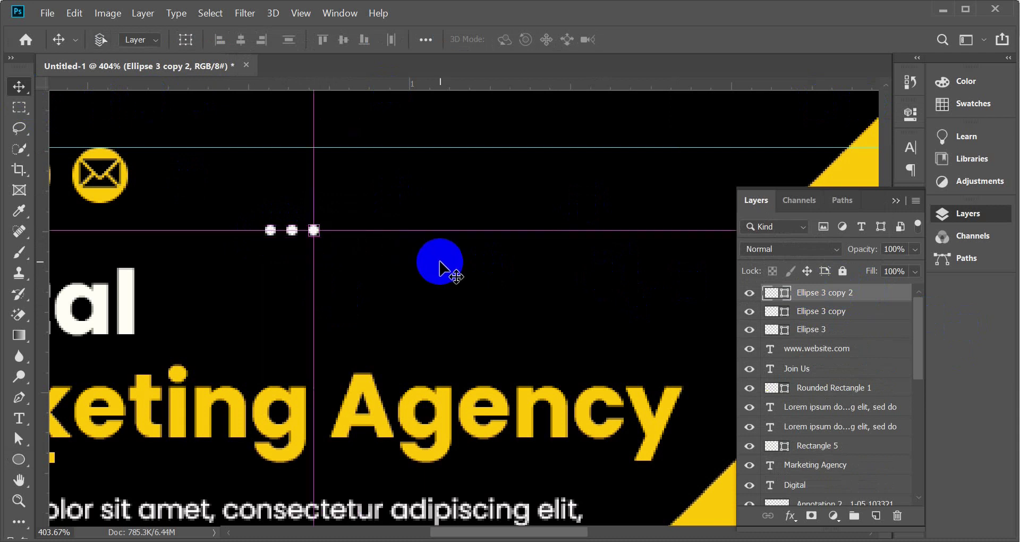
pyautogui.hotkey('ctrl', 'j')
pyautogui.moveTo(314, 232); pyautogui.dragTo(335, 232)
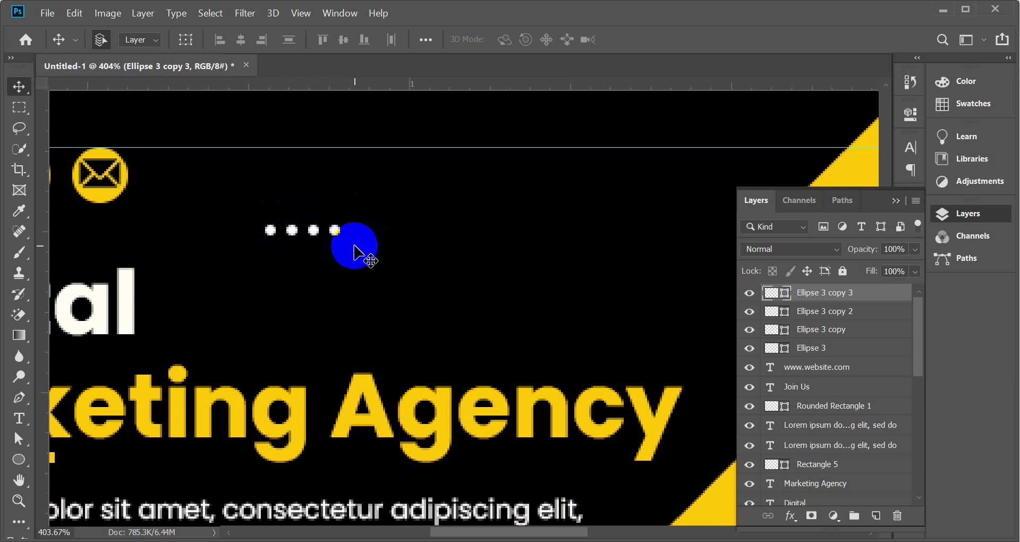
pyautogui.hotkey('ctrl', 'j')
pyautogui.moveTo(333, 230); pyautogui.dragTo(356, 230)
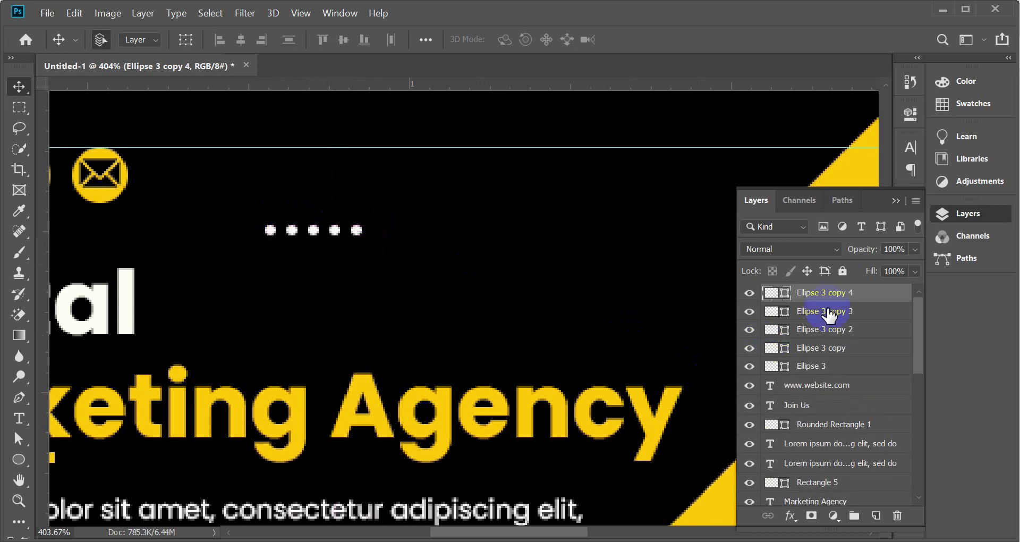
# - Group the five dot layers and toggle the group's visibility to check its contents
pyautogui.keyDown('shift'); pyautogui.click(842, 368); pyautogui.keyUp('shift')
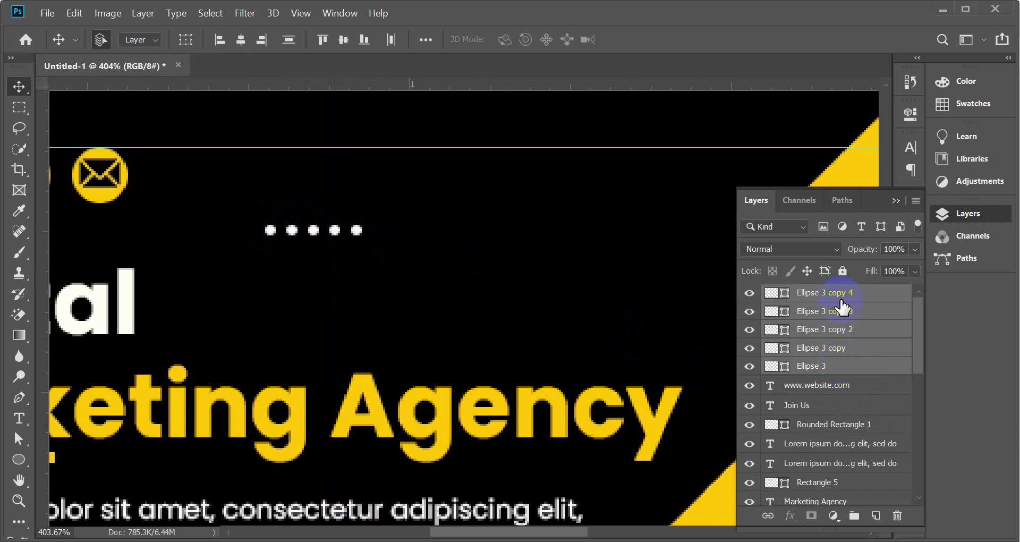
pyautogui.hotkey('ctrl', 'g')
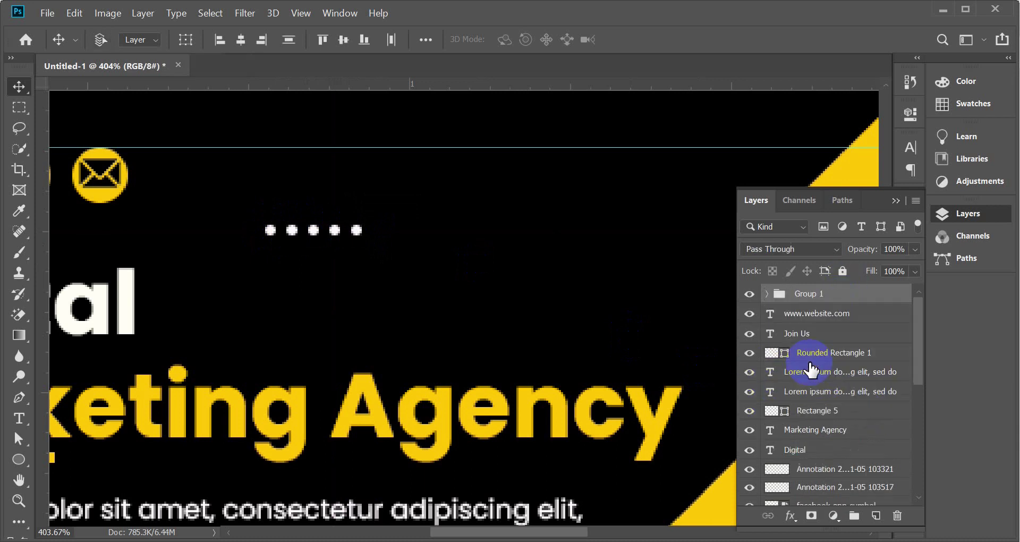
pyautogui.click(750, 294)
pyautogui.click(750, 293)
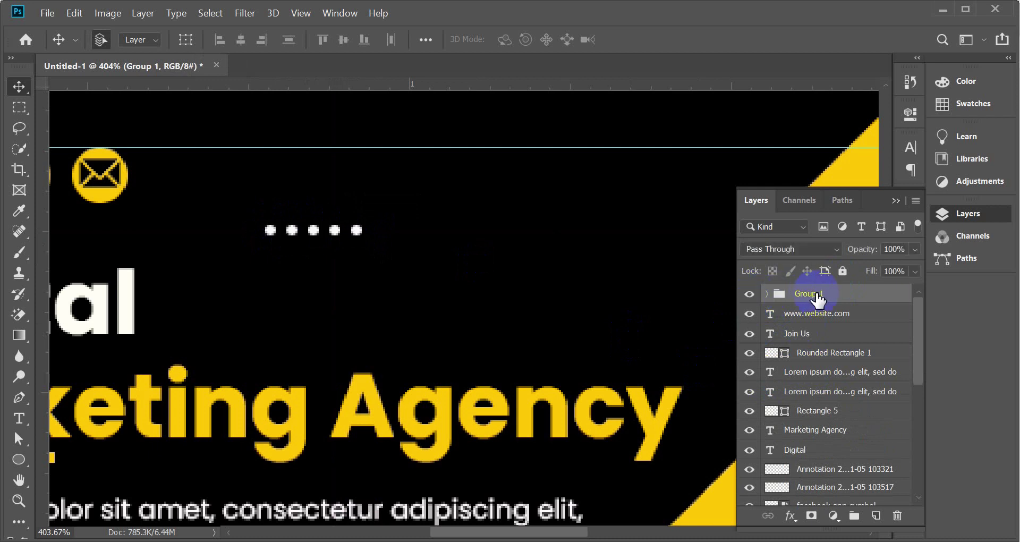
# - Duplicate the dot row group and nudge the copy straight down to form a second row
pyautogui.hotkey('ctrl', 'j')
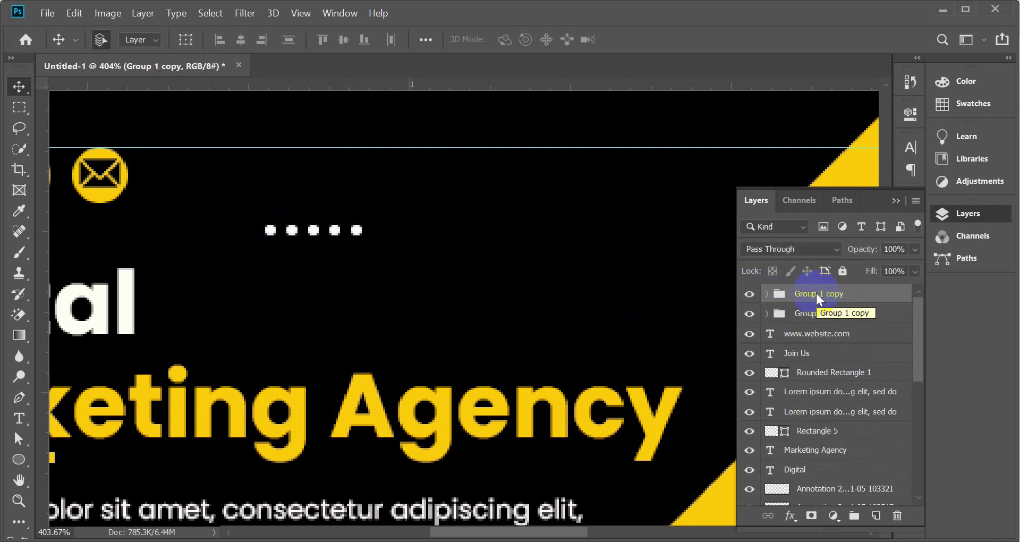
pyautogui.press('Down')
pyautogui.press('Down')
pyautogui.press('Down')
pyautogui.press('Down')
pyautogui.press('Down')
pyautogui.press('Down')
pyautogui.press('Down')
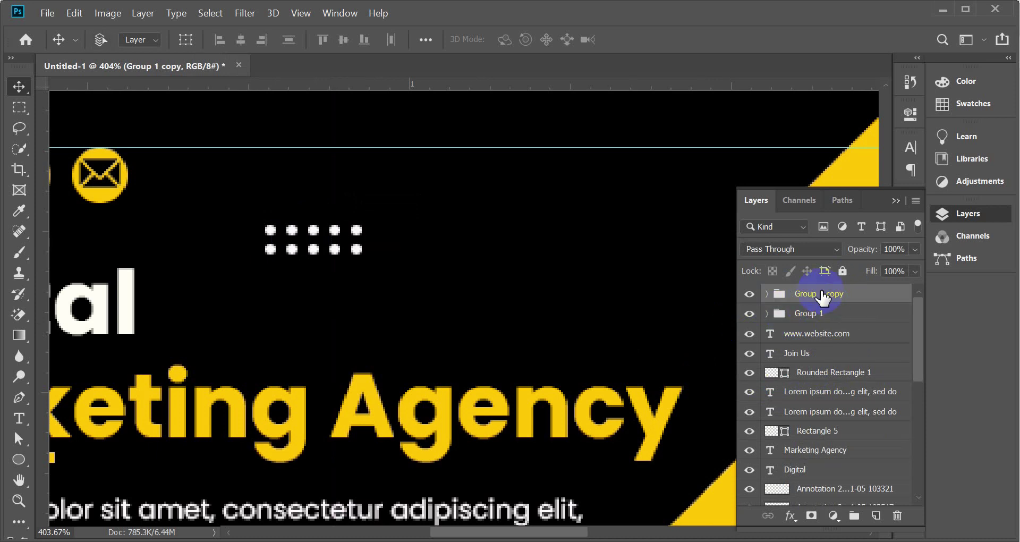
# - Duplicate the second dot row and nudge the copy down to form an evenly spaced third row
pyautogui.hotkey('ctrl', 'j')
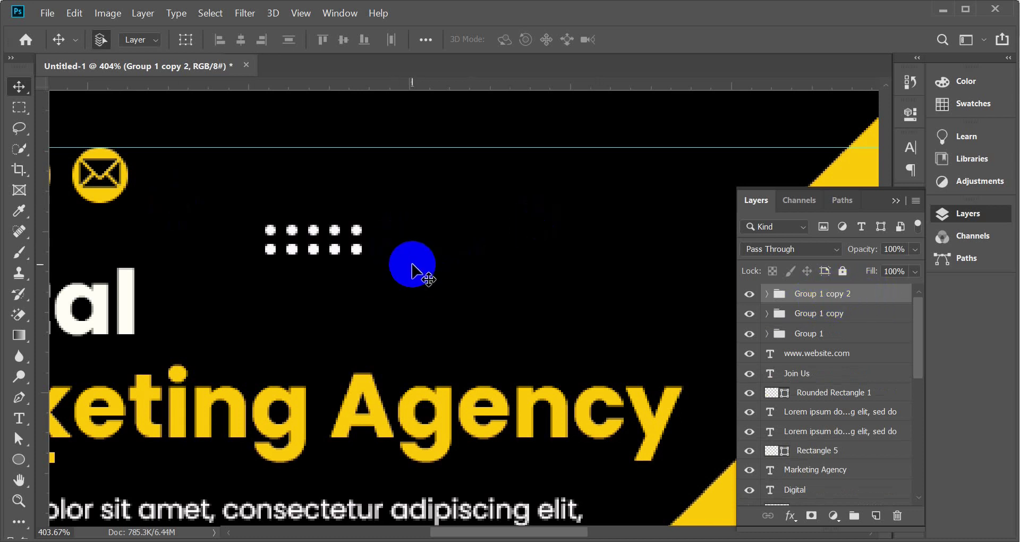
pyautogui.press('Down')
pyautogui.press('Down')
pyautogui.press('Down')
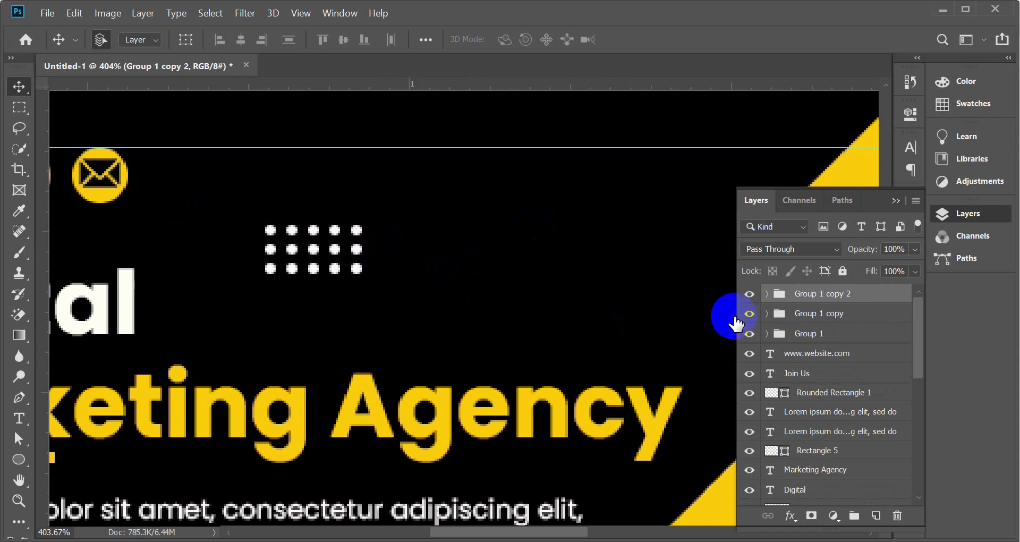
# - Combine the three dot row groups into one group and toggle its visibility to check it
pyautogui.keyDown('shift'); pyautogui.click(840, 335); pyautogui.keyUp('shift')
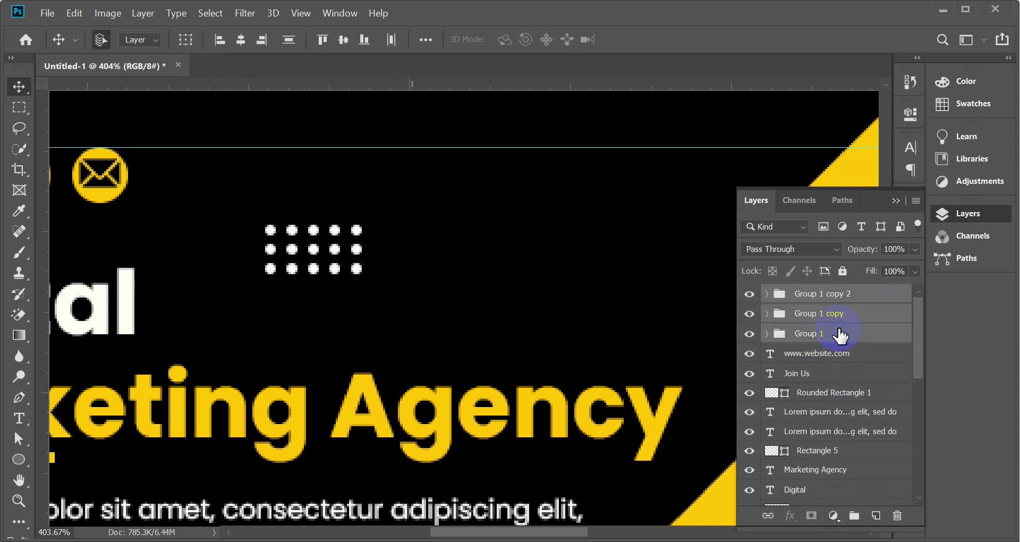
pyautogui.hotkey('ctrl', 'g')
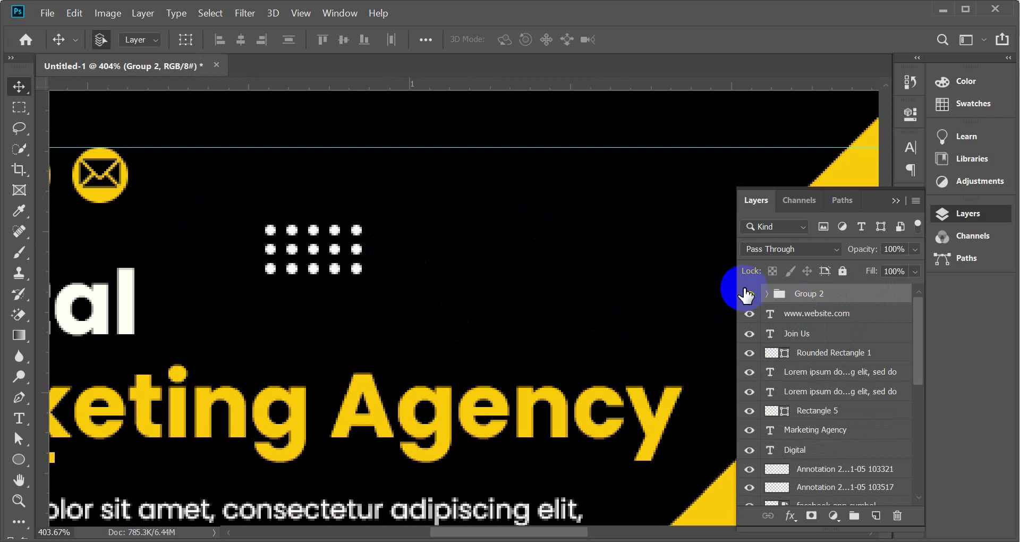
pyautogui.click(749, 294)
pyautogui.click(749, 294)
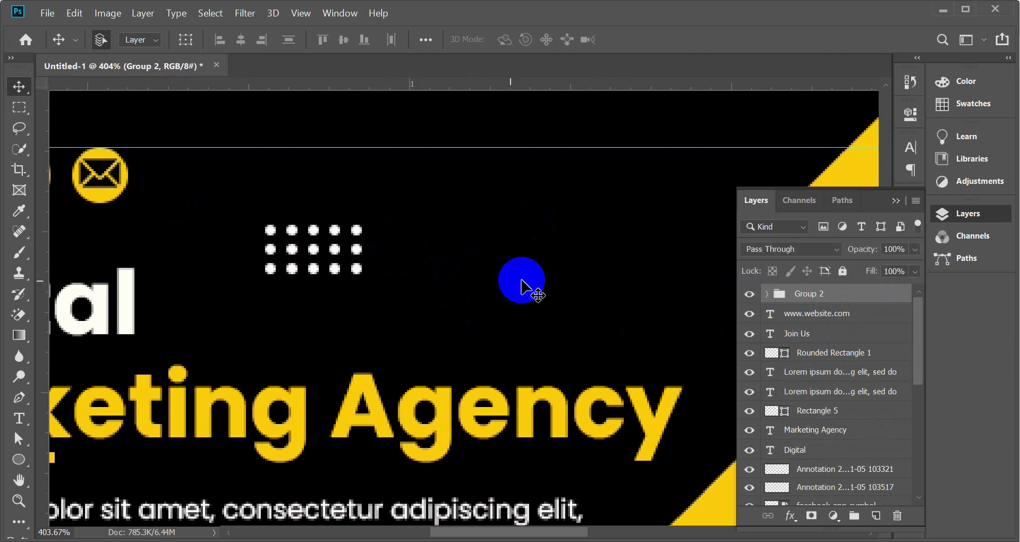
# - Move the dot grid up beneath the upper horizontal guide, level with the icons, and set its opacity to 62%
pyautogui.scroll(-3, 468, 290)
pyautogui.scroll(-1, 468, 290)
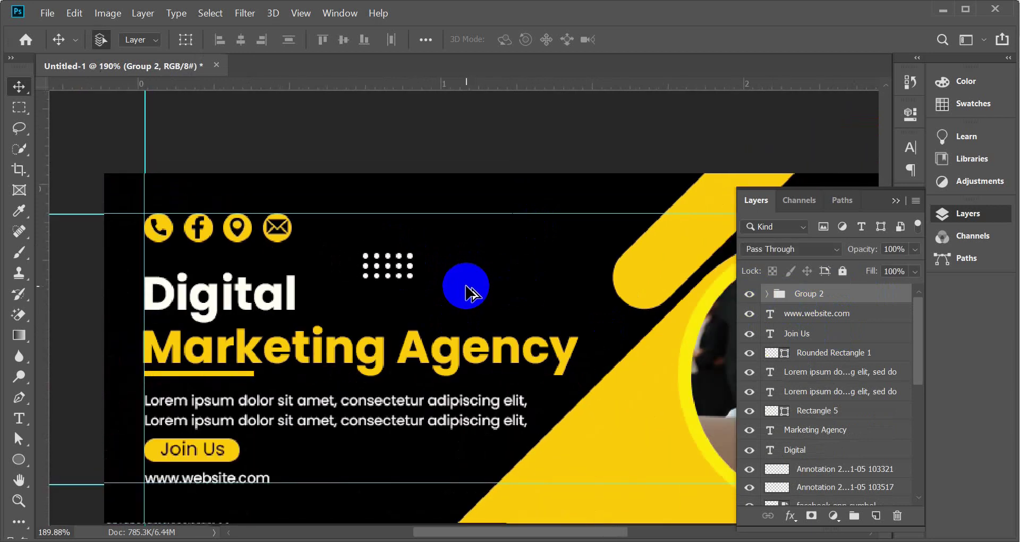
pyautogui.hotkey('ctrl', 't')
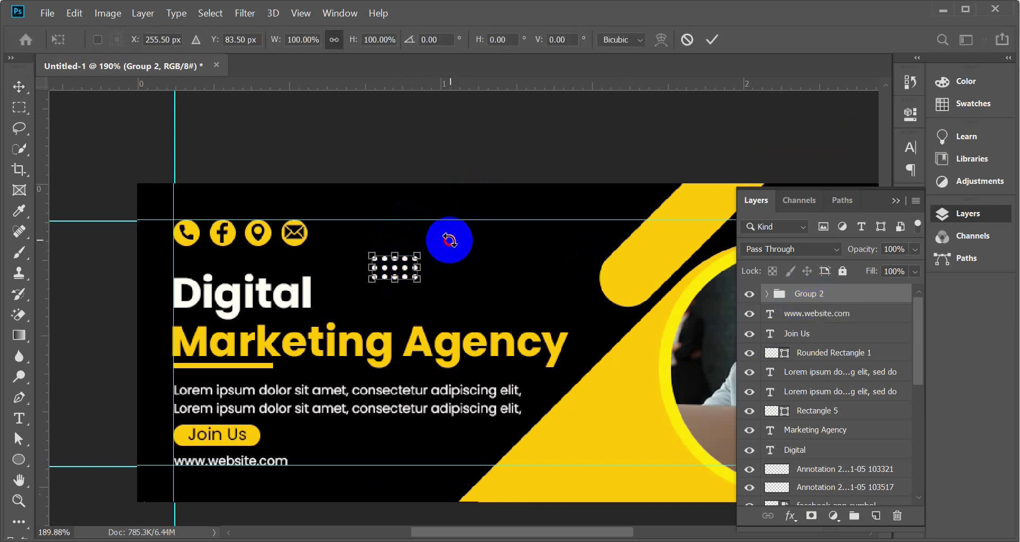
pyautogui.moveTo(402, 272); pyautogui.dragTo(463, 242)
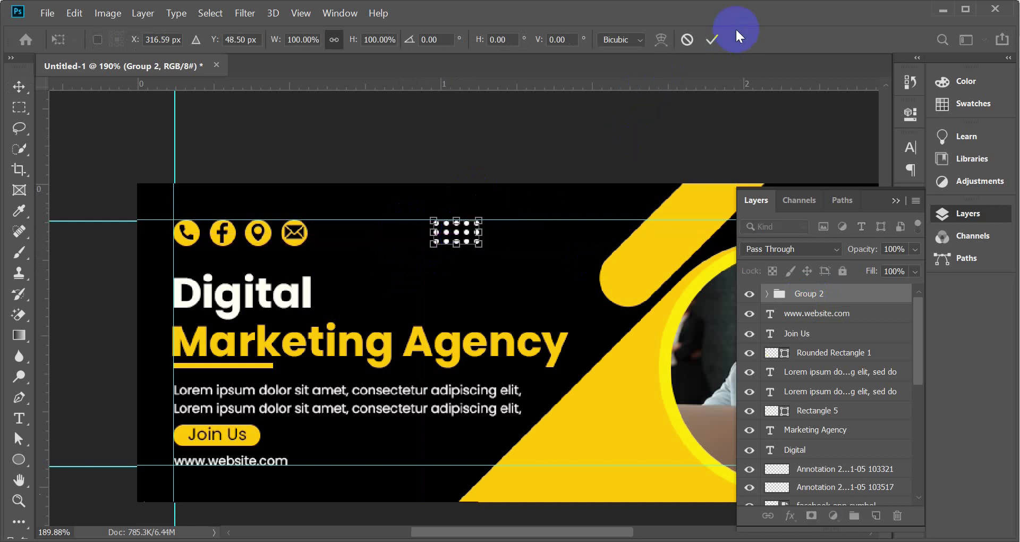
pyautogui.click(711, 41)
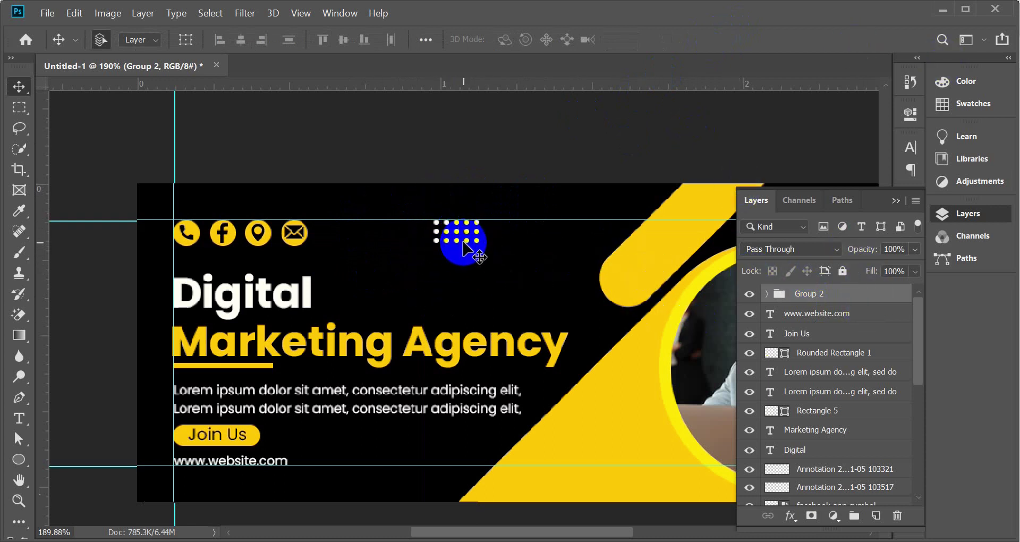
pyautogui.moveTo(915, 257); pyautogui.dragTo(886, 268)
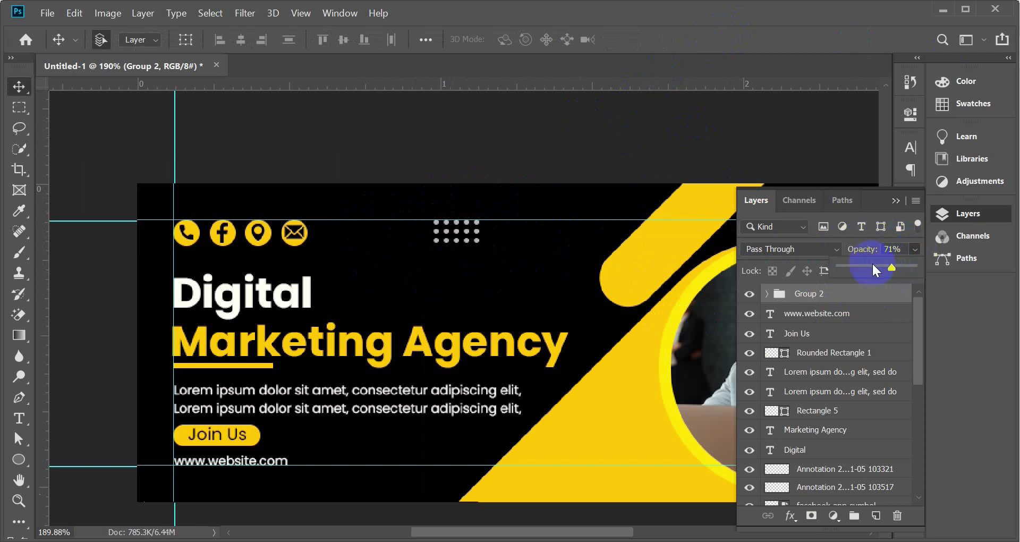
pyautogui.moveTo(886, 268); pyautogui.dragTo(885, 269)
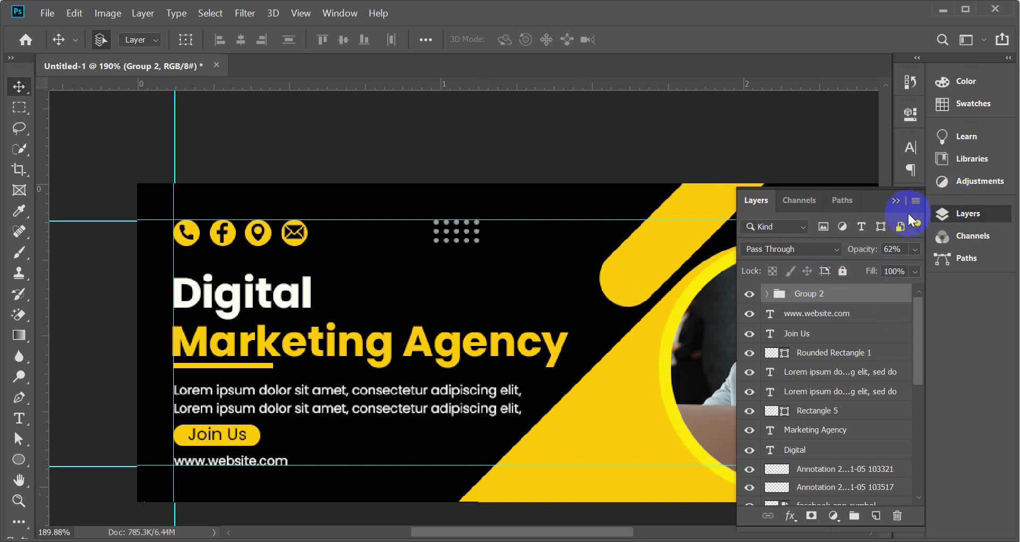
# - Collapse the layers list and view the whole cover design on the canvas
pyautogui.click(895, 200)
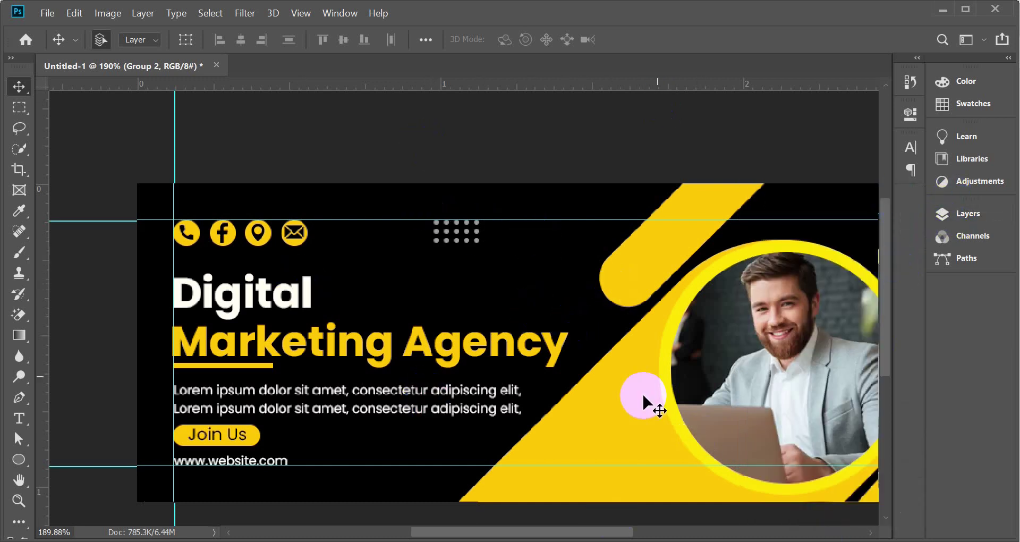
pyautogui.scroll(-2, 611, 244)
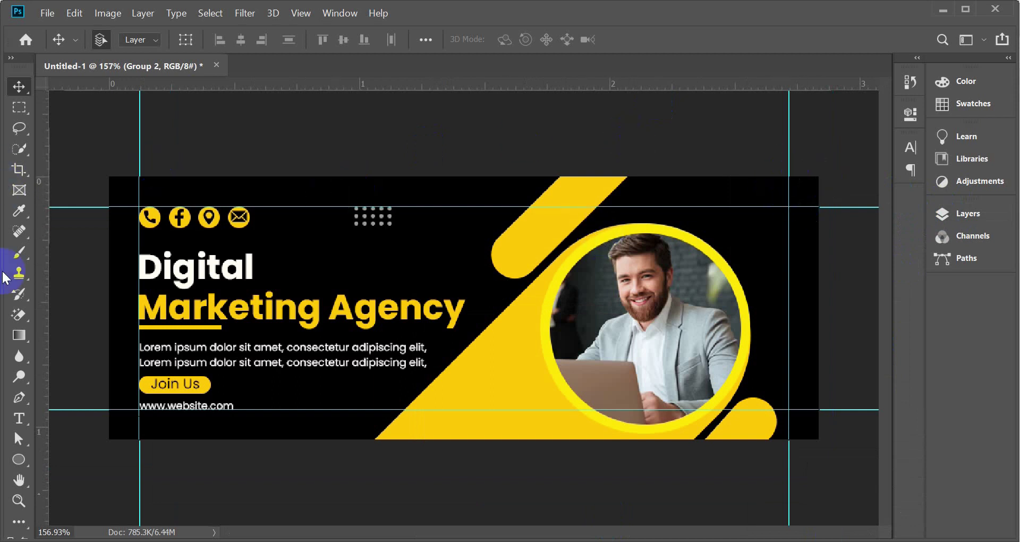
pyautogui.click(716, 424)
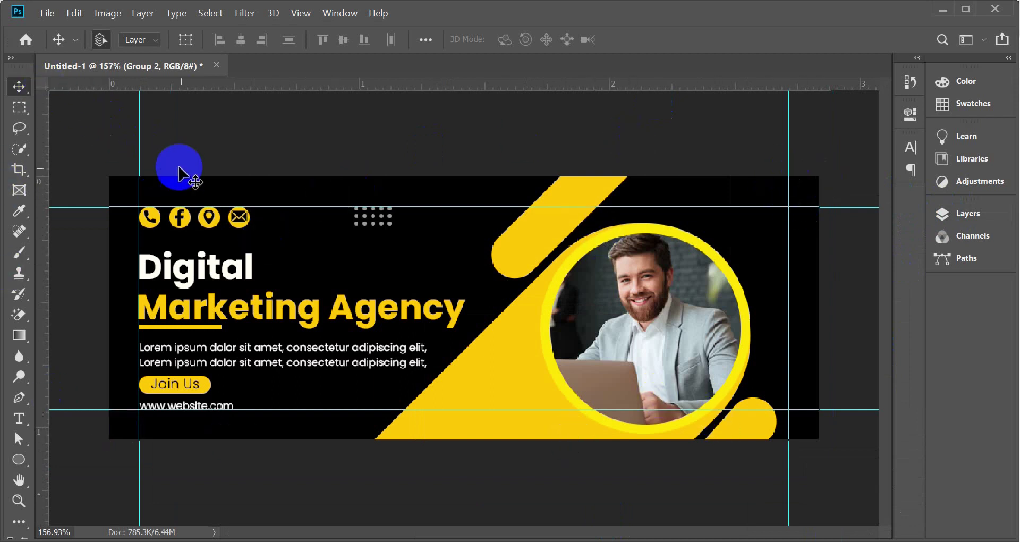
pyautogui.click(774, 396)
pyautogui.click(412, 441)
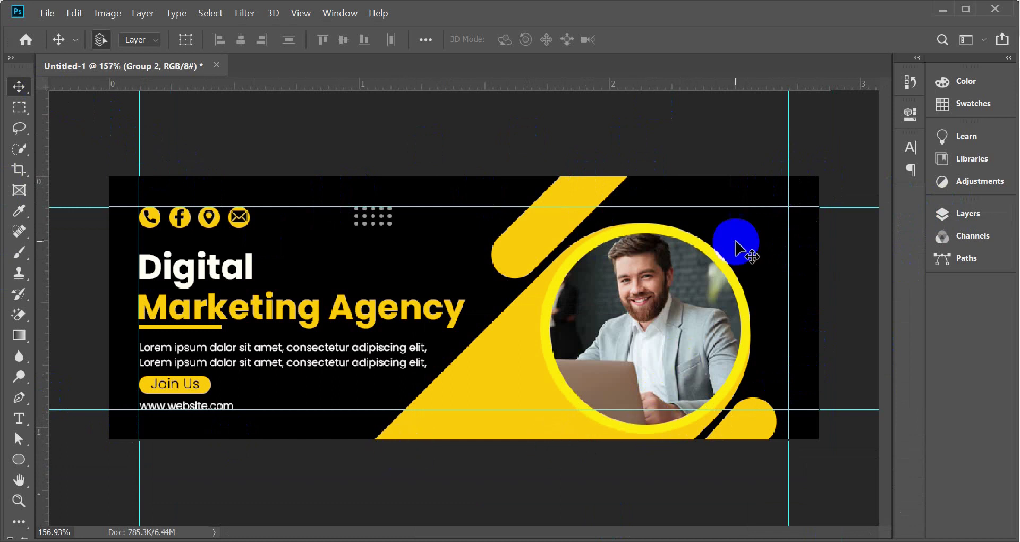
pyautogui.click(48, 14)
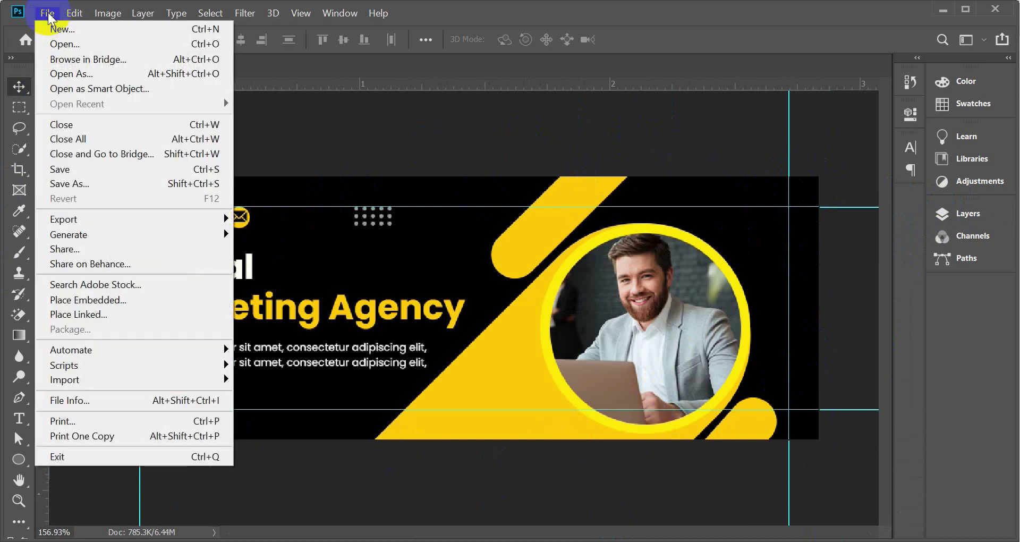
pyautogui.click(71, 170)
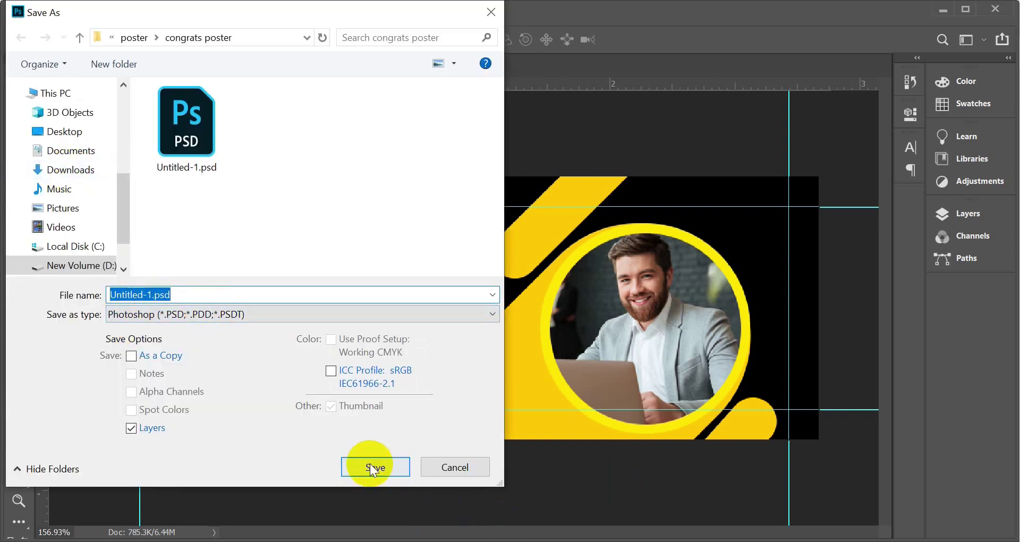
pyautogui.click(463, 466)
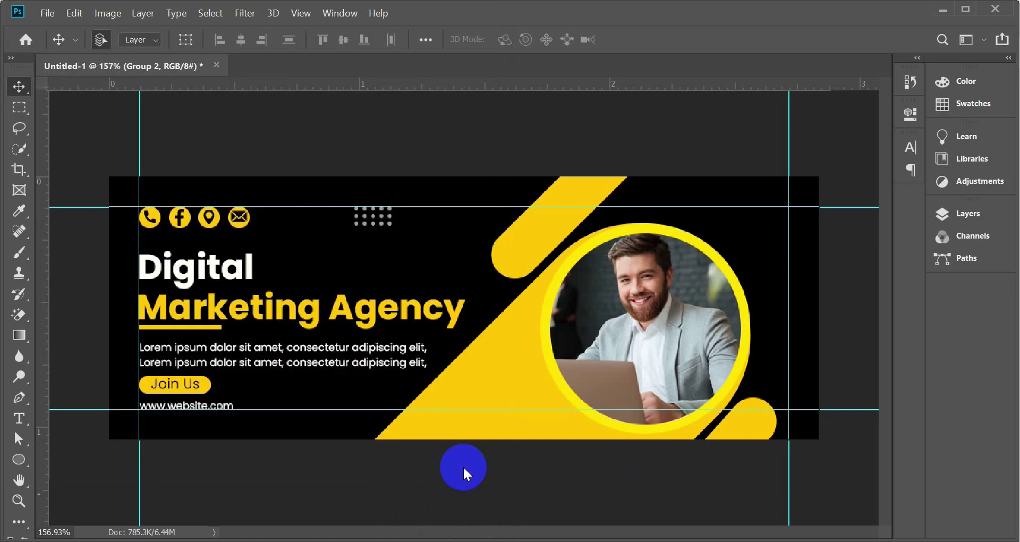
# - Set up a Save for Web (Legacy) export of the cover in JPEG format
pyautogui.click(50, 14)
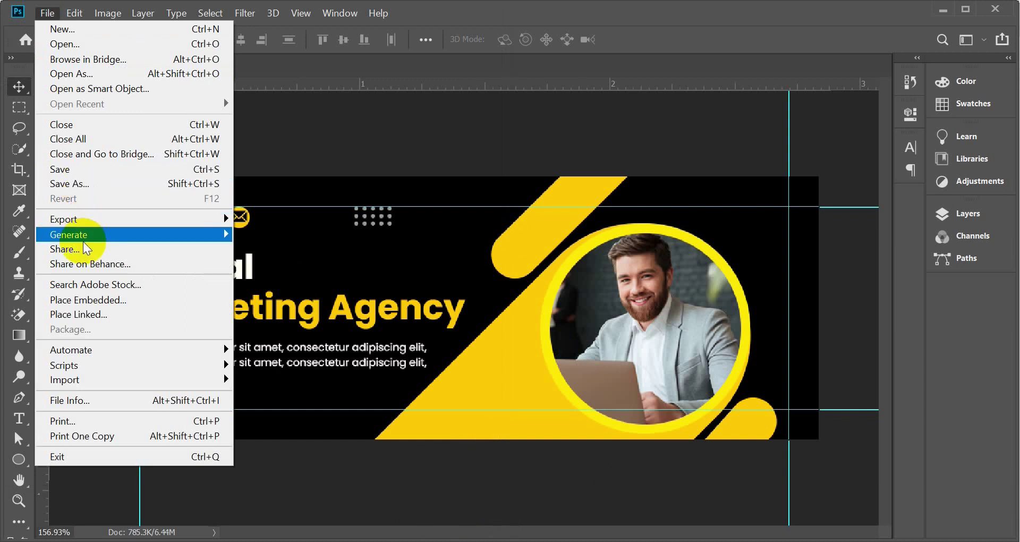
pyautogui.moveTo(85, 223)
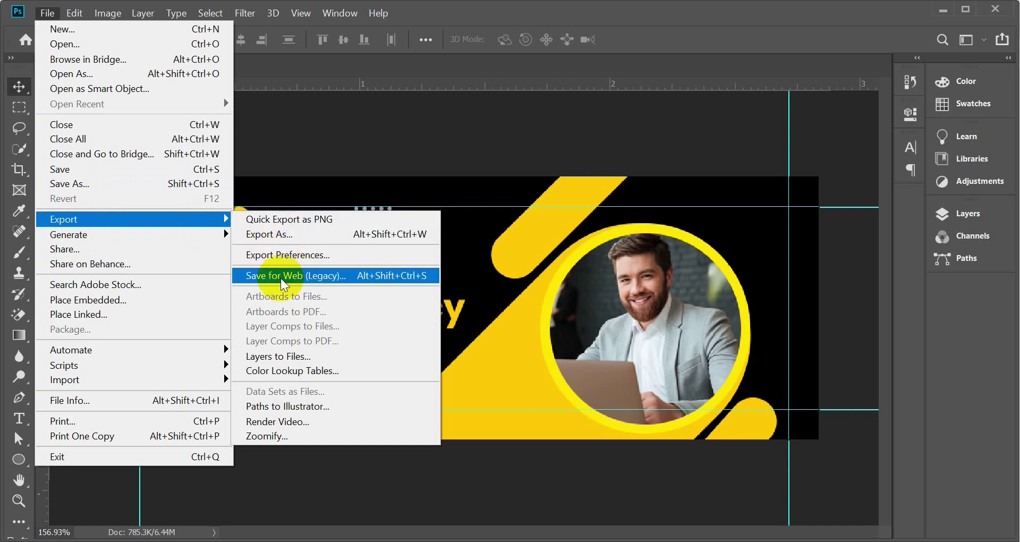
pyautogui.click(345, 276)
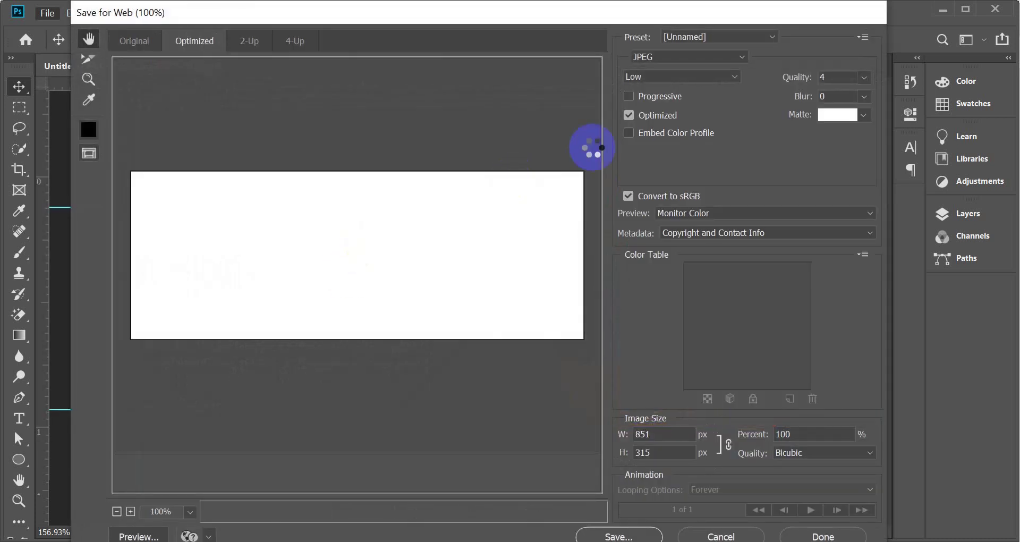
pyautogui.click(656, 58)
pyautogui.click(657, 59)
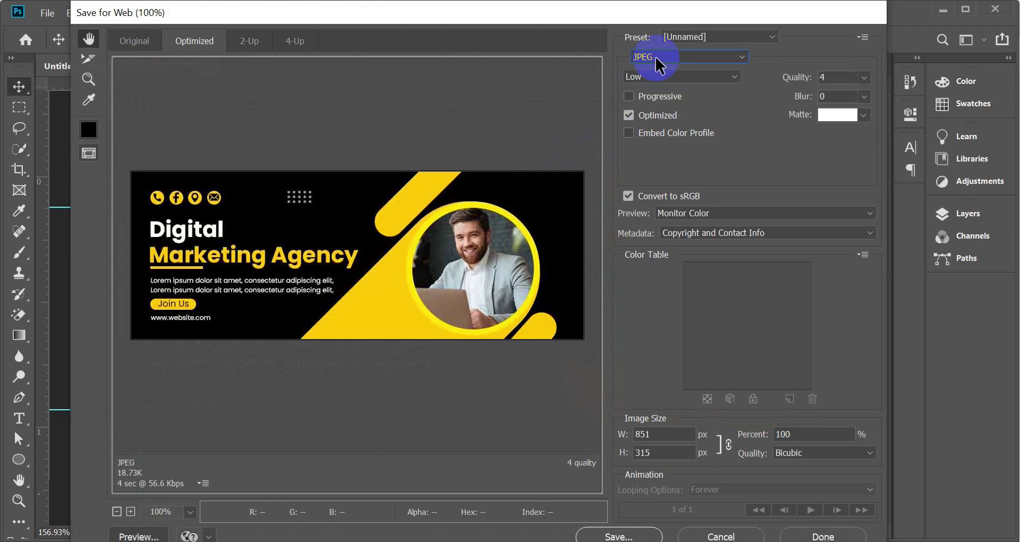
# - Save the exported JPEG image to the Desktop under the file name cover
pyautogui.click(618, 537)
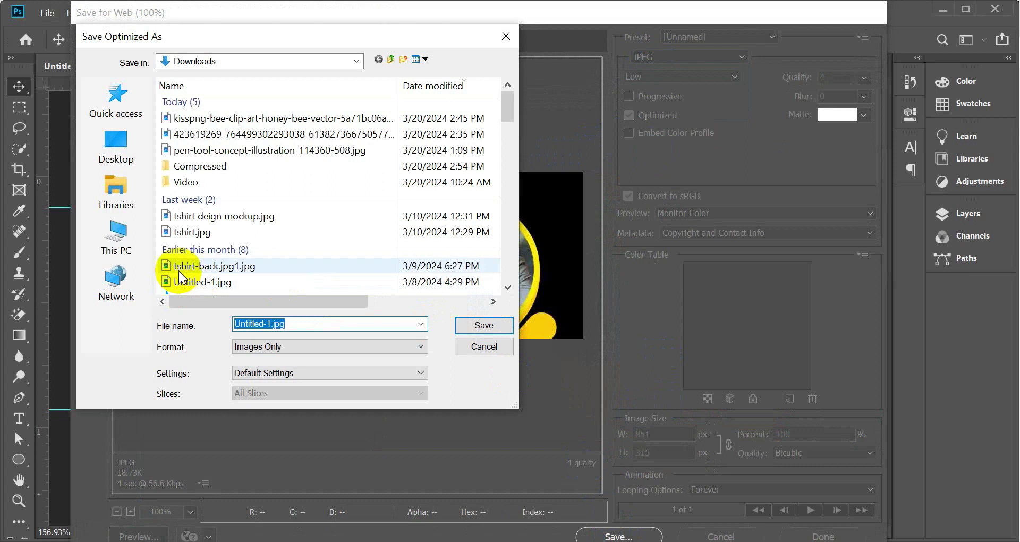
pyautogui.click(112, 151)
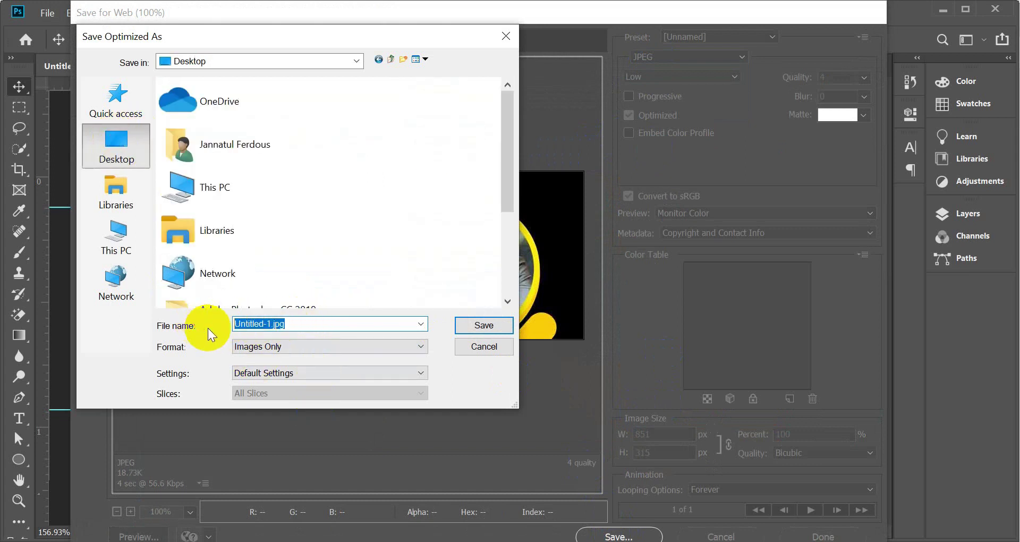
pyautogui.write('co')
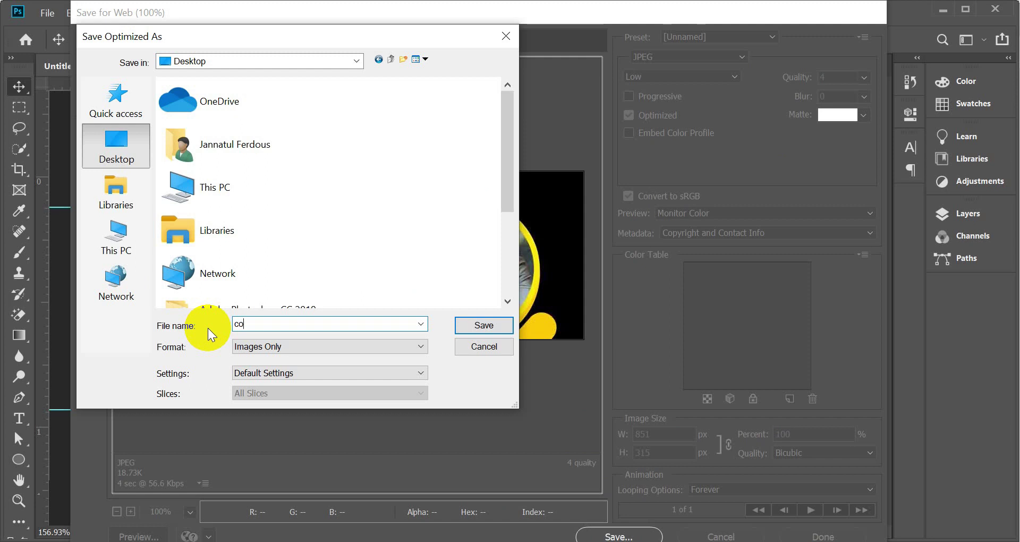
pyautogui.write('ver')
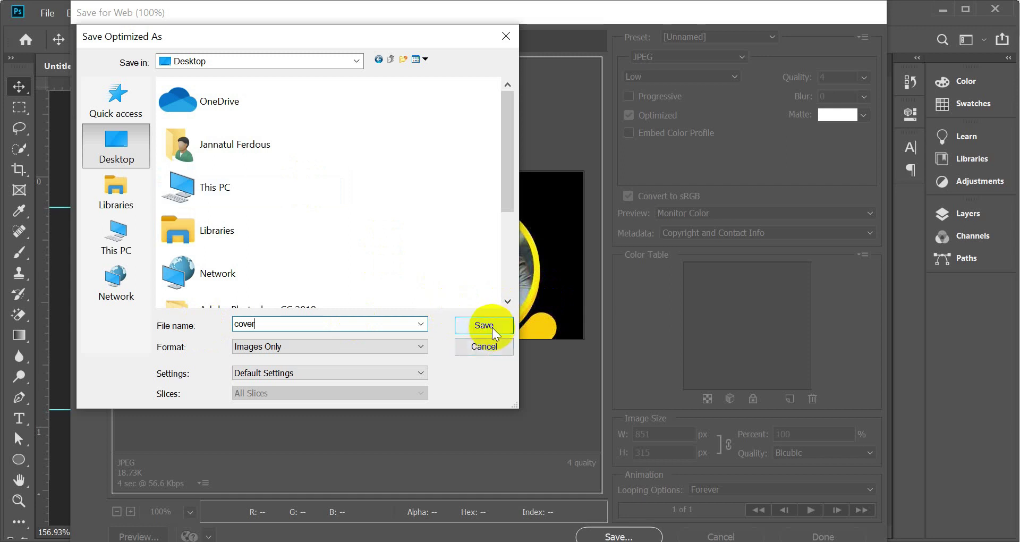
pyautogui.click(479, 328)
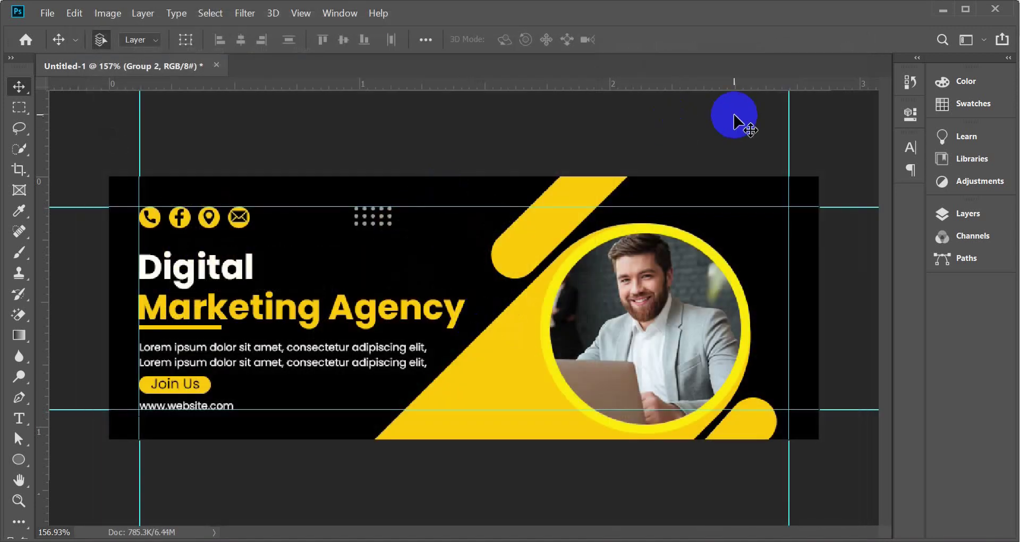
# - Switch to the desktop, open the exported cover.jpg to check the finished design, and close the image viewer
pyautogui.click(942, 11)
pyautogui.click(933, 11)
pyautogui.click(895, 54)
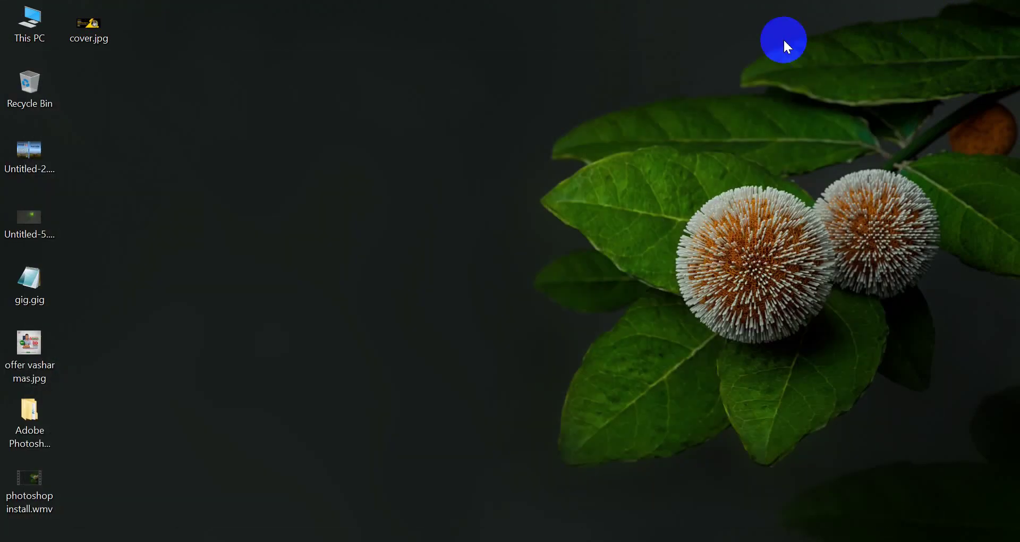
pyautogui.click(85, 27)
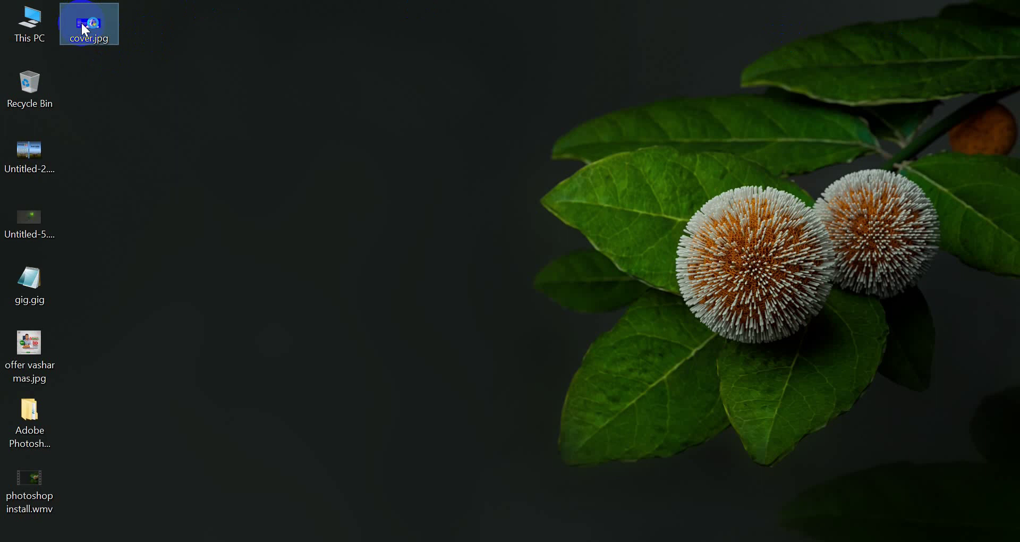
pyautogui.doubleClick(94, 30)
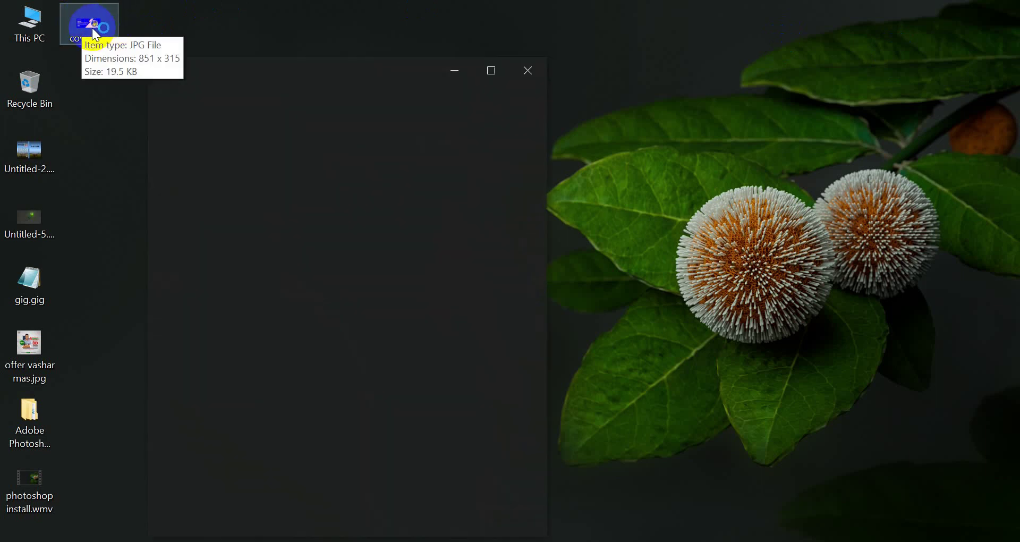
pyautogui.click(784, 334)
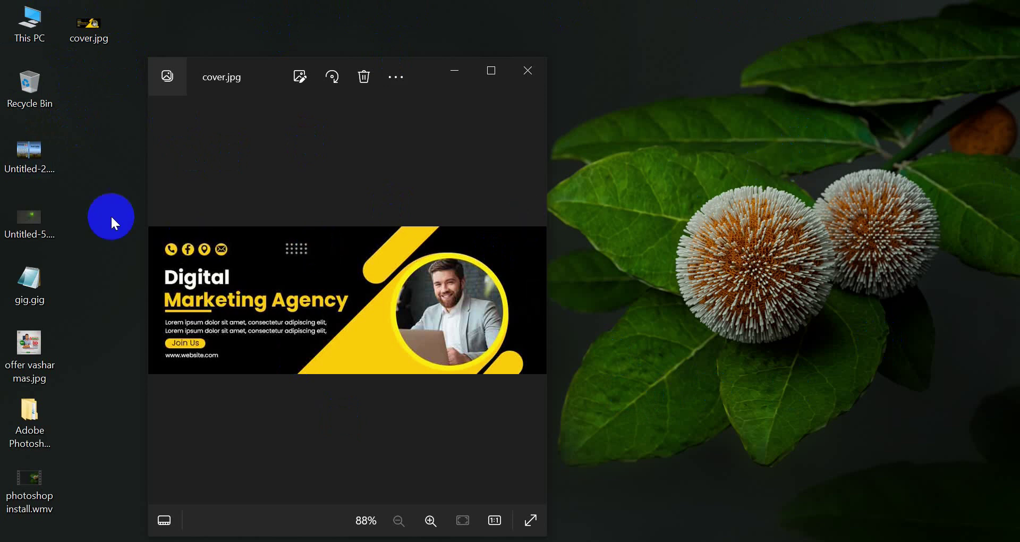
pyautogui.click(529, 73)
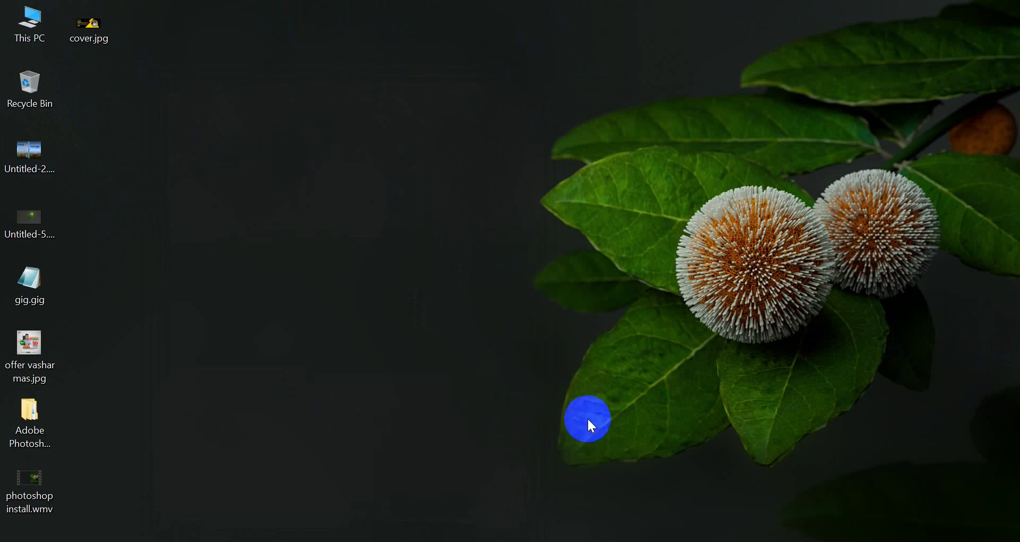
# - Return to Photoshop, then look at the reference Facebook cover in the Chrome browser and minimize it
pyautogui.moveTo(578, 539)
pyautogui.click(557, 484)
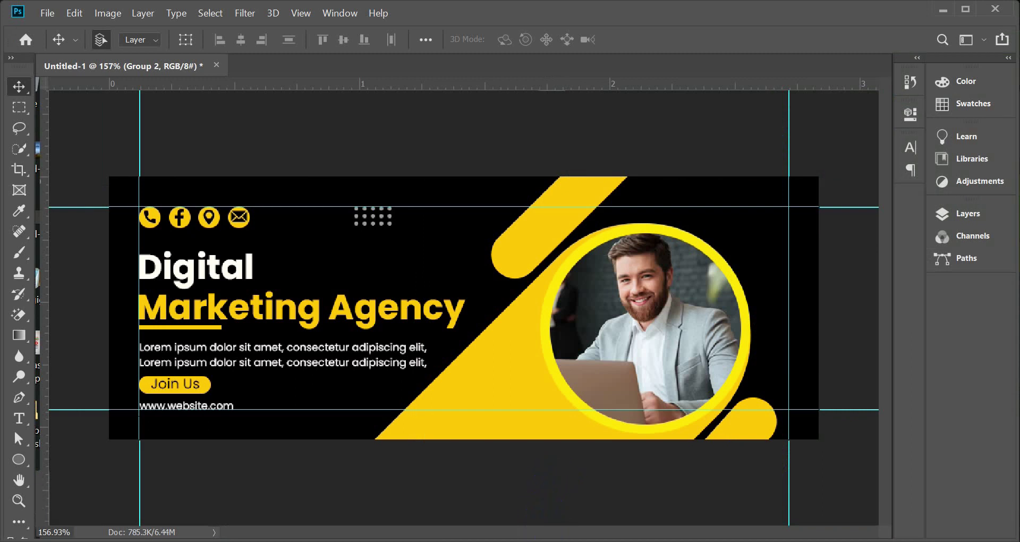
pyautogui.click(346, 471)
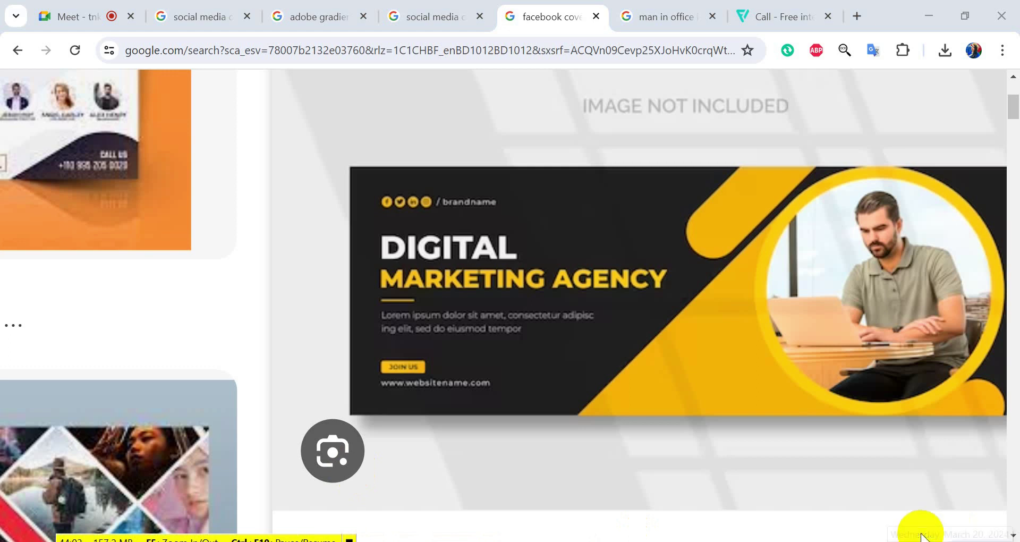
pyautogui.scroll(-5, 677, 333)
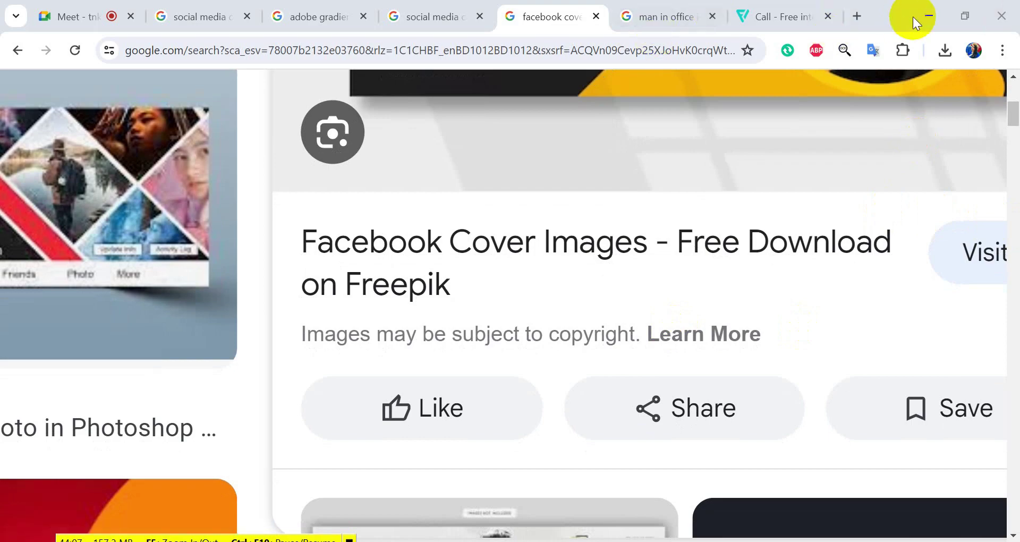
pyautogui.click(928, 16)
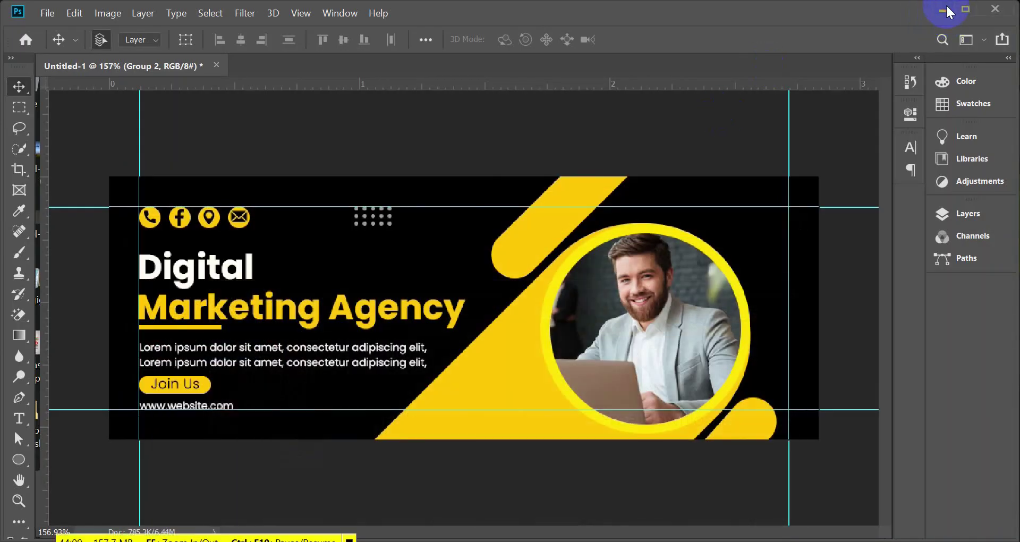
# - Minimize Photoshop, look through the C:, E: and D: drives in File Explorer, and close the window
pyautogui.click(944, 8)
pyautogui.click(14, 25)
pyautogui.doubleClick(14, 21)
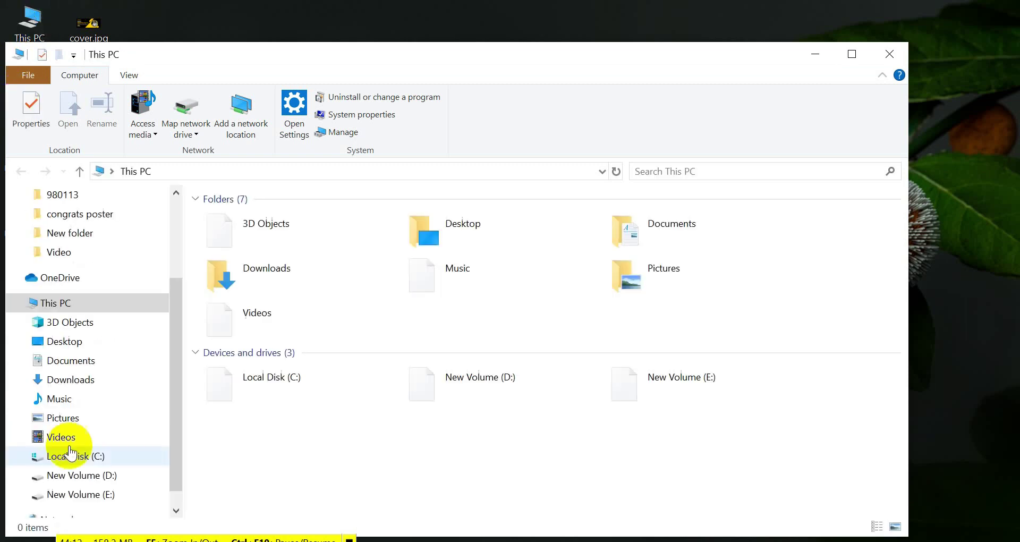
pyautogui.click(120, 438)
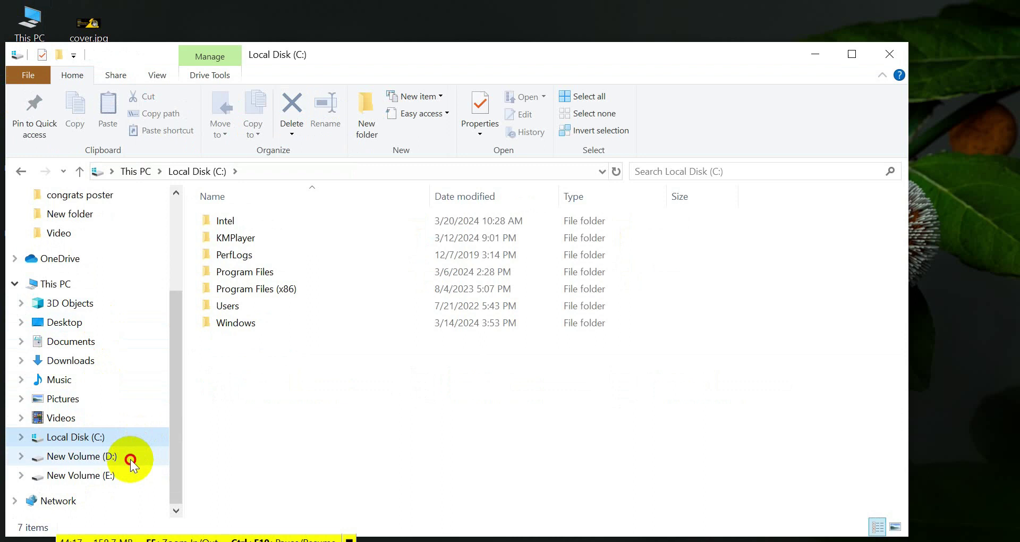
pyautogui.click(129, 459)
pyautogui.click(127, 473)
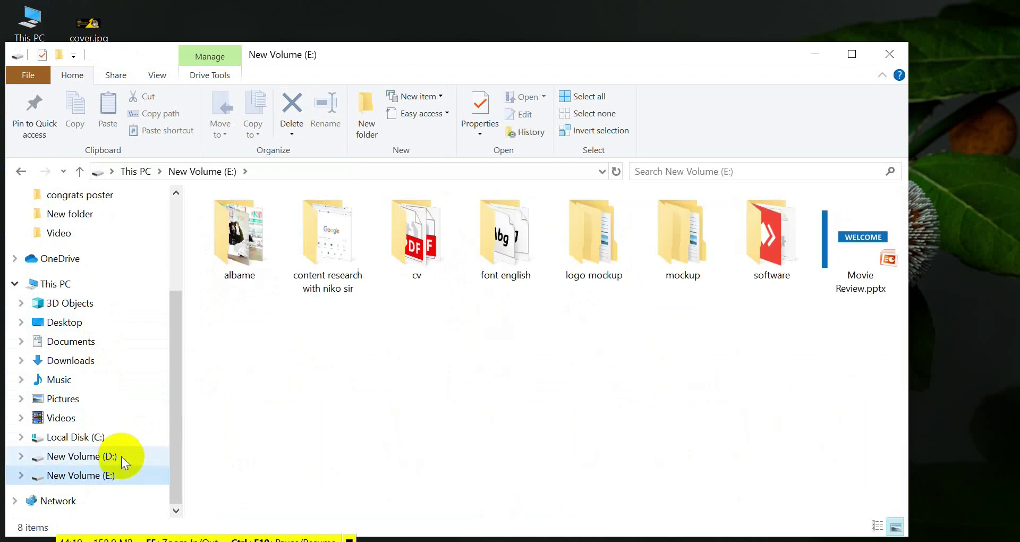
pyautogui.click(126, 449)
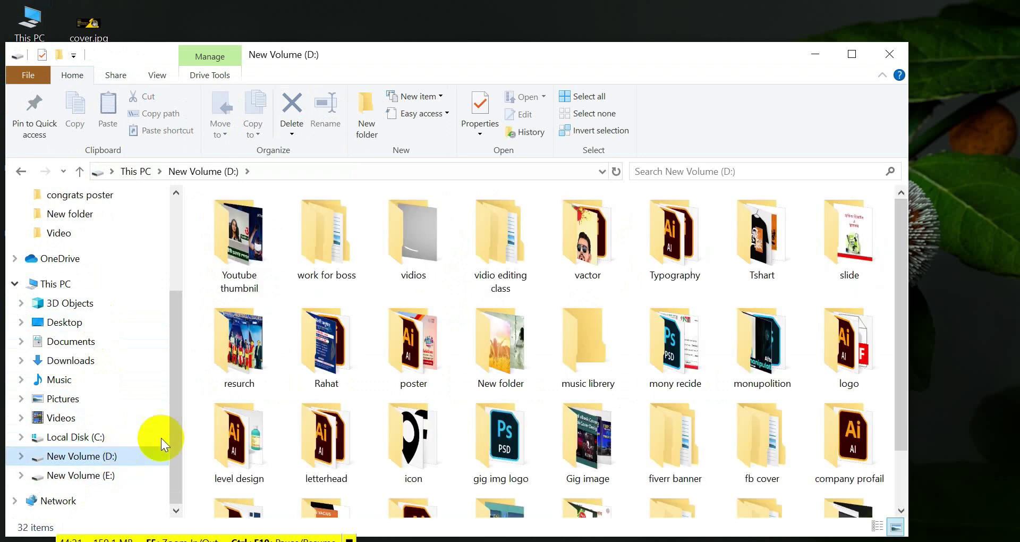
pyautogui.scroll(-2, 550, 349)
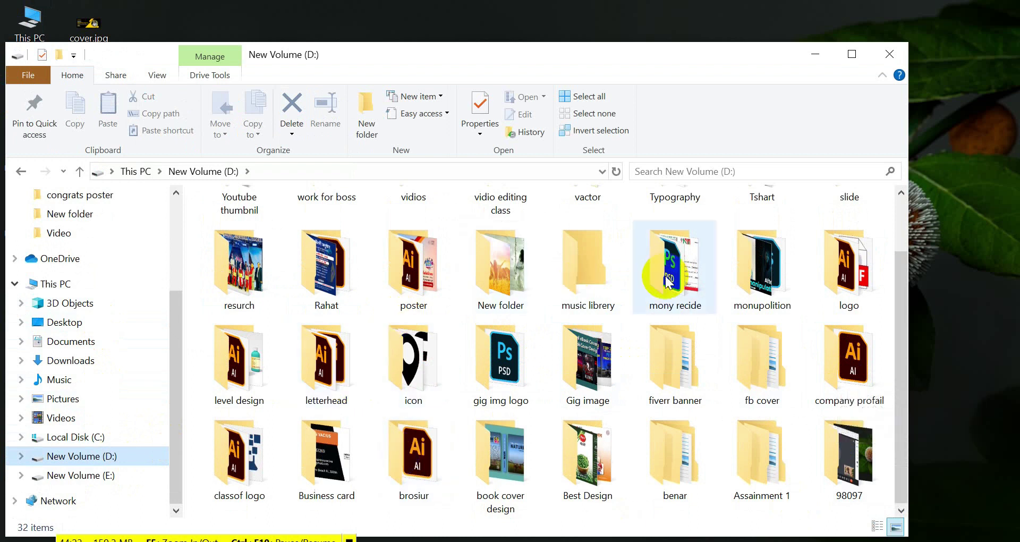
pyautogui.click(114, 438)
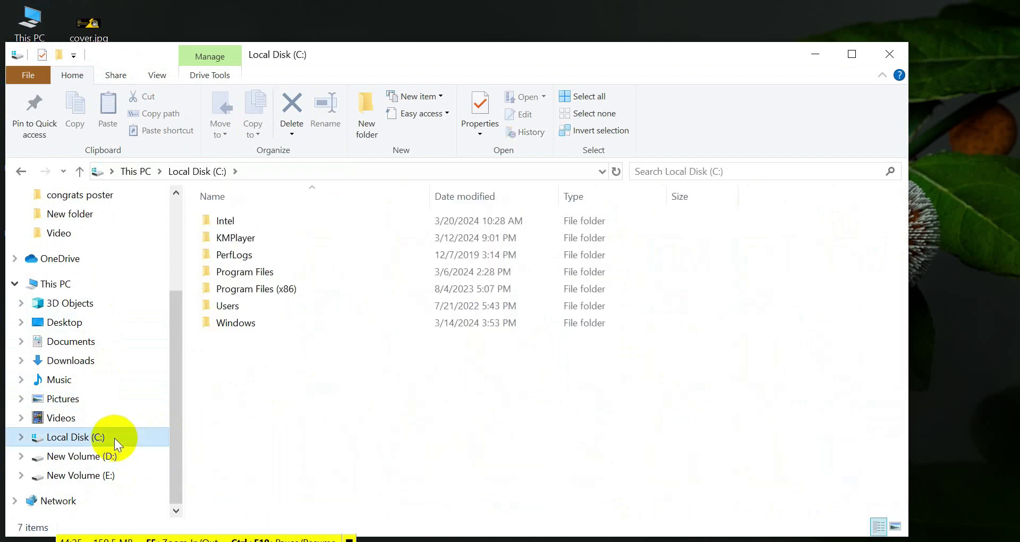
pyautogui.scroll(1, 59, 450)
pyautogui.scroll(-1, 38, 361)
pyautogui.click(874, 55)
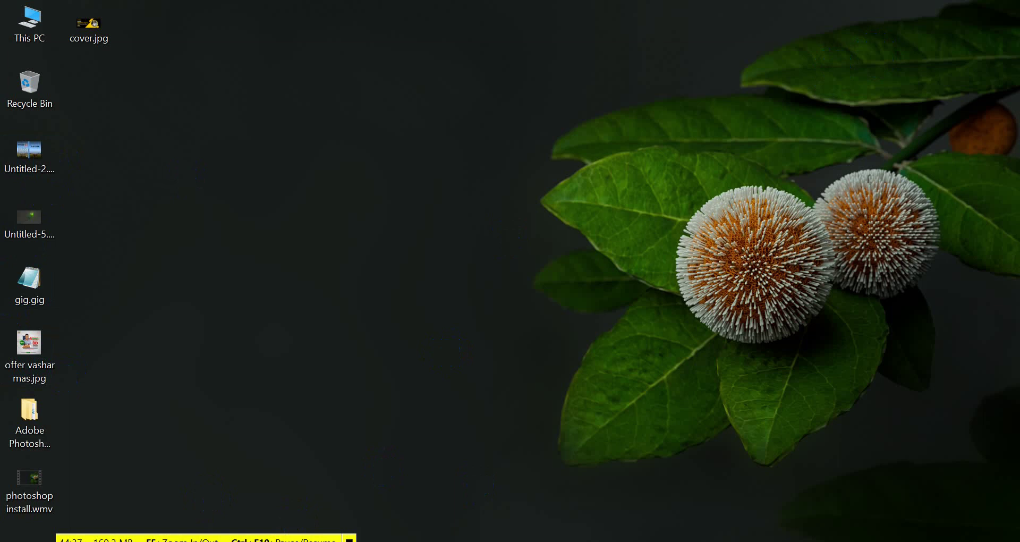
# - Look through the D: and C: drives, Downloads, Documents and Desktop in File Explorer, close the window, and refresh the desktop
pyautogui.press('super+e')
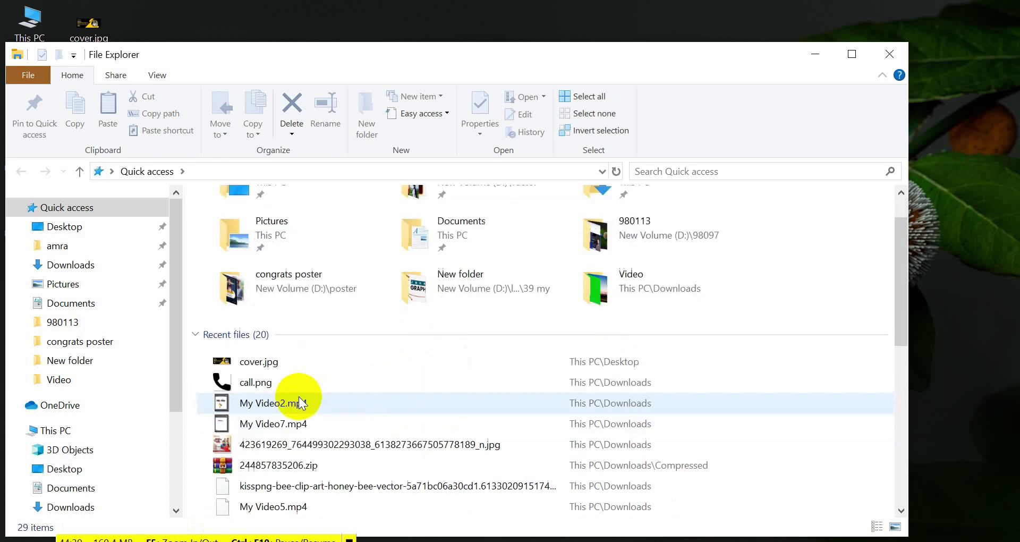
pyautogui.scroll(-4, 318, 383)
pyautogui.scroll(-3, 133, 425)
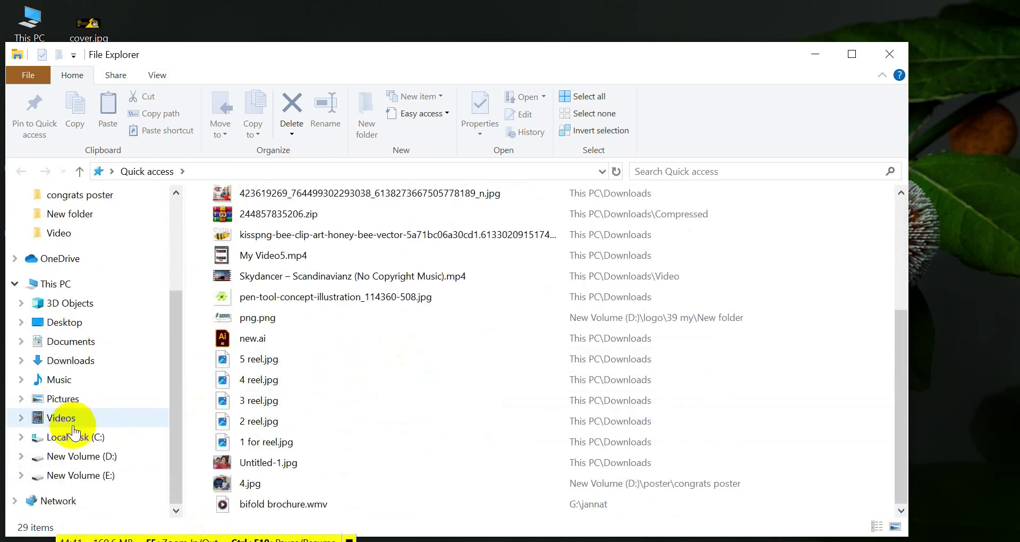
pyautogui.click(101, 456)
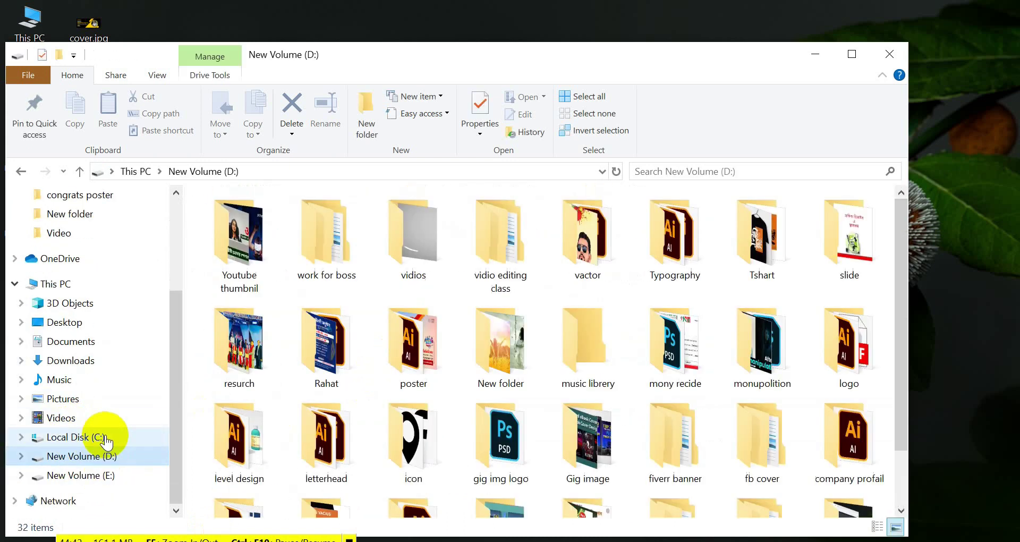
pyautogui.click(105, 439)
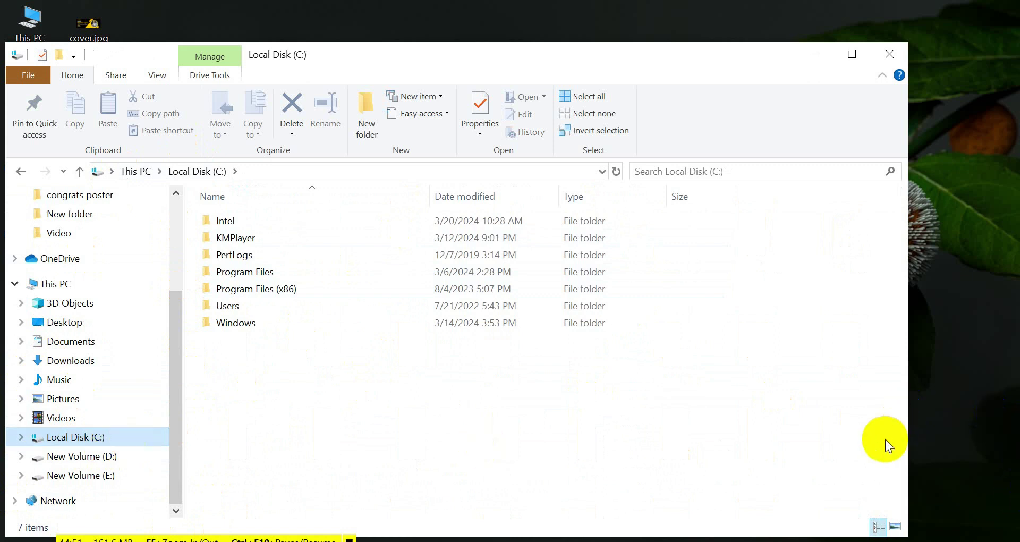
pyautogui.click(94, 360)
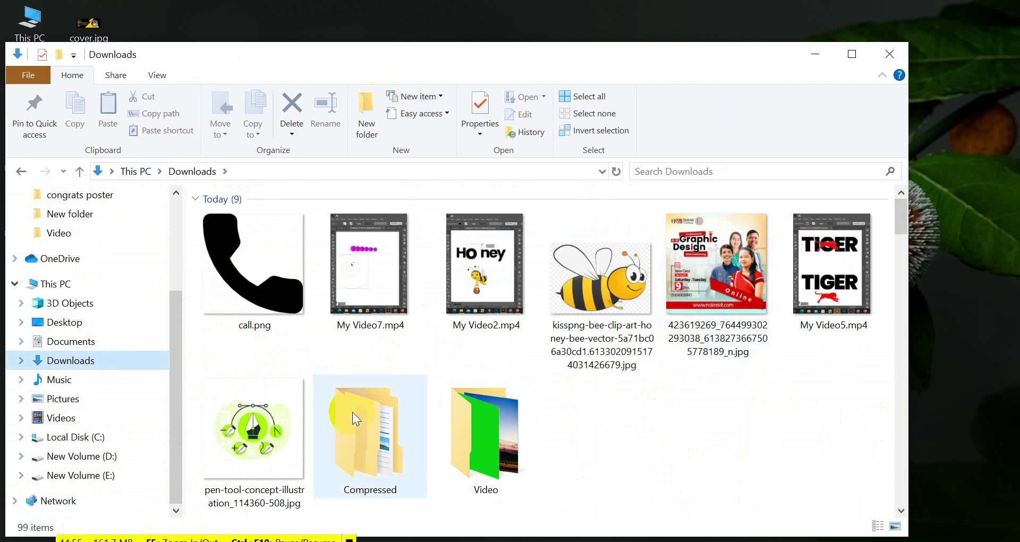
pyautogui.click(98, 339)
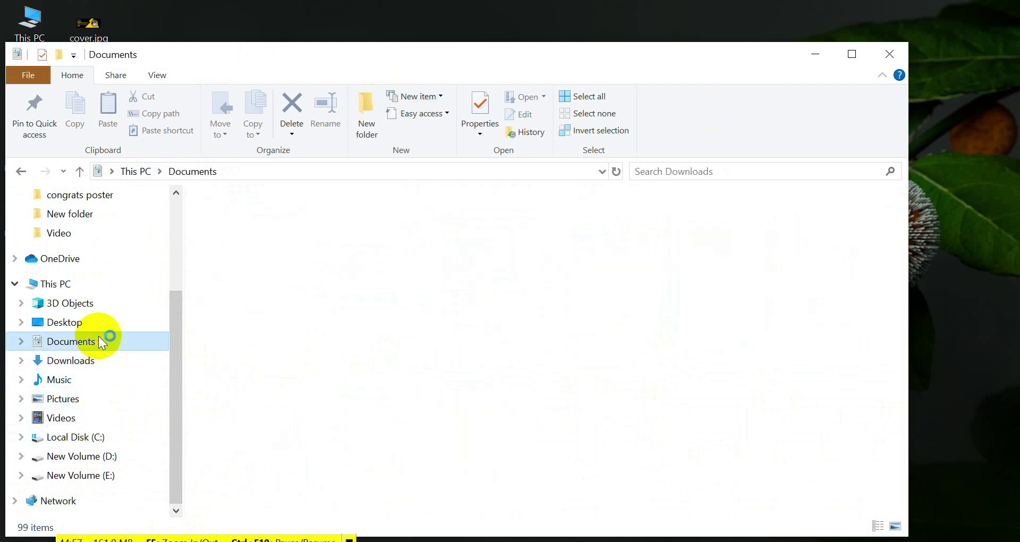
pyautogui.click(85, 320)
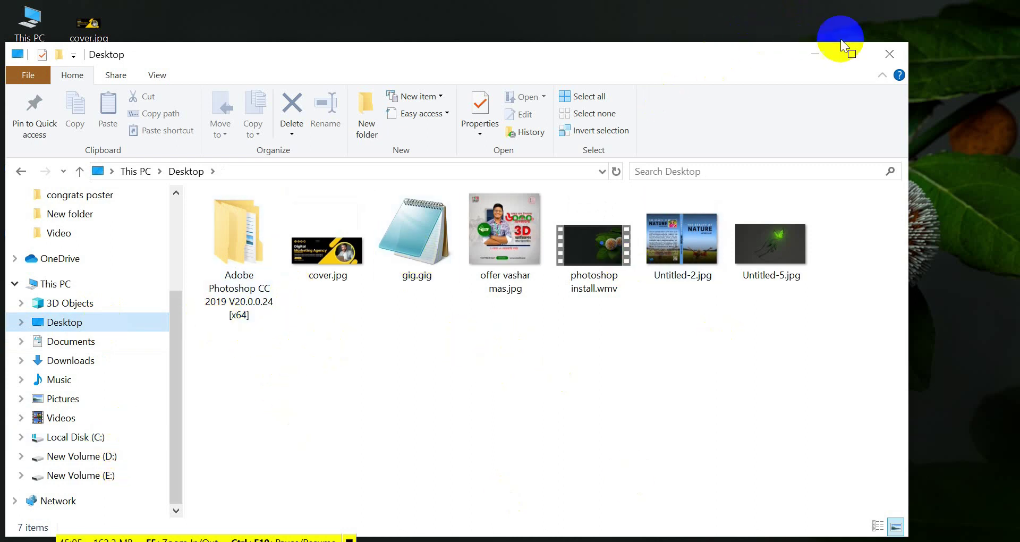
pyautogui.click(889, 54)
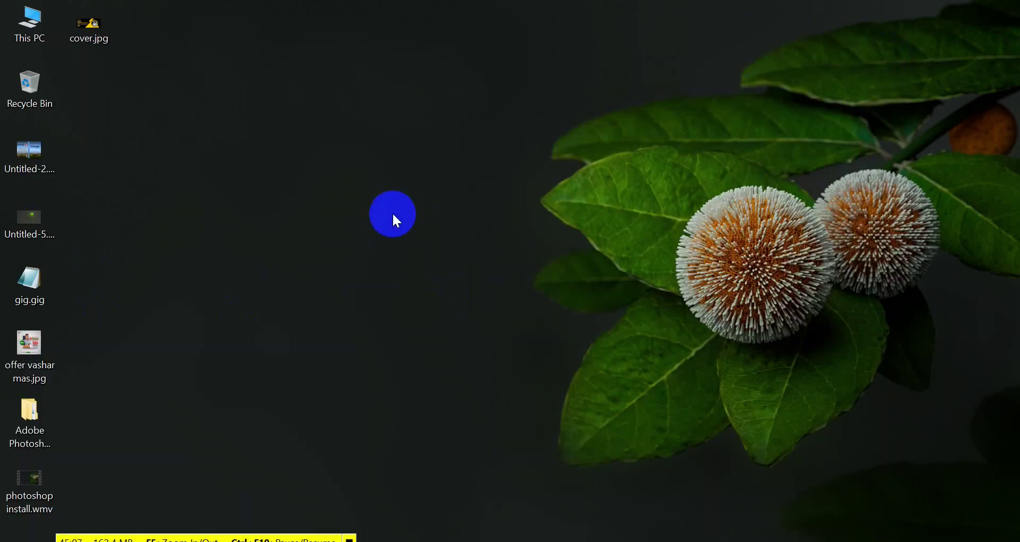
pyautogui.rightClick(388, 205)
pyautogui.click(425, 250)
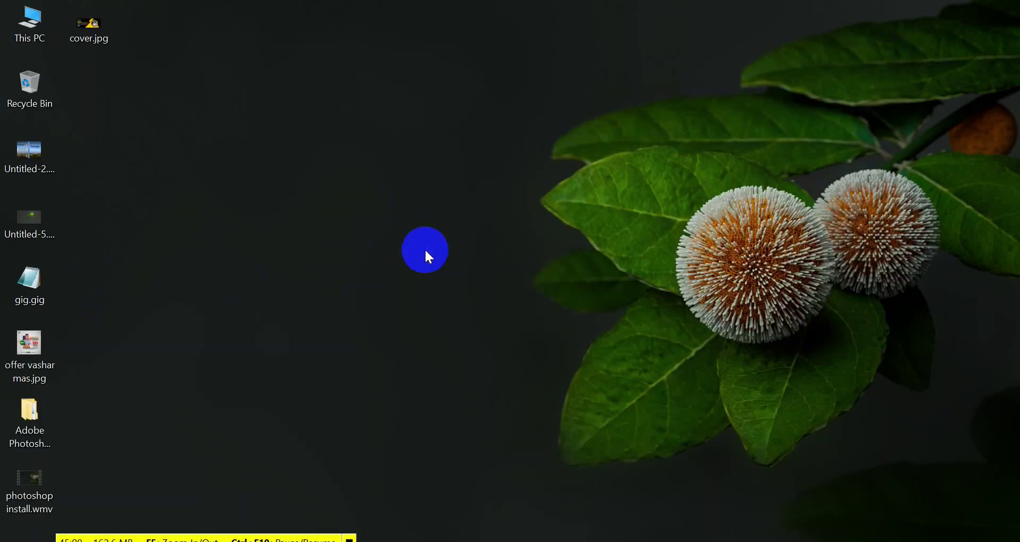
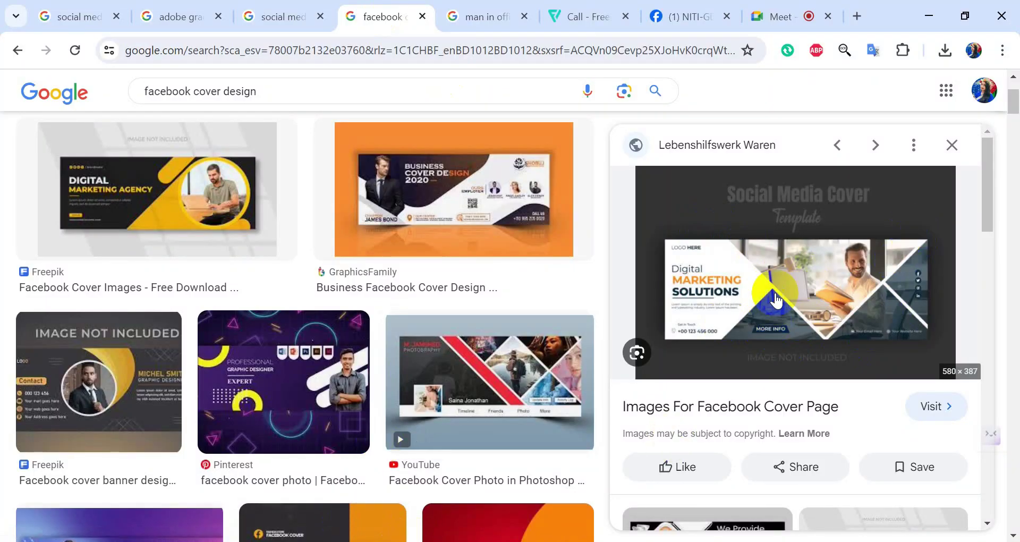
# - In Chrome, browse the facebook cover design image results and the related cover images for design ideas
pyautogui.scroll(1, 525, 442)
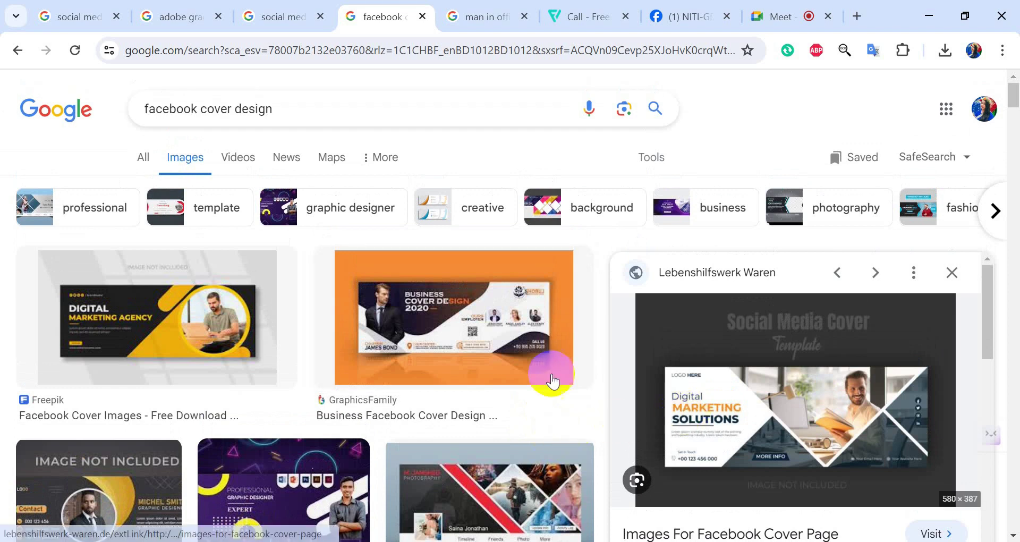
pyautogui.scroll(-5, 722, 361)
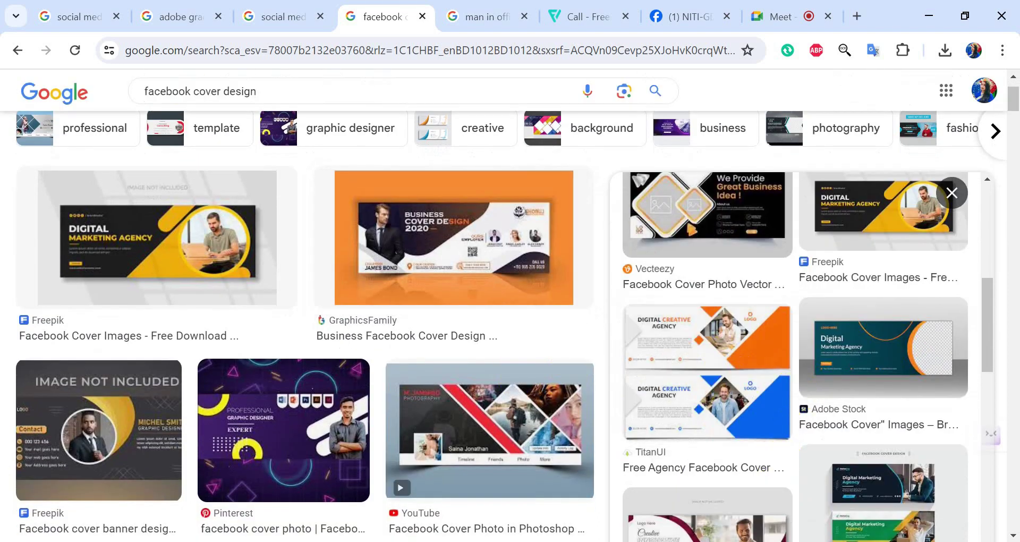
pyautogui.scroll(-5, 720, 388)
pyautogui.scroll(-8, 724, 396)
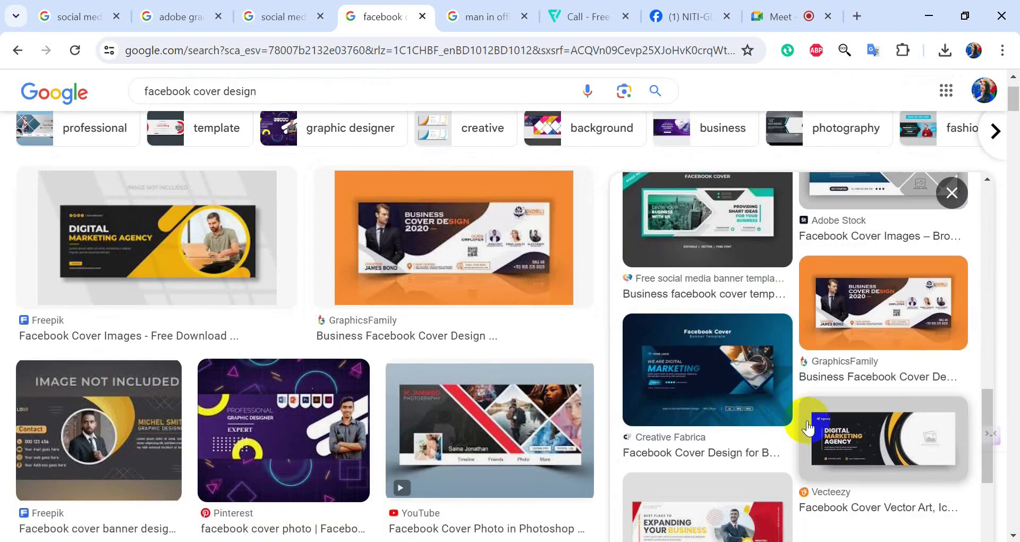
pyautogui.scroll(8, 706, 432)
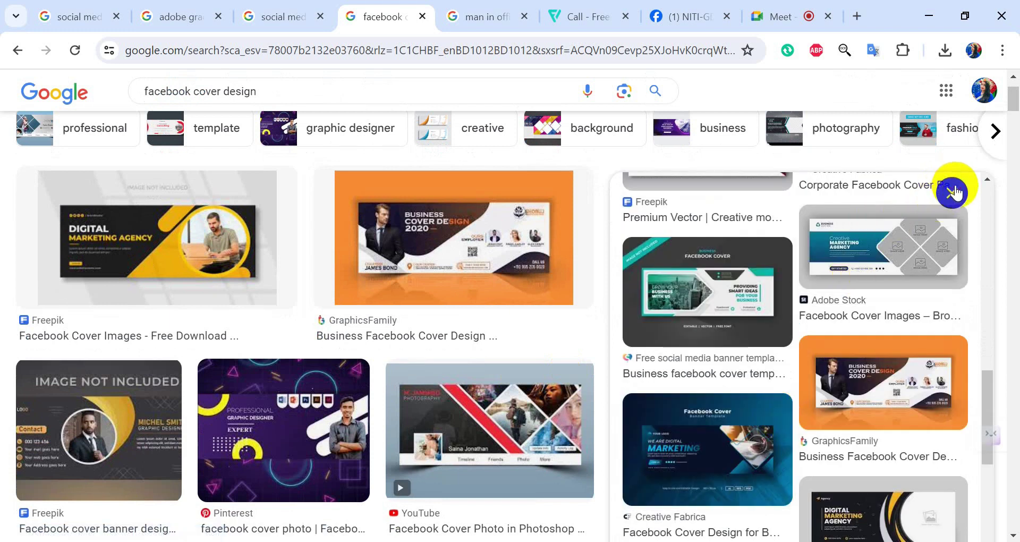
pyautogui.scroll(-15, 383, 346)
# - Check the social media cover size and adobe gradient colour searches, then preview Freepik's Digital Marketing Agency cover in the social media cover design results
pyautogui.click(271, 16)
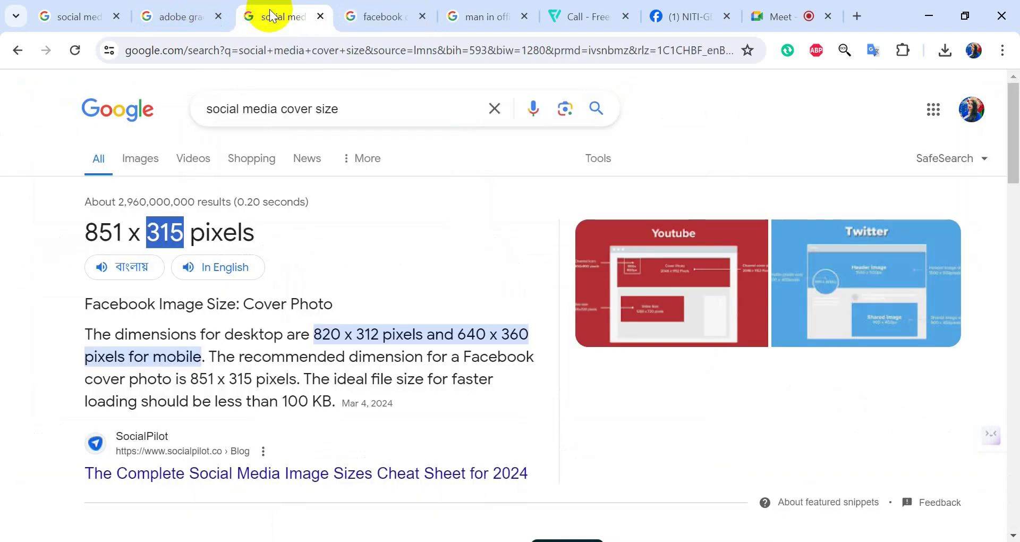
pyautogui.click(159, 16)
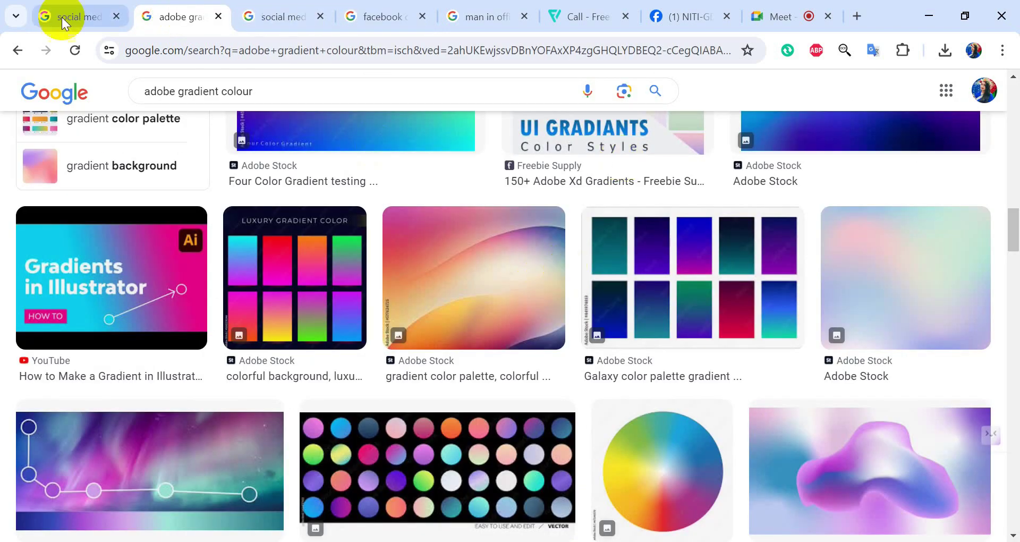
pyautogui.click(80, 17)
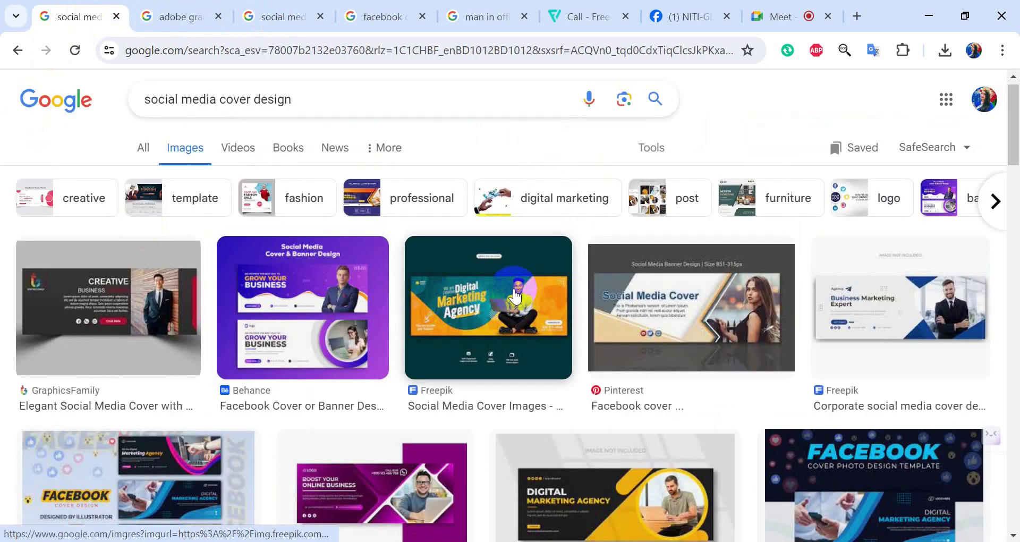
pyautogui.click(515, 297)
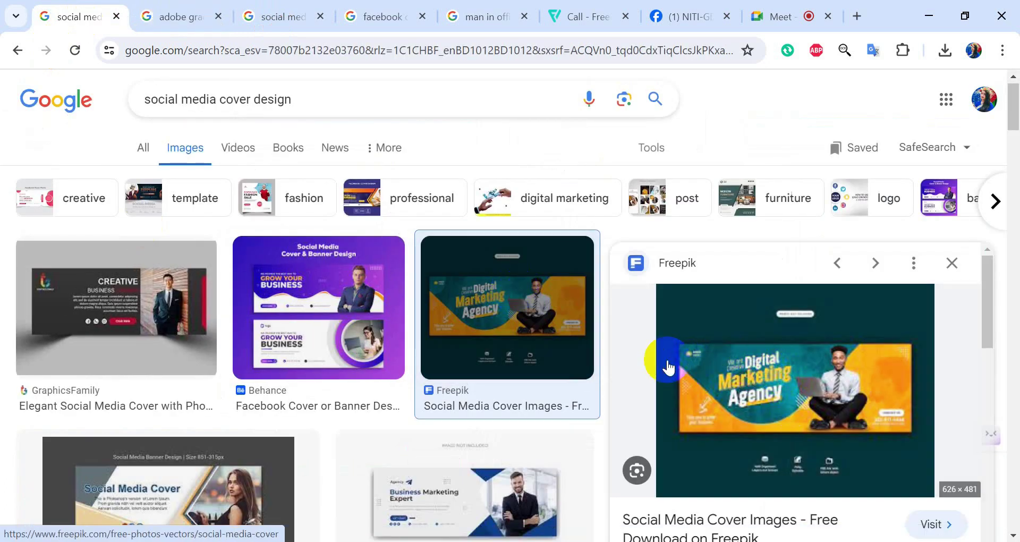
pyautogui.scroll(-2, 668, 360)
pyautogui.click(685, 263)
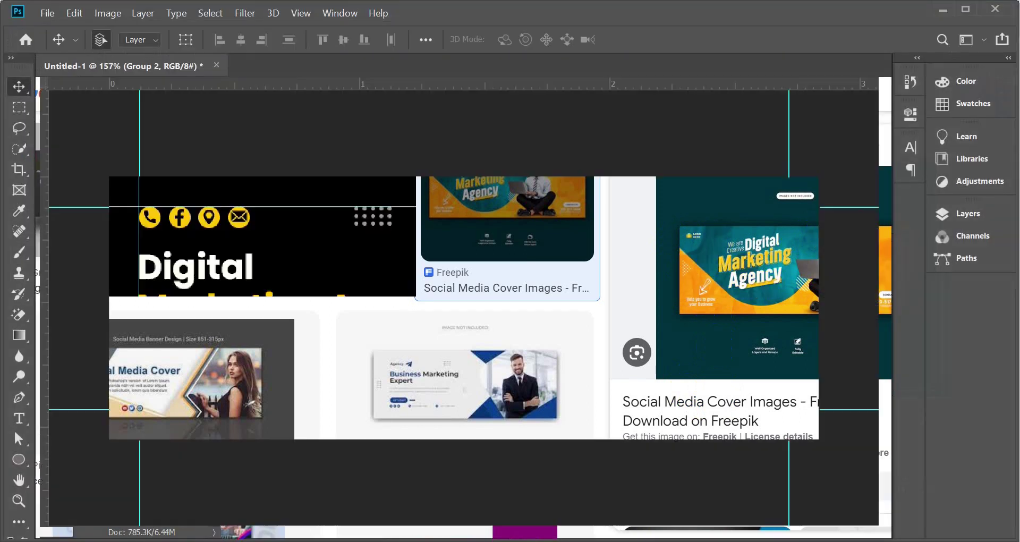
# - Return to Photoshop and create a new document from the recent custom preset of 851 x 315 px at 300 ppi
pyautogui.click(21, 16)
pyautogui.click(47, 11)
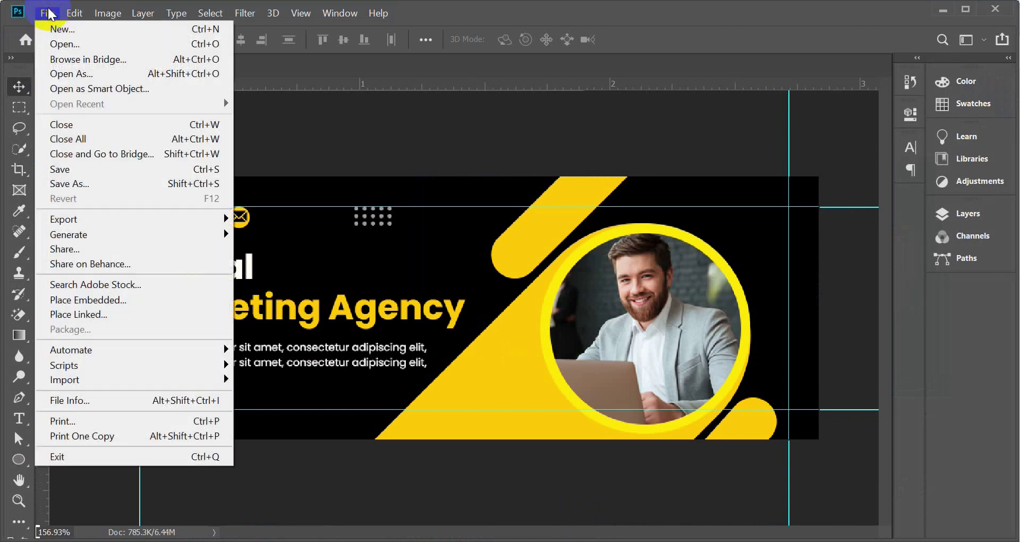
pyautogui.click(63, 26)
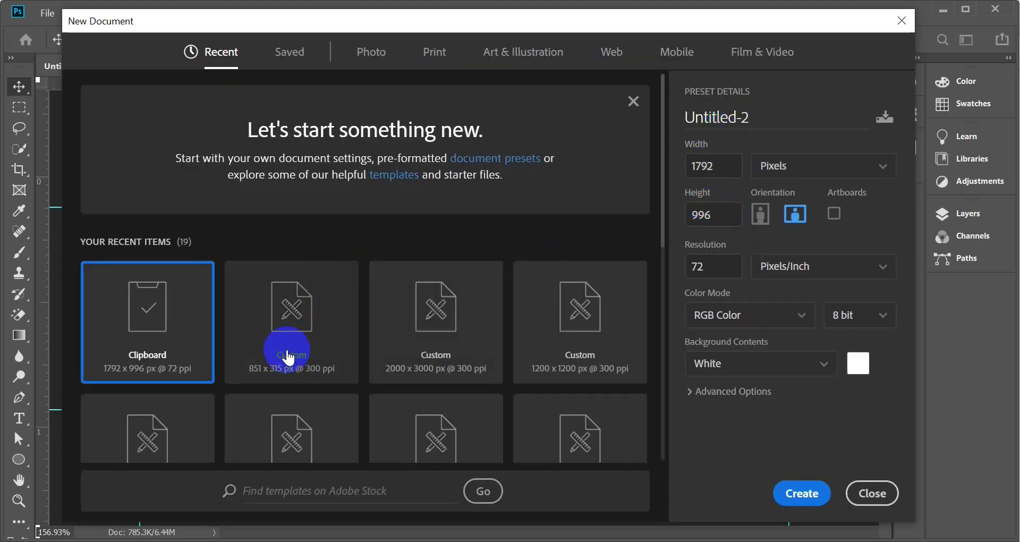
pyautogui.click(278, 337)
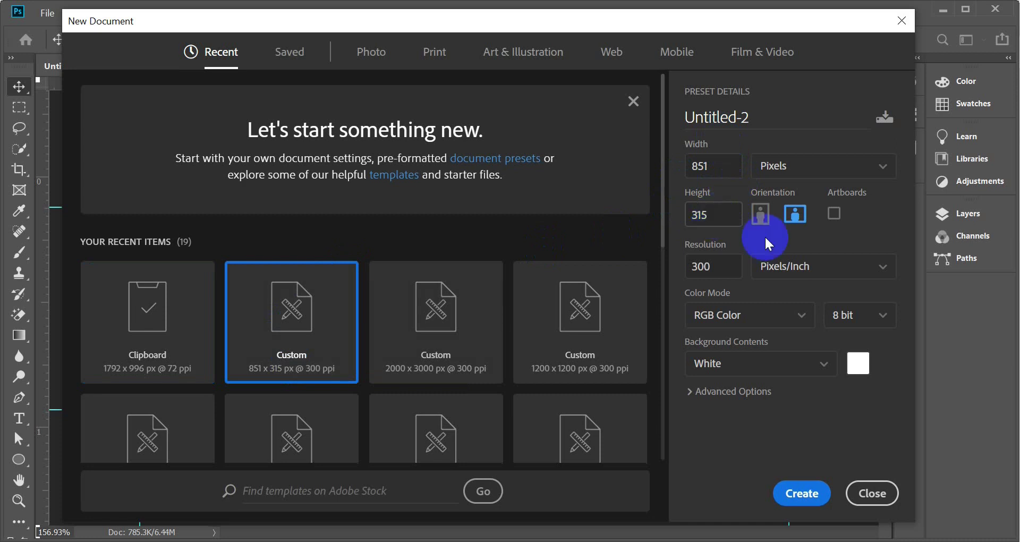
pyautogui.click(802, 494)
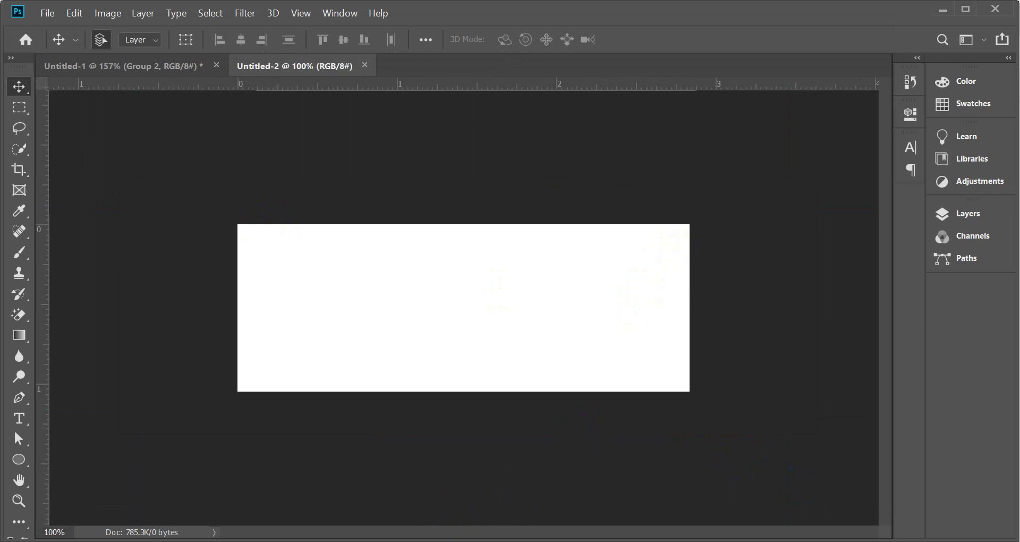
# - Unlock the Background layer of the new document and add an empty layer above it
pyautogui.click(341, 510)
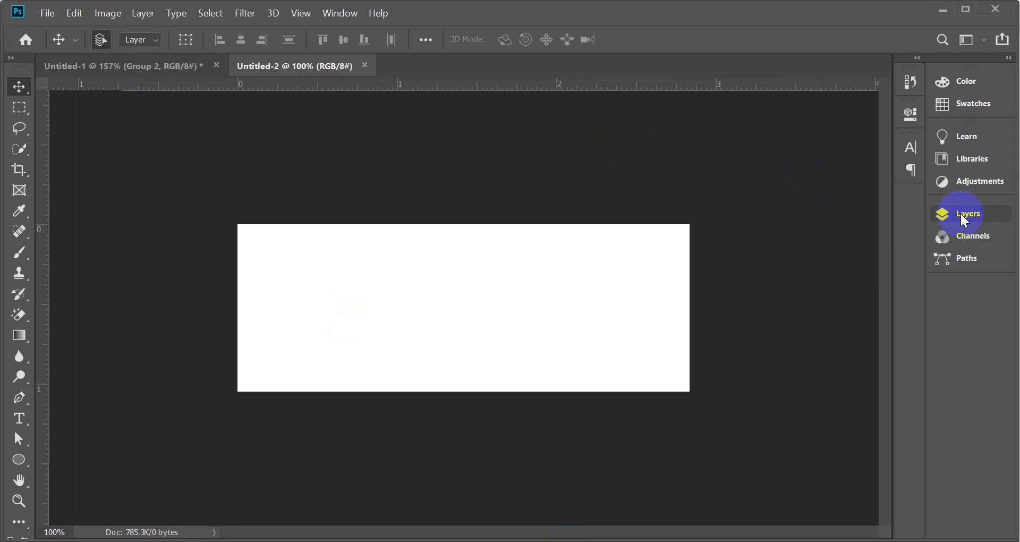
pyautogui.click(962, 215)
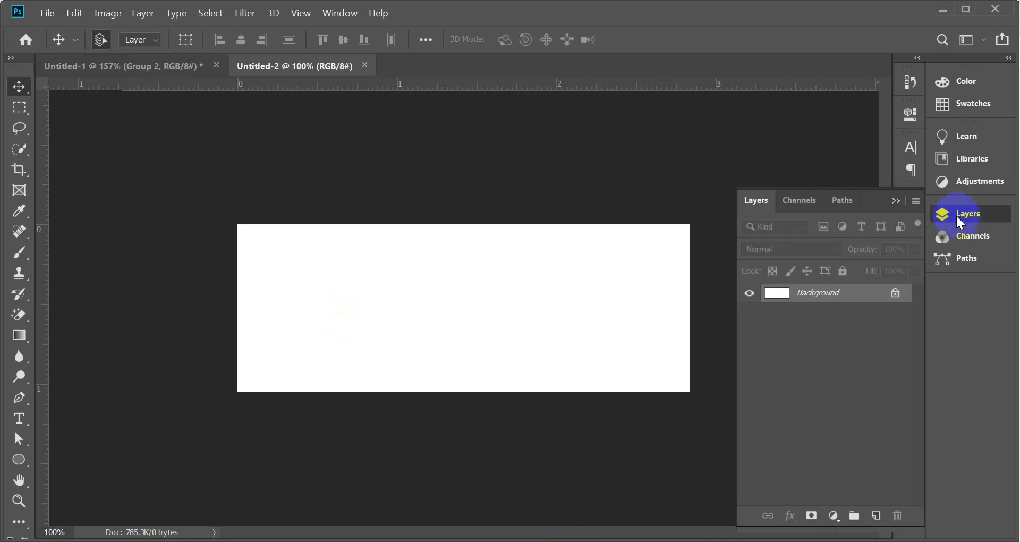
pyautogui.click(904, 293)
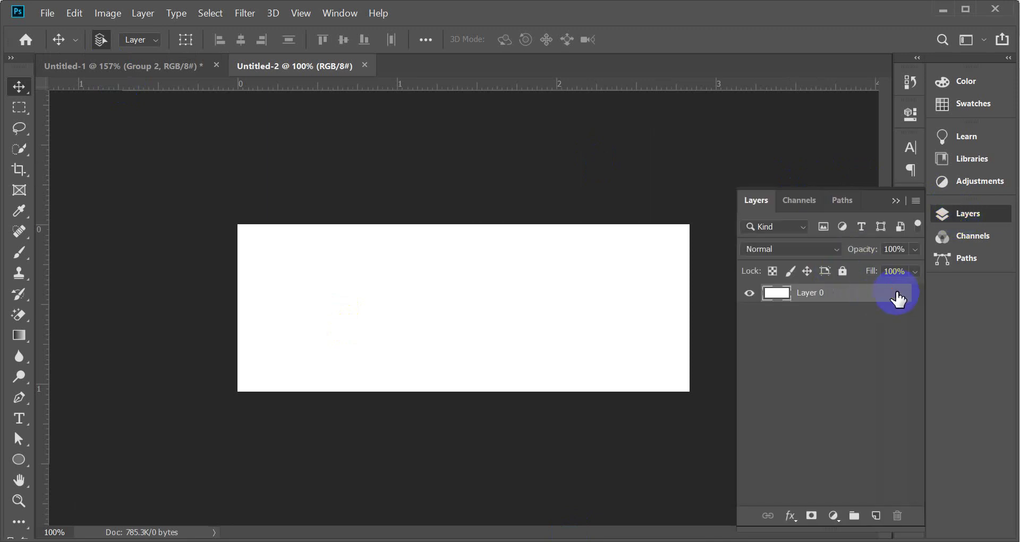
pyautogui.click(877, 516)
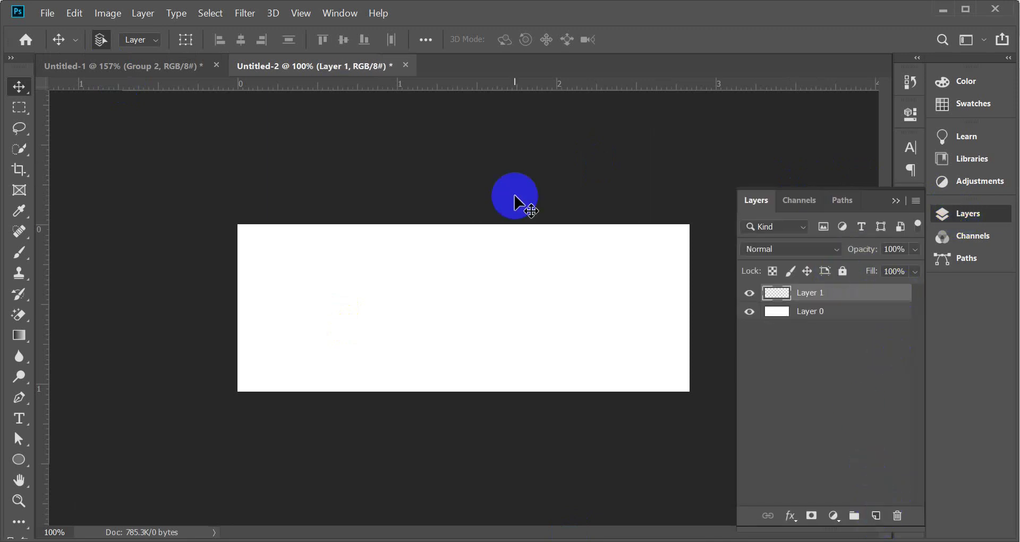
# - Draw a rectangle about 880 x 351 px covering the whole canvas with the Rectangle tool and fill it with orange
pyautogui.rightClick(19, 460)
pyautogui.click(80, 457)
pyautogui.moveTo(229, 215); pyautogui.dragTo(692, 403)
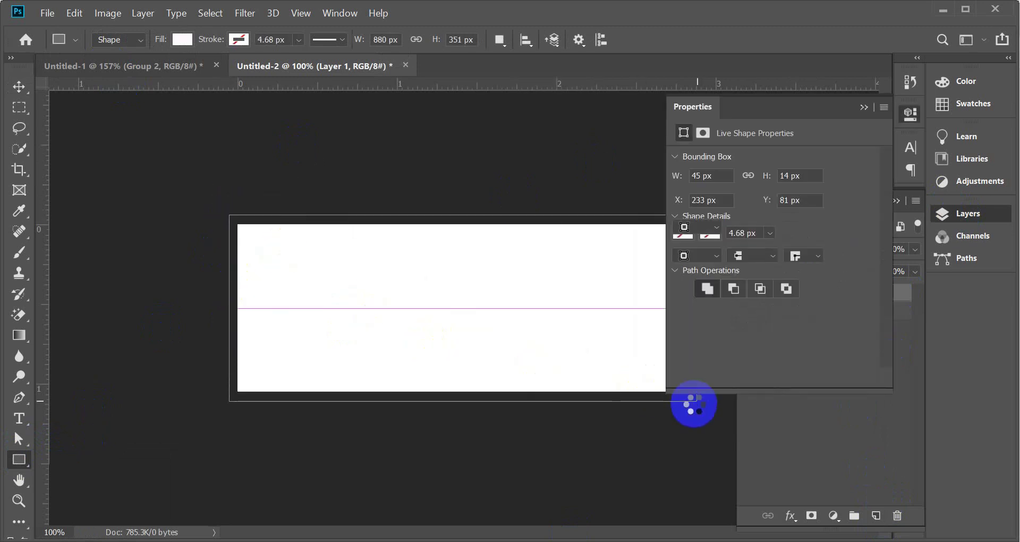
pyautogui.click(683, 207)
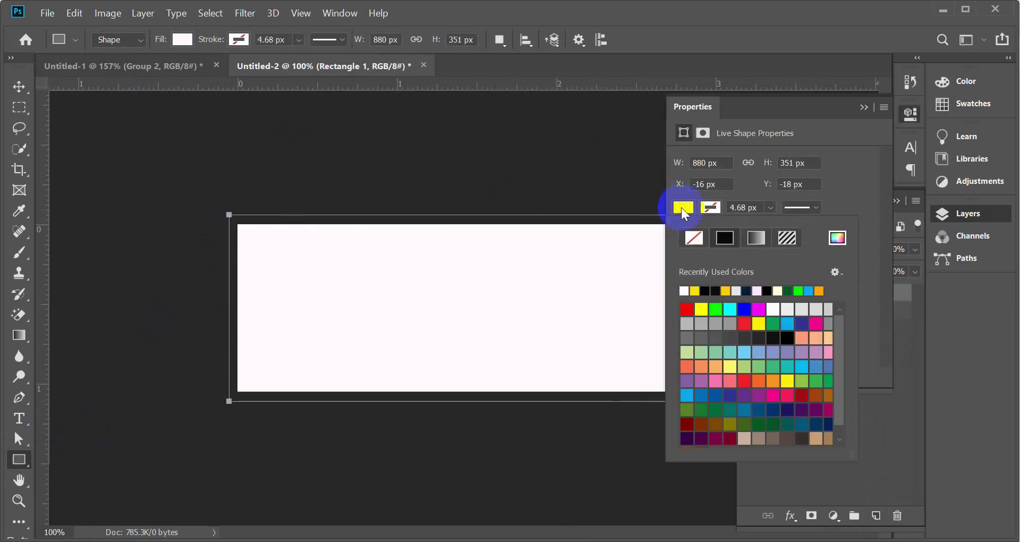
pyautogui.click(823, 290)
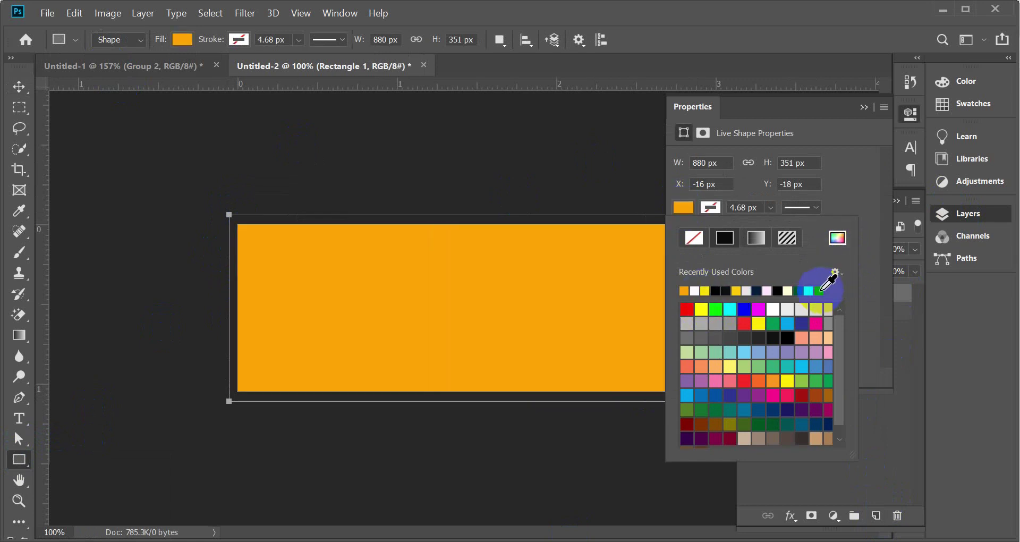
pyautogui.click(864, 107)
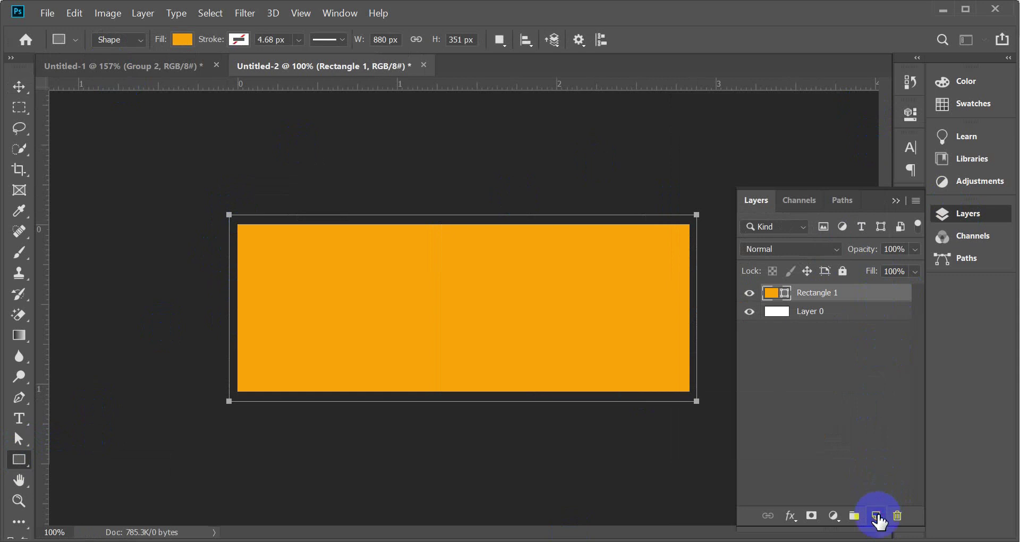
# - Add a new layer, draw a white square about 249 px wide on the orange background, and round its lower-right corner to 200 px
pyautogui.click(877, 516)
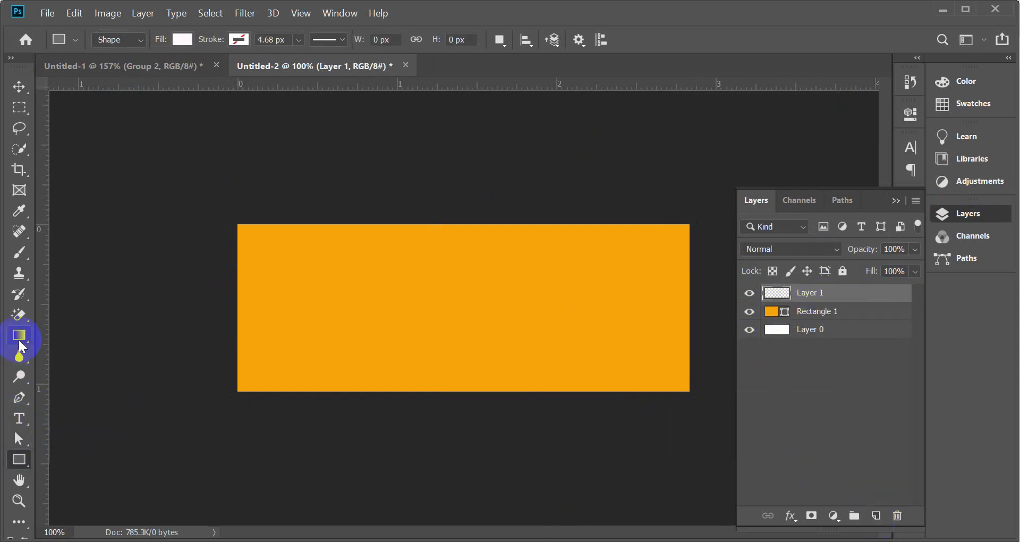
pyautogui.click(18, 459)
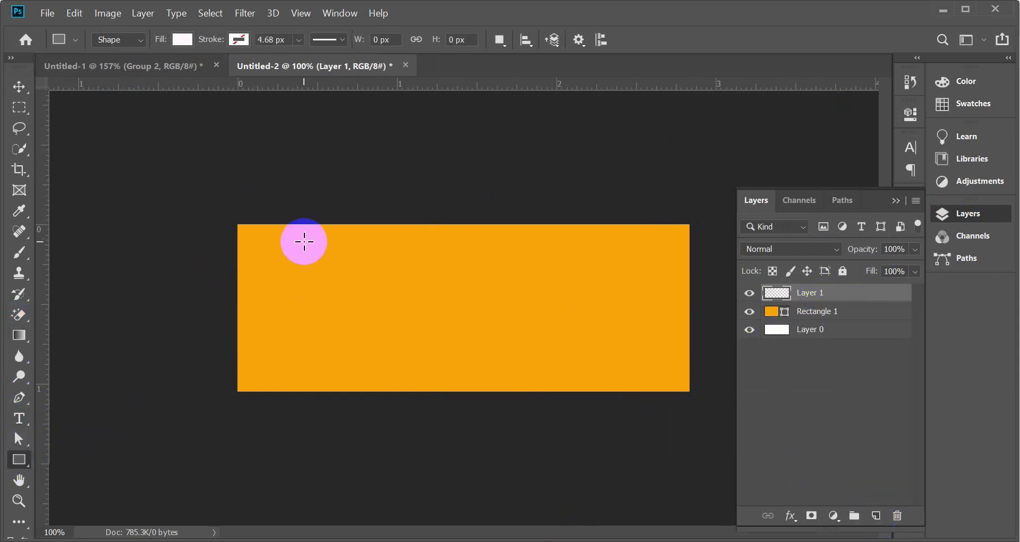
pyautogui.moveTo(304, 240); pyautogui.dragTo(528, 372)
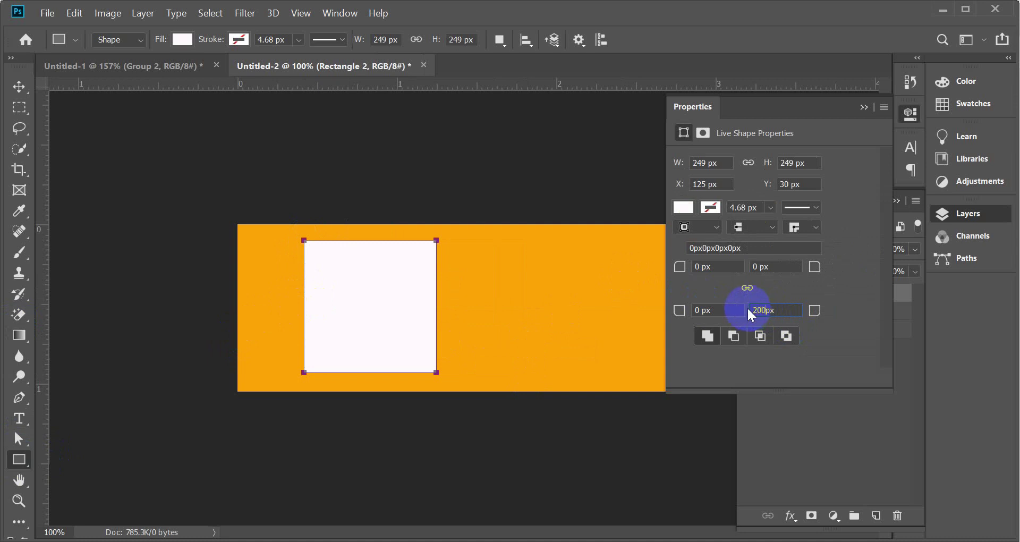
pyautogui.click(747, 308)
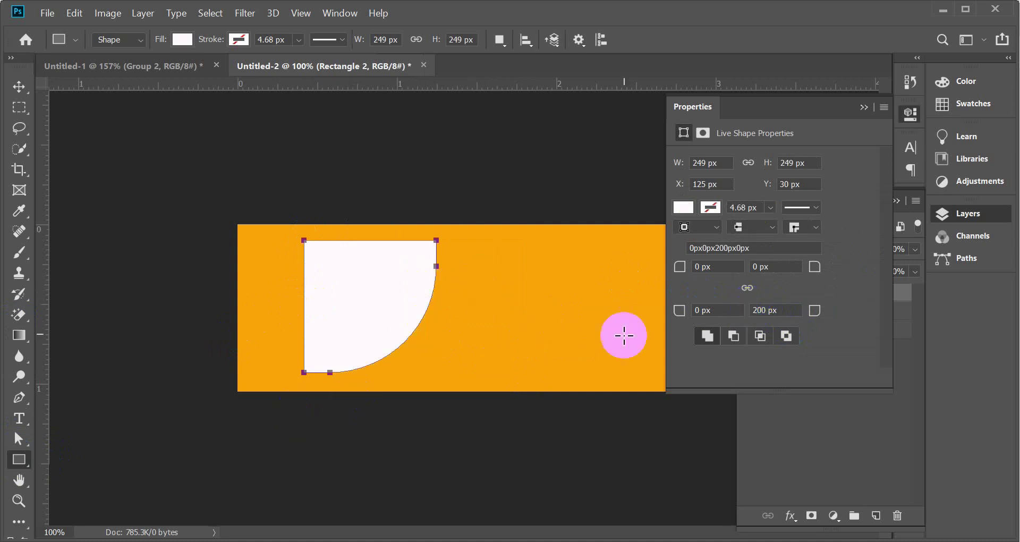
# - Change the lower-right corner radius of the white square to 50 px
pyautogui.click(776, 314)
pyautogui.write('0')
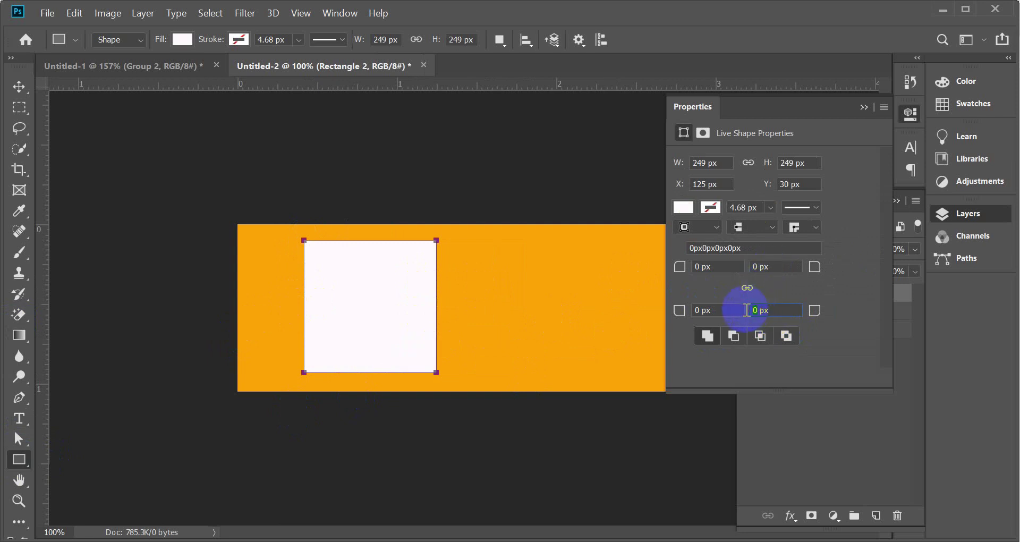
pyautogui.click(601, 480)
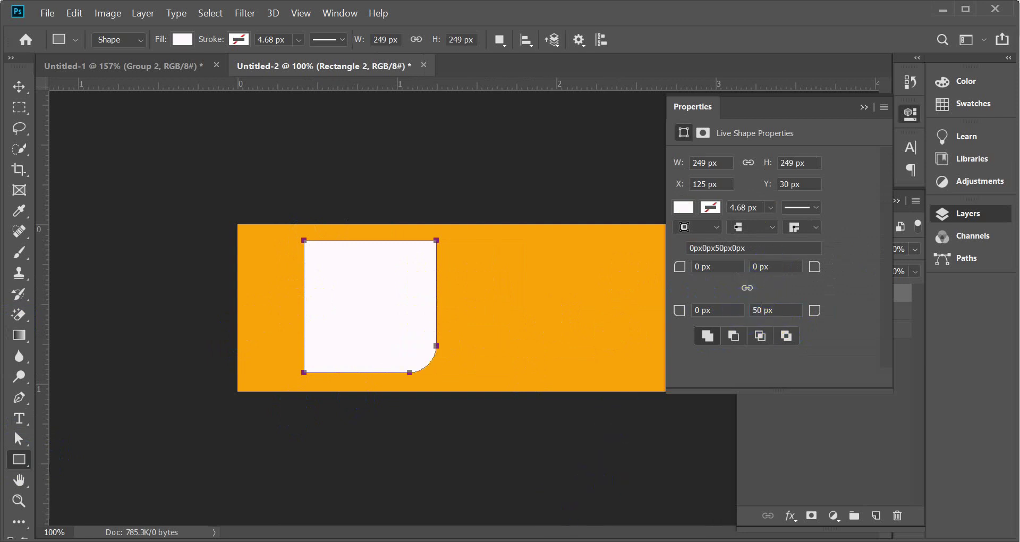
# - Switch to the browser and look through the "facebook cover design" image results for reference layouts and colors
pyautogui.click(266, 15)
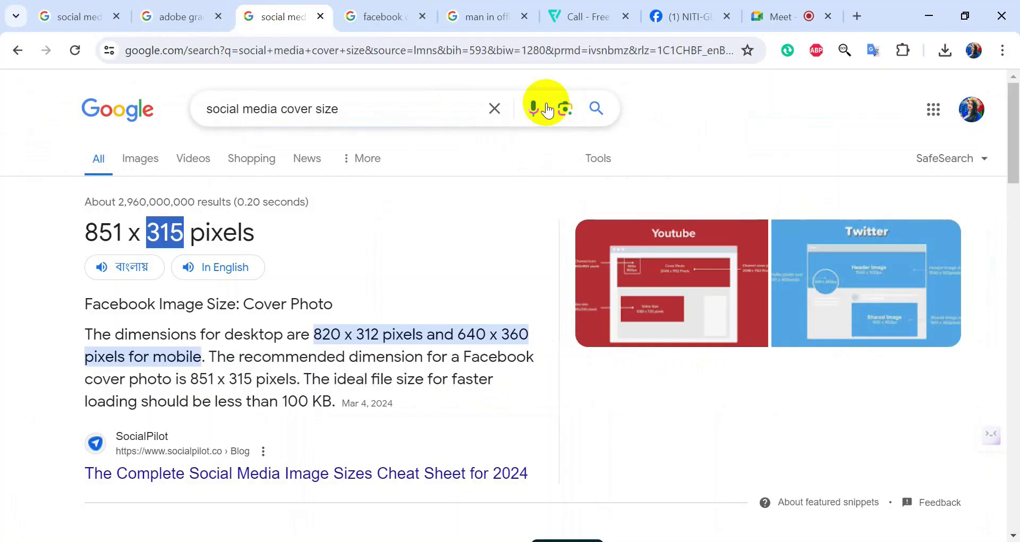
pyautogui.click(391, 10)
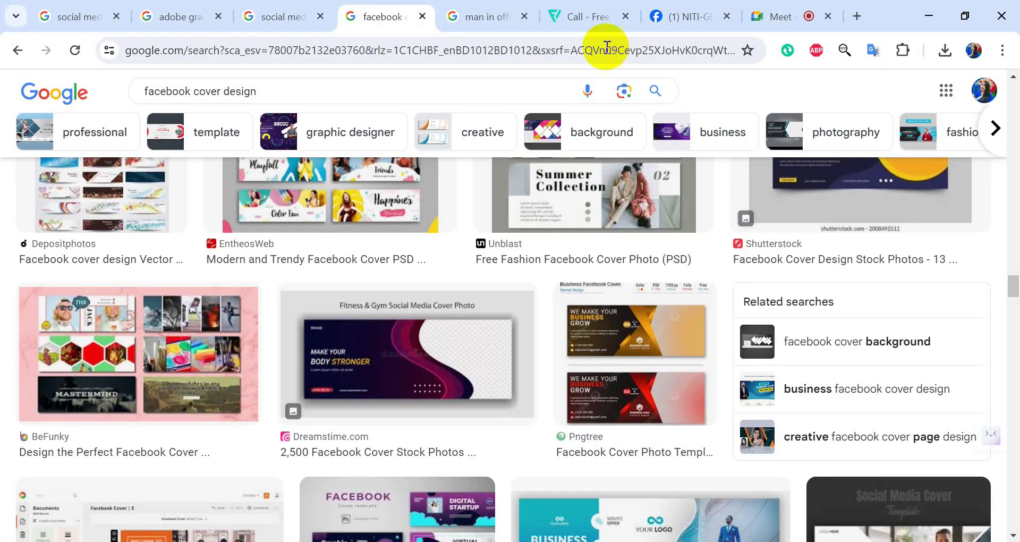
pyautogui.scroll(3, 667, 382)
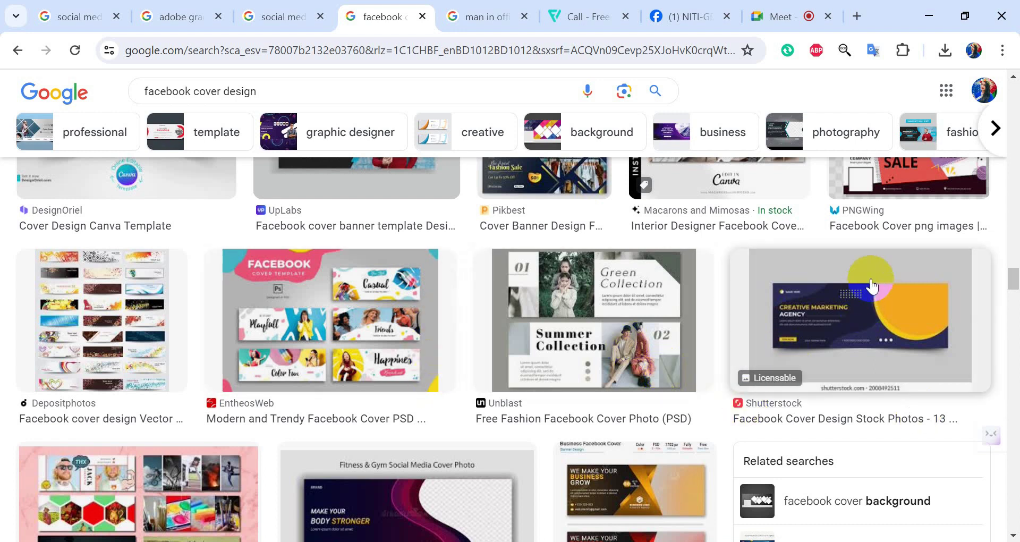
pyautogui.scroll(1, 988, 371)
pyautogui.scroll(1, 987, 367)
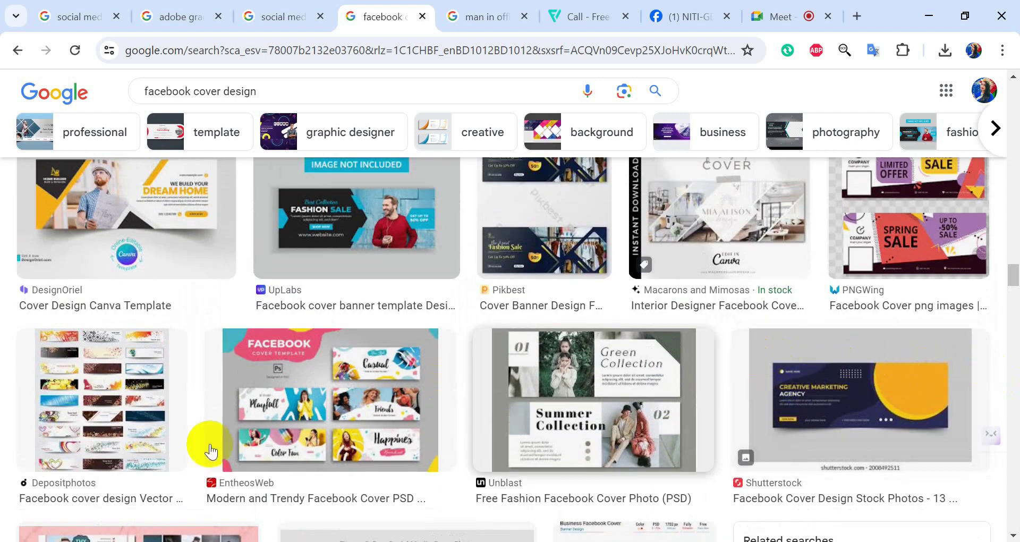
pyautogui.scroll(4, 181, 297)
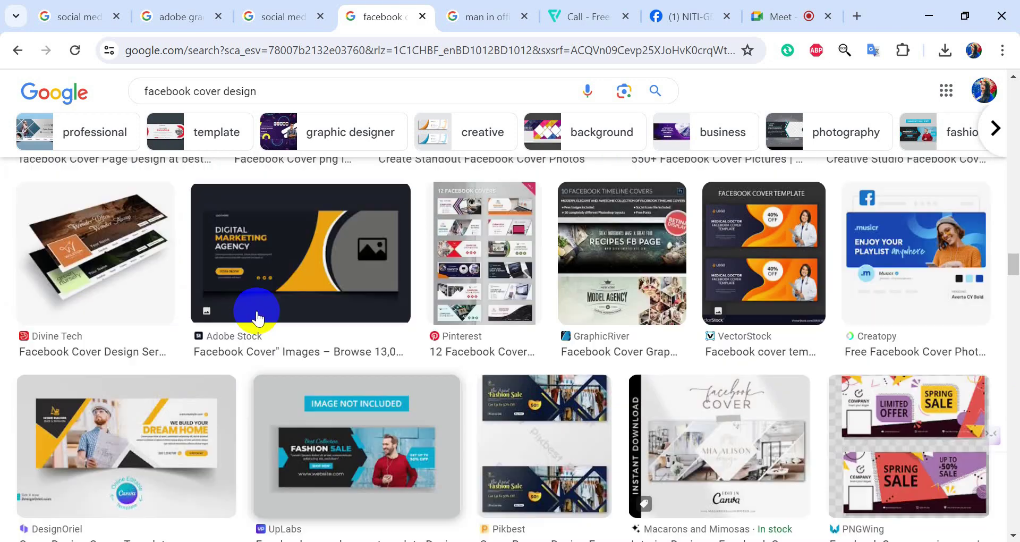
pyautogui.scroll(7, 489, 291)
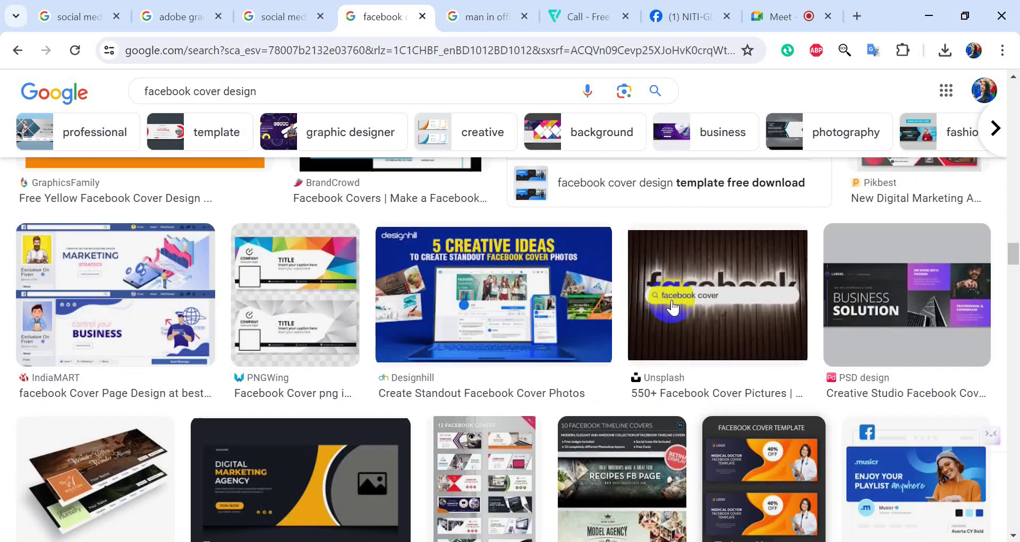
pyautogui.scroll(3, 363, 346)
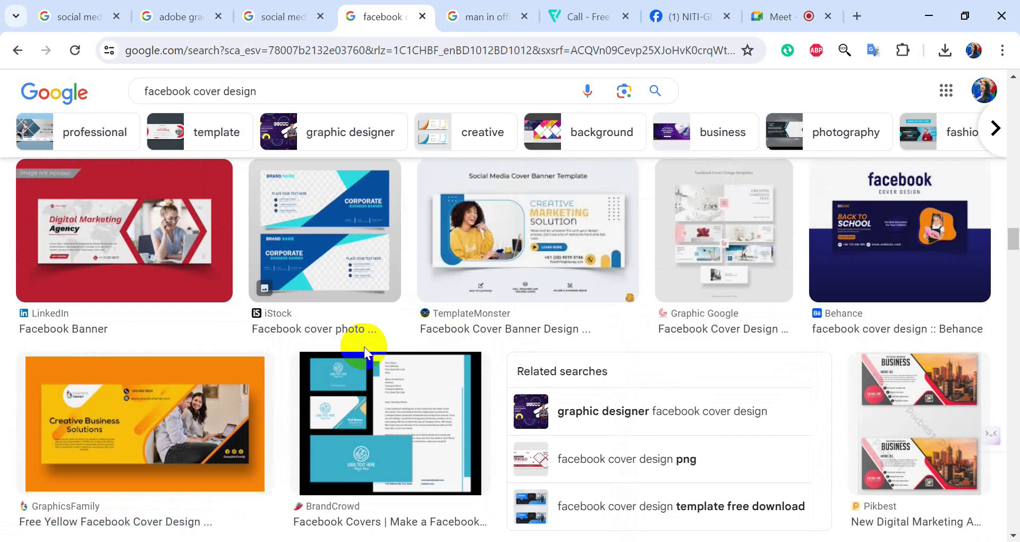
pyautogui.scroll(3, 364, 347)
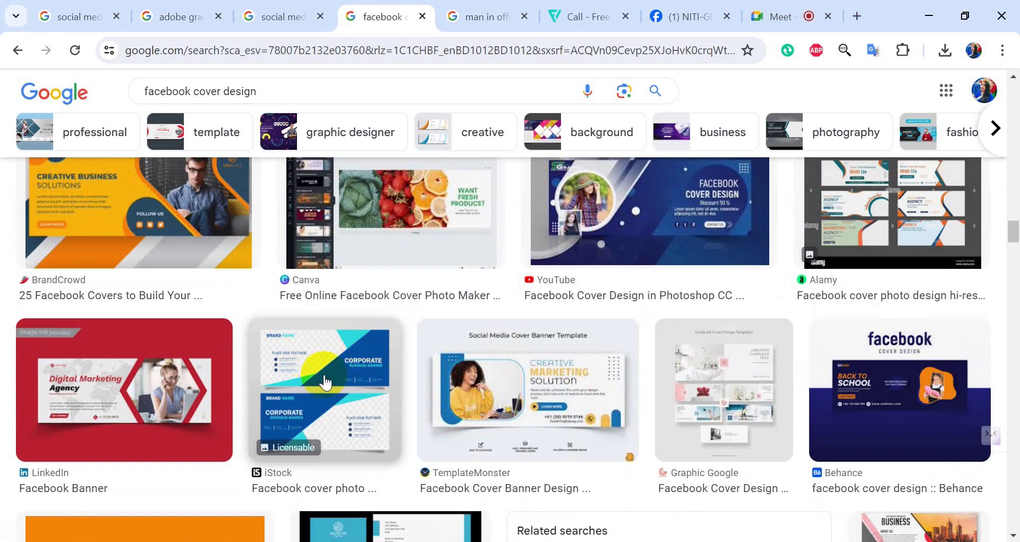
# - Capture a screenshot of the blue and turquoise corporate banner thumbnail from iStock and return to Photoshop
pyautogui.press('Print')
pyautogui.moveTo(266, 334); pyautogui.dragTo(402, 451)
pyautogui.click(325, 471)
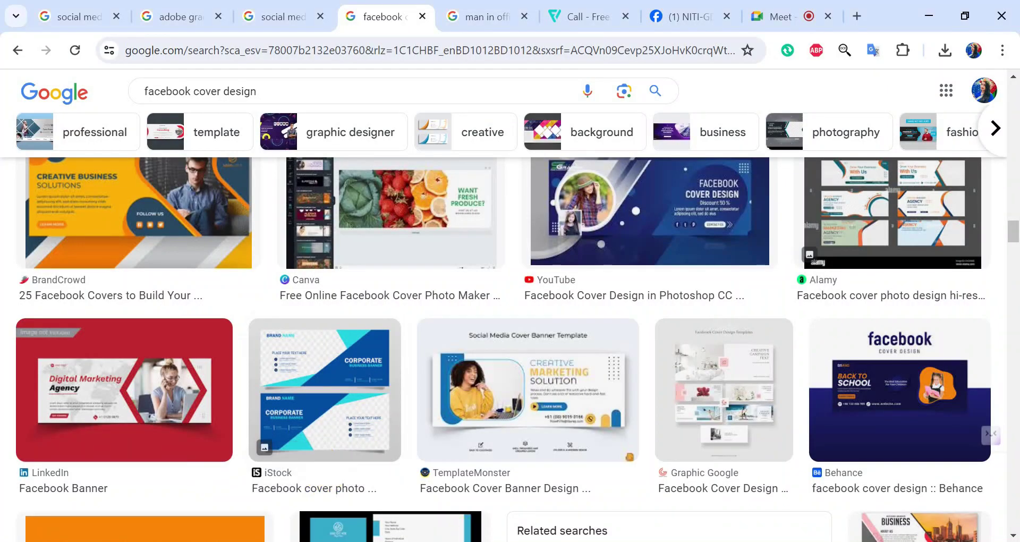
pyautogui.hotkey('alt', 'Tab')
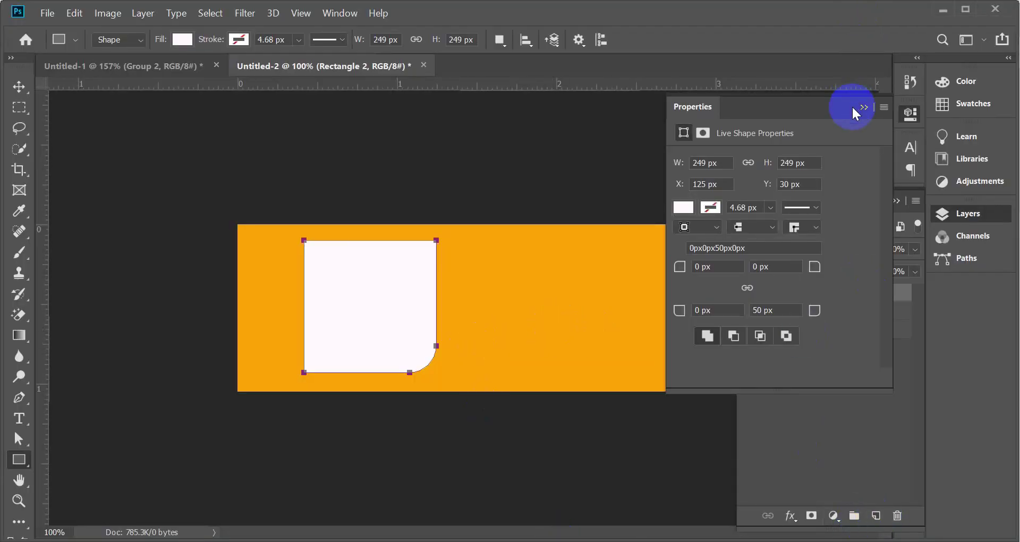
# - Add a new layer, paste the captured banner image and place it on the orange background to the right of the white square
pyautogui.click(868, 108)
pyautogui.click(875, 515)
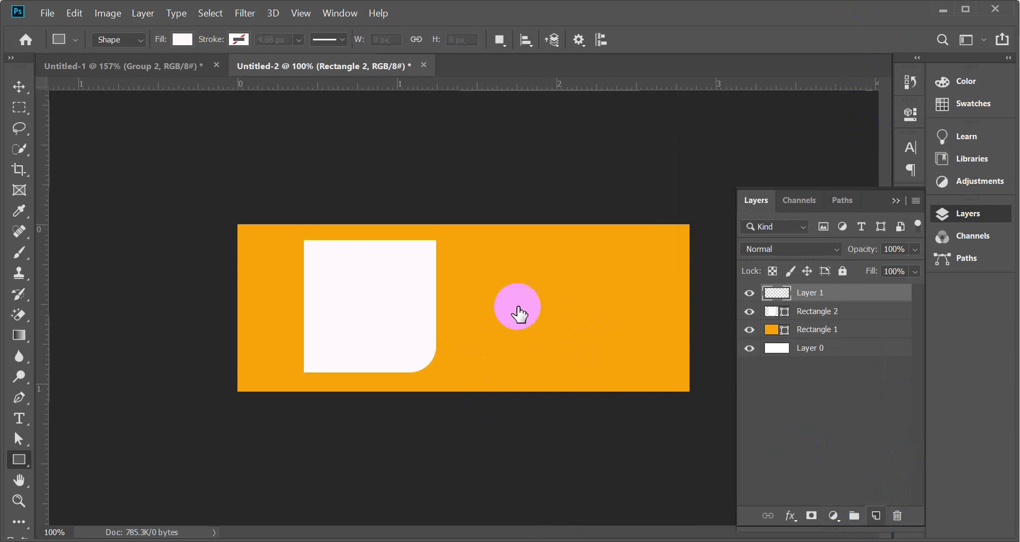
pyautogui.hotkey('ctrl', 'v')
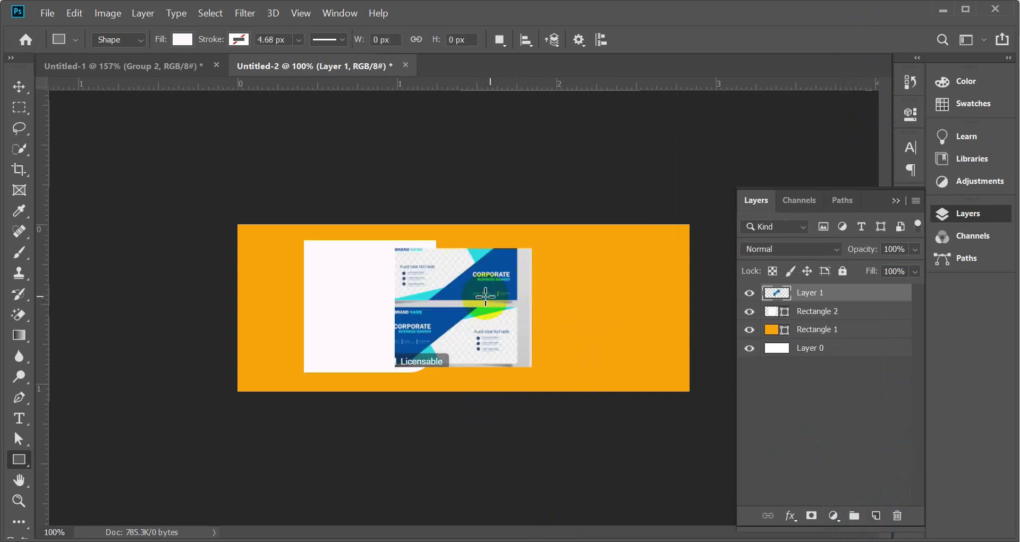
pyautogui.click(18, 86)
pyautogui.moveTo(473, 306); pyautogui.dragTo(568, 298)
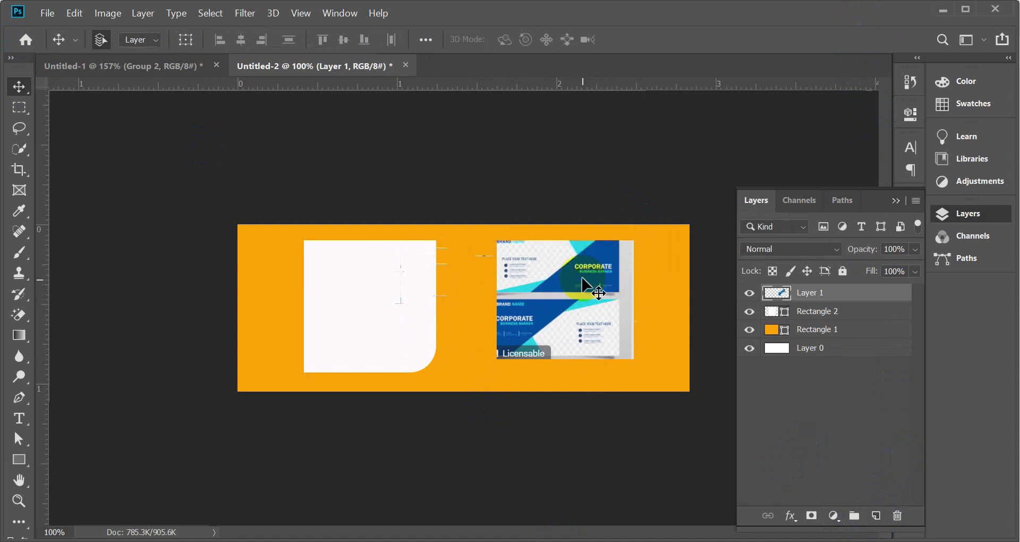
pyautogui.moveTo(587, 262); pyautogui.dragTo(586, 256)
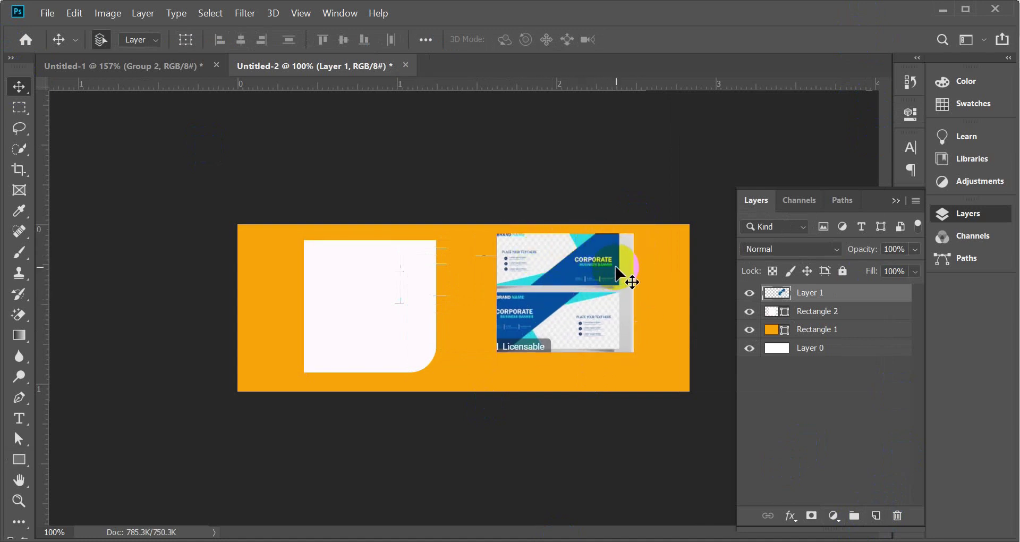
# - Recolor the white square with turquoise #2cdbe2 sampled from the pasted banner image
pyautogui.click(365, 270)
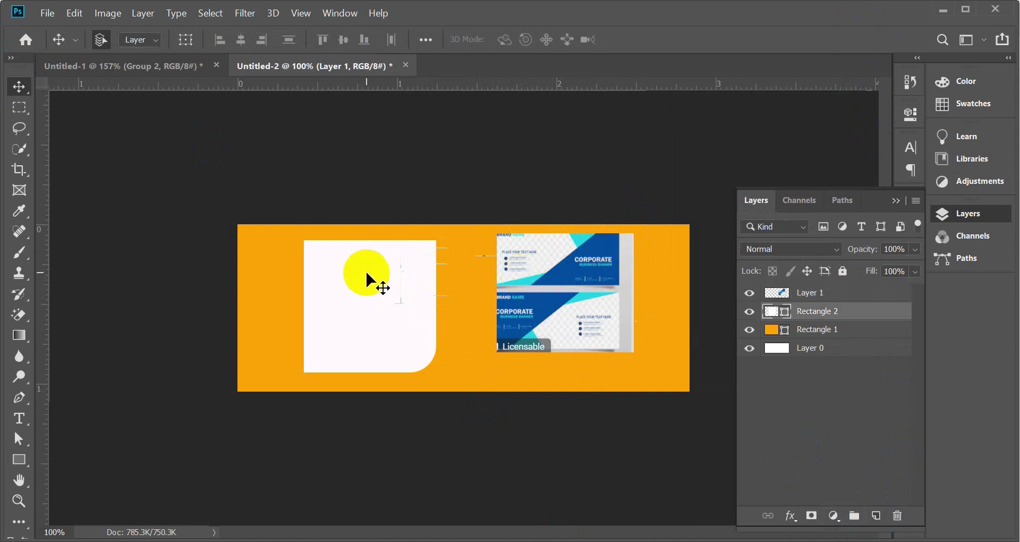
pyautogui.doubleClick(784, 313)
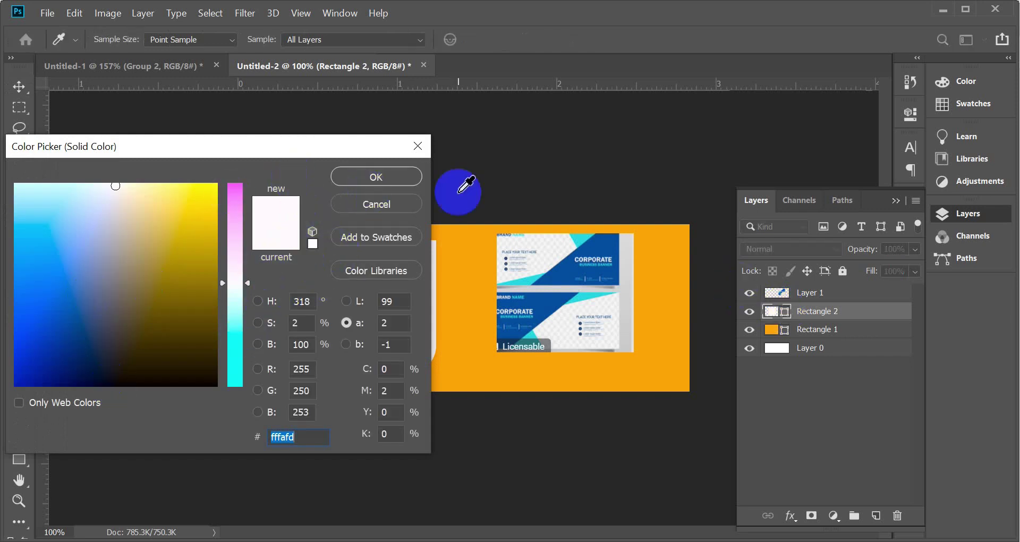
pyautogui.click(610, 246)
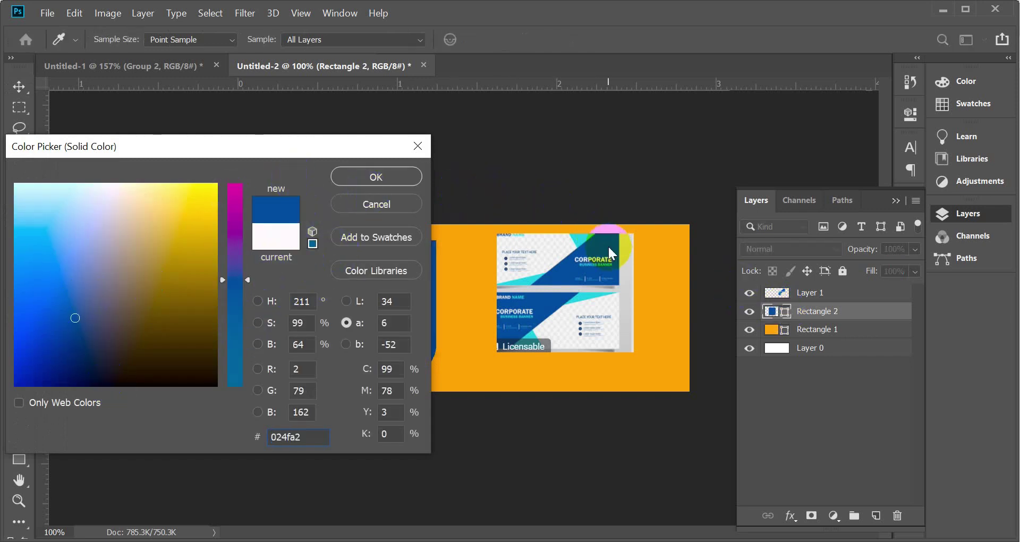
pyautogui.click(583, 237)
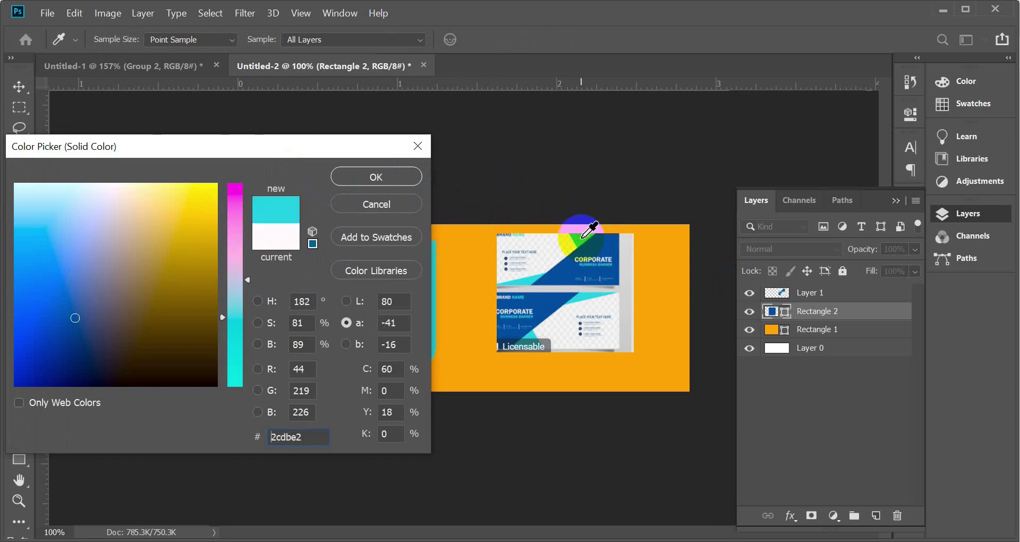
pyautogui.click(366, 179)
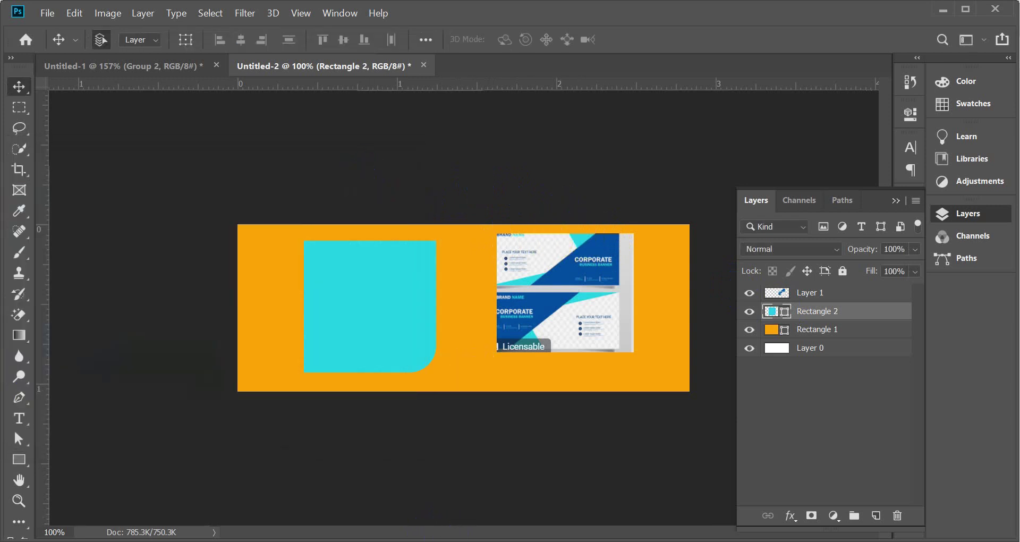
# - Switch to the Google Meet call in the browser, admit the waiting participant and return to Photoshop
pyautogui.click(352, 511)
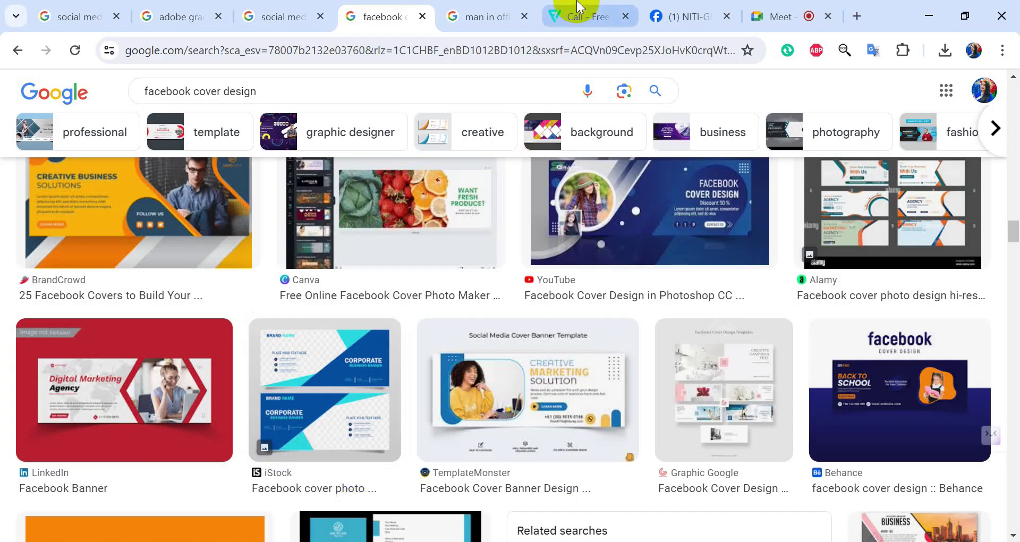
pyautogui.click(780, 17)
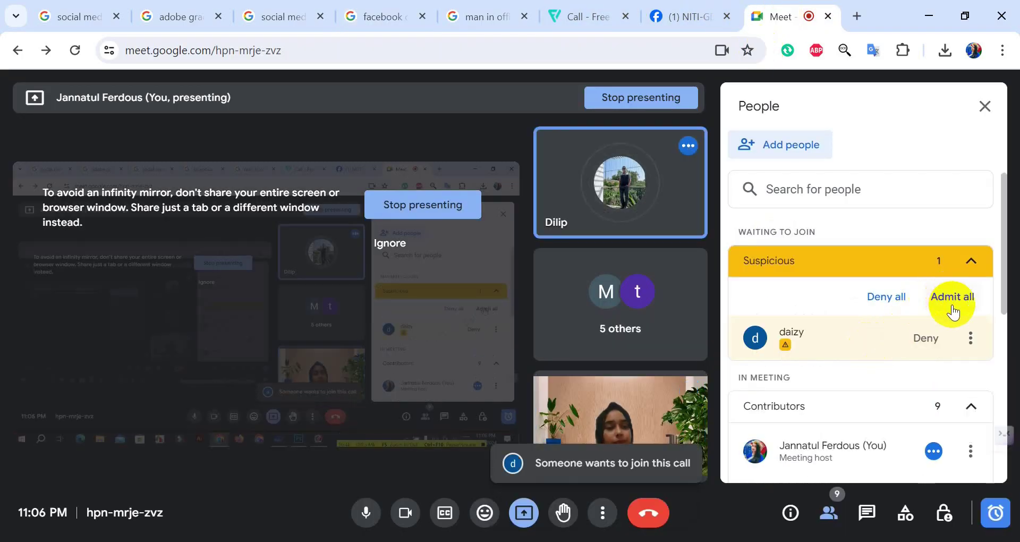
pyautogui.click(954, 298)
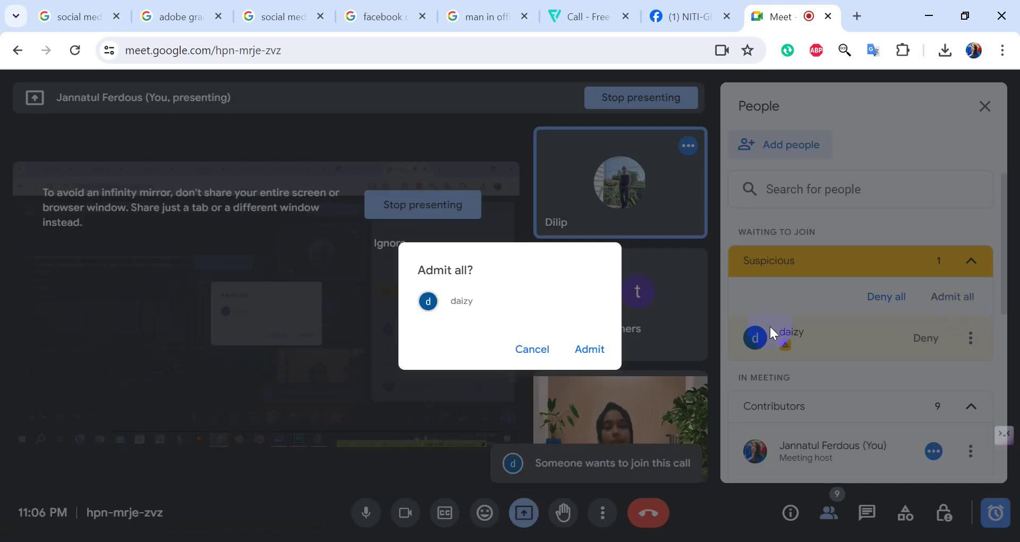
pyautogui.click(581, 363)
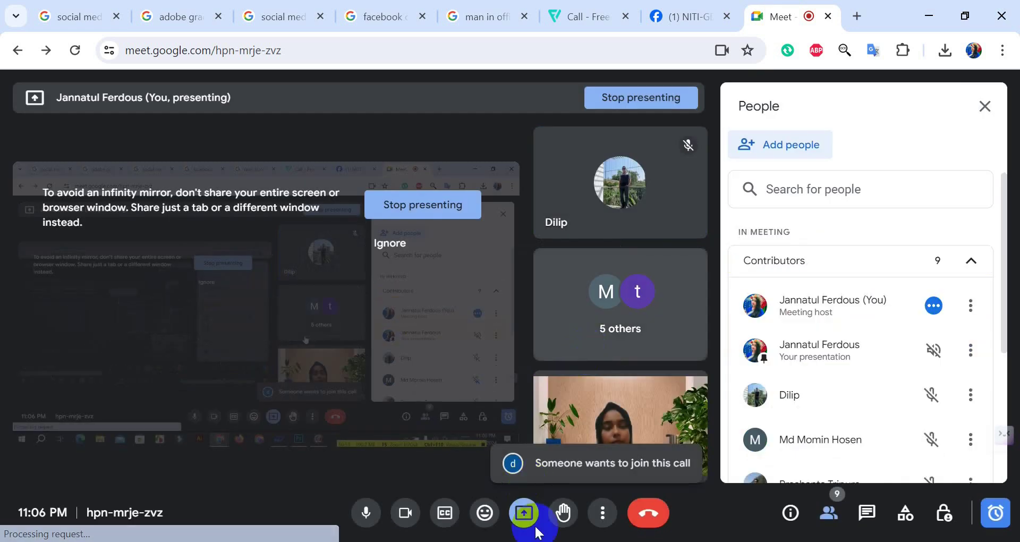
pyautogui.hotkey('alt', 'Tab')
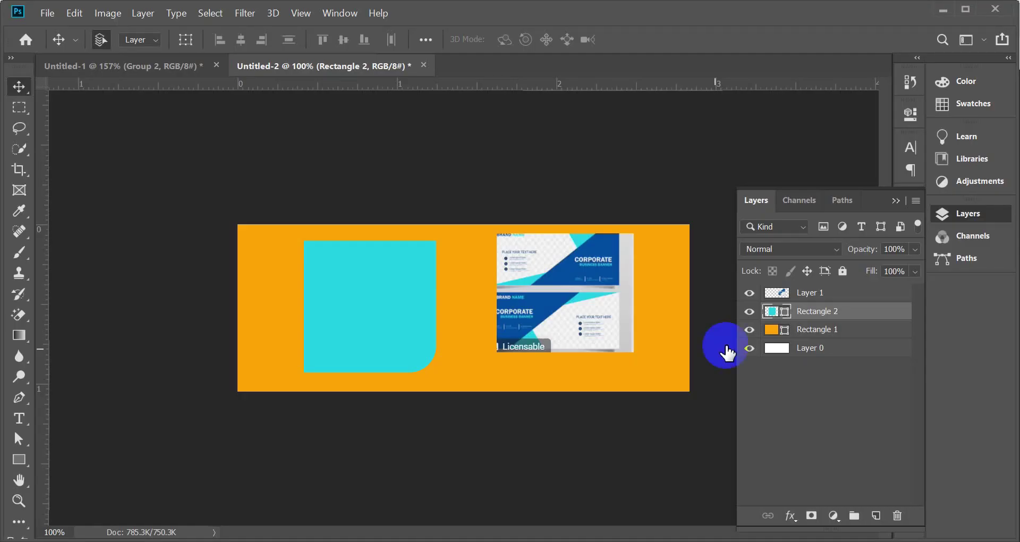
# - Hide the pasted banner layer and shift the turquoise square toward the middle of the canvas
pyautogui.click(750, 293)
pyautogui.moveTo(406, 290)
pyautogui.mouseDown()
pyautogui.moveTo(497, 278)
pyautogui.moveTo(412, 287)
pyautogui.moveTo(414, 318)
pyautogui.moveTo(413, 304)
pyautogui.mouseUp()
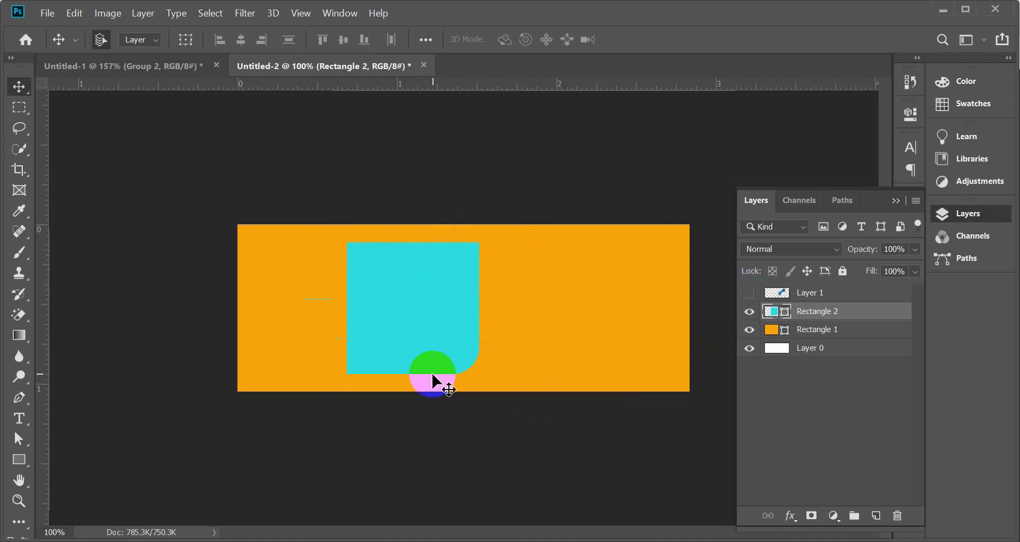
pyautogui.moveTo(471, 361); pyautogui.dragTo(466, 357)
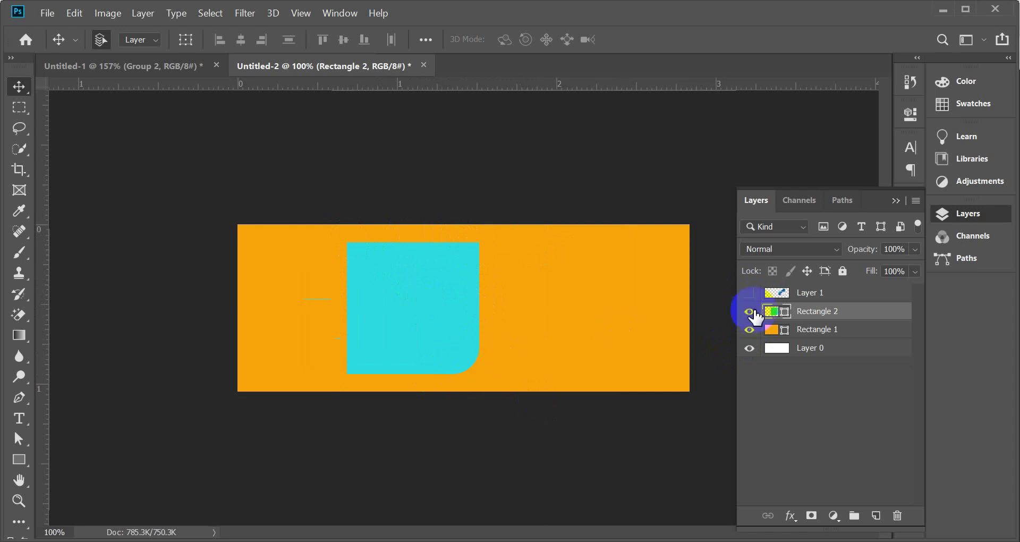
# - Change the fill of the turquoise square to pale pink #ffefff
pyautogui.doubleClick(785, 317)
pyautogui.moveTo(102, 231); pyautogui.dragTo(111, 182)
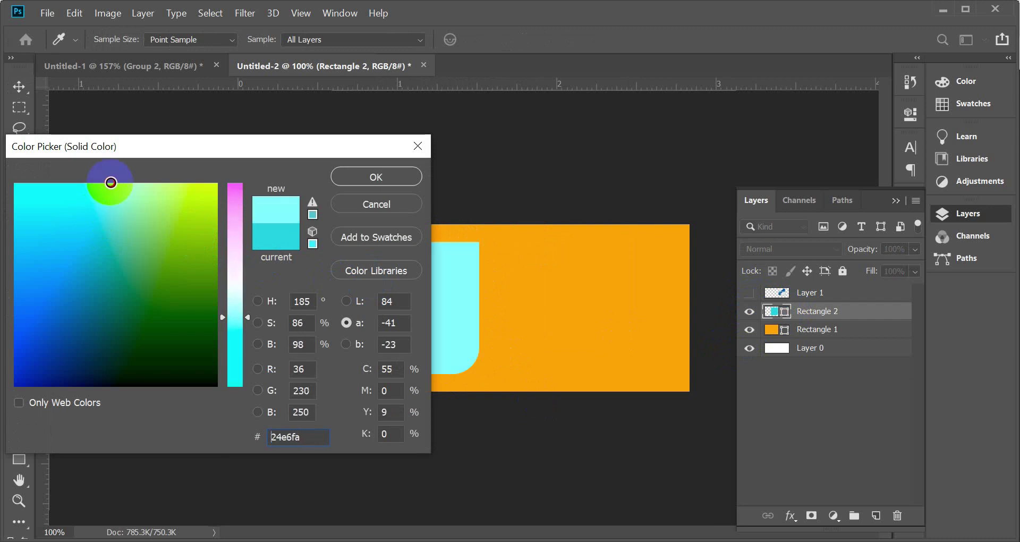
pyautogui.click(235, 266)
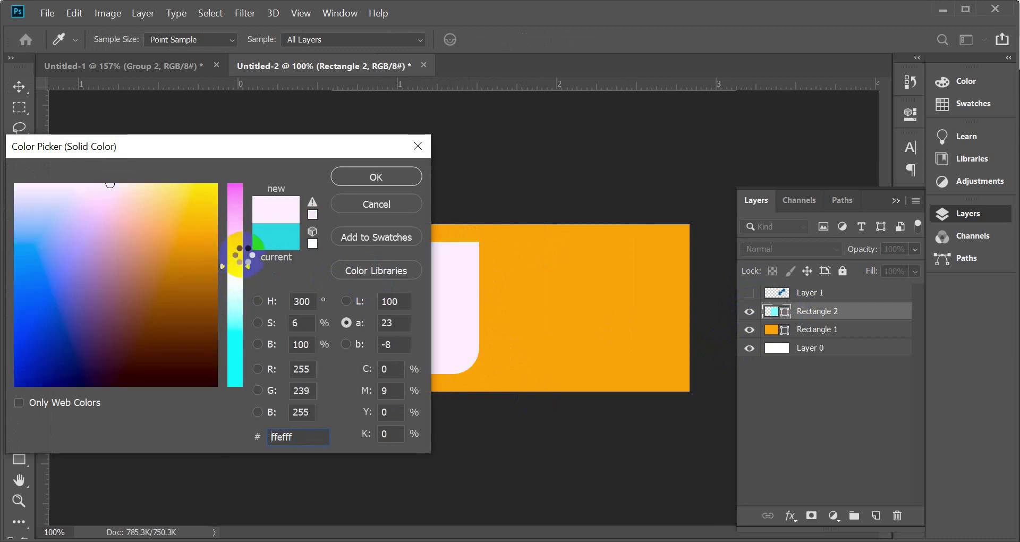
pyautogui.click(375, 178)
# - Free-transform the pale square to about 143.5% scale and 43° rotation, and position it at the canvas's upper edge with its rounded corner pointing down
pyautogui.press('v')
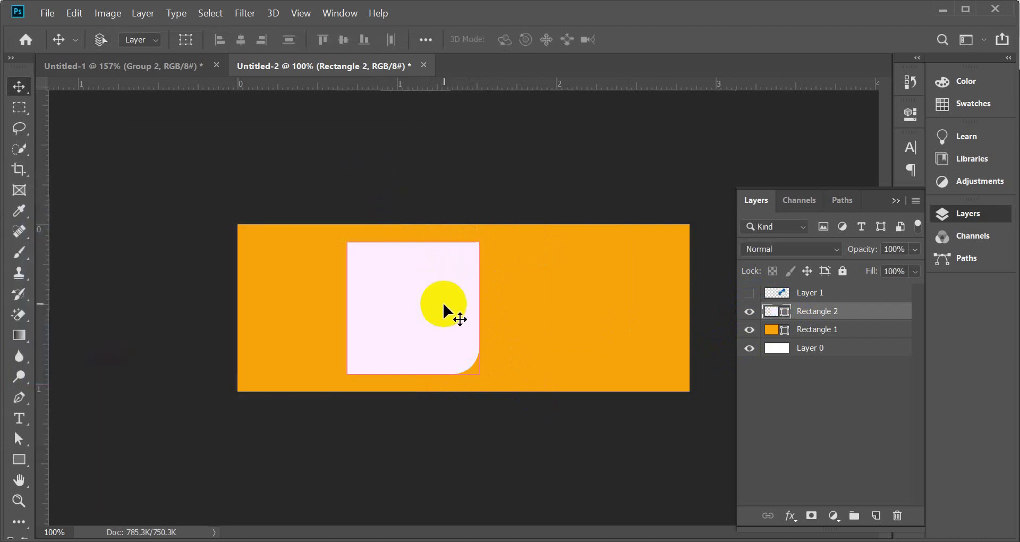
pyautogui.hotkey('ctrl', 't')
pyautogui.moveTo(506, 229); pyautogui.dragTo(656, 296)
pyautogui.click(505, 293)
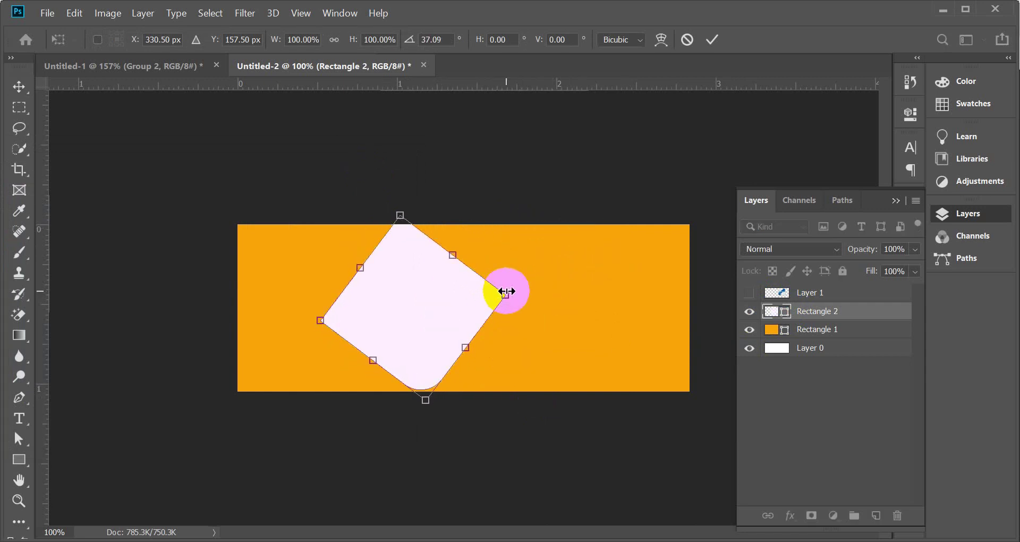
pyautogui.moveTo(506, 291); pyautogui.dragTo(547, 285)
pyautogui.moveTo(415, 335); pyautogui.dragTo(519, 268)
pyautogui.moveTo(678, 212); pyautogui.dragTo(701, 227)
pyautogui.moveTo(543, 301); pyautogui.dragTo(543, 285)
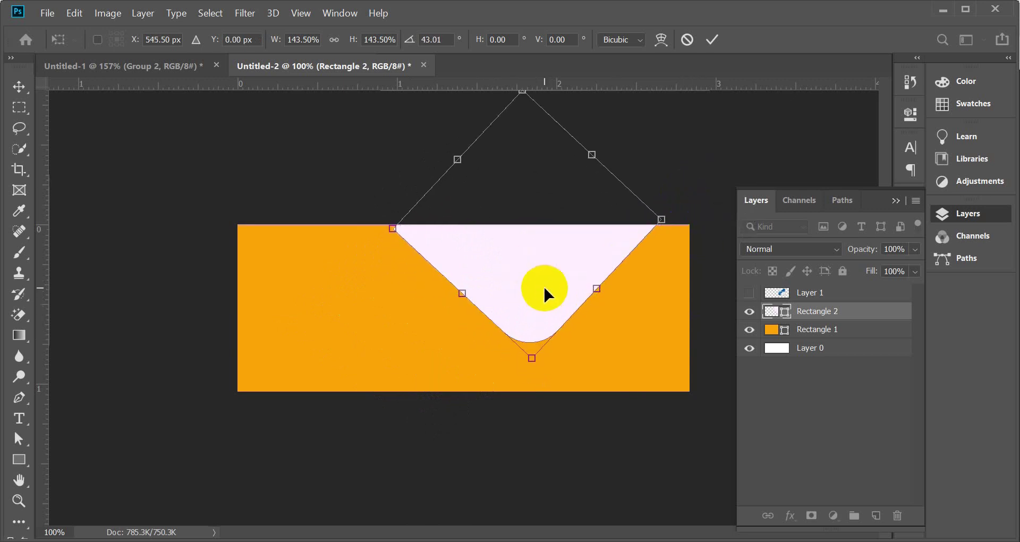
pyautogui.click(711, 40)
pyautogui.moveTo(503, 259)
pyautogui.mouseDown()
pyautogui.moveTo(478, 252)
pyautogui.moveTo(488, 254)
pyautogui.mouseUp()
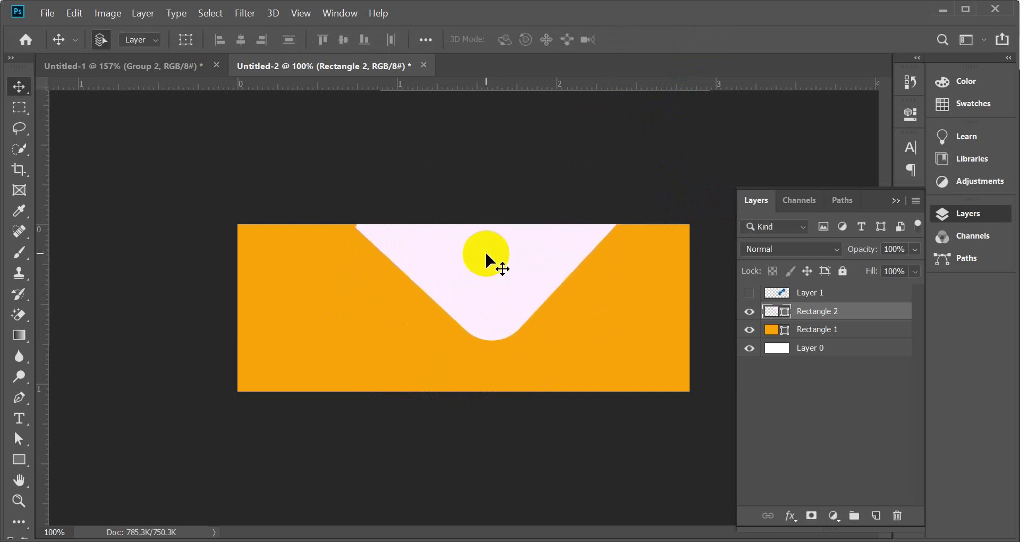
pyautogui.rightClick(436, 518)
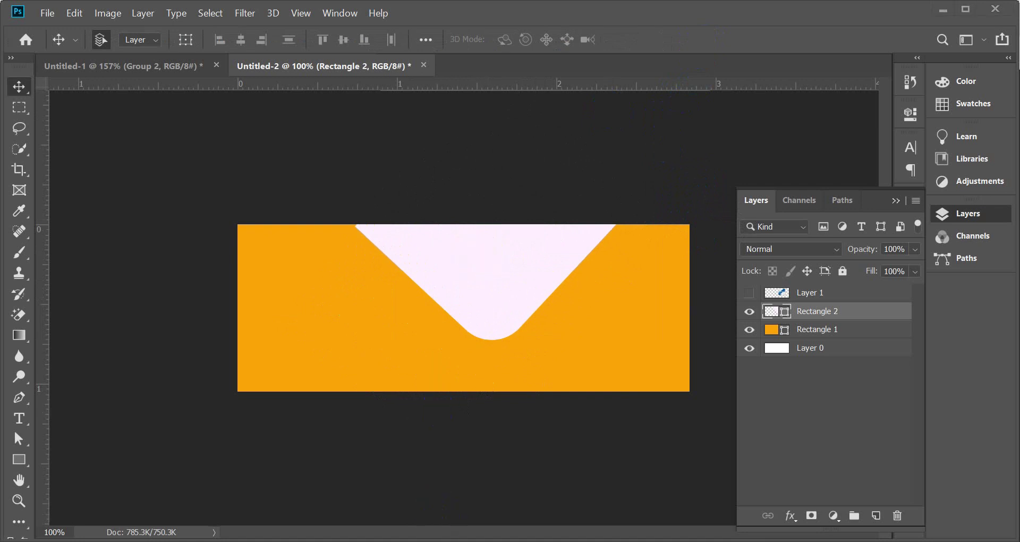
# - Switch to the browser to view the Digital Marketing Agency cover in the social media cover search, and return to Photoshop
pyautogui.click(383, 505)
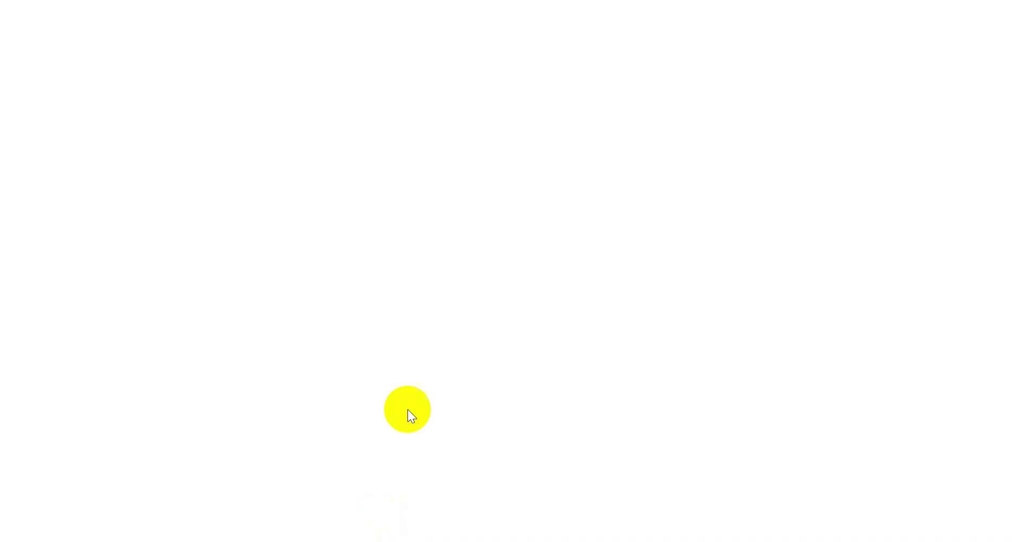
pyautogui.click(1001, 15)
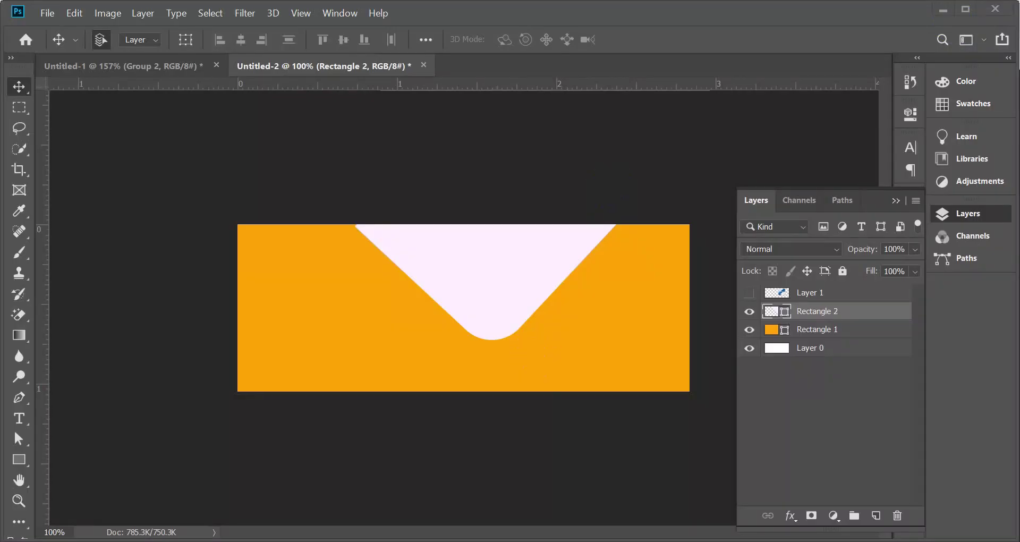
pyautogui.click(346, 498)
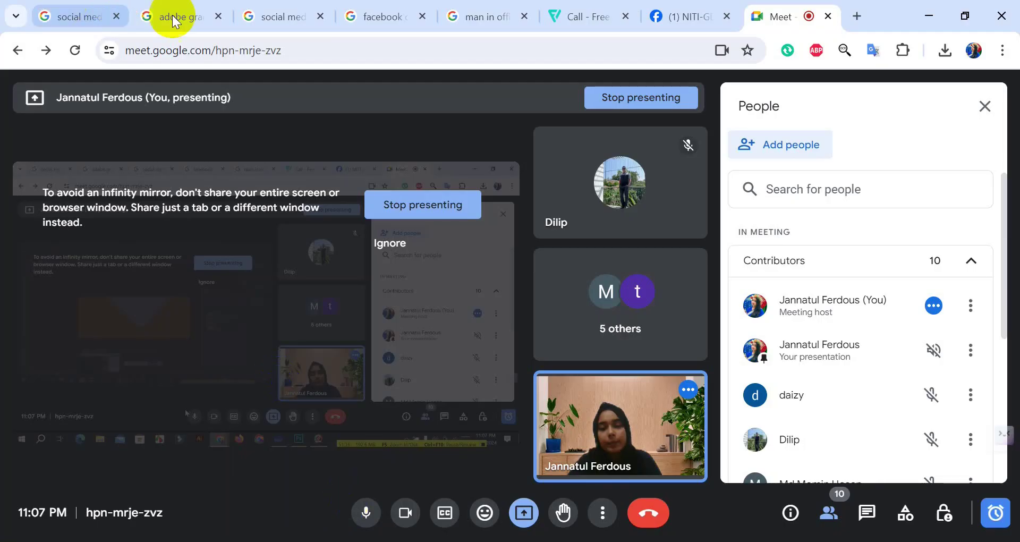
pyautogui.click(110, 5)
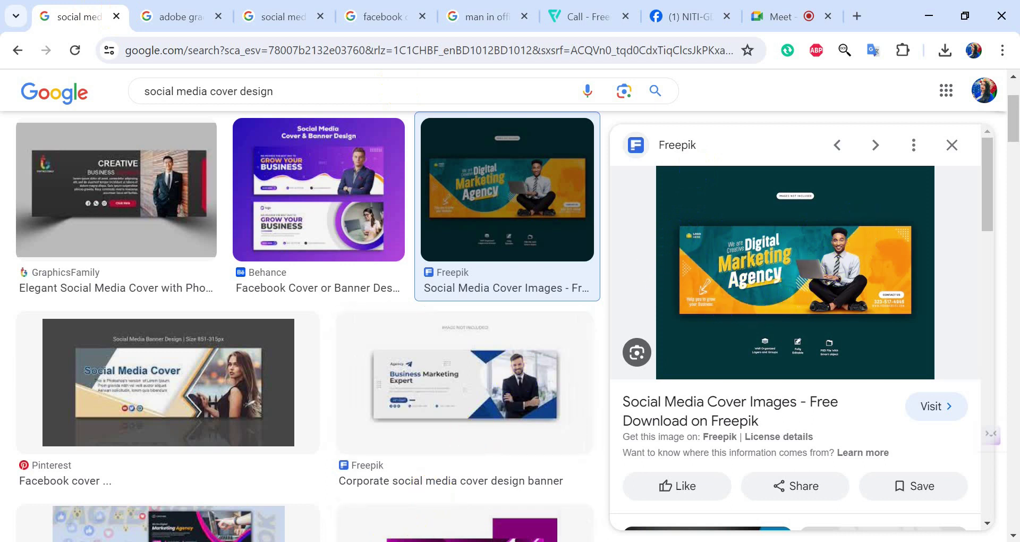
pyautogui.hotkey('alt', 'Tab')
# - Move the pale shape toward the canvas's upper-left corner and free-transform it to about 120.8% scale
pyautogui.moveTo(483, 278); pyautogui.dragTo(345, 260)
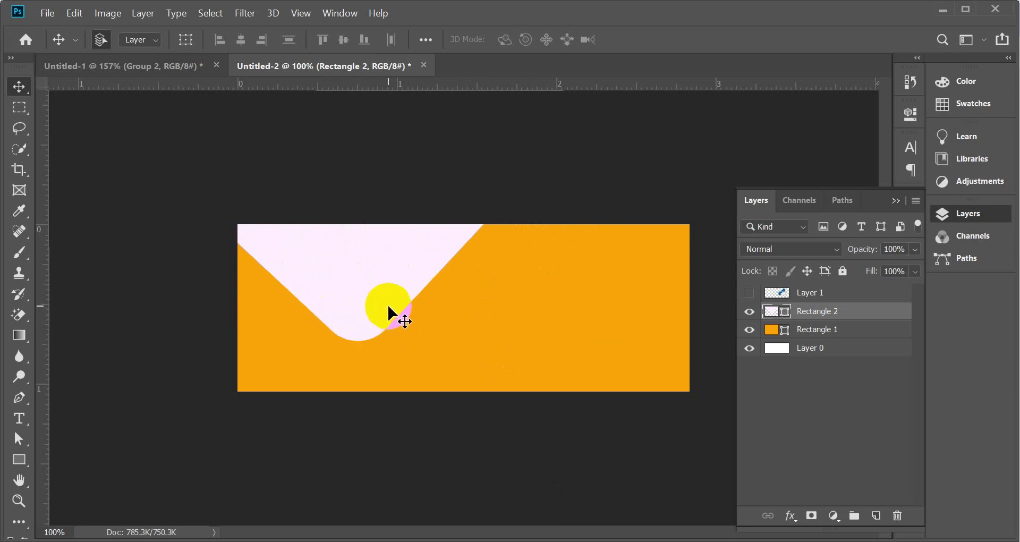
pyautogui.moveTo(386, 307); pyautogui.dragTo(392, 330)
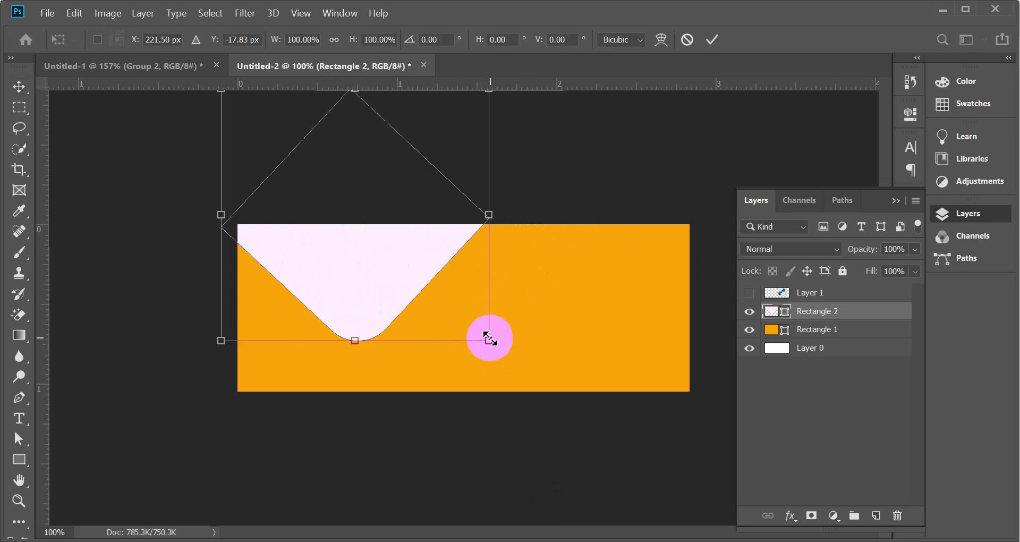
pyautogui.moveTo(489, 338); pyautogui.dragTo(537, 376)
pyautogui.moveTo(398, 308); pyautogui.dragTo(419, 295)
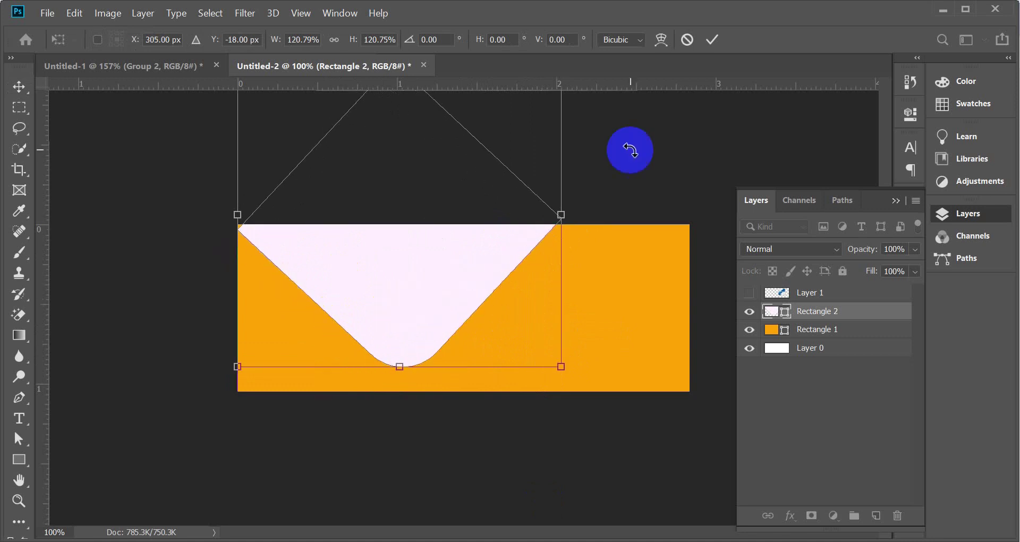
pyautogui.moveTo(387, 247); pyautogui.dragTo(384, 247)
pyautogui.click(706, 39)
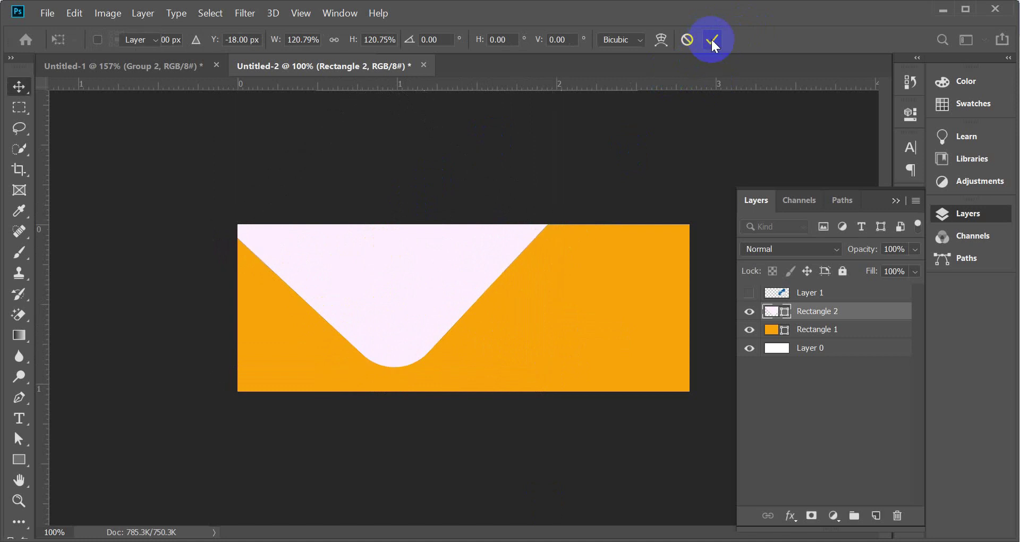
# - Change the fill of the pale shape to green #007600
pyautogui.doubleClick(786, 312)
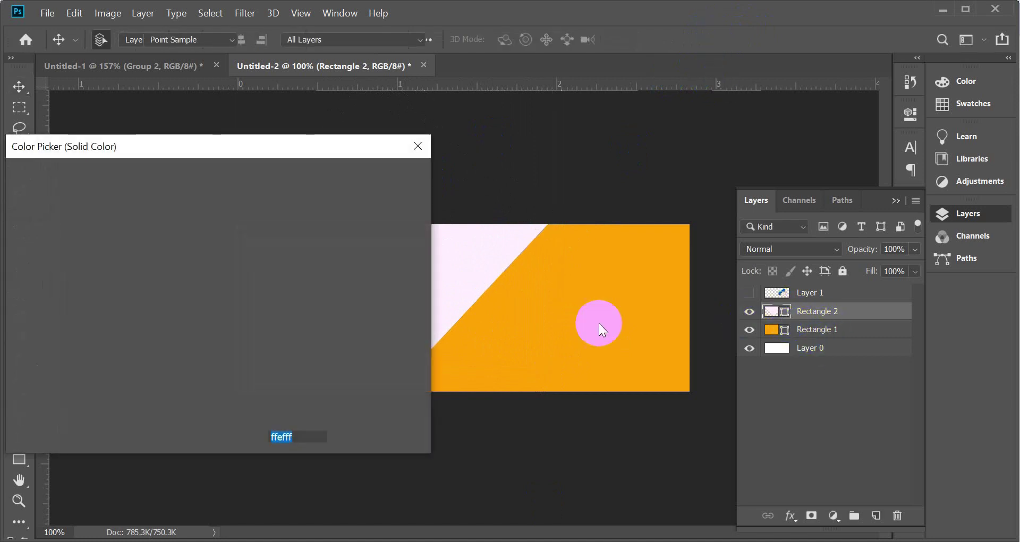
pyautogui.moveTo(110, 315); pyautogui.dragTo(189, 330)
pyautogui.moveTo(234, 280); pyautogui.dragTo(238, 344)
pyautogui.moveTo(195, 307); pyautogui.dragTo(214, 306)
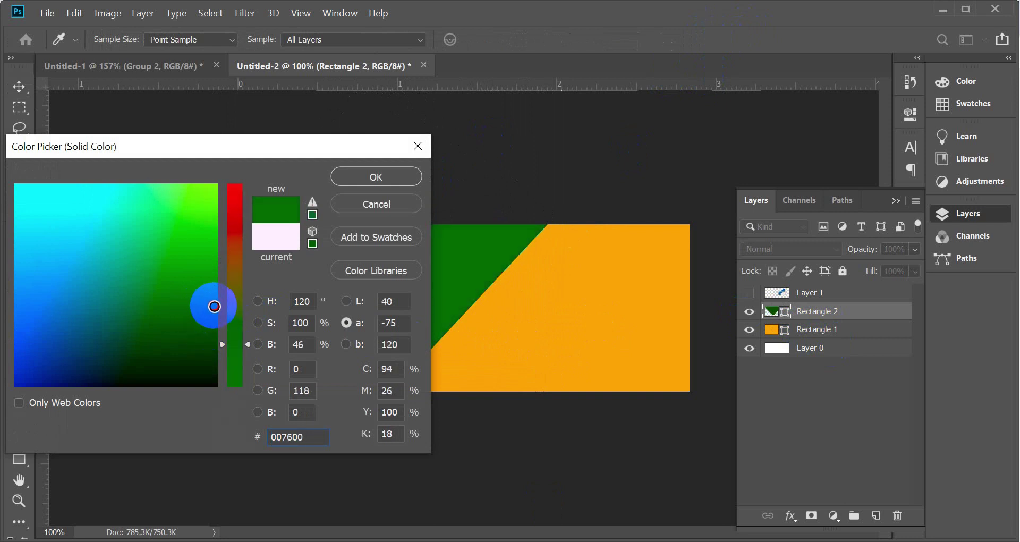
pyautogui.click(418, 146)
pyautogui.click(396, 177)
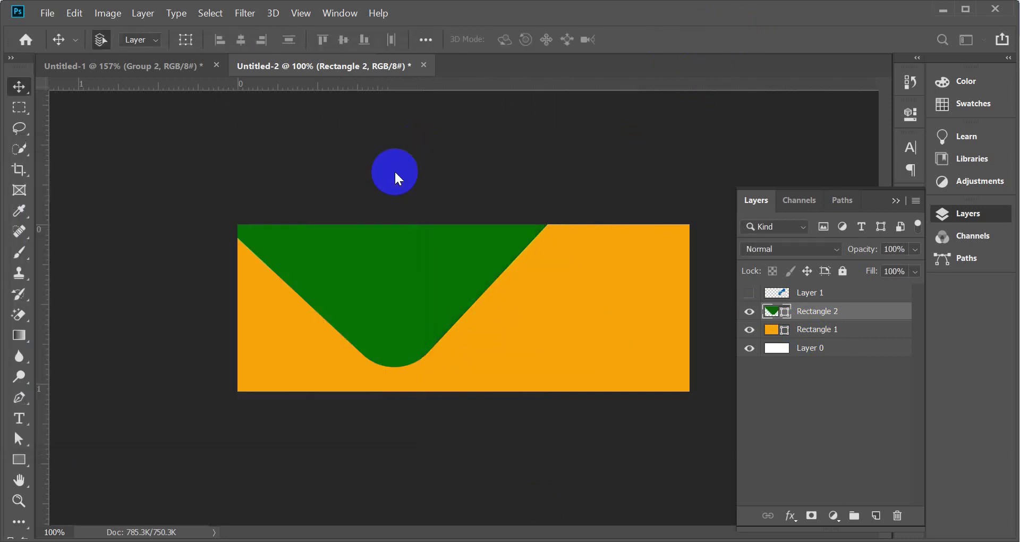
# - Add an empty layer above the green shape, check the cover reference in the browser and return to Photoshop
pyautogui.click(876, 515)
pyautogui.moveTo(415, 540)
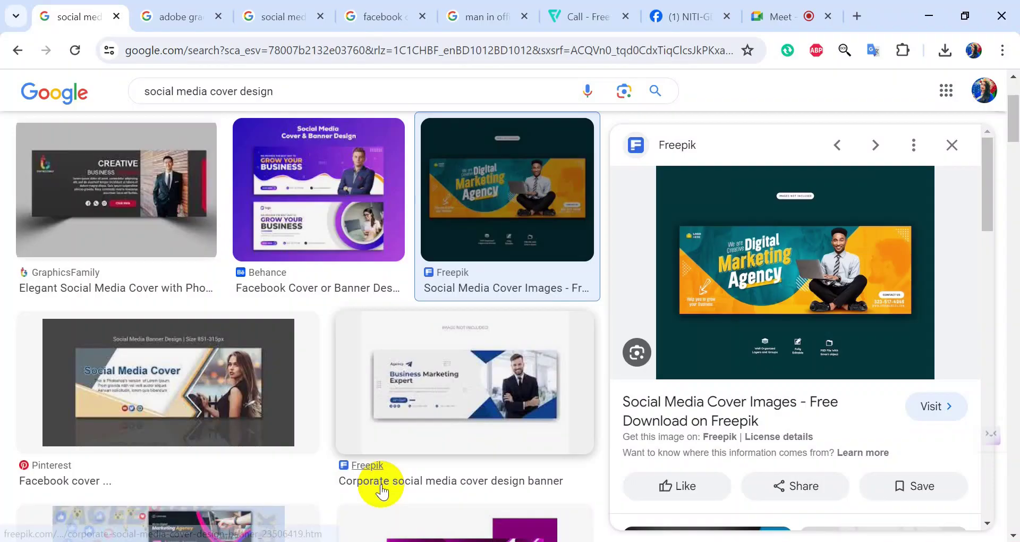
pyautogui.click(378, 494)
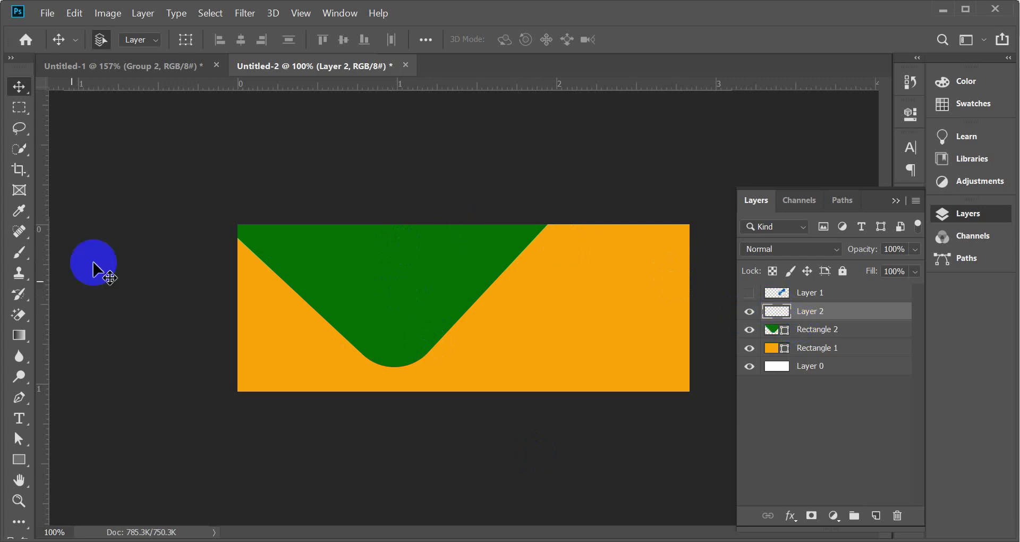
# - Remove the green shape's fill and give it a white 4.68 px stroke
pyautogui.click(22, 465)
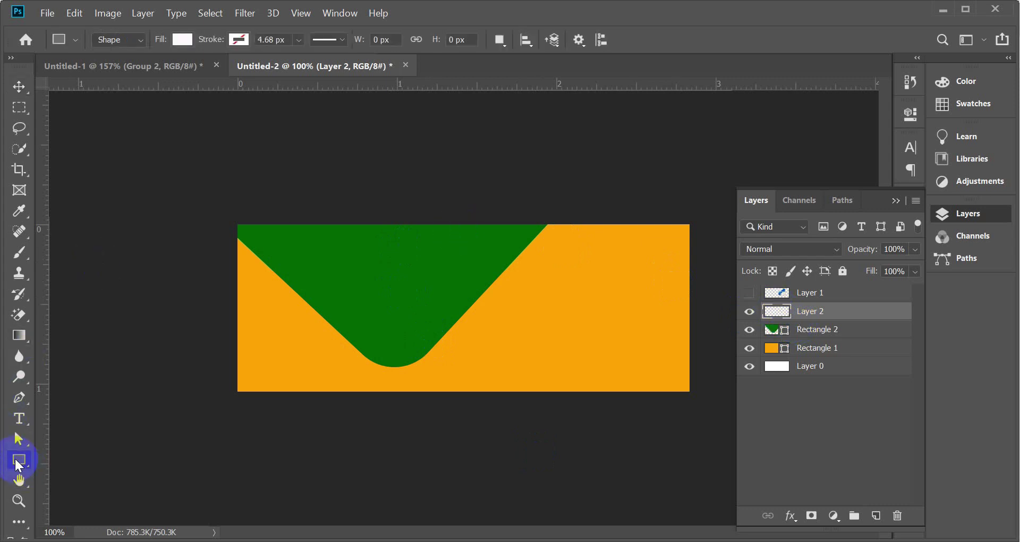
pyautogui.click(180, 41)
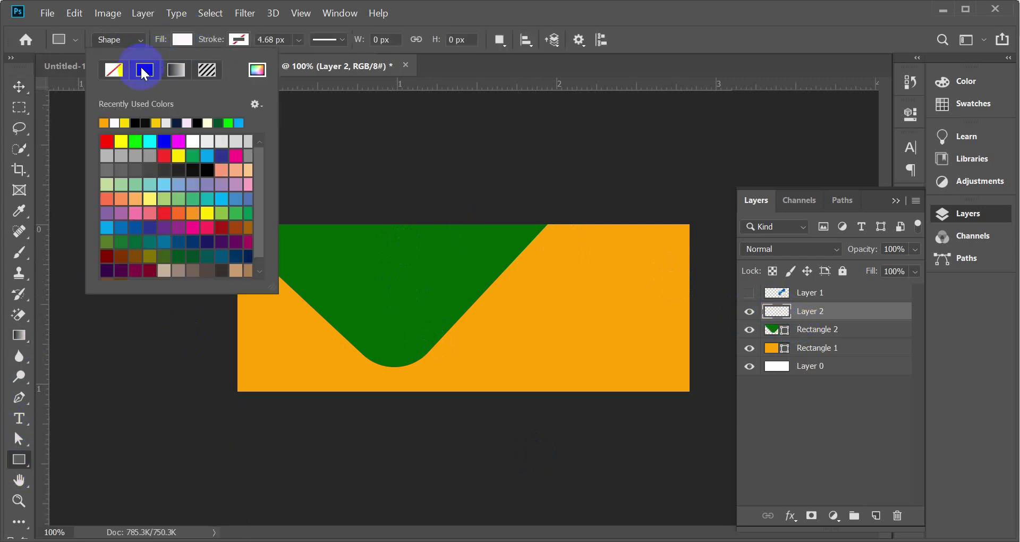
pyautogui.click(116, 73)
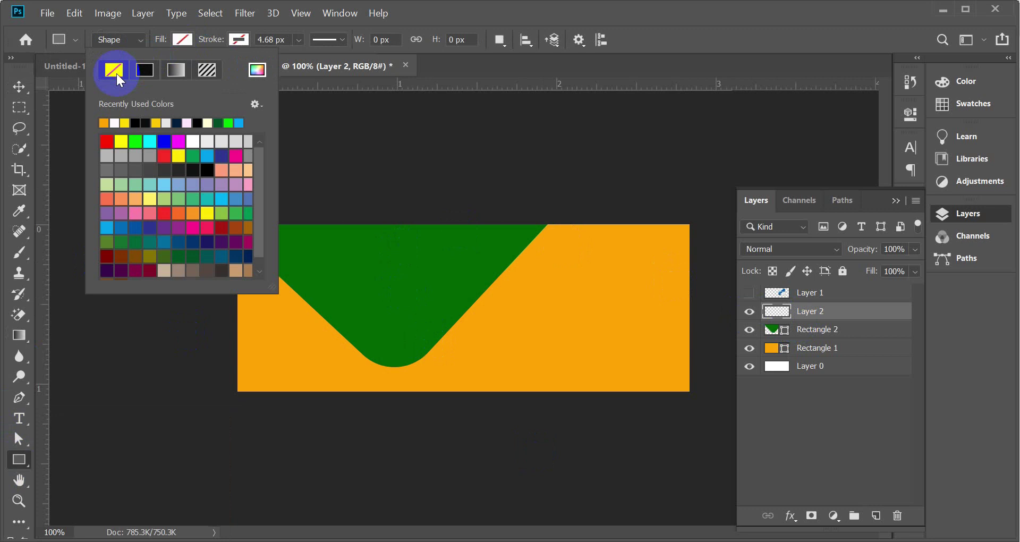
pyautogui.click(765, 328)
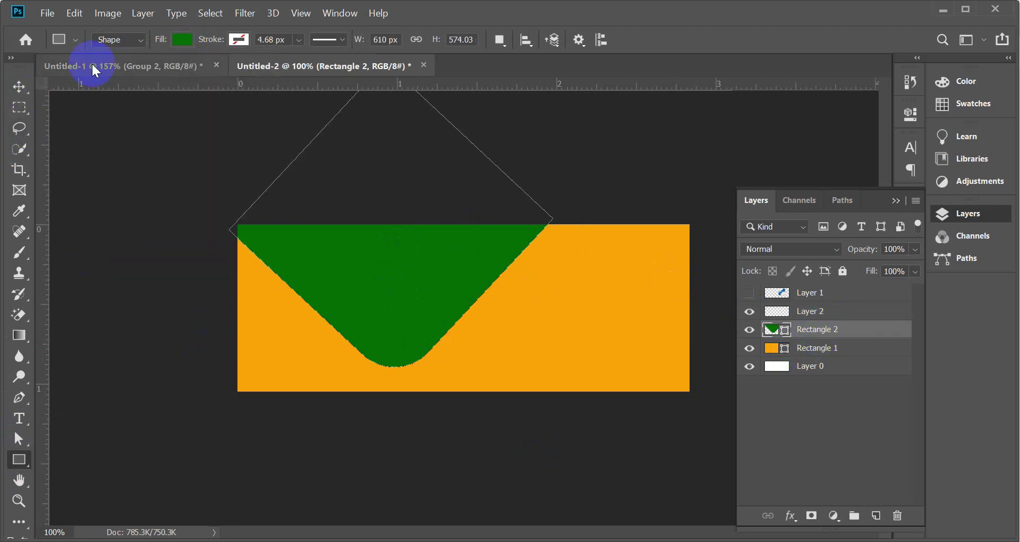
pyautogui.click(182, 39)
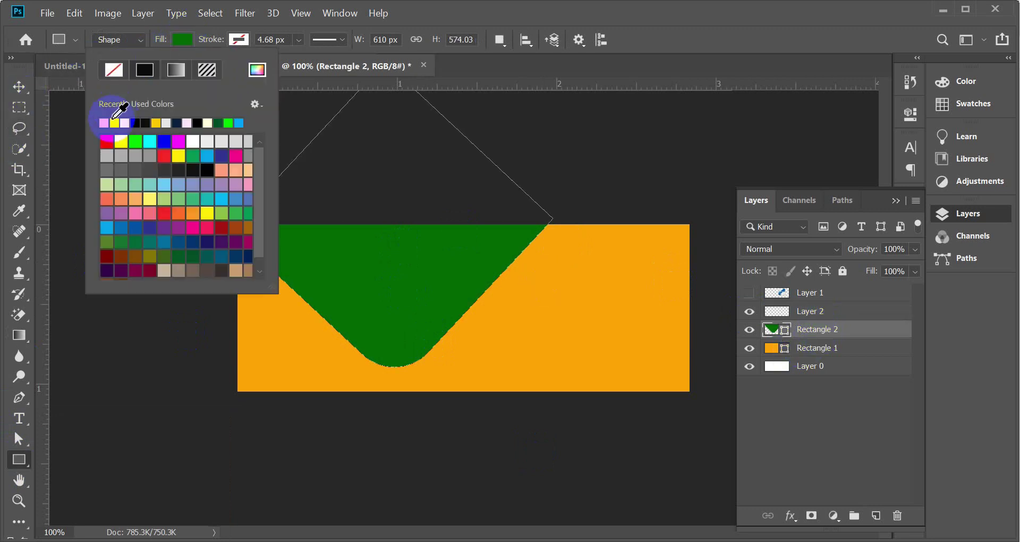
pyautogui.click(113, 71)
pyautogui.click(242, 40)
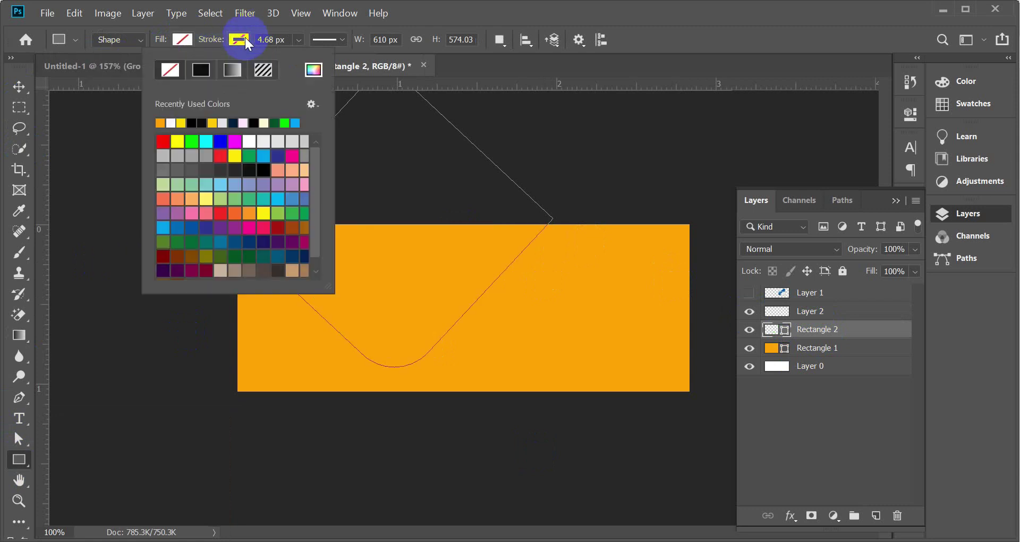
pyautogui.click(170, 123)
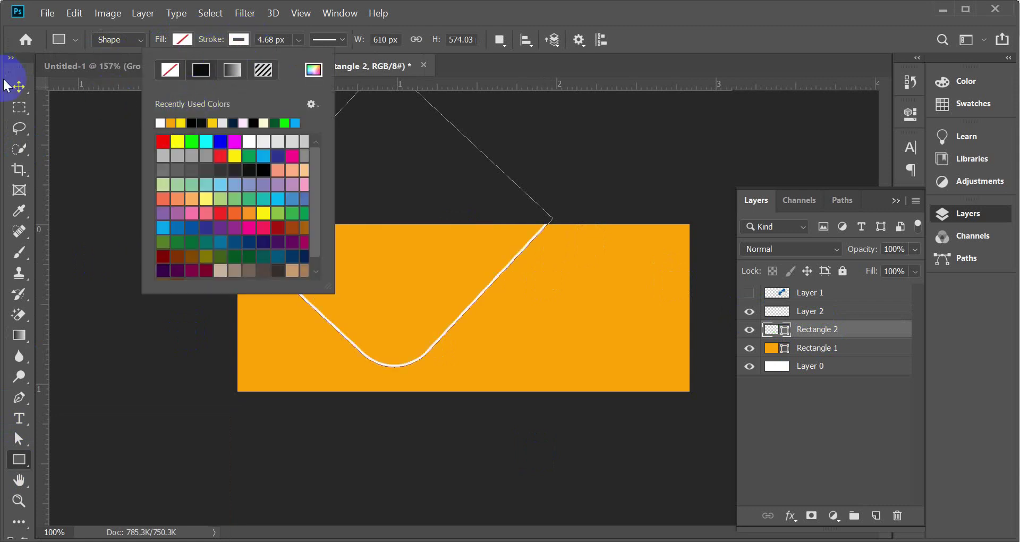
pyautogui.click(19, 90)
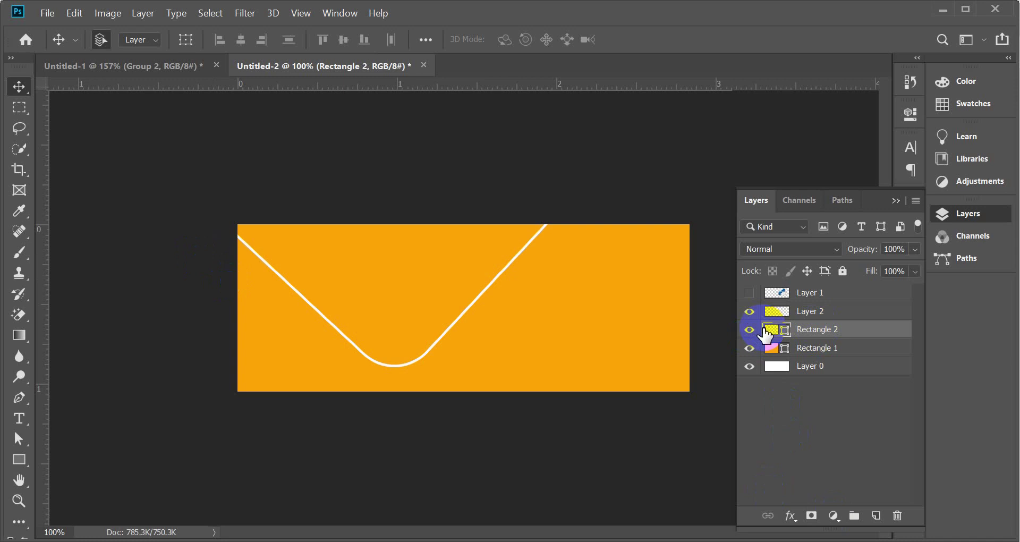
# - Fill the outlined shape with the recently used dark green and remove its stroke
pyautogui.click(26, 454)
pyautogui.click(188, 41)
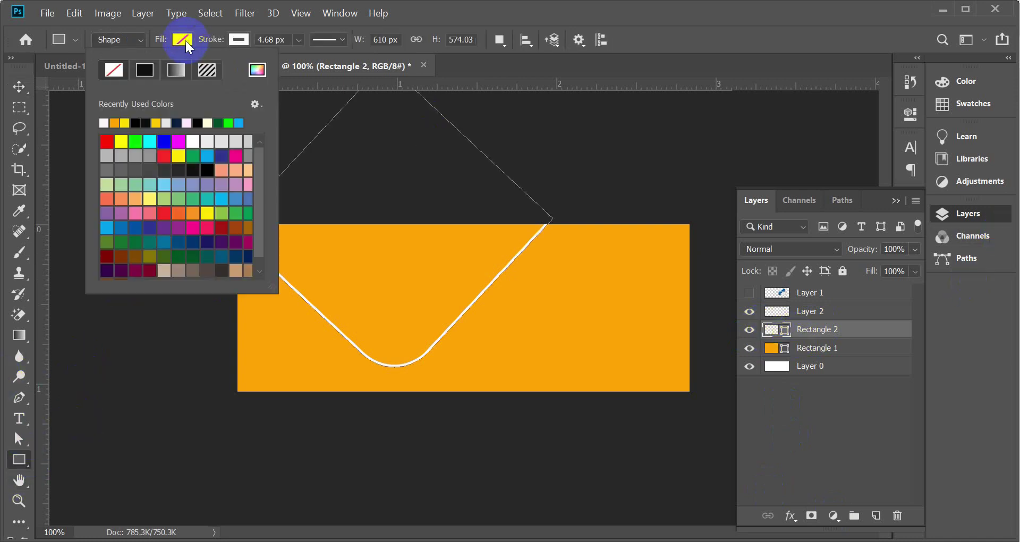
pyautogui.click(222, 122)
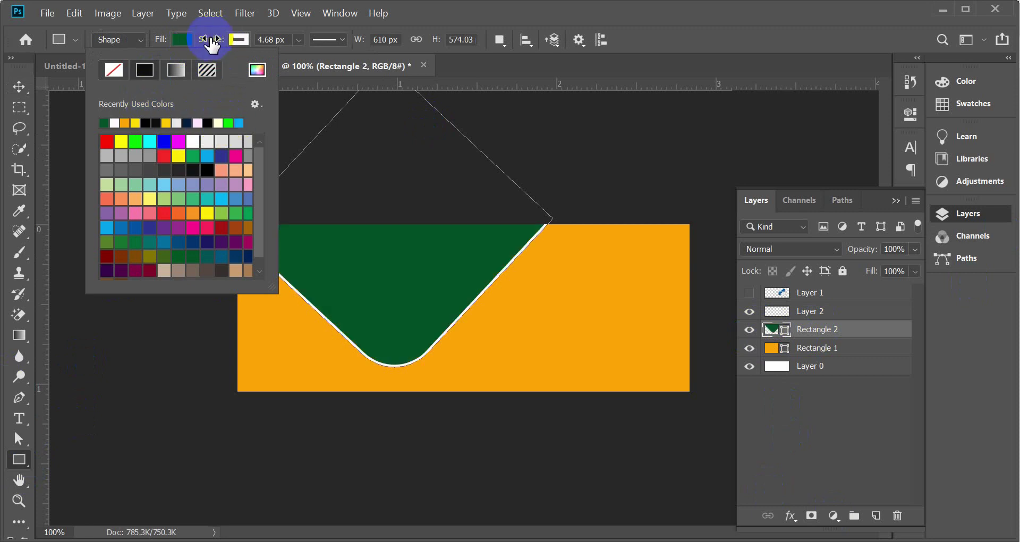
pyautogui.click(231, 39)
pyautogui.click(238, 39)
pyautogui.click(170, 70)
pyautogui.click(19, 85)
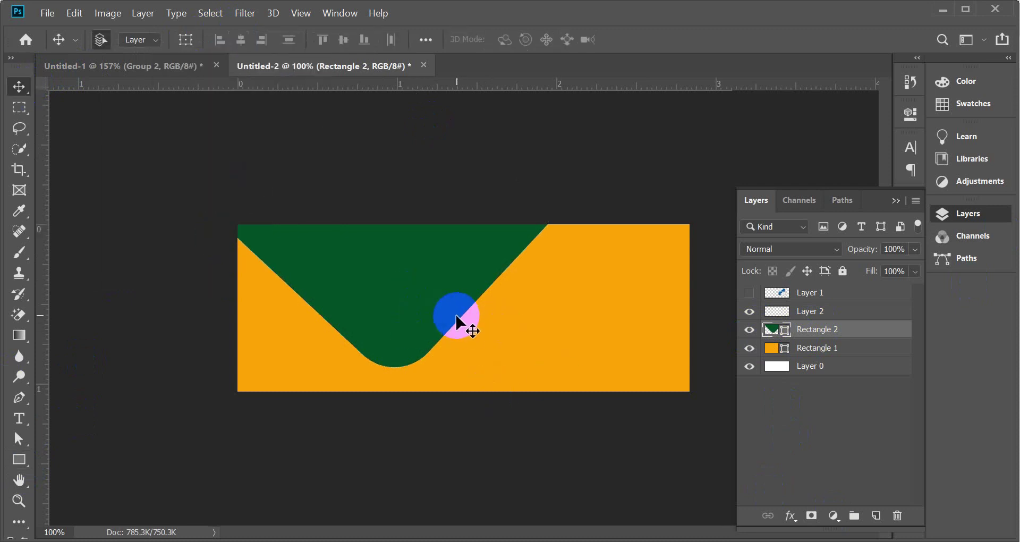
# - Duplicate the dark green shape and scale the lower original to about 105.7% around its centre
pyautogui.hotkey('ctrl', 'j')
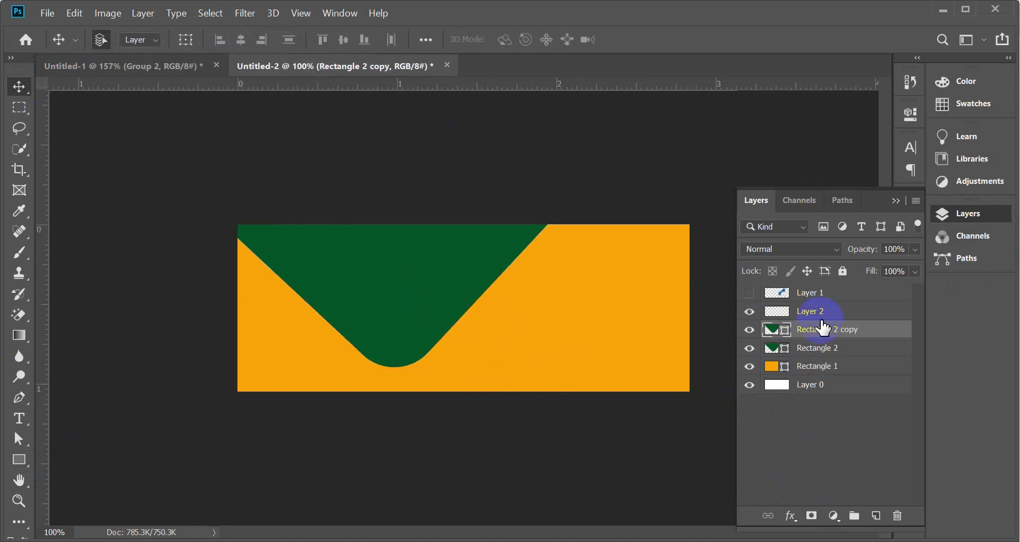
pyautogui.click(825, 349)
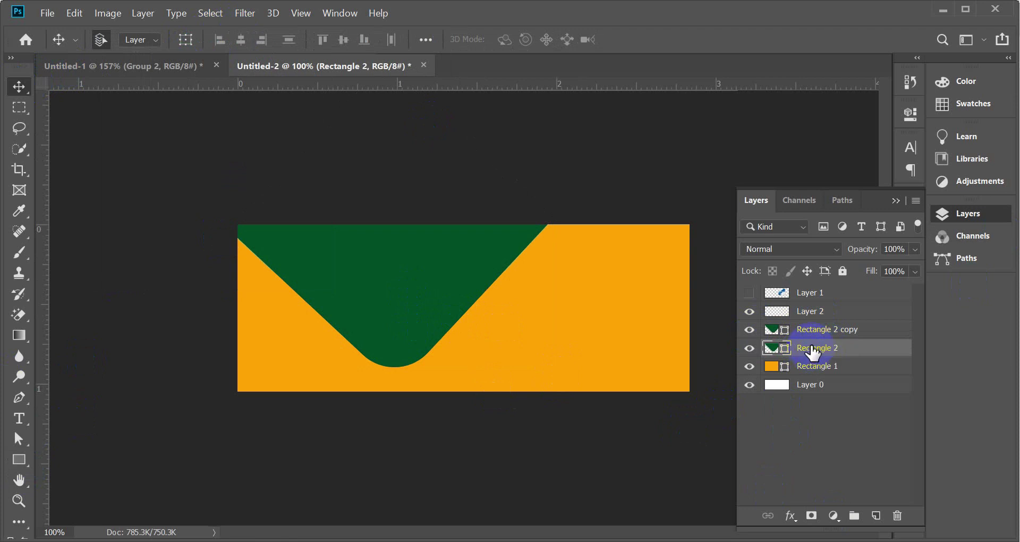
pyautogui.hotkey('ctrl', 't')
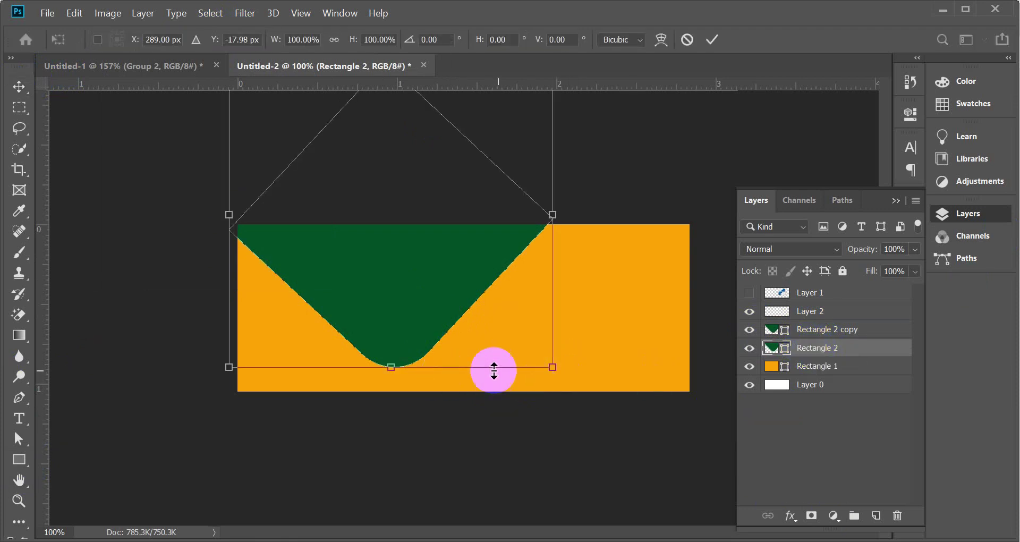
pyautogui.moveTo(555, 366); pyautogui.dragTo(562, 376)
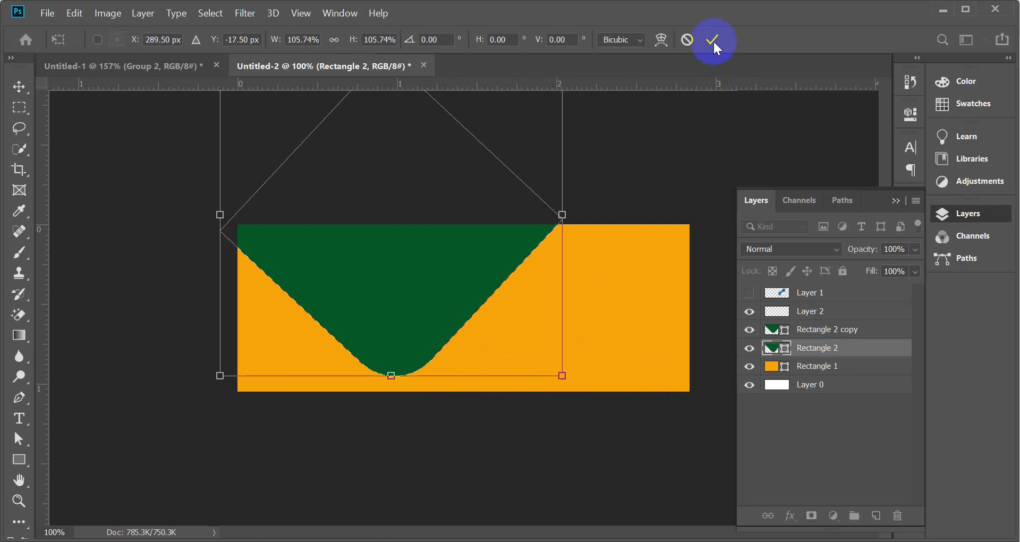
pyautogui.click(713, 41)
# - Remove the fill of the enlarged lower shape and give it a dark green 4.68 px stroke
pyautogui.click(20, 461)
pyautogui.click(184, 39)
pyautogui.click(125, 71)
pyautogui.click(238, 39)
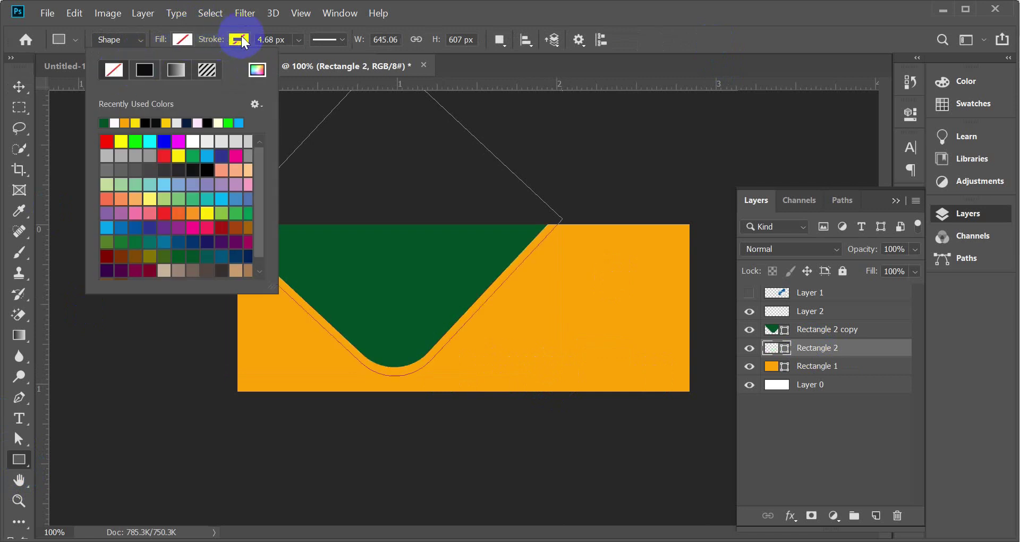
pyautogui.click(241, 39)
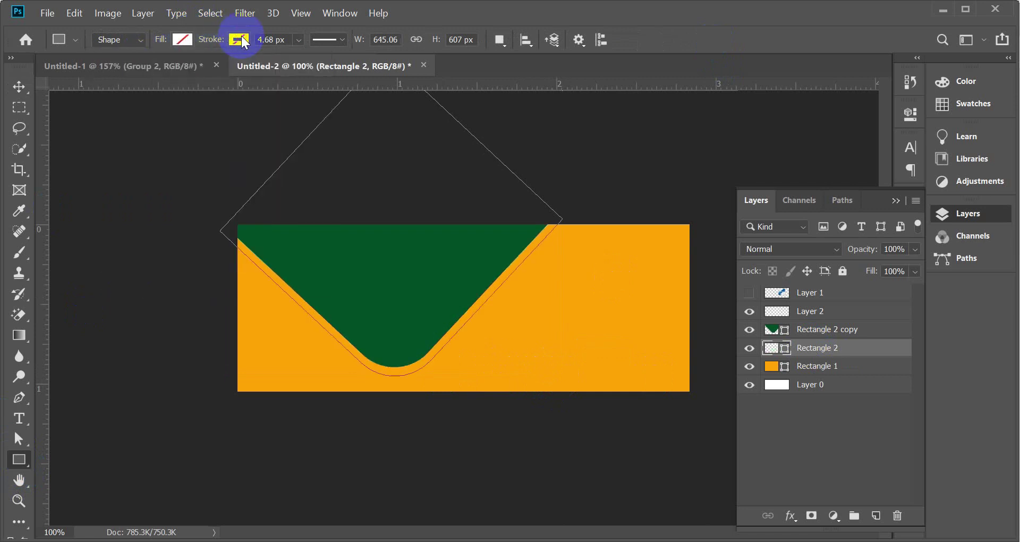
pyautogui.click(242, 38)
pyautogui.click(174, 120)
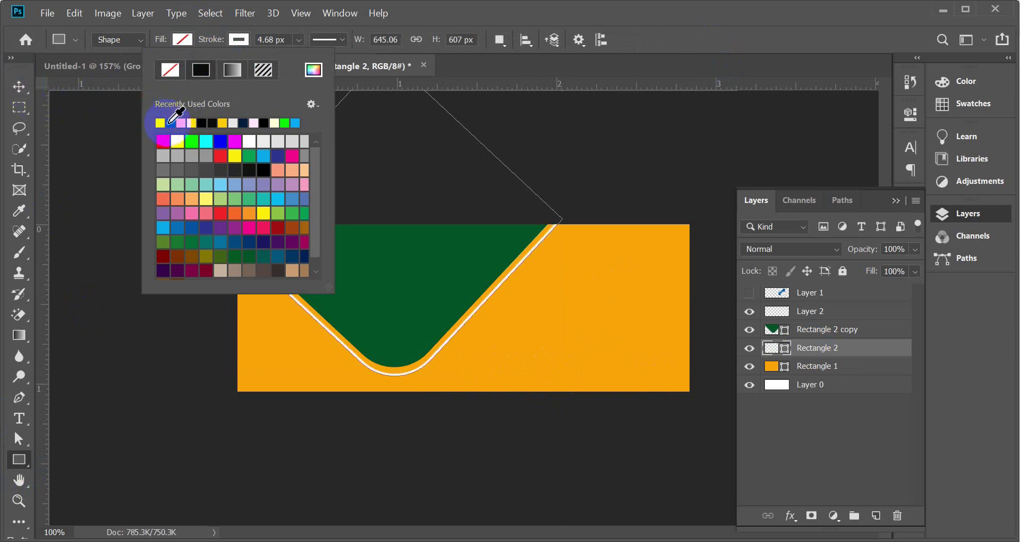
pyautogui.click(170, 123)
pyautogui.click(19, 86)
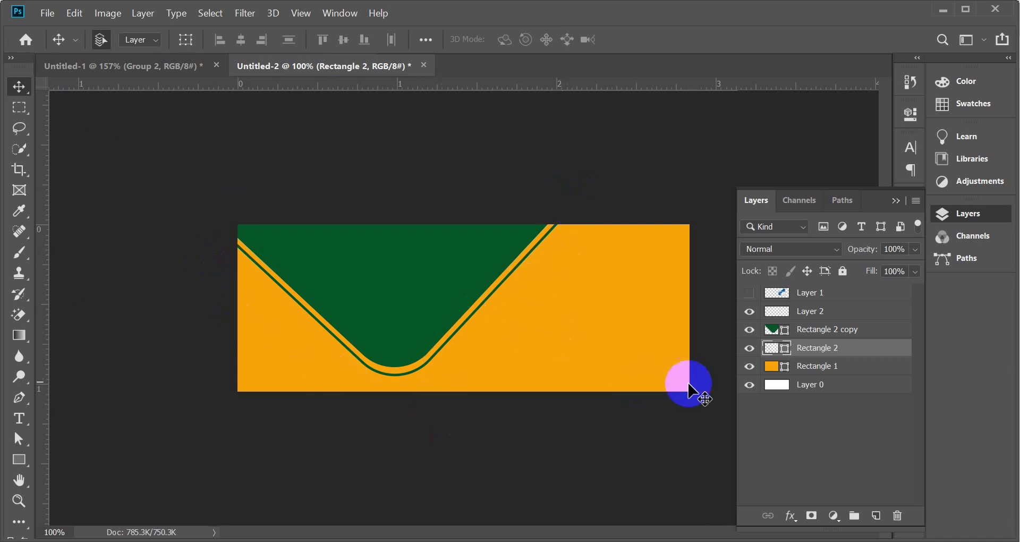
# - Delete the outlined shape layer beneath the filled dark green copy and select the copy
pyautogui.click(750, 348)
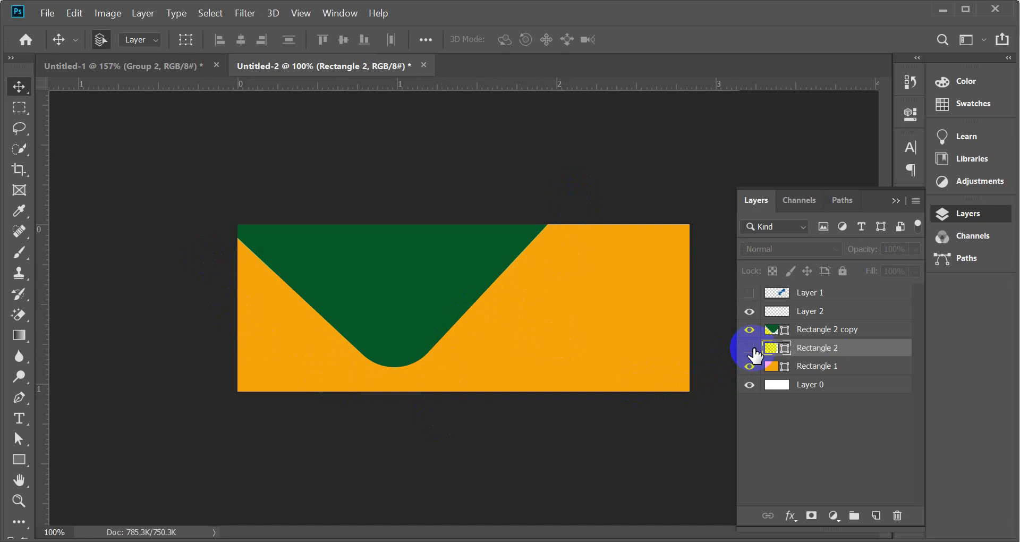
pyautogui.press('Delete')
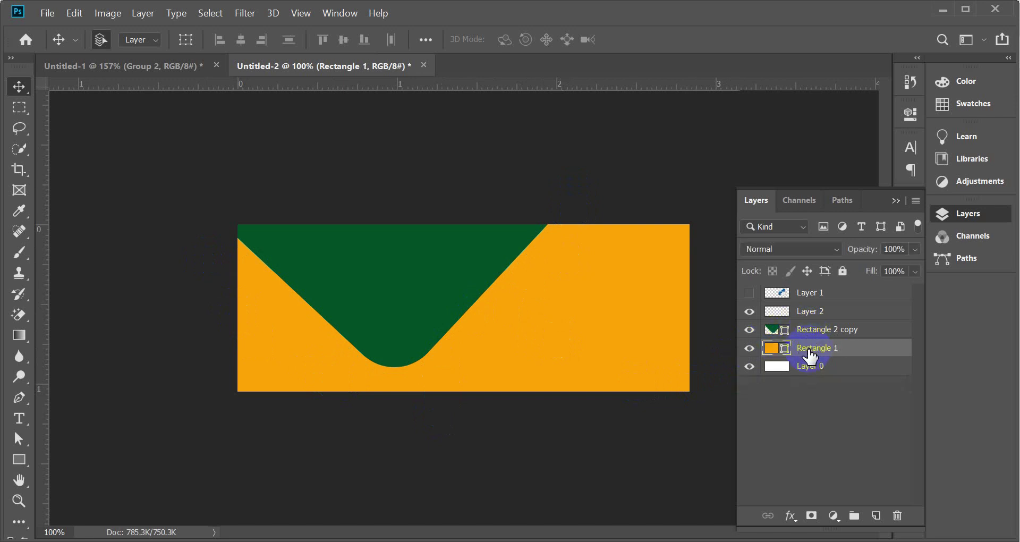
pyautogui.click(804, 330)
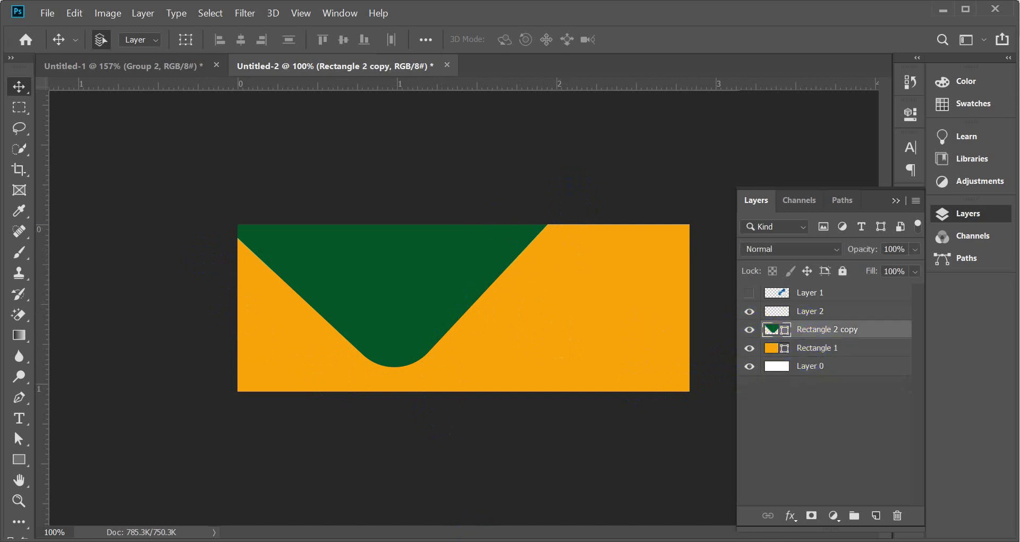
# - Toggle the dark green shape's visibility off and back on, then select Layer 2 directly above it
pyautogui.click(379, 501)
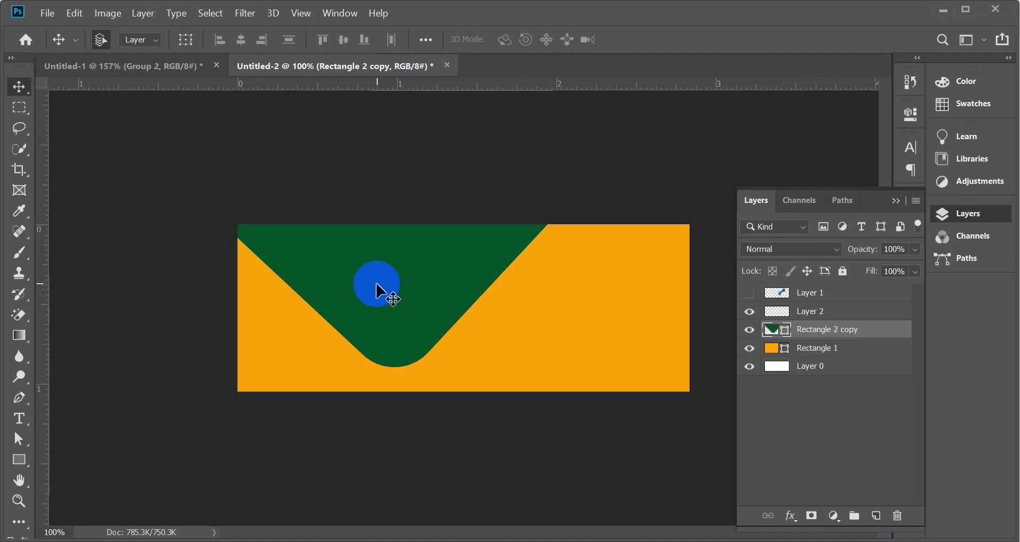
pyautogui.click(749, 331)
pyautogui.click(748, 329)
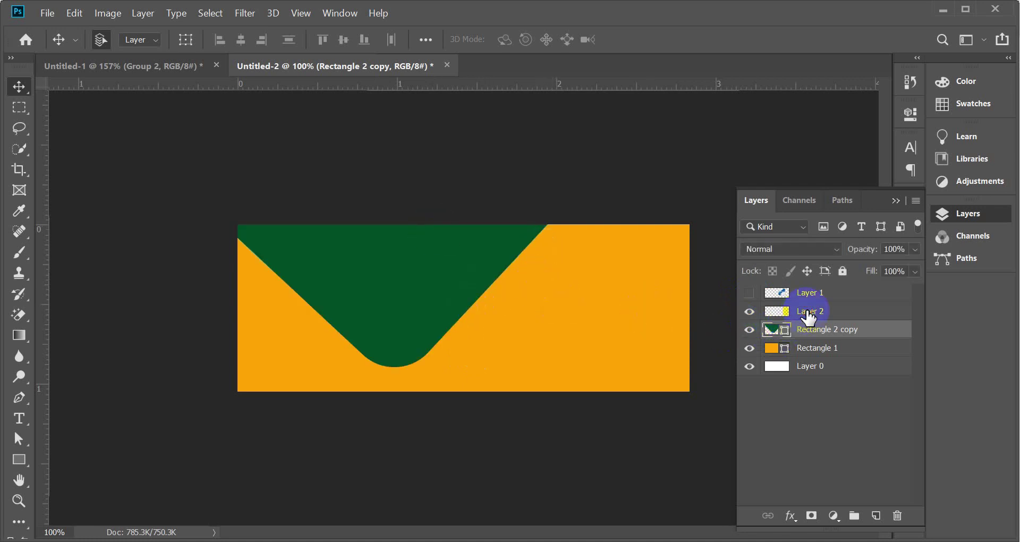
pyautogui.click(779, 313)
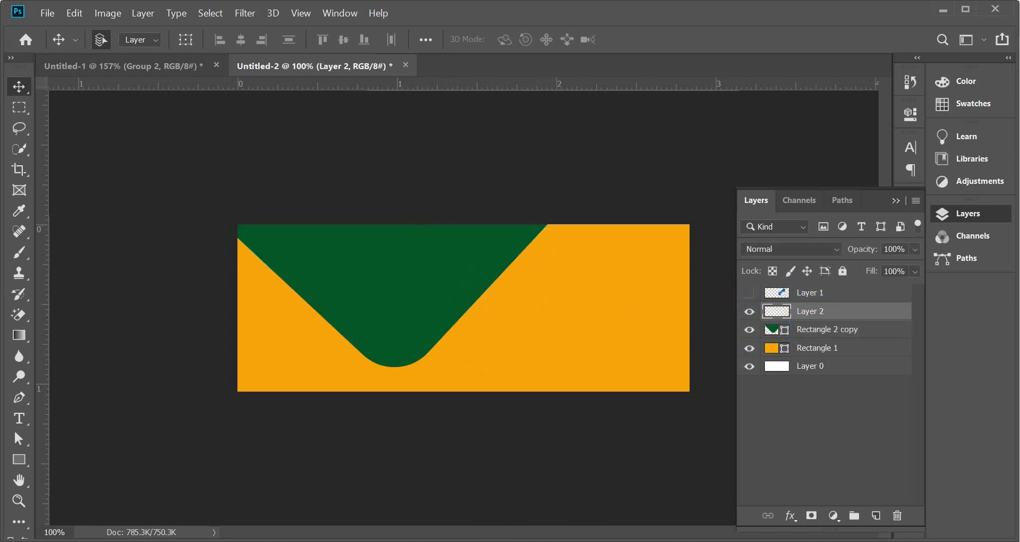
# - Switch to Chrome and search in a new tab for "man office image"
pyautogui.click(330, 478)
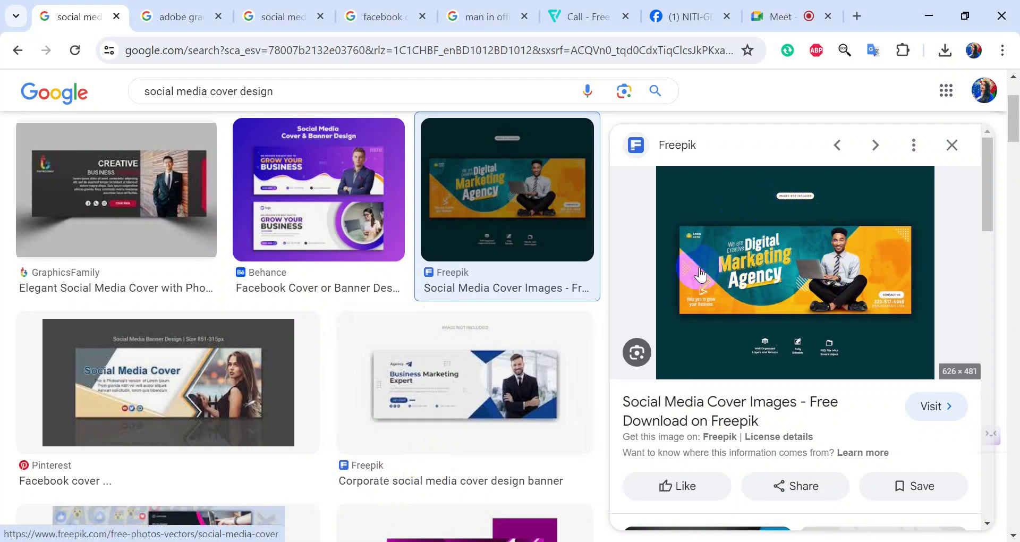
pyautogui.click(857, 16)
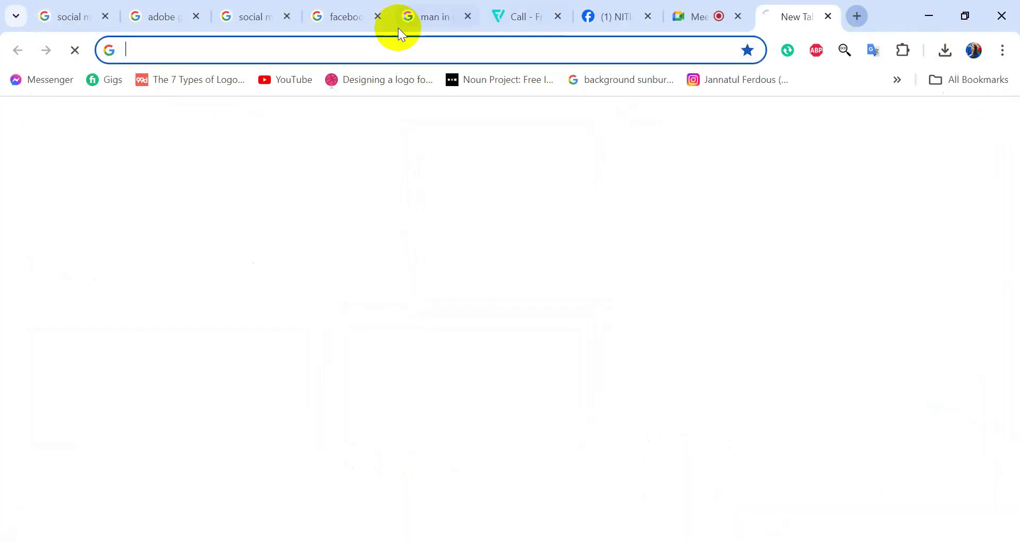
pyautogui.click(329, 47)
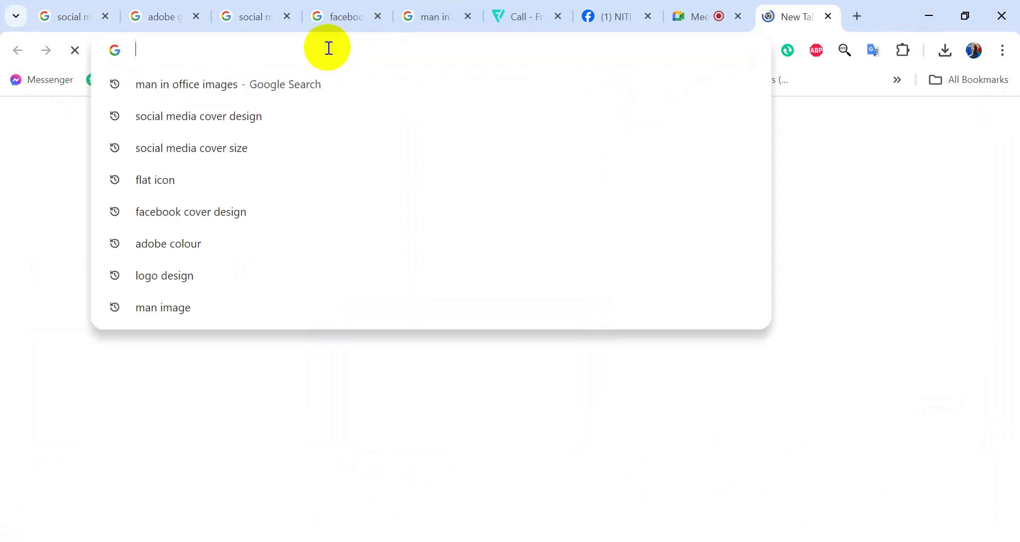
pyautogui.write('ma')
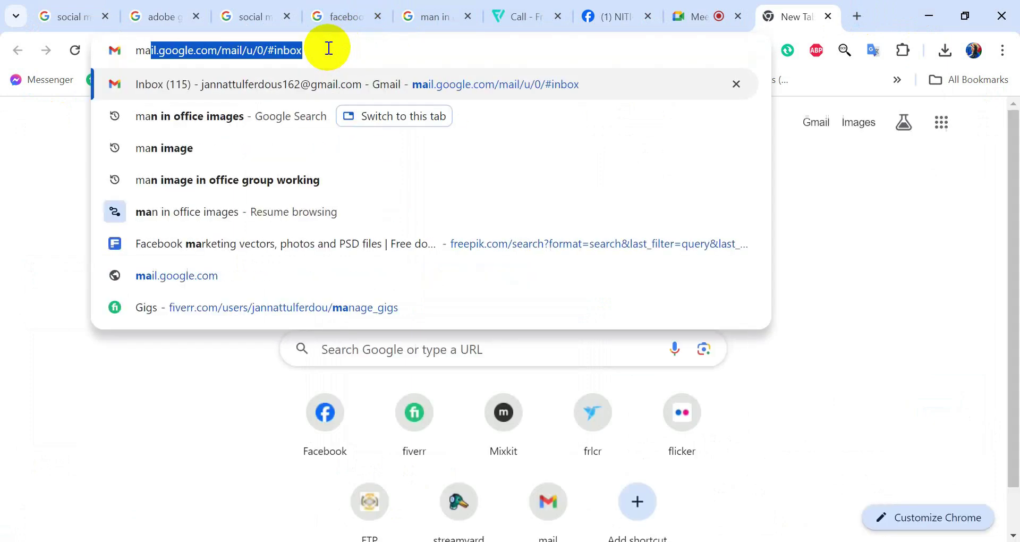
pyautogui.write('n office ')
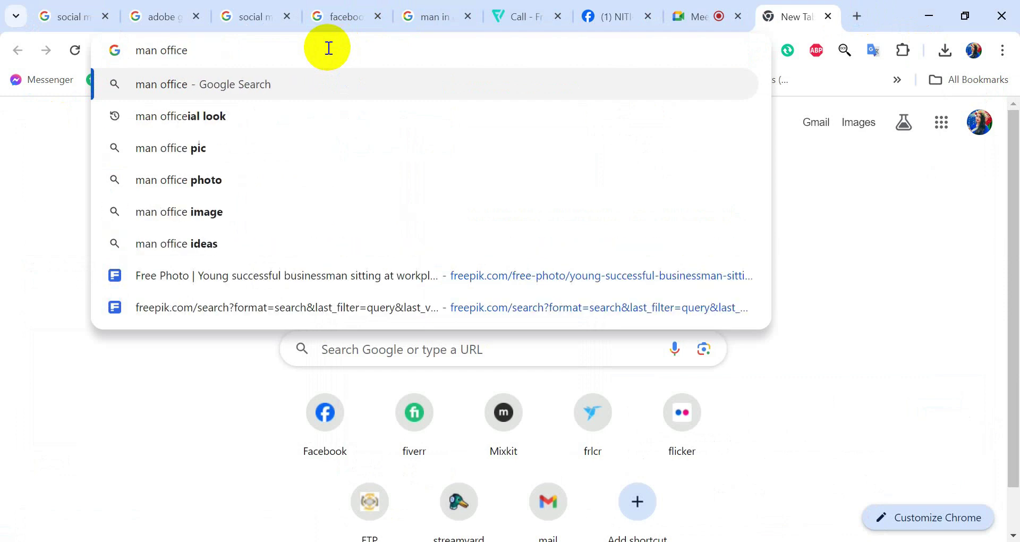
pyautogui.write('im')
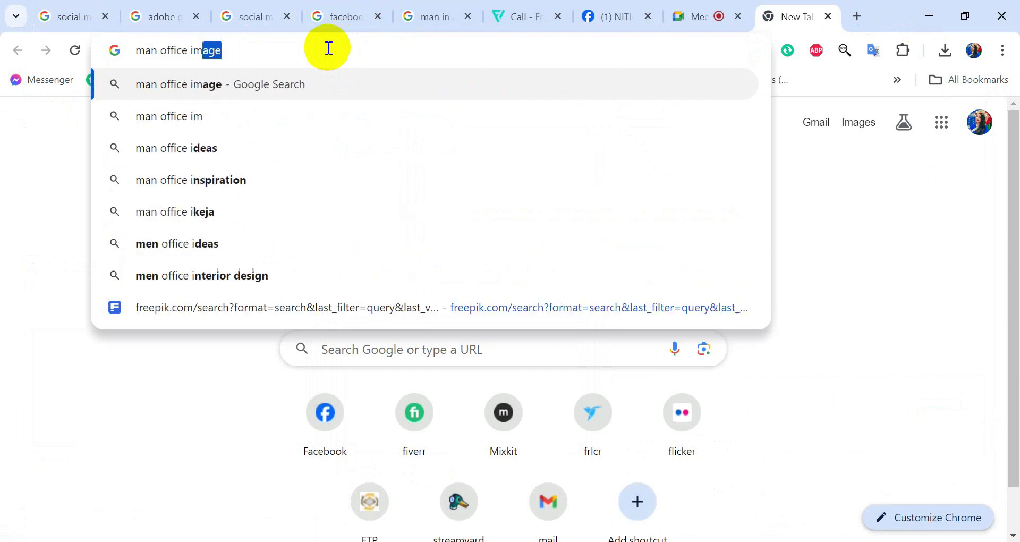
# - Search Google Images for "man office image group working"
pyautogui.write('age group')
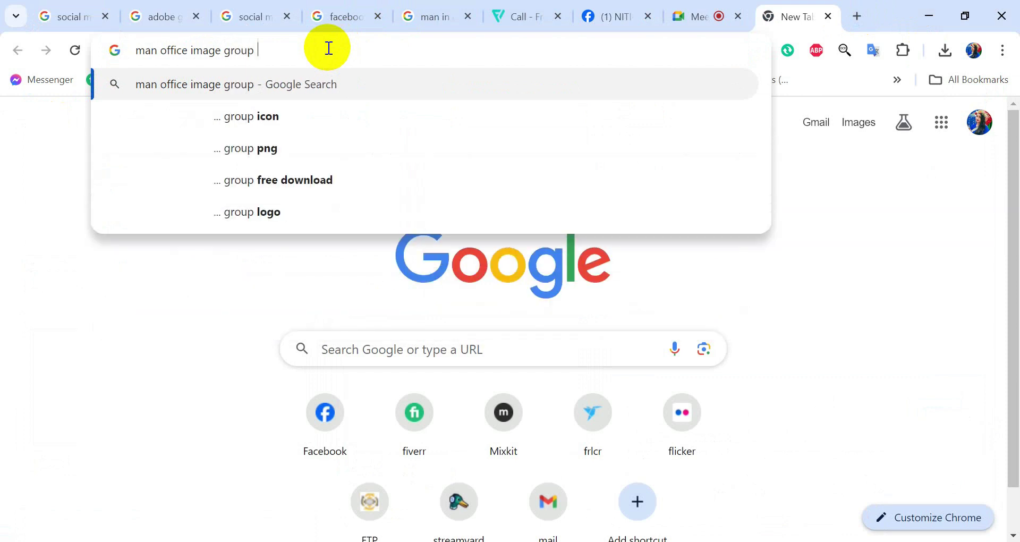
pyautogui.write(' worki')
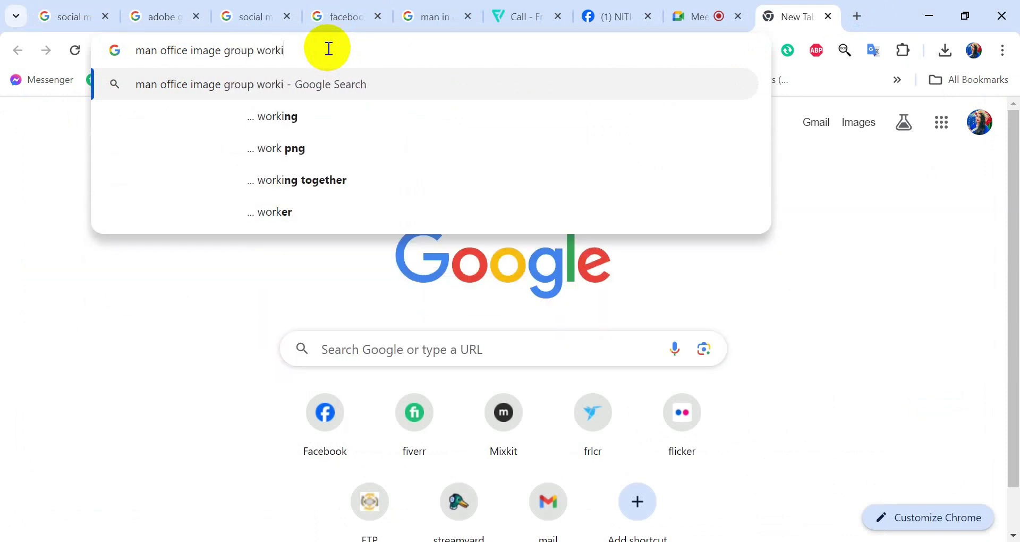
pyautogui.write('ng')
pyautogui.press('Return')
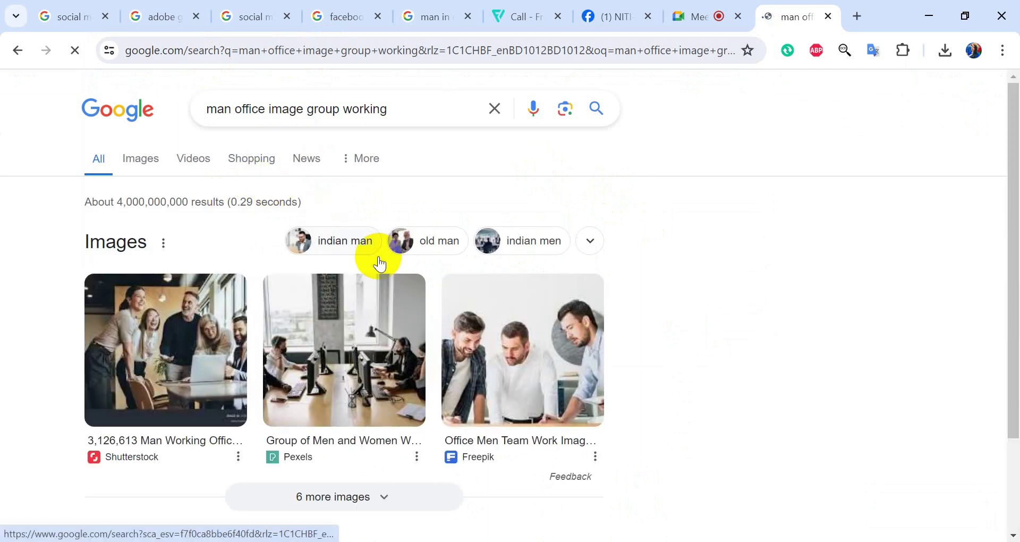
pyautogui.click(145, 159)
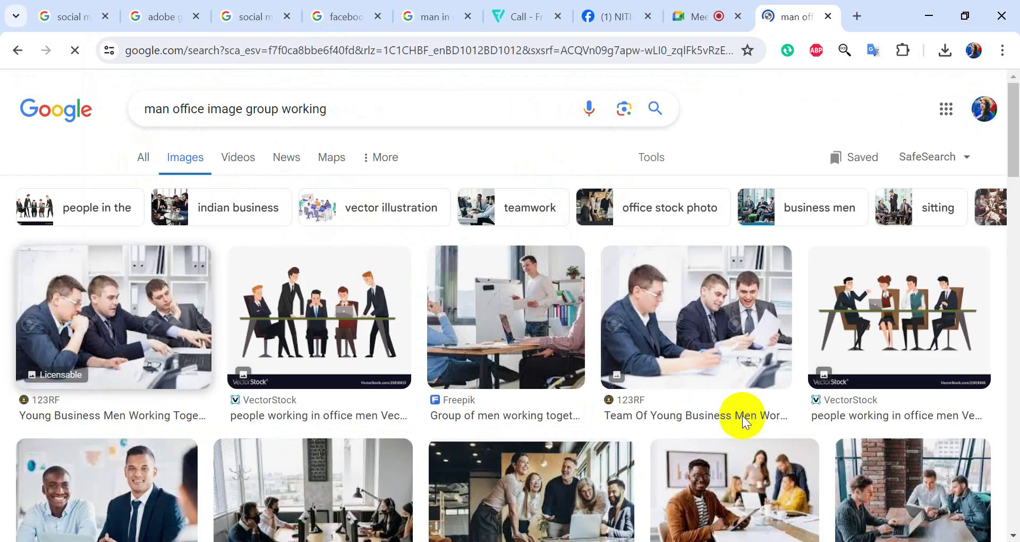
# - Find the Freepik photo of the smiling businessman in a grey sweater with his team behind him and copy the image
pyautogui.scroll(-4, 733, 391)
pyautogui.scroll(-2, 544, 410)
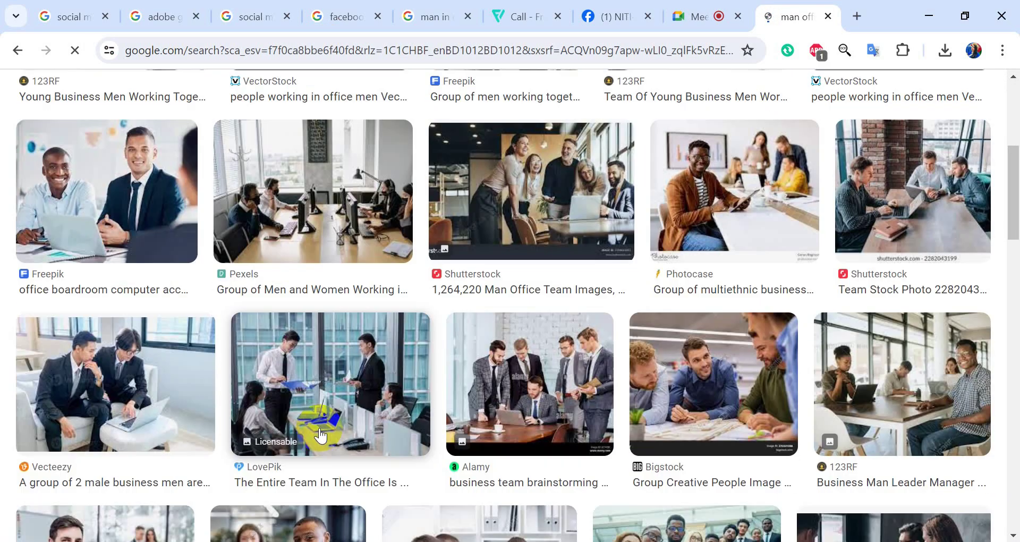
pyautogui.scroll(-3, 453, 400)
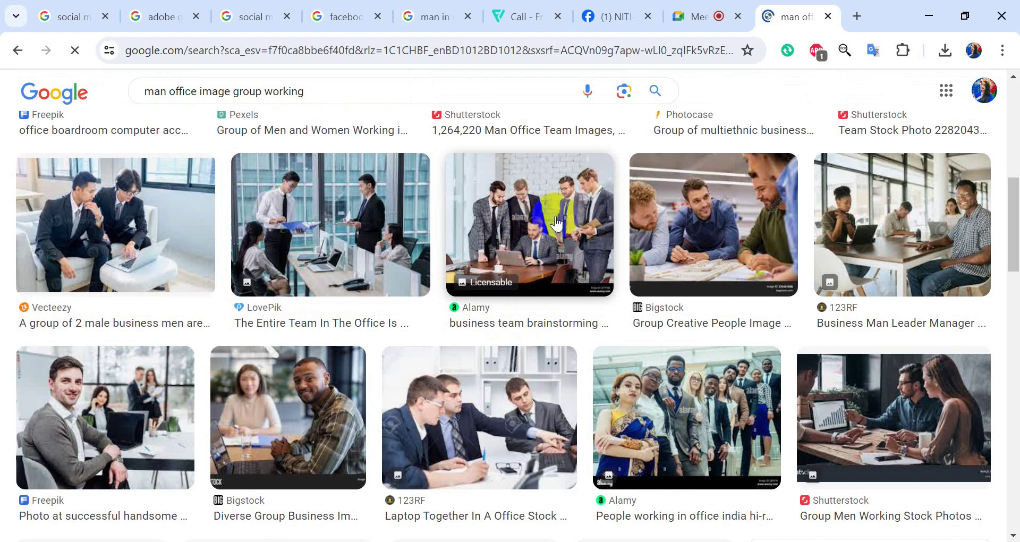
pyautogui.scroll(-3, 935, 356)
pyautogui.scroll(-3, 645, 342)
pyautogui.scroll(4, 86, 327)
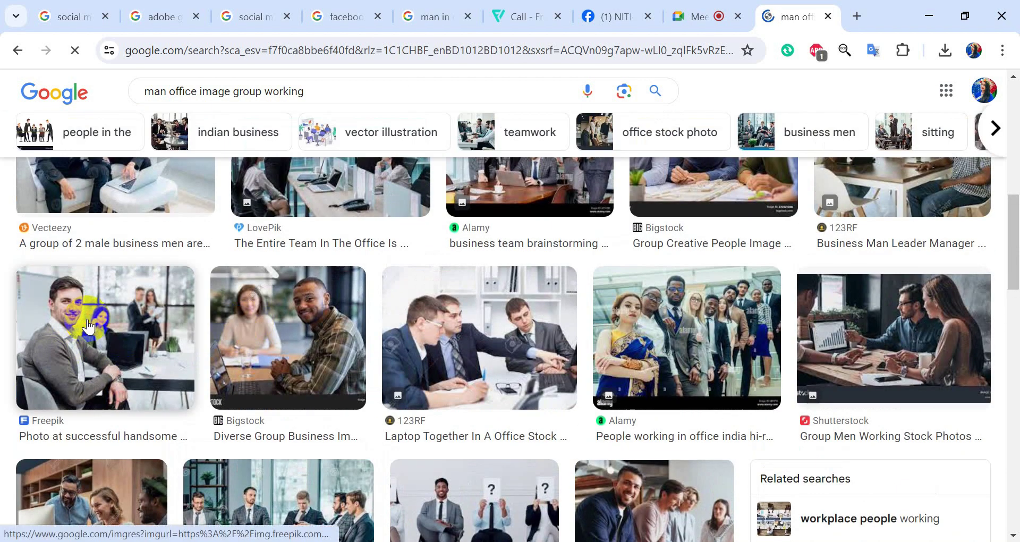
pyautogui.click(85, 326)
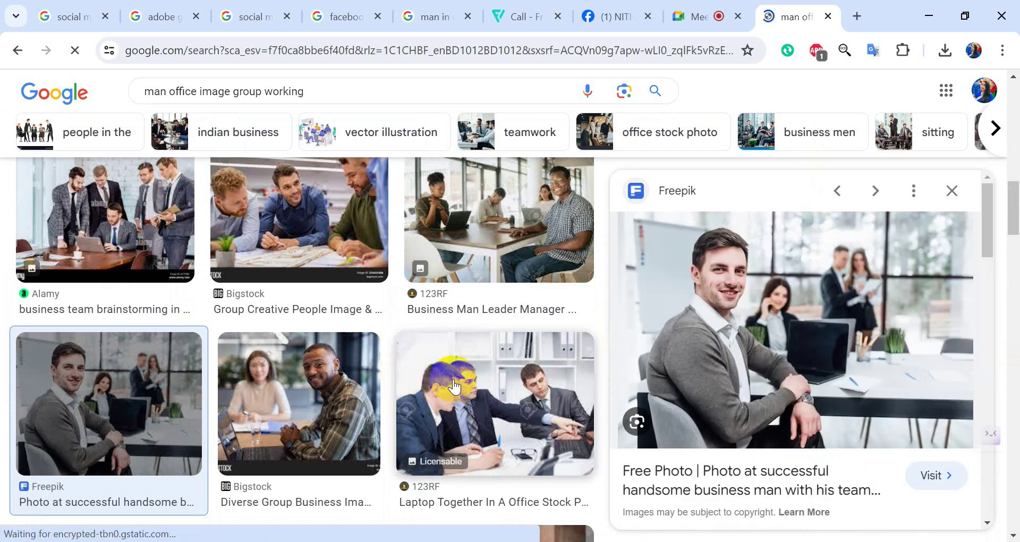
pyautogui.rightClick(811, 272)
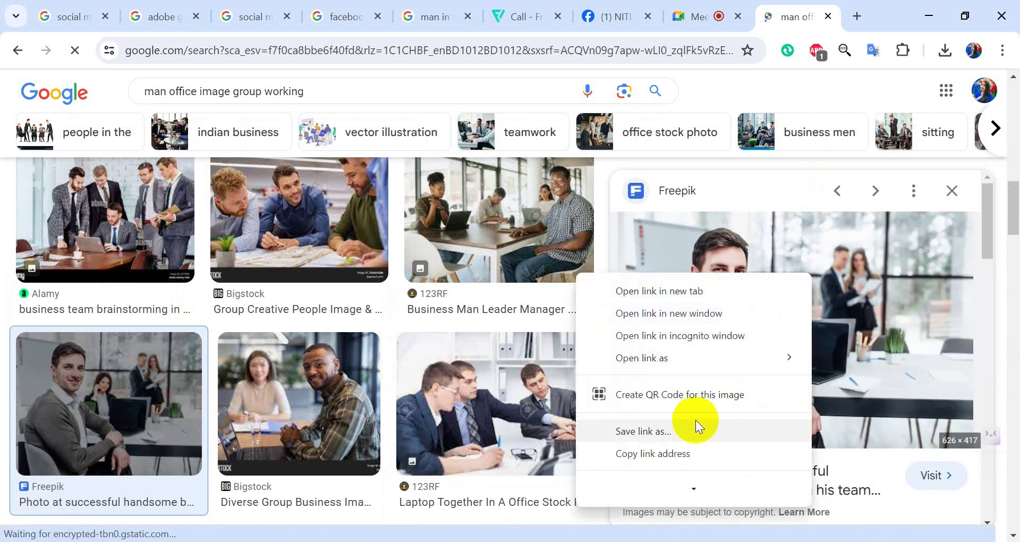
pyautogui.scroll(-3, 674, 427)
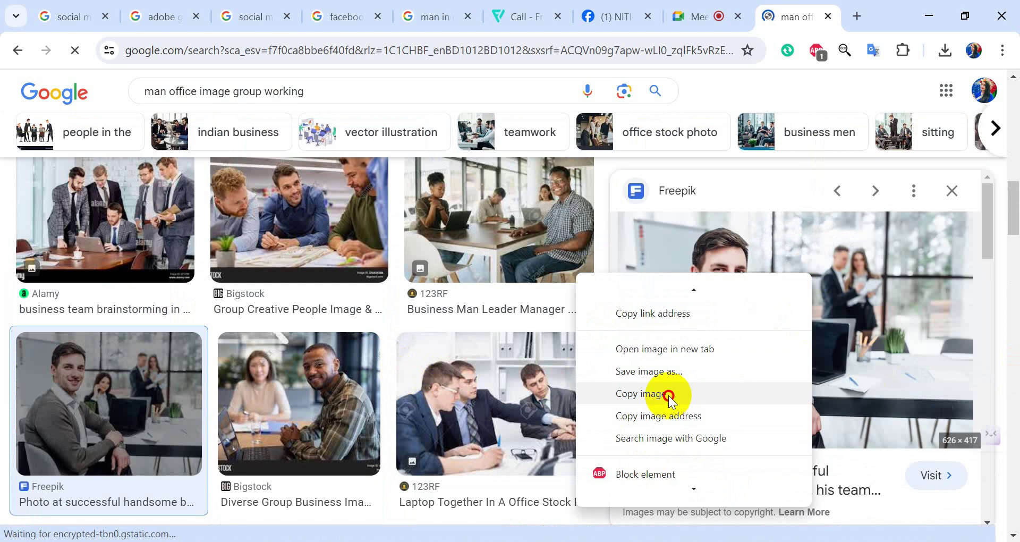
pyautogui.click(669, 393)
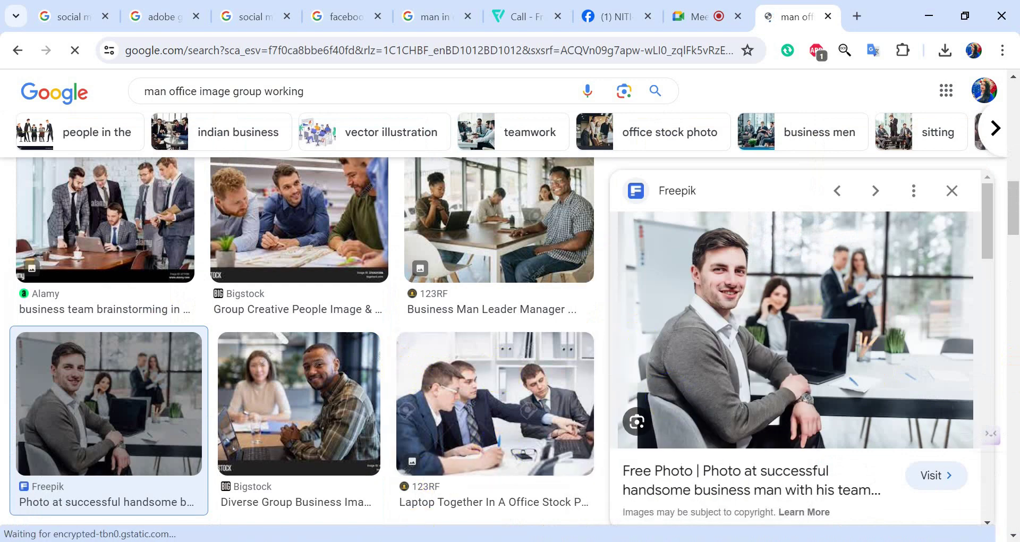
# - Switch to Photoshop, paste the copied photo into Untitled-2 and scale it to about 136% so it spans the banner's width
pyautogui.hotkey('alt', 'Tab')
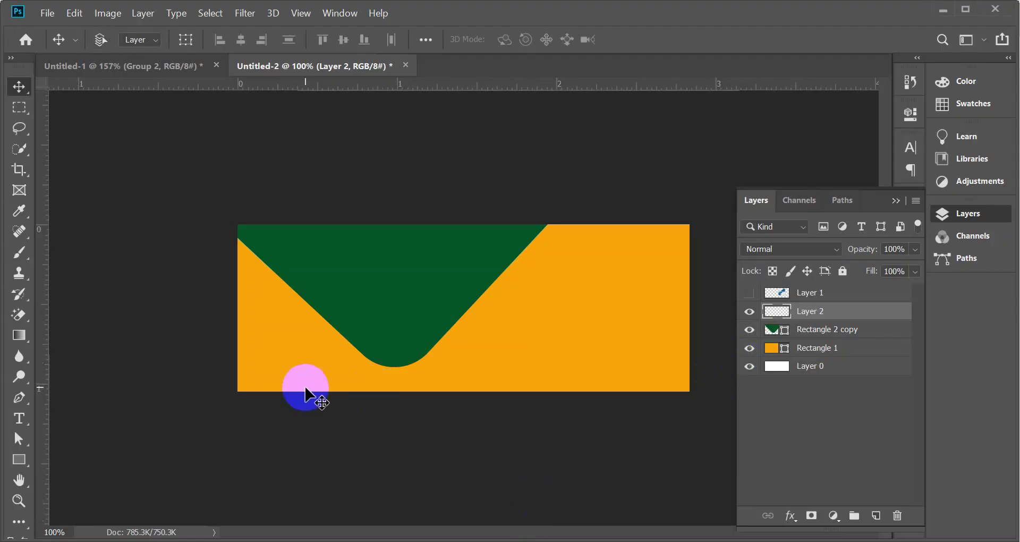
pyautogui.hotkey('ctrl', 'v')
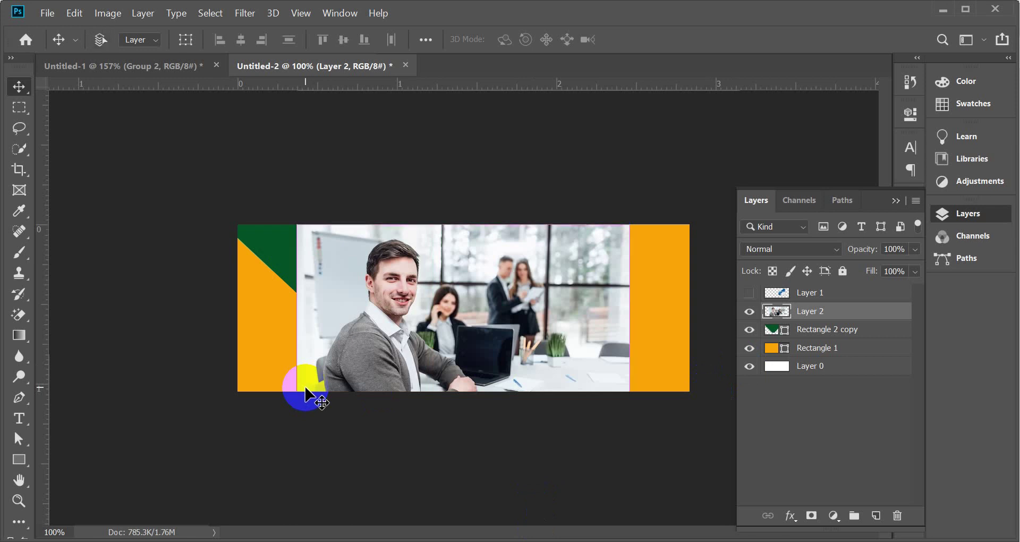
pyautogui.hotkey('ctrl', 't')
pyautogui.moveTo(295, 219); pyautogui.dragTo(238, 185)
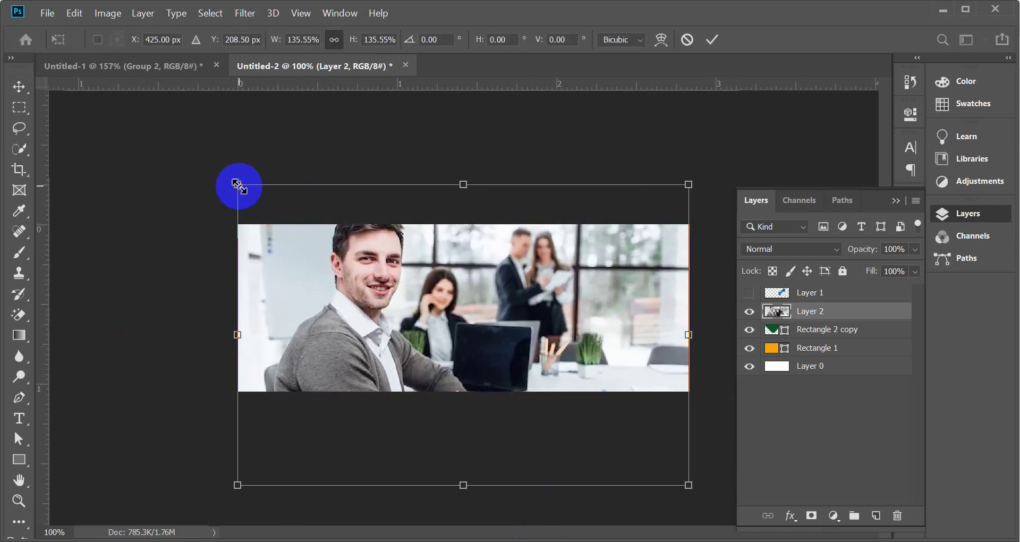
pyautogui.moveTo(512, 338); pyautogui.dragTo(525, 346)
pyautogui.click(712, 39)
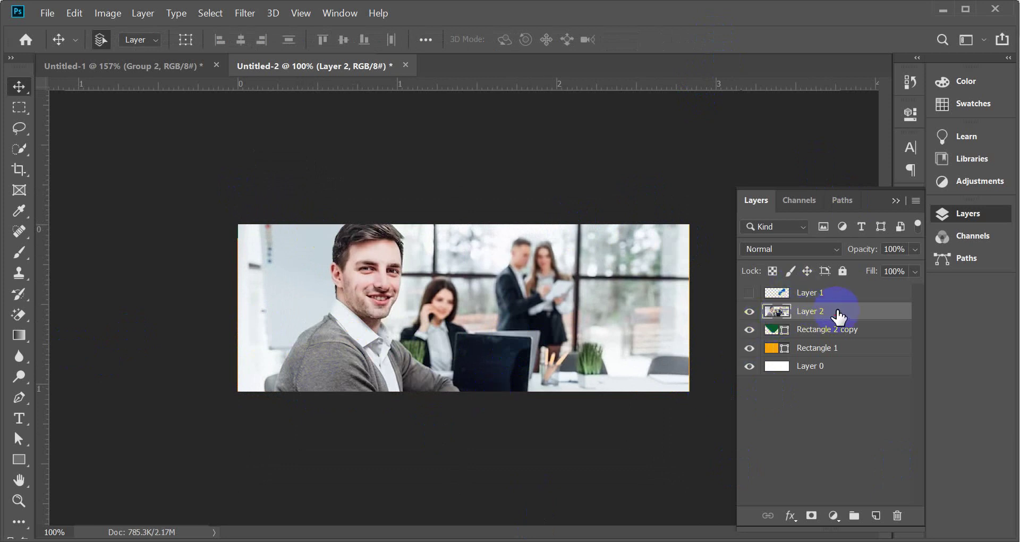
# - Set the office photo layer's blend mode to Multiply and its opacity to 25%
pyautogui.click(749, 311)
pyautogui.click(749, 312)
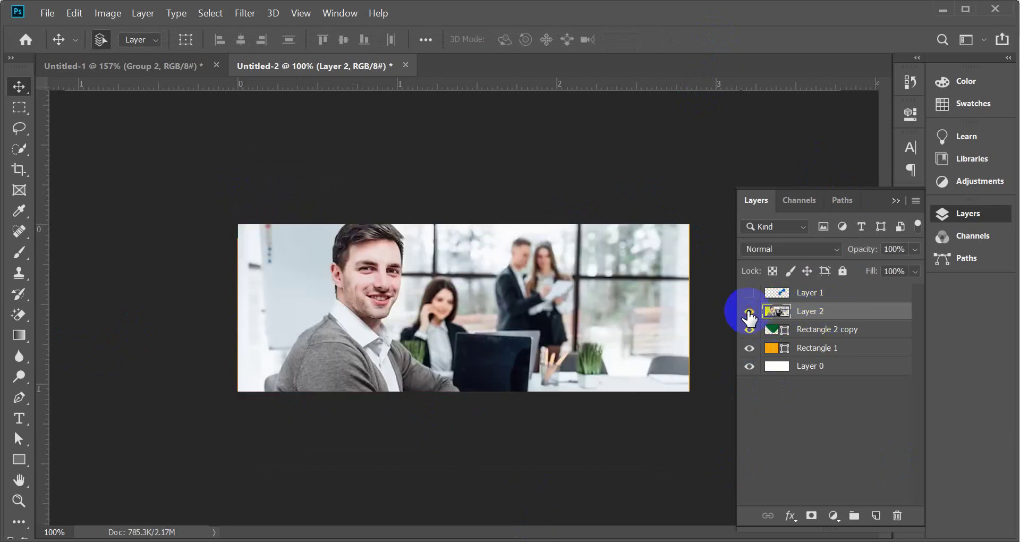
pyautogui.click(804, 250)
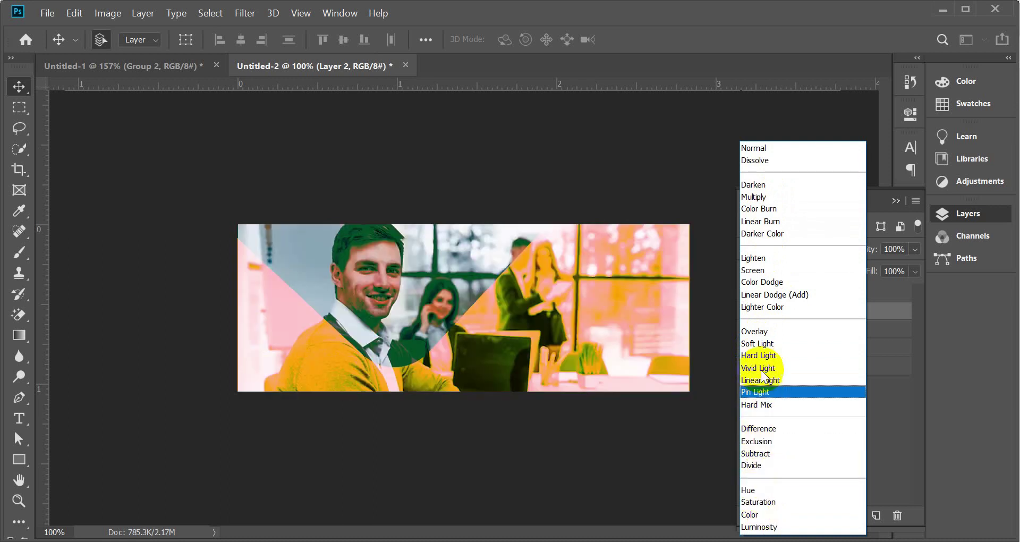
pyautogui.click(765, 197)
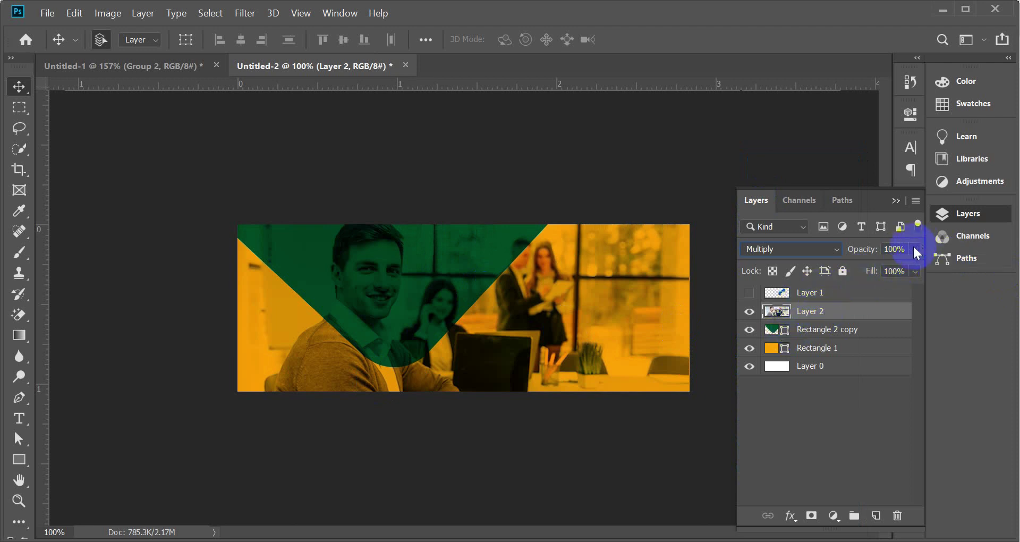
pyautogui.moveTo(866, 267); pyautogui.dragTo(857, 270)
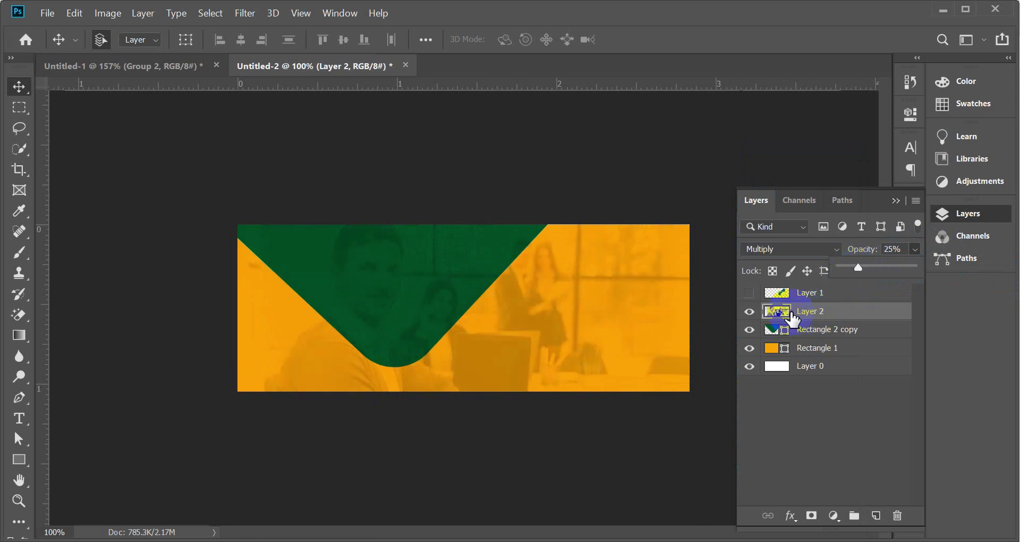
# - Set the office photo layer's blend mode back to Normal with its opacity at 25%
pyautogui.click(796, 249)
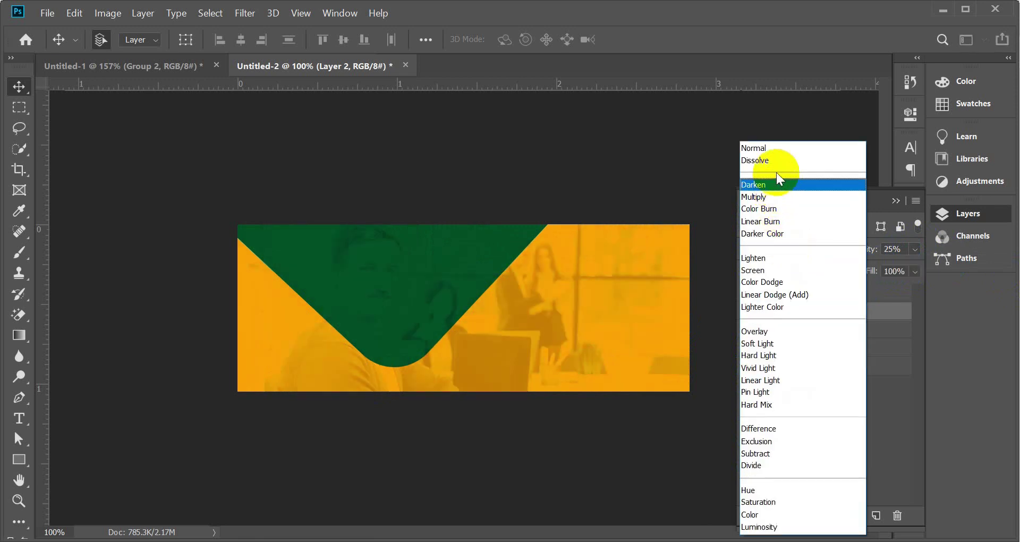
pyautogui.click(780, 148)
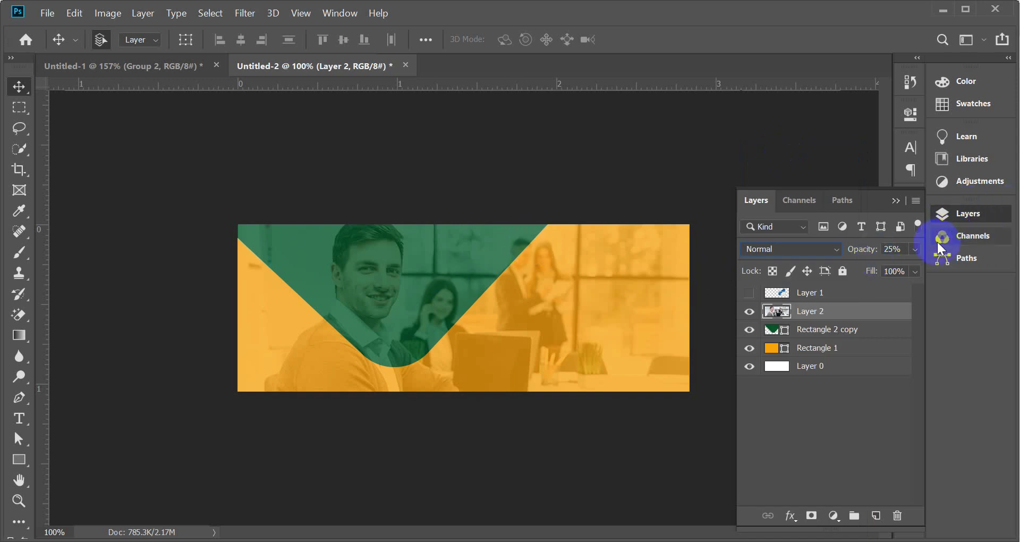
pyautogui.moveTo(866, 264); pyautogui.dragTo(858, 266)
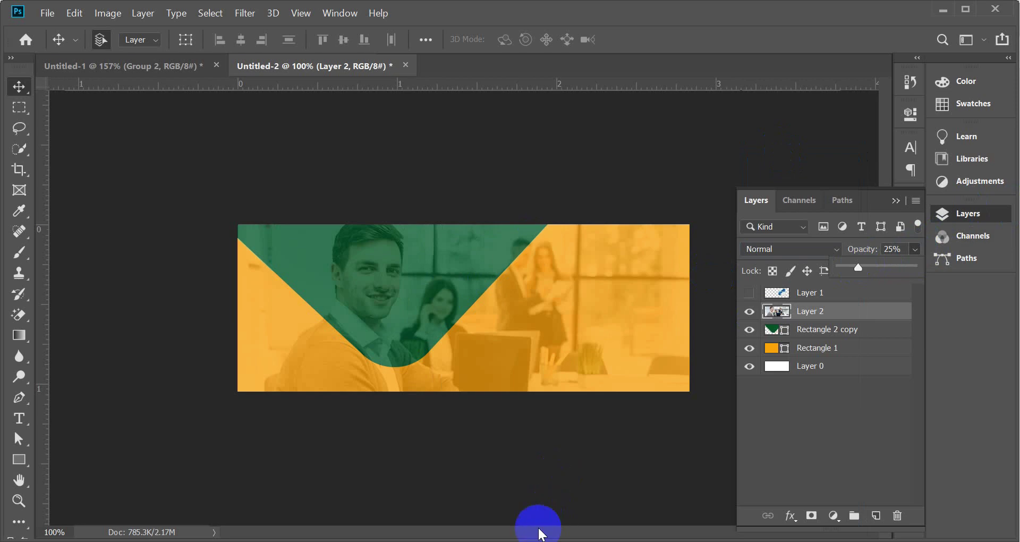
# - Switch to Chrome and examine the "social media cover design" image results, previewing the Pinterest Social Media Cover banner and its related designs
pyautogui.moveTo(414, 539)
pyautogui.click(364, 478)
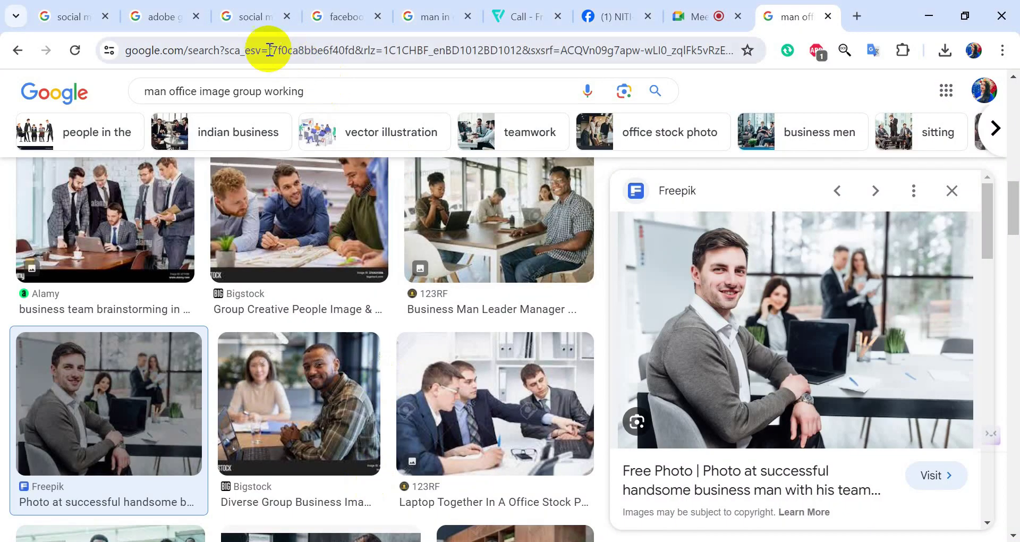
pyautogui.click(69, 7)
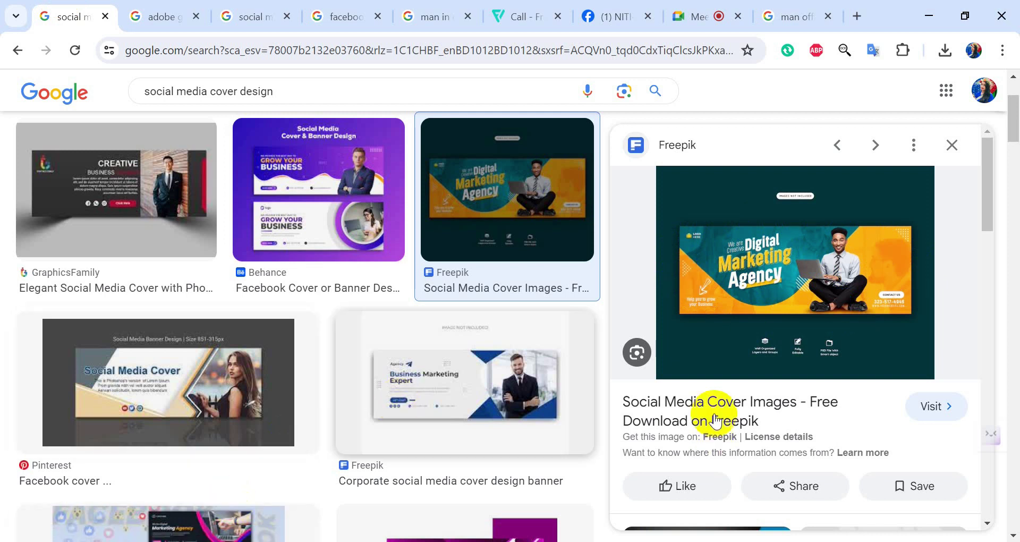
pyautogui.click(193, 357)
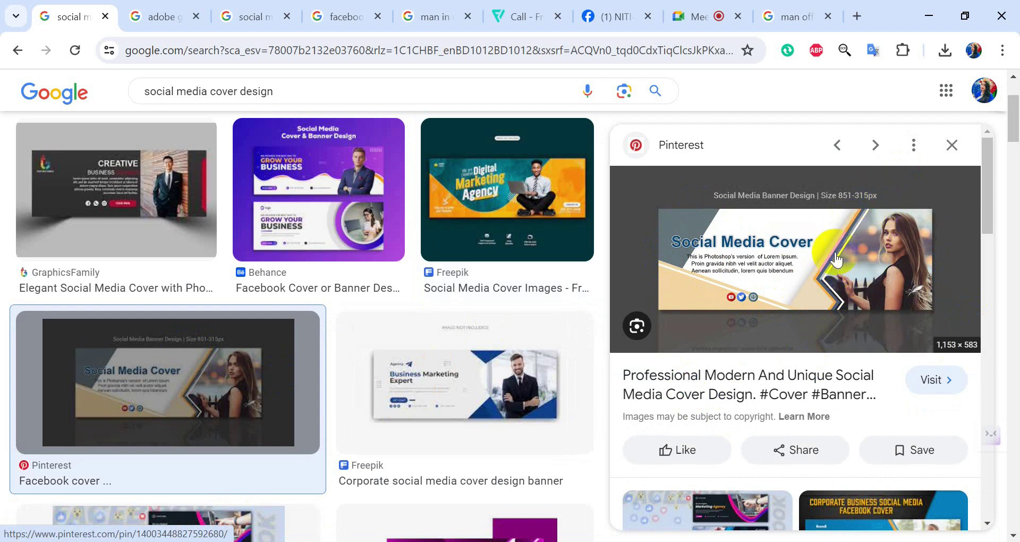
pyautogui.scroll(-3, 835, 314)
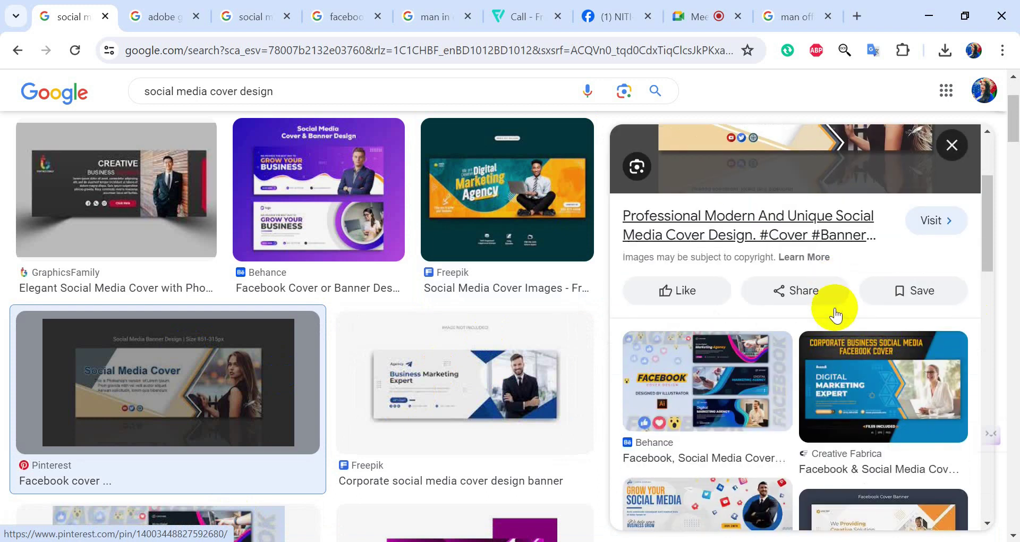
pyautogui.scroll(-4, 824, 335)
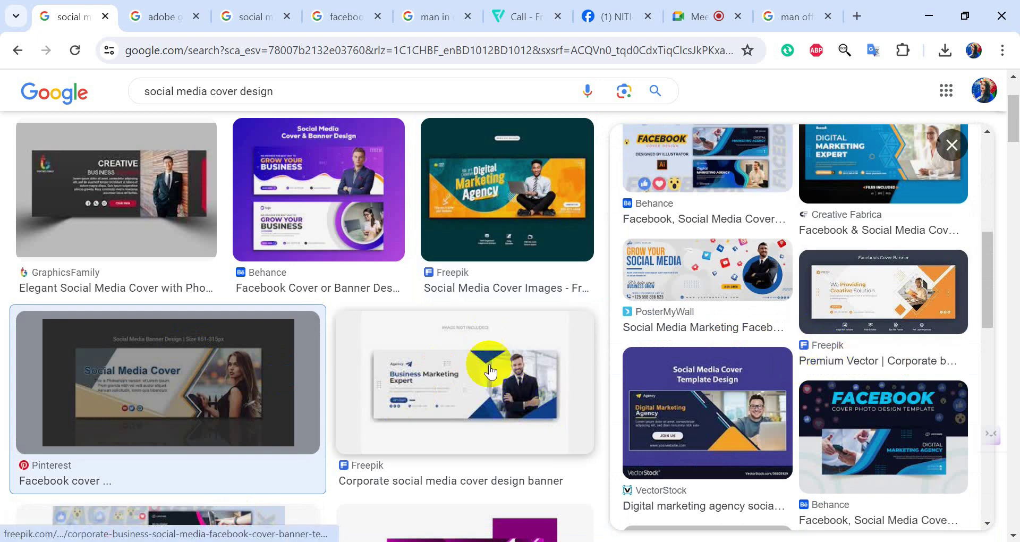
pyautogui.scroll(3, 488, 361)
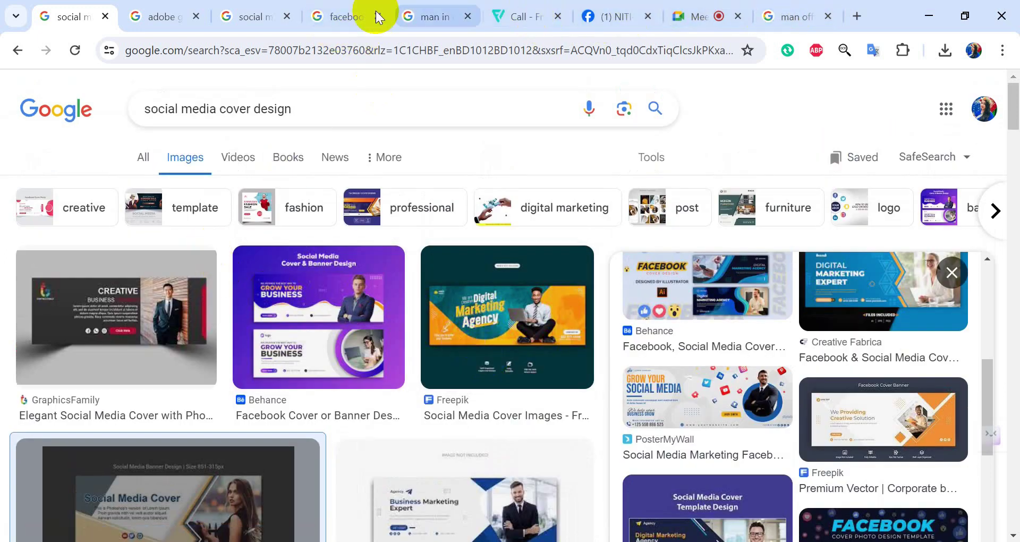
# - Browse the "facebook cover design" image results for banner layout ideas
pyautogui.click(336, 12)
pyautogui.scroll(3, 421, 376)
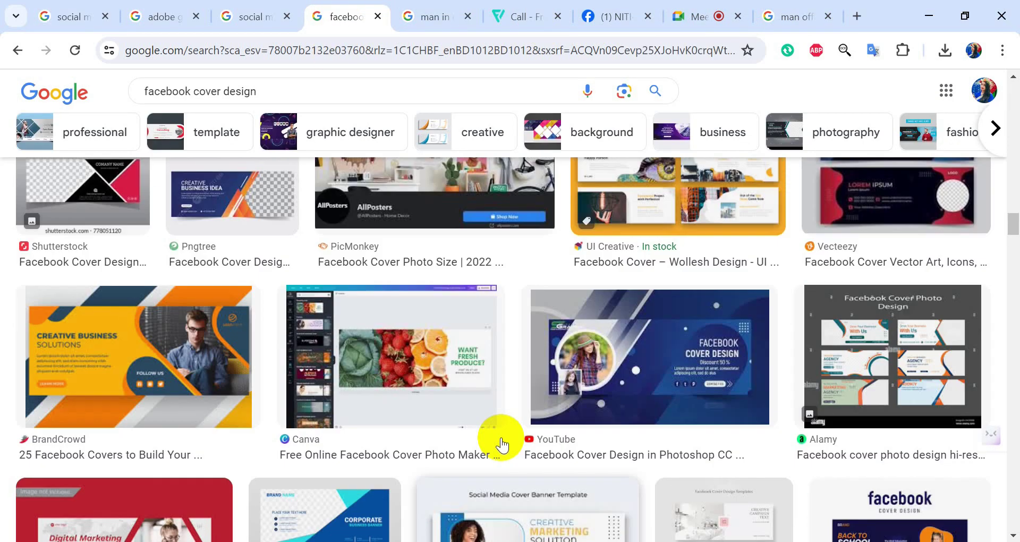
pyautogui.scroll(10, 292, 440)
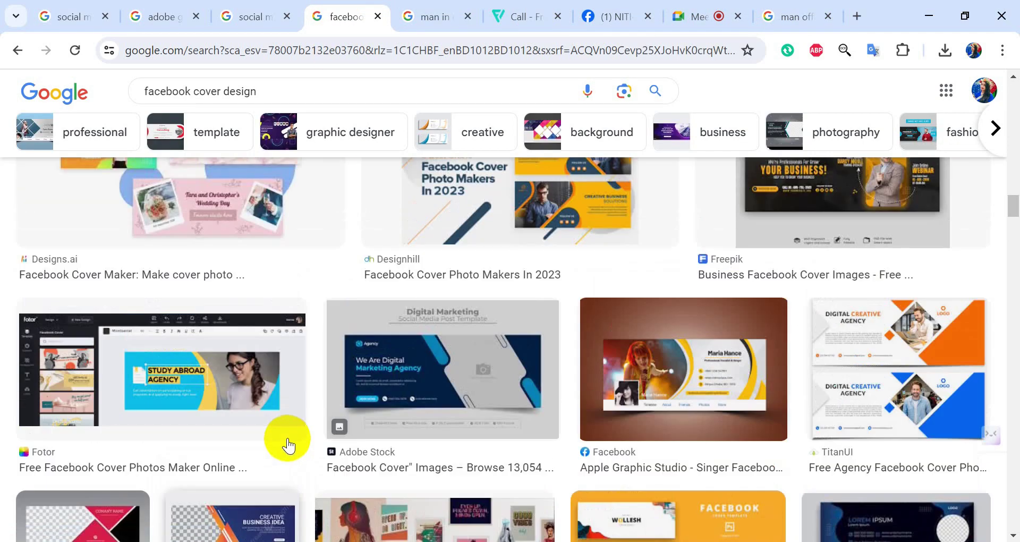
pyautogui.scroll(10, 296, 442)
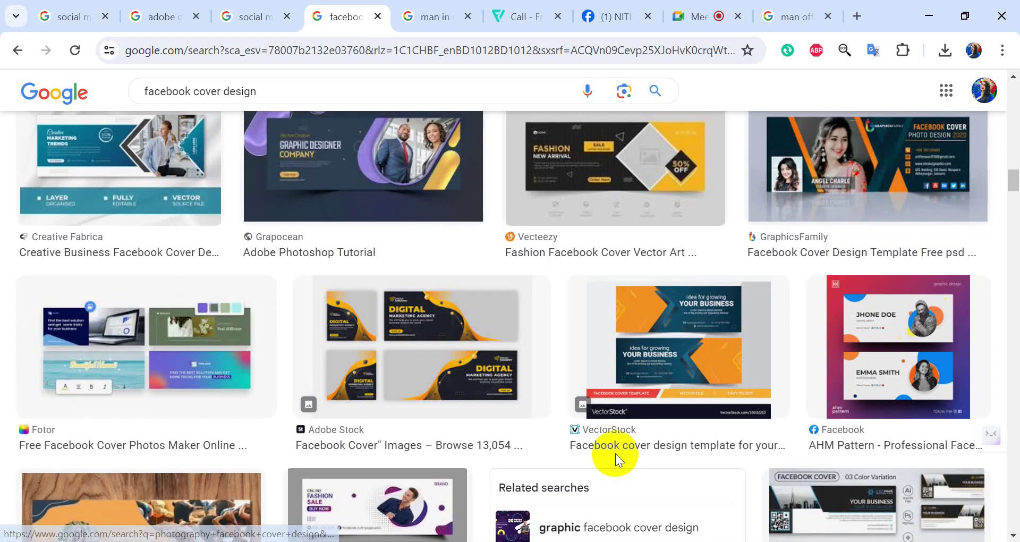
pyautogui.scroll(7, 617, 456)
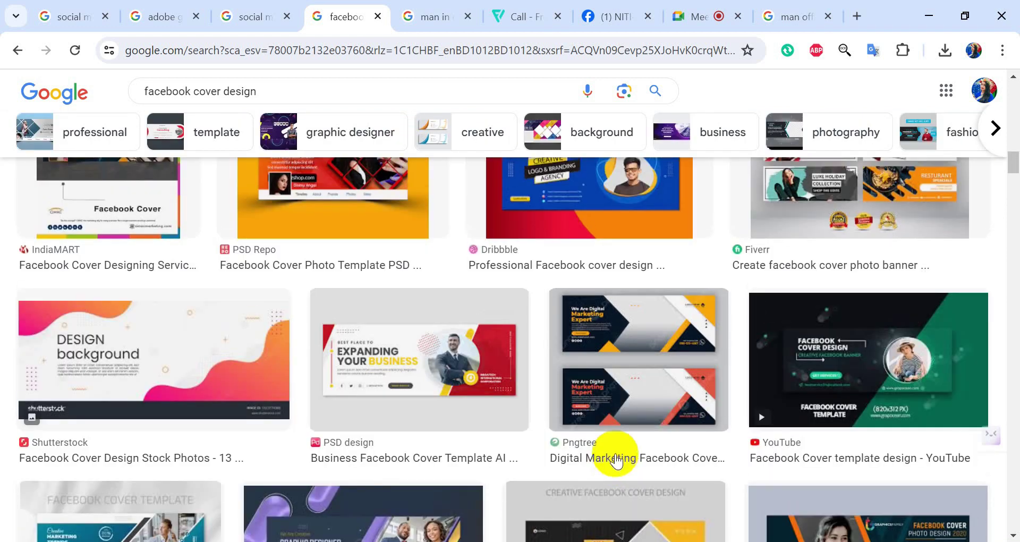
pyautogui.scroll(6, 619, 459)
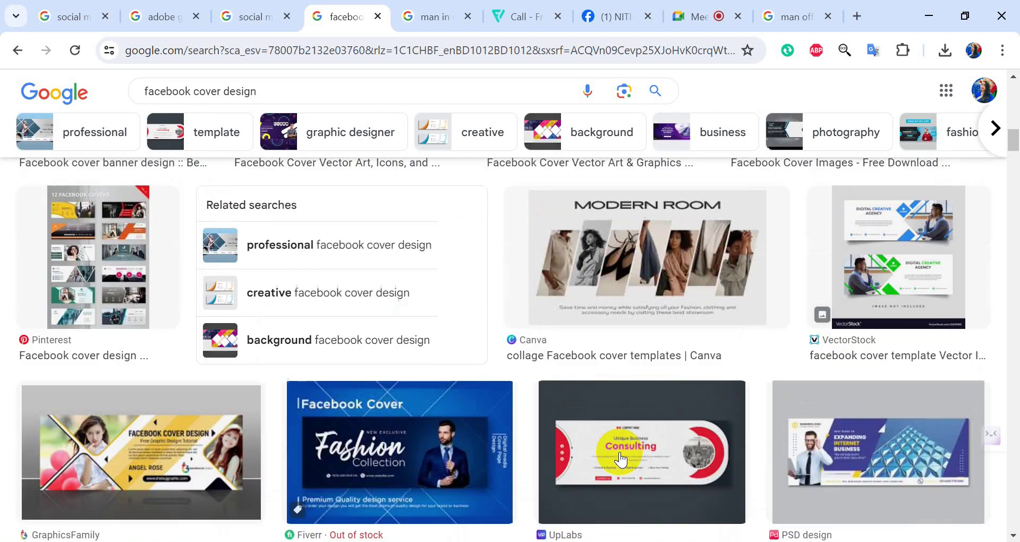
pyautogui.scroll(5, 621, 459)
pyautogui.scroll(10, 621, 458)
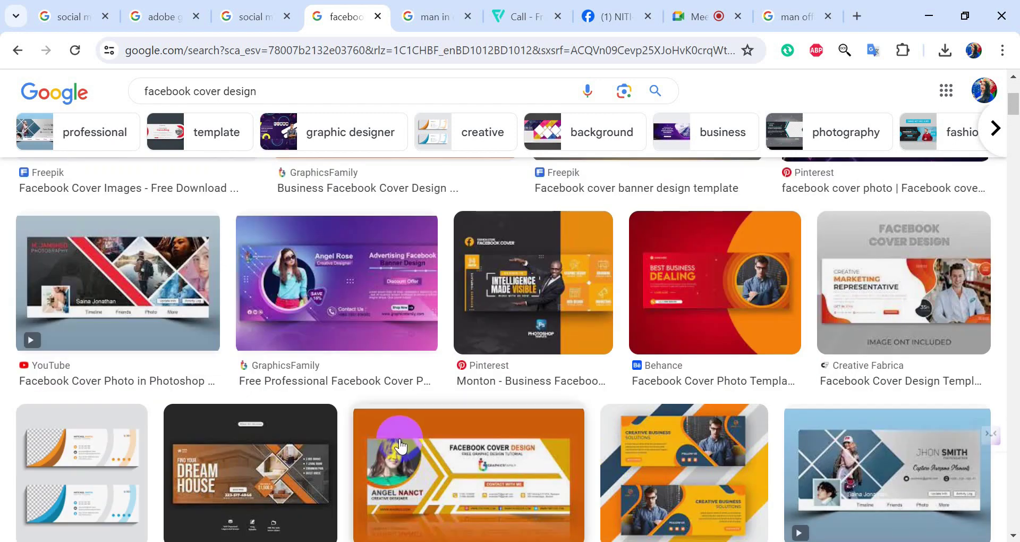
pyautogui.scroll(3, 400, 446)
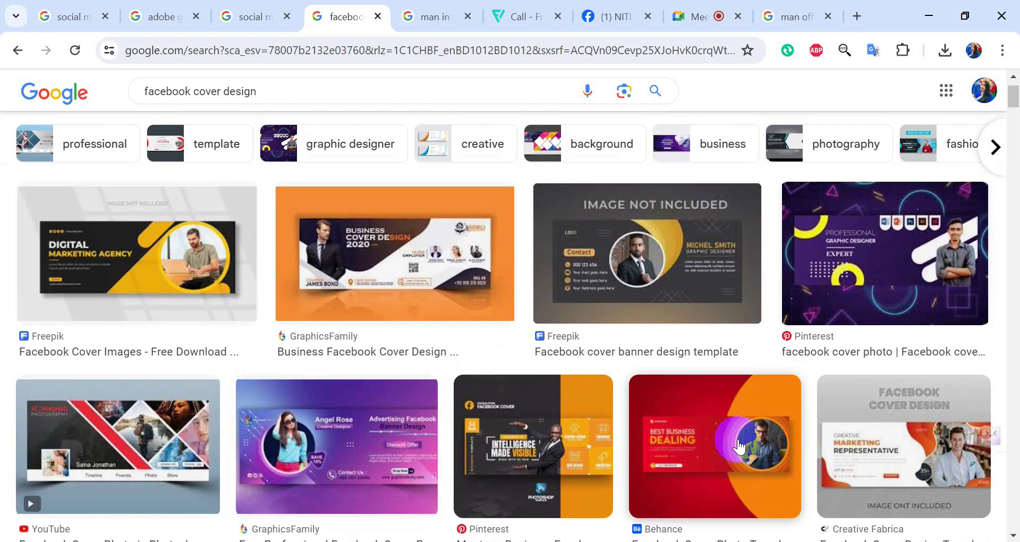
# - Preview the "Best Business Dealing" cover, switch to Photoshop's Untitled-1 and draw a 196 × 51 px rectangle over the man's photo on a new layer
pyautogui.click(739, 440)
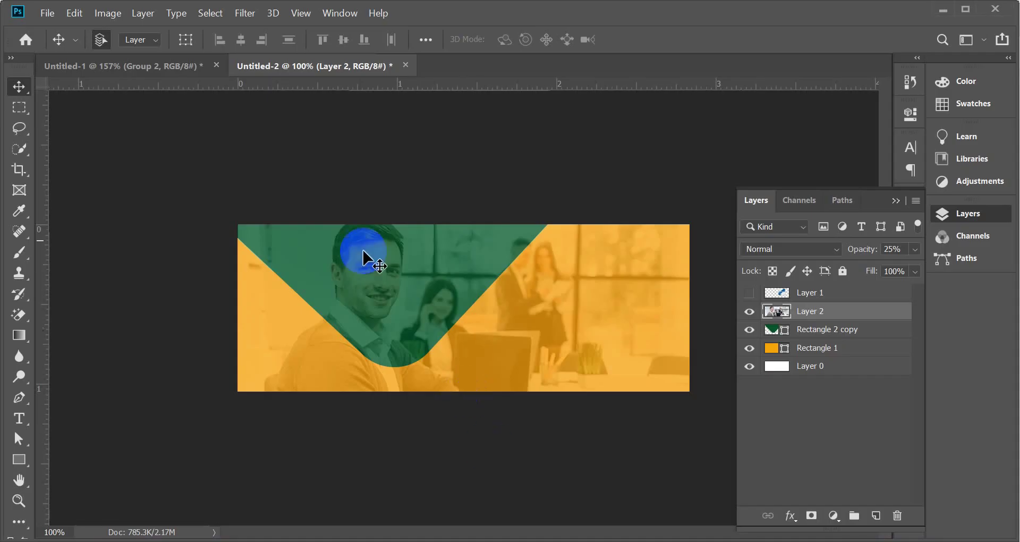
pyautogui.click(177, 67)
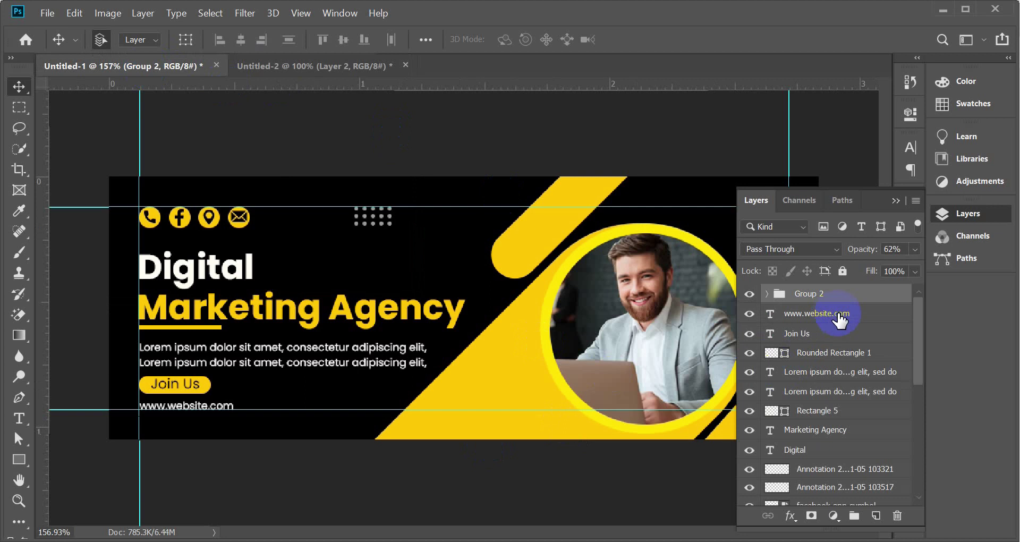
pyautogui.click(876, 516)
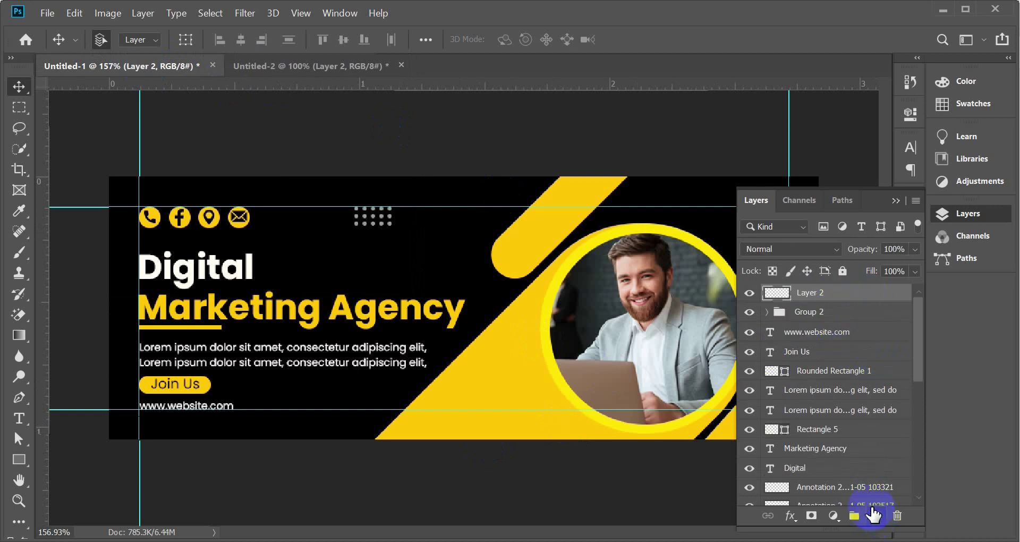
pyautogui.click(895, 202)
pyautogui.moveTo(20, 459); pyautogui.dragTo(109, 458)
pyautogui.moveTo(551, 329); pyautogui.dragTo(712, 371)
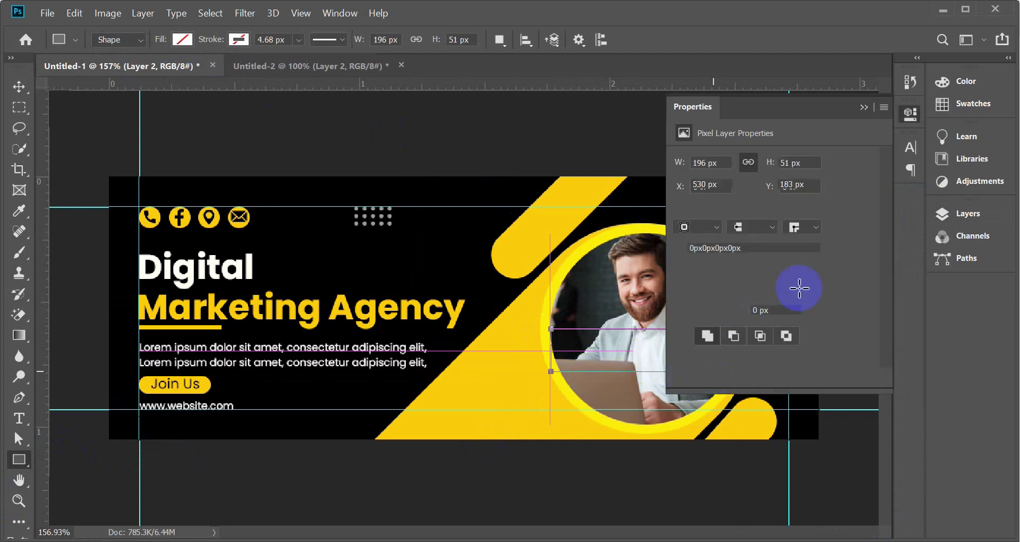
# - Fill the rectangle over the man's photo with orange and return to the Move tool
pyautogui.click(684, 207)
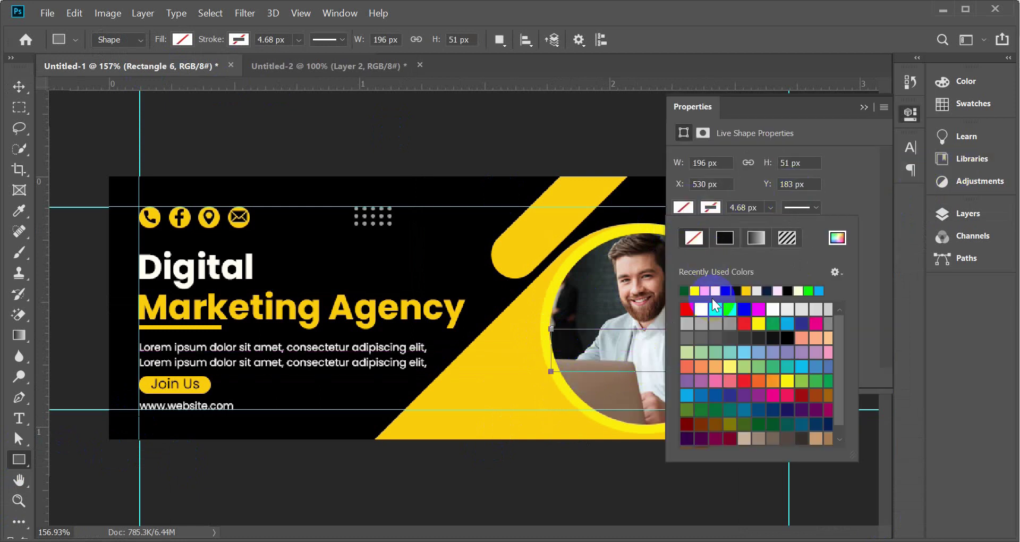
pyautogui.click(708, 292)
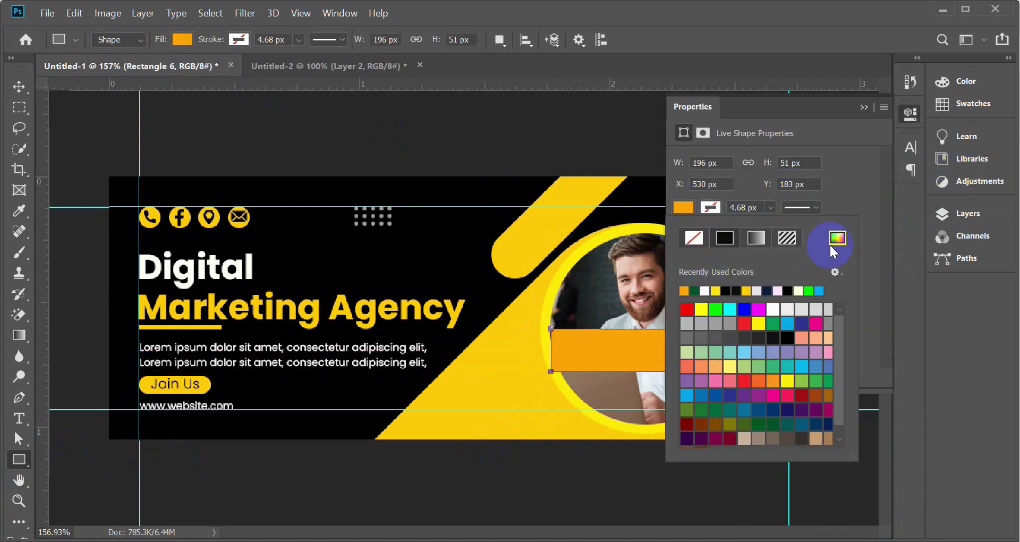
pyautogui.click(864, 108)
pyautogui.click(864, 107)
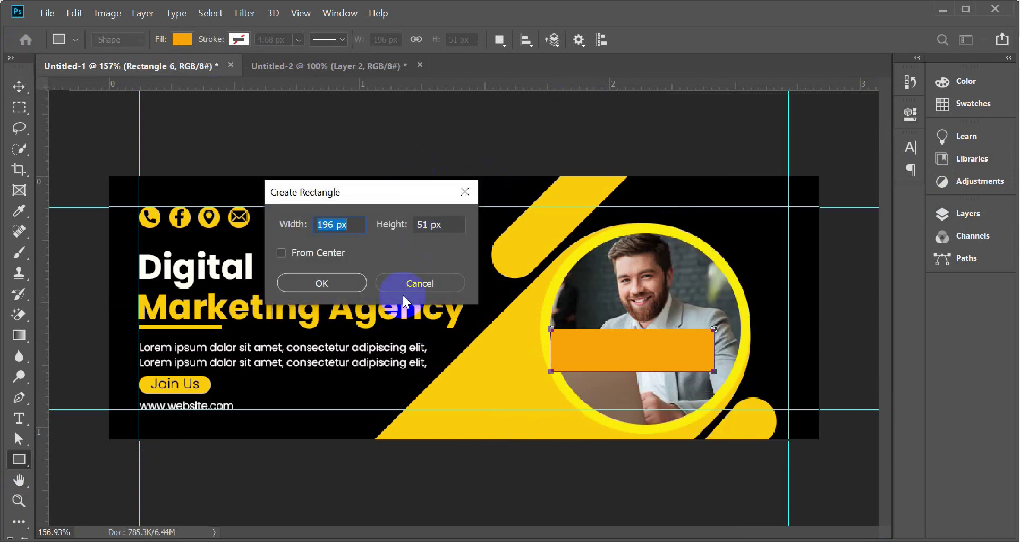
pyautogui.click(419, 282)
pyautogui.click(27, 87)
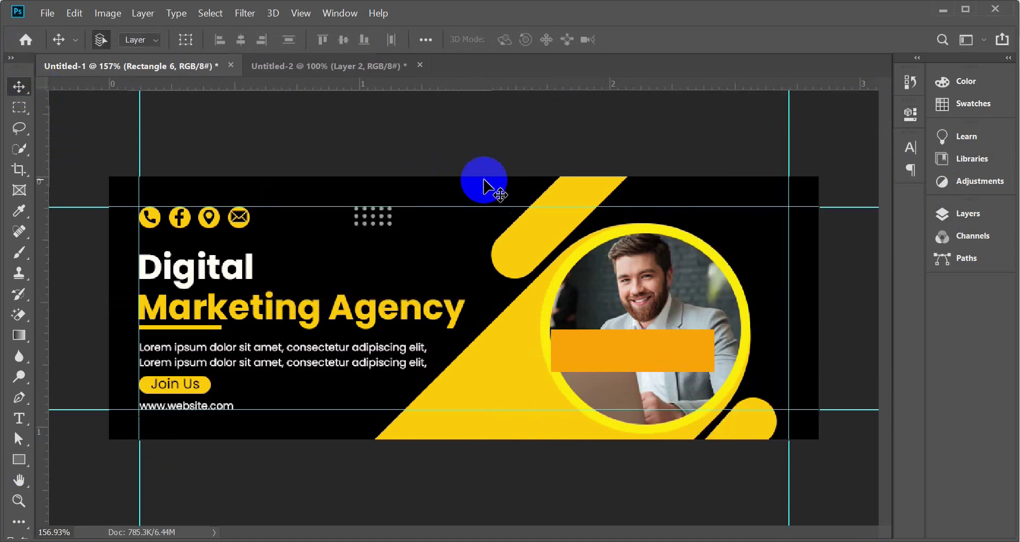
# - Set the orange rectangle's blend mode to Multiply and shift it over the man's jacket
pyautogui.click(967, 214)
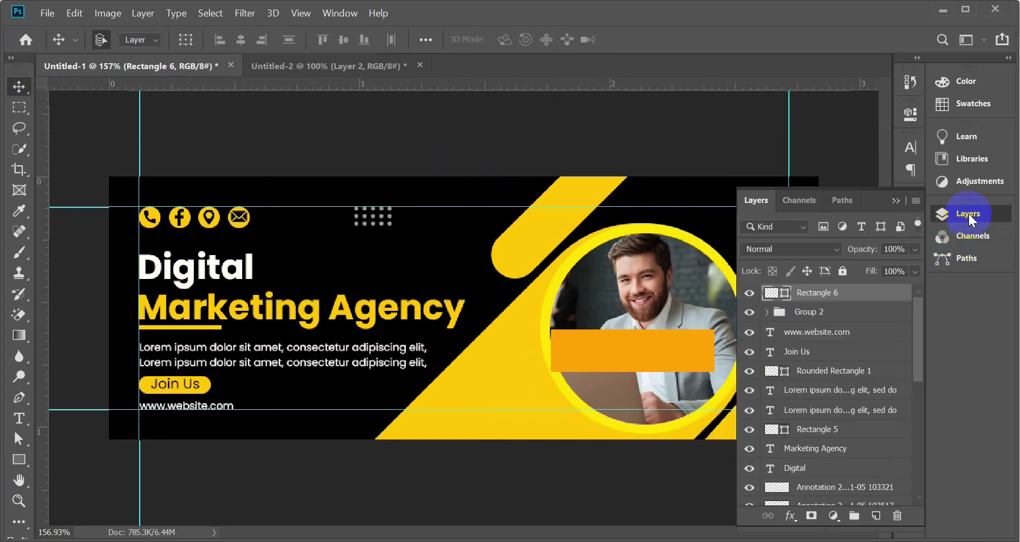
pyautogui.click(799, 249)
pyautogui.click(775, 196)
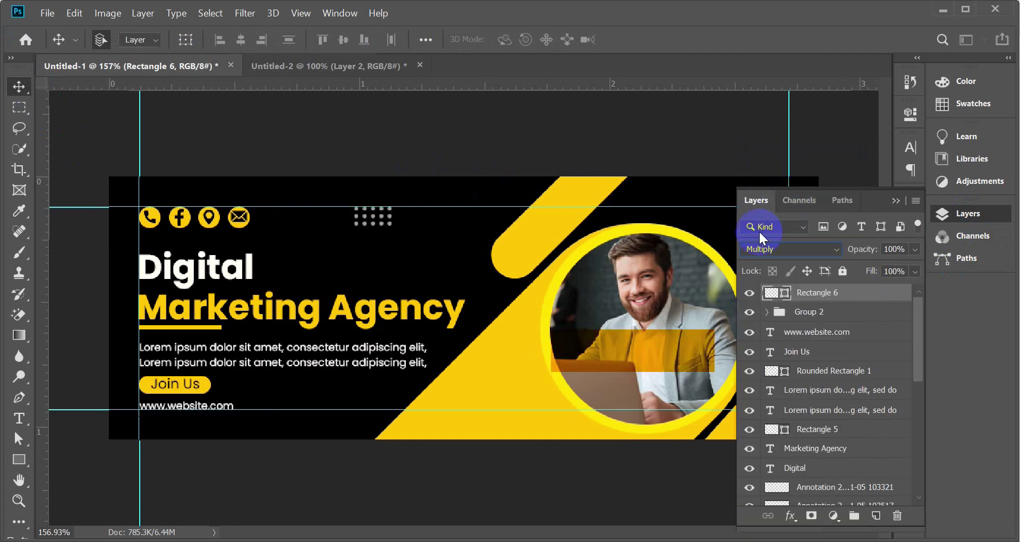
pyautogui.moveTo(646, 350); pyautogui.dragTo(624, 329)
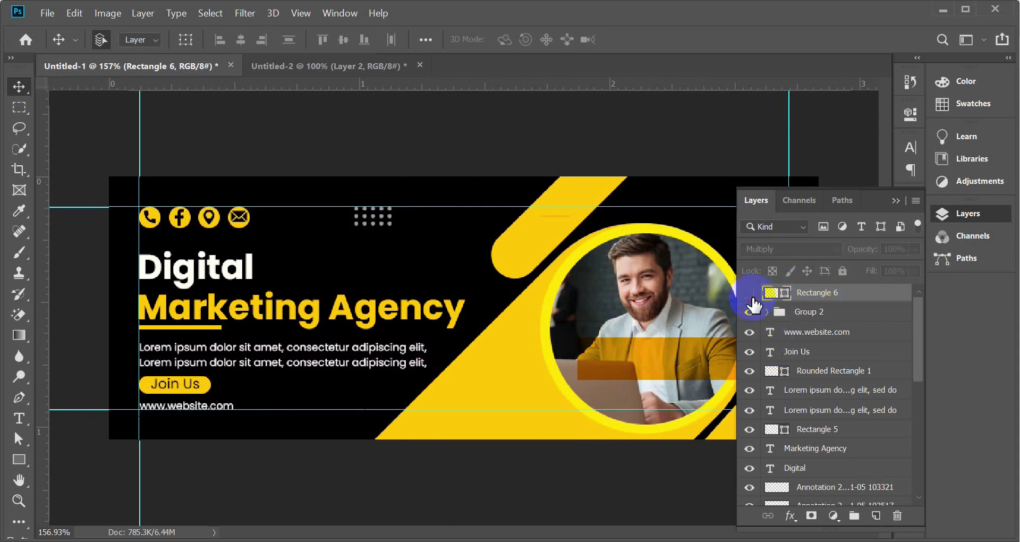
pyautogui.click(795, 248)
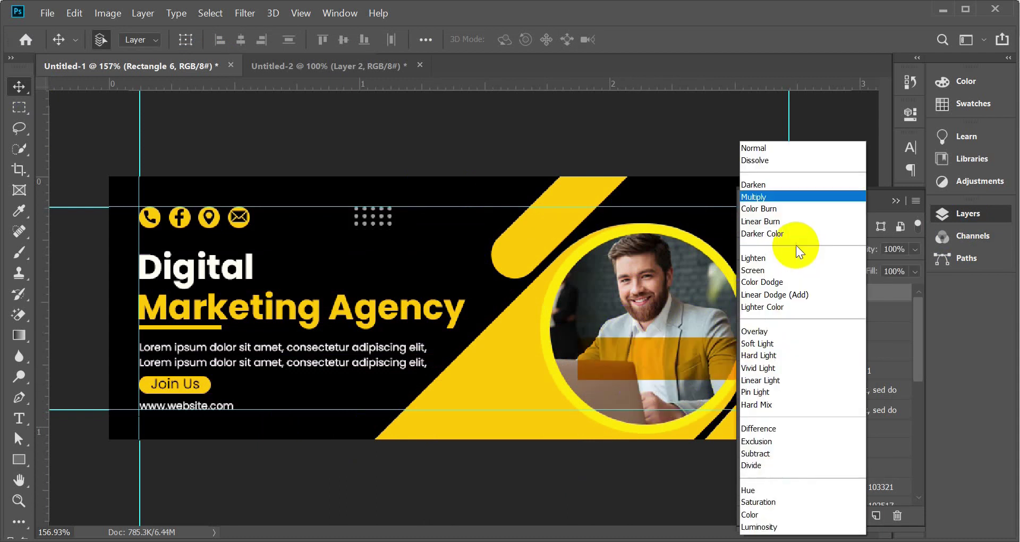
pyautogui.click(808, 192)
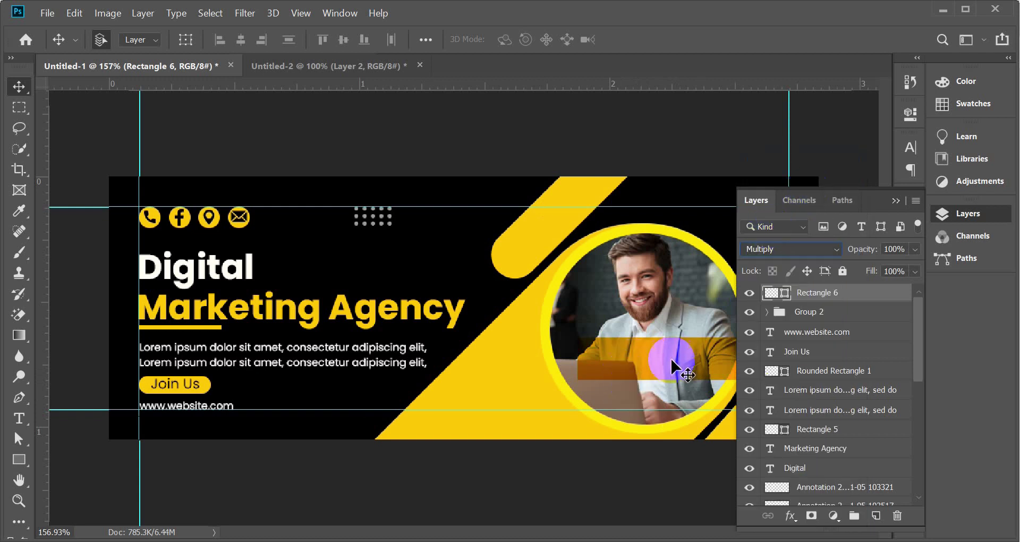
# - Recolor the Multiply rectangle blue and reposition it over the man's chest
pyautogui.doubleClick(785, 293)
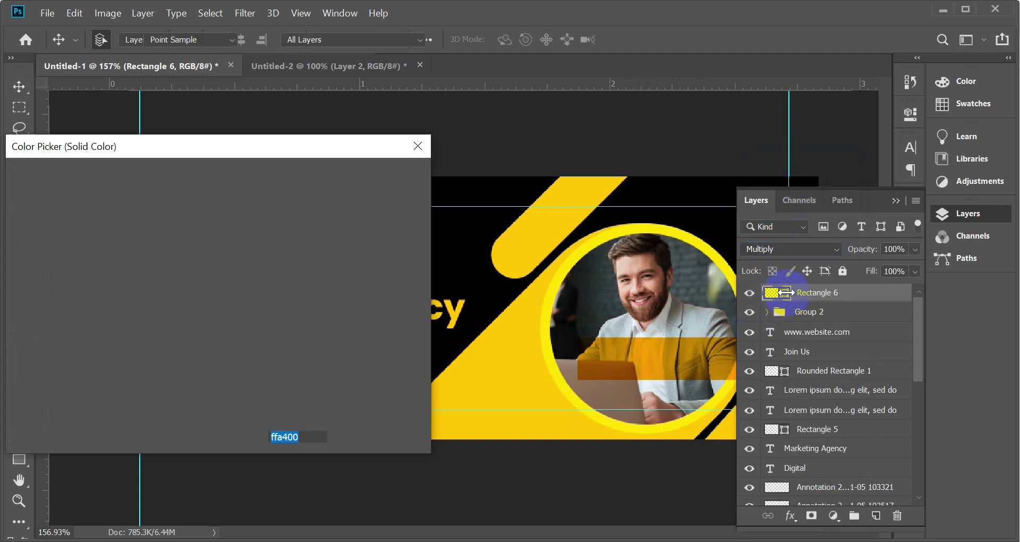
pyautogui.moveTo(185, 316)
pyautogui.mouseDown()
pyautogui.moveTo(37, 346)
pyautogui.moveTo(66, 325)
pyautogui.mouseUp()
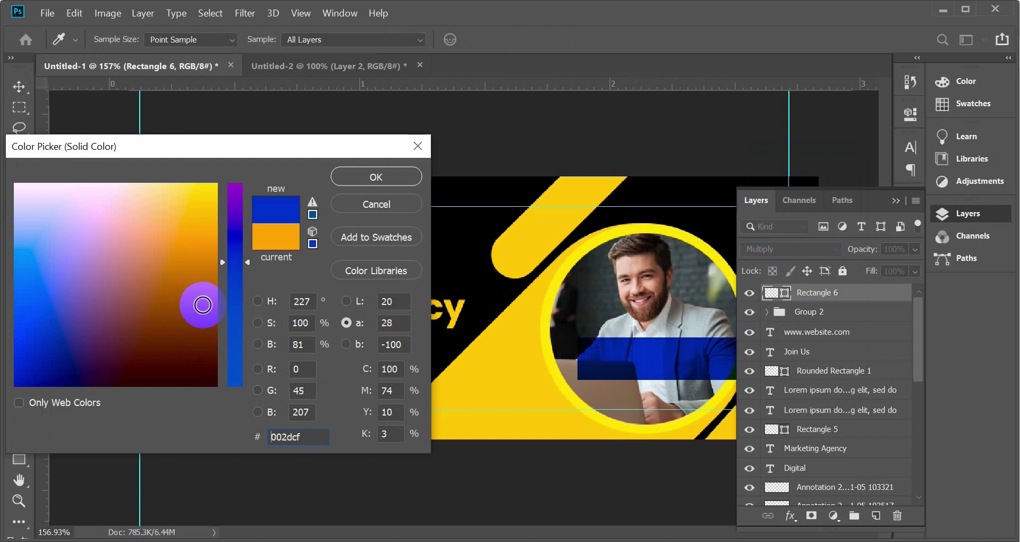
pyautogui.click(396, 175)
pyautogui.moveTo(670, 357)
pyautogui.mouseDown()
pyautogui.moveTo(664, 300)
pyautogui.moveTo(656, 352)
pyautogui.moveTo(672, 365)
pyautogui.moveTo(637, 369)
pyautogui.moveTo(665, 352)
pyautogui.mouseUp()
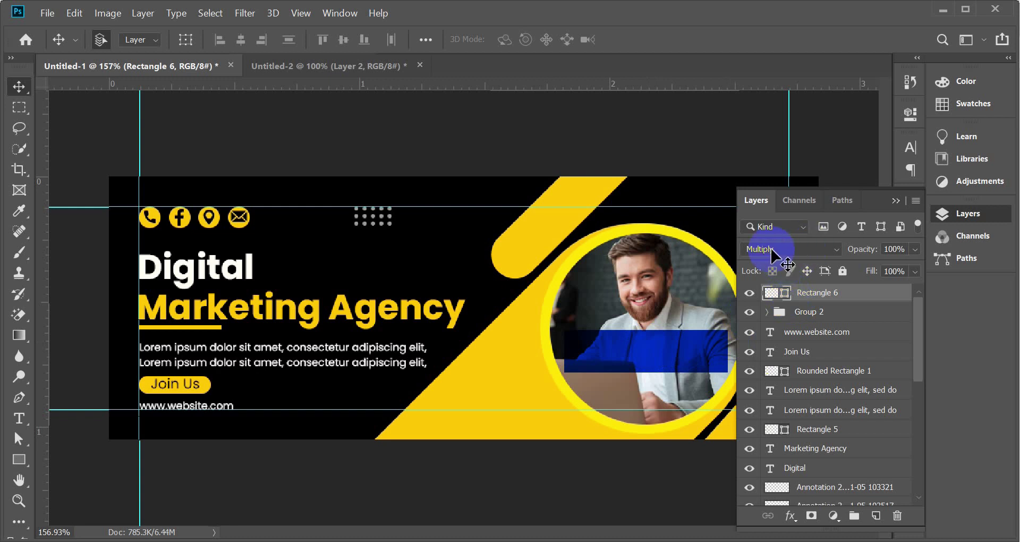
# - Switch to Chrome and examine the layout of the "Best Business Dealing" cover on Behance
pyautogui.moveTo(415, 539)
pyautogui.click(368, 501)
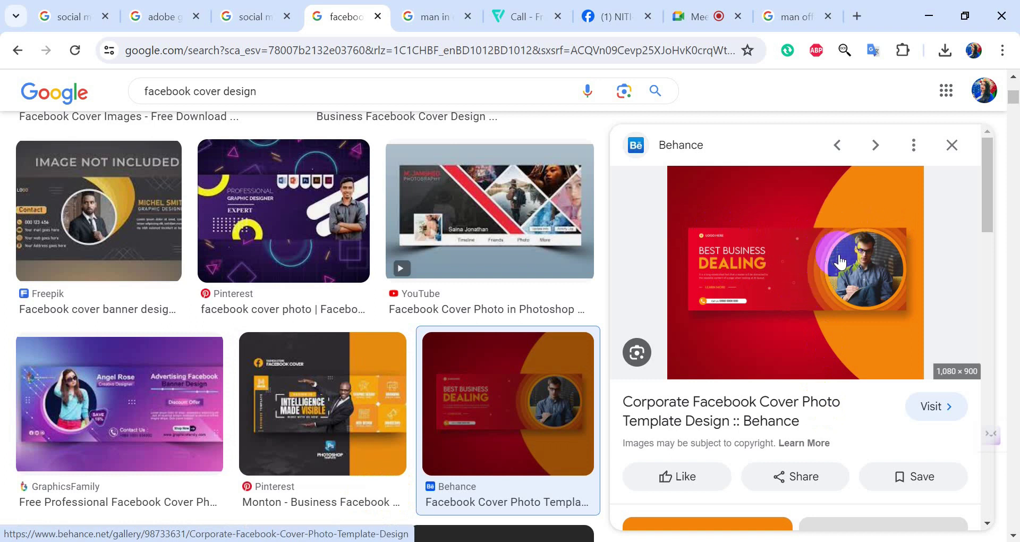
pyautogui.click(566, 535)
# - In Photoshop's Untitled-2, hide the office photo layer and the green and orange shape layers, leaving only the white background
pyautogui.click(348, 66)
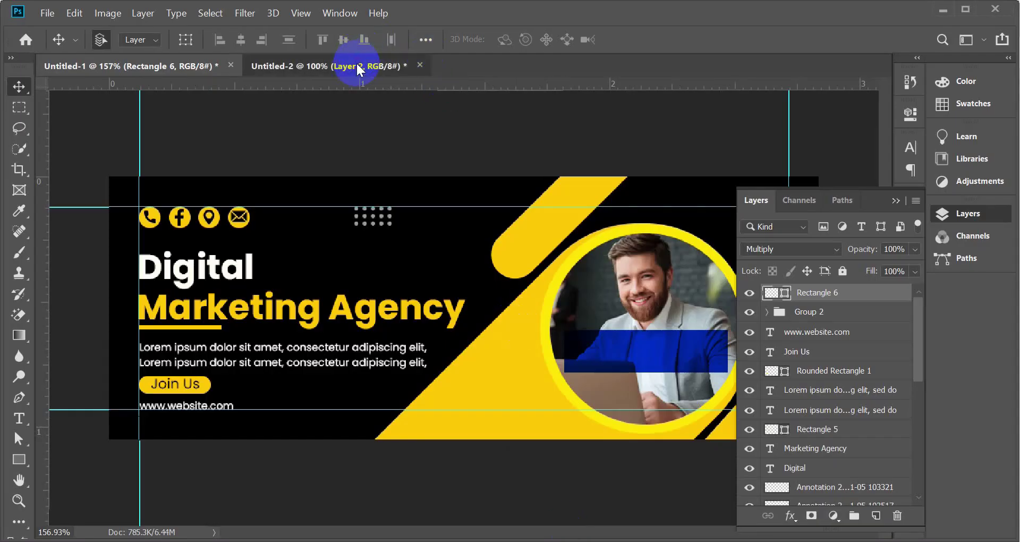
pyautogui.click(750, 313)
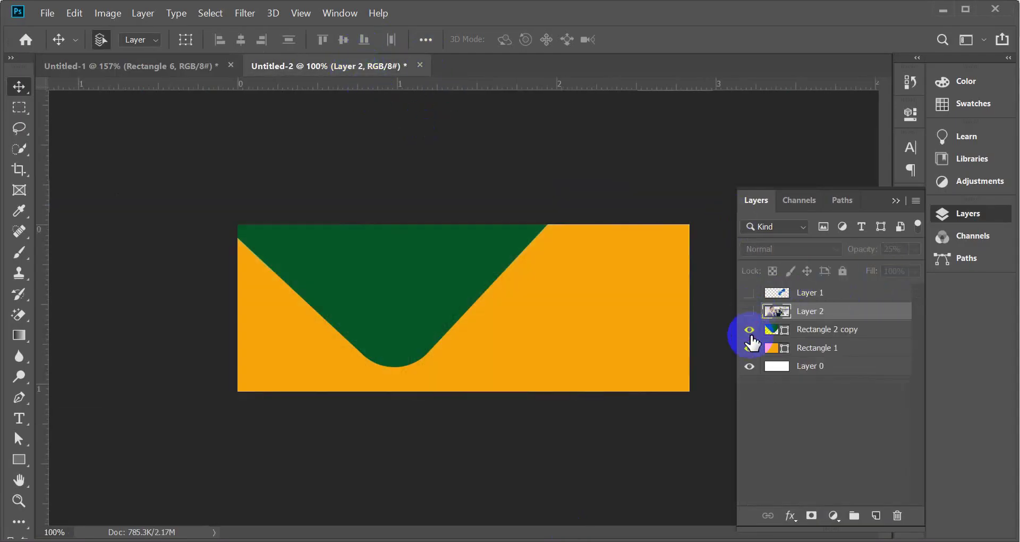
pyautogui.click(749, 349)
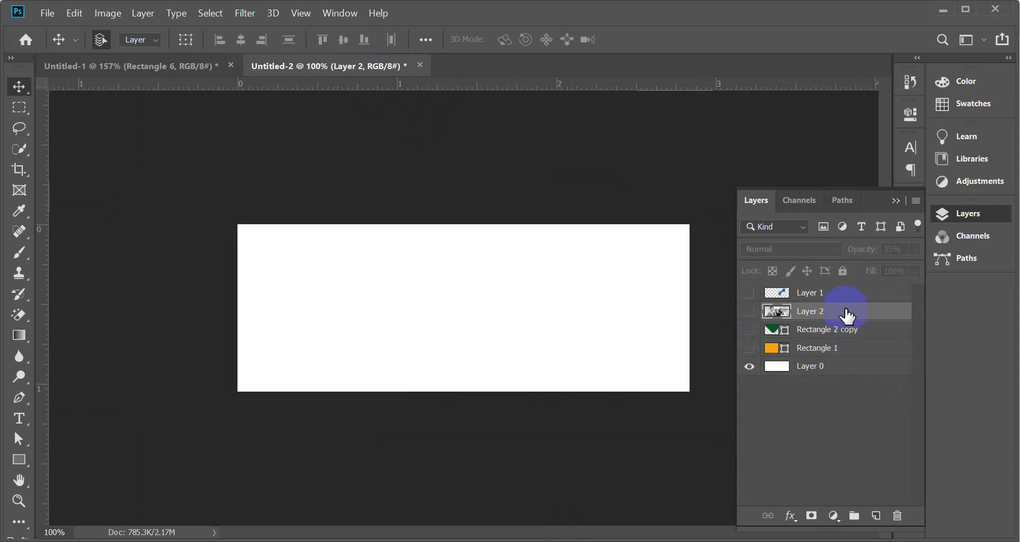
pyautogui.click(855, 294)
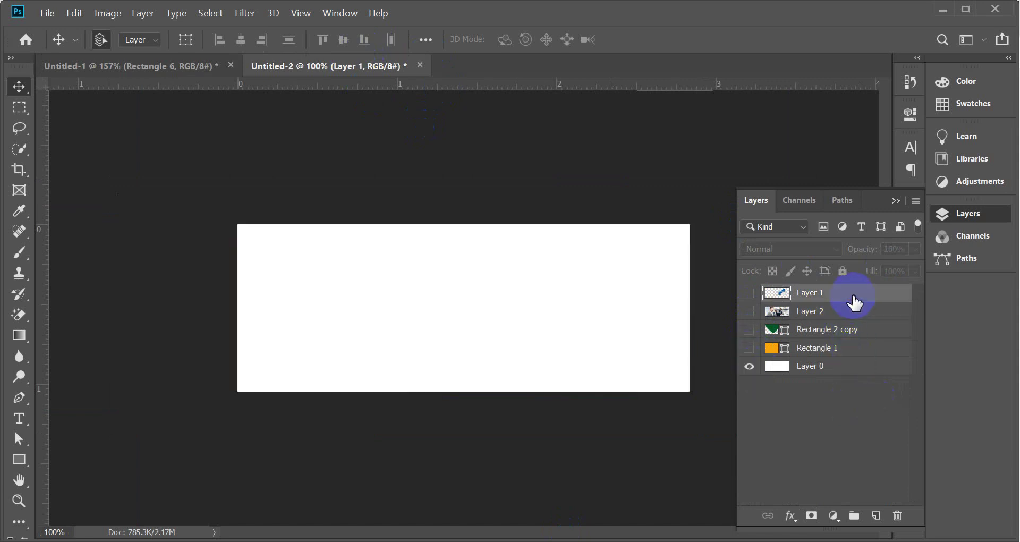
# - Add a new layer above the others and draw a 332 × 332 px circle on the banner with the Ellipse tool
pyautogui.click(877, 516)
pyautogui.click(25, 459)
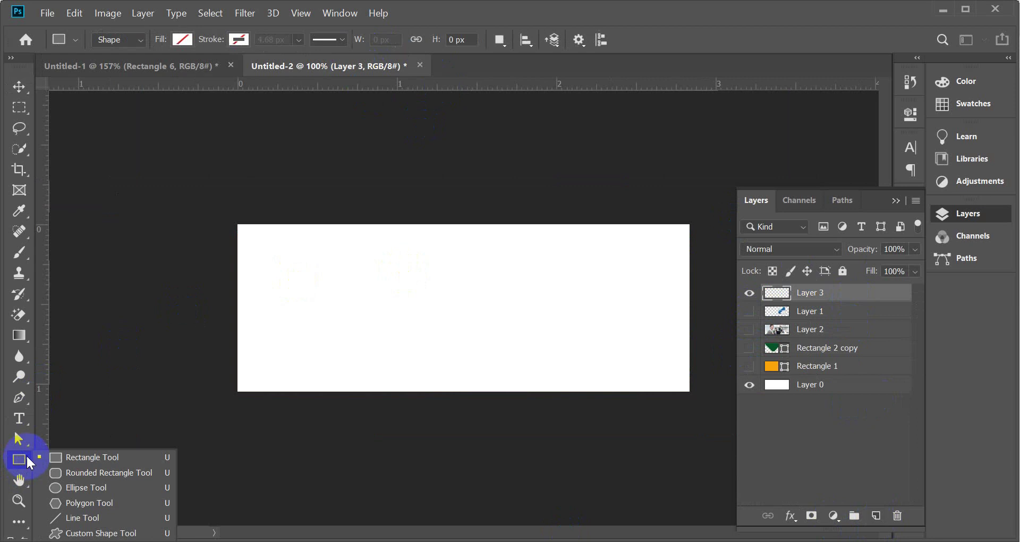
pyautogui.click(84, 484)
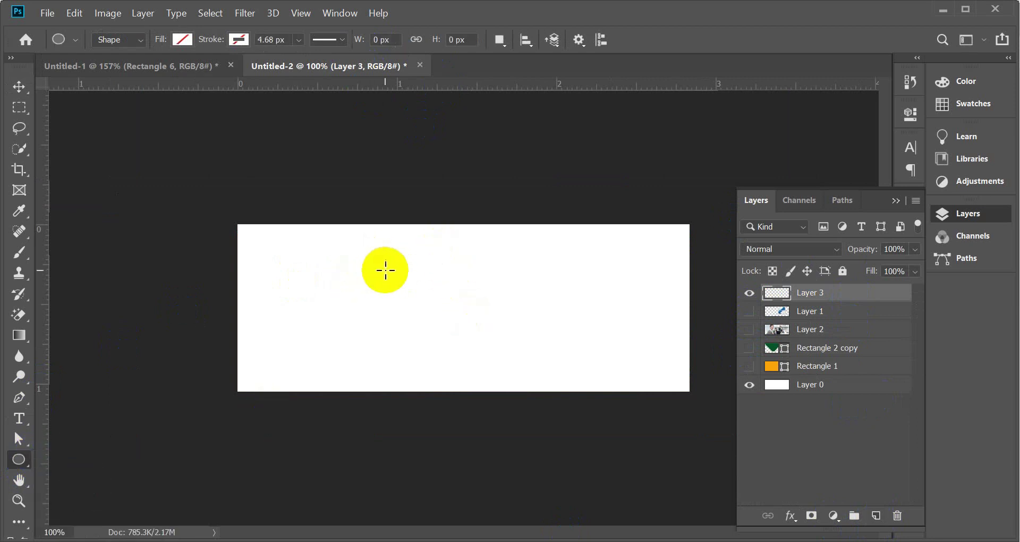
pyautogui.moveTo(387, 253); pyautogui.dragTo(598, 431)
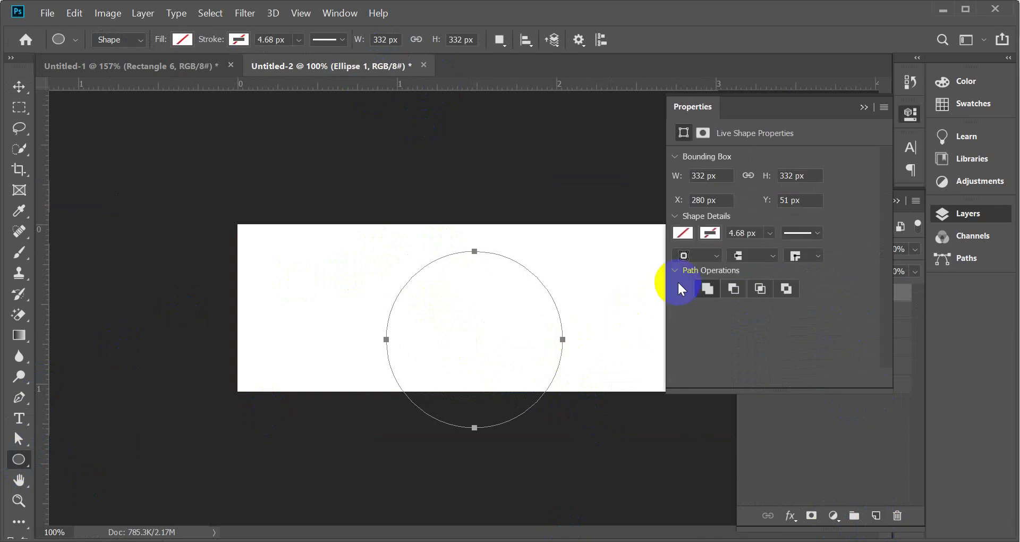
# - Fill the circle with yellow and return to the Move tool
pyautogui.click(691, 234)
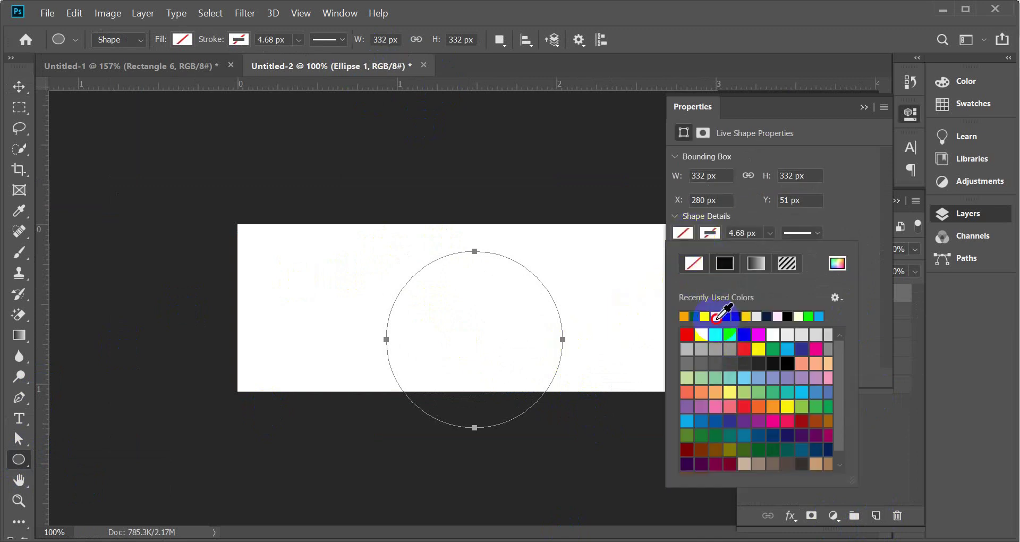
pyautogui.click(702, 334)
pyautogui.click(854, 118)
pyautogui.click(19, 86)
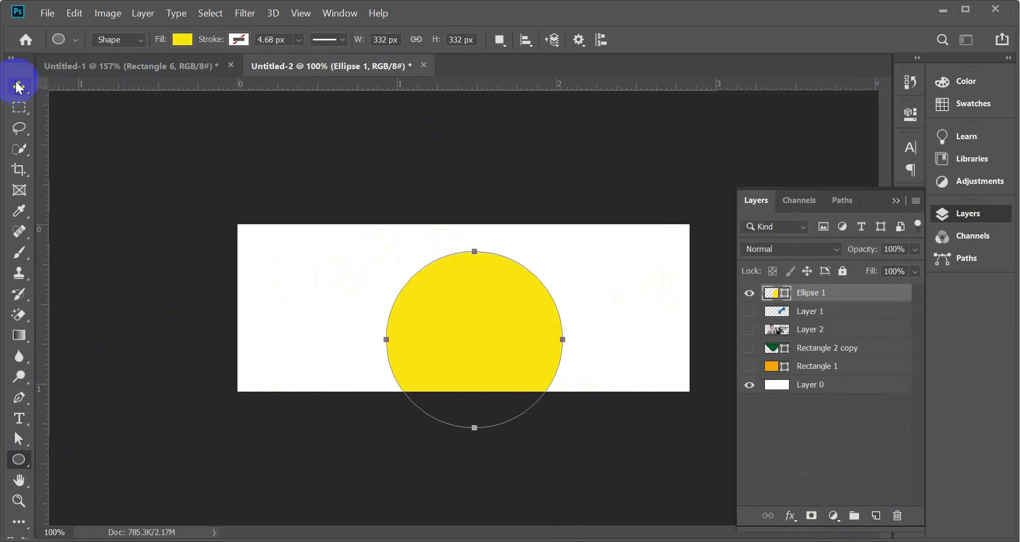
# - Move the yellow circle to the banner's right end and enlarge it beyond the banner's height
pyautogui.moveTo(499, 323); pyautogui.dragTo(618, 285)
pyautogui.hotkey('ctrl', 't')
pyautogui.moveTo(683, 391); pyautogui.dragTo(708, 437)
pyautogui.moveTo(645, 357); pyautogui.dragTo(659, 361)
pyautogui.click(711, 47)
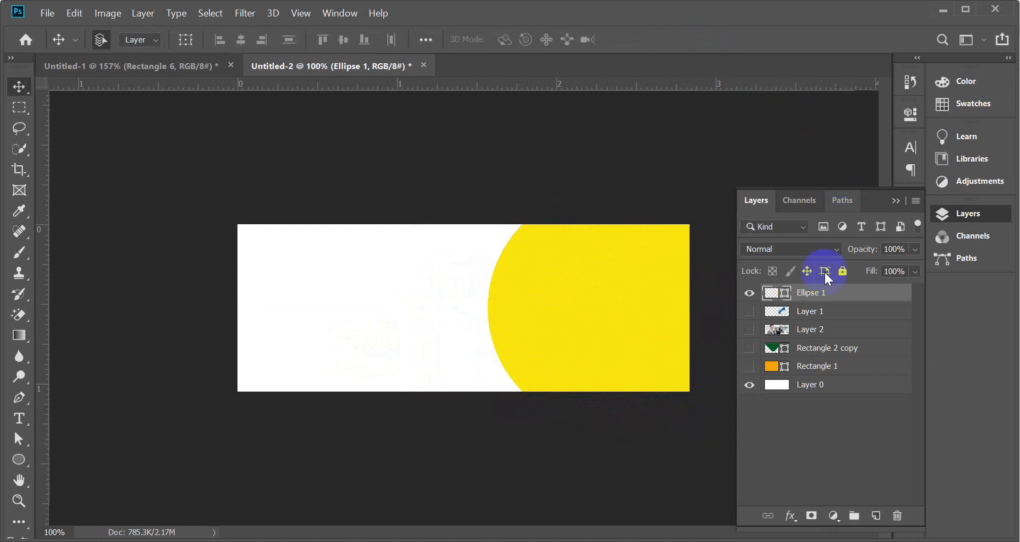
# - Duplicate the yellow circle and scale the copy down slightly about its center
pyautogui.hotkey('ctrl', 'j')
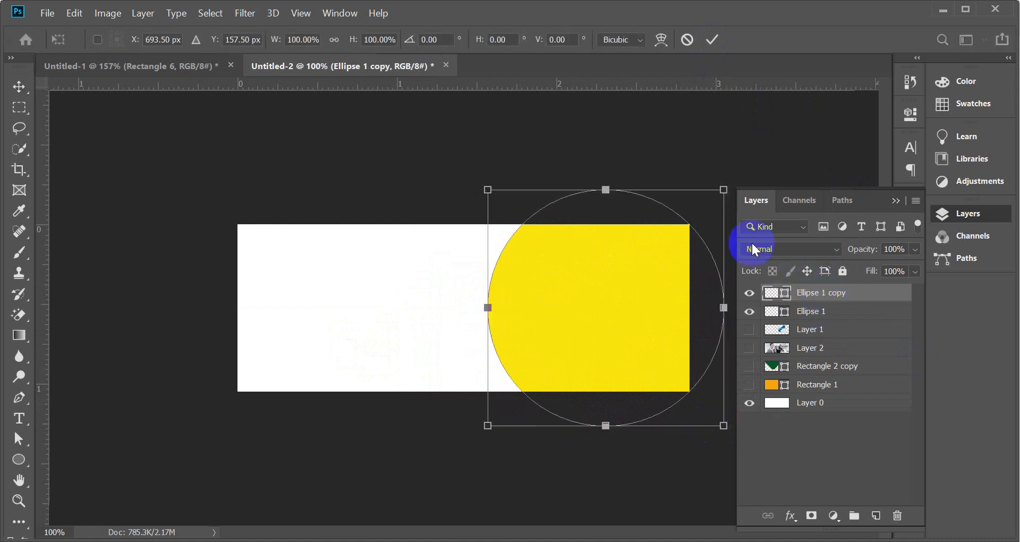
pyautogui.moveTo(488, 189); pyautogui.dragTo(498, 200)
pyautogui.click(712, 40)
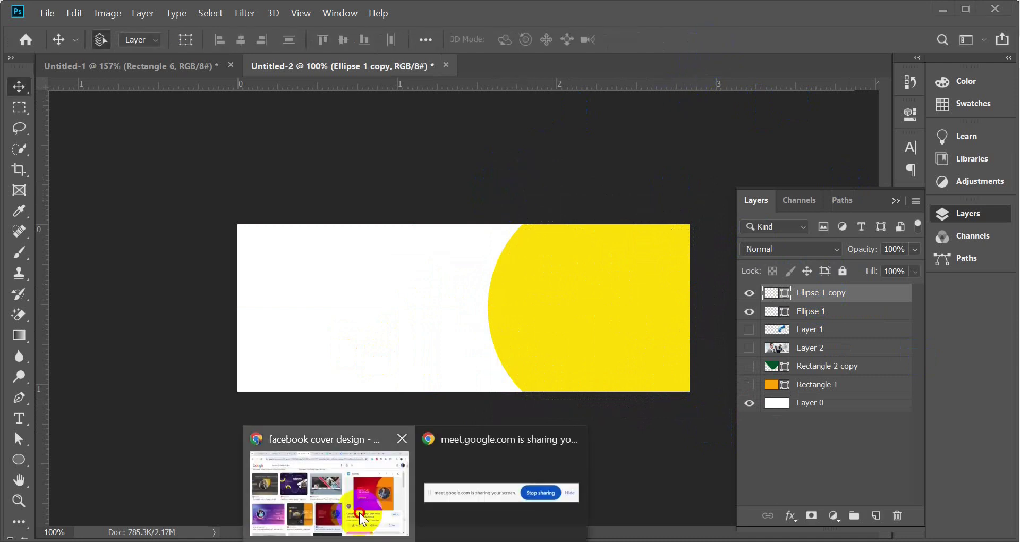
# - Check the Behance reference cover in Chrome, return to Photoshop and recolor the larger back circle orange (f35000)
pyautogui.click(354, 513)
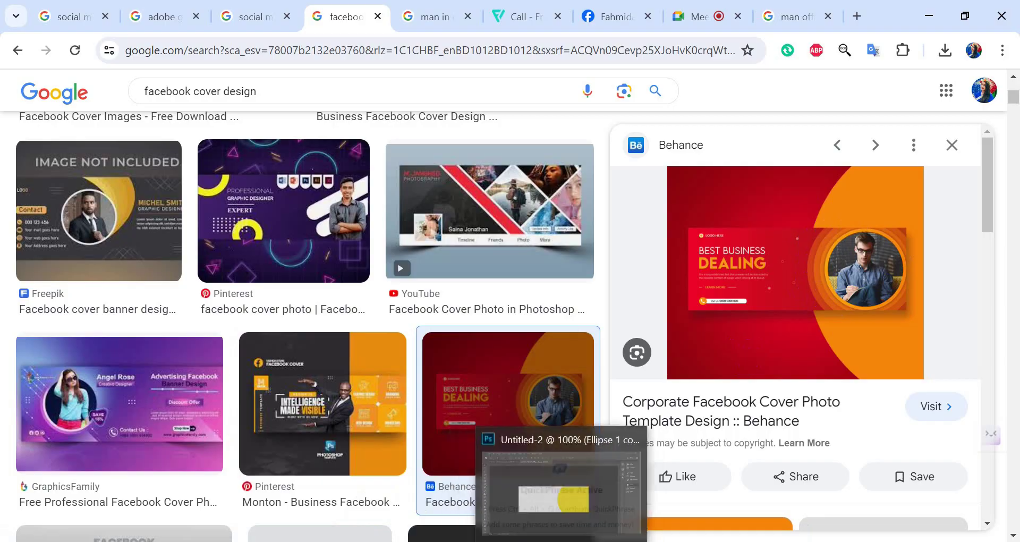
pyautogui.click(568, 457)
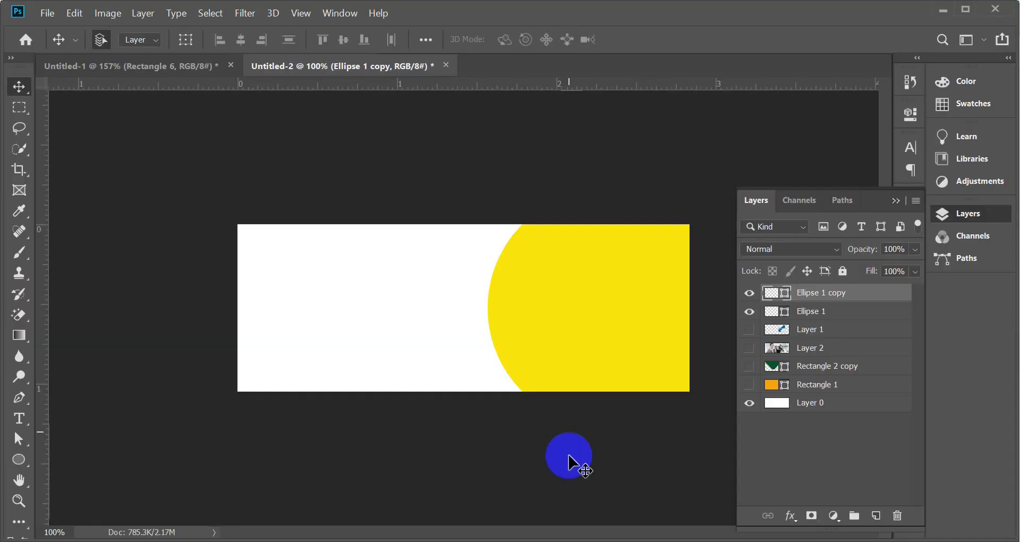
pyautogui.click(785, 315)
pyautogui.doubleClick(785, 311)
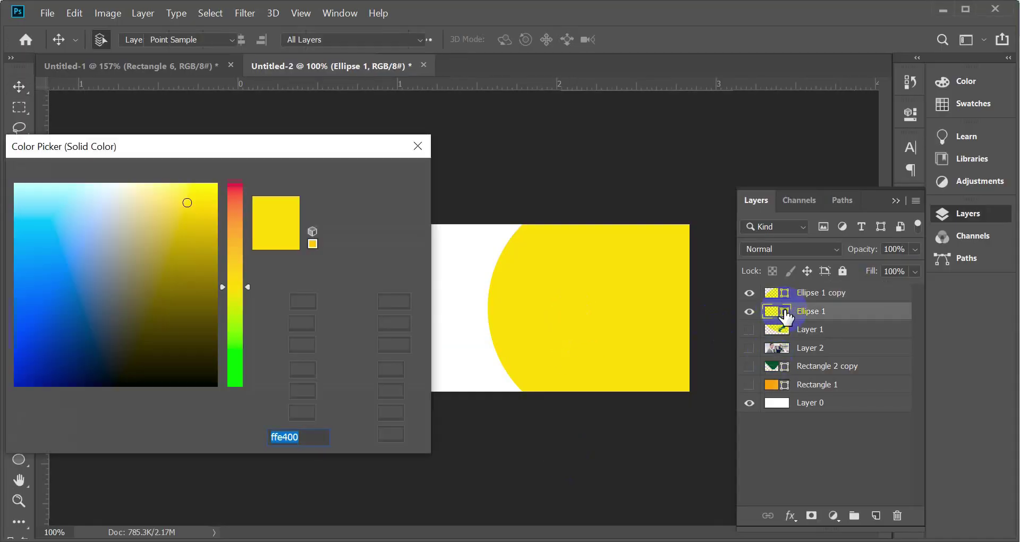
pyautogui.click(236, 234)
pyautogui.click(212, 270)
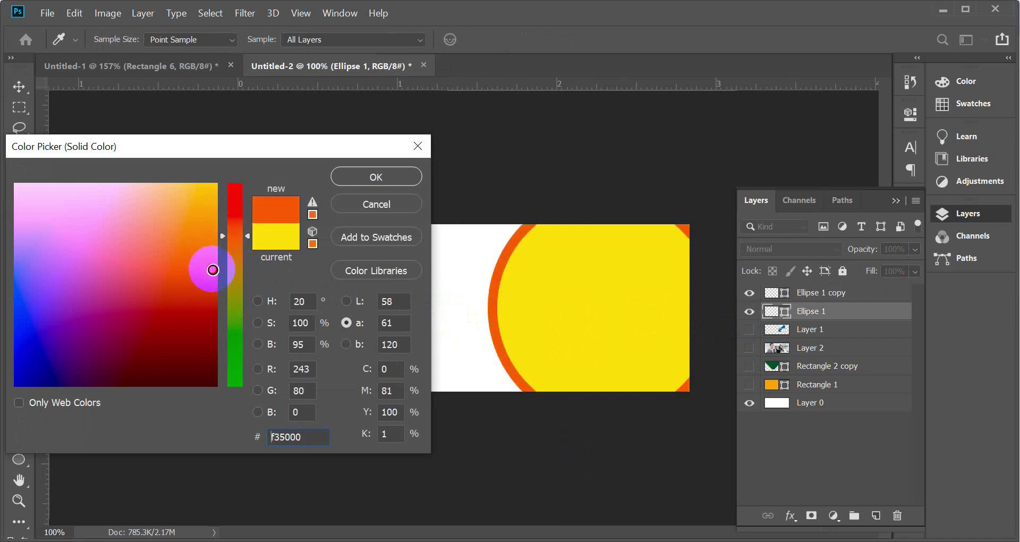
pyautogui.click(382, 177)
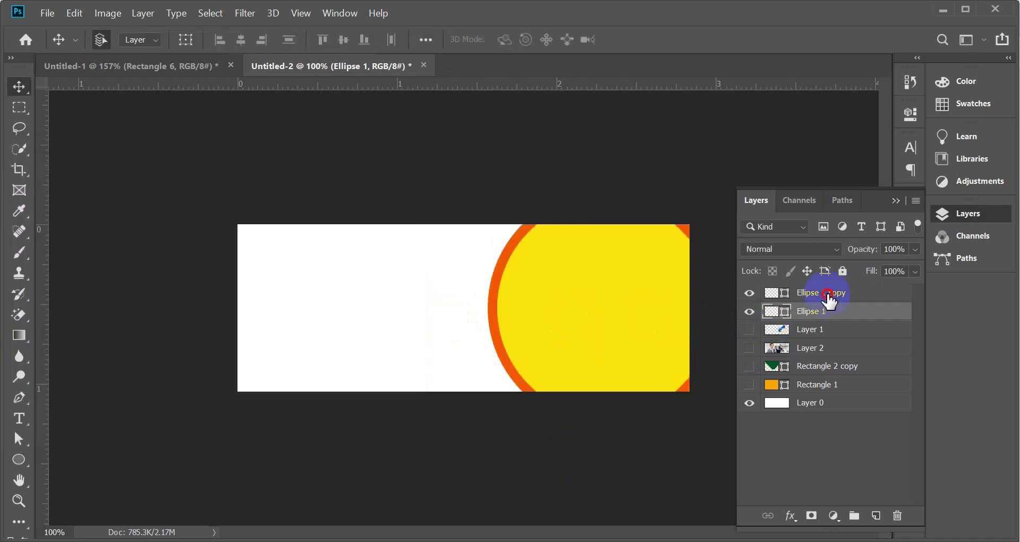
# - Recolor the smaller front circle from the Ellipse 1 copy layer to orange (ff6c00)
pyautogui.click(785, 296)
pyautogui.doubleClick(784, 295)
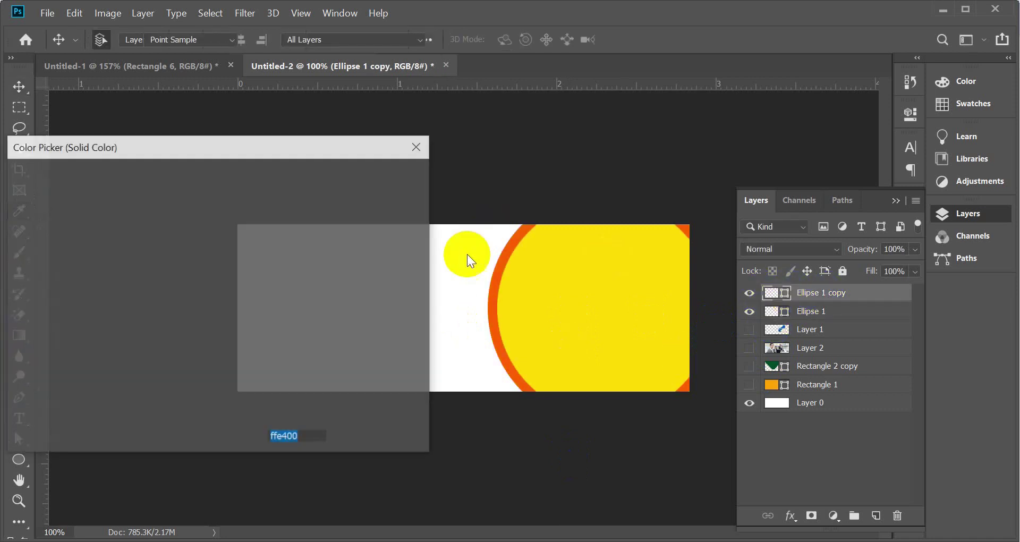
pyautogui.click(514, 240)
pyautogui.moveTo(514, 240); pyautogui.dragTo(203, 242)
pyautogui.click(375, 177)
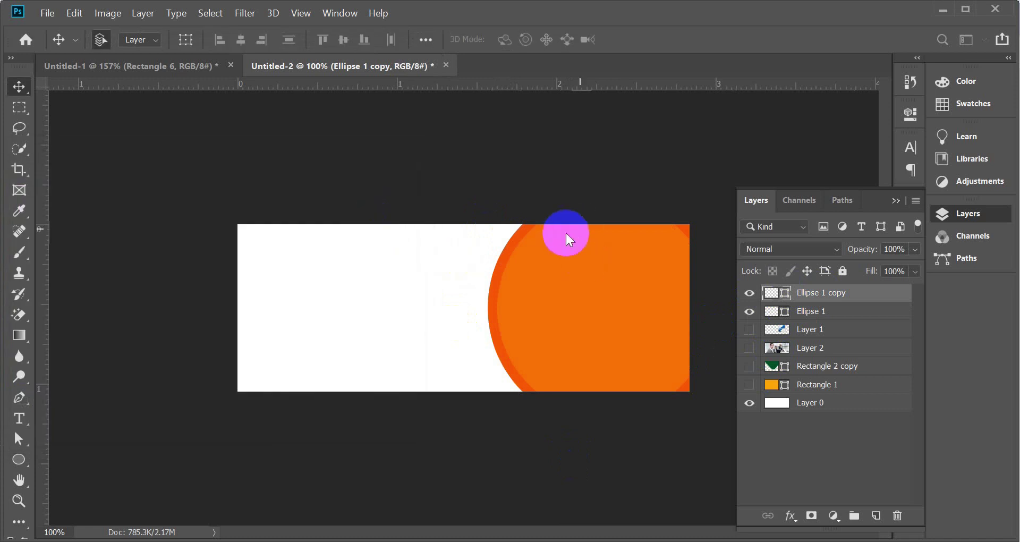
# - Add an empty layer on top, duplicate the Ellipse 1 copy circle and scale the duplicate to about 88% about its center
pyautogui.click(880, 515)
pyautogui.click(811, 311)
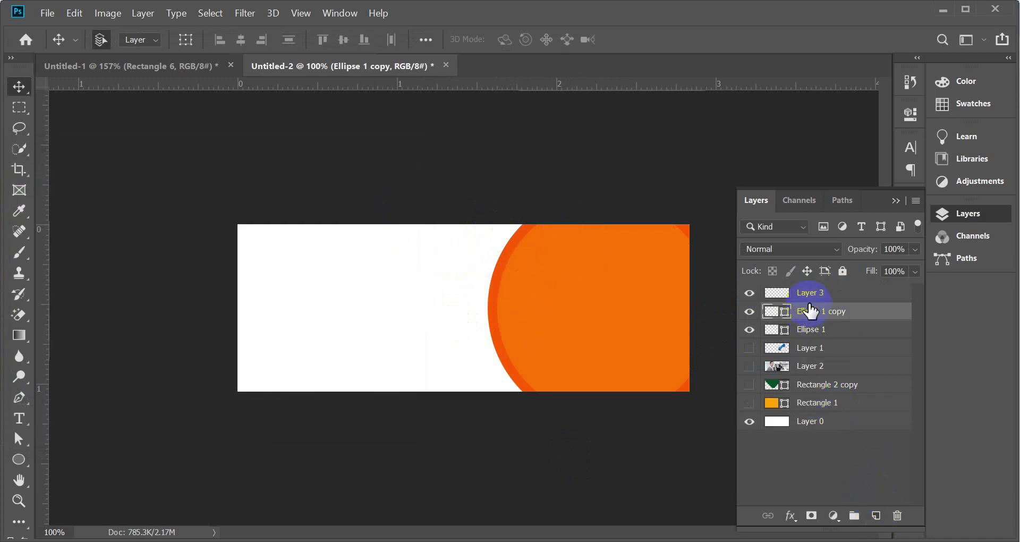
pyautogui.hotkey('ctrl', 'j')
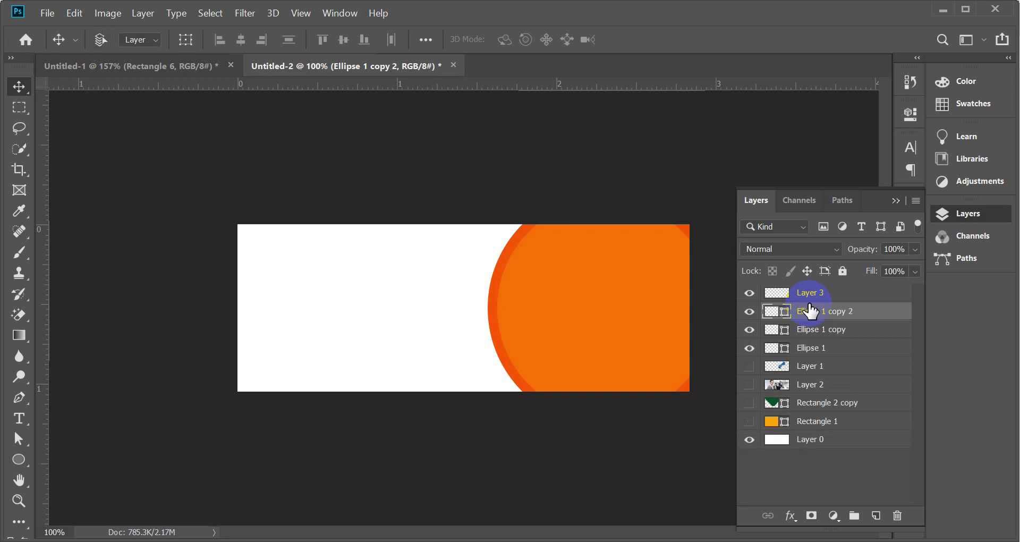
pyautogui.hotkey('ctrl', 't')
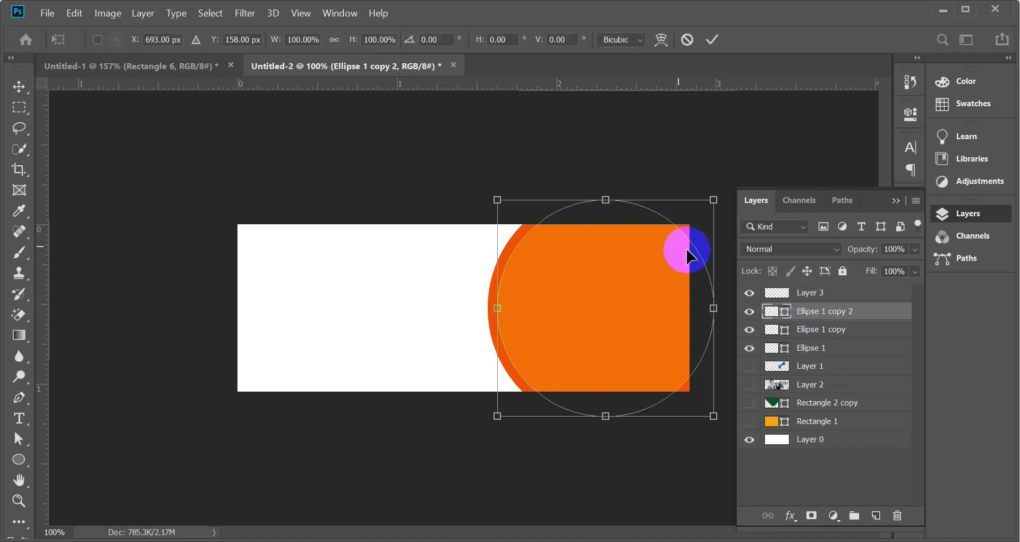
pyautogui.moveTo(497, 200); pyautogui.dragTo(508, 211)
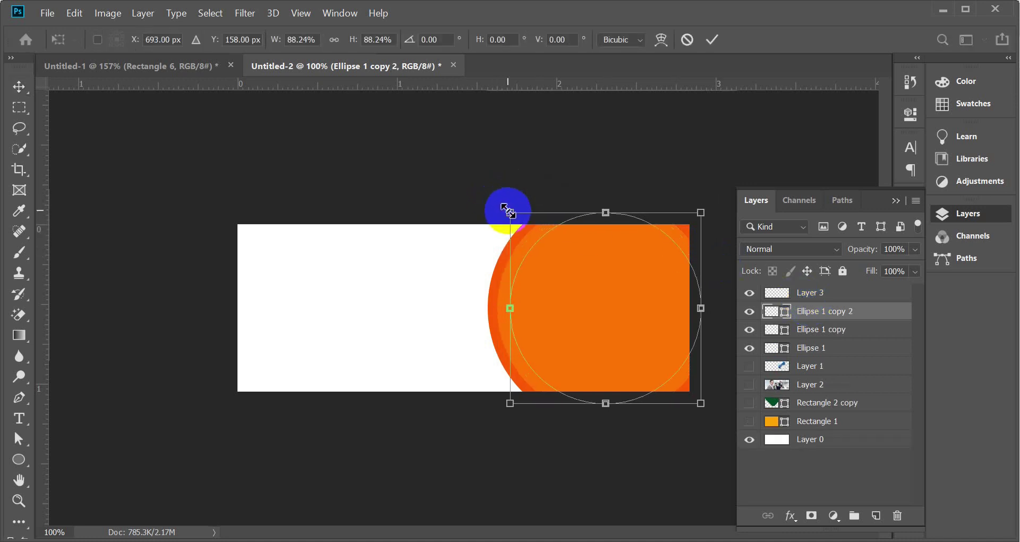
pyautogui.click(712, 39)
# - Recolor the innermost circle lighter orange (ff8600) and duplicate it, opening the duplicate for Free Transform
pyautogui.click(786, 312)
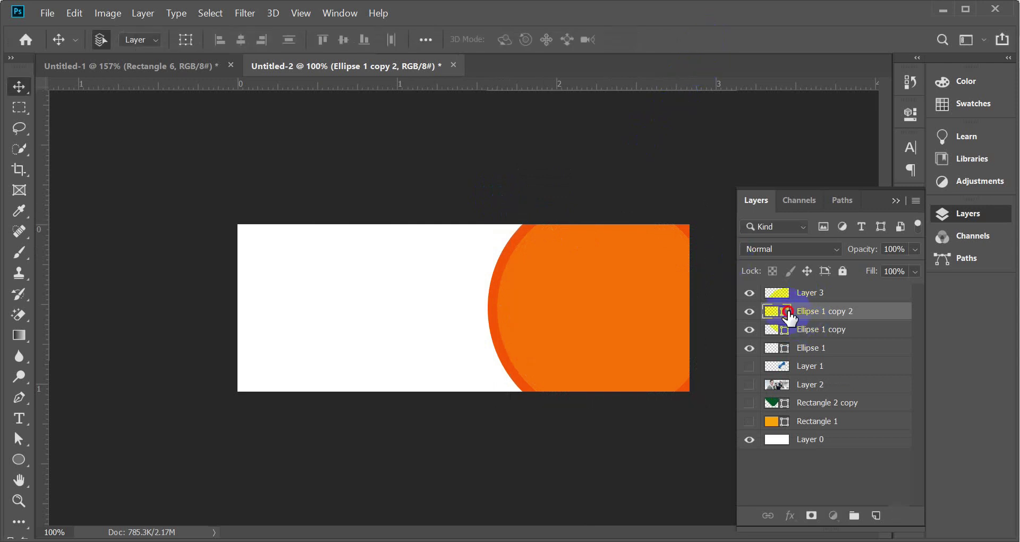
pyautogui.doubleClick(788, 312)
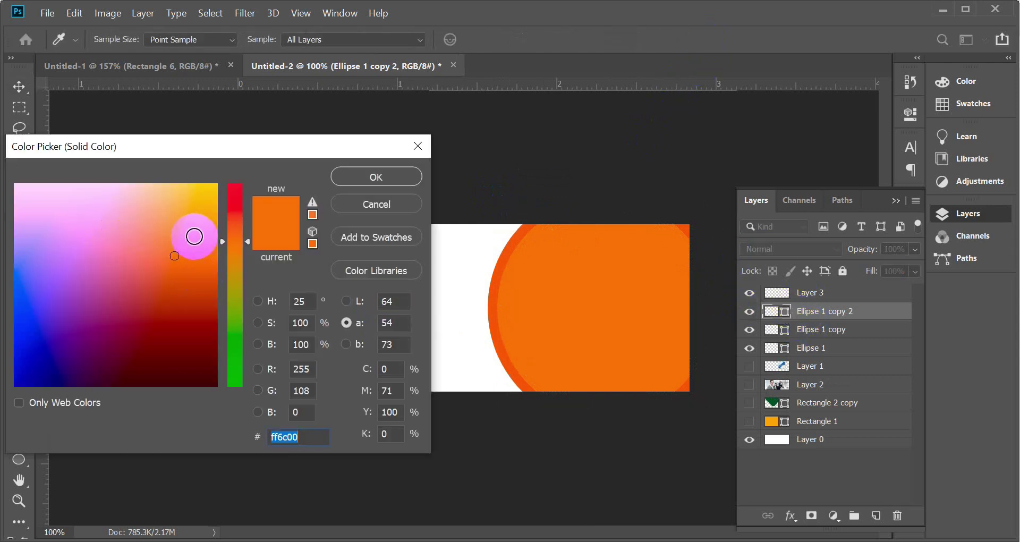
pyautogui.click(185, 237)
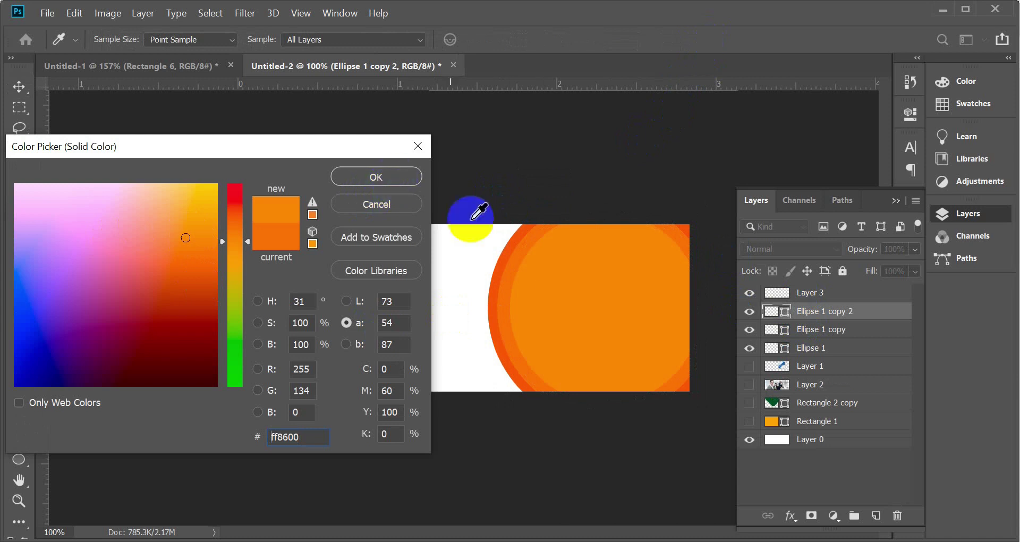
pyautogui.click(377, 175)
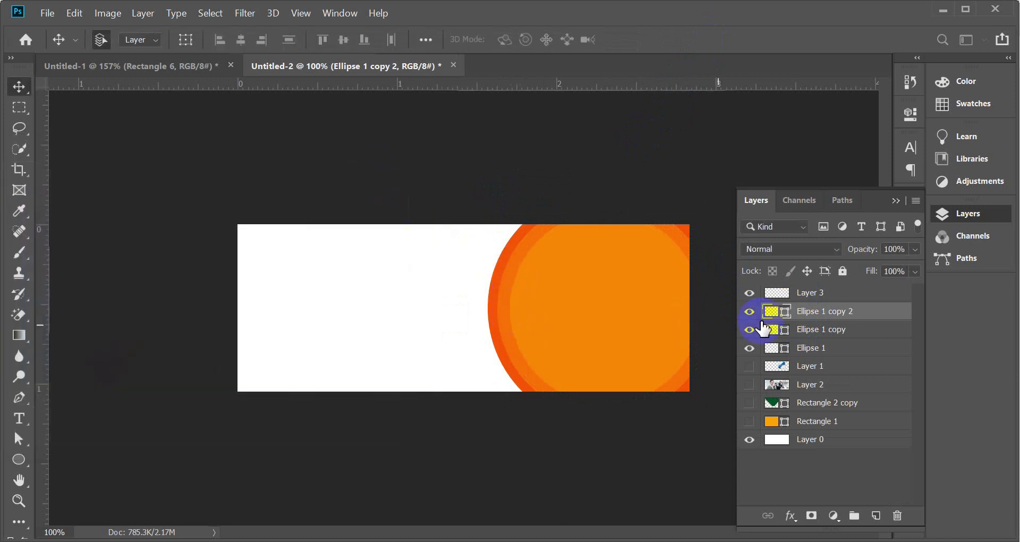
pyautogui.hotkey('ctrl', 'j')
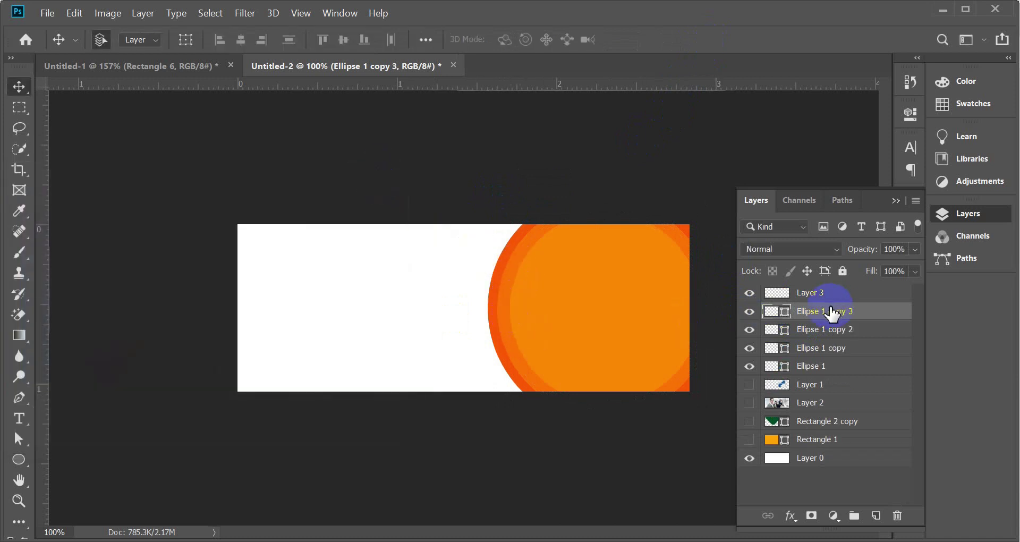
pyautogui.hotkey('ctrl', 't')
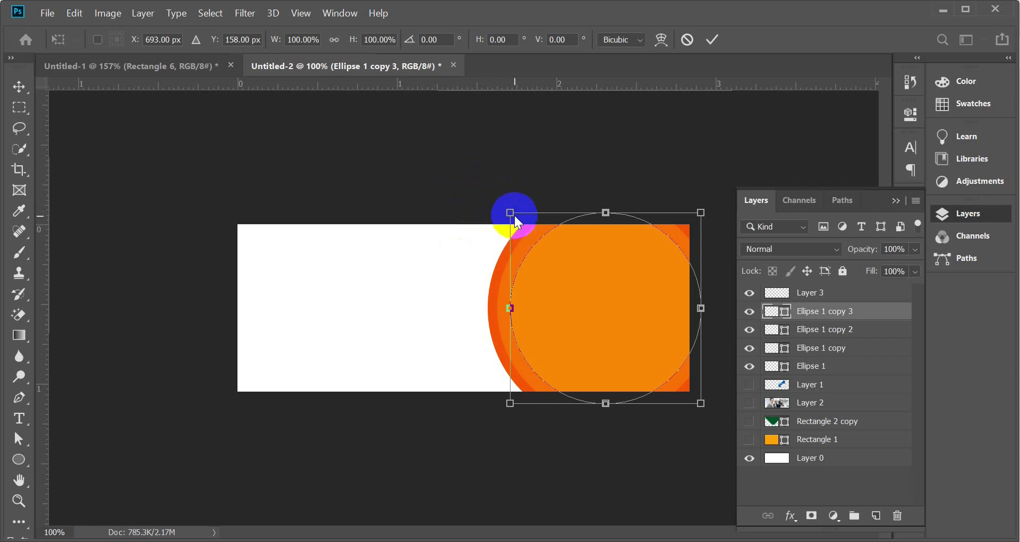
pyautogui.moveTo(511, 214); pyautogui.dragTo(565, 278)
pyautogui.hotkey('ctrl', 'z')
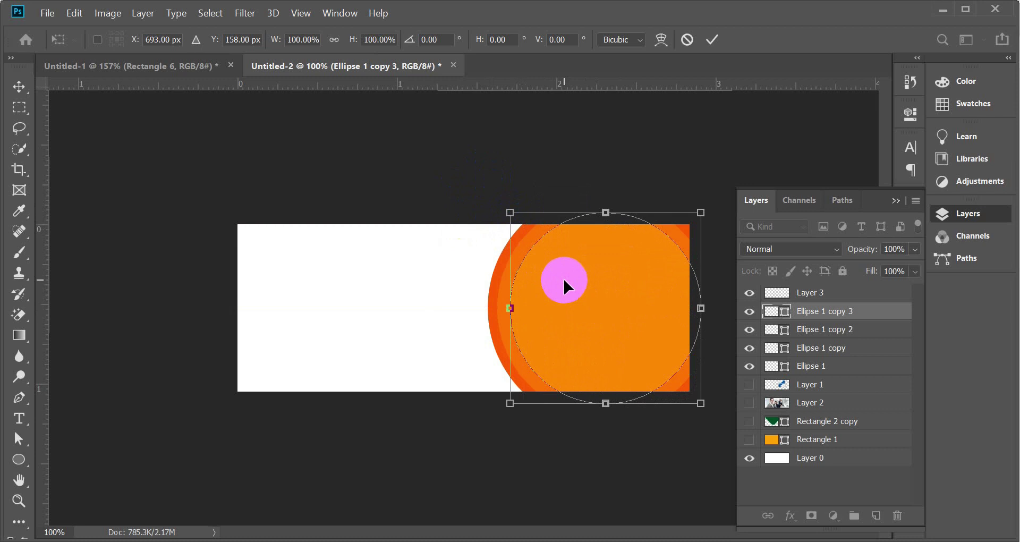
pyautogui.click(510, 213)
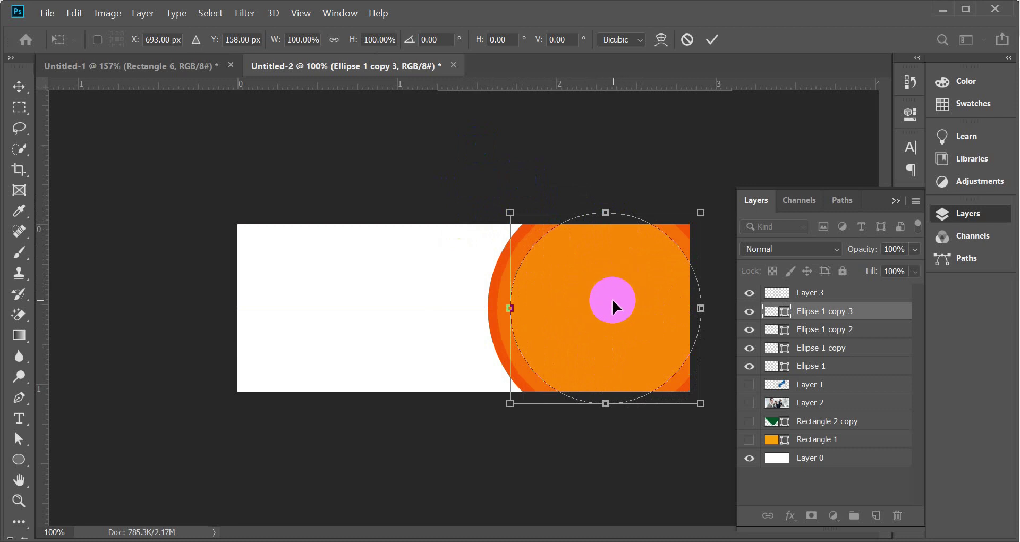
pyautogui.click(509, 208)
pyautogui.moveTo(509, 209); pyautogui.dragTo(565, 266)
pyautogui.hotkey('ctrl', 'z')
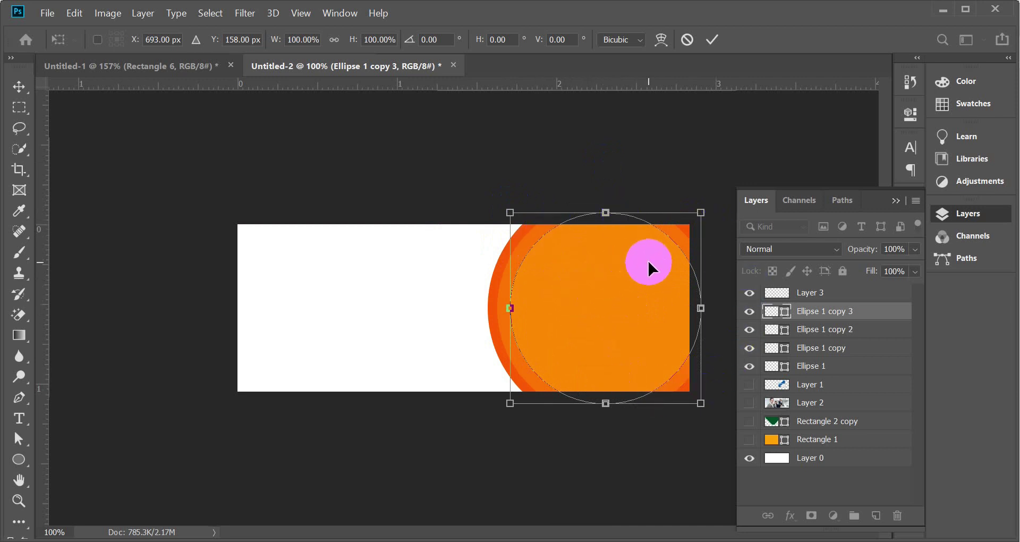
# - Scale the newest circle copy to about 86% about its center and recolor it a lighter yellow-orange
pyautogui.moveTo(509, 212); pyautogui.dragTo(524, 230)
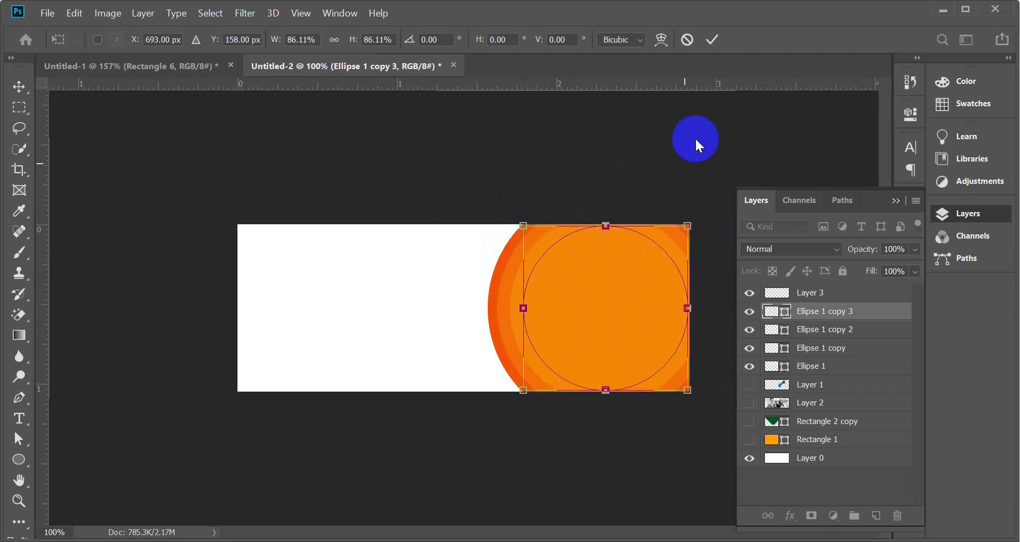
pyautogui.click(710, 43)
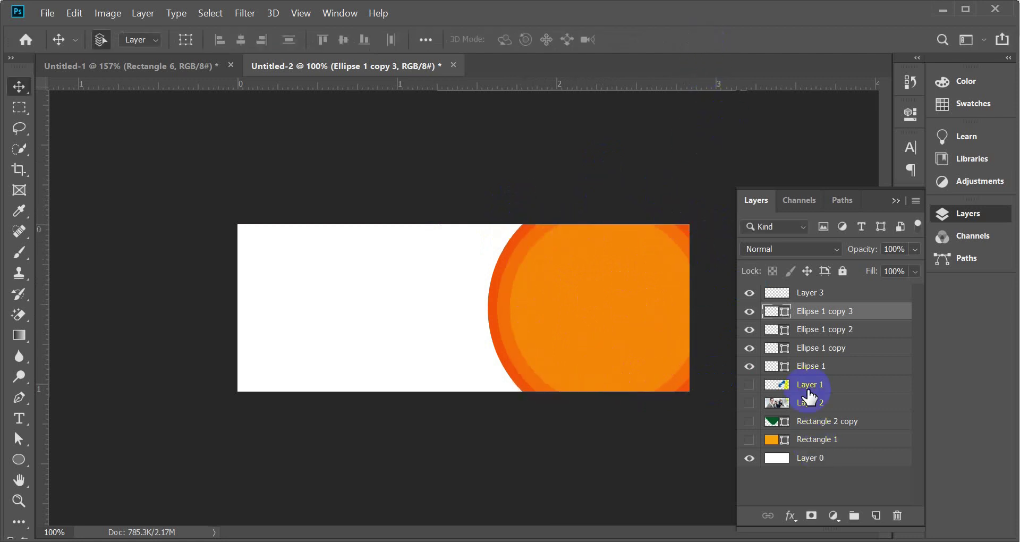
pyautogui.doubleClick(784, 313)
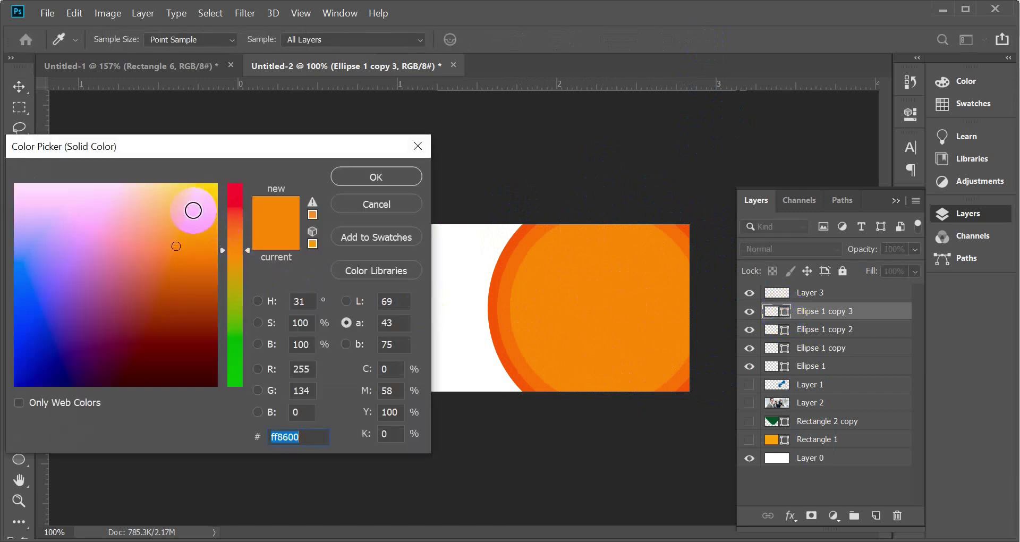
pyautogui.moveTo(185, 226); pyautogui.dragTo(226, 212)
pyautogui.click(399, 171)
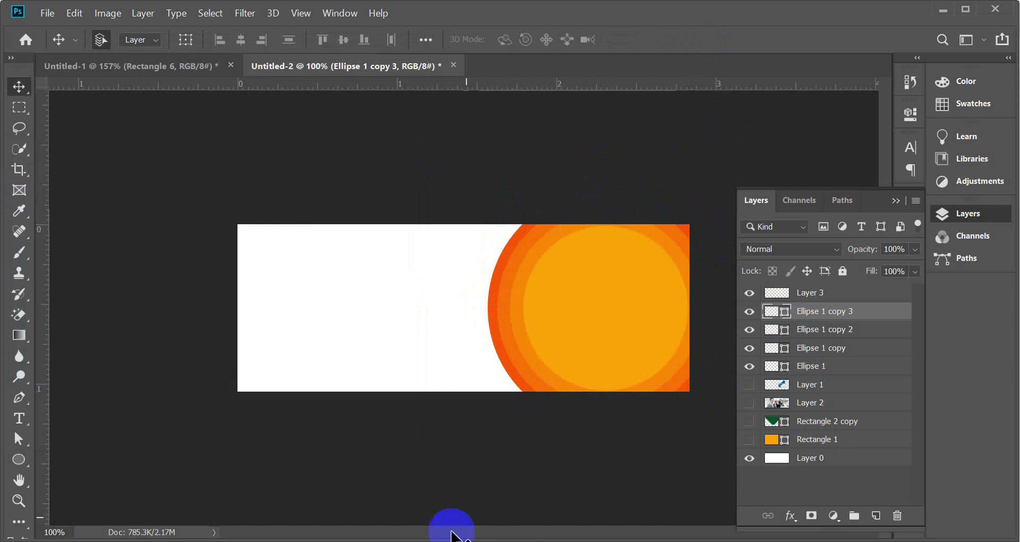
# - Compare the rings with the Behance Facebook cover reference in Chrome and return to Photoshop
pyautogui.click(499, 293)
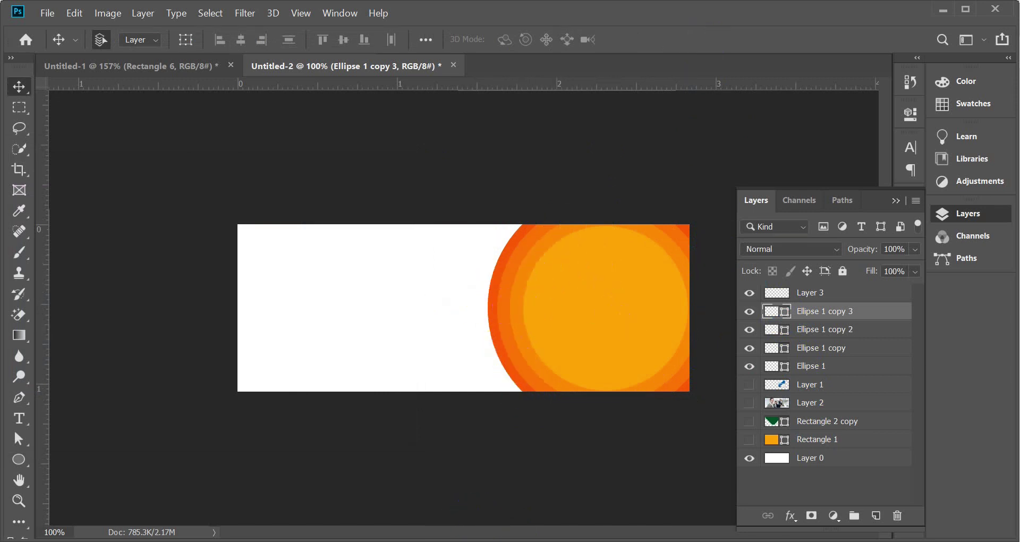
pyautogui.moveTo(416, 541)
pyautogui.click(385, 499)
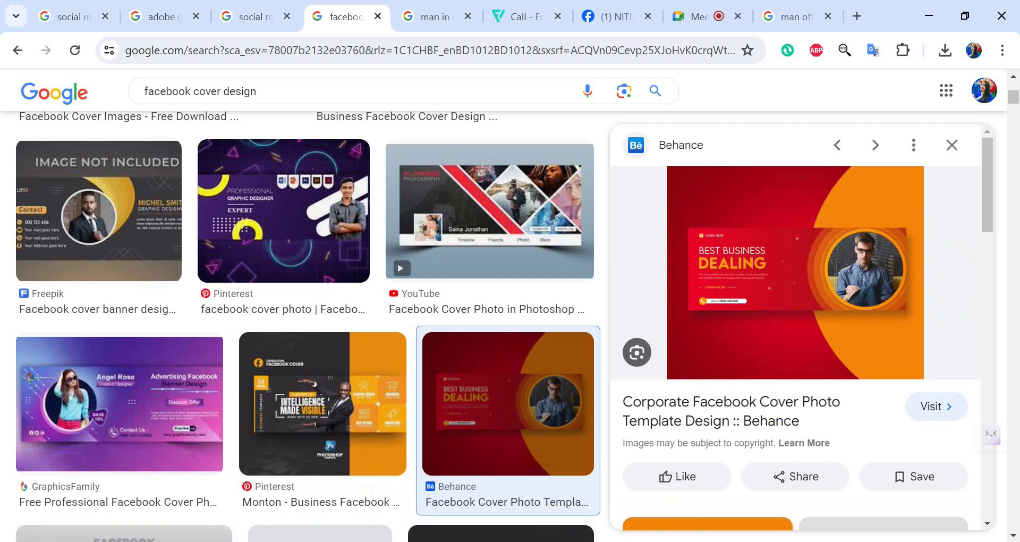
pyautogui.hotkey('alt', 'Tab')
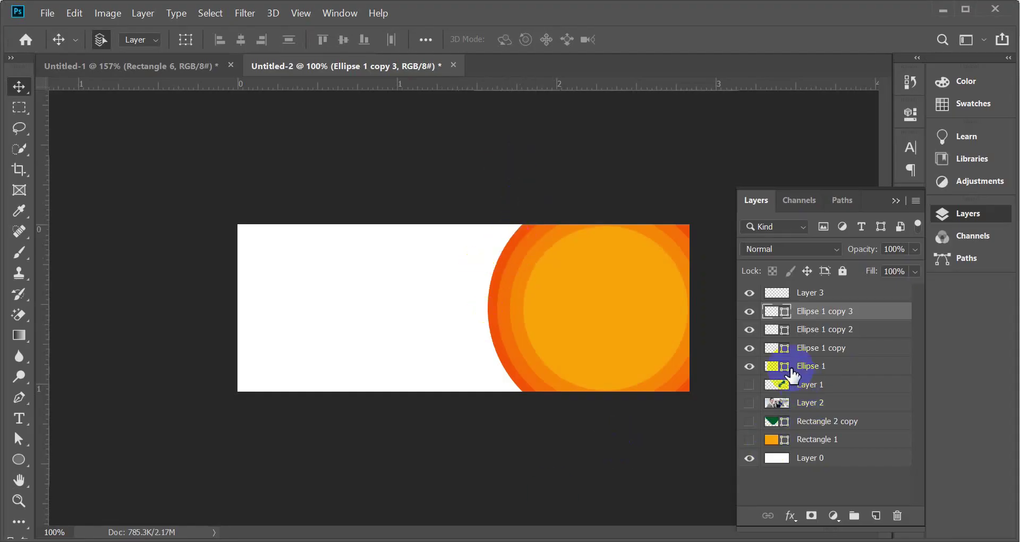
# - Check which circle is Ellipse 1 by toggling its visibility and enable a Drop Shadow in its layer style
pyautogui.click(765, 366)
pyautogui.click(749, 367)
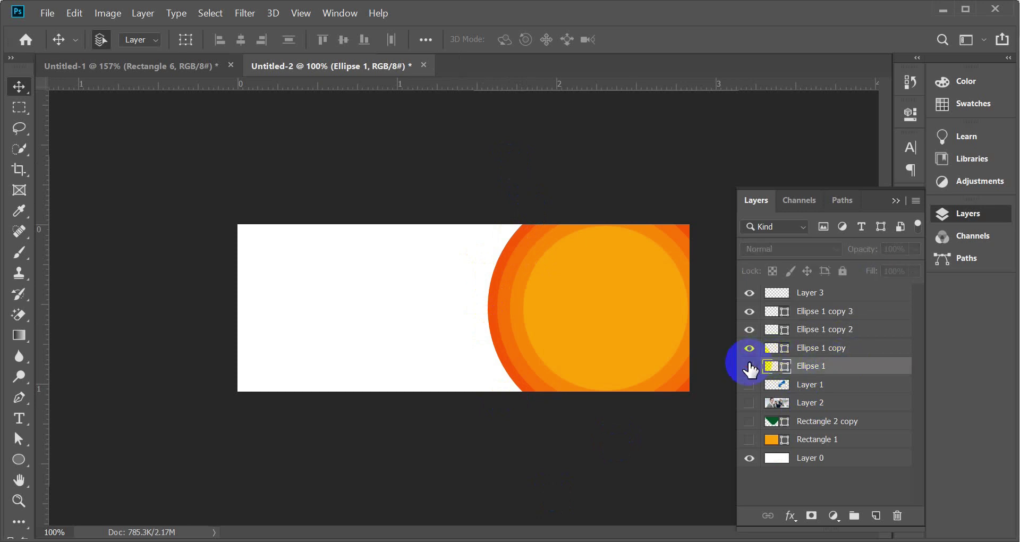
pyautogui.click(750, 366)
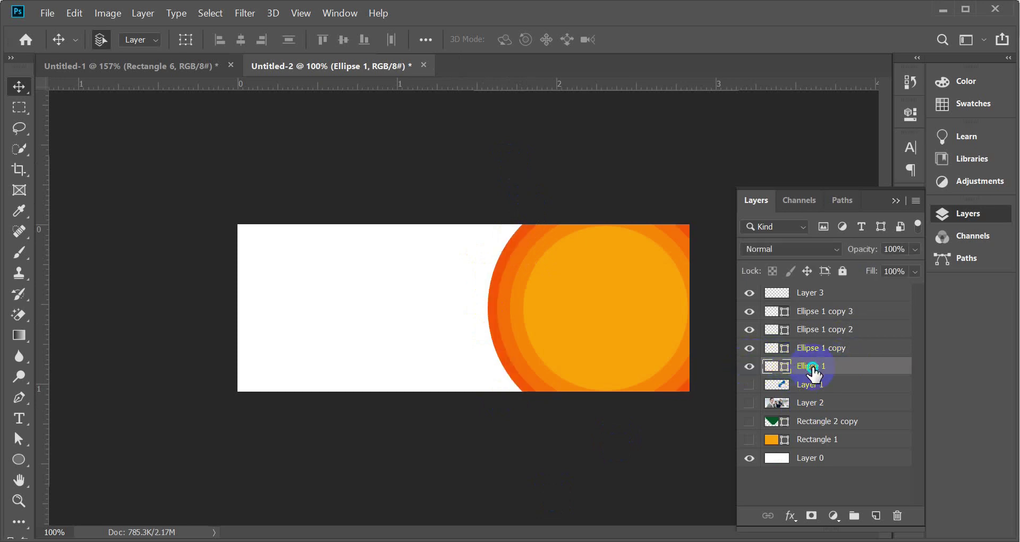
pyautogui.rightClick(812, 367)
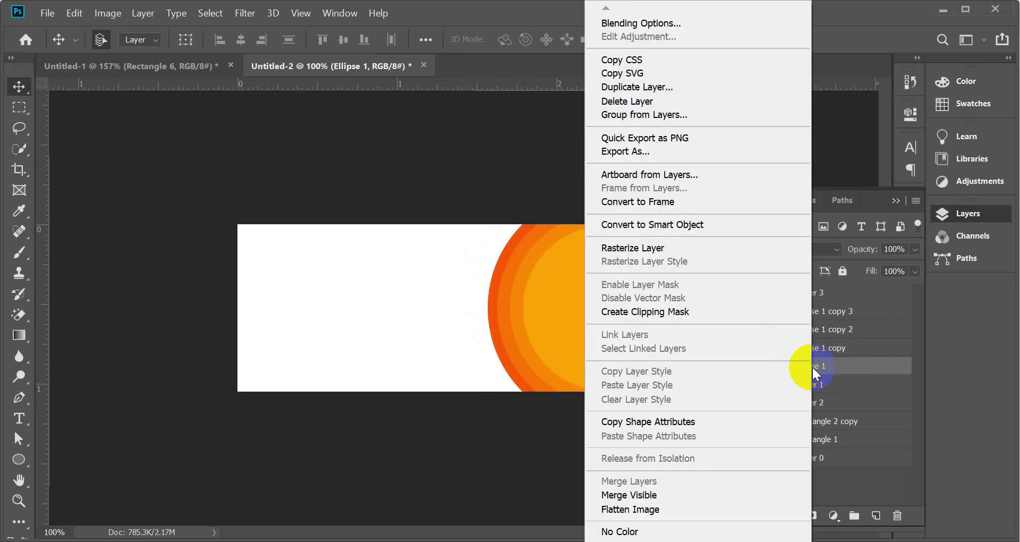
pyautogui.click(641, 22)
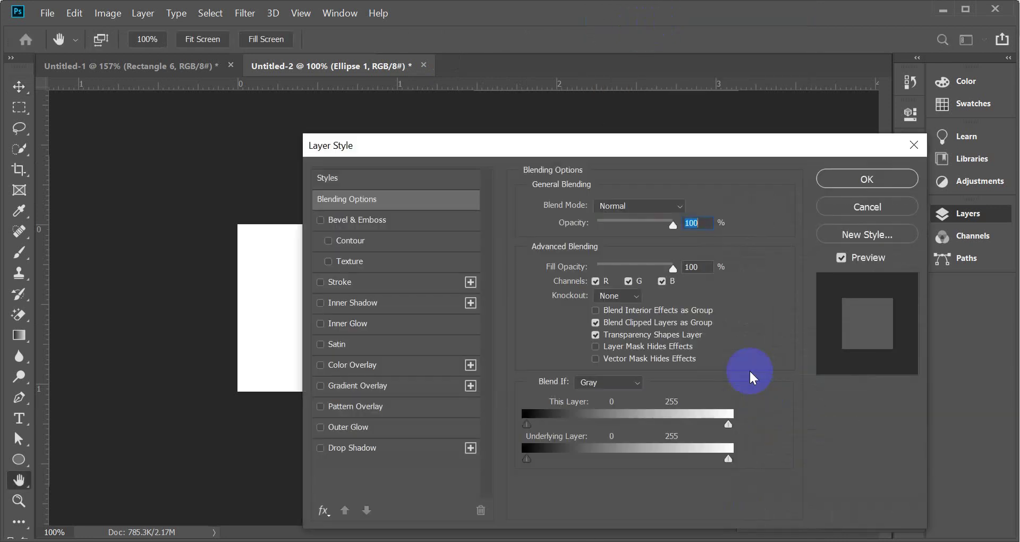
pyautogui.moveTo(540, 145); pyautogui.dragTo(911, 23)
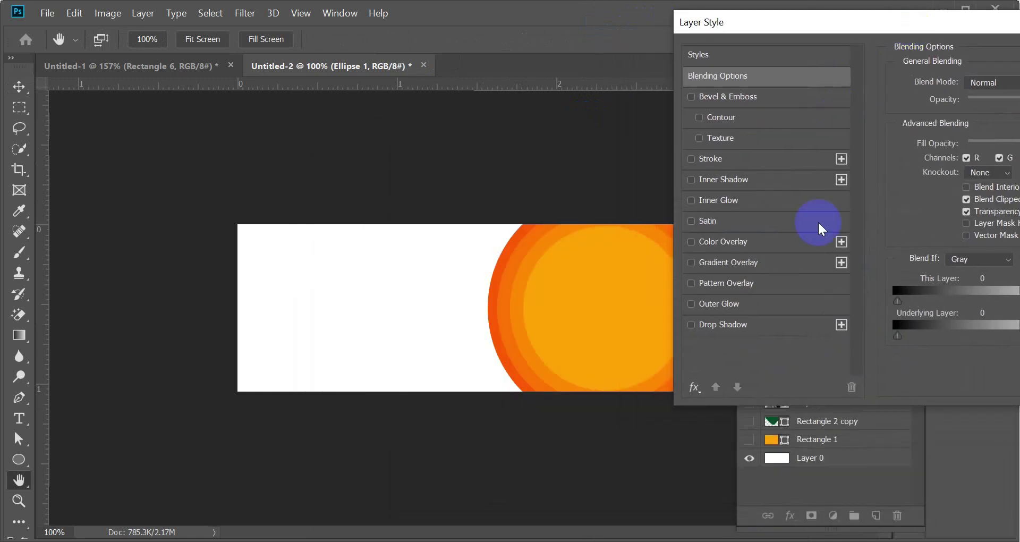
pyautogui.click(691, 324)
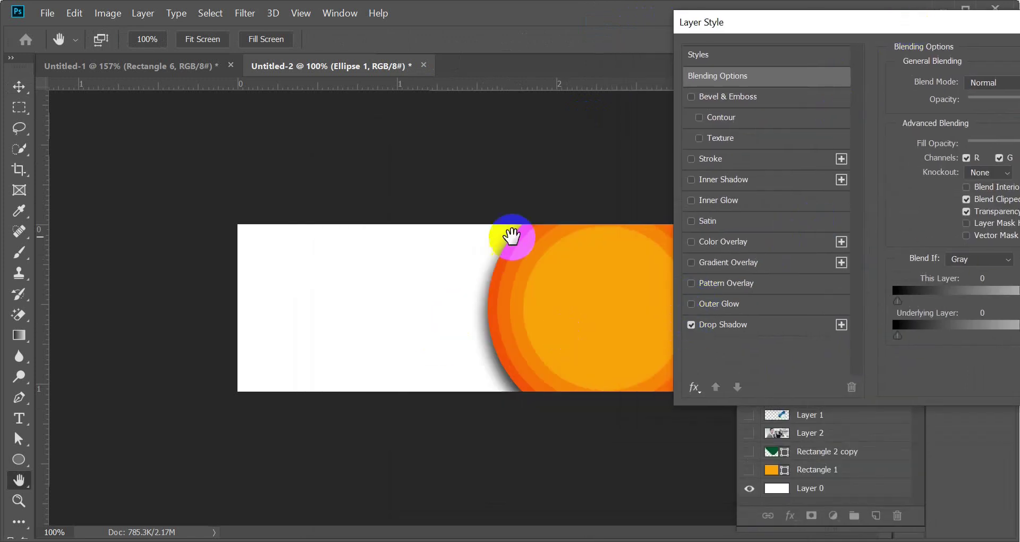
pyautogui.click(783, 301)
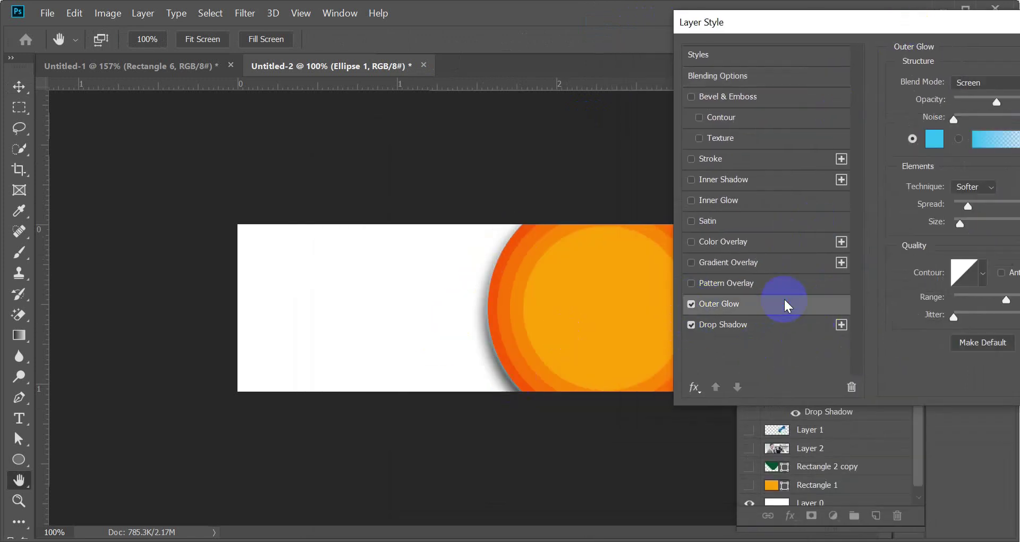
pyautogui.moveTo(894, 24); pyautogui.dragTo(780, 59)
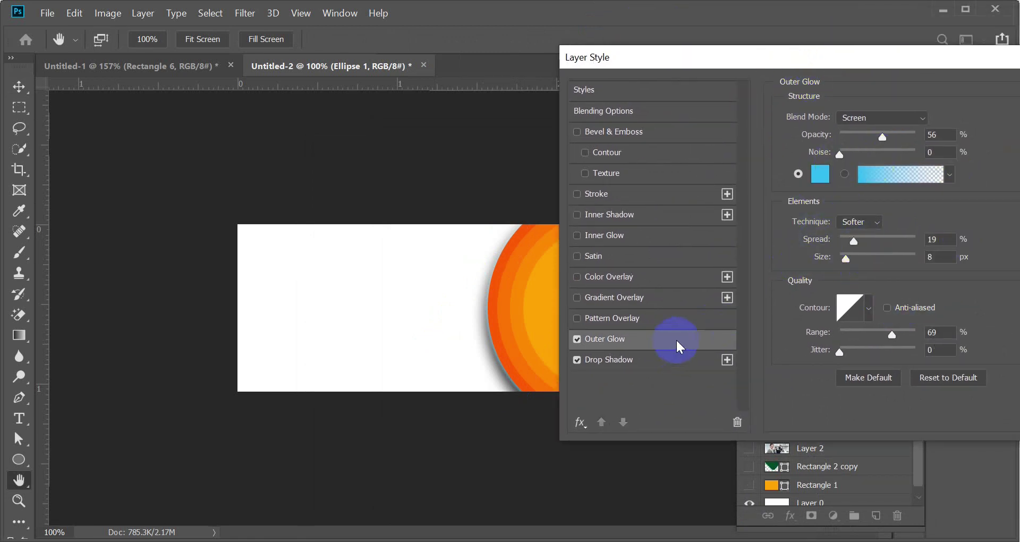
pyautogui.click(575, 336)
# - Set the back circle's Drop Shadow to a 50° angle, 5 px distance, 0% spread and 10 px size, and apply it
pyautogui.click(646, 359)
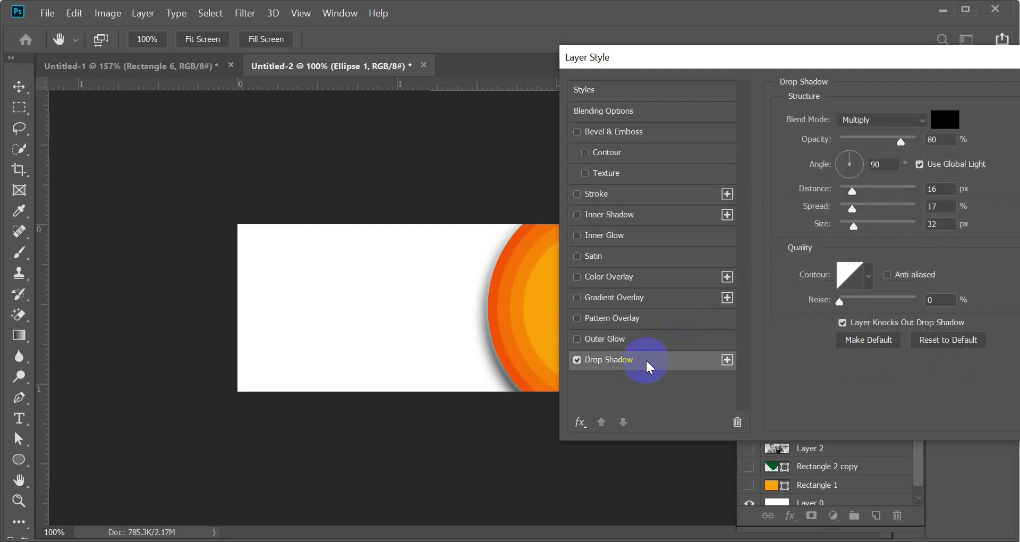
pyautogui.moveTo(857, 223); pyautogui.dragTo(858, 208)
pyautogui.moveTo(850, 159); pyautogui.dragTo(858, 158)
pyautogui.moveTo(855, 206); pyautogui.dragTo(844, 207)
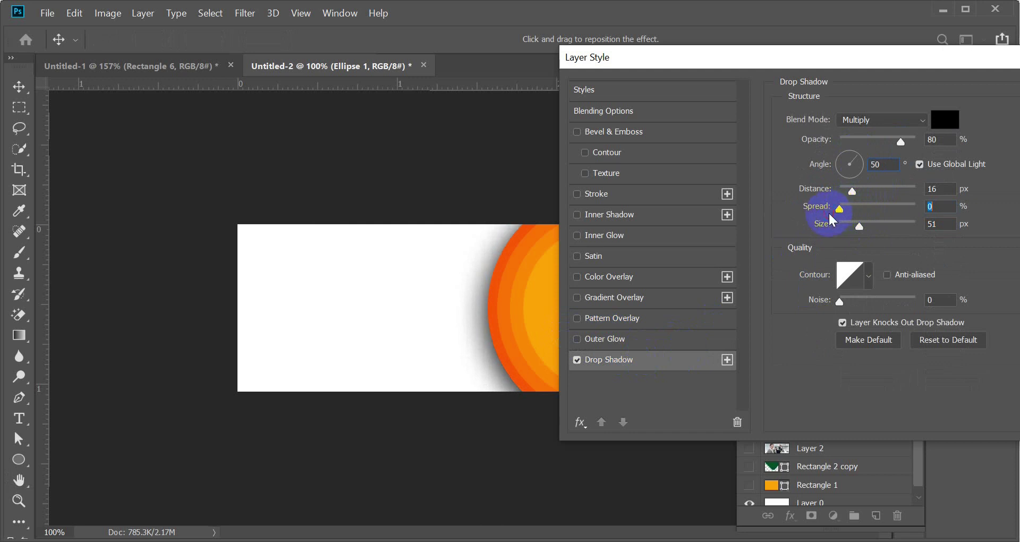
pyautogui.click(846, 227)
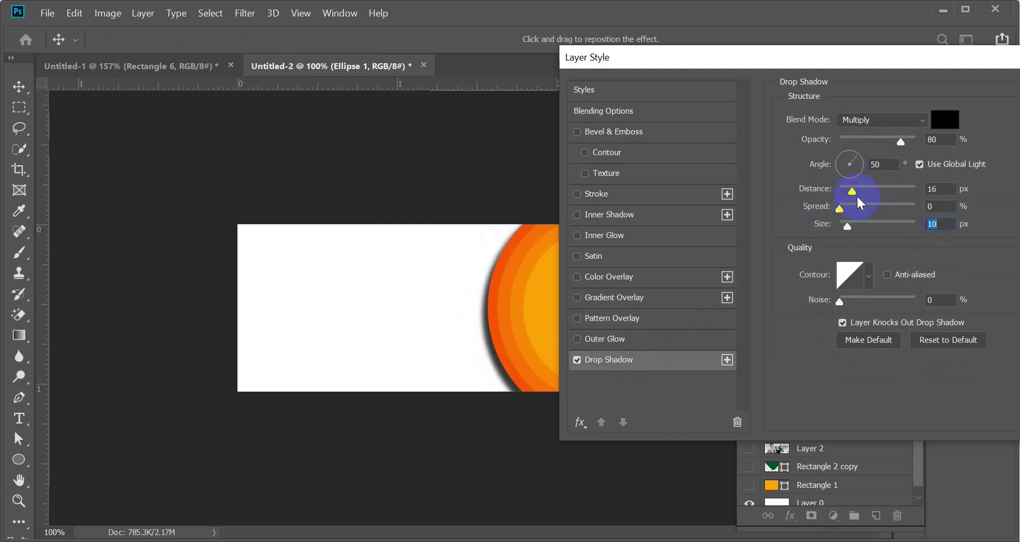
pyautogui.moveTo(851, 193); pyautogui.dragTo(843, 201)
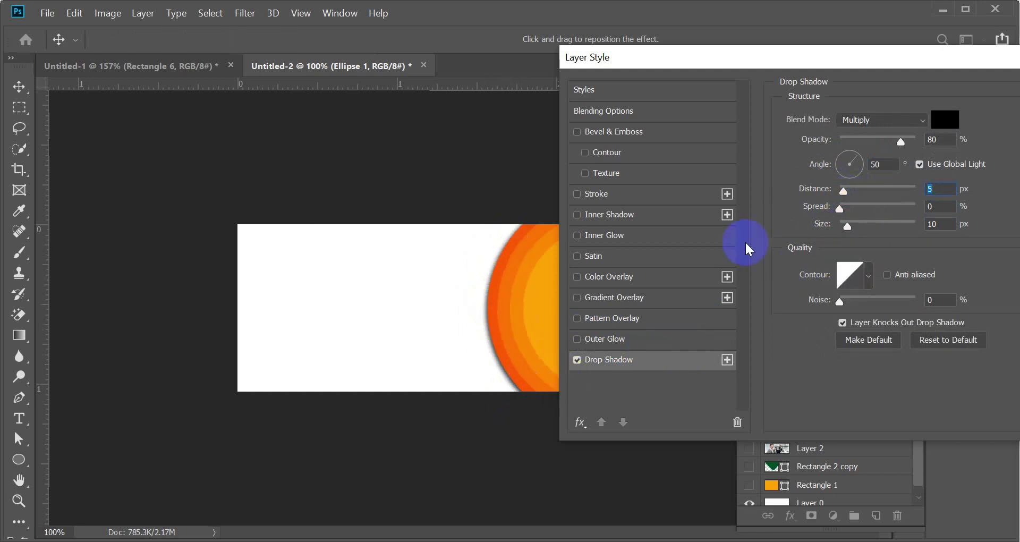
pyautogui.moveTo(945, 51); pyautogui.dragTo(662, 54)
pyautogui.click(856, 94)
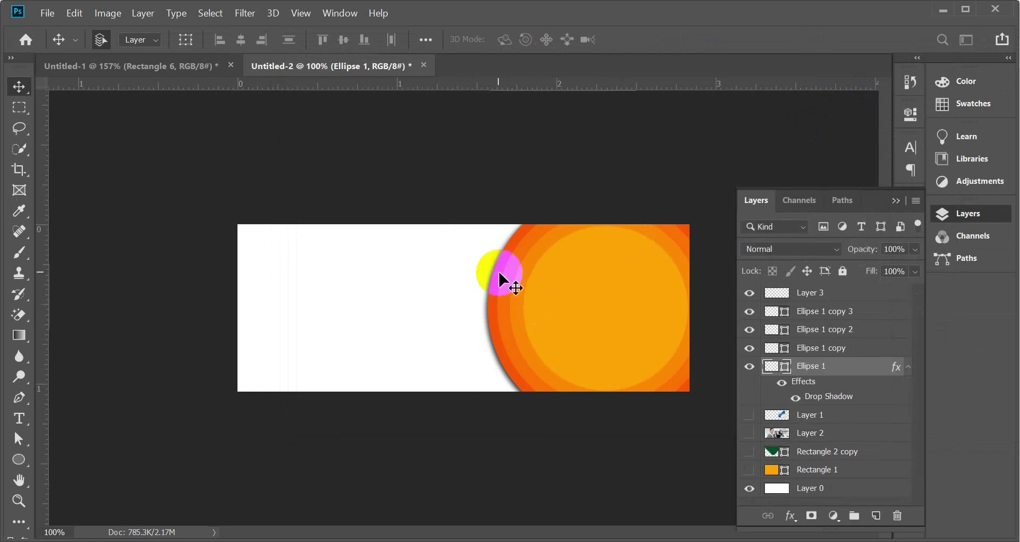
pyautogui.moveTo(500, 273); pyautogui.dragTo(464, 288)
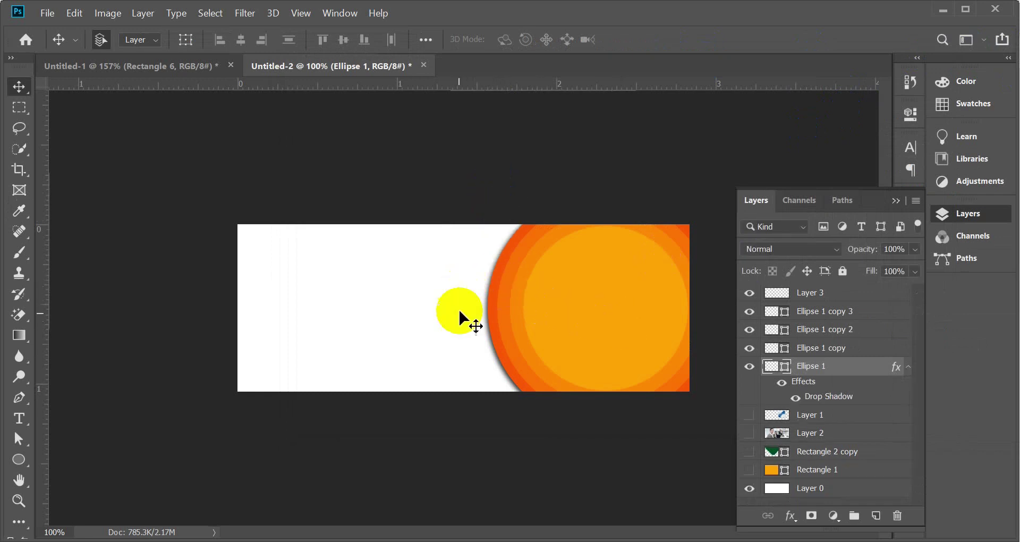
pyautogui.moveTo(493, 323); pyautogui.dragTo(583, 252)
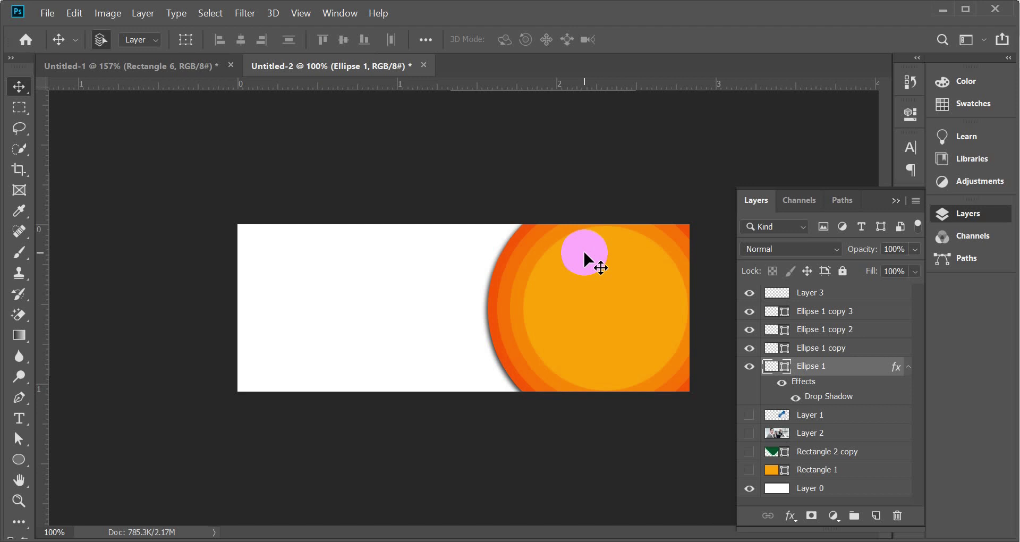
# - Identify the Ellipse 1 and Ellipse 1 copy circles by toggling their visibility, and copy the layer style of Ellipse 1
pyautogui.click(749, 366)
pyautogui.click(749, 366)
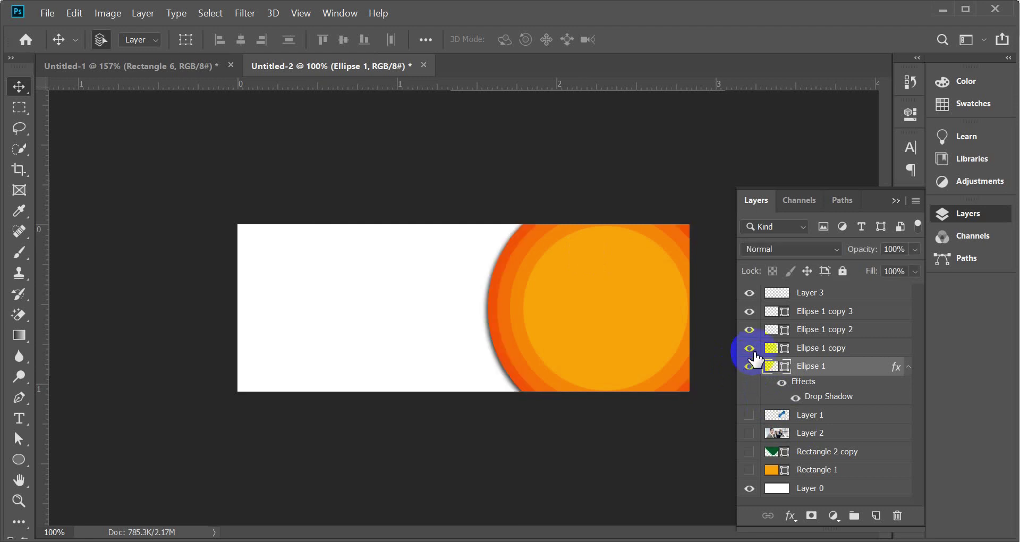
pyautogui.click(750, 348)
pyautogui.click(749, 348)
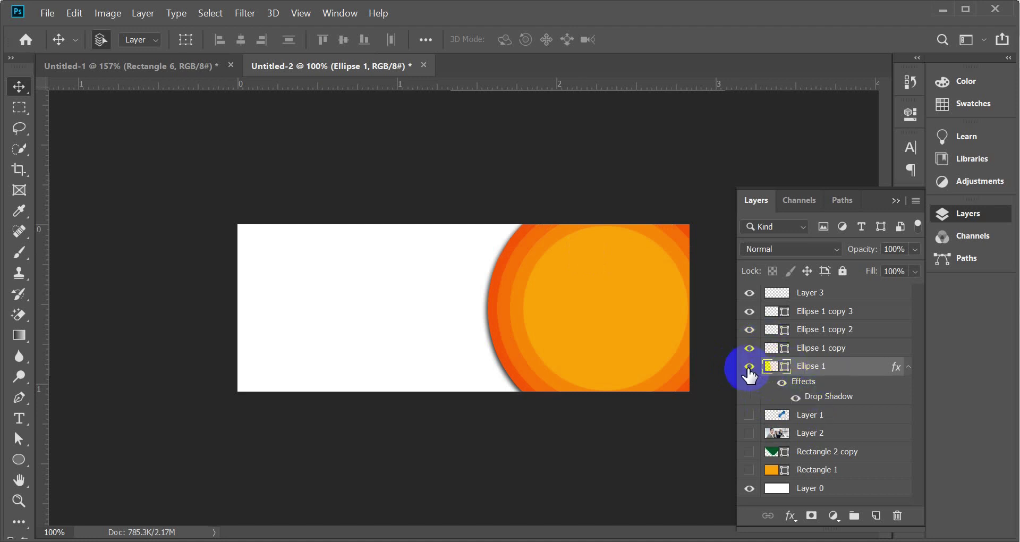
pyautogui.click(749, 367)
pyautogui.click(749, 367)
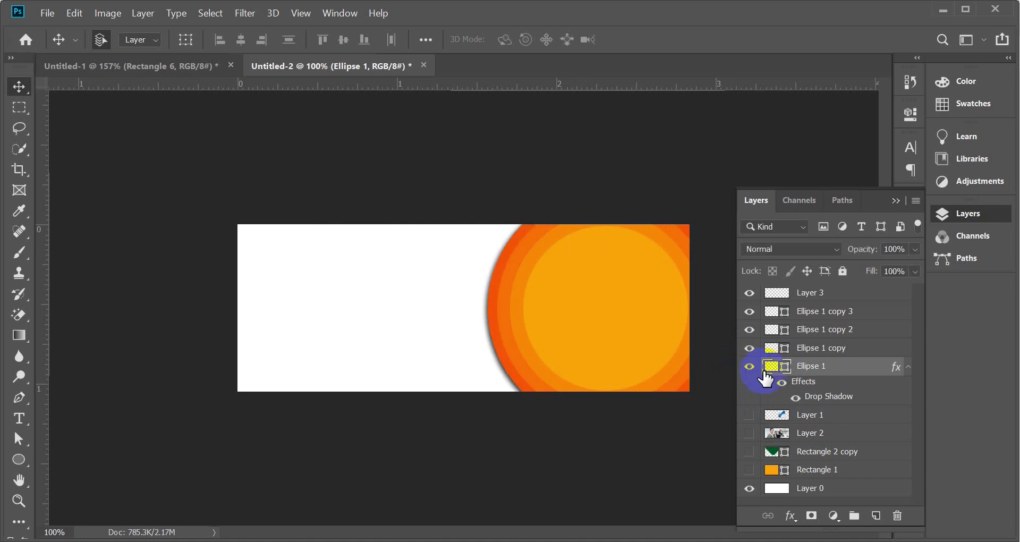
pyautogui.rightClick(819, 367)
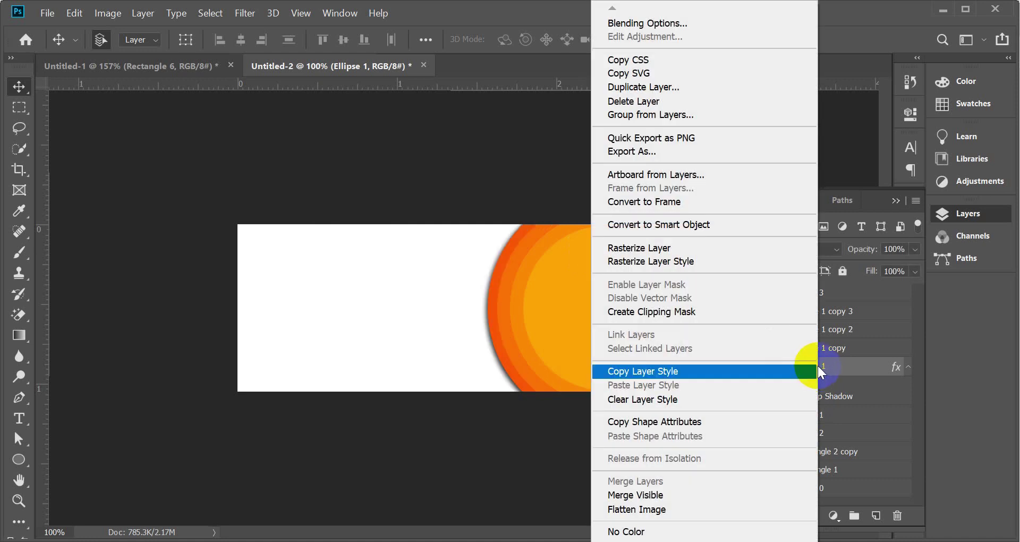
pyautogui.click(687, 373)
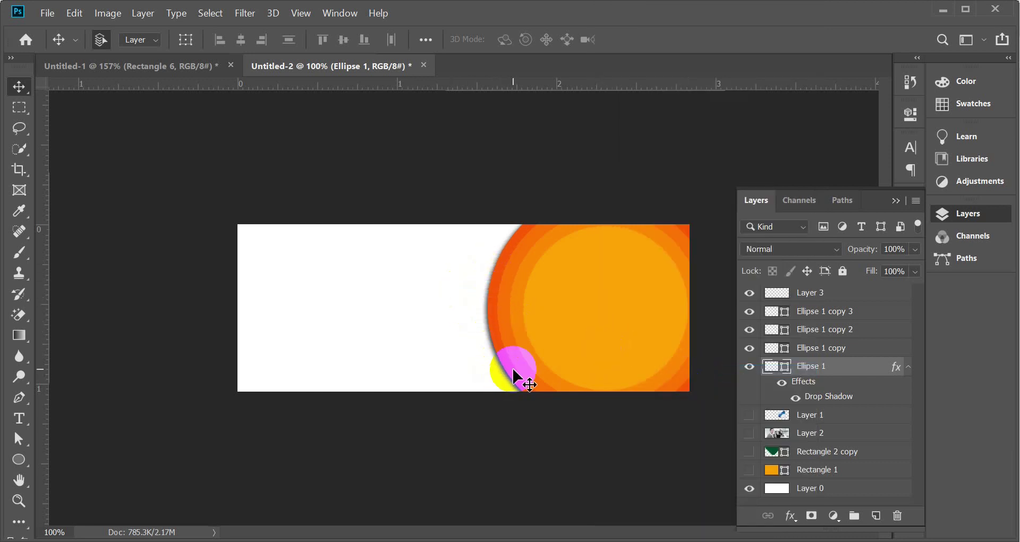
# - Check which circle is Ellipse 1 copy by toggling its visibility and paste the copied Drop Shadow layer style onto it
pyautogui.click(772, 348)
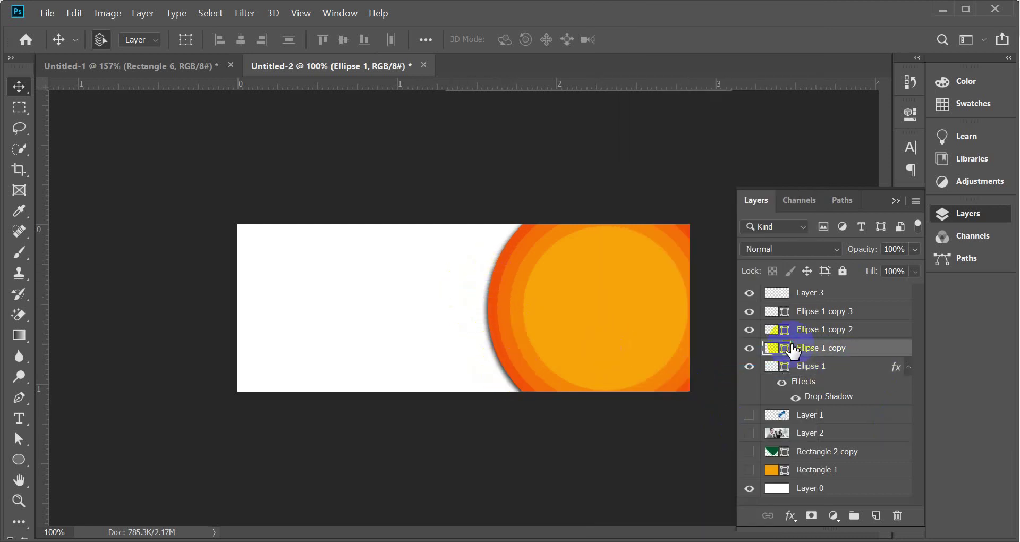
pyautogui.click(750, 348)
pyautogui.click(750, 348)
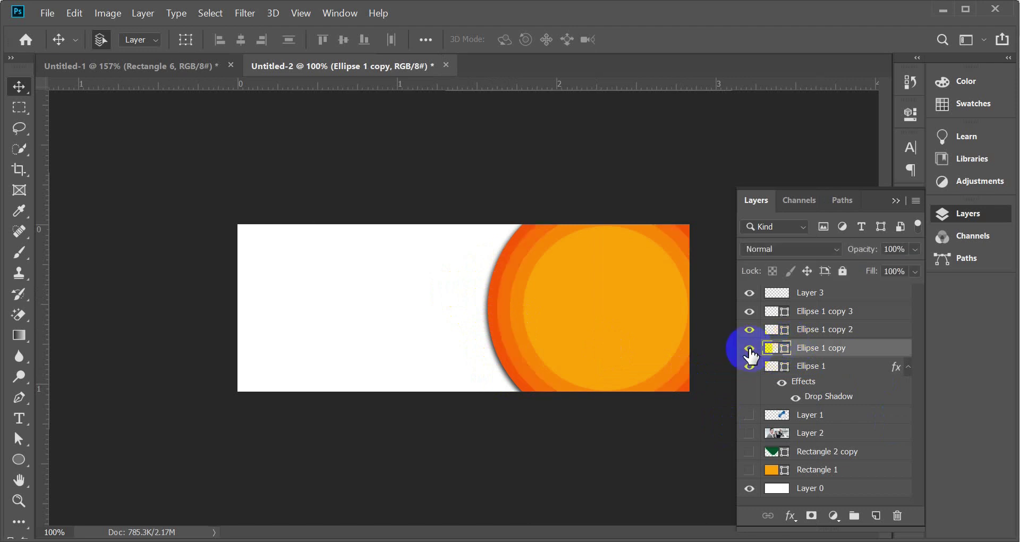
pyautogui.rightClick(833, 348)
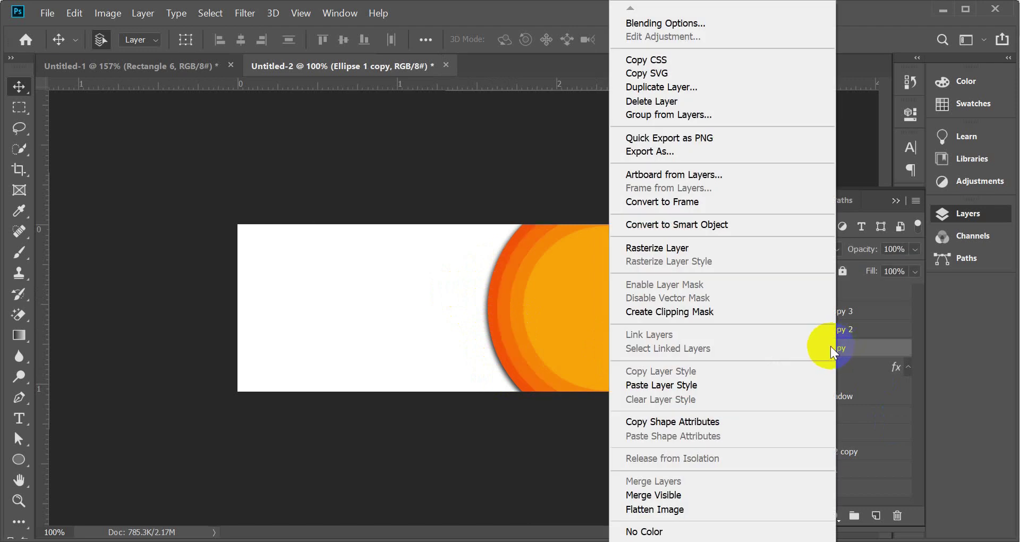
pyautogui.click(705, 384)
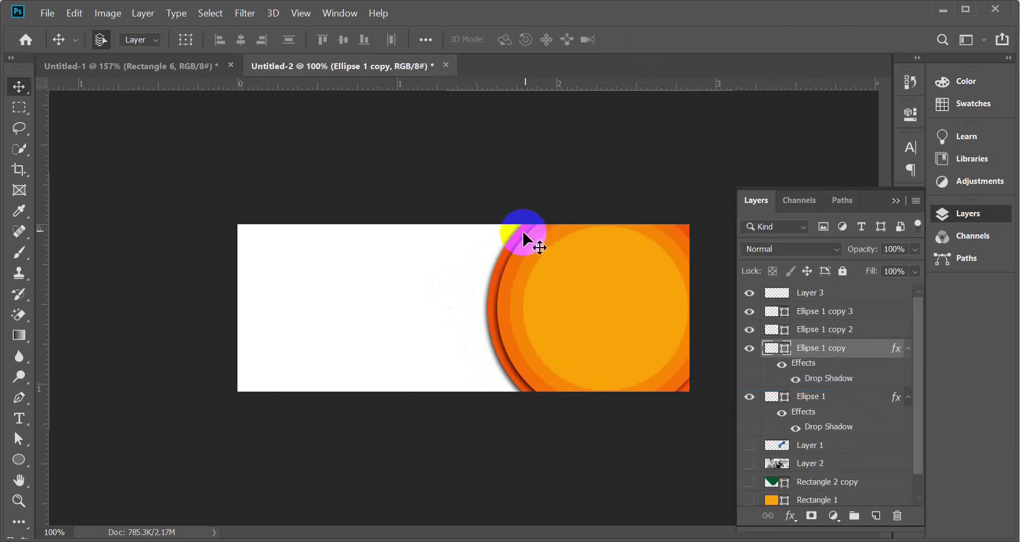
# - Copy the layer style of Ellipse 1 copy and paste it onto Ellipse 1 copy 2
pyautogui.click(829, 372)
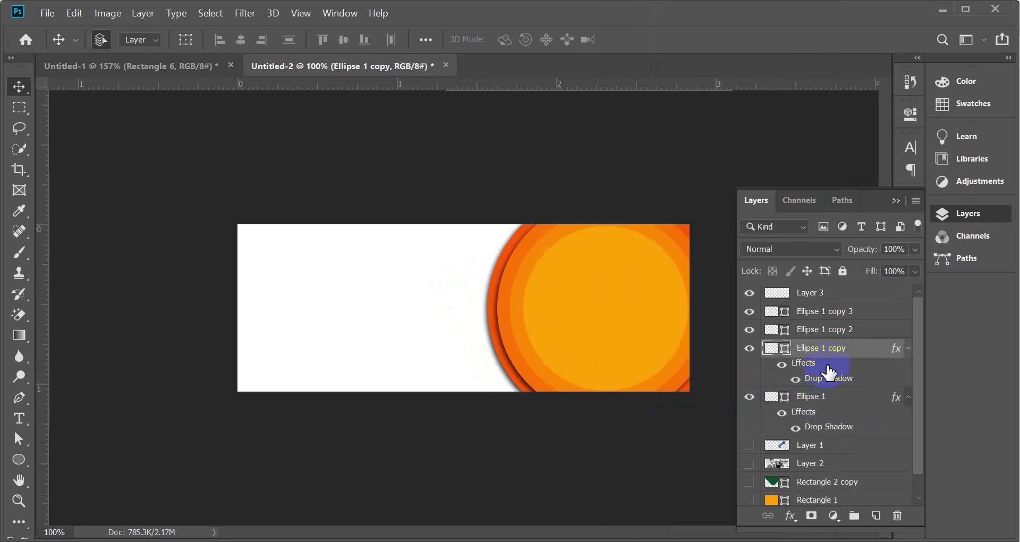
pyautogui.rightClick(837, 352)
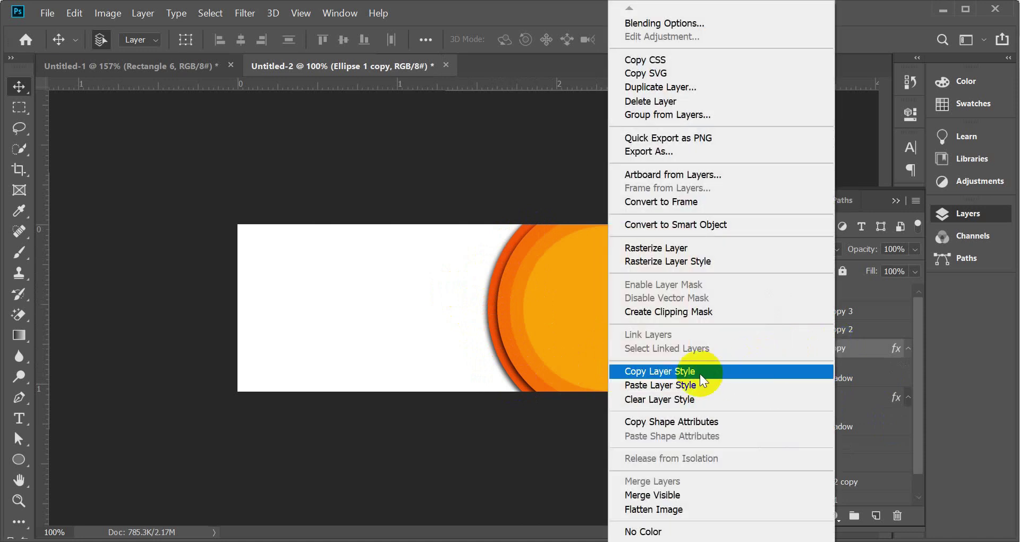
pyautogui.click(675, 372)
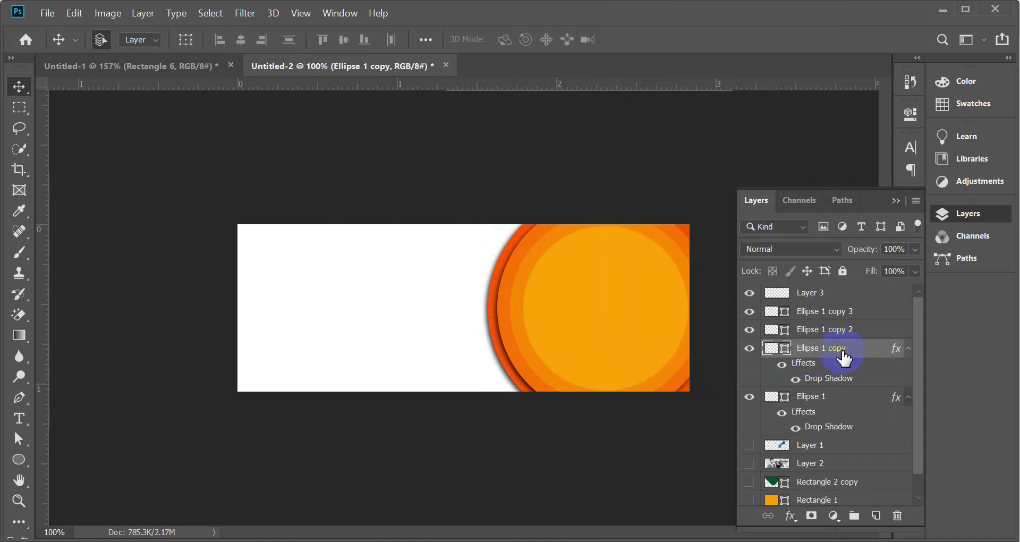
pyautogui.click(856, 332)
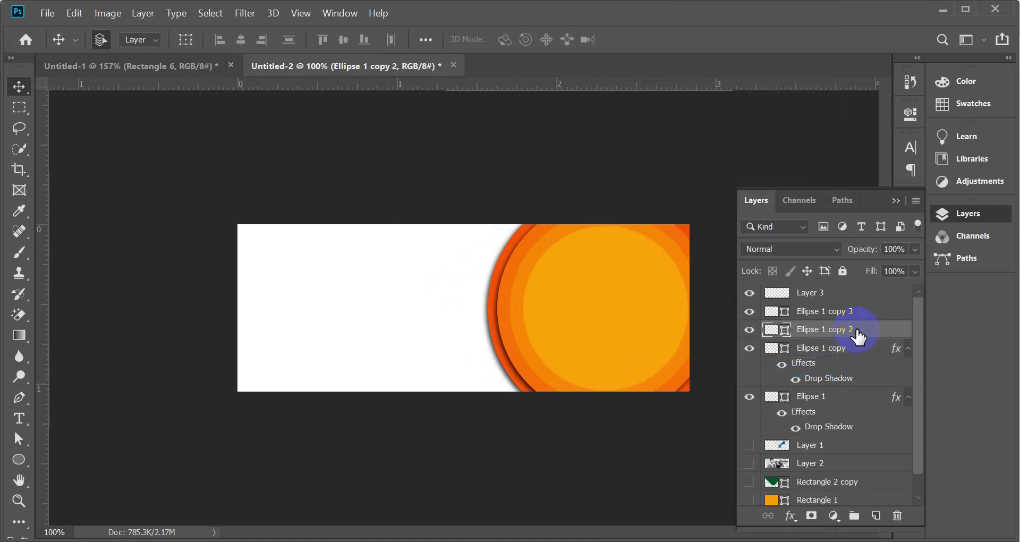
pyautogui.click(750, 330)
pyautogui.click(749, 330)
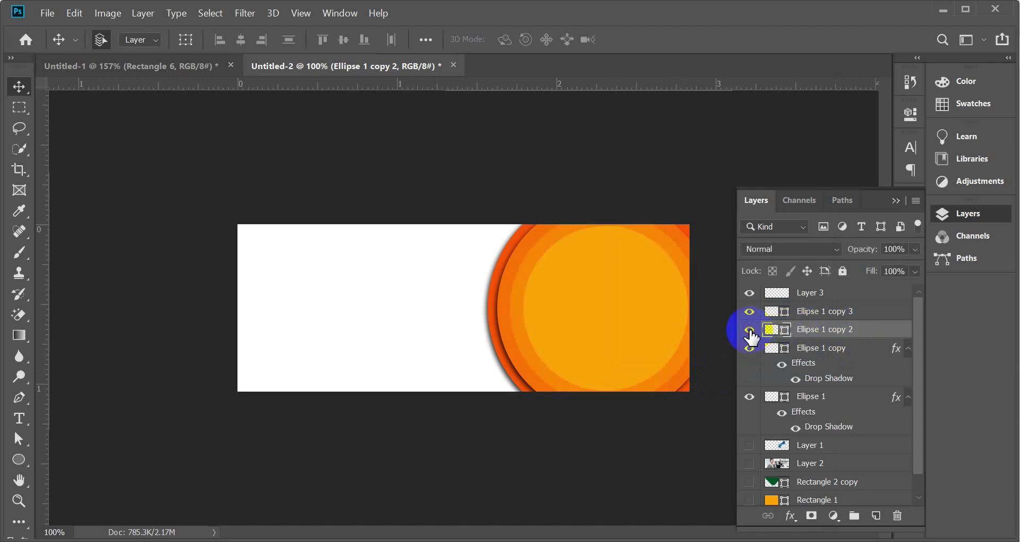
pyautogui.rightClick(852, 330)
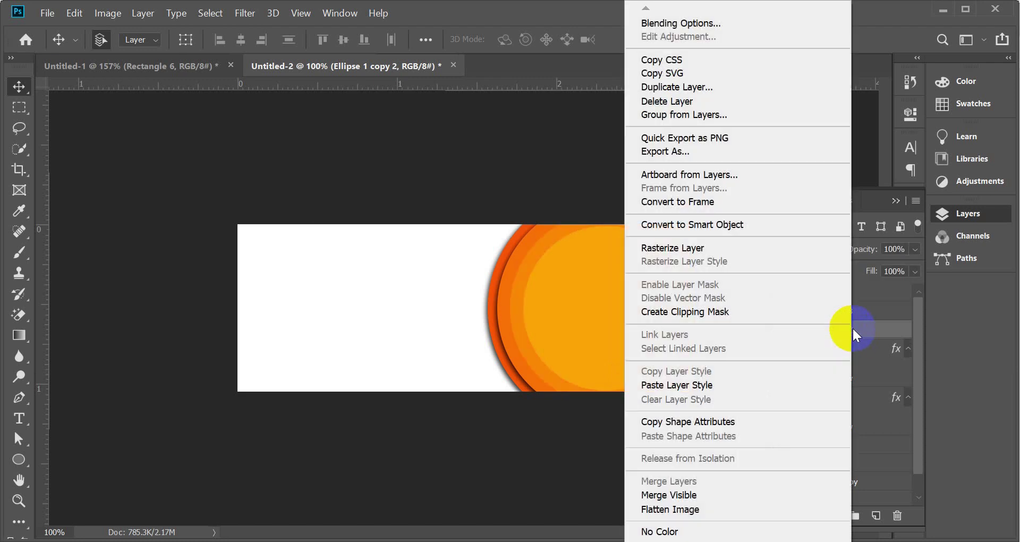
pyautogui.click(712, 384)
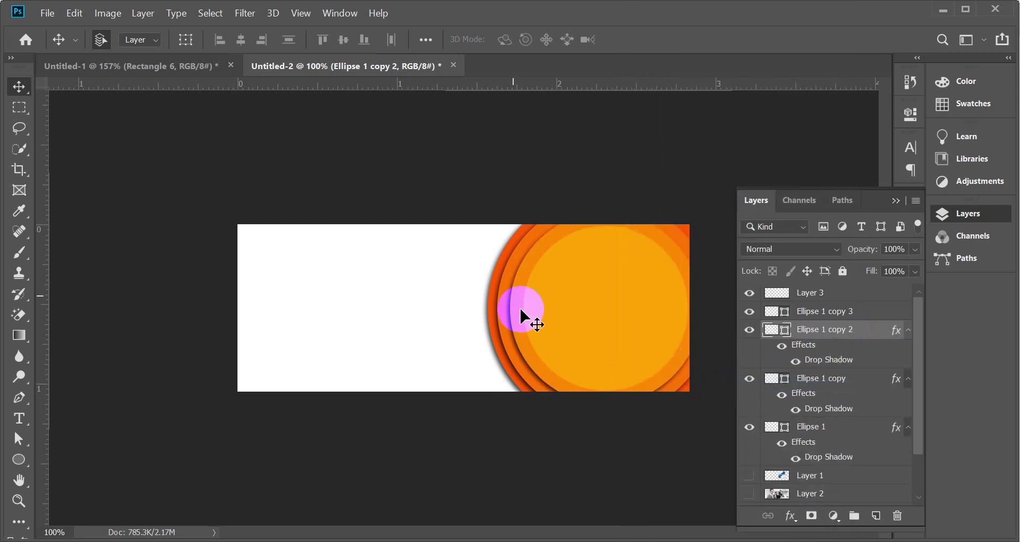
# - Paste the Drop Shadow layer style onto the innermost circle, Ellipse 1 copy 3, and select Layer 3
pyautogui.click(844, 314)
pyautogui.rightClick(843, 312)
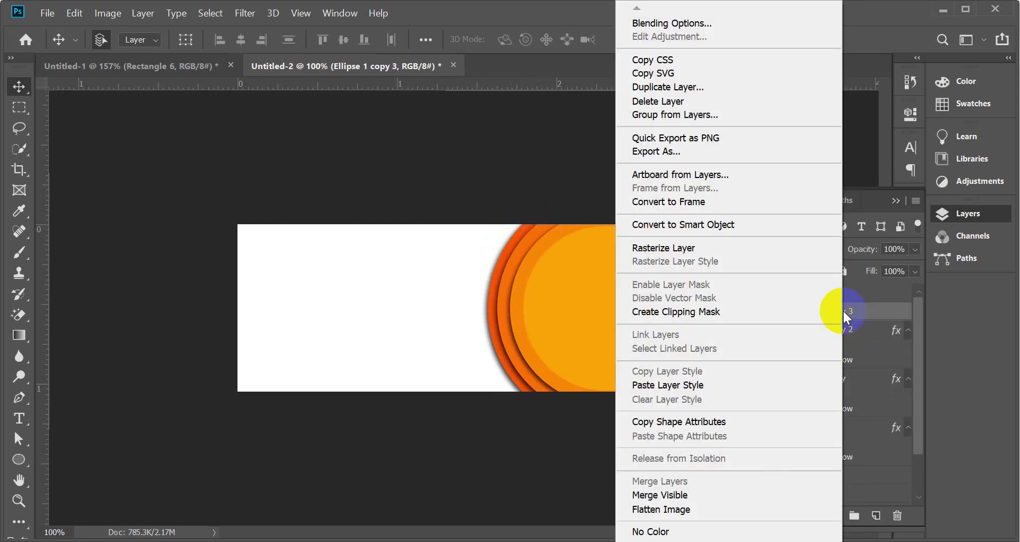
pyautogui.click(687, 384)
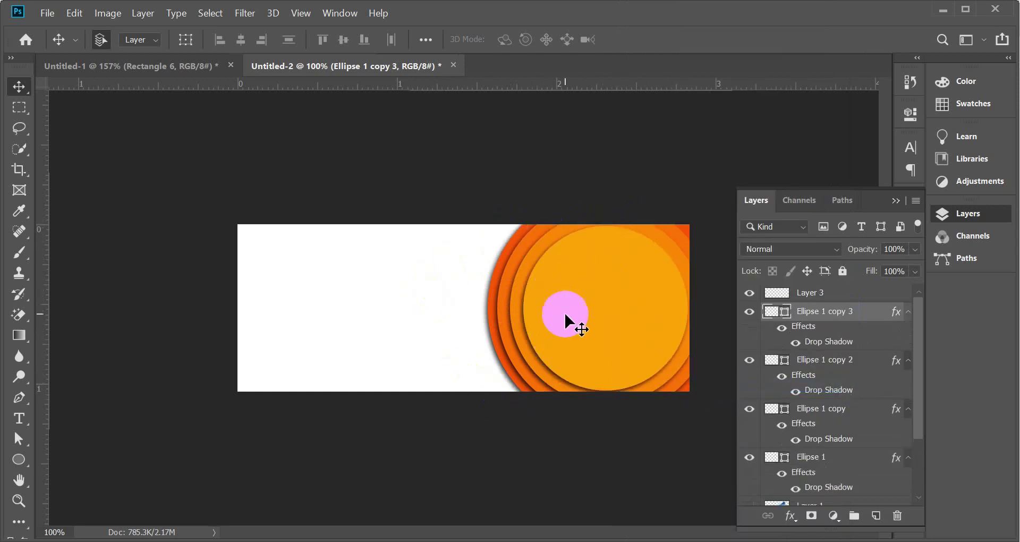
pyautogui.click(832, 296)
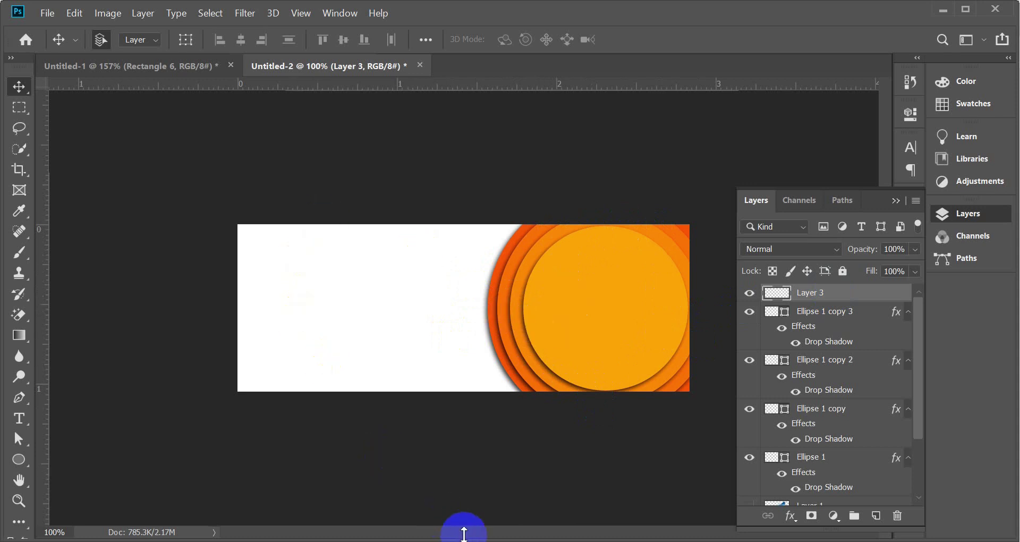
# - Switch to Chrome, preview the yellow GraphicsFamily Facebook cover, close it and browse the facebook cover design image results
pyautogui.click(382, 504)
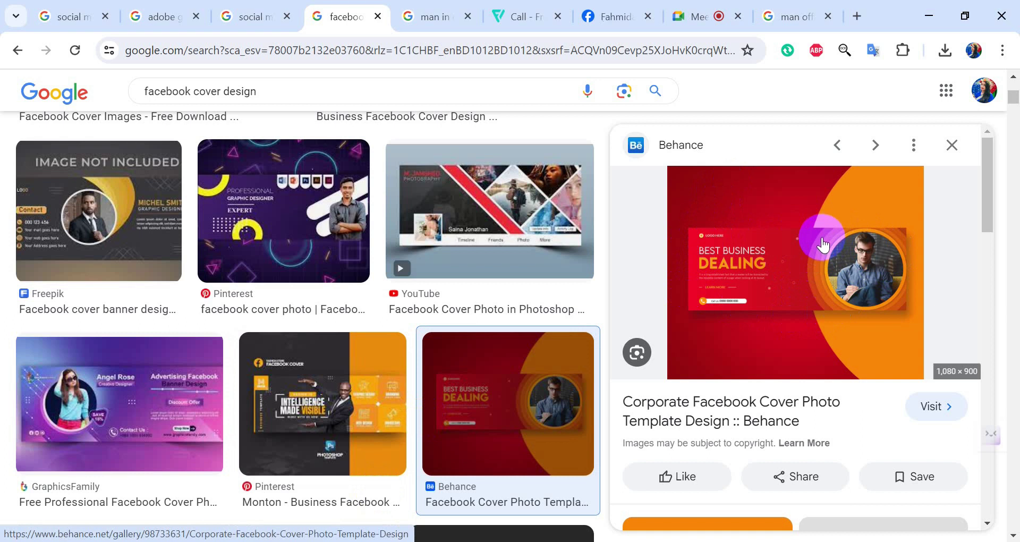
pyautogui.scroll(-6, 865, 394)
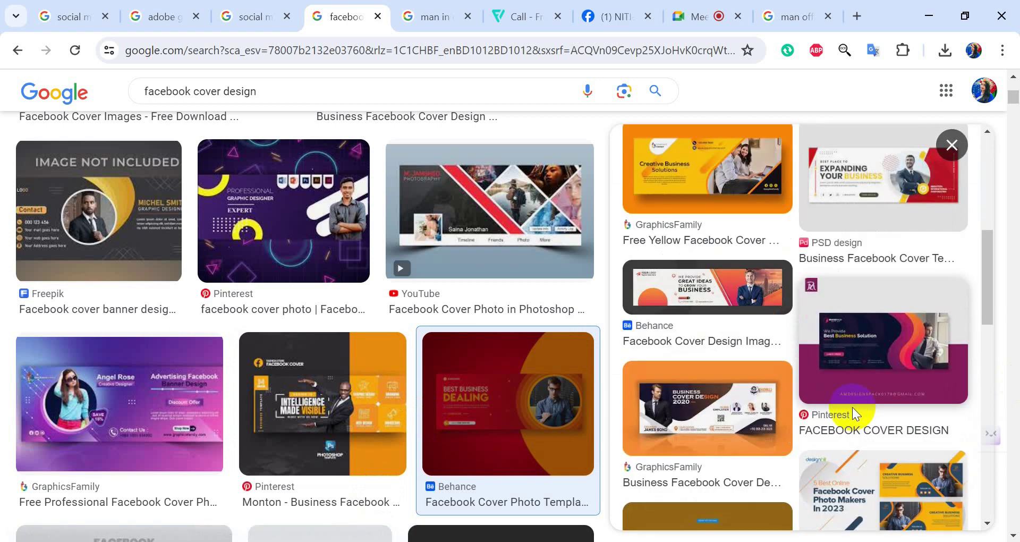
pyautogui.scroll(2, 851, 407)
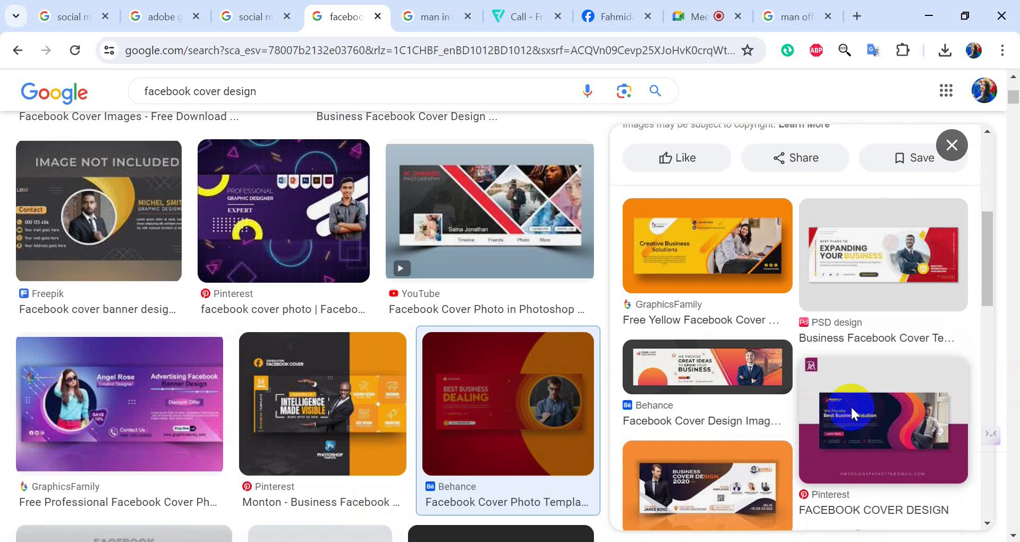
pyautogui.click(746, 241)
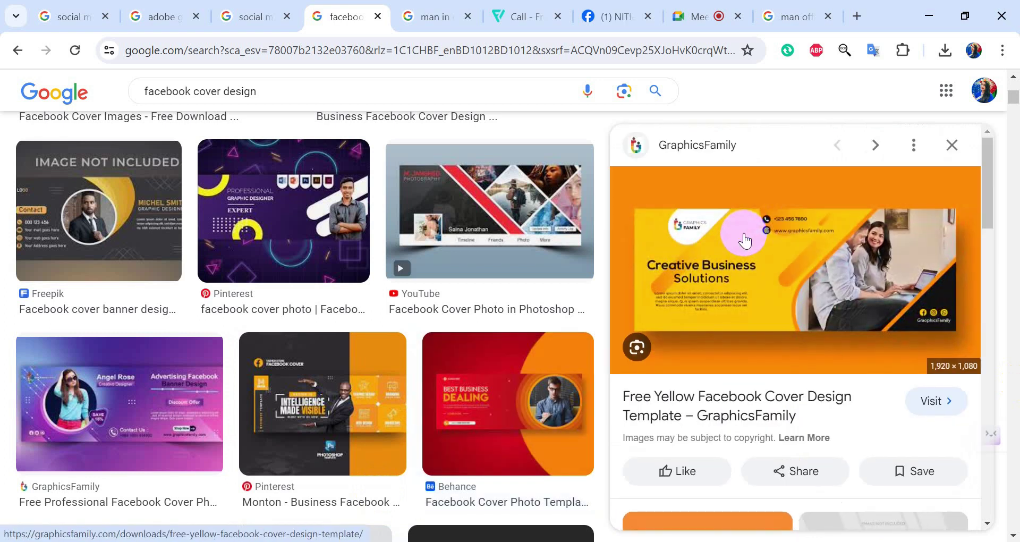
pyautogui.scroll(5, 296, 359)
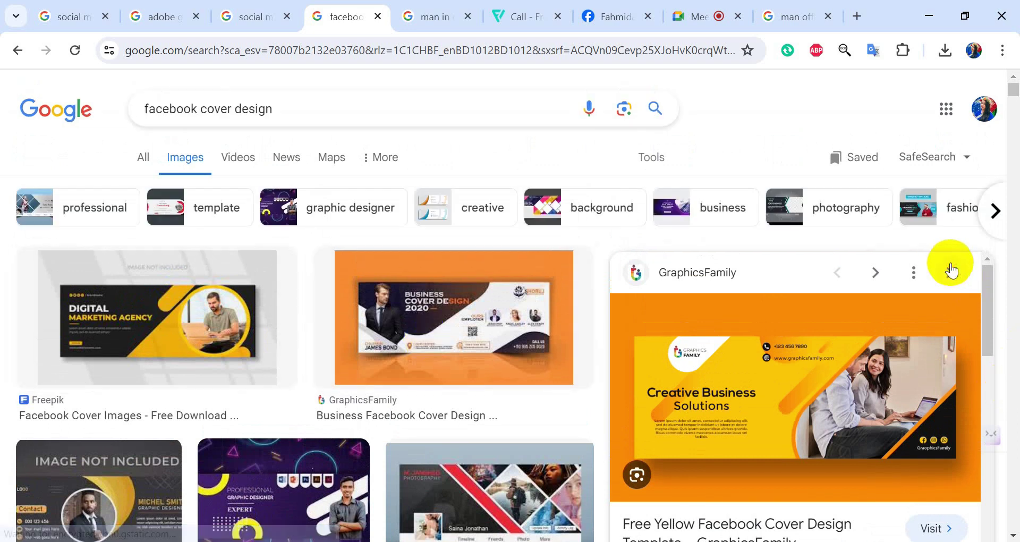
pyautogui.click(951, 269)
pyautogui.scroll(12, 666, 384)
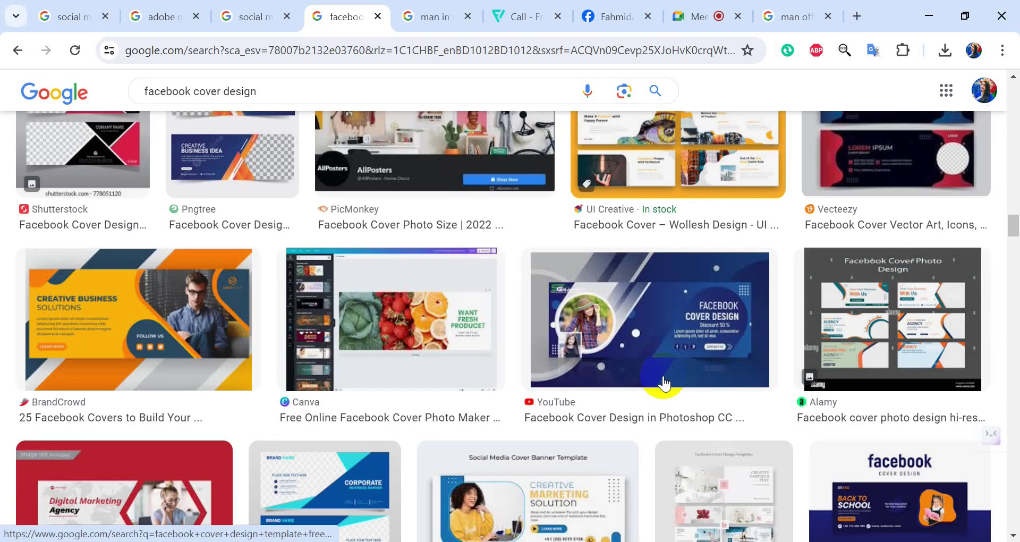
pyautogui.scroll(7, 664, 381)
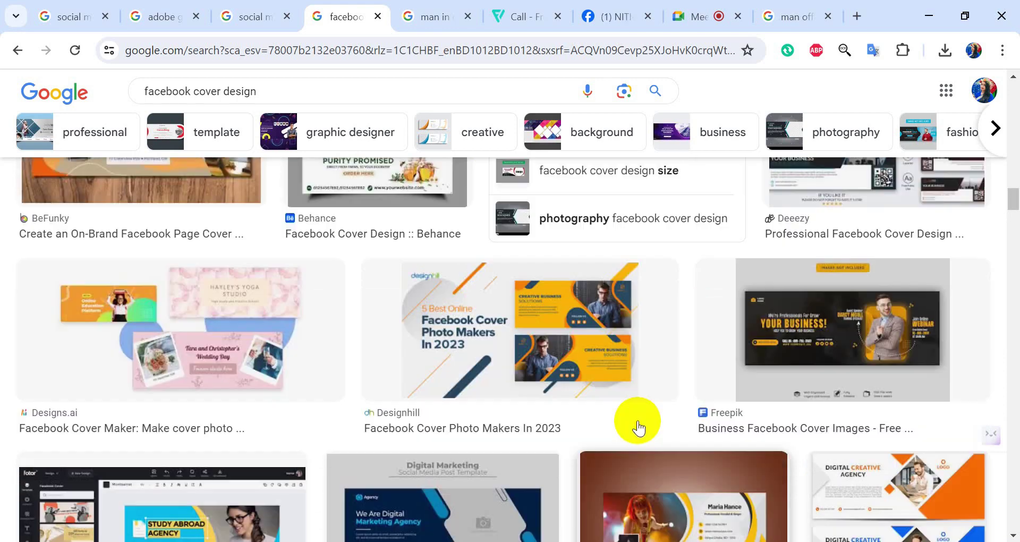
pyautogui.scroll(8, 638, 427)
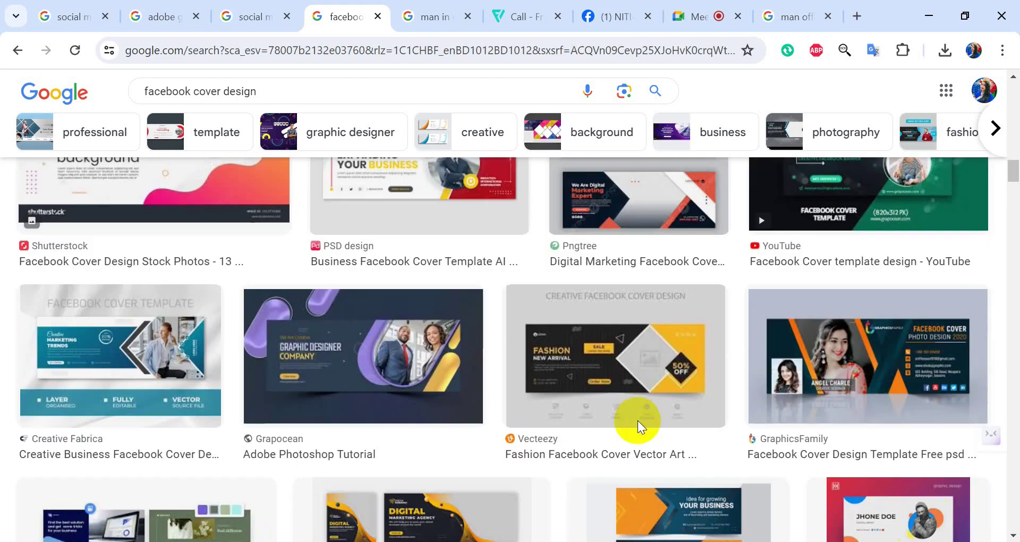
pyautogui.scroll(8, 638, 426)
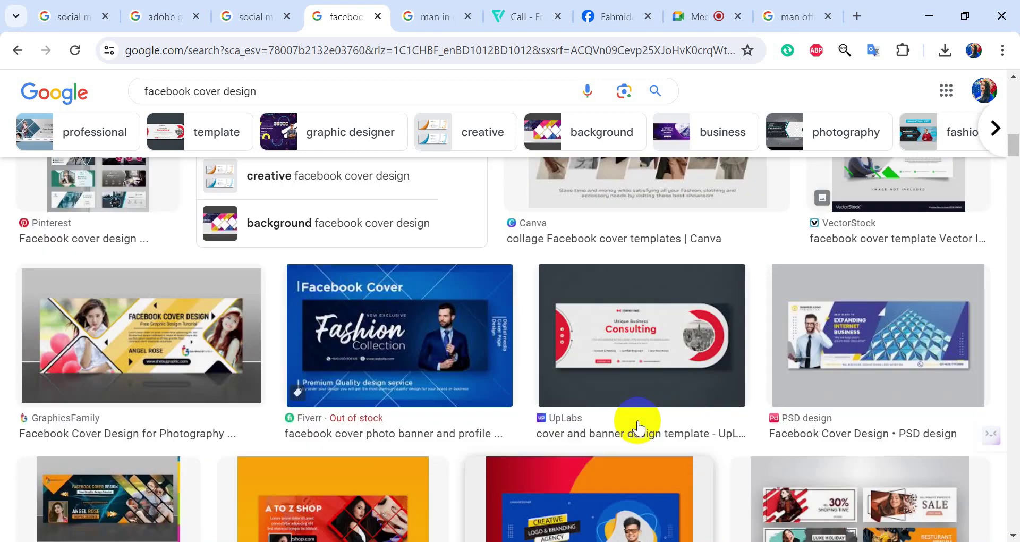
pyautogui.scroll(8, 638, 426)
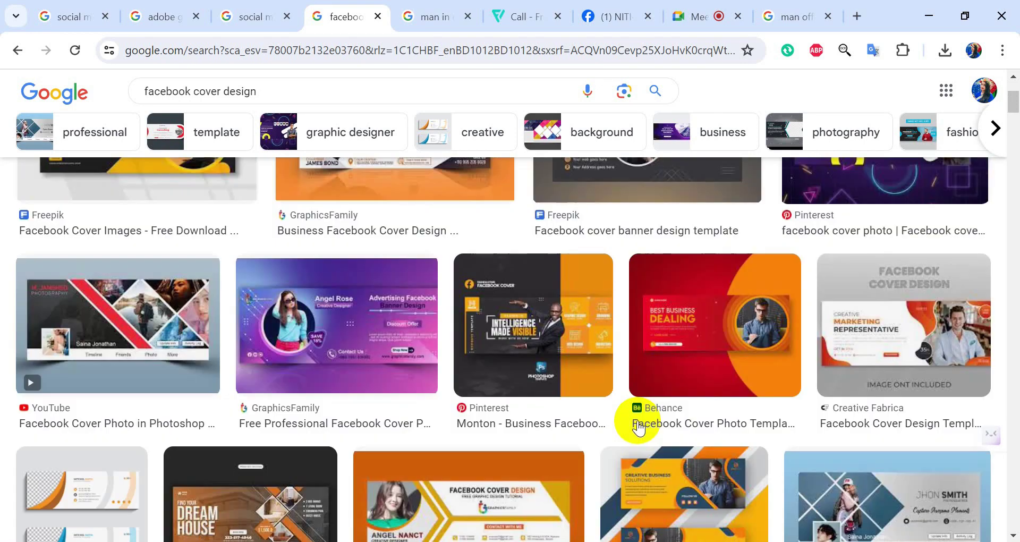
# - Reopen the red and orange Behance Best Business Dealing cover and examine the related cover designs beneath it
pyautogui.click(687, 321)
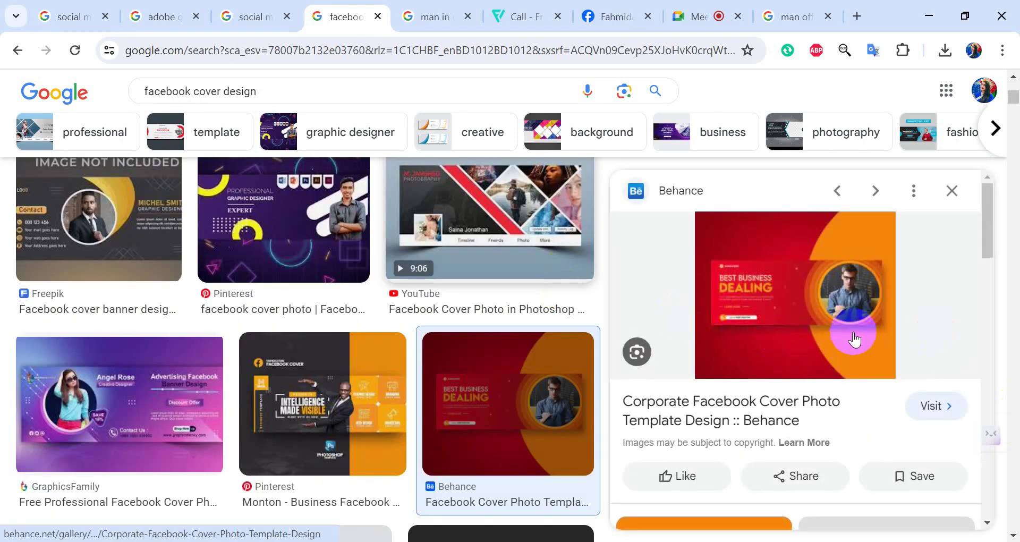
pyautogui.scroll(-2, 850, 325)
pyautogui.scroll(-8, 843, 307)
pyautogui.scroll(1, 844, 307)
pyautogui.click(706, 223)
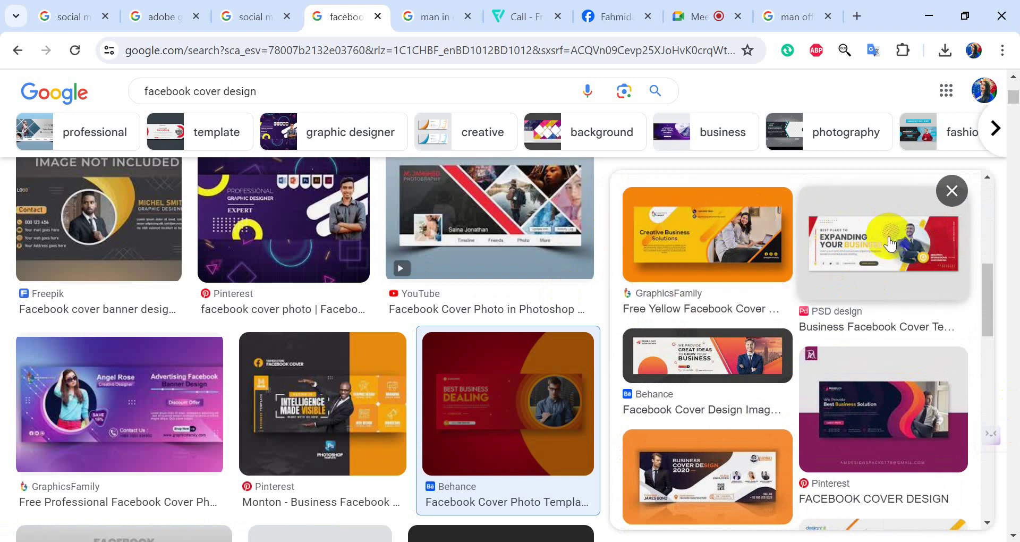
pyautogui.click(869, 435)
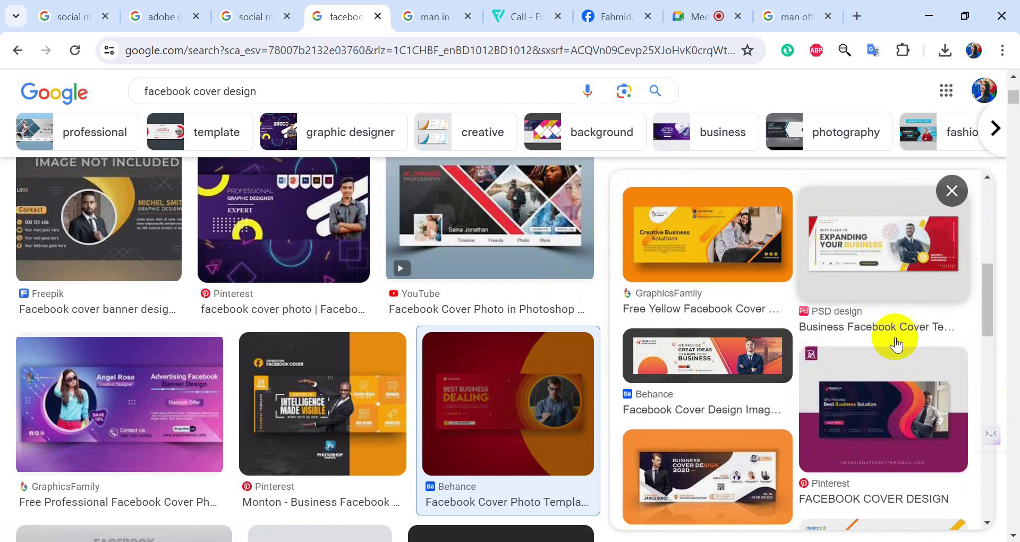
pyautogui.click(895, 433)
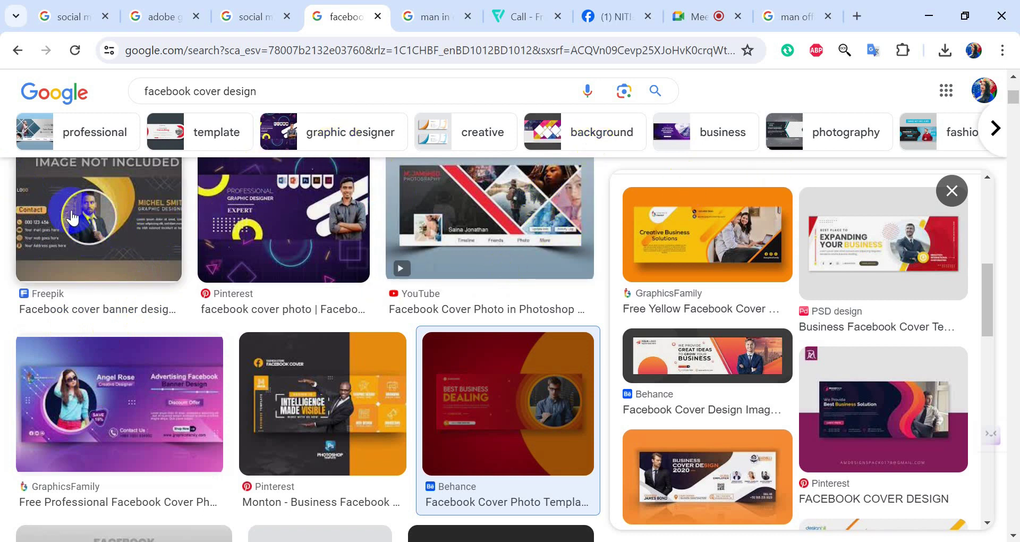
# - Preview the YouTube "Facebook Cover Photo in Photoshop" design with the red diagonal band and diamond photos
pyautogui.click(36, 392)
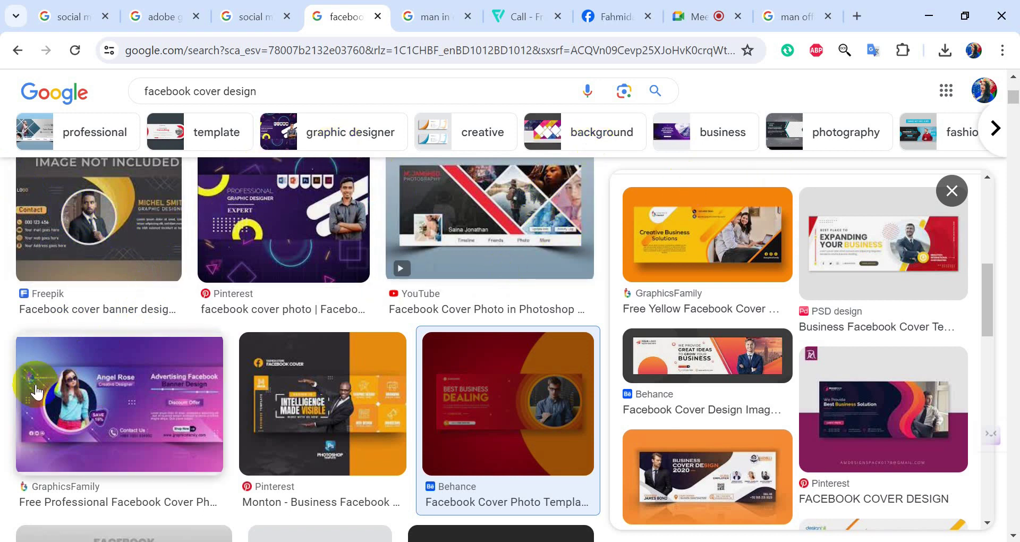
pyautogui.click(523, 190)
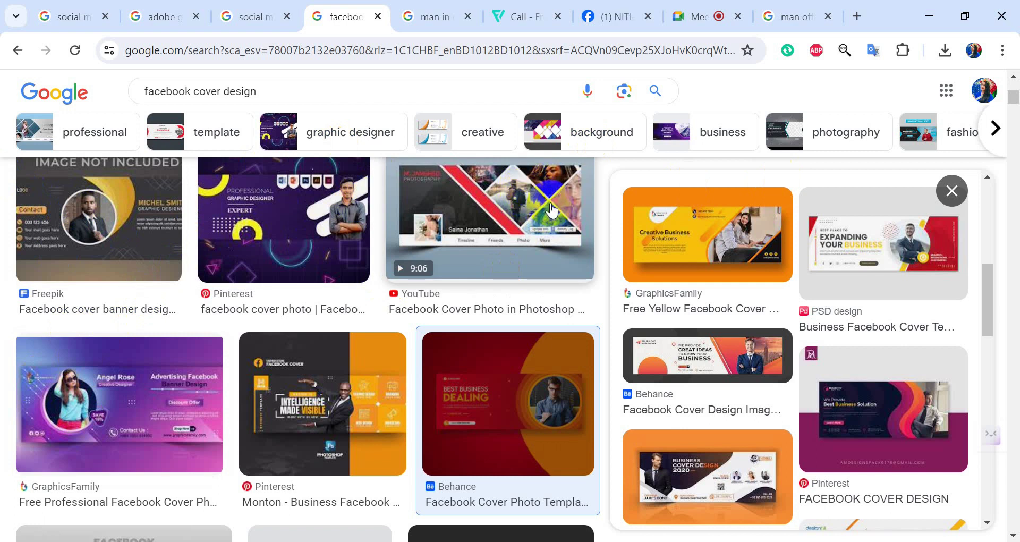
pyautogui.click(495, 186)
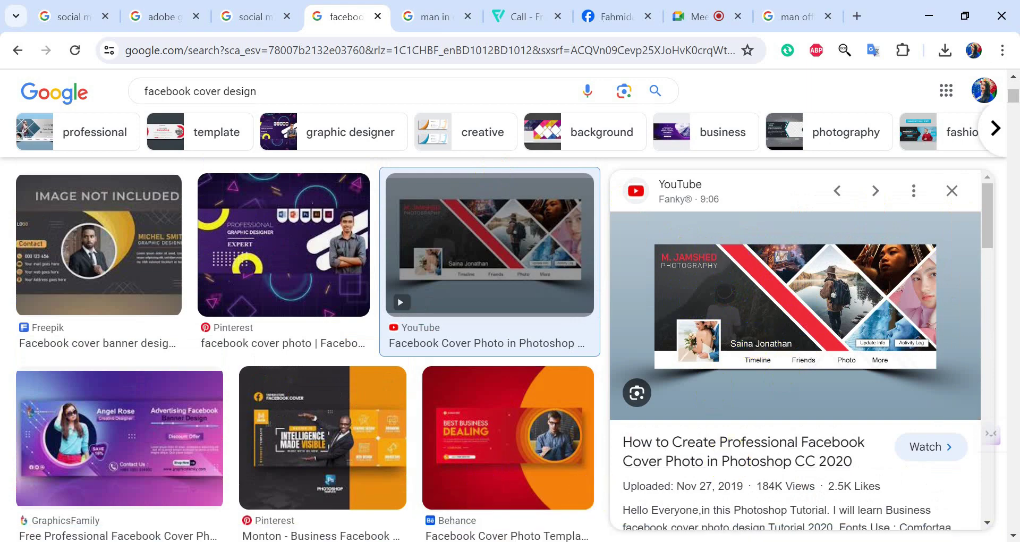
# - Switch to Photoshop and delete all the circle, photo and rectangle layers above the white Layer 0
pyautogui.hotkey('alt', 'Tab')
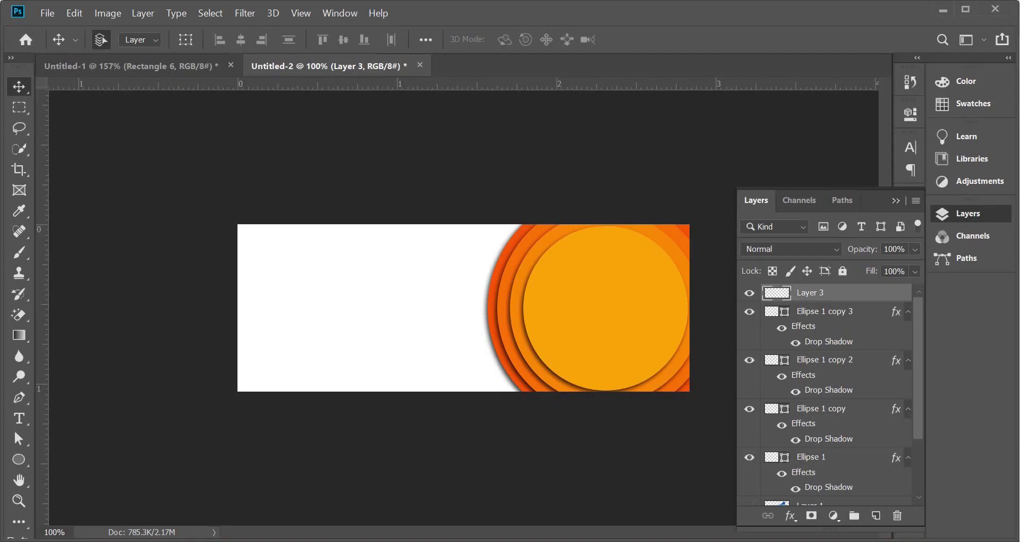
pyautogui.keyDown('shift'); pyautogui.click(825, 462); pyautogui.keyUp('shift')
pyautogui.press('Delete')
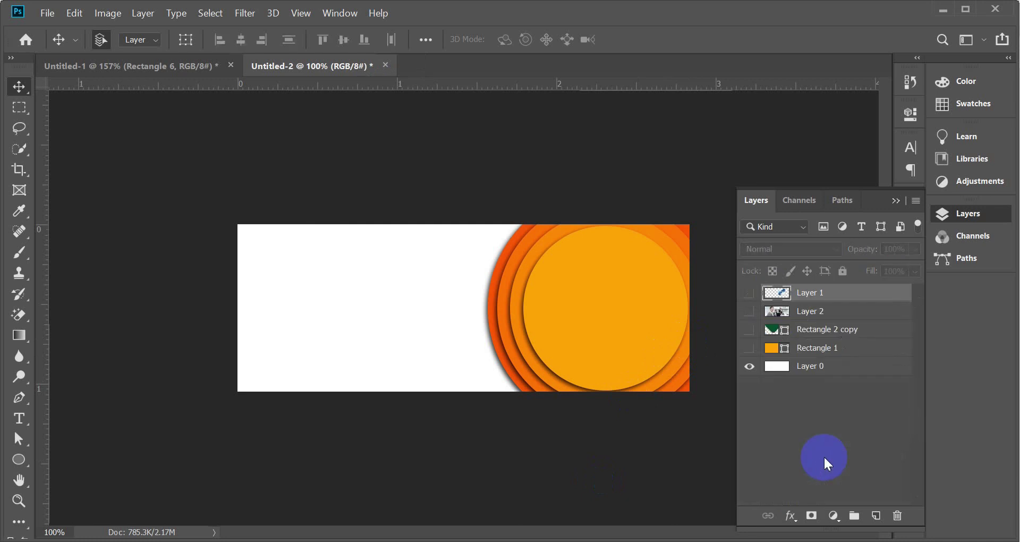
pyautogui.keyDown('shift'); pyautogui.click(870, 349); pyautogui.keyUp('shift')
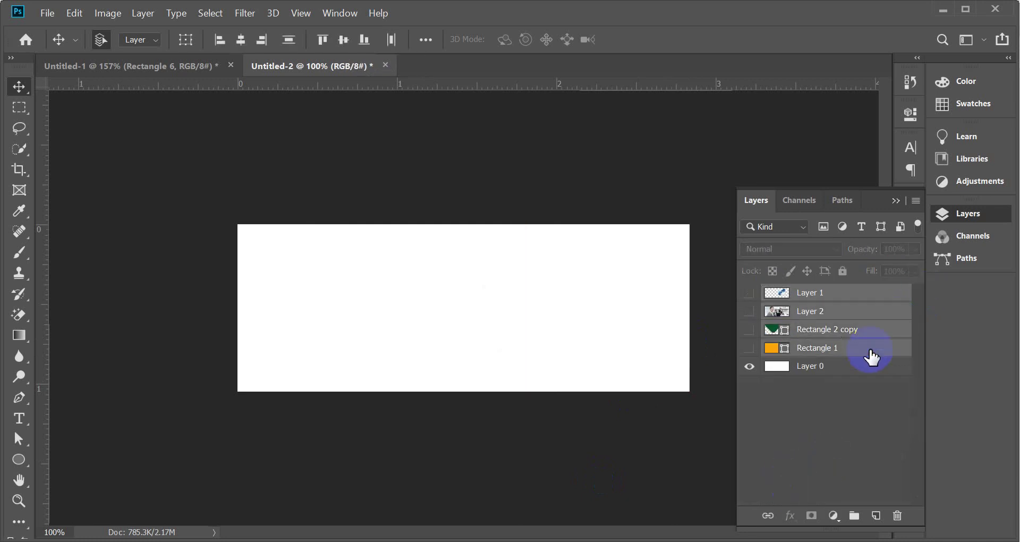
pyautogui.press('Delete')
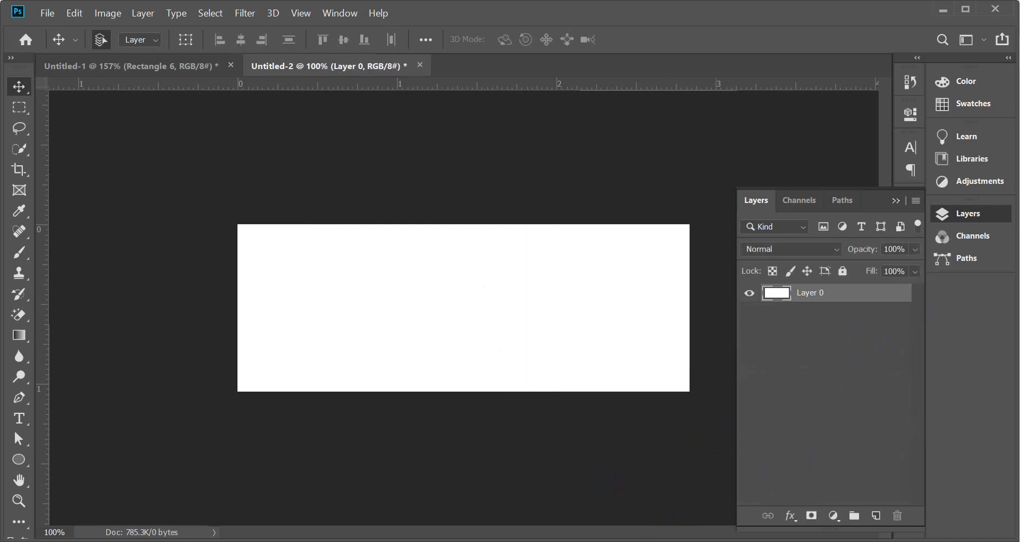
# - Switch to Chrome and replace the "man office image group working" image search with "tour image"
pyautogui.click(360, 516)
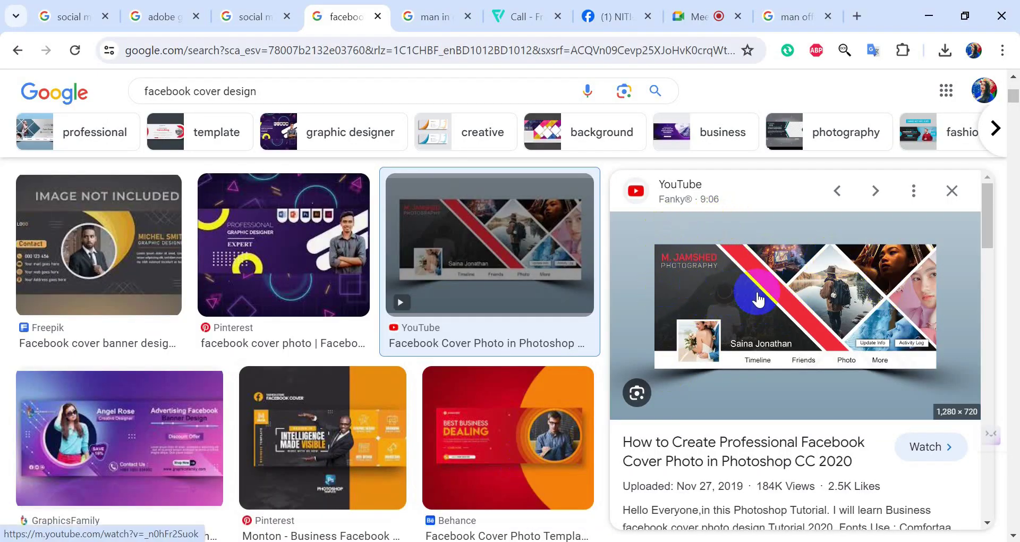
pyautogui.click(794, 17)
pyautogui.moveTo(292, 91); pyautogui.dragTo(111, 88)
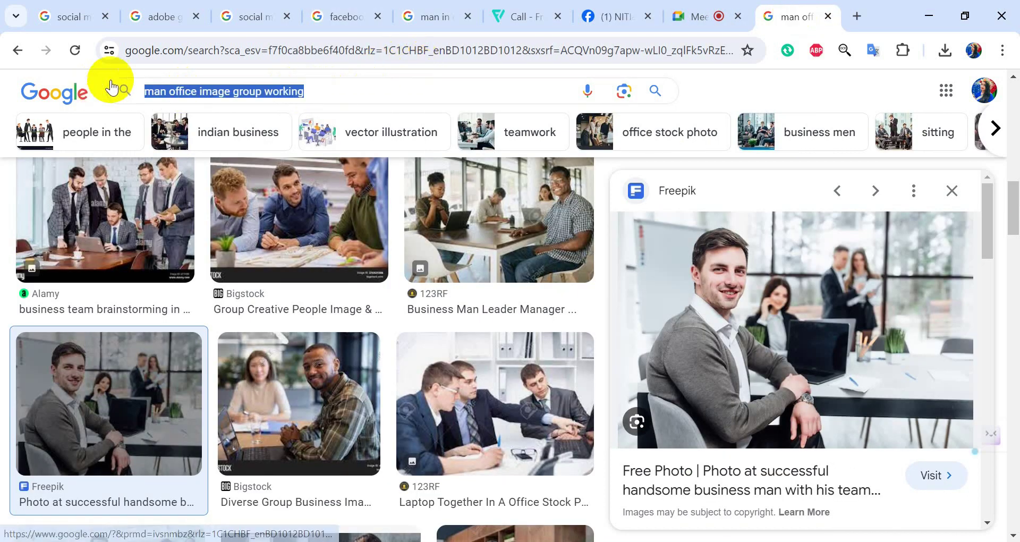
pyautogui.press('BackSpace')
pyautogui.write('tour')
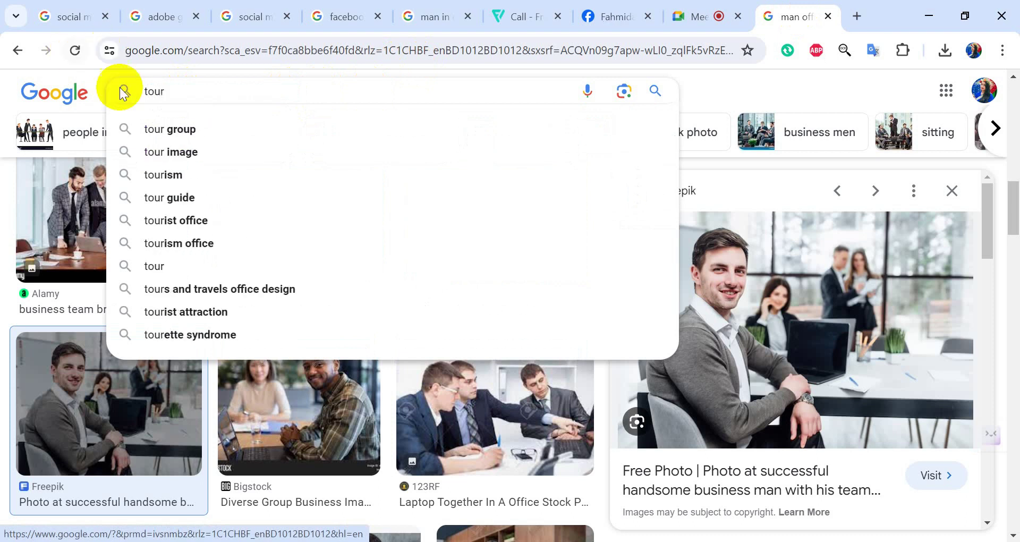
pyautogui.click(194, 160)
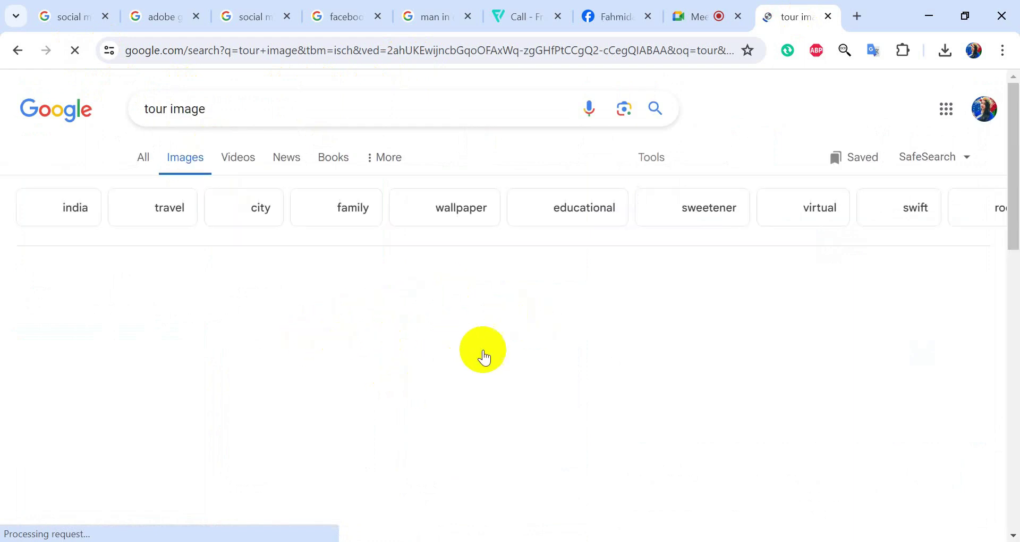
pyautogui.scroll(-3, 544, 336)
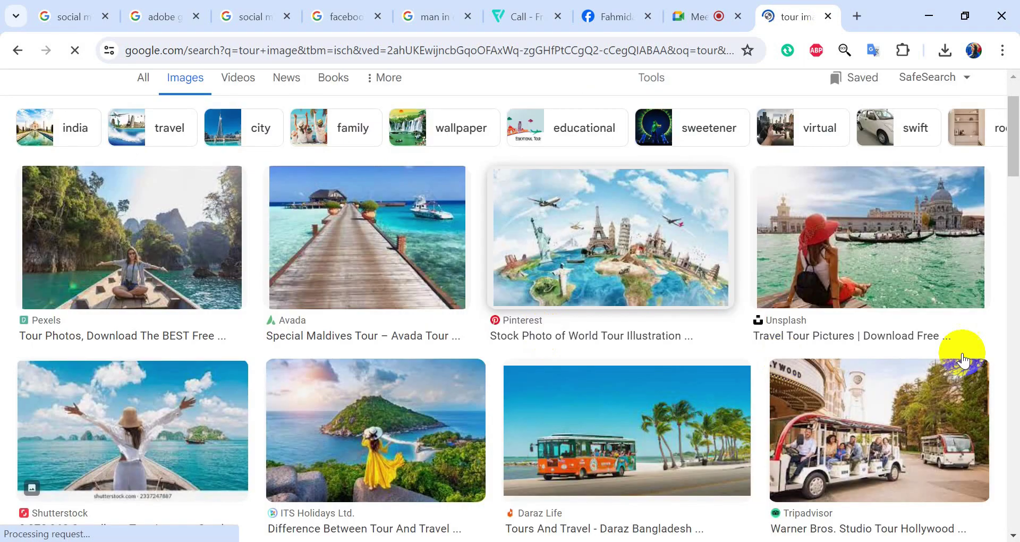
# - Copy the ITS Holidays photo of the woman in the yellow dress and paste it into the Untitled-2 banner in Photoshop
pyautogui.click(380, 362)
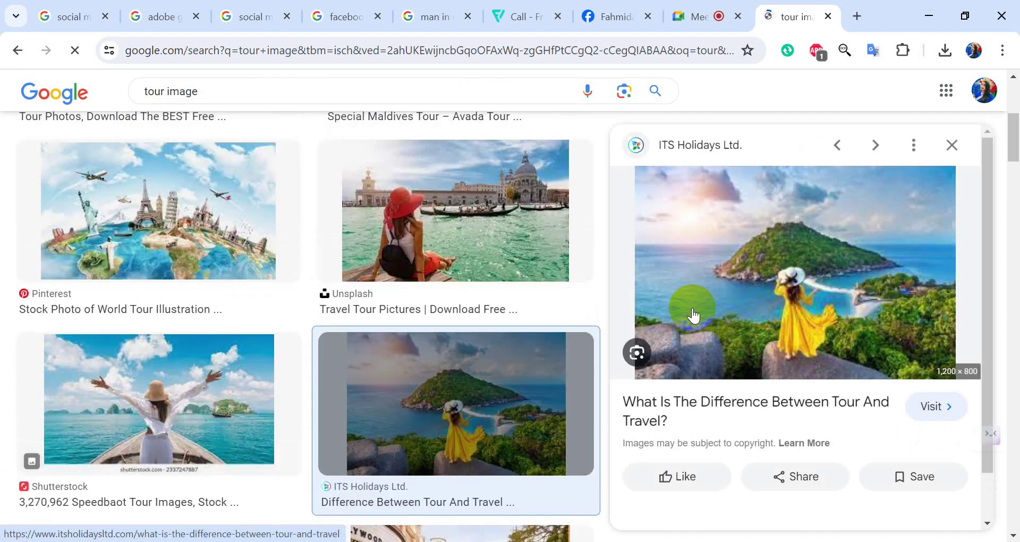
pyautogui.rightClick(796, 242)
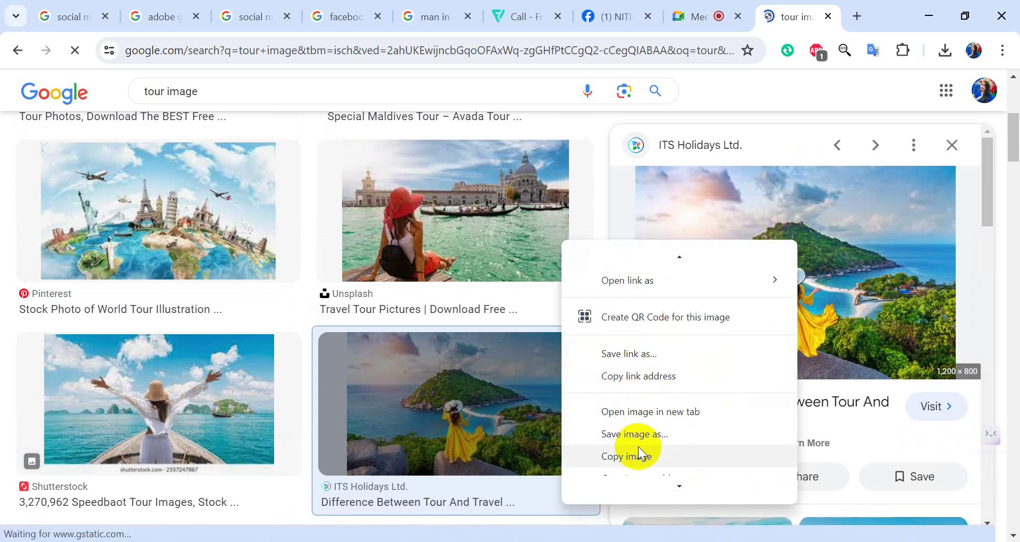
pyautogui.click(675, 452)
pyautogui.hotkey('alt', 'Tab')
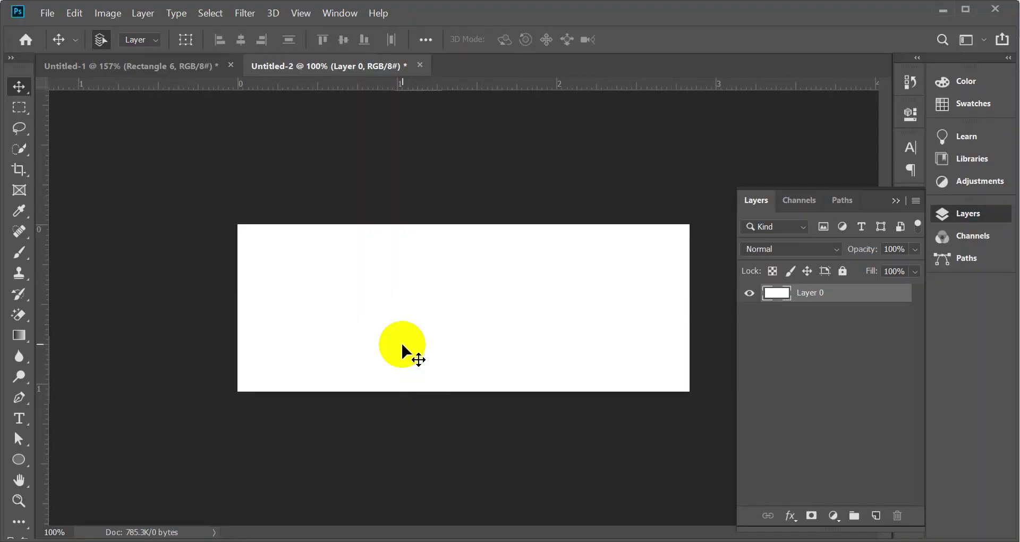
pyautogui.hotkey('ctrl', 'v')
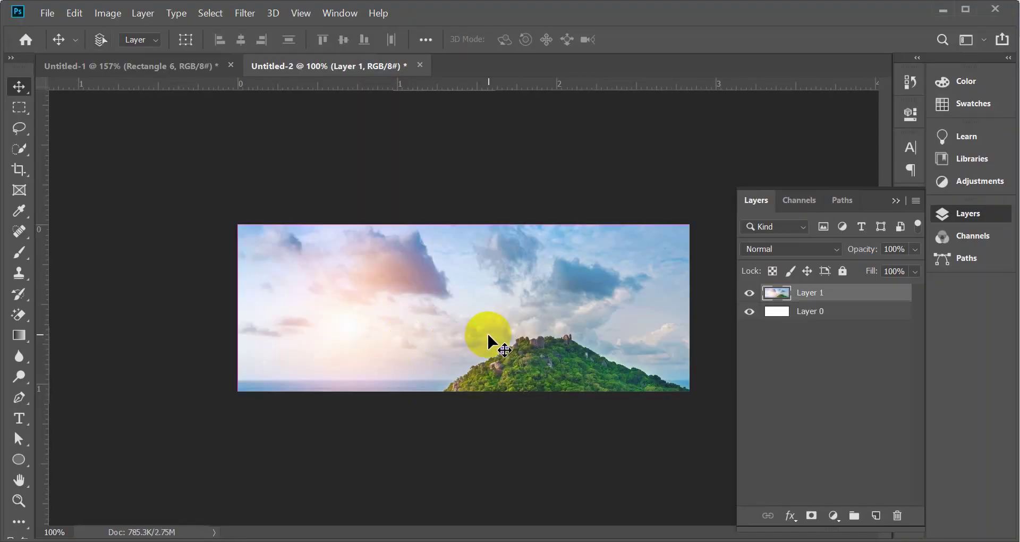
# - Scale the tour photo down to fill the banner's full height at its left end and nudge it slightly upward
pyautogui.hotkey('ctrl', 't')
pyautogui.moveTo(239, 226)
pyautogui.mouseDown()
pyautogui.moveTo(399, 367)
pyautogui.moveTo(348, 256)
pyautogui.moveTo(252, 223)
pyautogui.mouseUp()
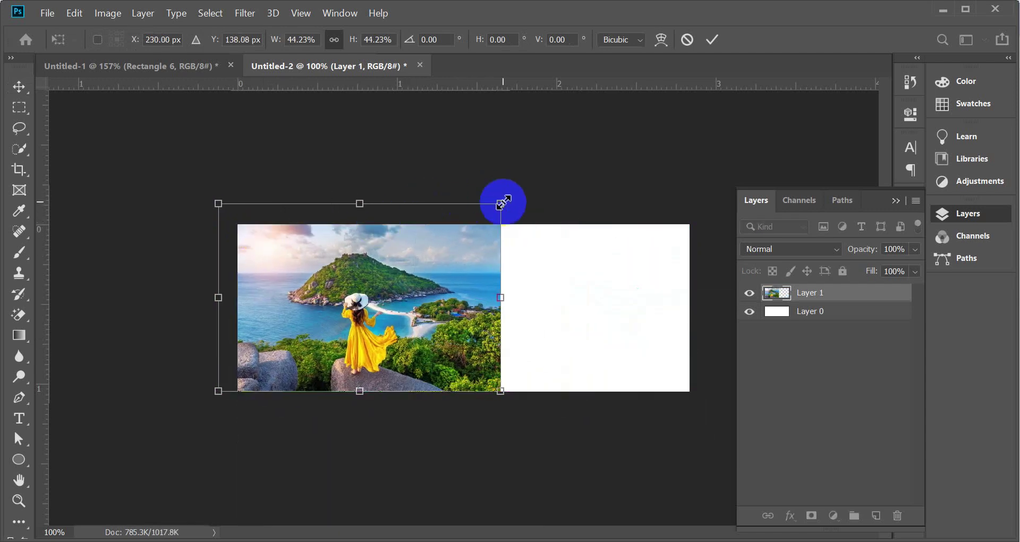
pyautogui.moveTo(501, 203); pyautogui.dragTo(515, 194)
pyautogui.click(712, 39)
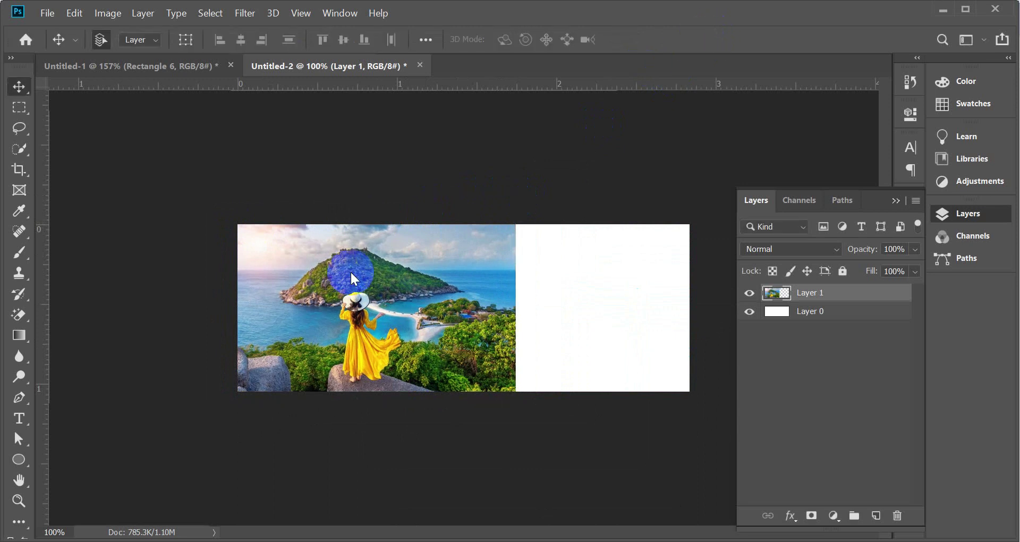
pyautogui.moveTo(370, 320); pyautogui.dragTo(373, 311)
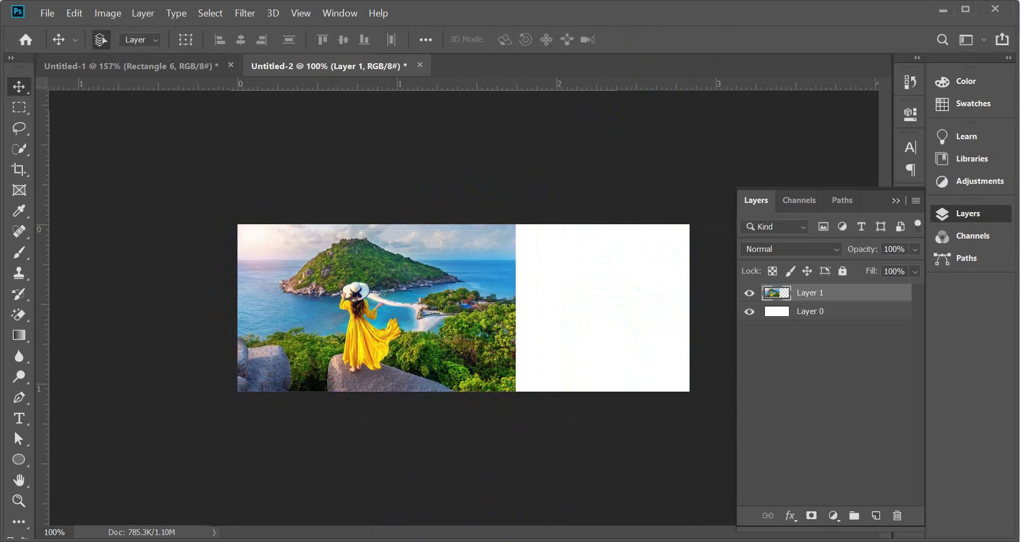
# - Switch to Chrome, examine the YouTube reference cover in the facebook cover design results, and return to Photoshop
pyautogui.click(329, 494)
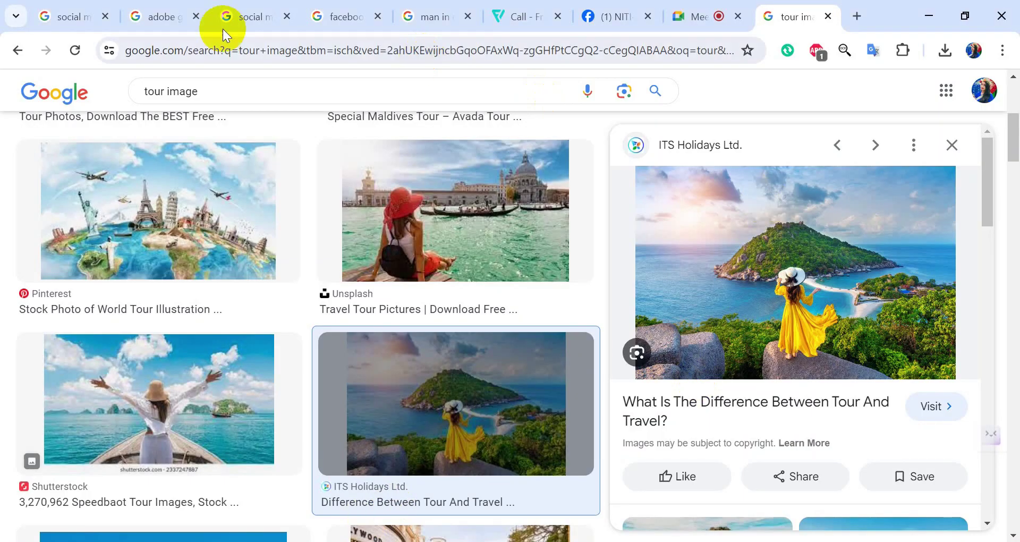
pyautogui.click(355, 16)
pyautogui.click(696, 311)
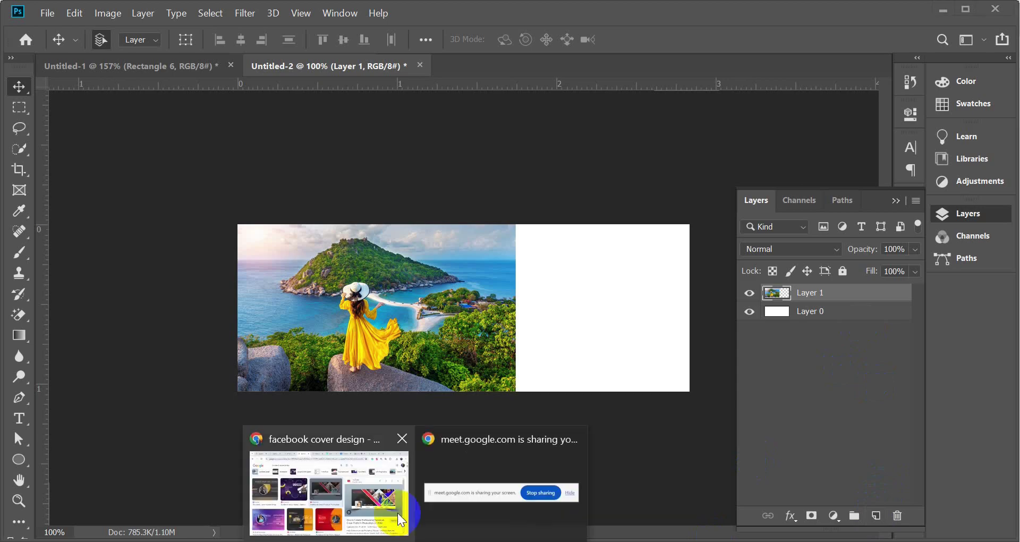
pyautogui.click(393, 483)
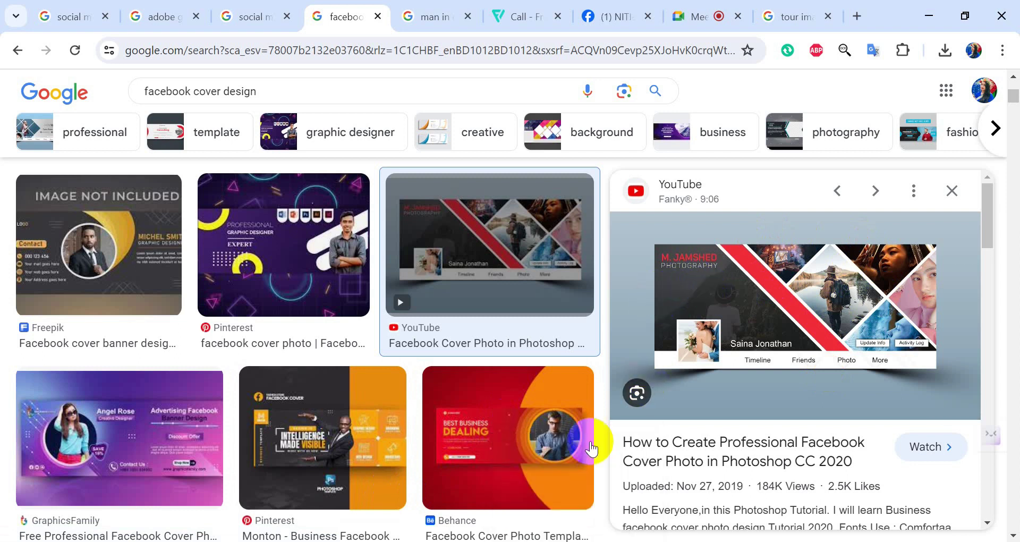
pyautogui.click(577, 486)
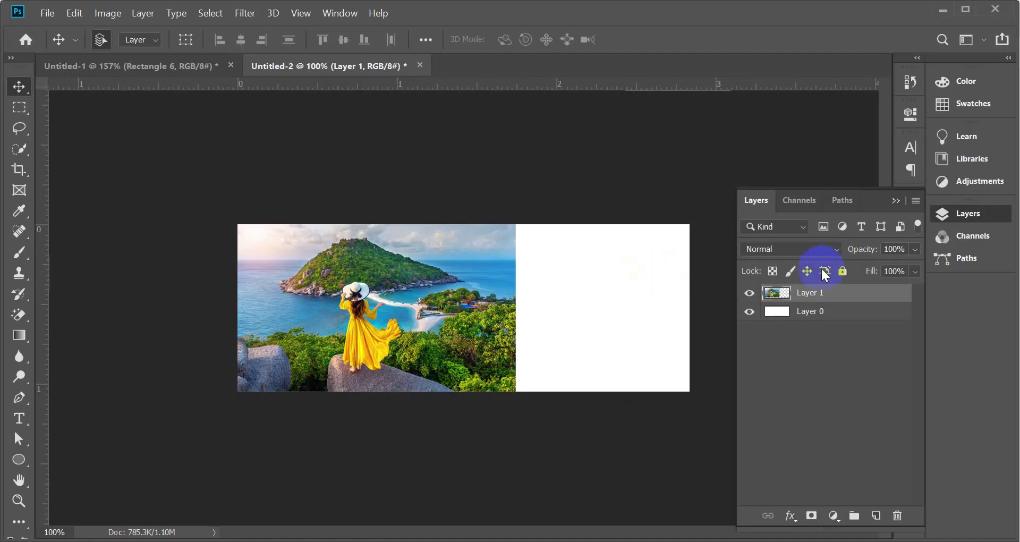
# - Draw a rectangle about 919 by 368 px covering the whole banner on a new layer and fill it with black
pyautogui.click(876, 516)
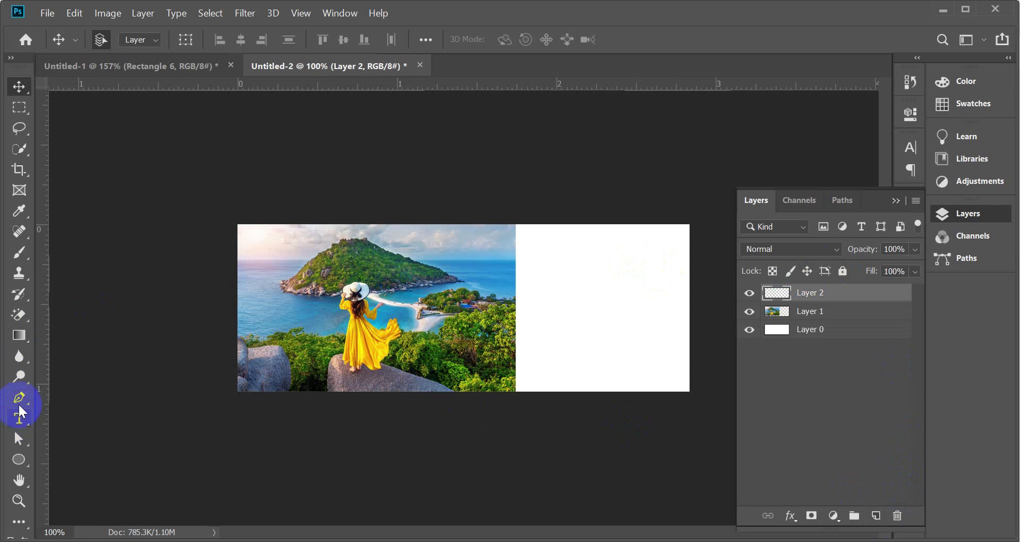
pyautogui.click(75, 458)
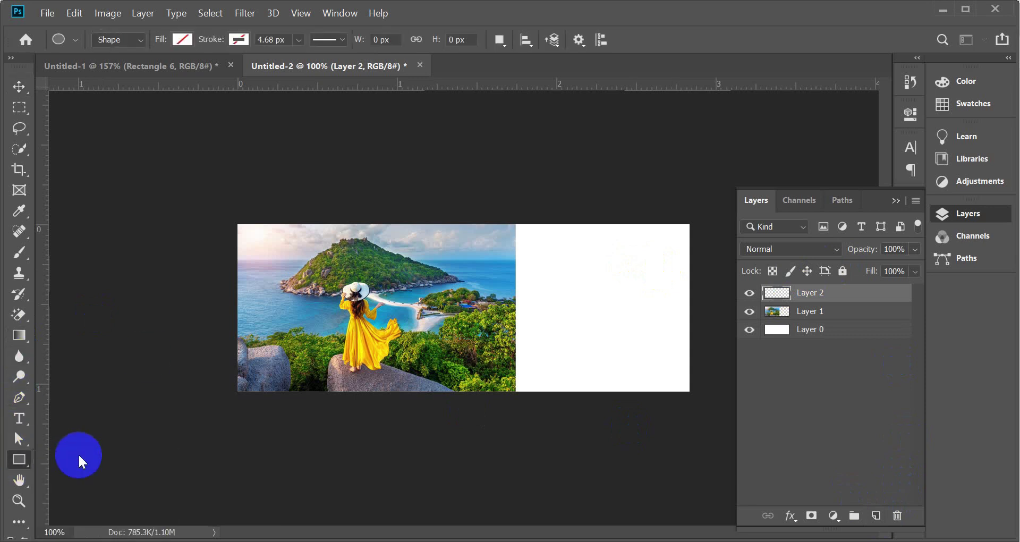
pyautogui.moveTo(220, 209); pyautogui.dragTo(707, 405)
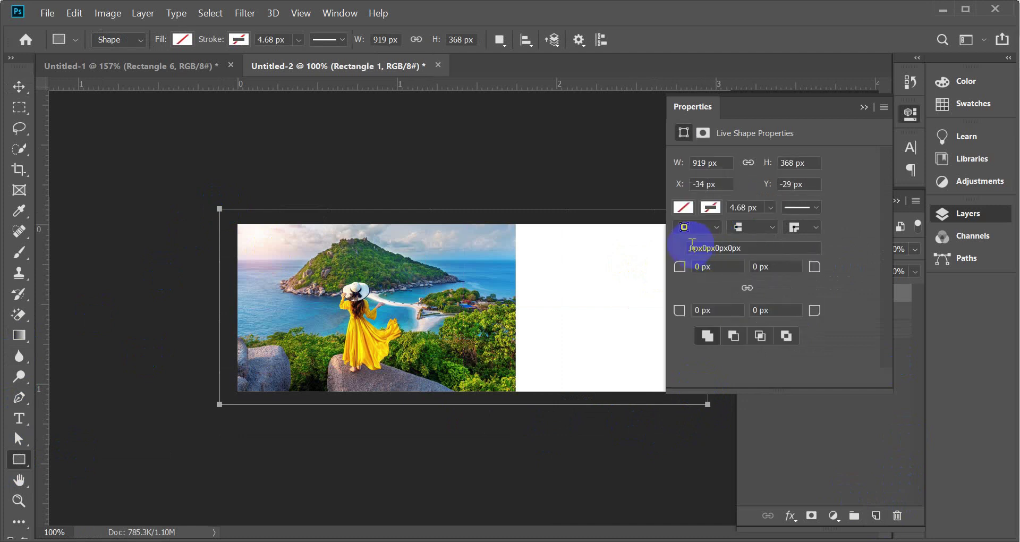
pyautogui.click(688, 208)
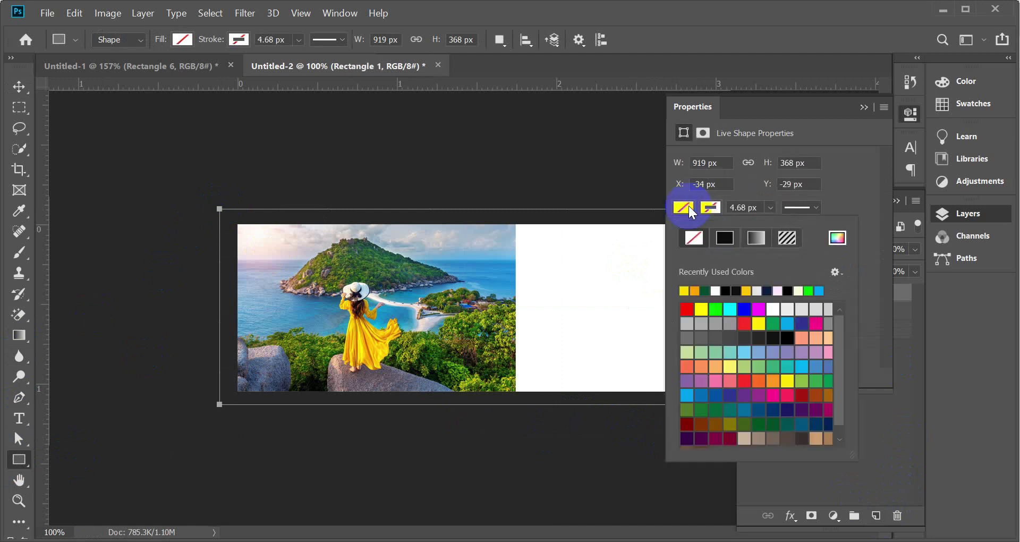
pyautogui.click(739, 288)
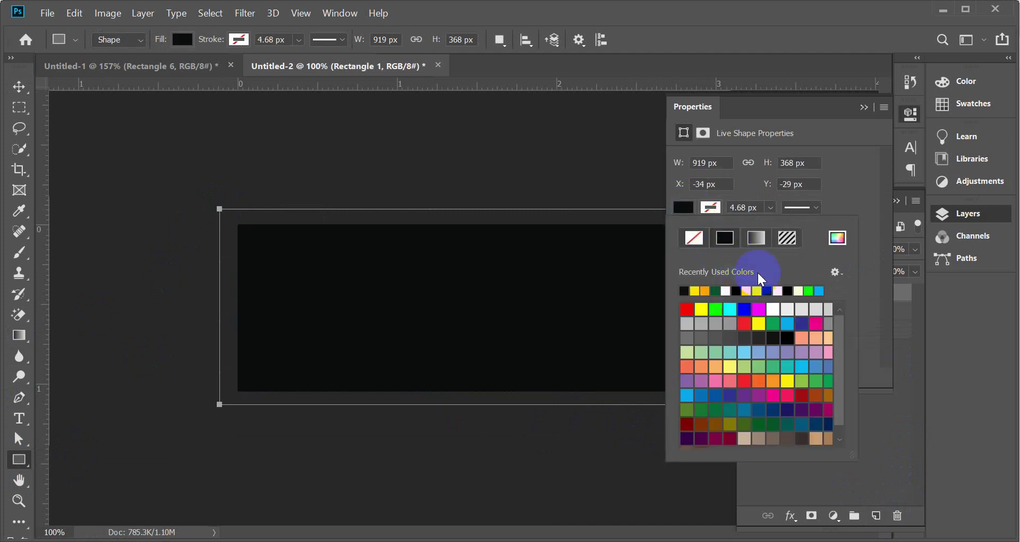
pyautogui.click(865, 107)
pyautogui.click(864, 108)
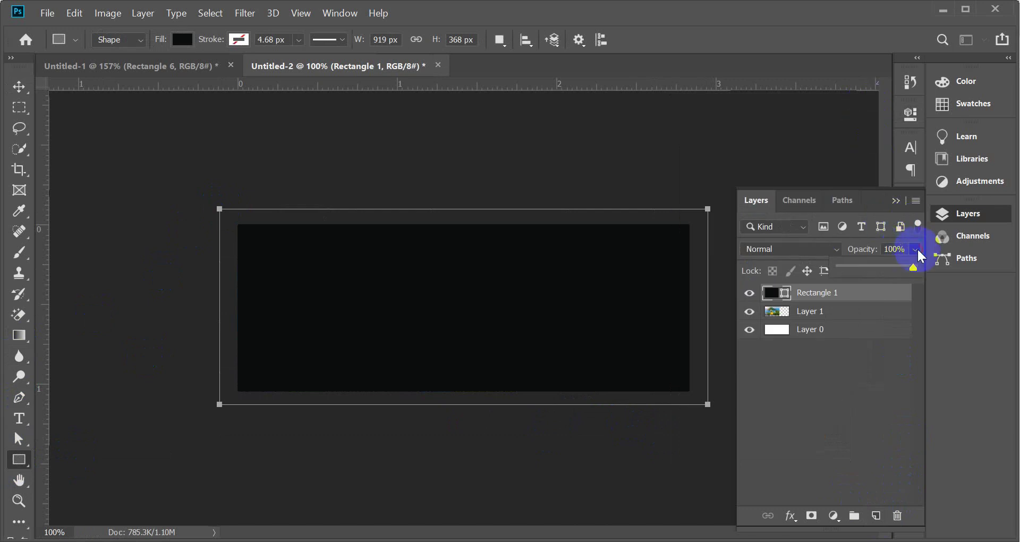
# - Try opacities of 88% and 75% on the black rectangle, and set it to 95%
pyautogui.click(900, 268)
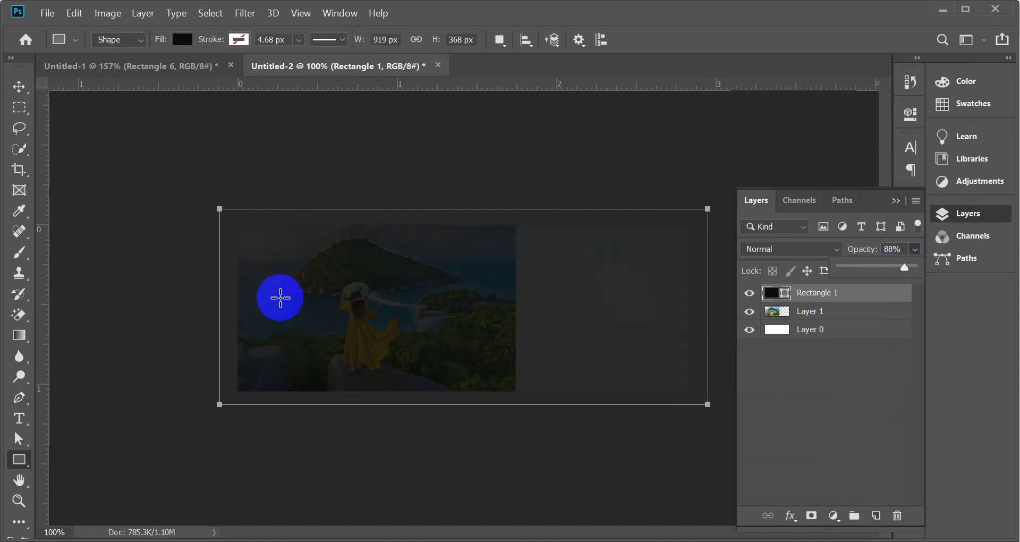
pyautogui.click(19, 87)
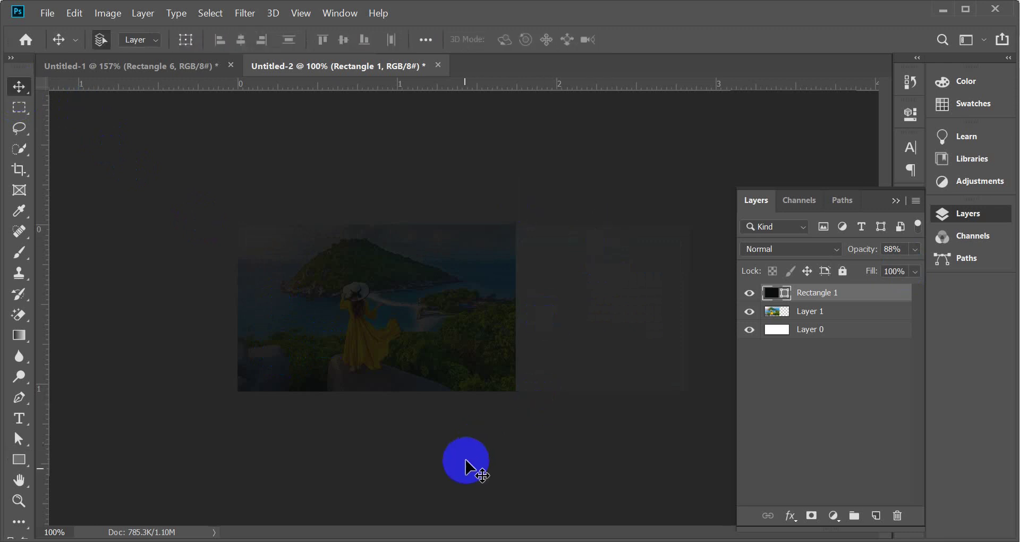
pyautogui.click(915, 249)
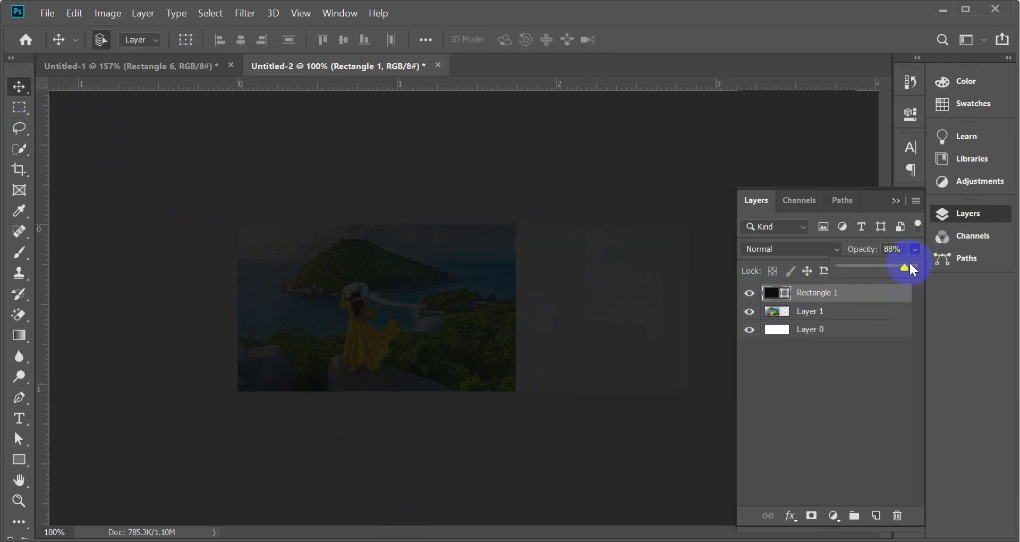
pyautogui.click(896, 266)
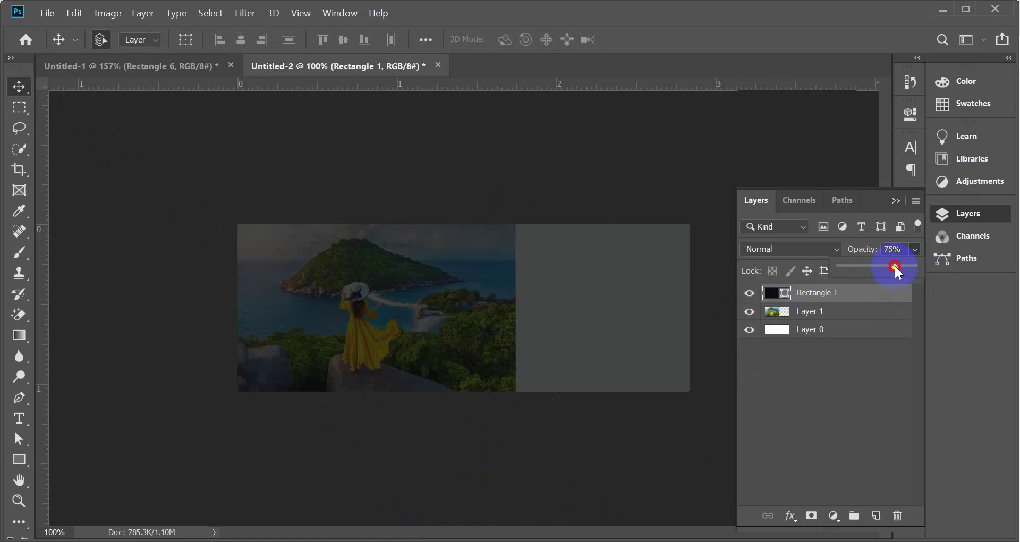
pyautogui.press('9')
pyautogui.press('5')
# - Move the black rectangle below the tour photo and lower the photo layer's opacity to 23%
pyautogui.moveTo(855, 302); pyautogui.dragTo(857, 321)
pyautogui.click(851, 293)
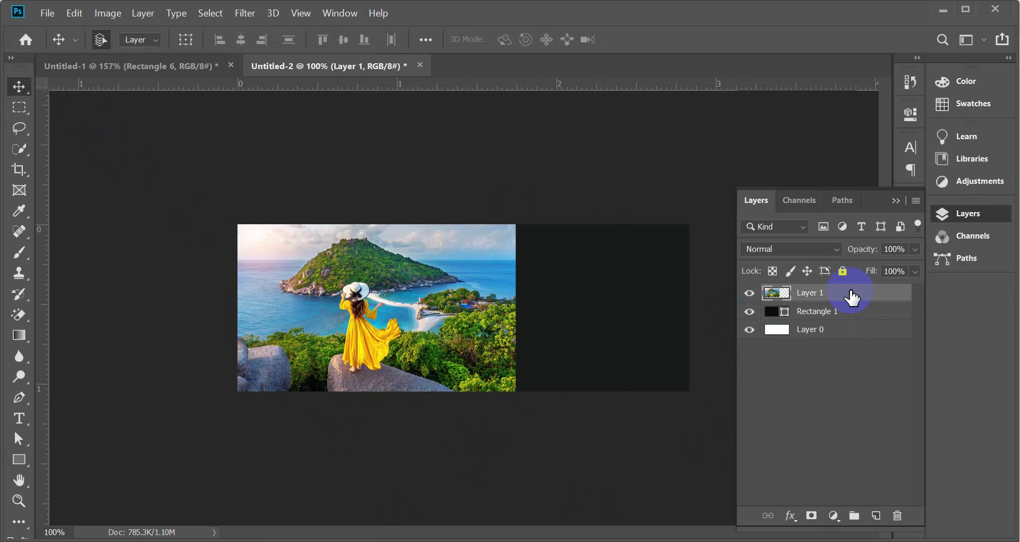
pyautogui.click(919, 250)
pyautogui.moveTo(900, 264); pyautogui.dragTo(857, 268)
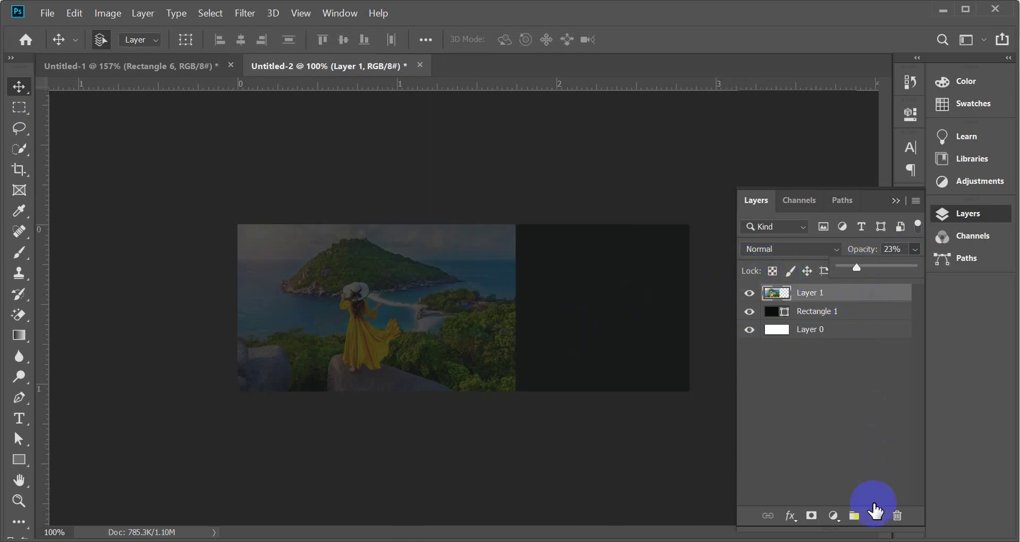
# - Draw a rectangle about 603 by 318 px over the right part of the banner on a new layer and fill it white
pyautogui.click(873, 516)
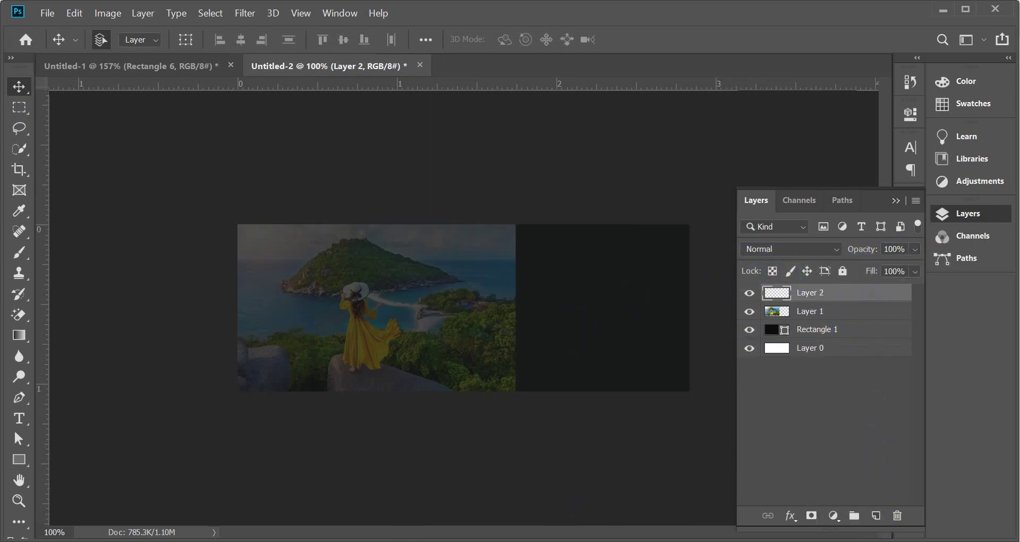
pyautogui.click(364, 480)
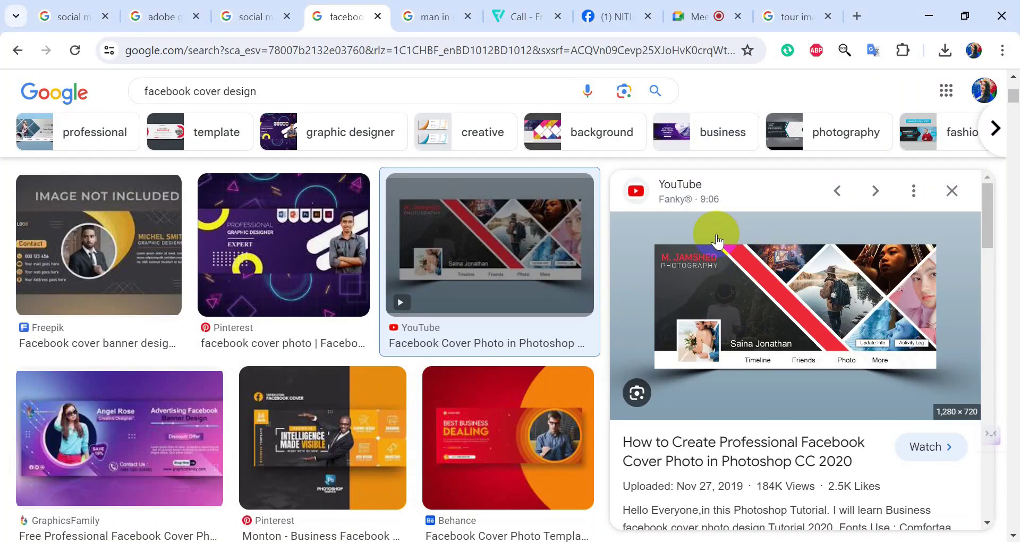
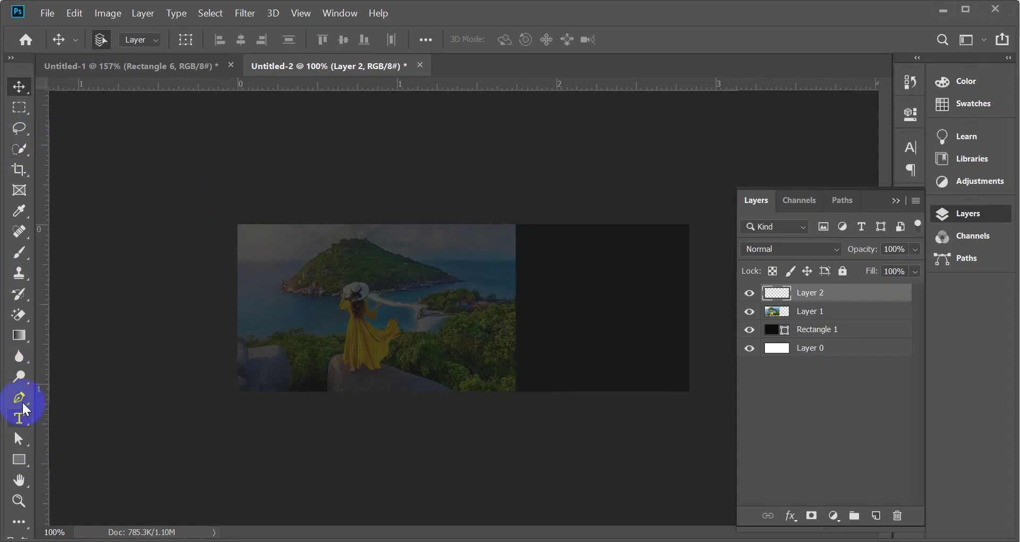
pyautogui.click(19, 459)
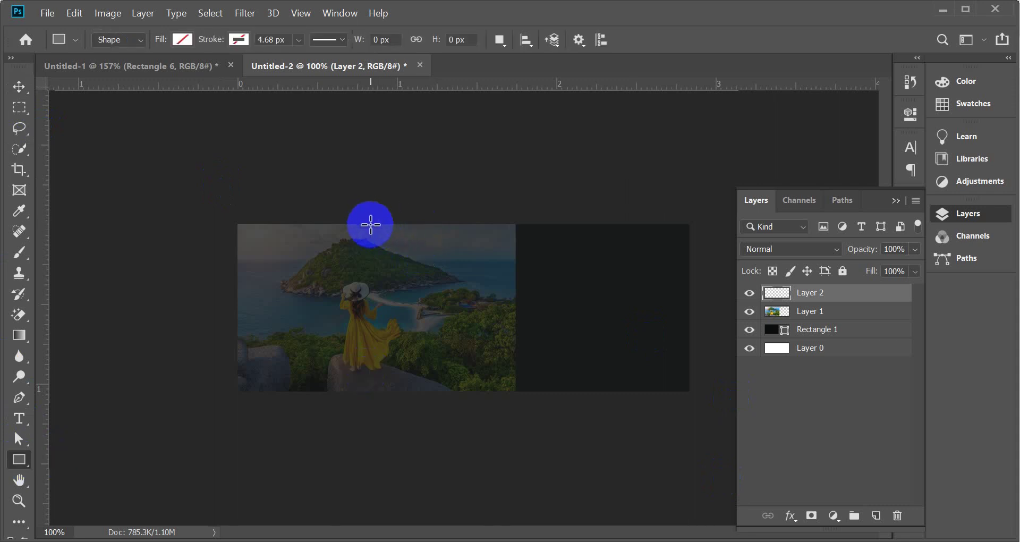
pyautogui.moveTo(373, 224); pyautogui.dragTo(691, 393)
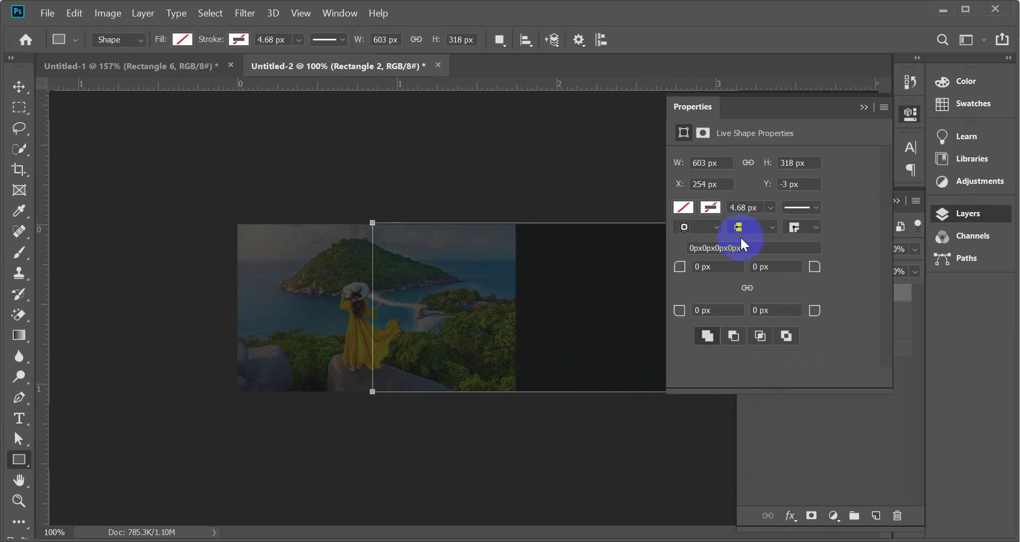
pyautogui.click(715, 207)
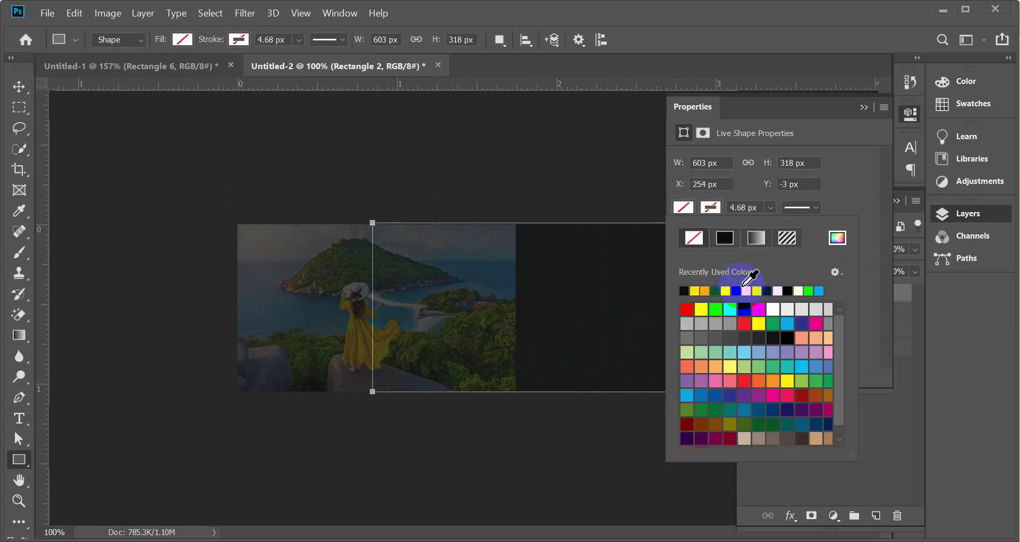
pyautogui.click(730, 291)
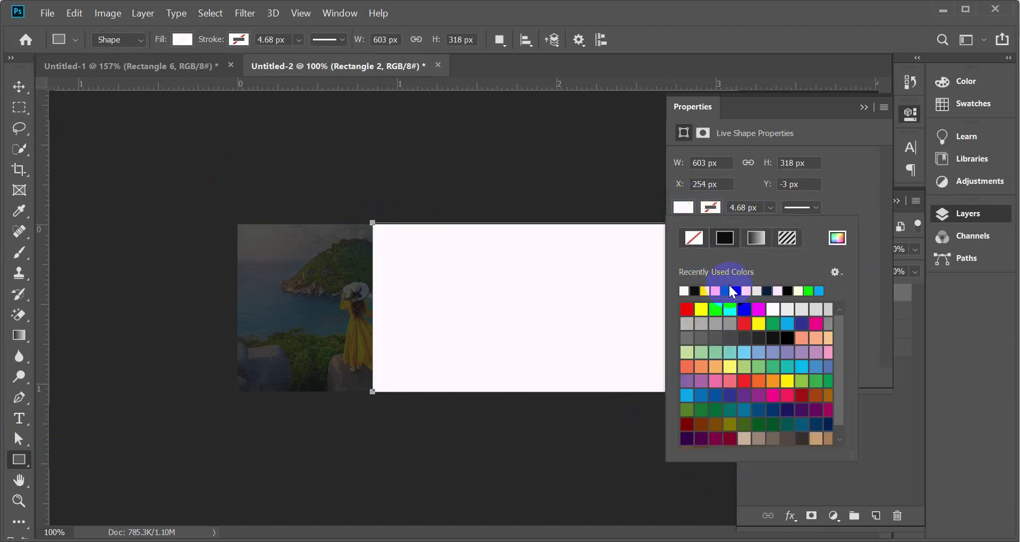
pyautogui.click(865, 107)
pyautogui.click(865, 106)
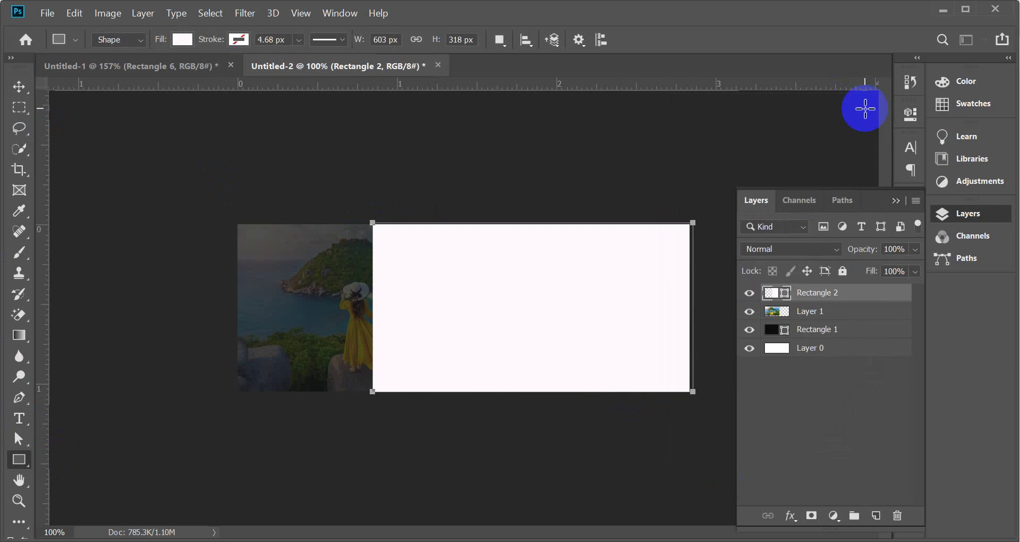
# - Slant the white rectangle's left edge by moving only its bottom-left corner point inward, converting the live shape to a regular path
pyautogui.click(23, 438)
pyautogui.click(68, 453)
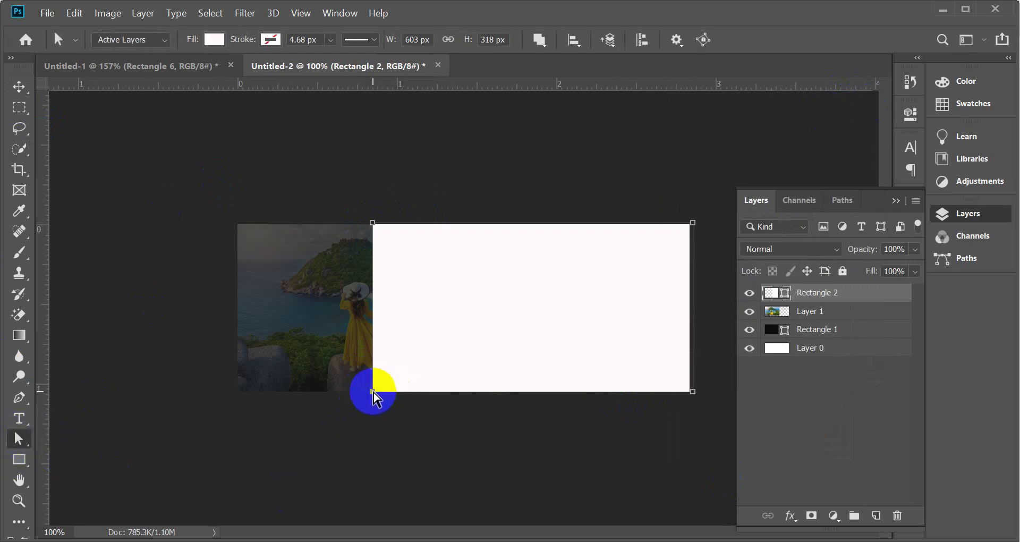
pyautogui.moveTo(375, 391); pyautogui.dragTo(439, 391)
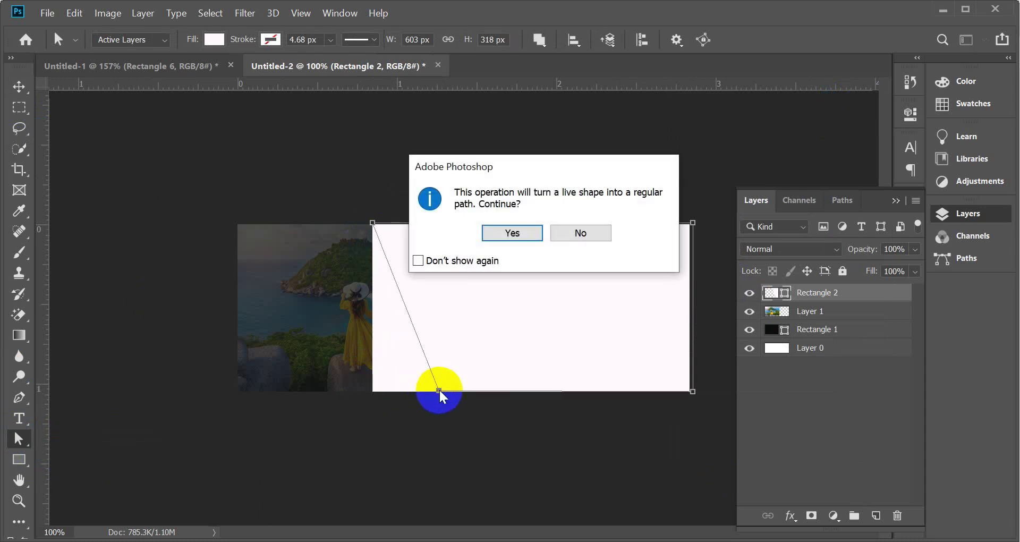
pyautogui.click(522, 235)
pyautogui.click(19, 86)
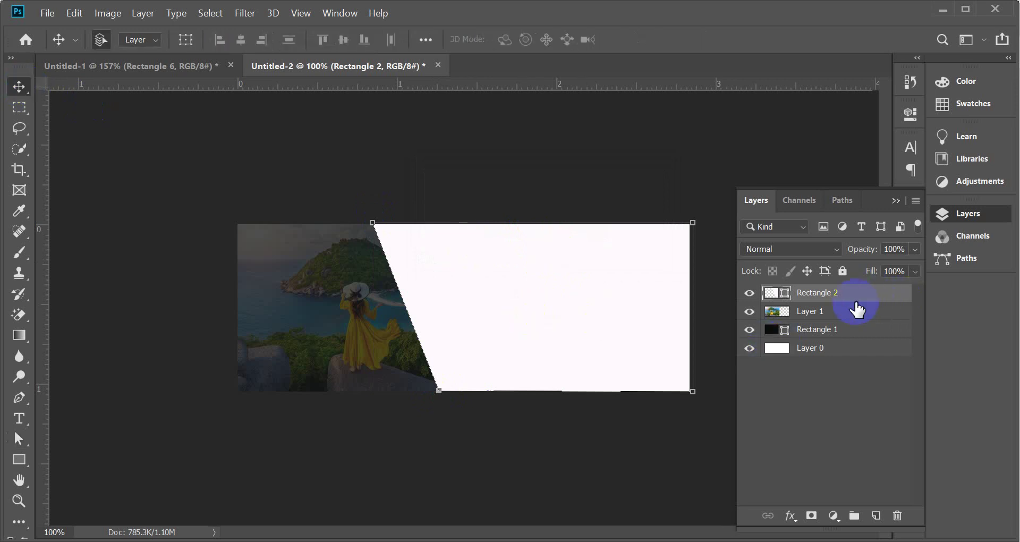
# - Duplicate the slanted white shape, try recoloring the copy red ff0000, and undo the color change
pyautogui.hotkey('ctrl', 'j')
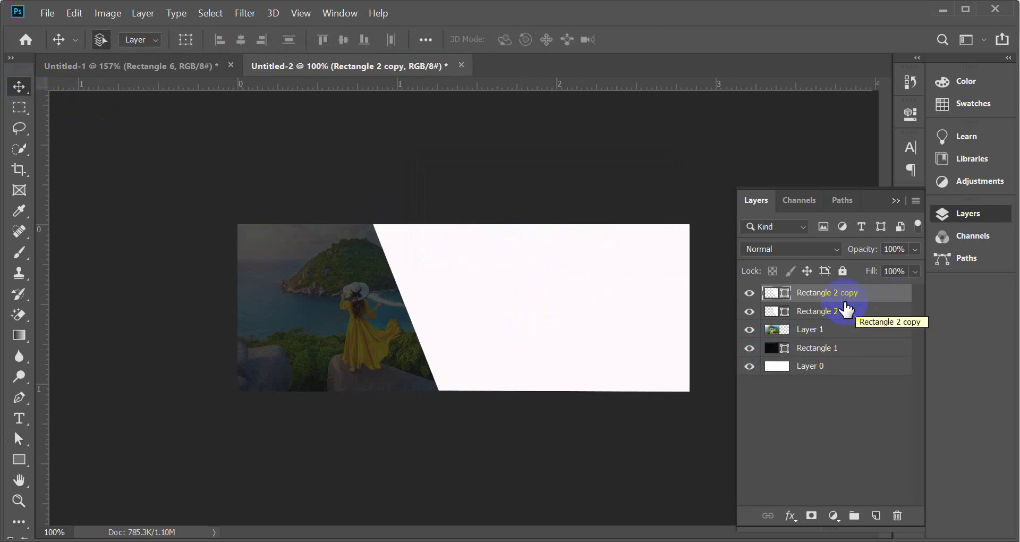
pyautogui.doubleClick(786, 293)
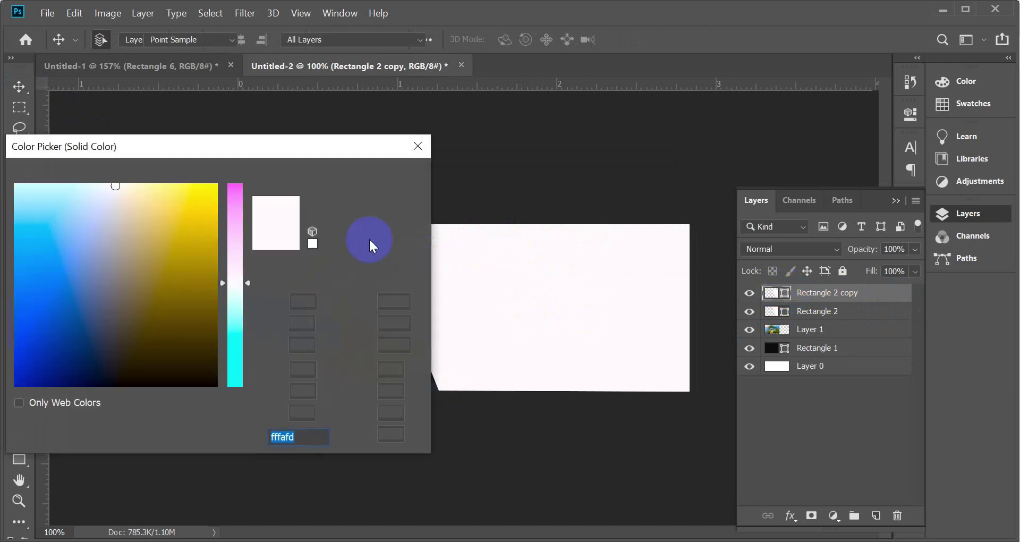
pyautogui.click(205, 228)
pyautogui.moveTo(235, 228); pyautogui.dragTo(242, 189)
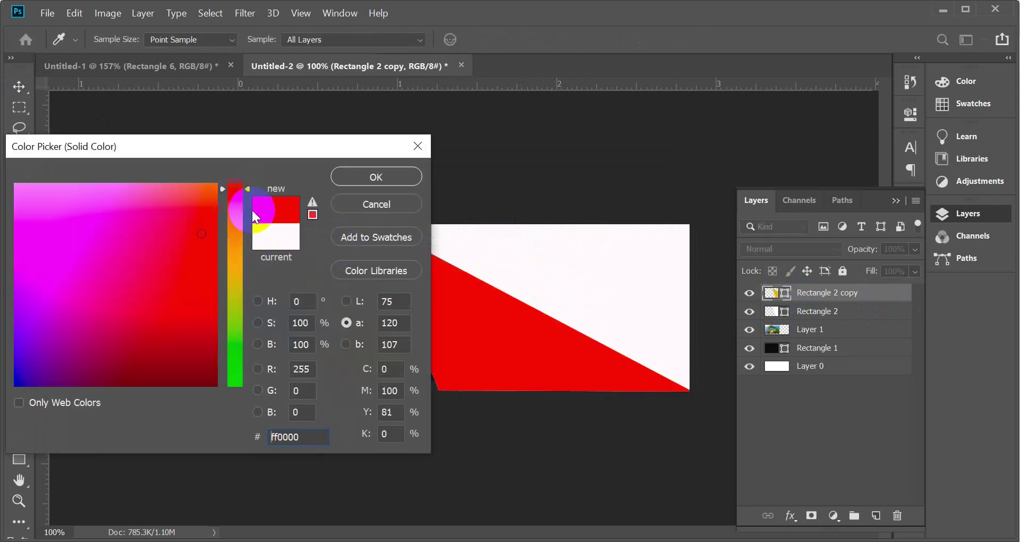
pyautogui.click(372, 178)
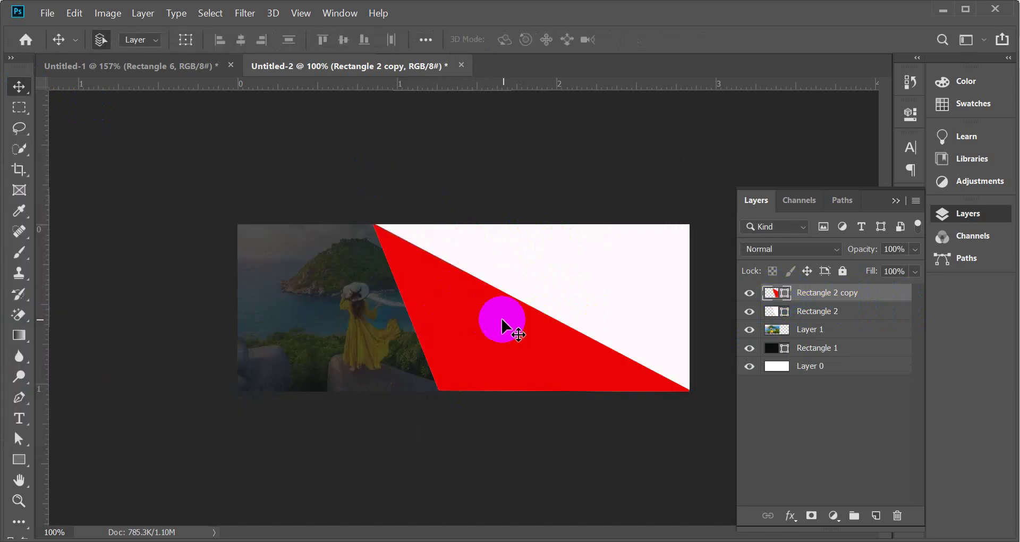
pyautogui.hotkey('ctrl', 'z')
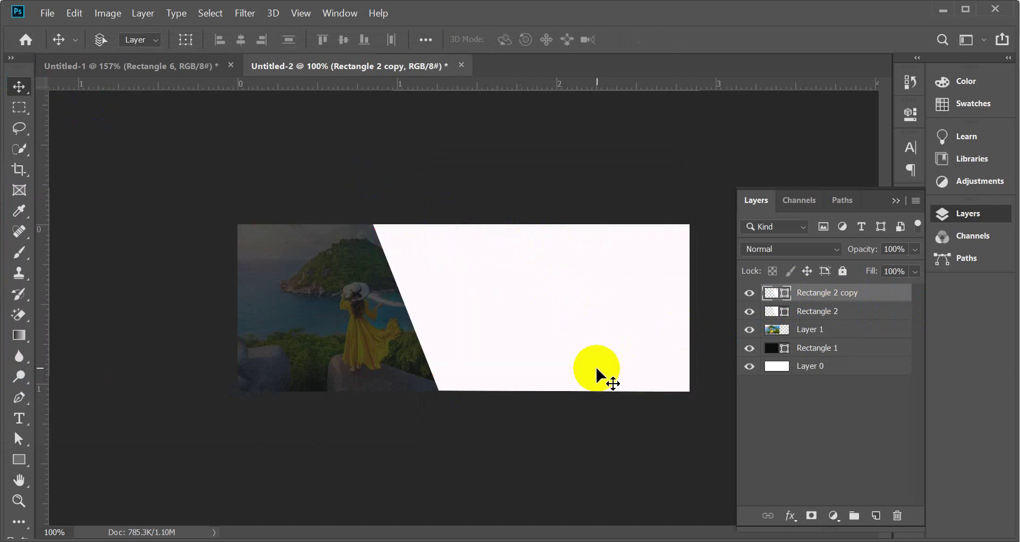
# - Try recoloring the duplicate shape orange-red ff4900, and delete that copy
pyautogui.click(750, 293)
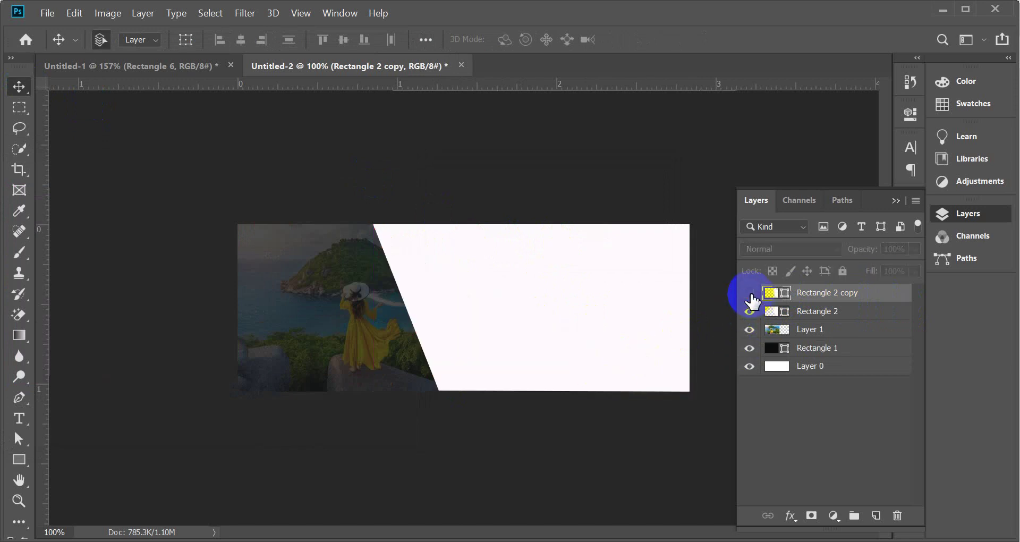
pyautogui.click(780, 295)
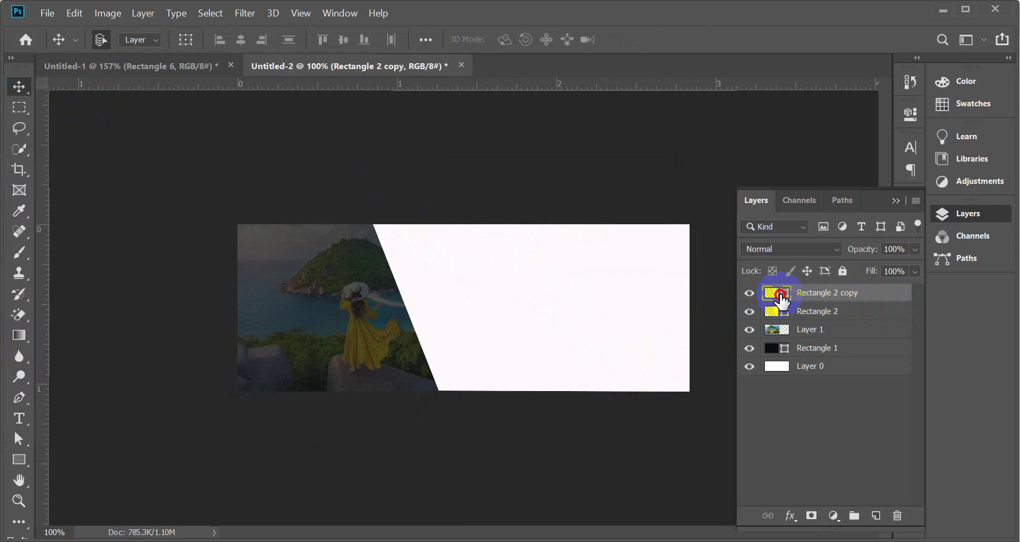
pyautogui.doubleClick(777, 293)
pyautogui.moveTo(209, 285); pyautogui.dragTo(205, 191)
pyautogui.click(241, 193)
pyautogui.click(393, 182)
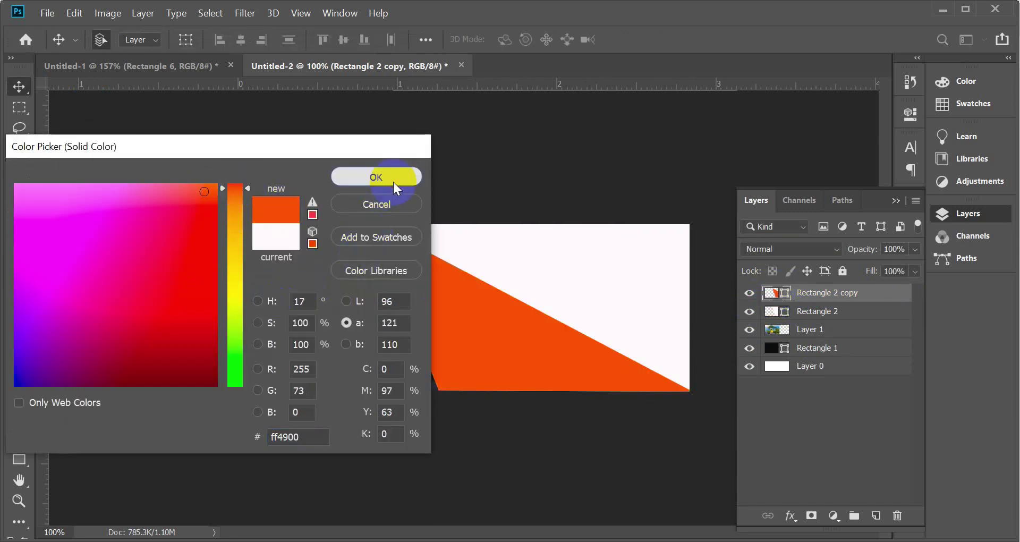
pyautogui.click(751, 293)
pyautogui.press('Delete')
pyautogui.click(751, 293)
pyautogui.click(751, 293)
# - Duplicate the slanted white shape and shift the copy slightly to the right of the original
pyautogui.hotkey('ctrl', 'j')
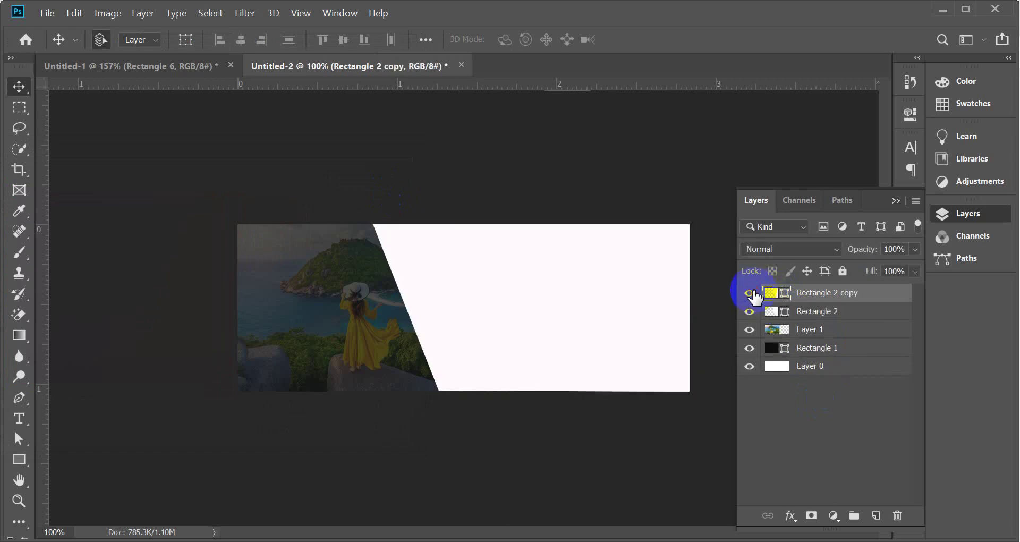
pyautogui.hotkey('ctrl', 't')
pyautogui.moveTo(564, 295); pyautogui.dragTo(569, 296)
pyautogui.click(713, 39)
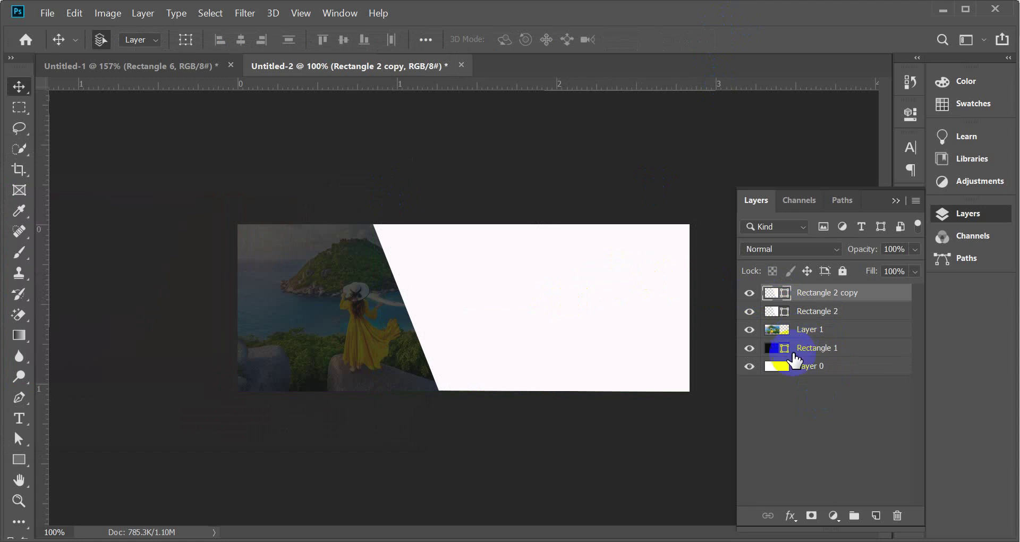
# - Recolor the offset copy red and shift it left to leave only a thin white strip along its slanted edge
pyautogui.doubleClick(773, 293)
pyautogui.click(187, 186)
pyautogui.moveTo(229, 223); pyautogui.dragTo(242, 190)
pyautogui.click(212, 220)
pyautogui.click(401, 181)
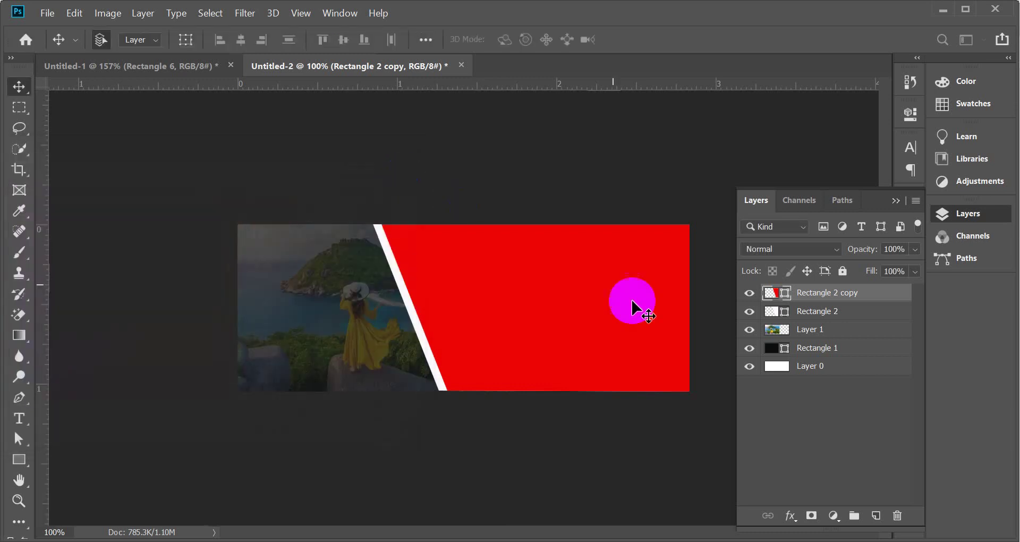
pyautogui.click(785, 315)
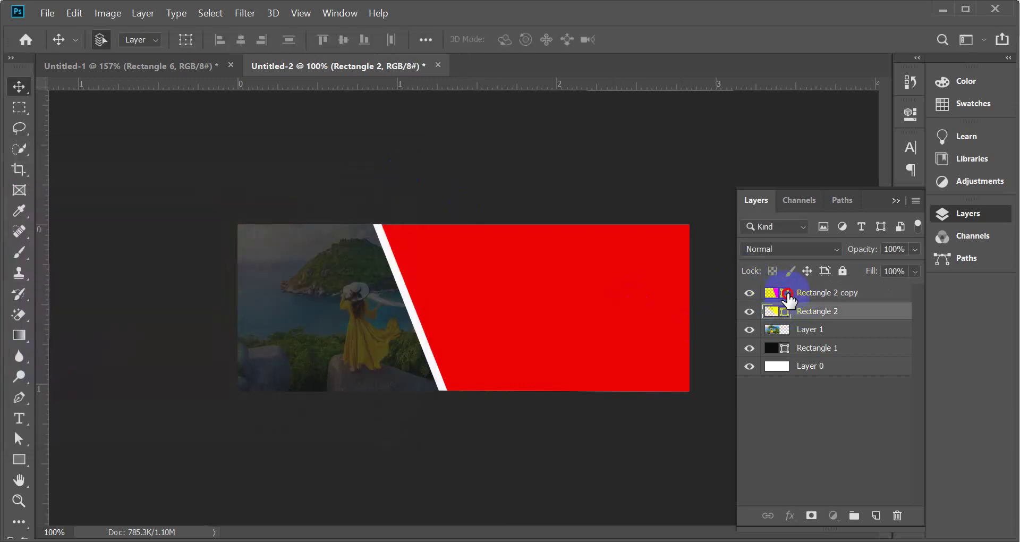
pyautogui.click(787, 294)
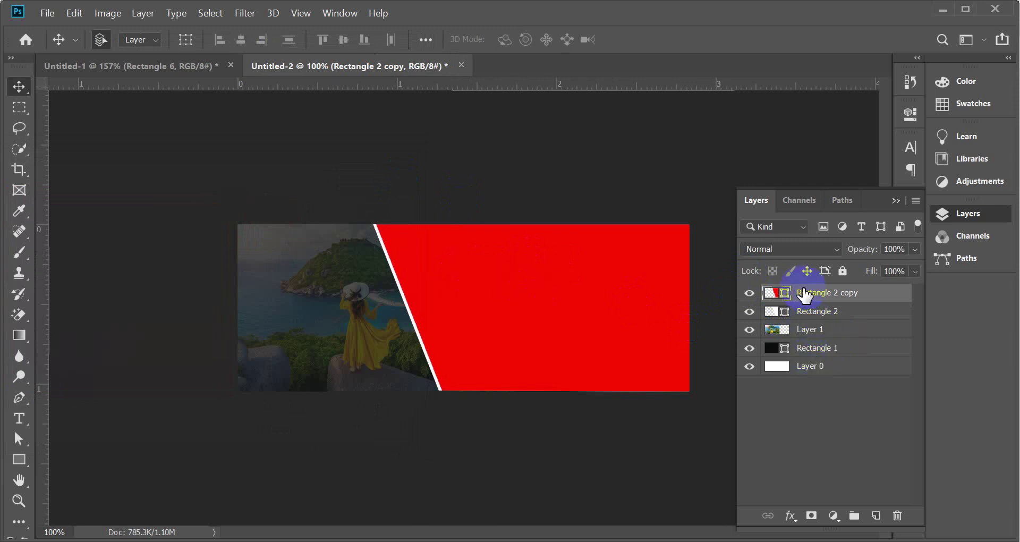
# - Duplicate the red shape, recolor the copy off-white fffcfb, and shift it right to leave a diagonal red band
pyautogui.hotkey('ctrl', 'j')
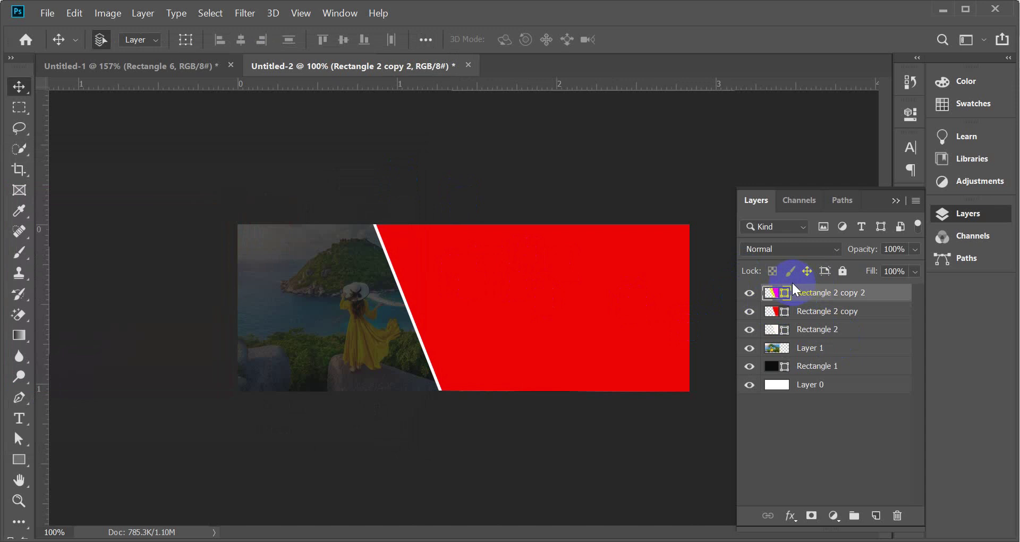
pyautogui.doubleClick(786, 292)
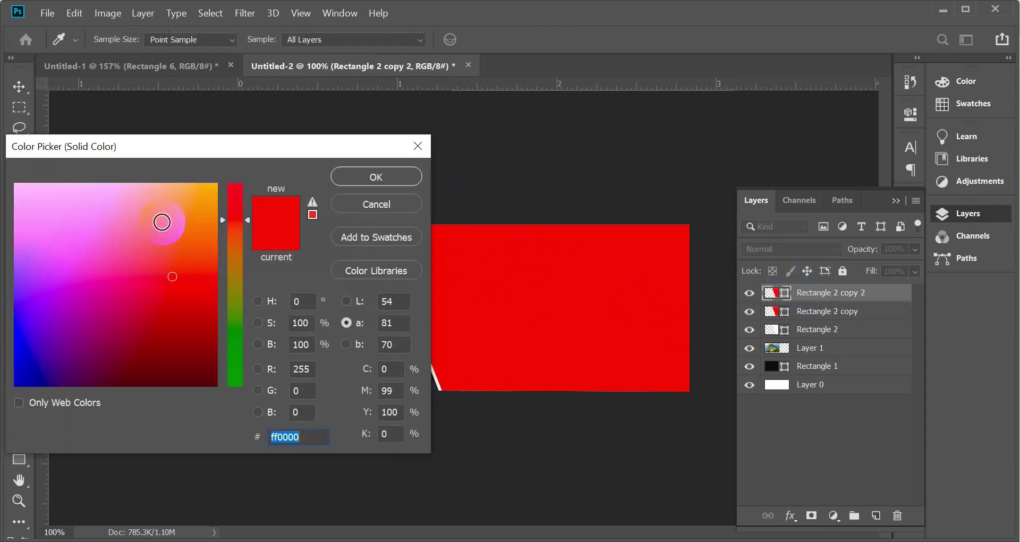
pyautogui.click(182, 196)
pyautogui.click(239, 287)
pyautogui.moveTo(240, 286); pyautogui.dragTo(239, 280)
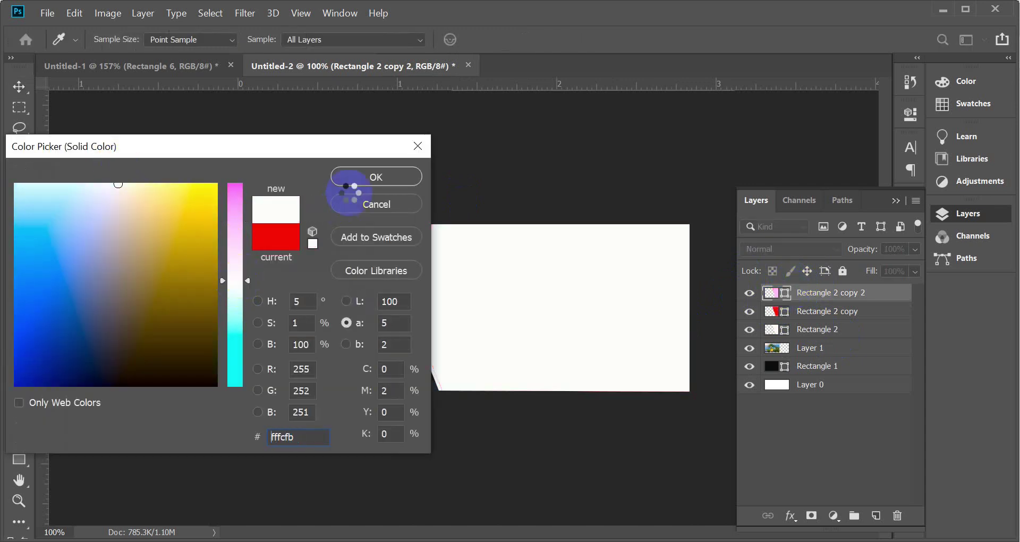
pyautogui.click(370, 181)
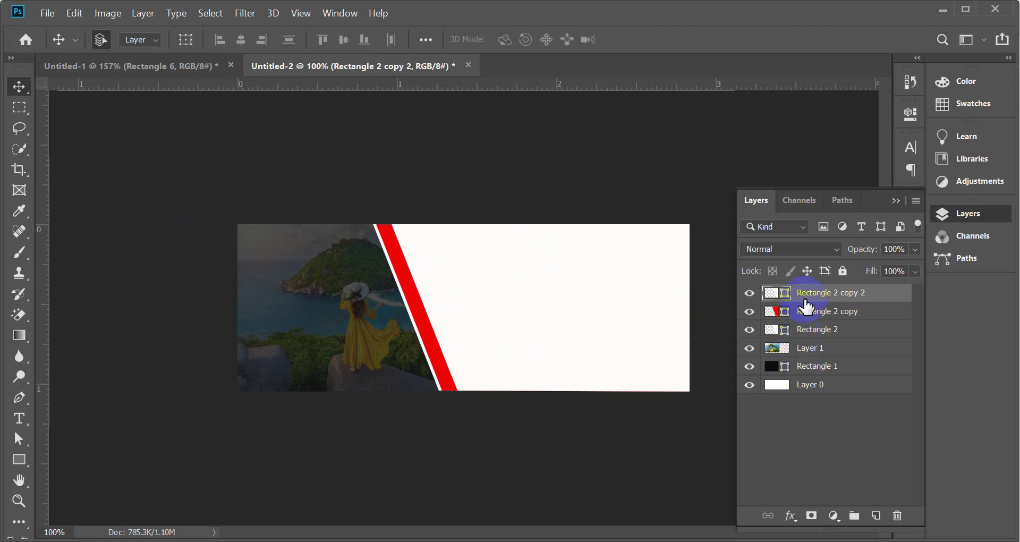
# - Duplicate the top off-white shape, compare with the reference cover in Chrome, and delete the extra copy
pyautogui.hotkey('ctrl', 'j')
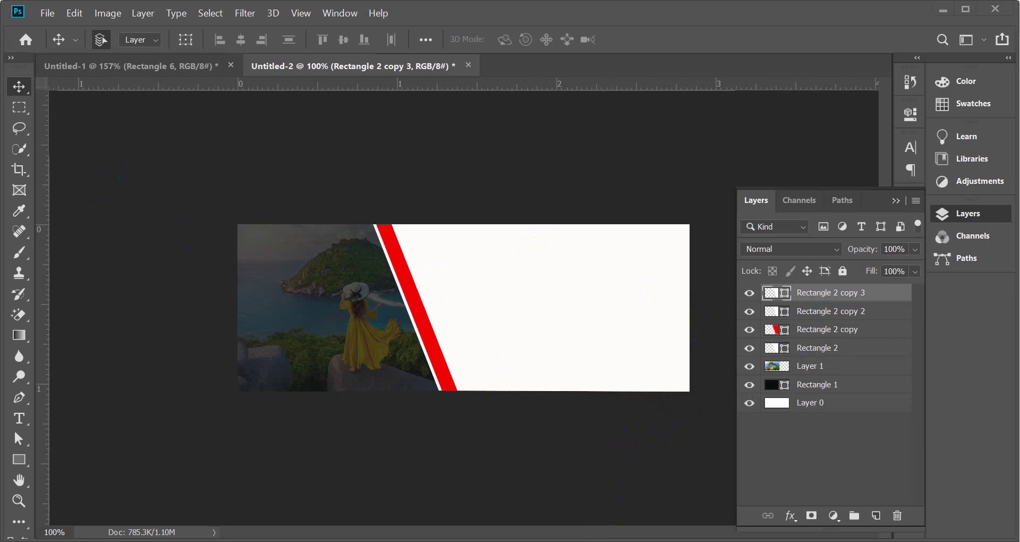
pyautogui.click(391, 476)
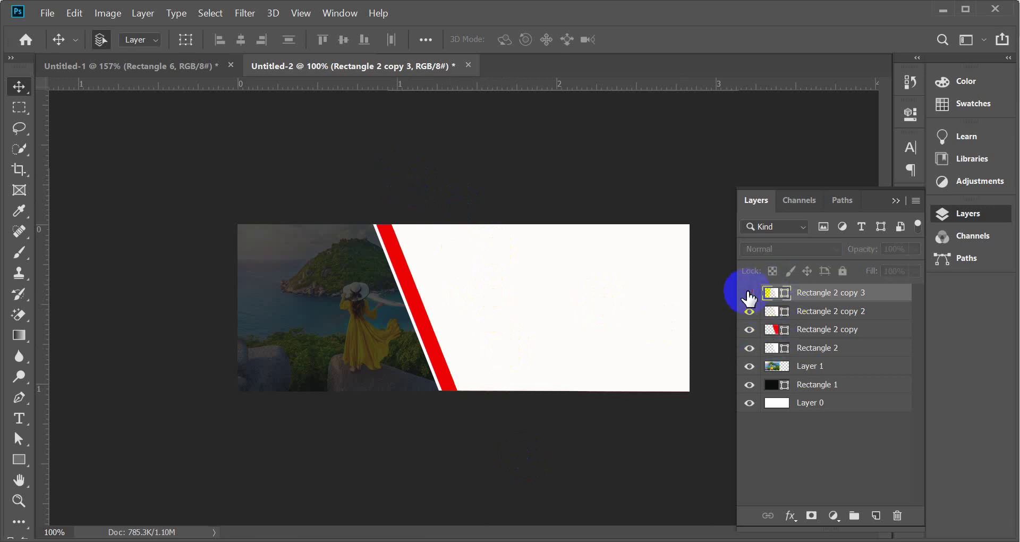
pyautogui.press('Delete')
pyautogui.click(408, 278)
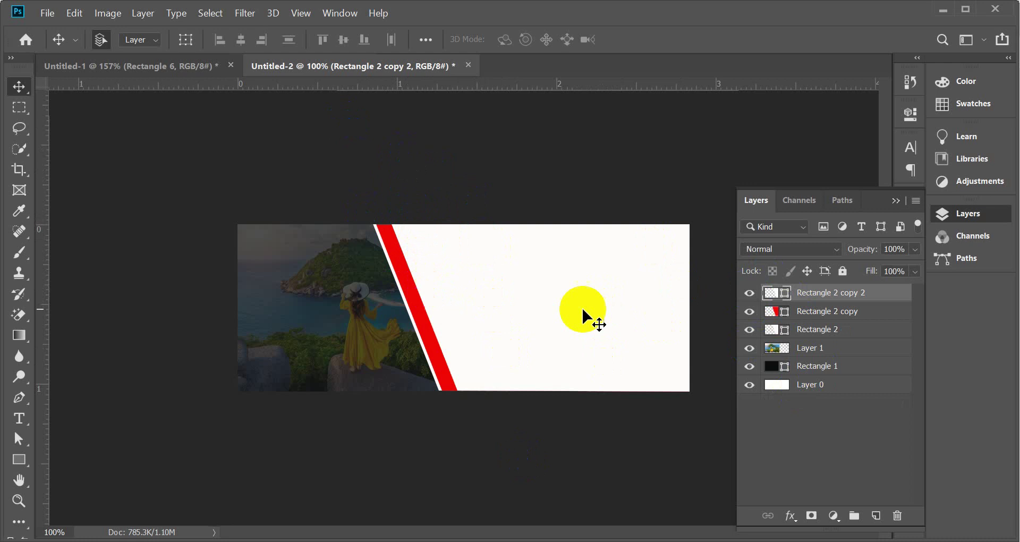
# - Move the three slanted shapes together to the right, centering them at about X 664 px, Y 156 px
pyautogui.keyDown('shift'); pyautogui.click(820, 331); pyautogui.keyUp('shift')
pyautogui.hotkey('ctrl', 't')
pyautogui.moveTo(498, 296); pyautogui.dragTo(546, 298)
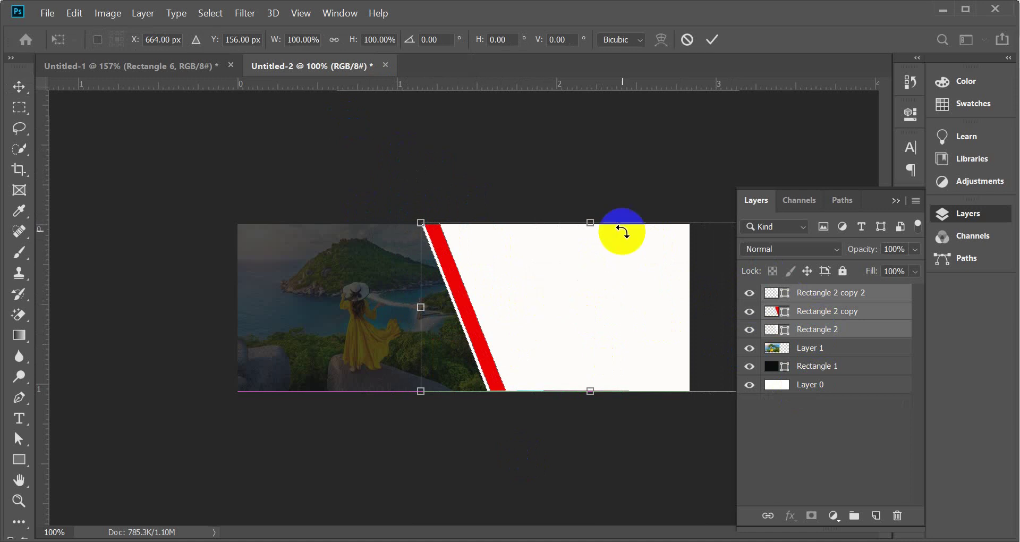
pyautogui.click(712, 39)
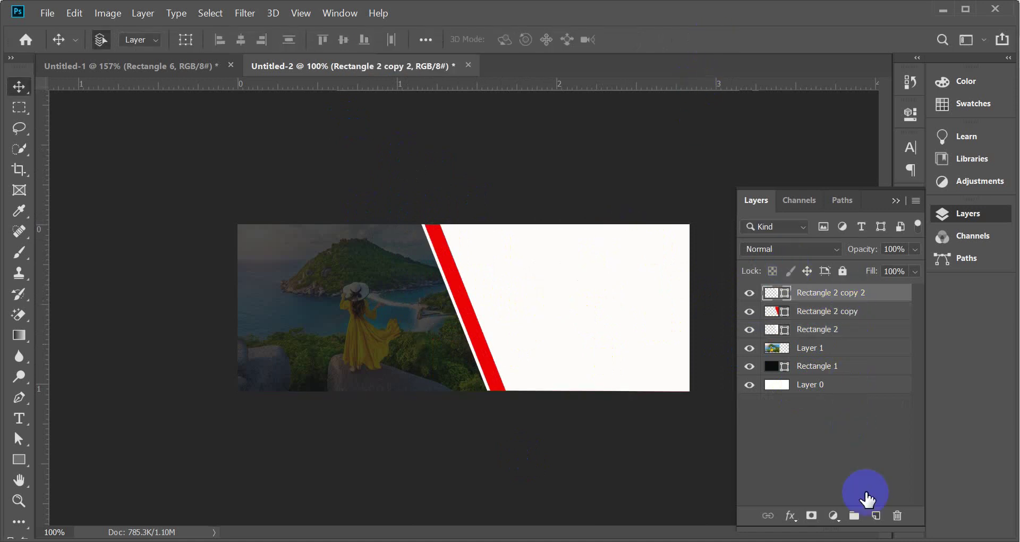
# - Add a new layer and draw a red rectangle about 129 by 147 px on the white area beside the diagonal band
pyautogui.click(874, 515)
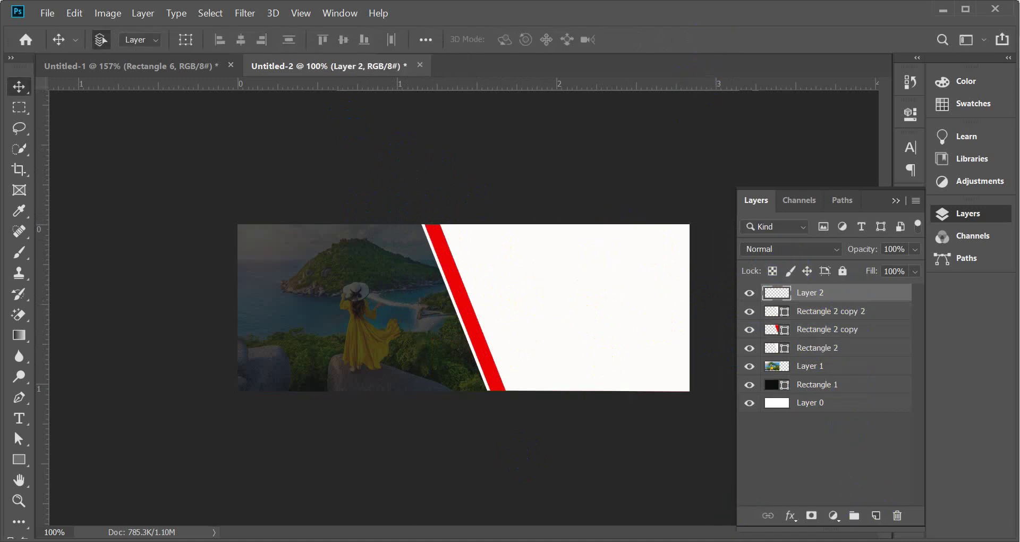
pyautogui.moveTo(409, 538)
pyautogui.click(388, 490)
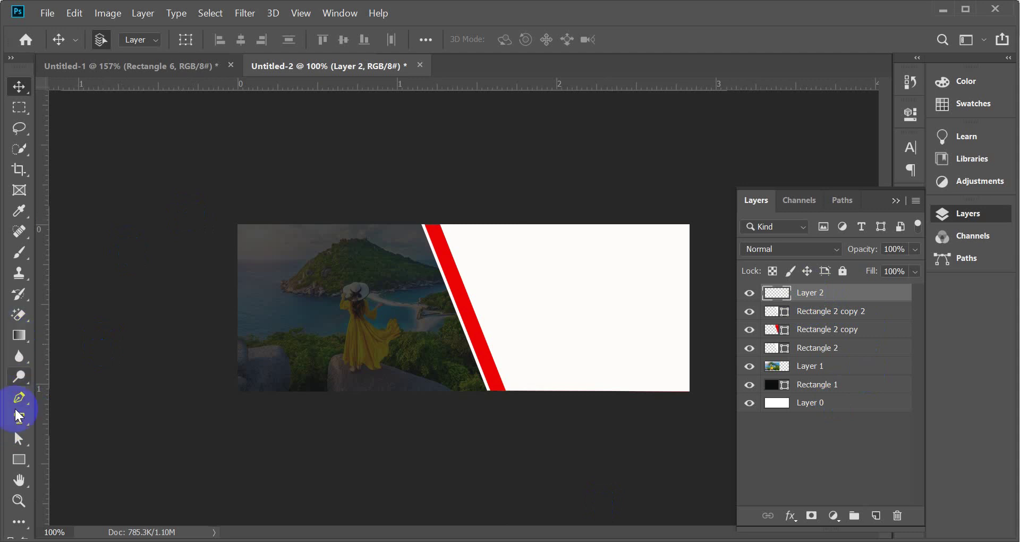
pyautogui.click(20, 459)
pyautogui.click(62, 455)
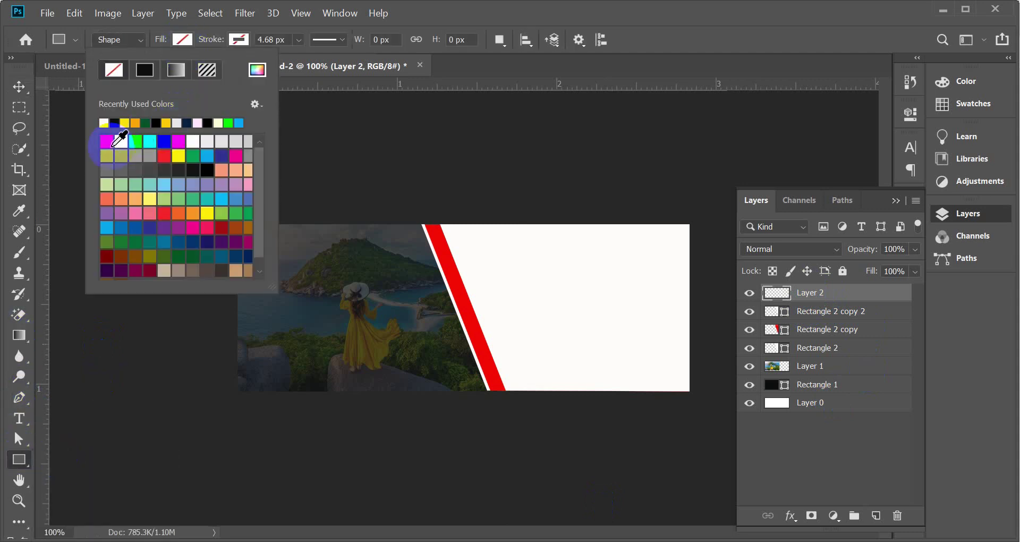
pyautogui.click(107, 141)
pyautogui.click(185, 42)
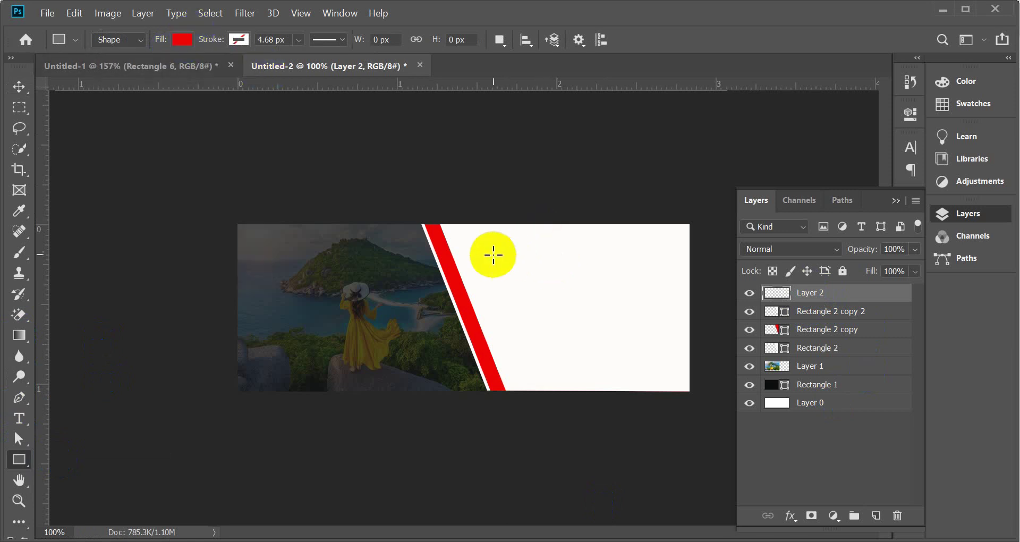
pyautogui.moveTo(474, 232); pyautogui.dragTo(542, 310)
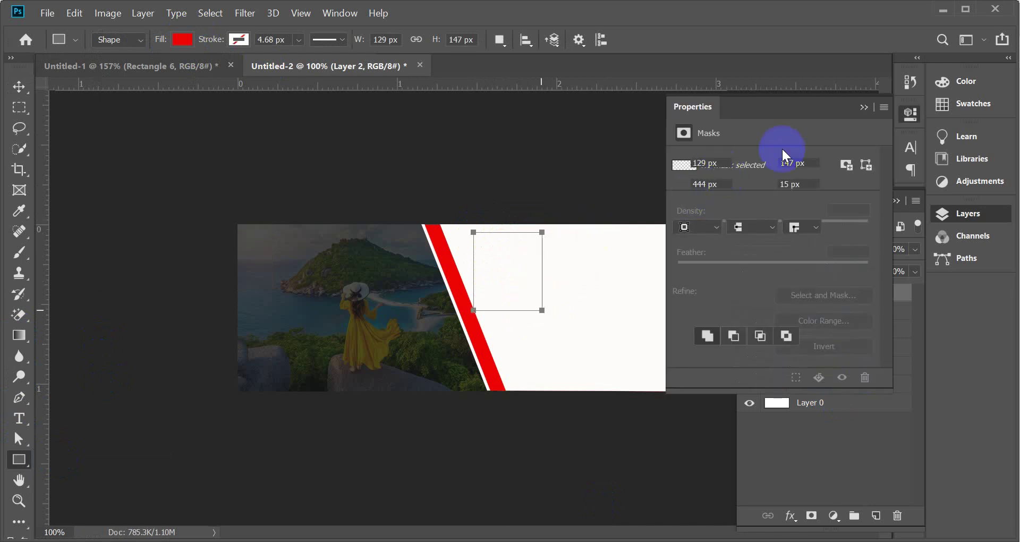
pyautogui.click(864, 107)
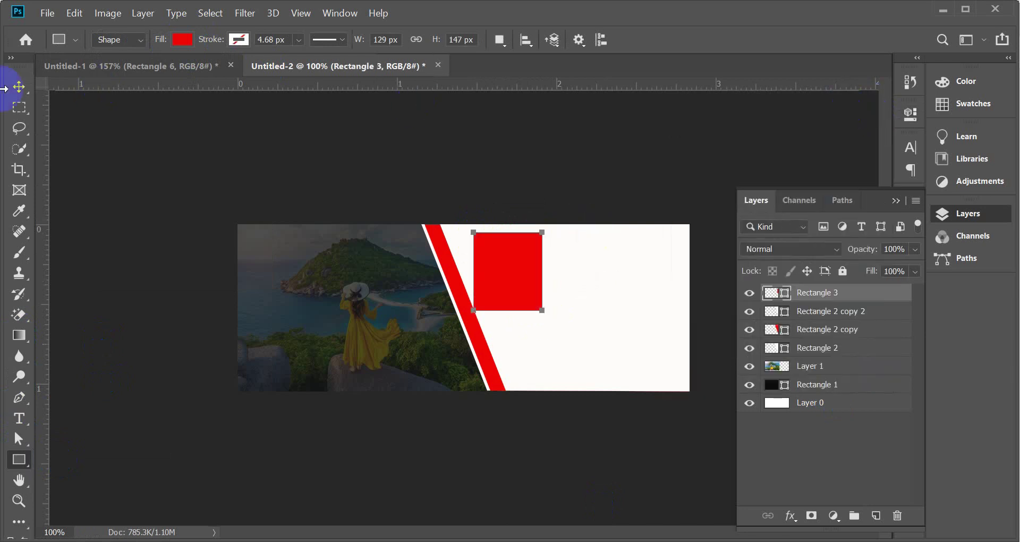
# - Rotate the red rectangle to -21.03° and move it against the diagonal band at the banner's top edge, leaving a thin white gap
pyautogui.click(20, 87)
pyautogui.hotkey('ctrl', 't')
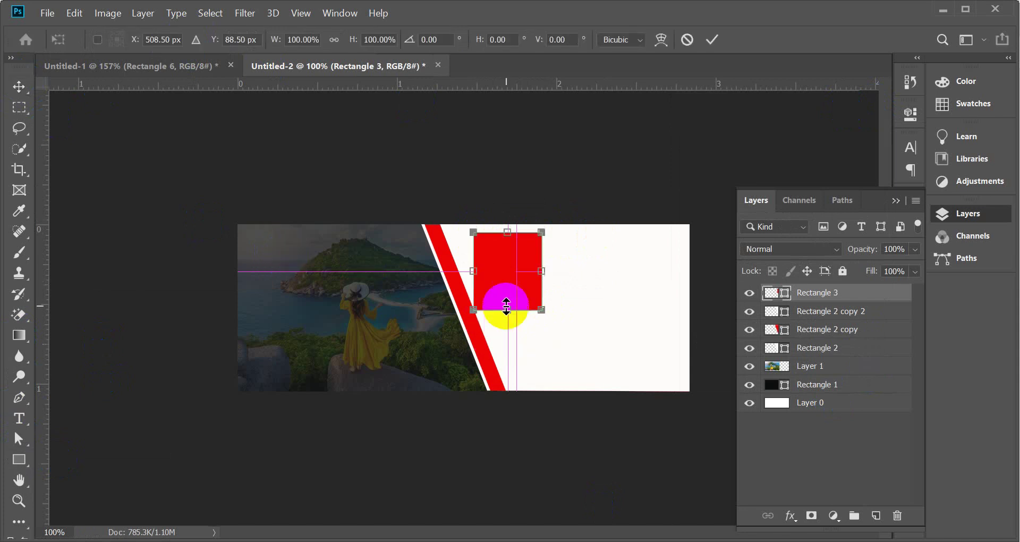
pyautogui.moveTo(553, 312); pyautogui.dragTo(553, 290)
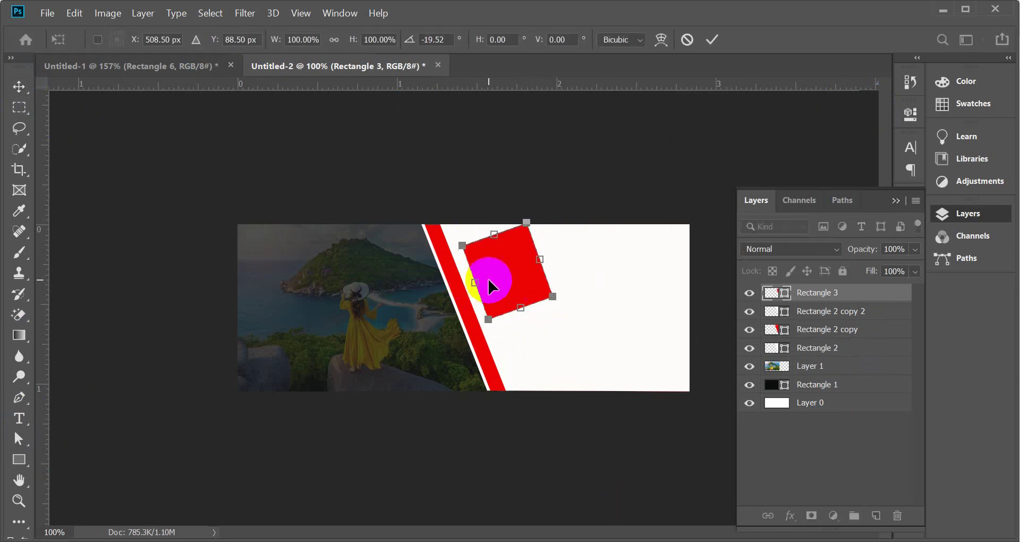
pyautogui.moveTo(492, 275); pyautogui.dragTo(485, 257)
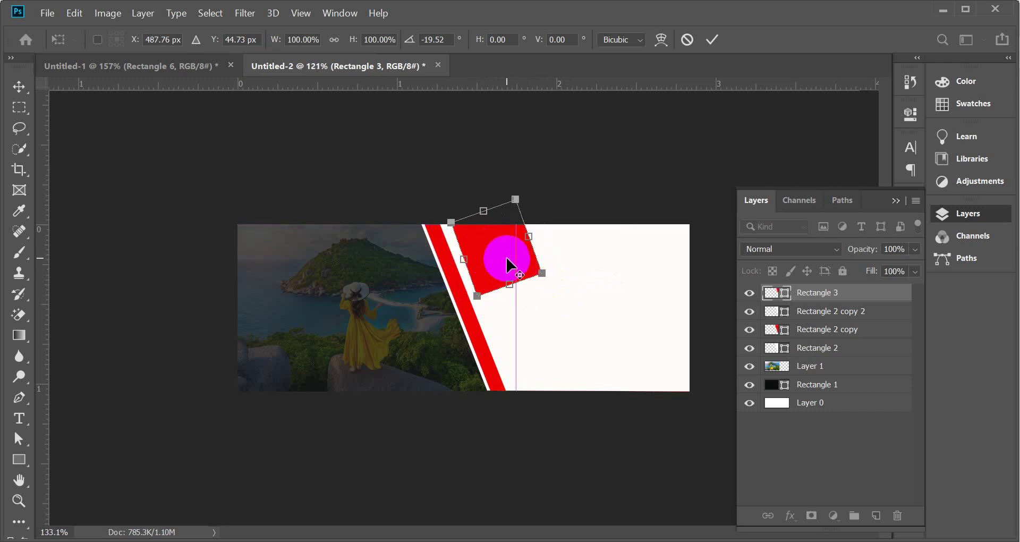
pyautogui.hotkey('ctrl', '+')
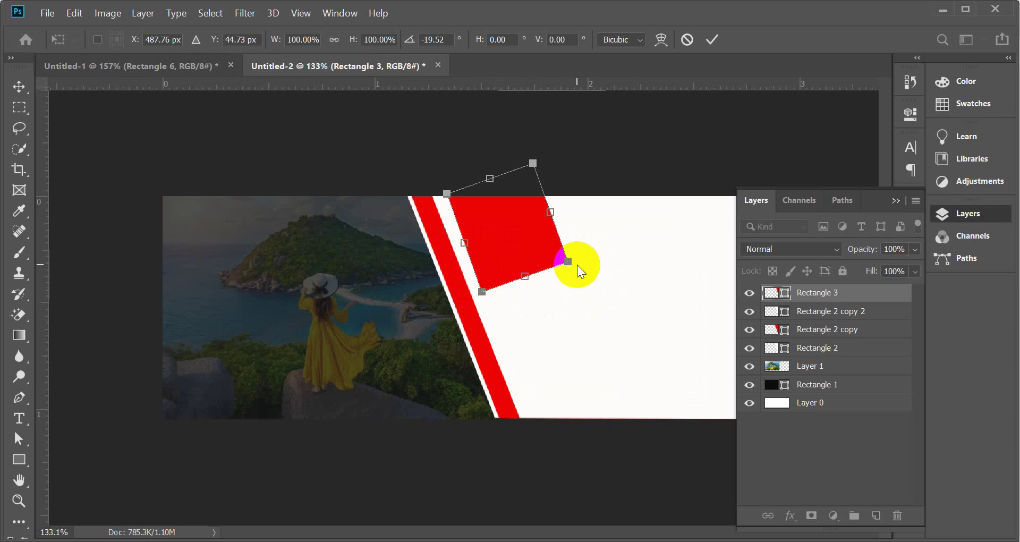
pyautogui.moveTo(580, 269); pyautogui.dragTo(582, 265)
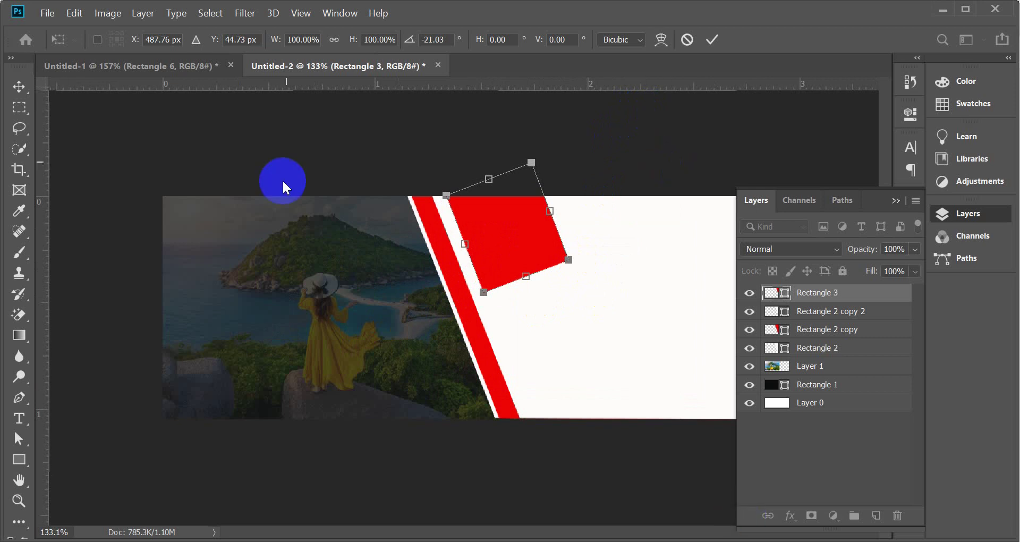
pyautogui.click(712, 40)
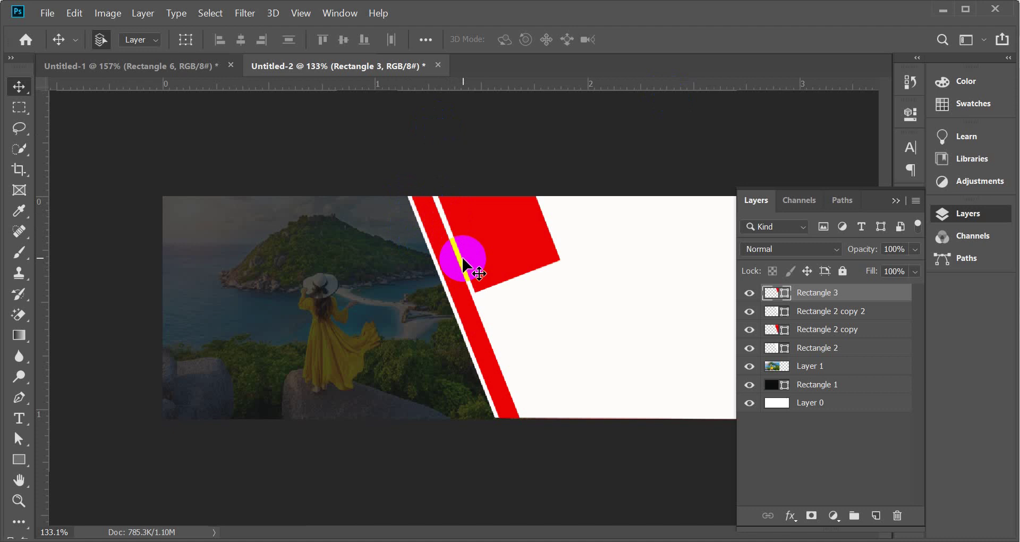
# - Duplicate the tilted rectangle and nudge the copy directly below it along the band, leaving a thin white gap between them
pyautogui.moveTo(481, 256); pyautogui.dragTo(523, 325)
pyautogui.press('Left')
pyautogui.press('Left')
pyautogui.press('Left')
pyautogui.press('Left')
pyautogui.press('Left')
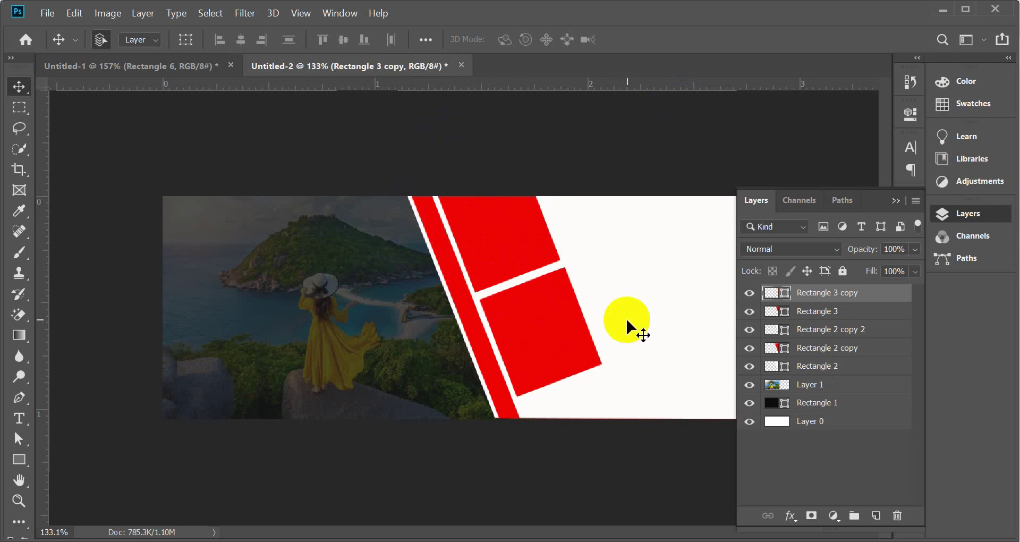
pyautogui.press('Up')
pyautogui.press('Up')
pyautogui.press('Up')
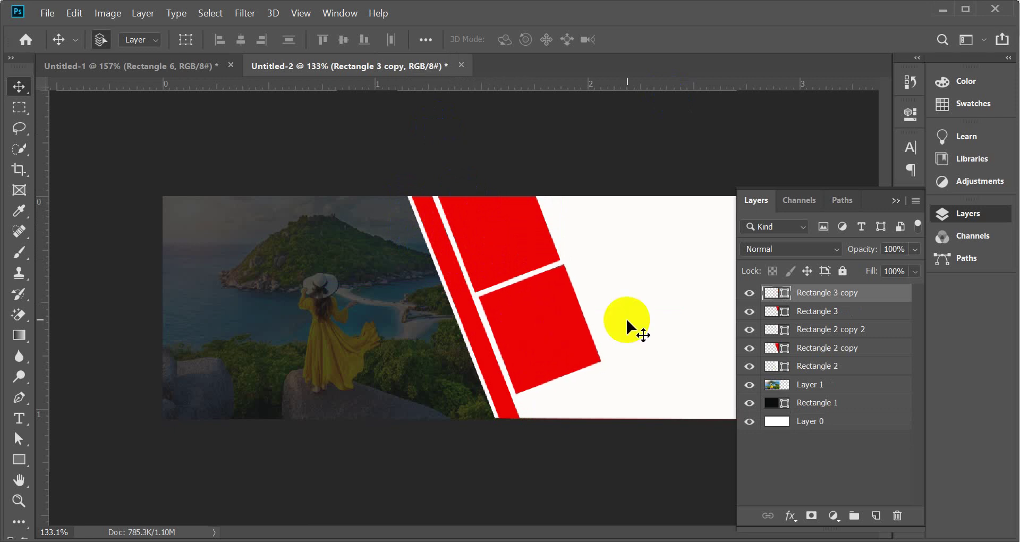
pyautogui.press('Up')
# - Duplicate the second rectangle and move the copy below it along the band, running past the banner's bottom edge
pyautogui.click(558, 319)
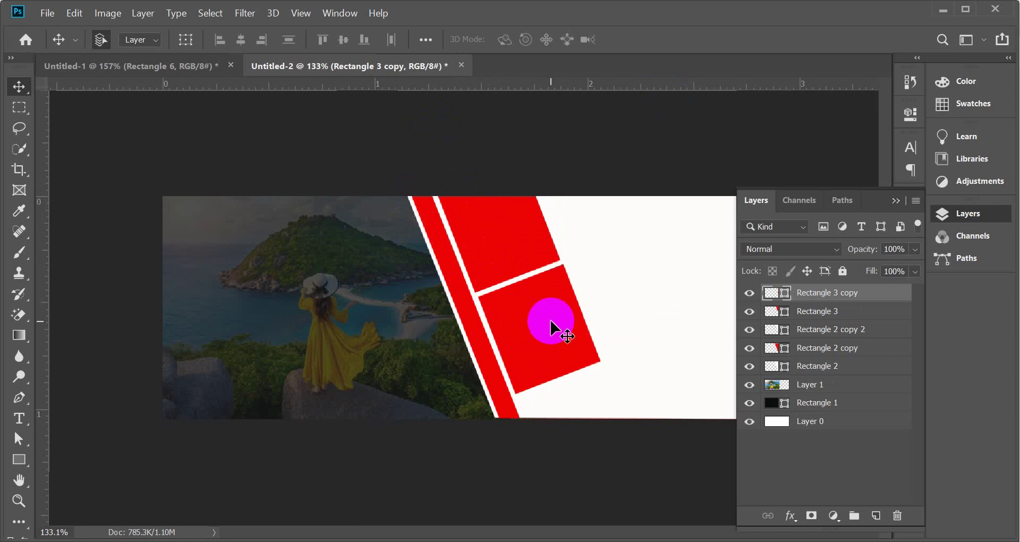
pyautogui.hotkey('ctrl', 'j')
pyautogui.moveTo(533, 346); pyautogui.dragTo(580, 428)
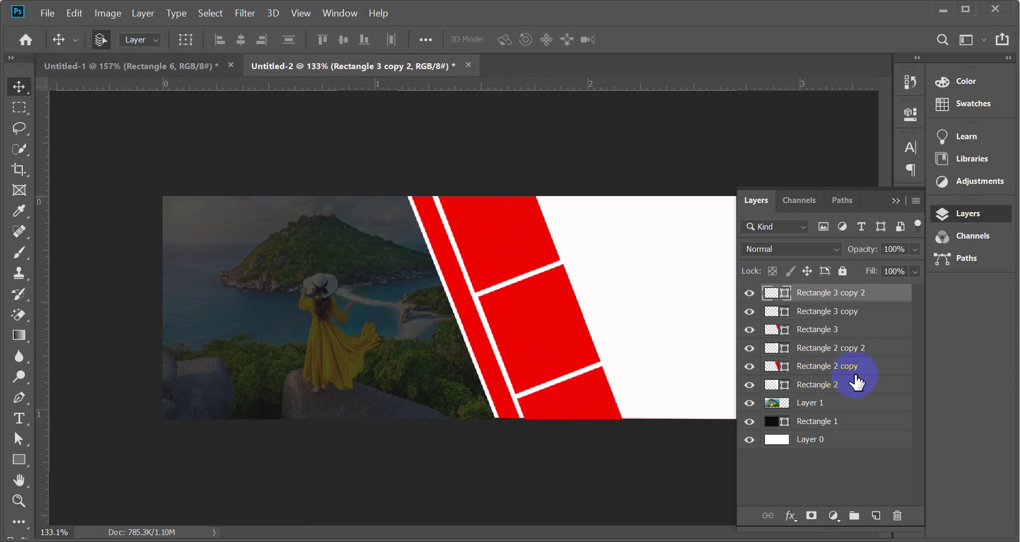
# - Duplicate the three tilted rectangles and move the copies right as a second column, centered at about X 676.5 px, Y 188.5 px
pyautogui.keyDown('shift'); pyautogui.click(847, 332); pyautogui.keyUp('shift')
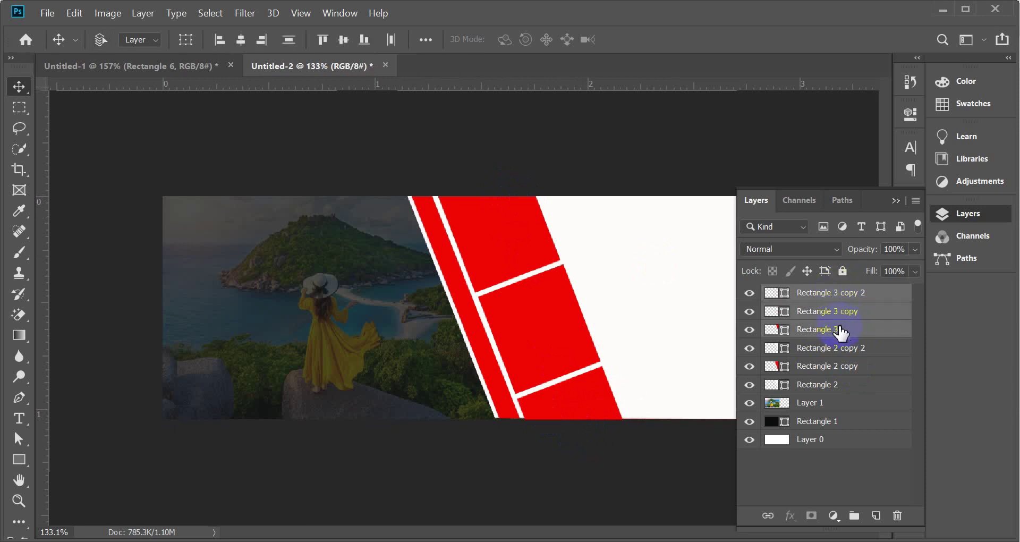
pyautogui.hotkey('ctrl', 'j')
pyautogui.press('Right')
pyautogui.press('Right')
pyautogui.press('Right')
pyautogui.press('Right')
pyautogui.press('Right')
pyautogui.press('Right')
pyautogui.press('Right')
pyautogui.press('Right')
pyautogui.press('Right')
pyautogui.press('Right')
pyautogui.press('Right')
pyautogui.press('Right')
pyautogui.press('Right')
pyautogui.press('Right')
pyautogui.press('Right')
pyautogui.press('Right')
pyautogui.press('Right')
pyautogui.press('Right')
pyautogui.press('Right')
pyautogui.press('Right')
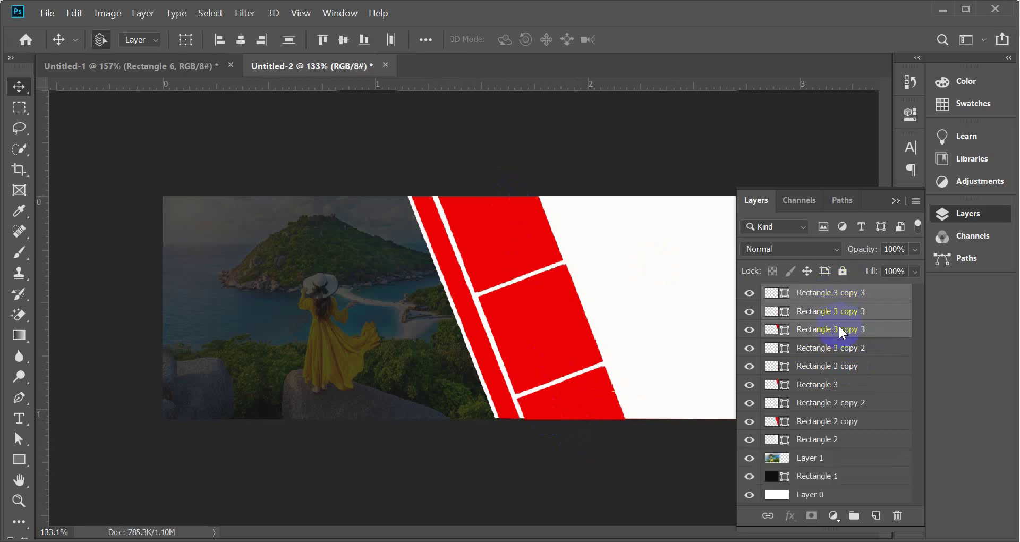
pyautogui.press('Right')
pyautogui.press('Right')
pyautogui.press('Right')
pyautogui.press('Right')
pyautogui.press('Right')
pyautogui.press('Right')
pyautogui.press('Right')
pyautogui.press('Right')
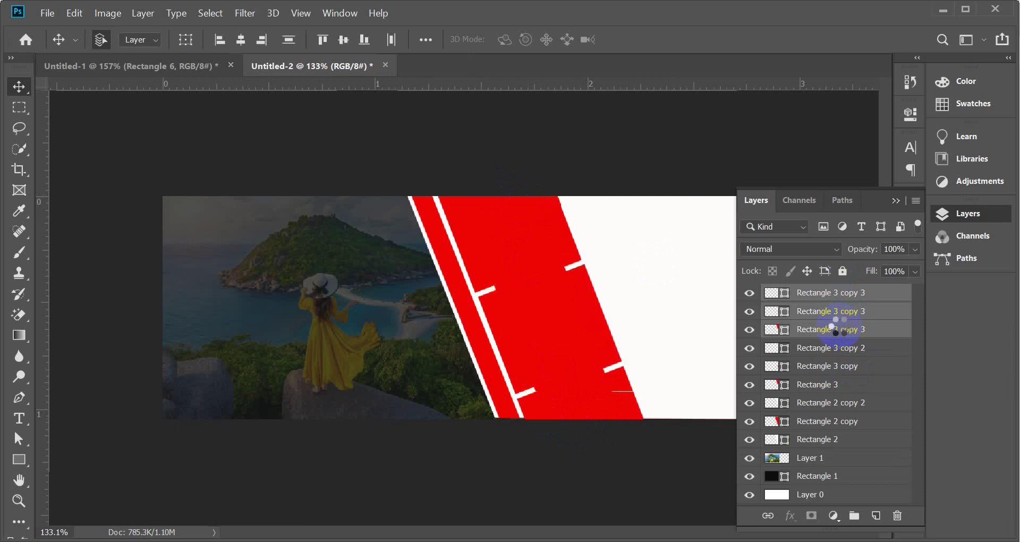
pyautogui.hotkey('ctrl', 't')
pyautogui.moveTo(567, 313)
pyautogui.mouseDown()
pyautogui.moveTo(663, 291)
pyautogui.moveTo(645, 291)
pyautogui.mouseUp()
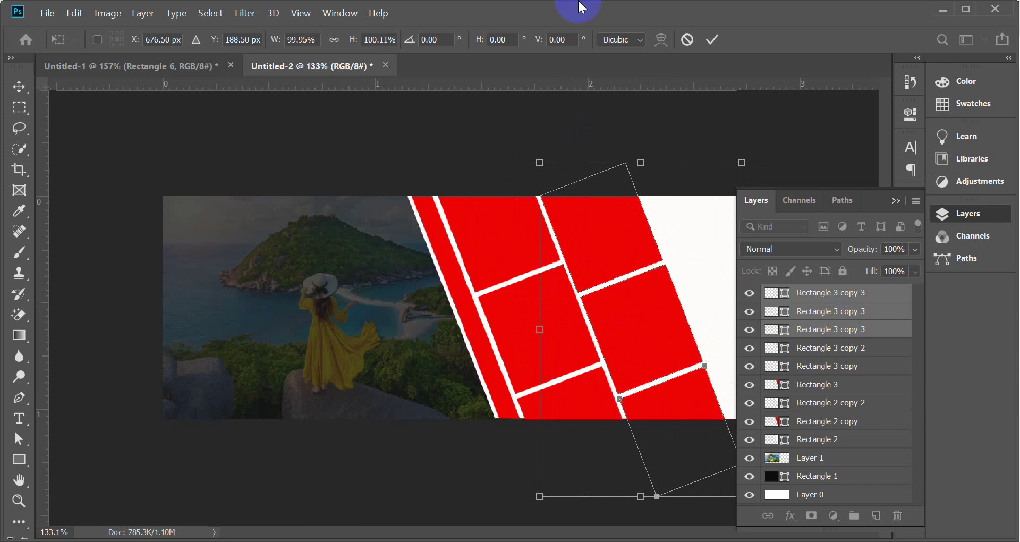
pyautogui.click(712, 39)
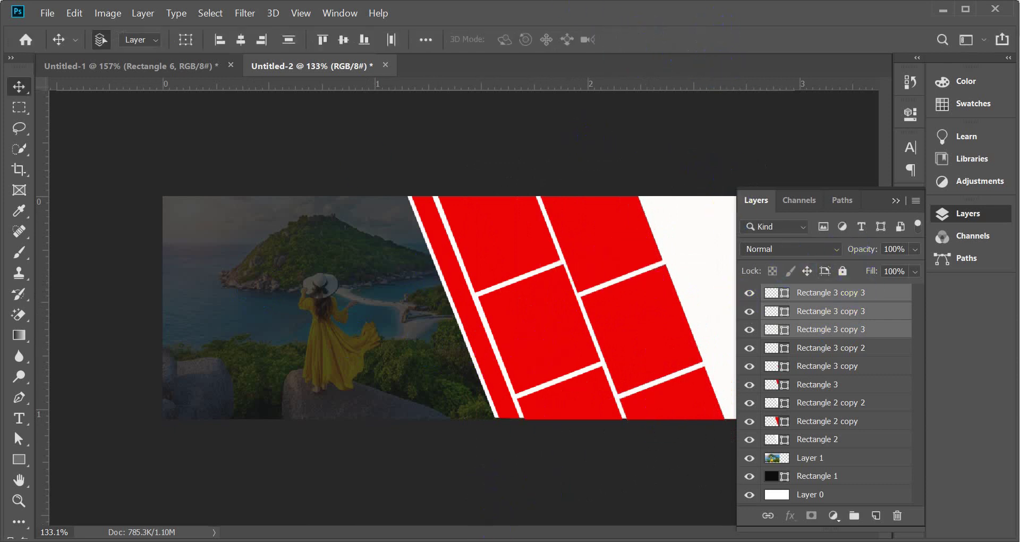
# - Check the reference cover in Chrome, and paste the island photo on a new layer above the first column's middle rectangle
pyautogui.click(329, 492)
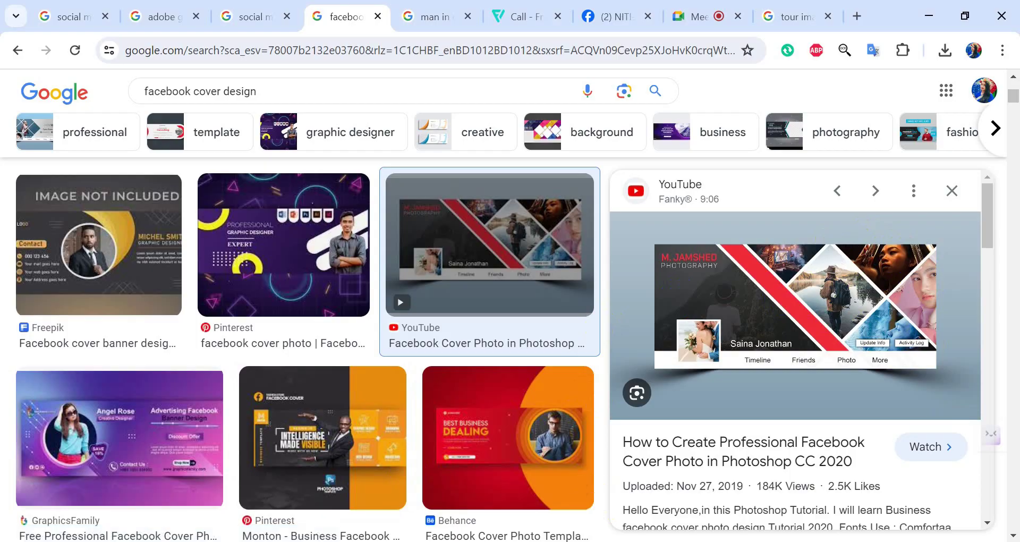
pyautogui.hotkey('alt', 'Tab')
pyautogui.click(590, 272)
pyautogui.click(825, 357)
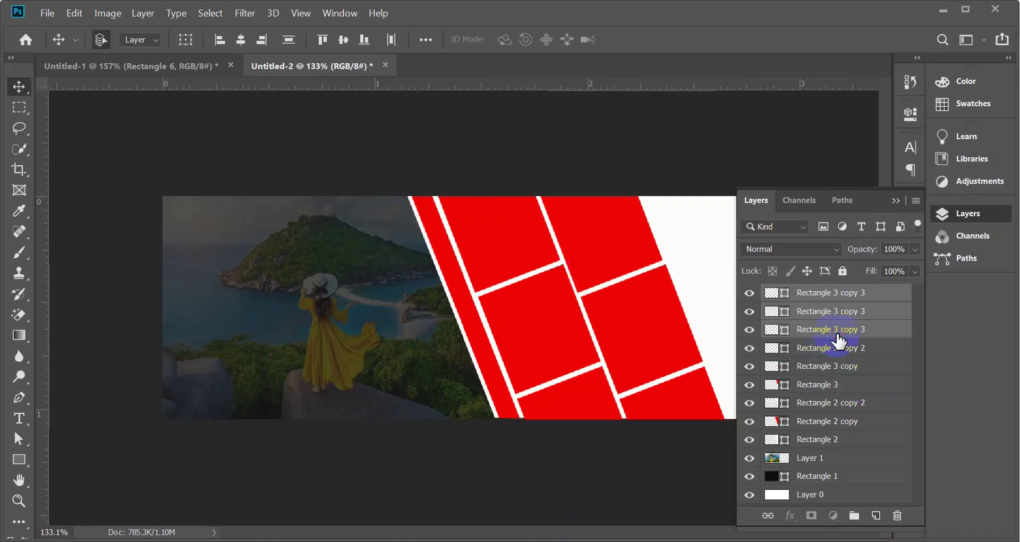
pyautogui.click(838, 334)
pyautogui.moveTo(521, 408)
pyautogui.mouseDown()
pyautogui.moveTo(542, 346)
pyautogui.moveTo(528, 324)
pyautogui.moveTo(524, 351)
pyautogui.moveTo(526, 303)
pyautogui.moveTo(534, 334)
pyautogui.mouseUp()
pyautogui.click(832, 366)
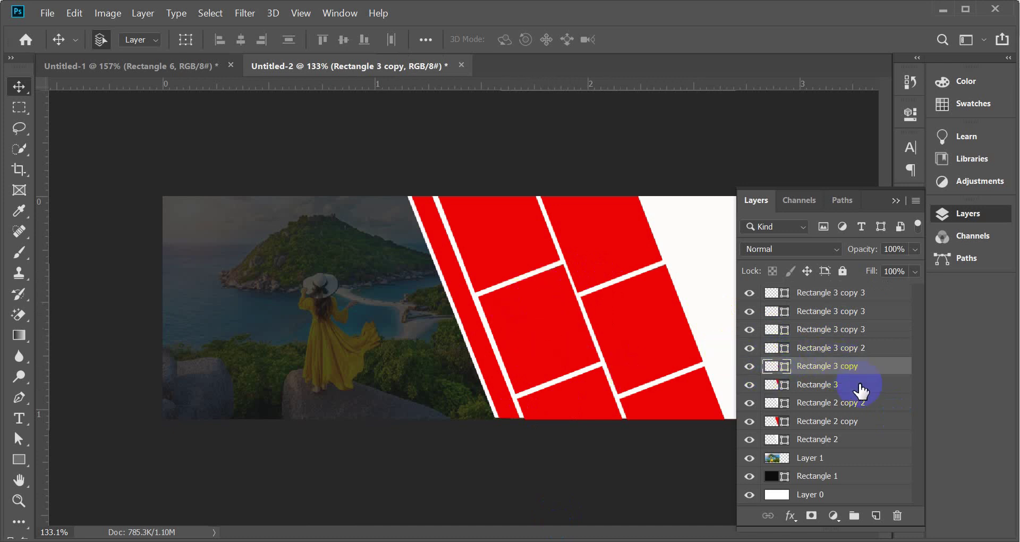
pyautogui.click(877, 516)
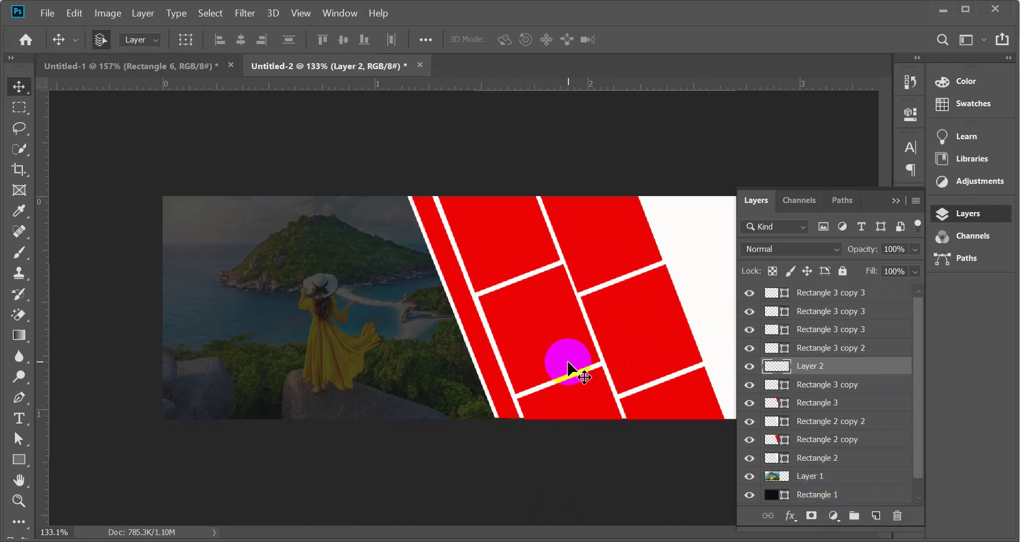
pyautogui.hotkey('ctrl', 'v')
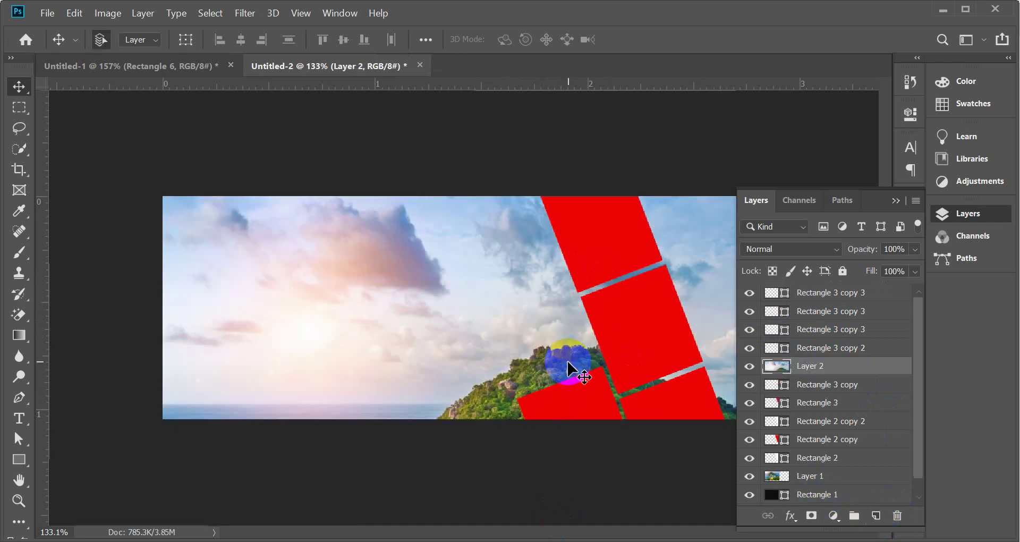
# - Scale the photo to 19.71%, rotate it to -17.71° over the first column's middle rectangle, and clip it to that shape
pyautogui.moveTo(478, 358); pyautogui.dragTo(349, 222)
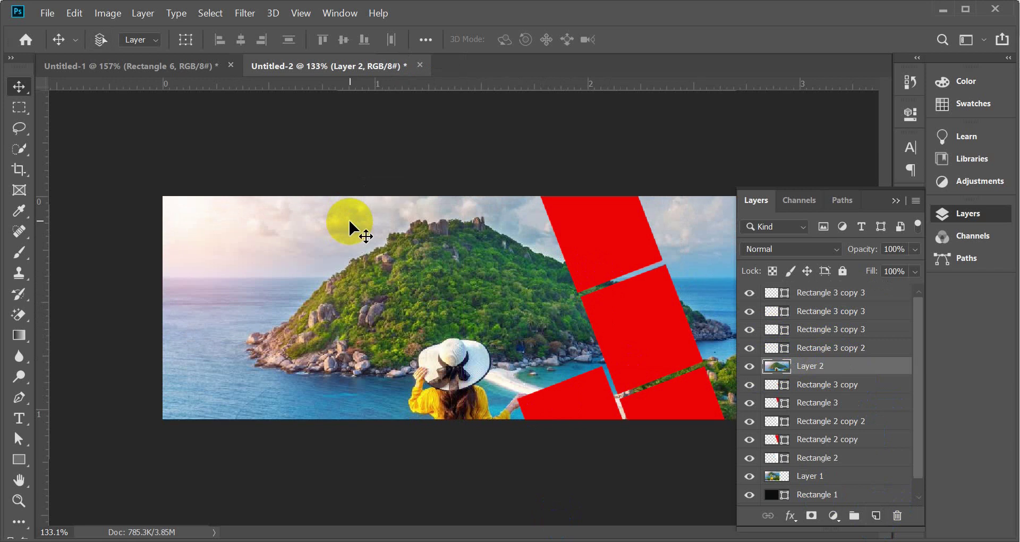
pyautogui.hotkey('ctrl', 't')
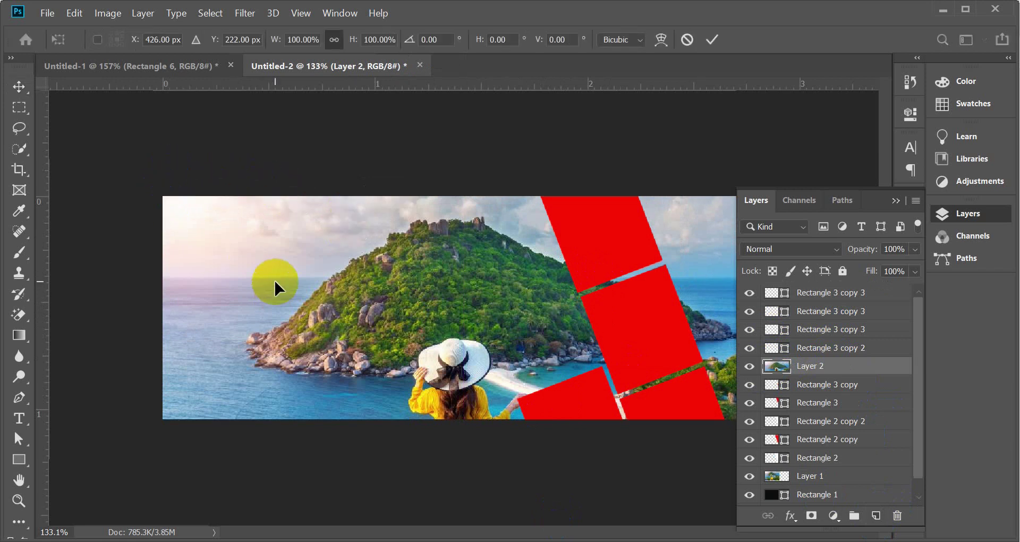
pyautogui.scroll(-2, 276, 276)
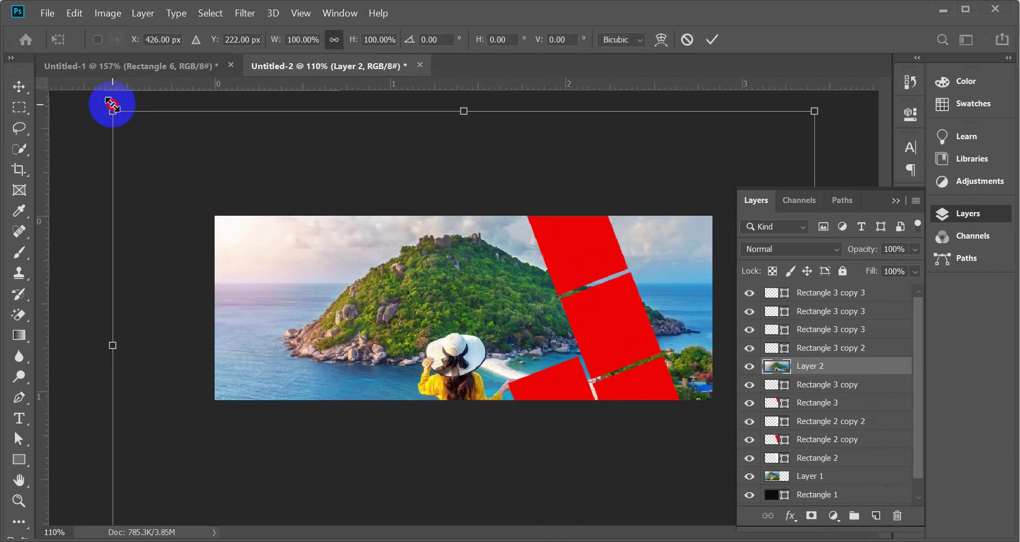
pyautogui.moveTo(112, 109); pyautogui.dragTo(362, 357)
pyautogui.moveTo(451, 365); pyautogui.dragTo(498, 351)
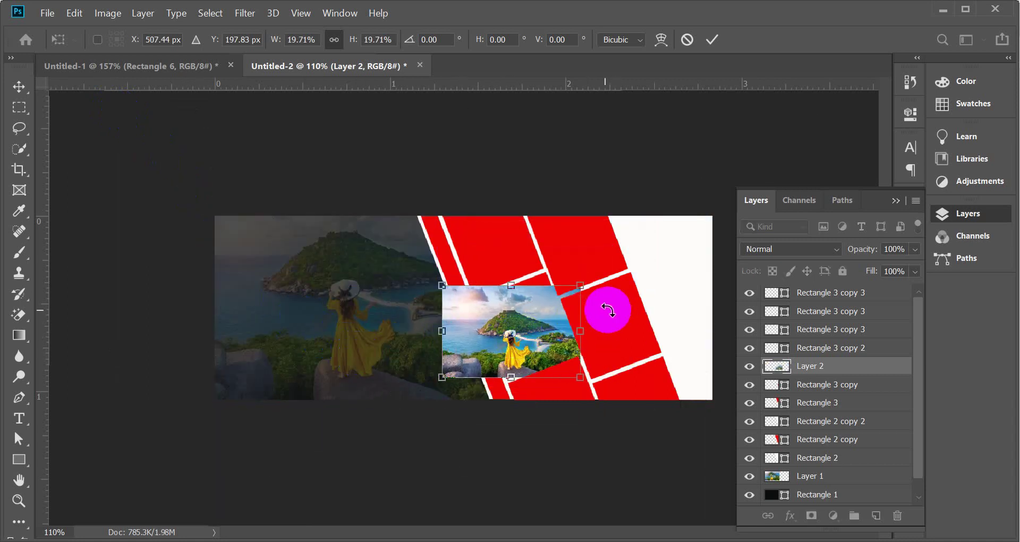
pyautogui.moveTo(600, 280); pyautogui.dragTo(589, 247)
pyautogui.moveTo(504, 336); pyautogui.dragTo(509, 334)
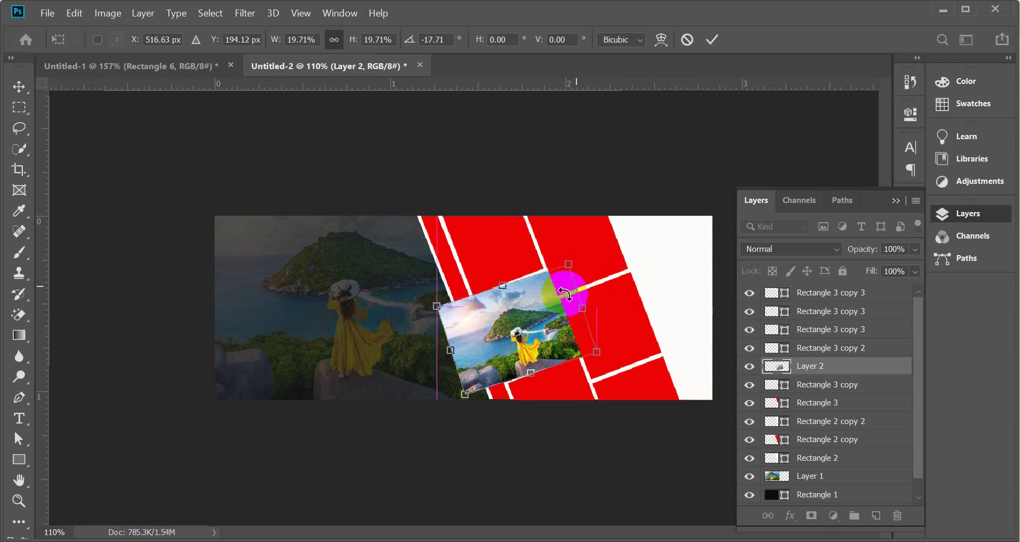
pyautogui.click(716, 40)
pyautogui.rightClick(837, 363)
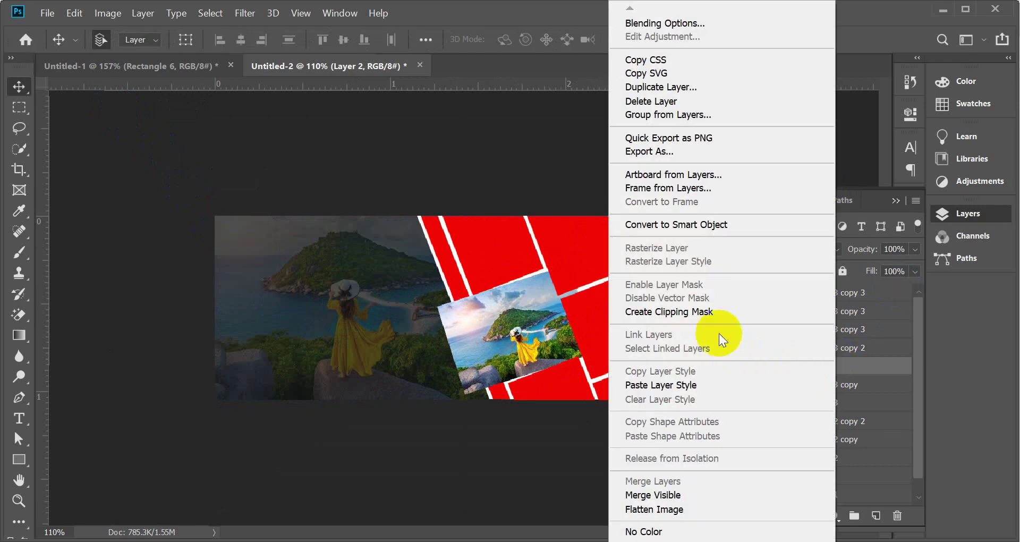
pyautogui.click(681, 314)
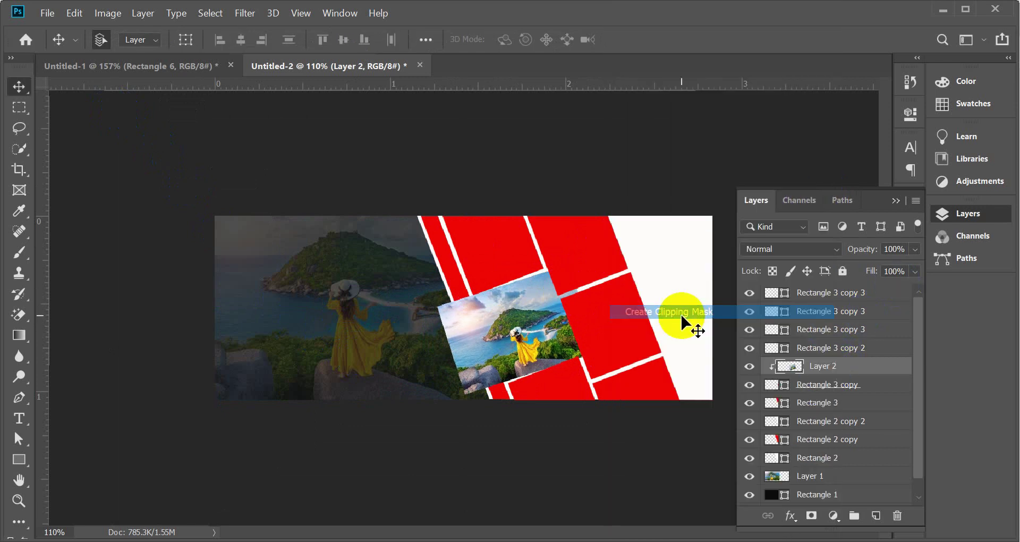
# - Paste the island photo on a new layer above the first column's top rectangle
pyautogui.click(485, 244)
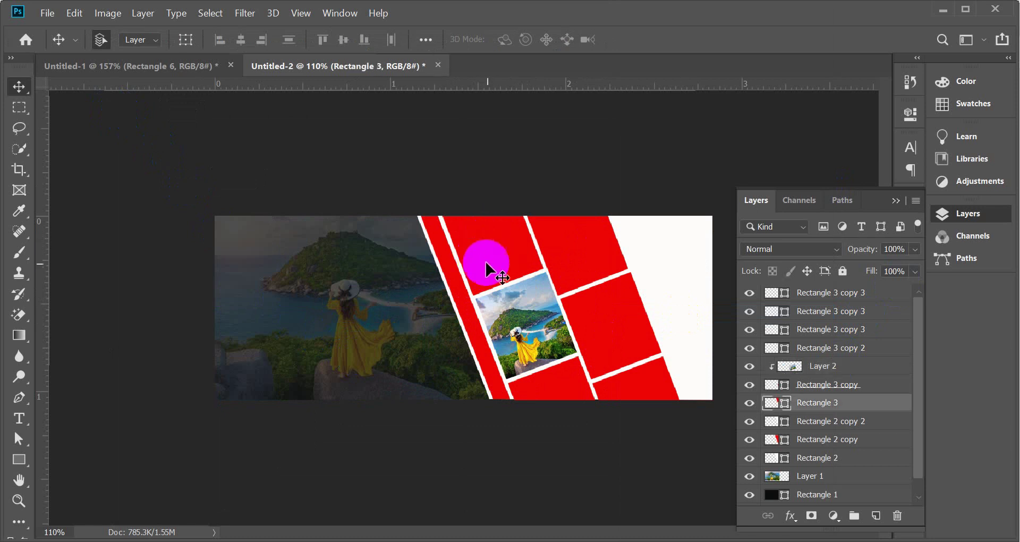
pyautogui.click(875, 516)
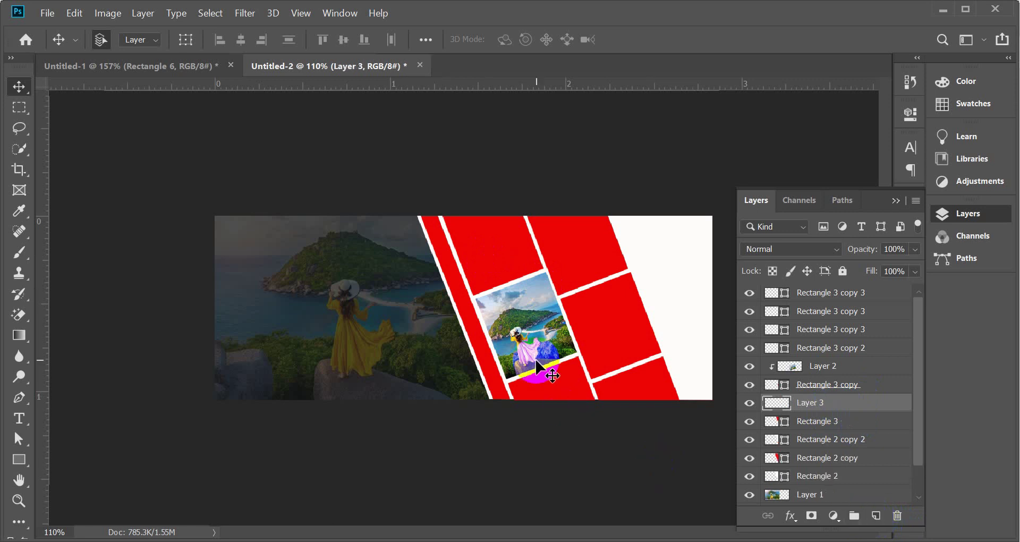
pyautogui.hotkey('ctrl', 'v')
pyautogui.click(410, 265)
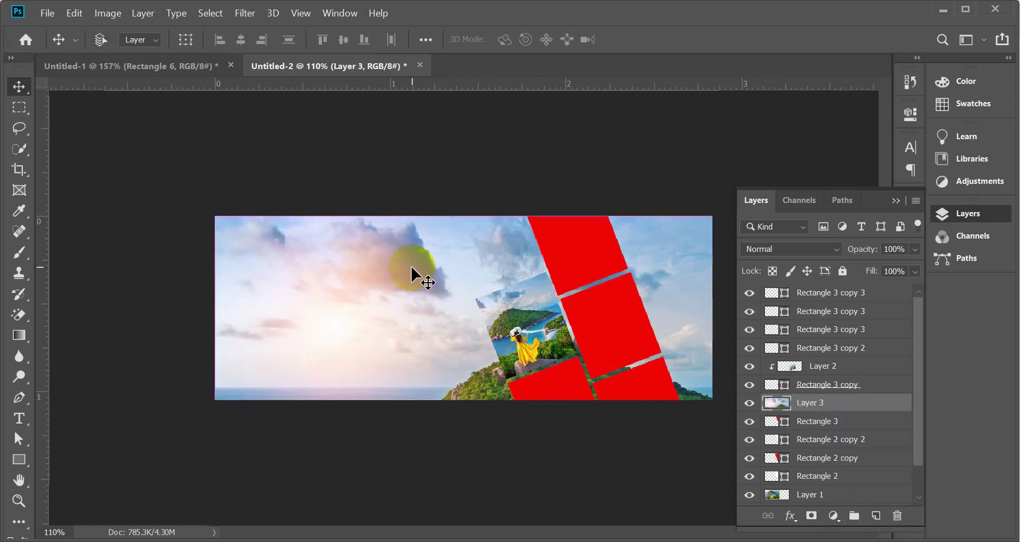
# - Scale the pasted photo to 27.74%, move it over the first column's top rectangle at about X 475.77 px, Y 25.76 px, and clip it to that shape
pyautogui.hotkey('ctrl', 't')
pyautogui.moveTo(214, 219); pyautogui.dragTo(419, 206)
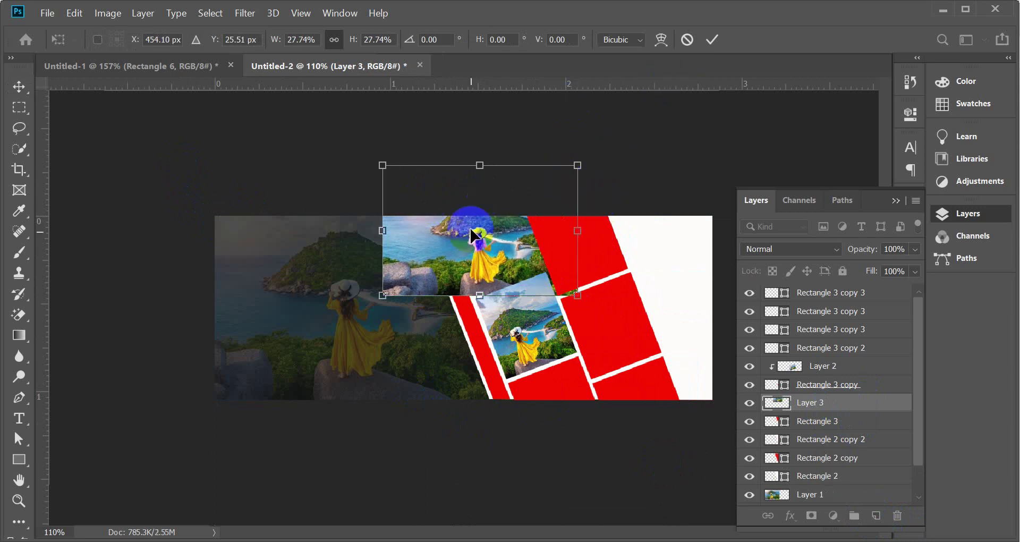
pyautogui.moveTo(468, 224); pyautogui.dragTo(480, 223)
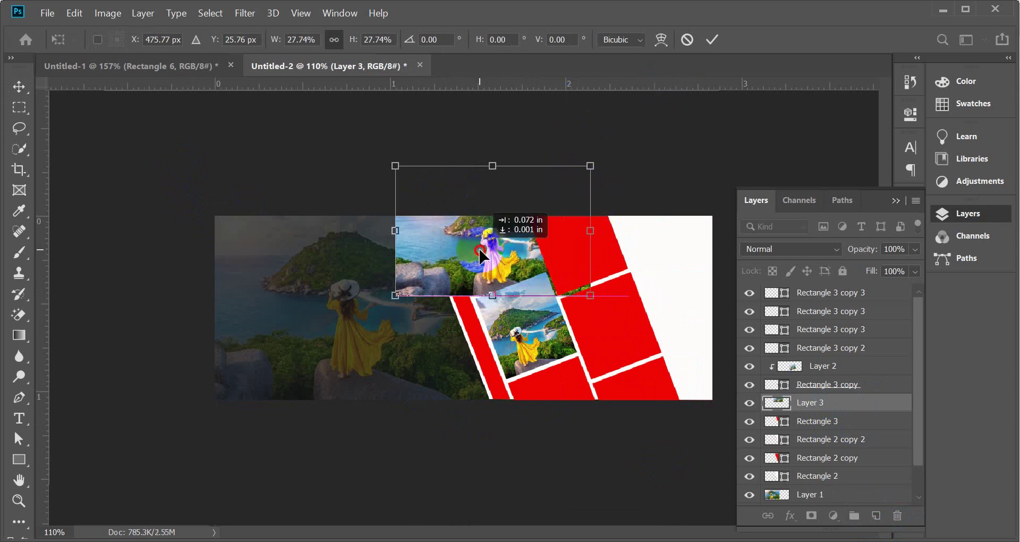
pyautogui.click(712, 39)
pyautogui.click(844, 409)
pyautogui.rightClick(846, 406)
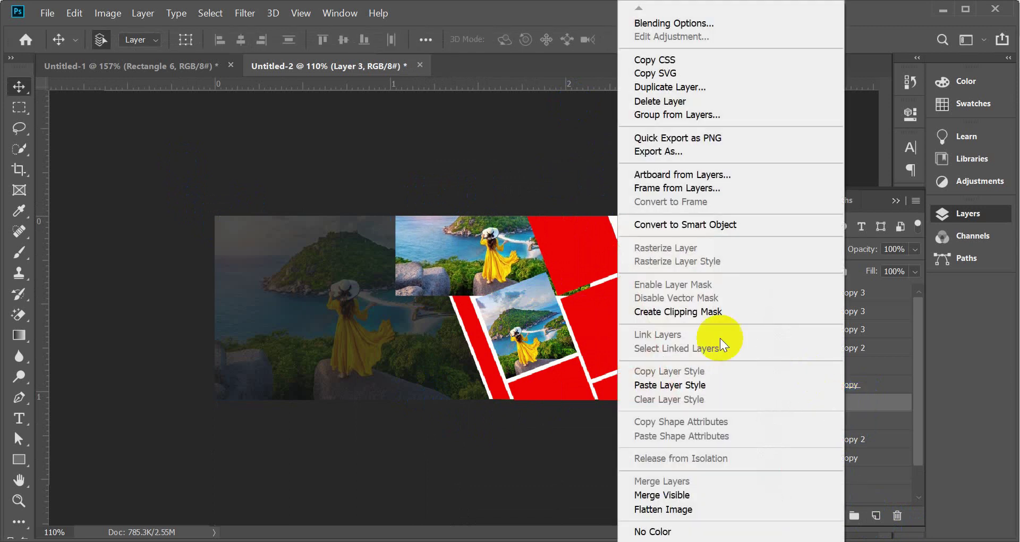
pyautogui.click(704, 314)
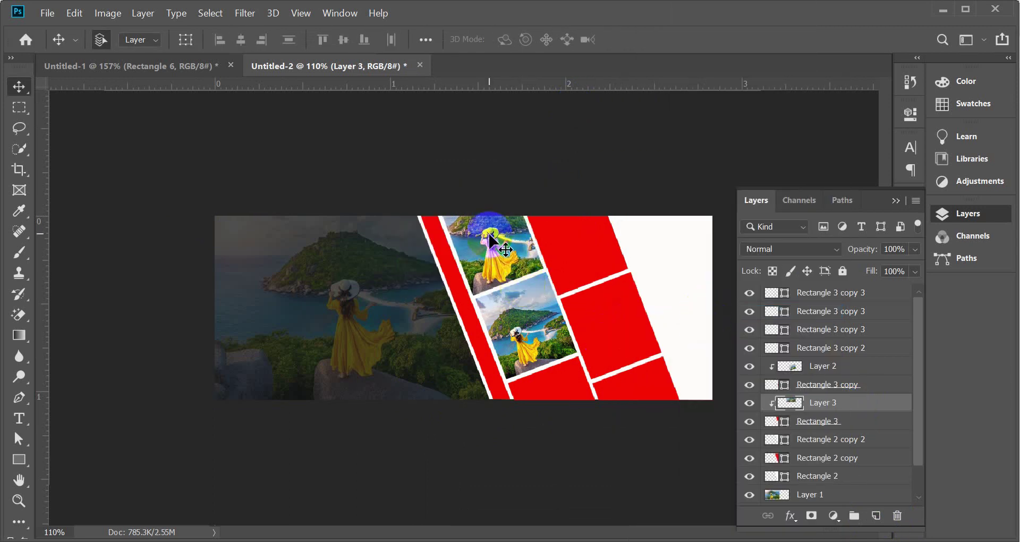
# - Switch to Chrome and examine the related Facebook cover designs, including the GraphicsFamily photographer cover, and return to Photoshop
pyautogui.click(584, 264)
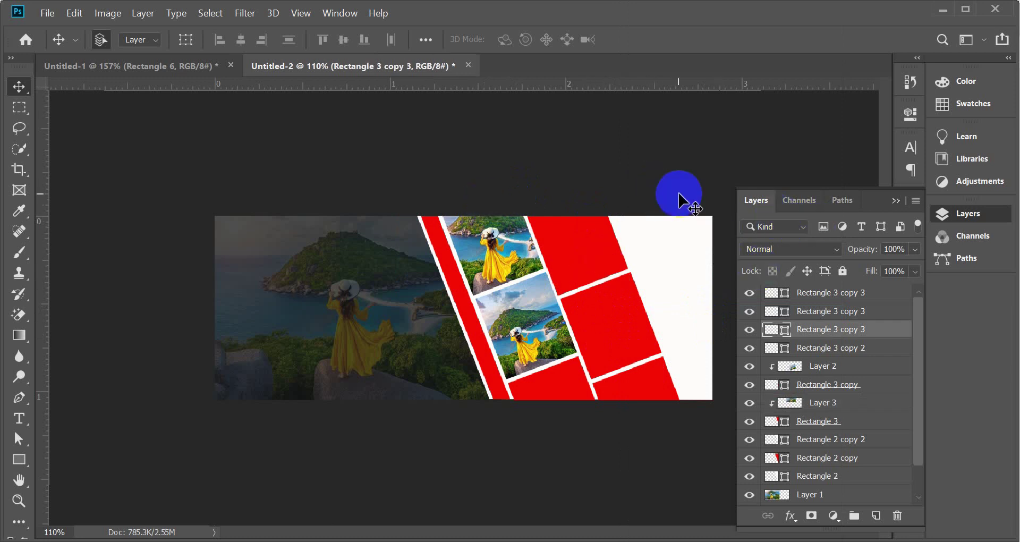
pyautogui.click(519, 488)
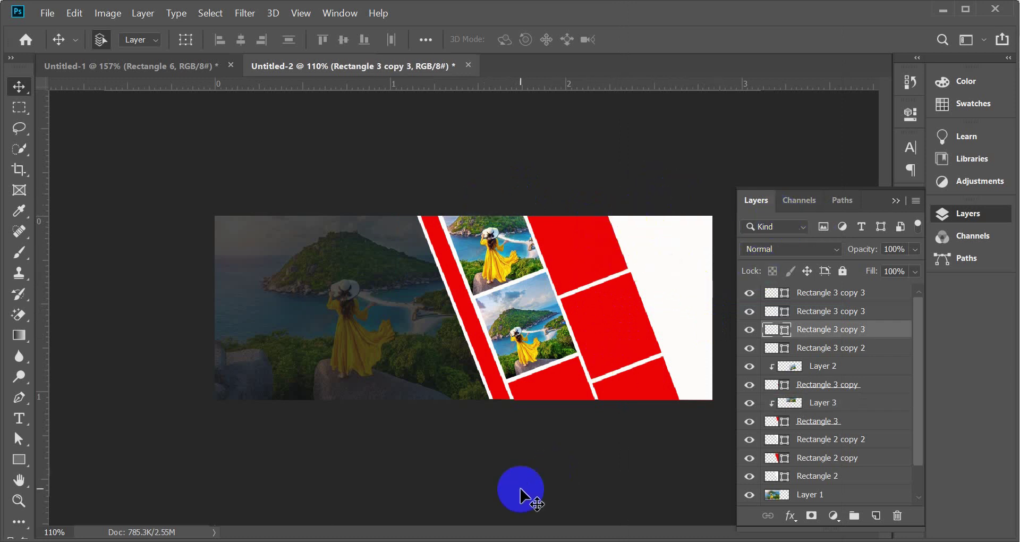
pyautogui.click(366, 481)
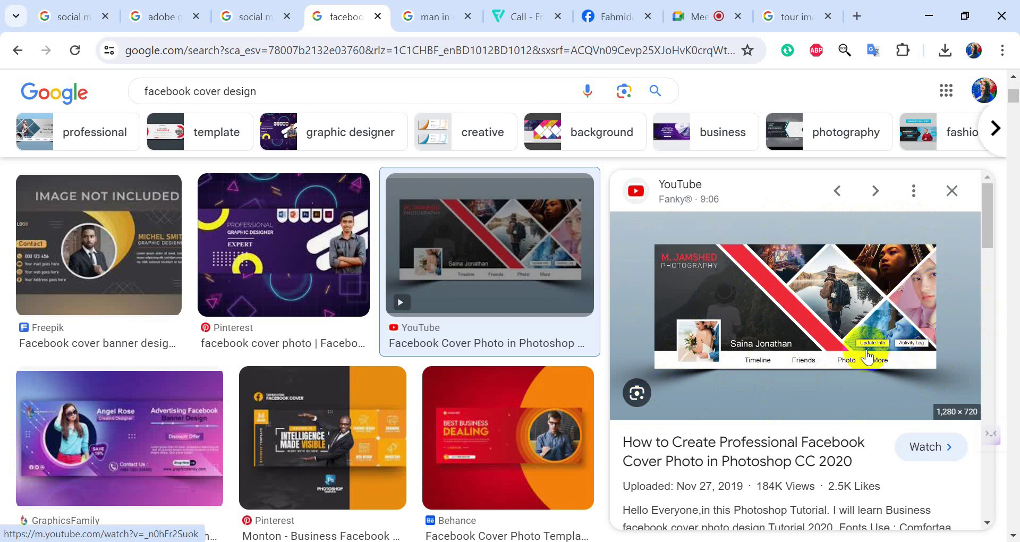
pyautogui.scroll(-3, 749, 392)
pyautogui.scroll(-1, 746, 389)
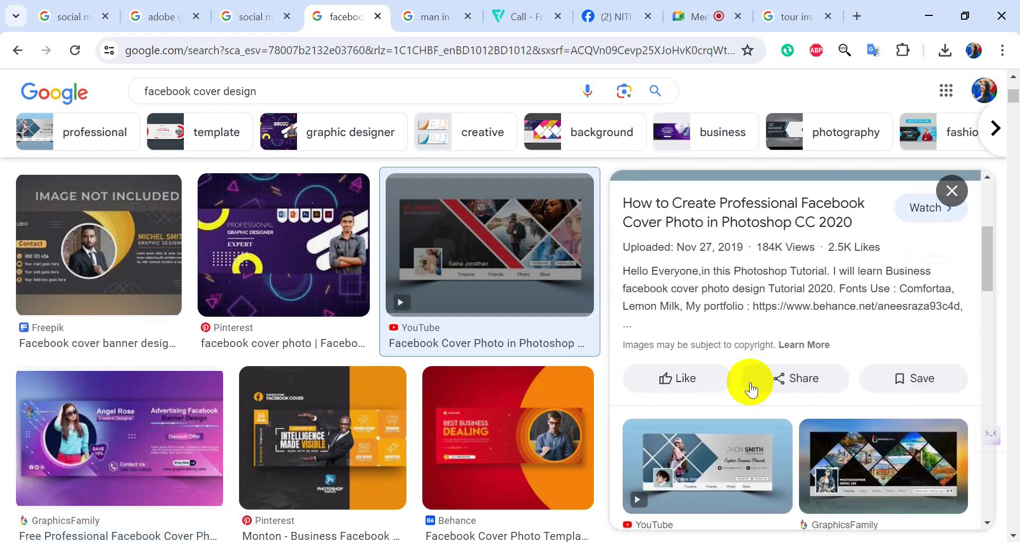
pyautogui.scroll(5, 747, 387)
pyautogui.scroll(-6, 749, 388)
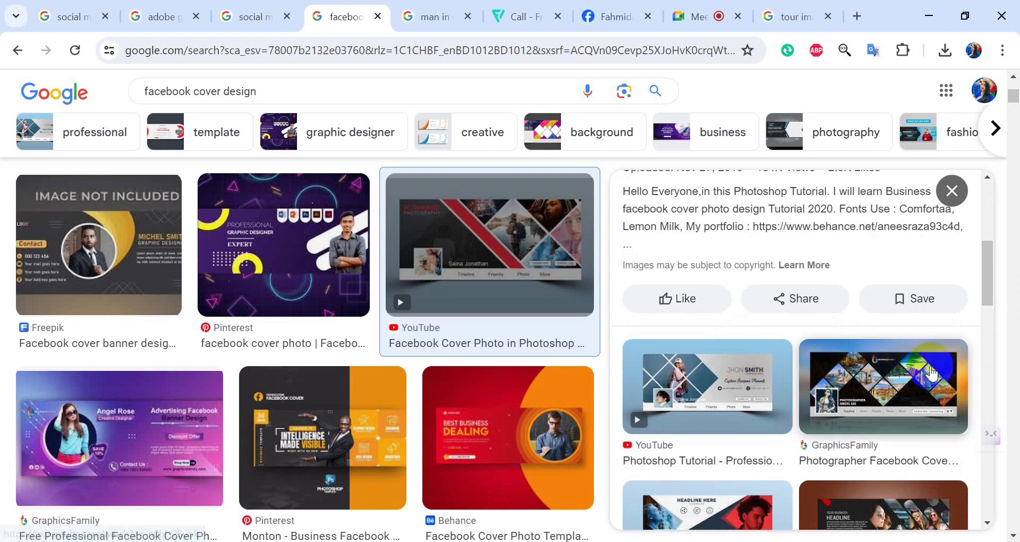
pyautogui.click(894, 378)
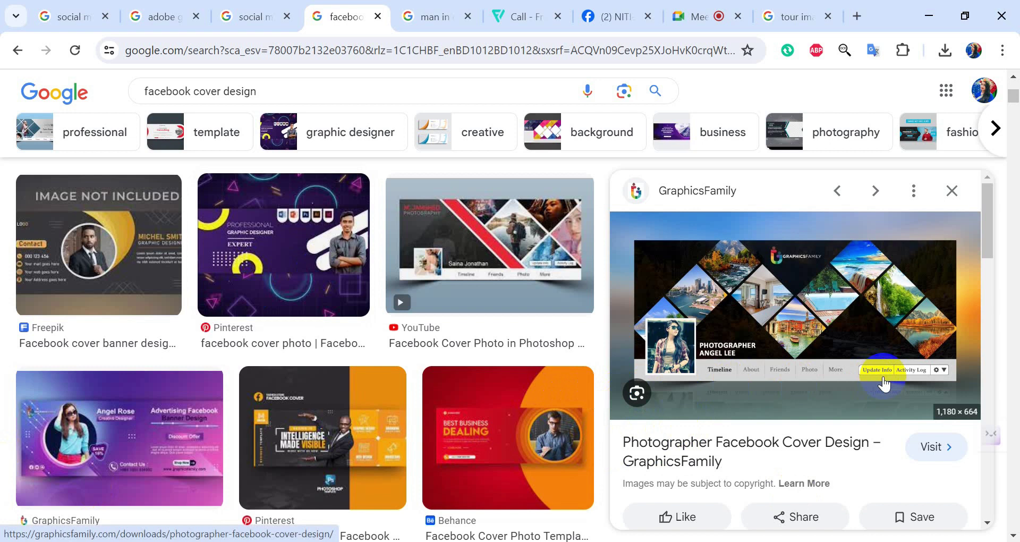
pyautogui.click(695, 13)
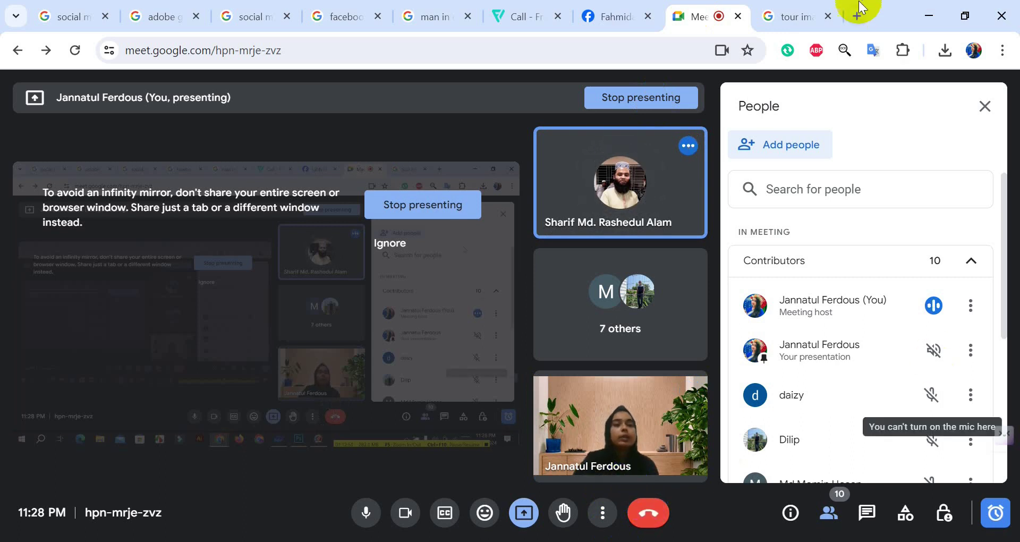
pyautogui.click(929, 17)
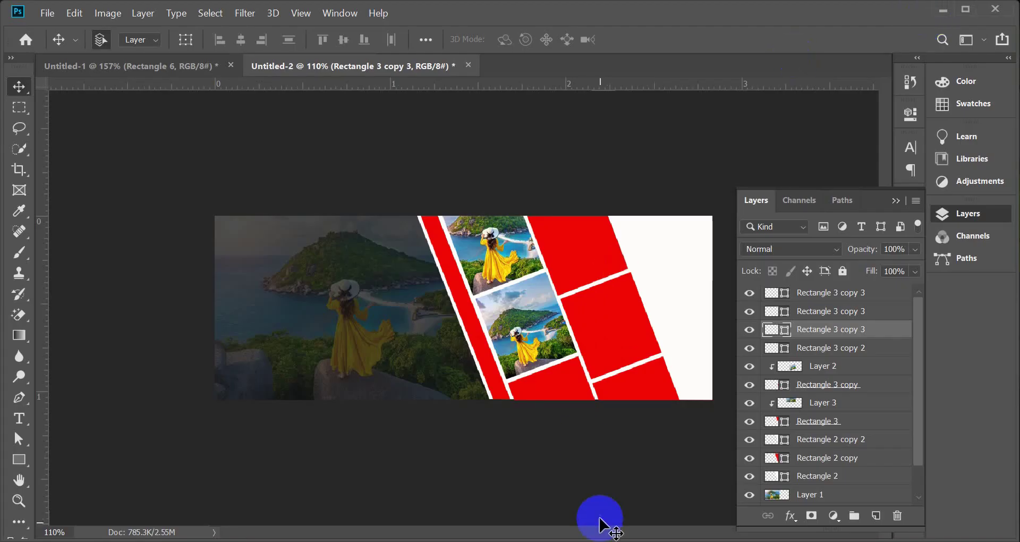
# - In the Untitled-1 banner, recolor the rounded rectangle behind "Join Us" with a very pale pinkish white fill
pyautogui.click(178, 67)
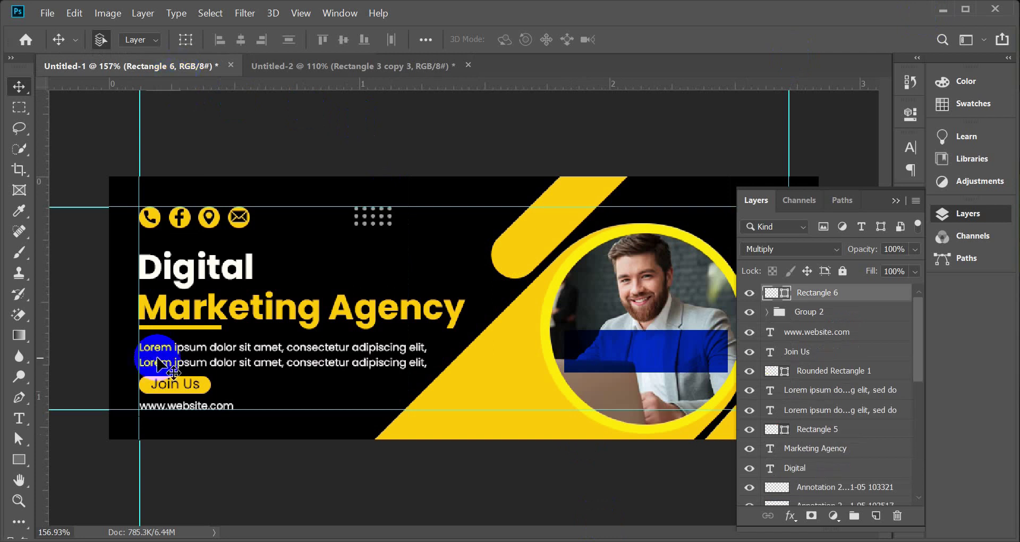
pyautogui.scroll(5, 132, 463)
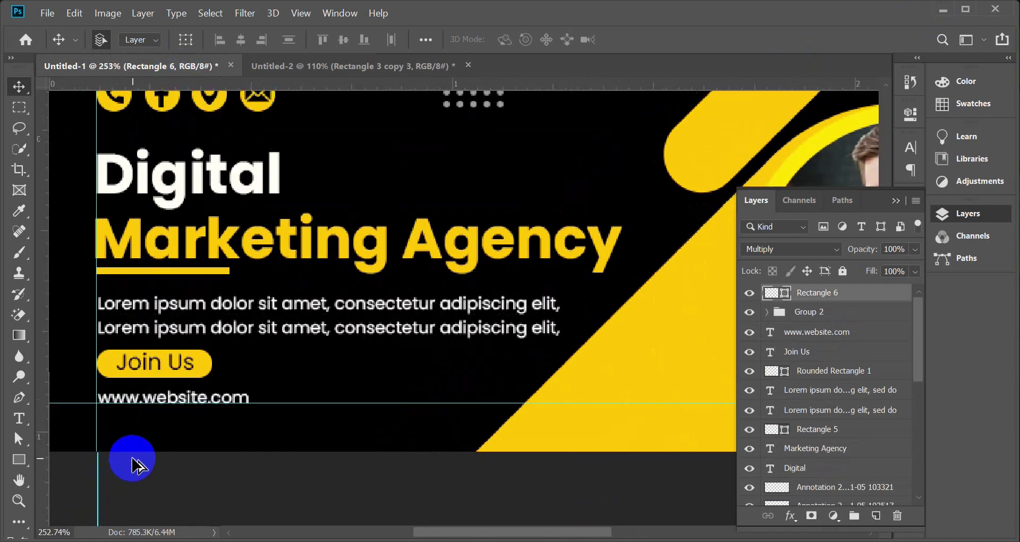
pyautogui.click(205, 363)
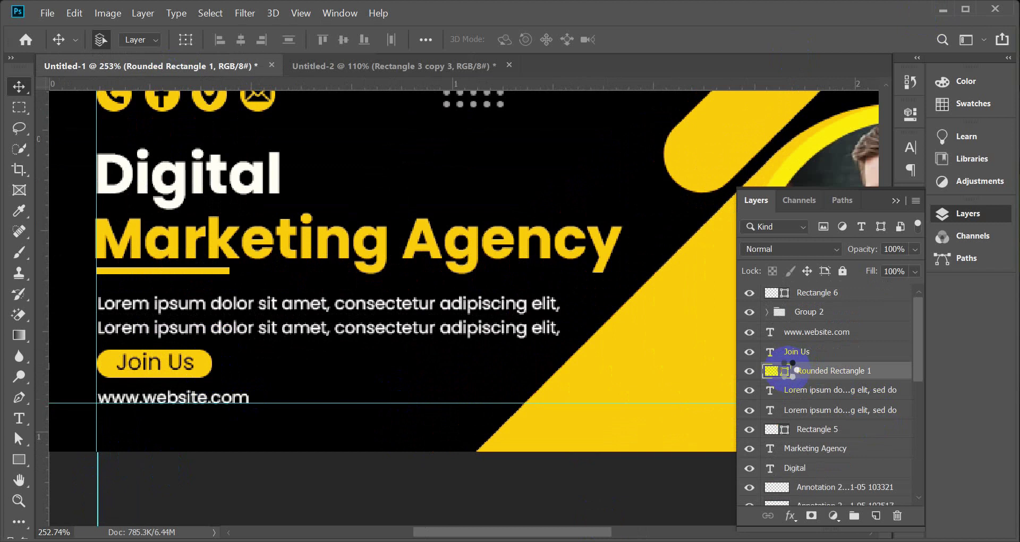
pyautogui.doubleClick(786, 370)
pyautogui.click(112, 184)
pyautogui.click(85, 161)
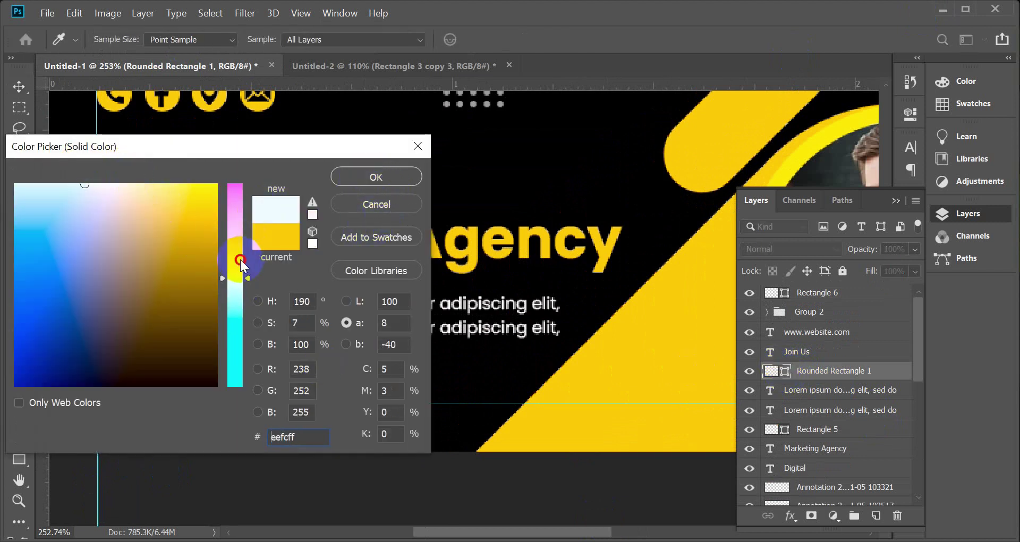
pyautogui.click(240, 260)
pyautogui.click(378, 172)
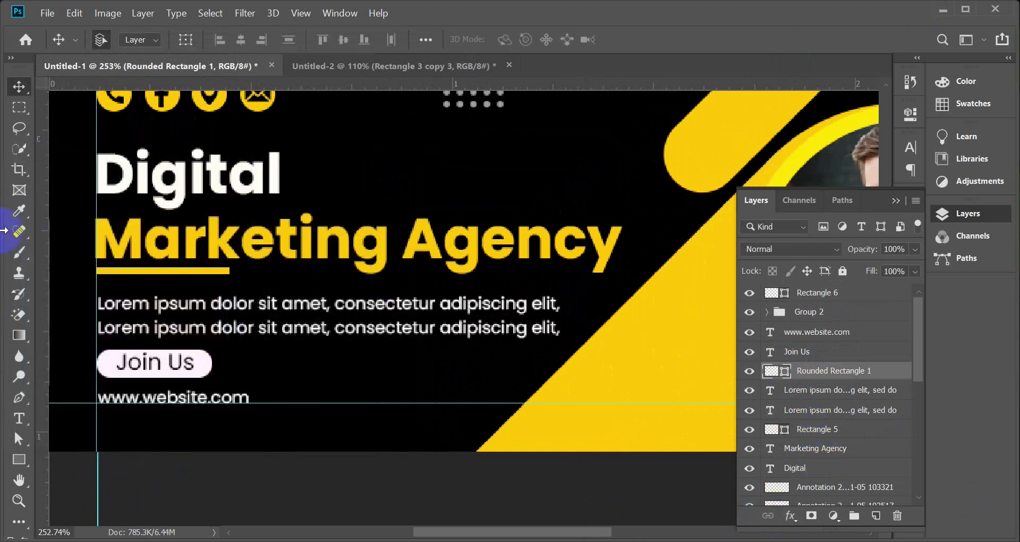
# - Give the "Join Us" rounded rectangle an orange stroke 1.95 px wide
pyautogui.click(19, 459)
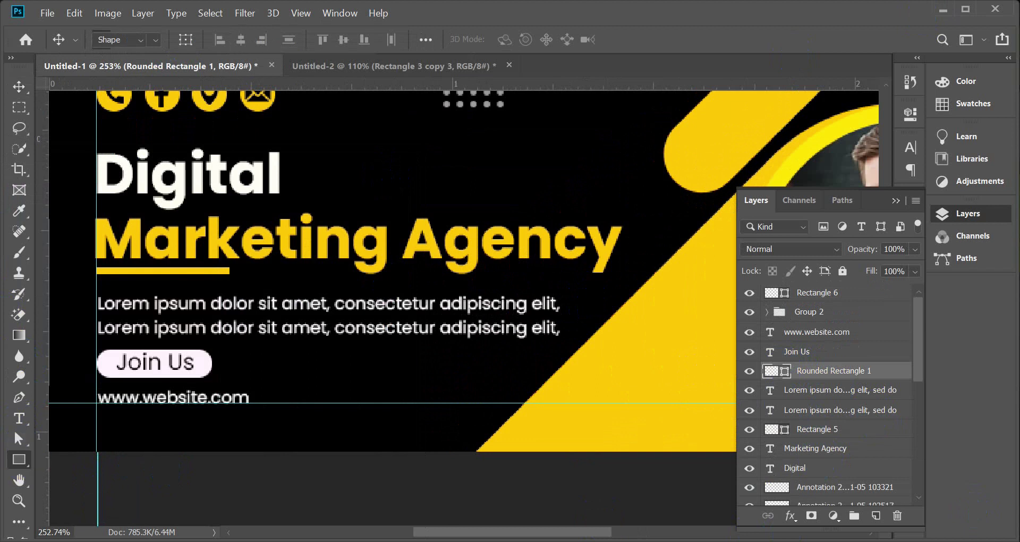
pyautogui.click(239, 39)
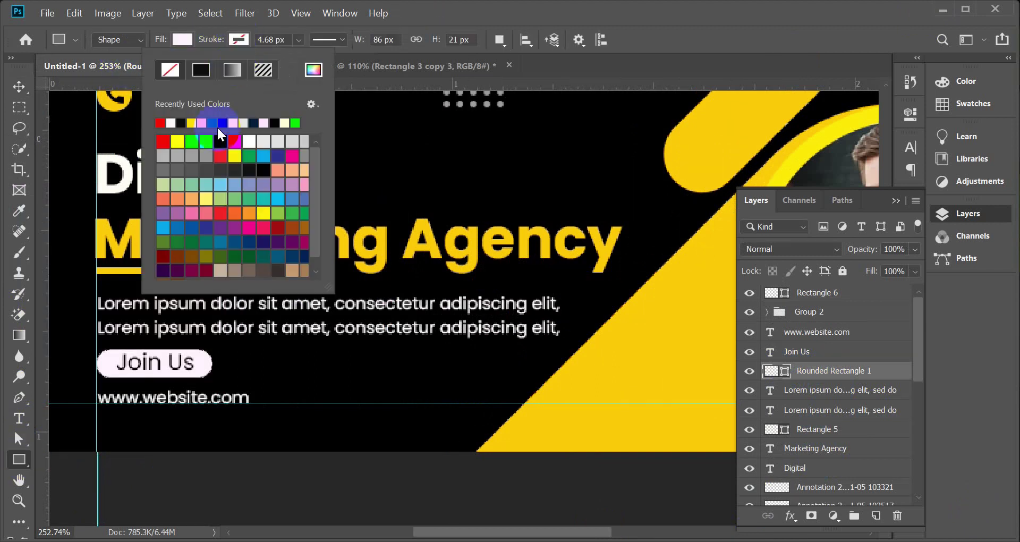
pyautogui.click(204, 123)
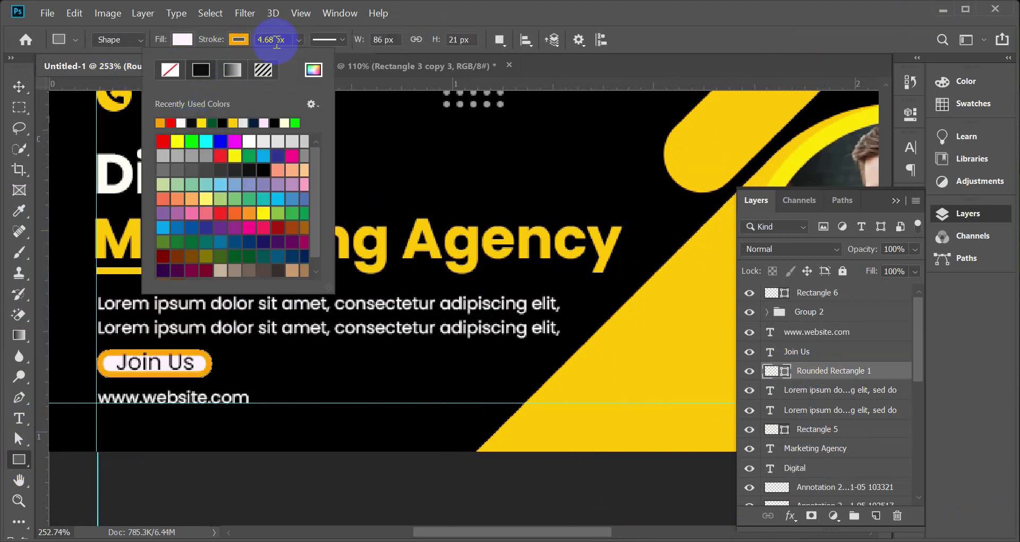
pyautogui.click(299, 39)
pyautogui.moveTo(308, 59); pyautogui.dragTo(307, 61)
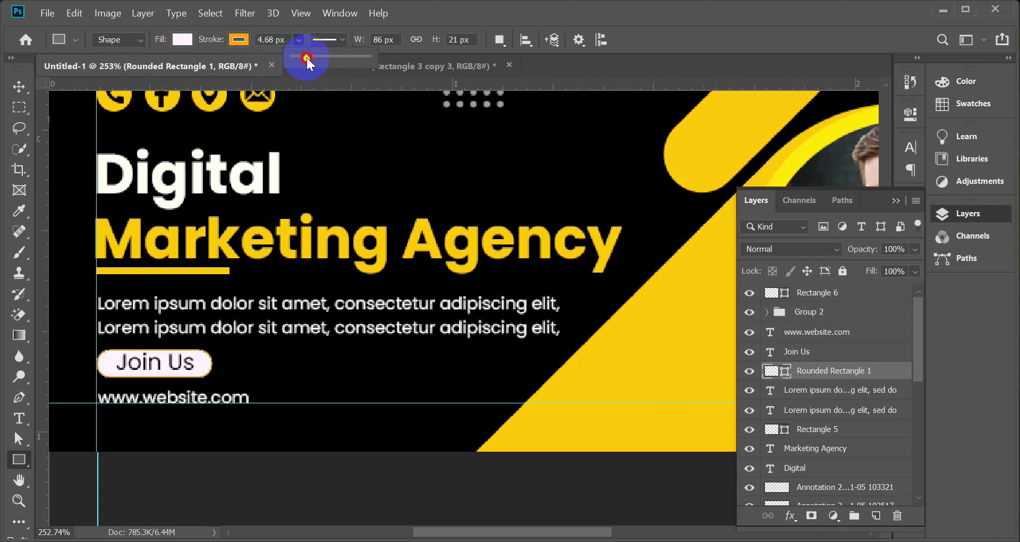
pyautogui.moveTo(307, 61); pyautogui.dragTo(306, 60)
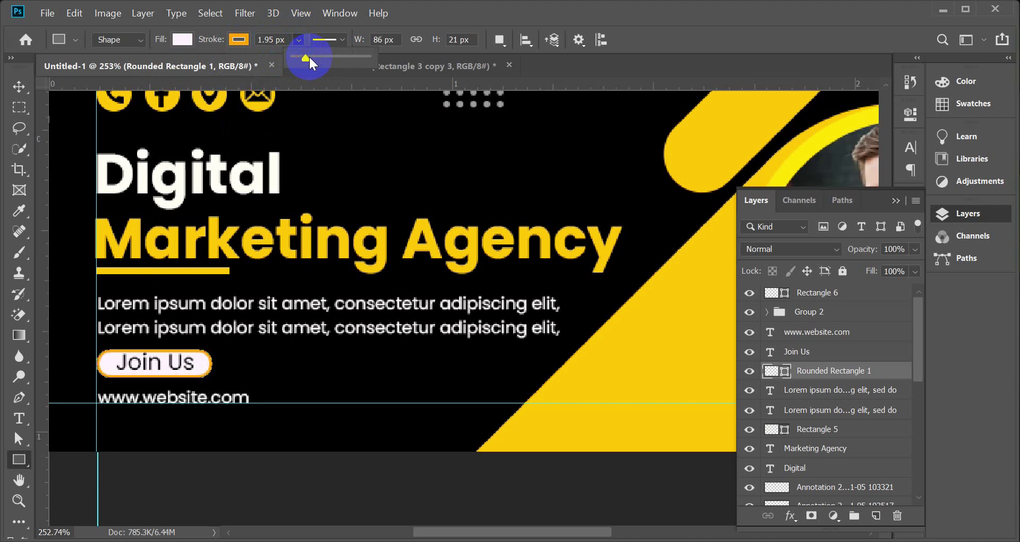
pyautogui.click(15, 86)
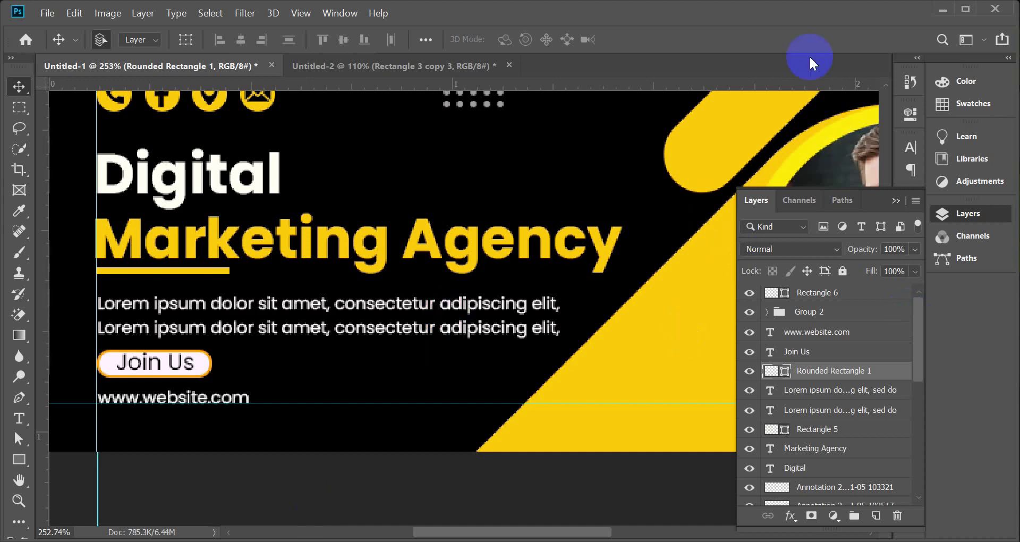
pyautogui.scroll(-3, 519, 355)
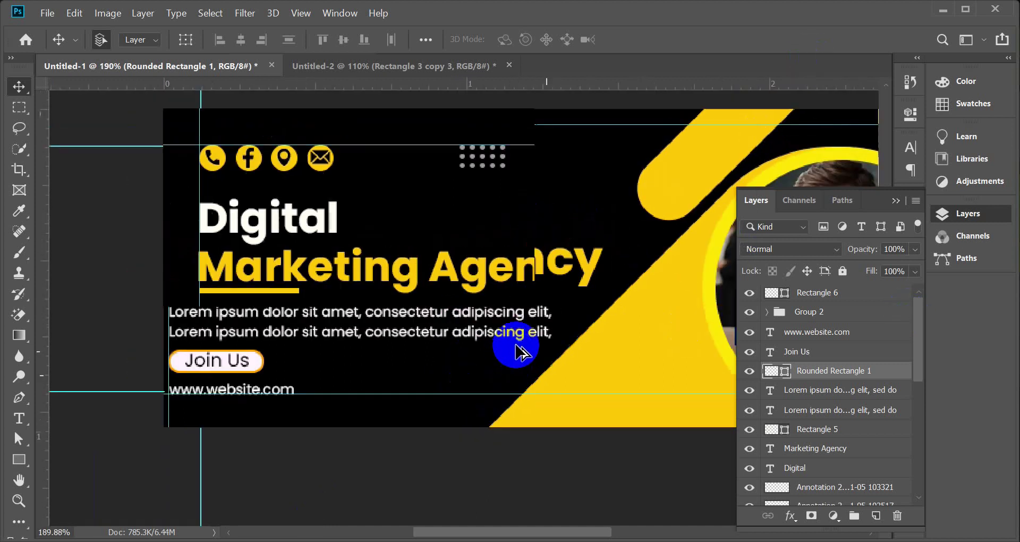
pyautogui.click(841, 221)
pyautogui.scroll(-2, 614, 278)
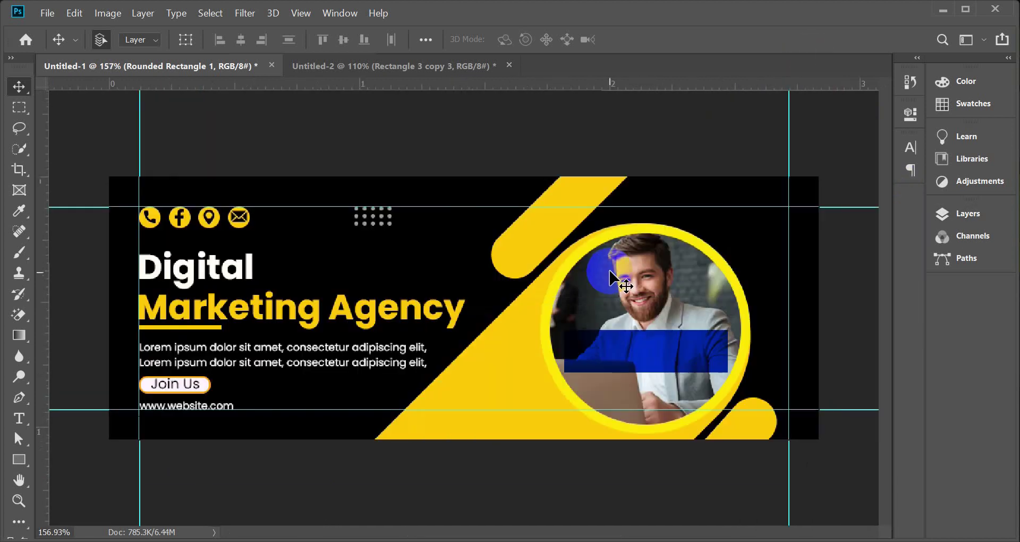
# - Browse more Facebook cover designs in Chrome for layout ideas, and return to Photoshop to show the Untitled-1 banner's layers
pyautogui.hotkey('alt', 'Tab')
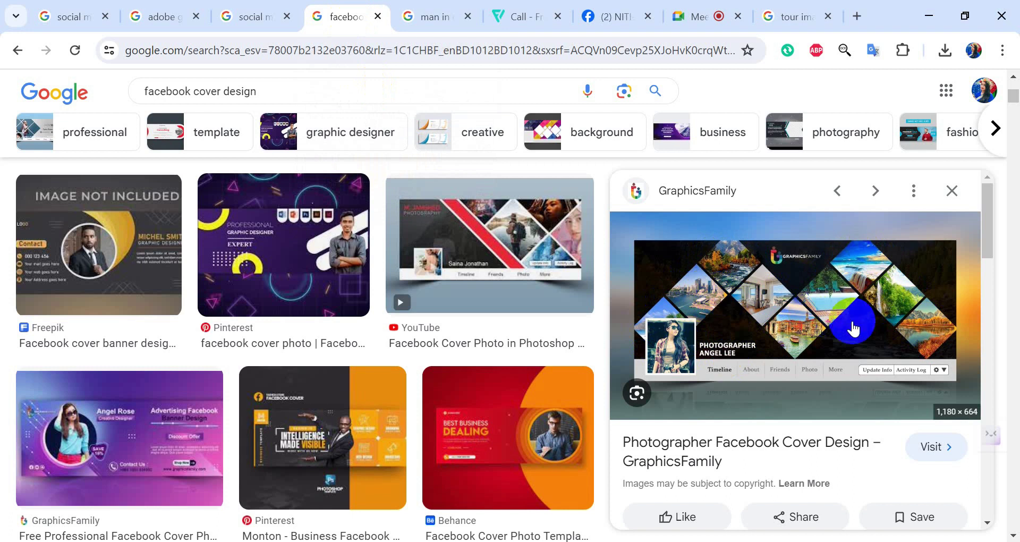
pyautogui.scroll(-6, 837, 317)
pyautogui.scroll(-2, 837, 317)
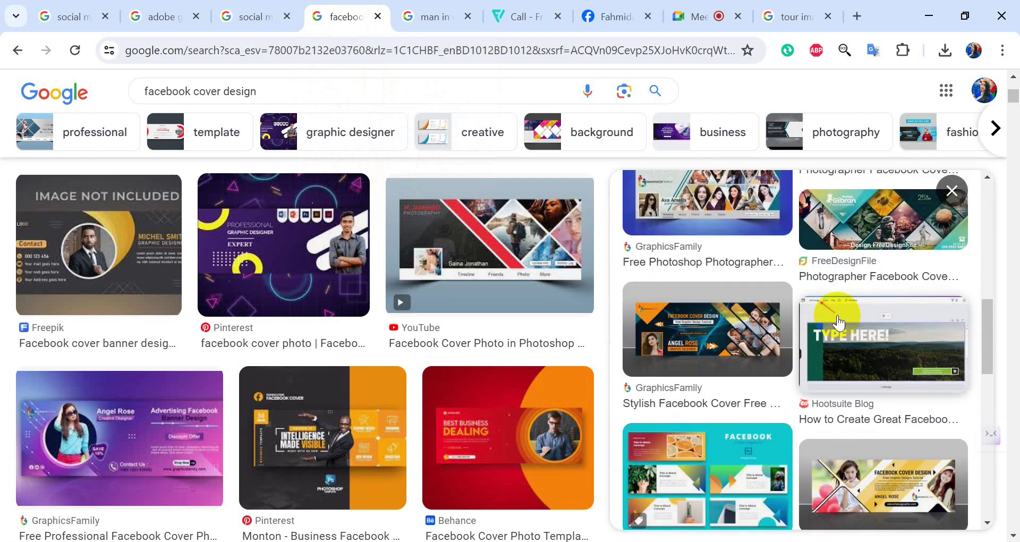
pyautogui.scroll(-4, 884, 298)
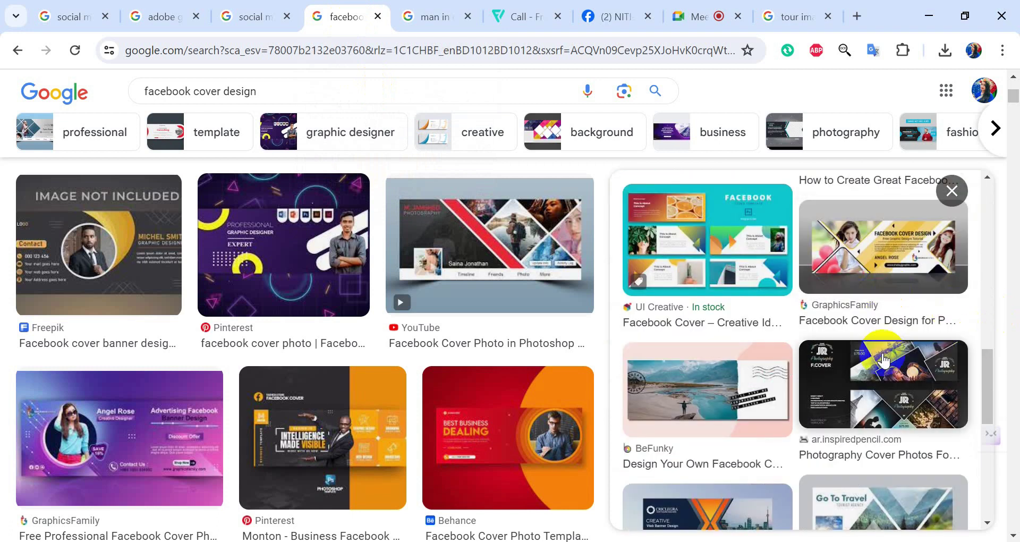
pyautogui.scroll(-3, 783, 383)
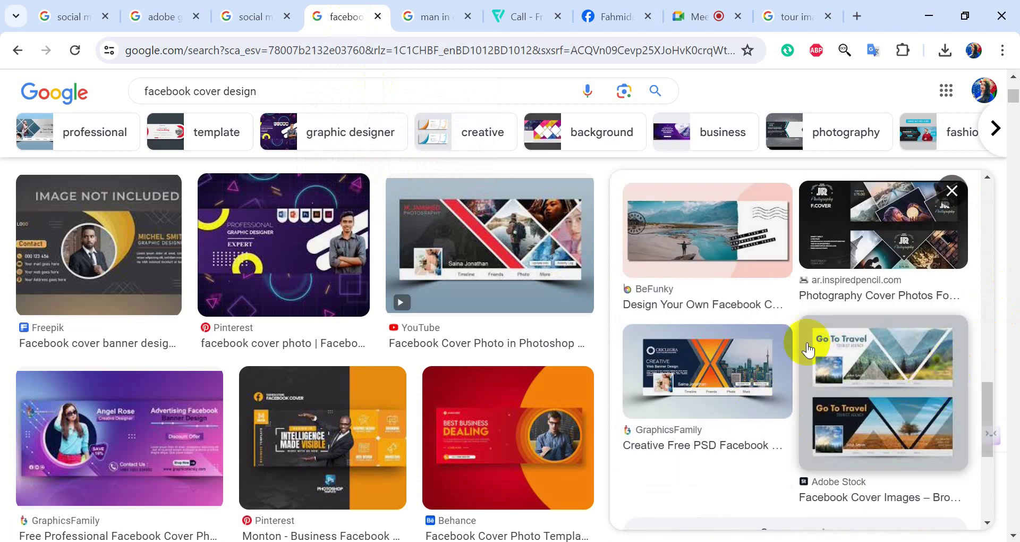
pyautogui.click(948, 193)
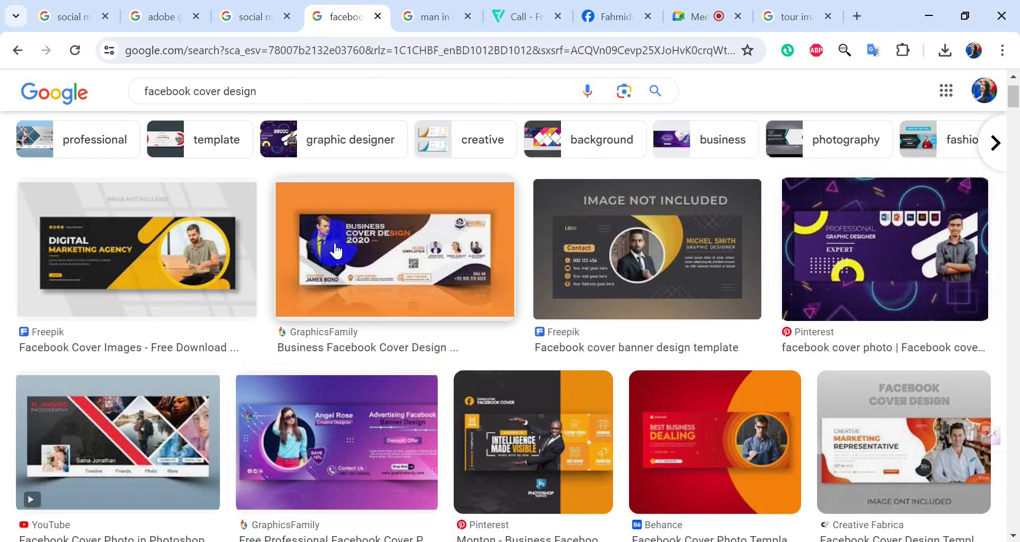
pyautogui.click(359, 249)
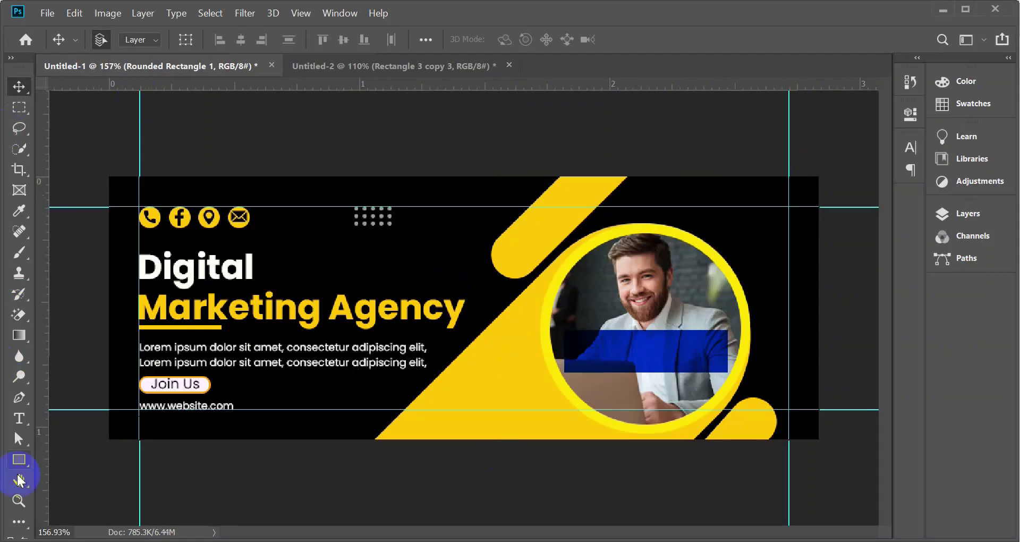
pyautogui.click(992, 215)
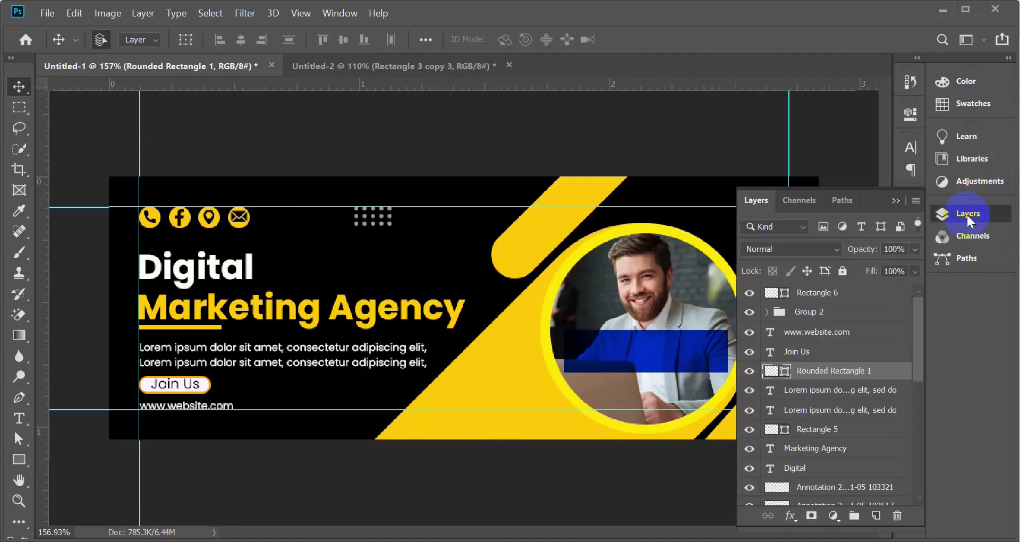
# - In the Untitled-2 banner, add a new layer above all others and create a six-sided polygon 100 px wide and 100 px high
pyautogui.click(403, 66)
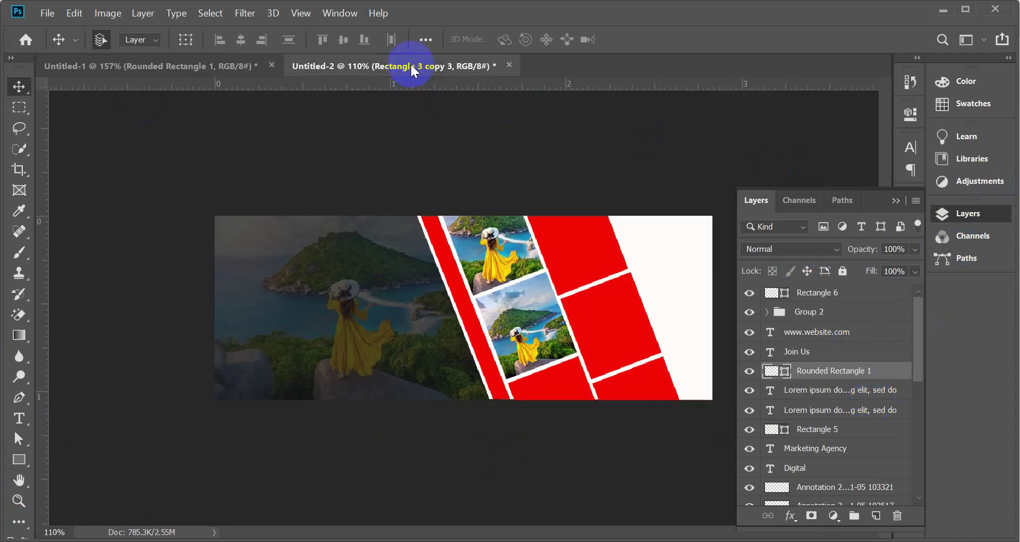
pyautogui.click(870, 294)
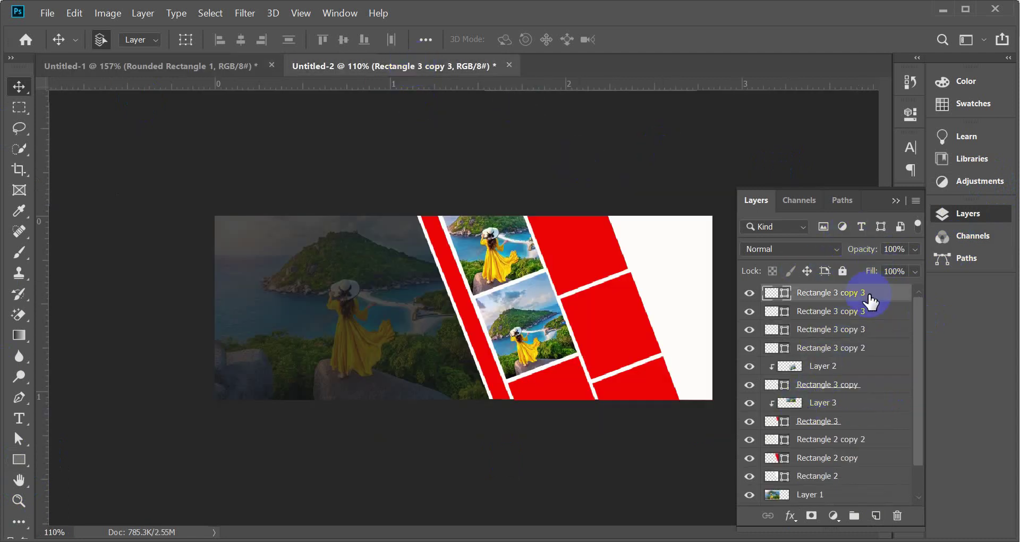
pyautogui.click(875, 515)
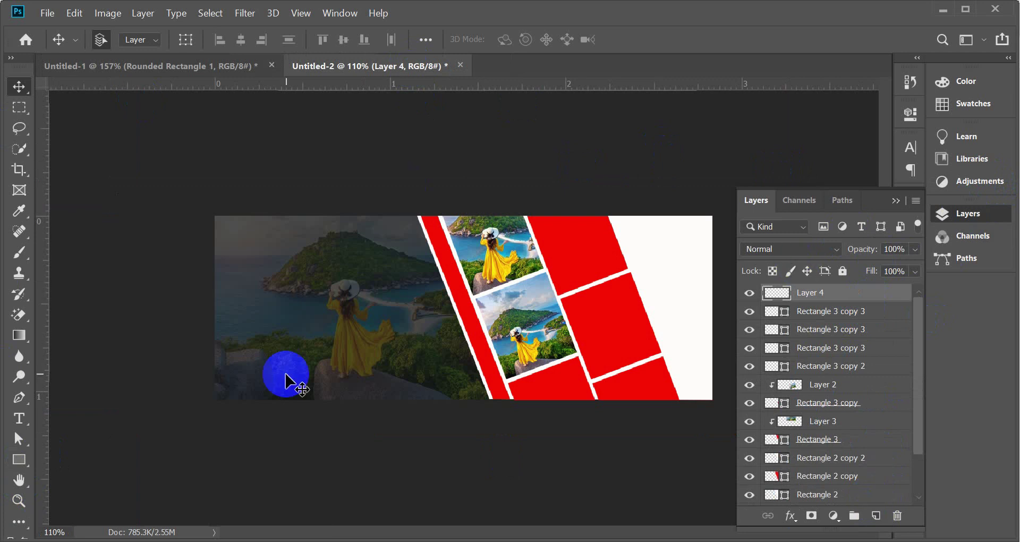
pyautogui.click(12, 461)
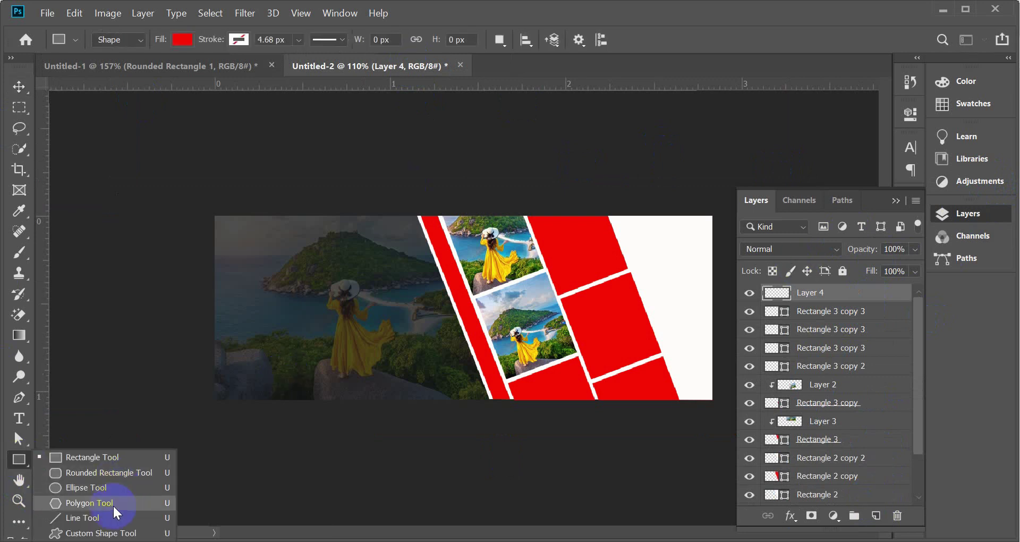
pyautogui.click(114, 507)
pyautogui.click(395, 252)
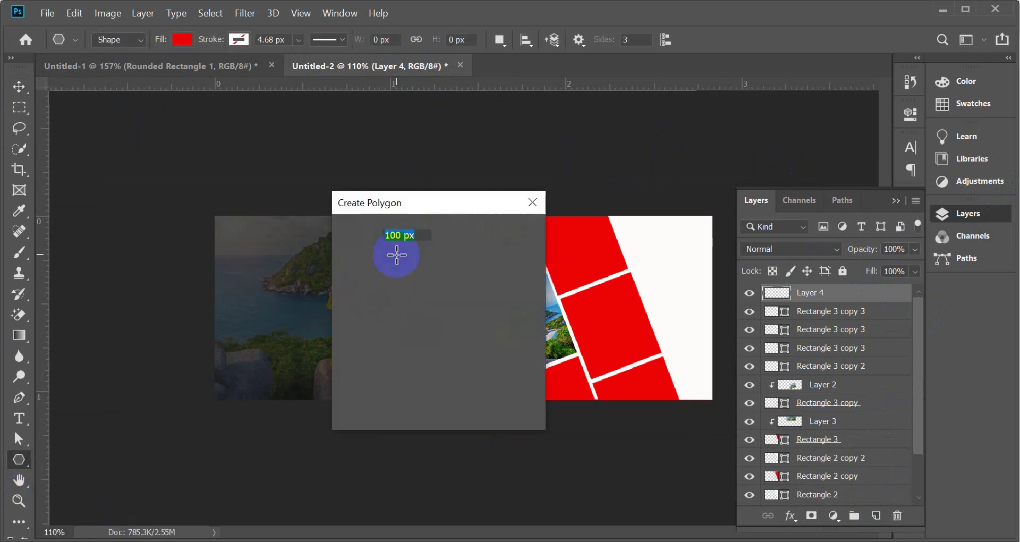
pyautogui.doubleClick(443, 269)
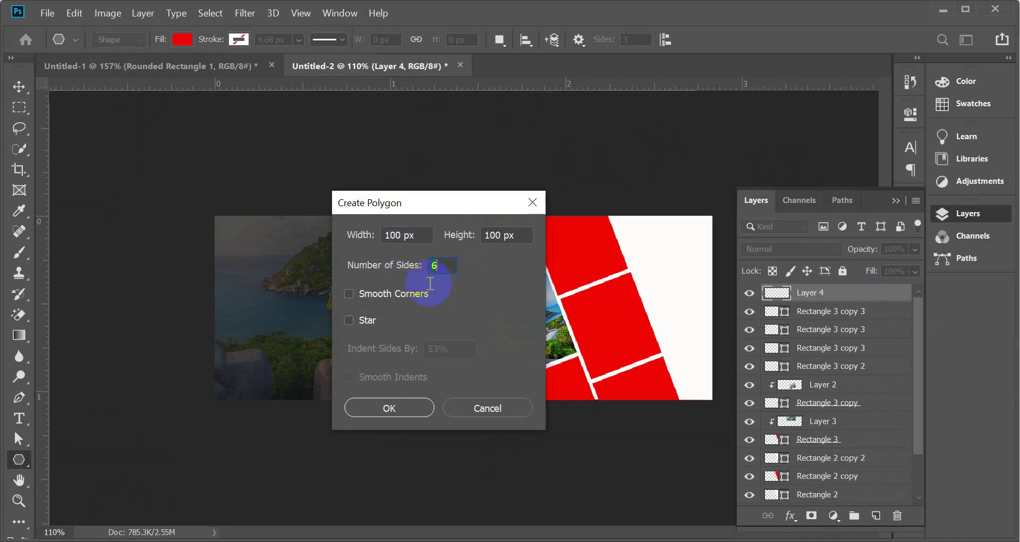
pyautogui.click(391, 408)
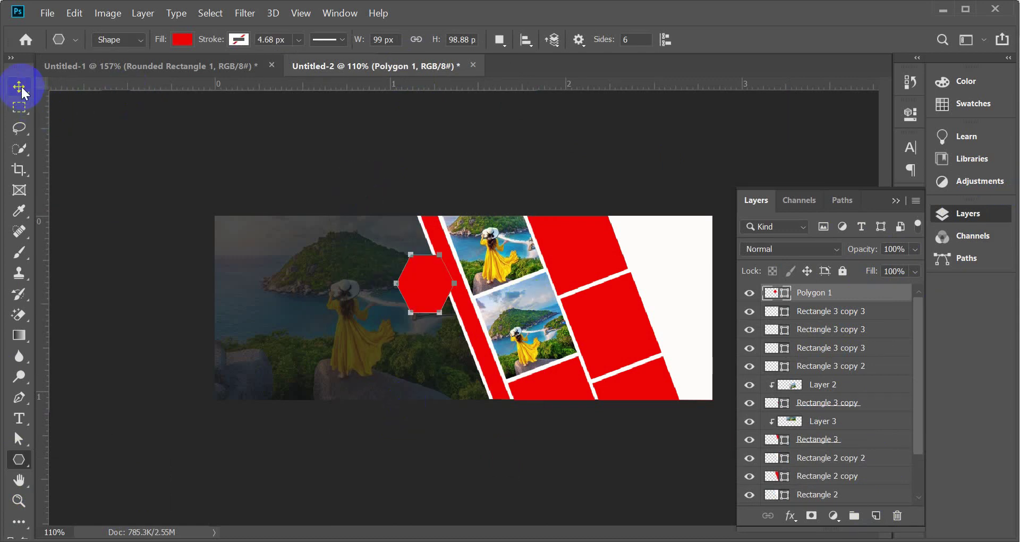
# - Recolor the hexagon with a solid pure blue fill
pyautogui.click(183, 39)
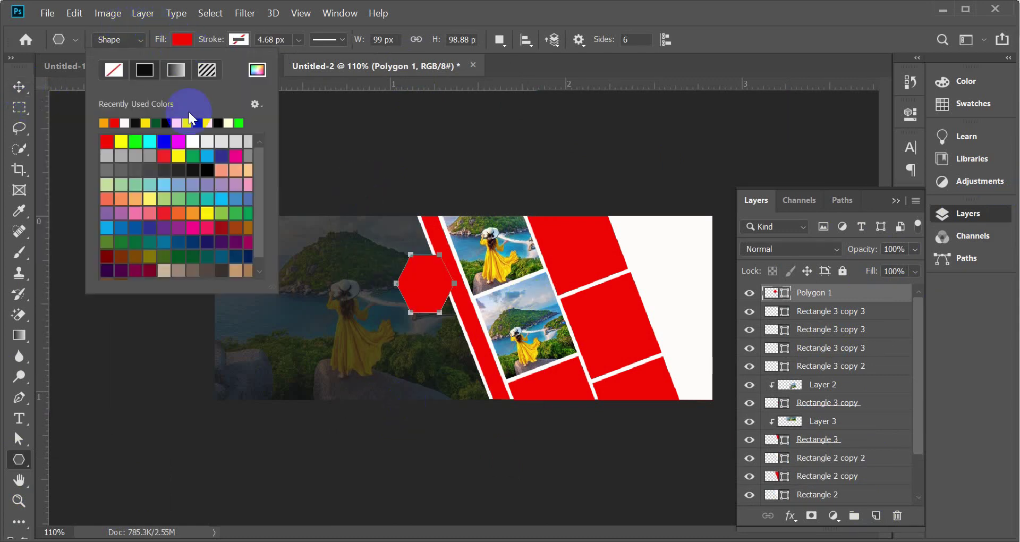
pyautogui.click(159, 125)
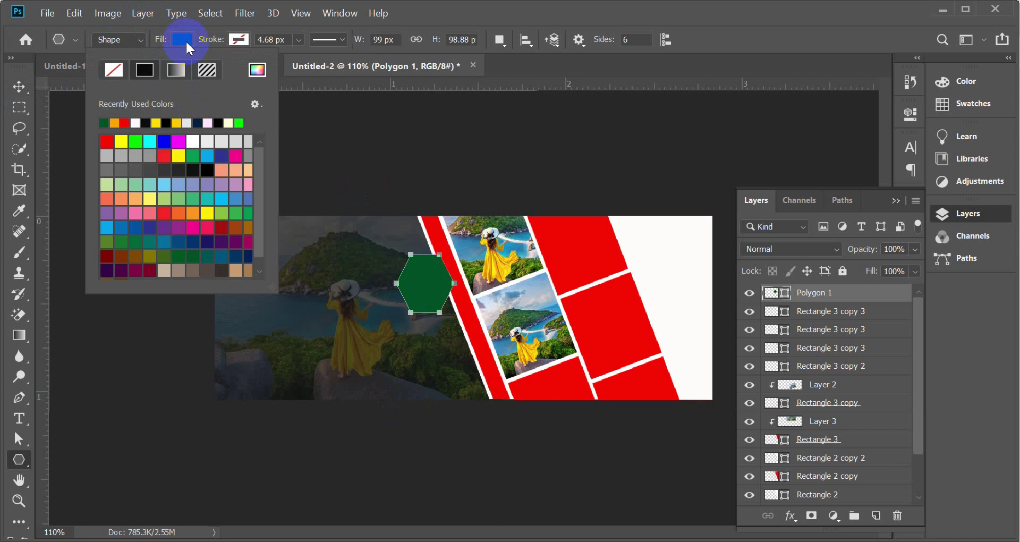
pyautogui.click(163, 140)
pyautogui.click(23, 91)
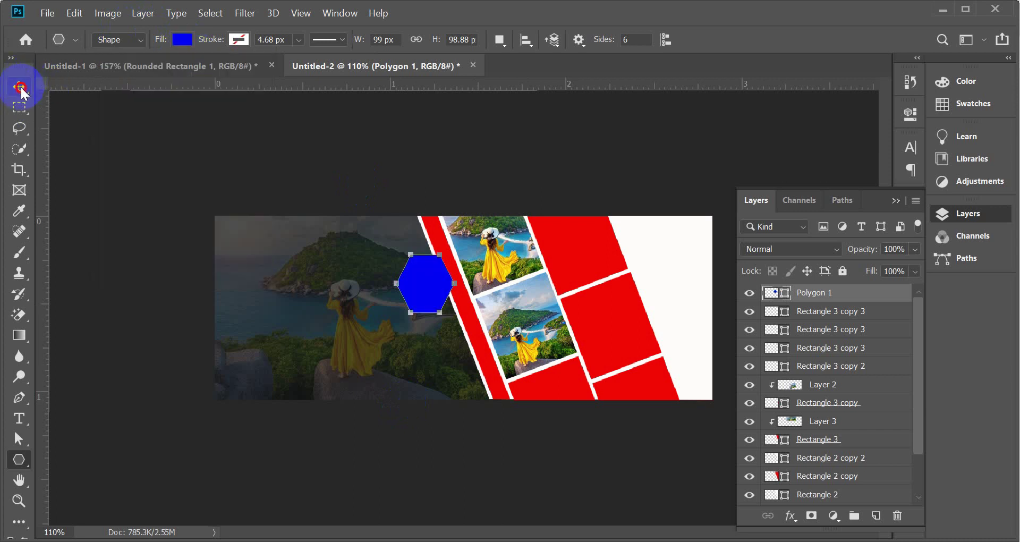
# - Scale the blue hexagon to about 479%, rotate it about 32°, and place it hanging over the banner's upper edge
pyautogui.click(23, 91)
pyautogui.hotkey('ctrl', 't')
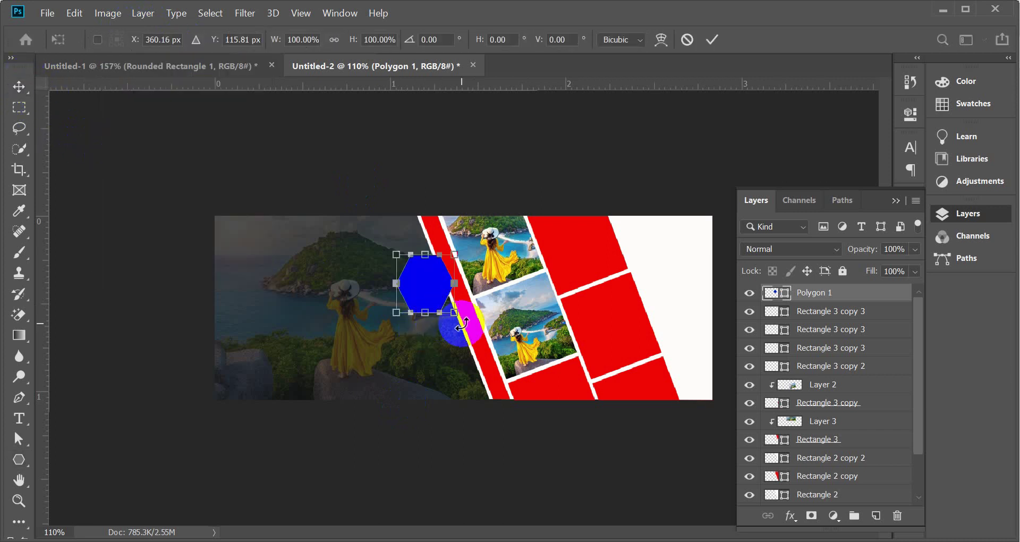
pyautogui.moveTo(456, 314); pyautogui.dragTo(581, 411)
pyautogui.moveTo(462, 277); pyautogui.dragTo(459, 235)
pyautogui.moveTo(591, 93); pyautogui.dragTo(647, 209)
pyautogui.moveTo(485, 280); pyautogui.dragTo(521, 224)
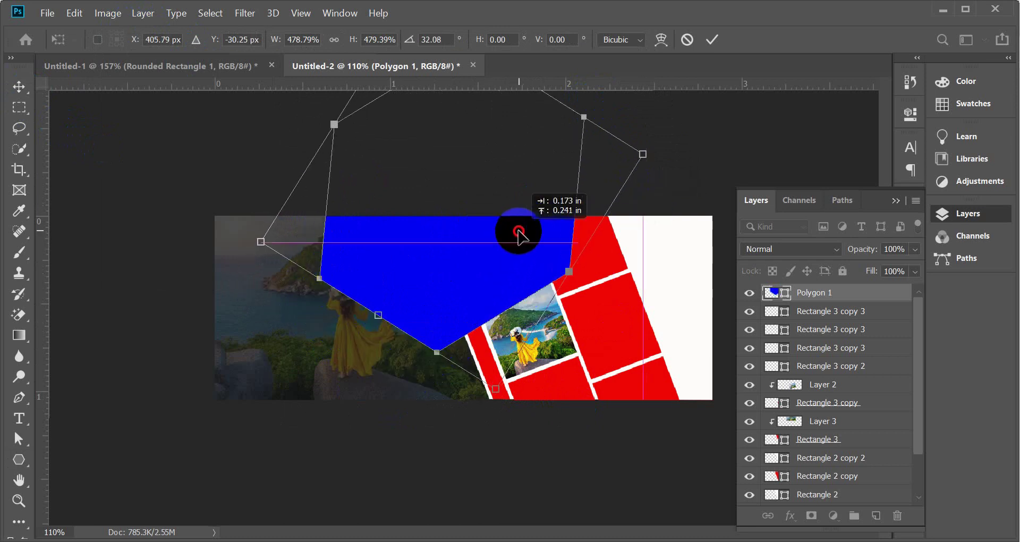
pyautogui.click(713, 40)
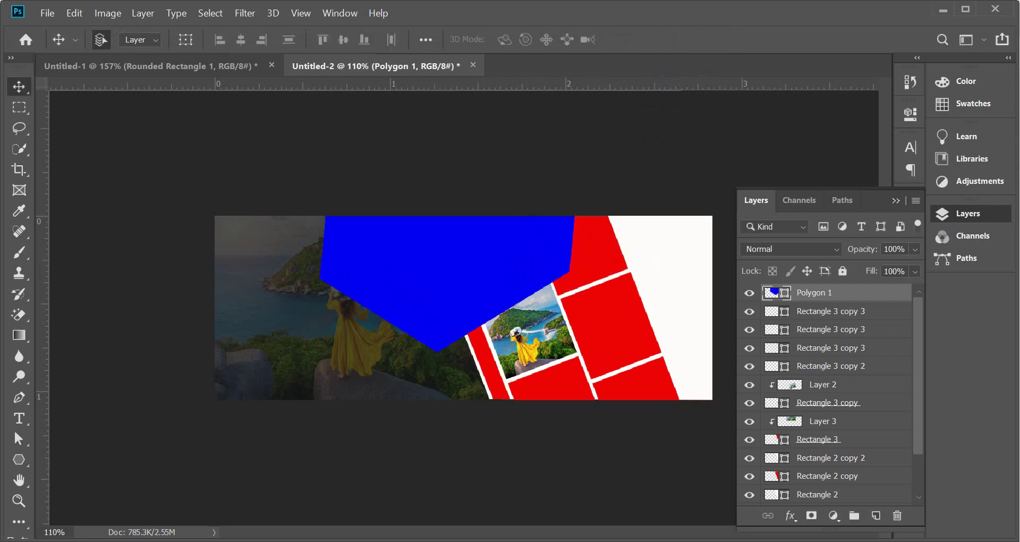
# - Examine the GraphicsFamily business and Free Yellow Facebook cover designs in Chrome, and return to the Untitled-1 banner in Photoshop
pyautogui.click(329, 487)
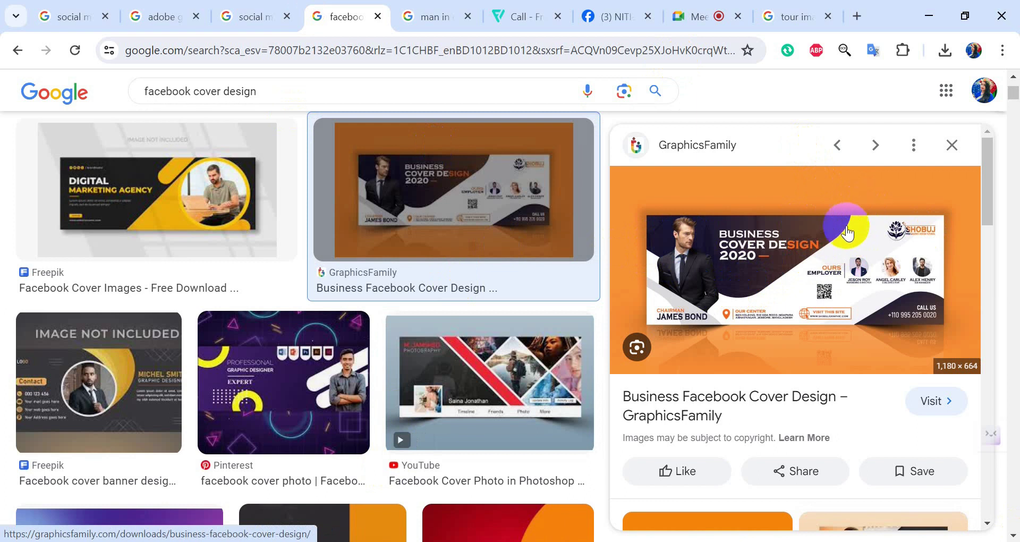
pyautogui.click(638, 249)
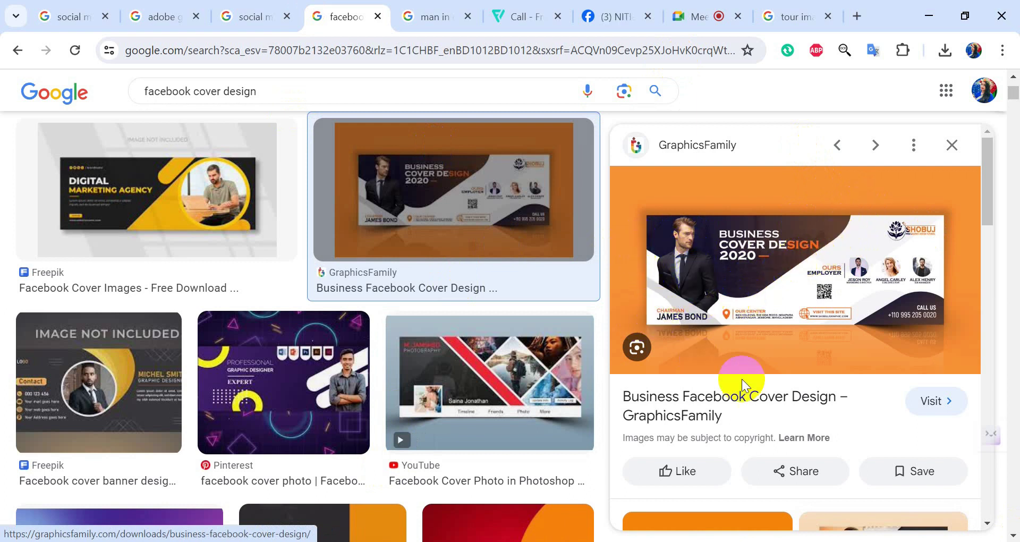
pyautogui.scroll(-3, 770, 369)
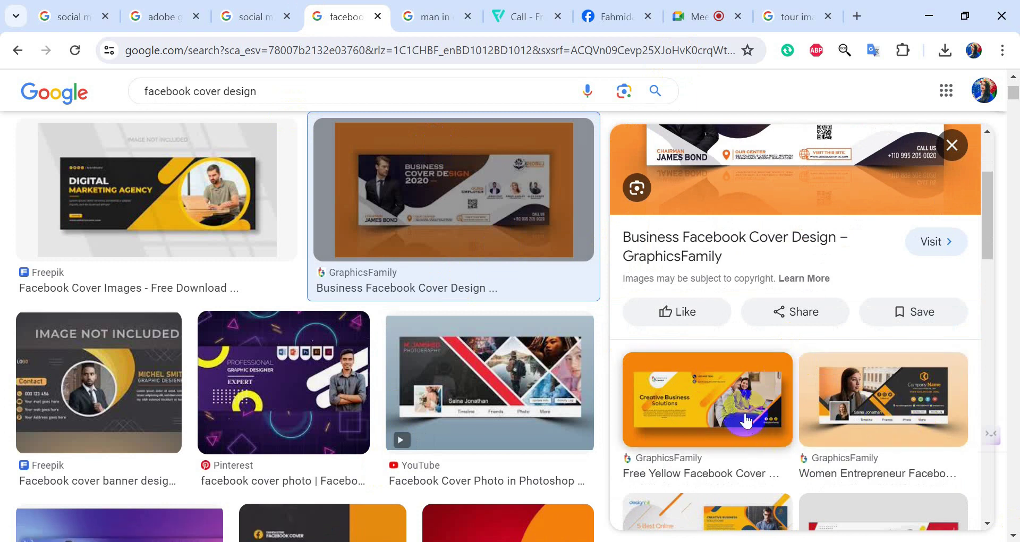
pyautogui.click(746, 410)
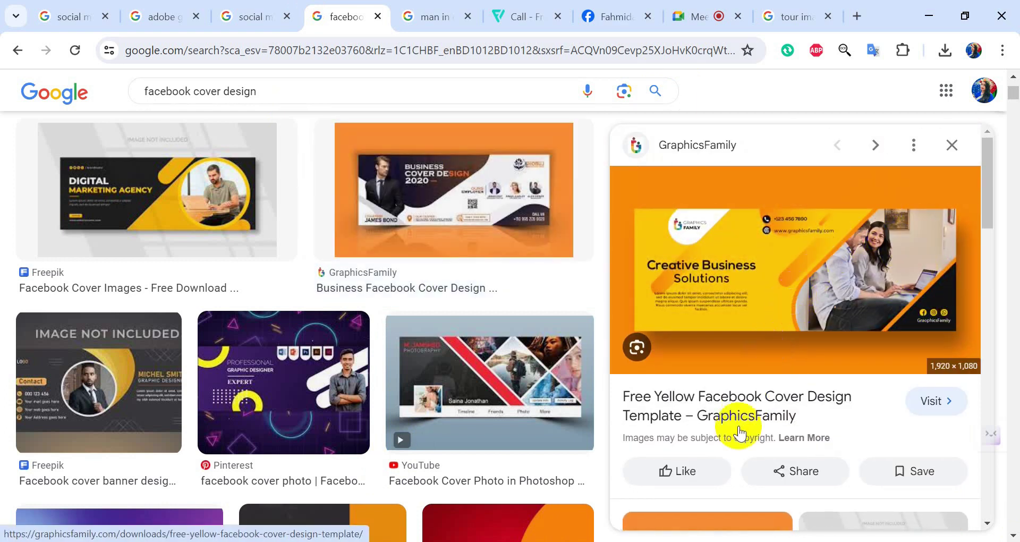
pyautogui.click(558, 528)
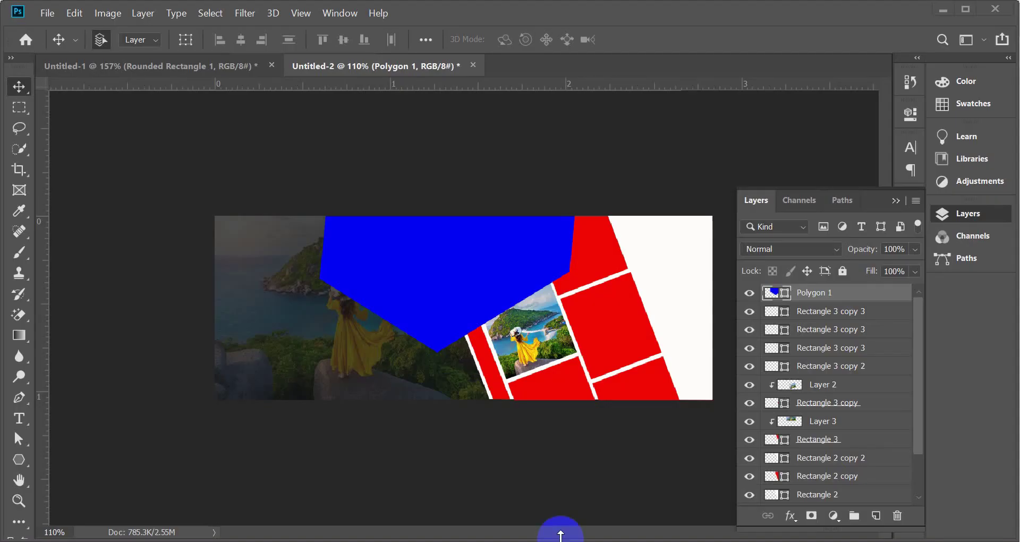
pyautogui.click(214, 70)
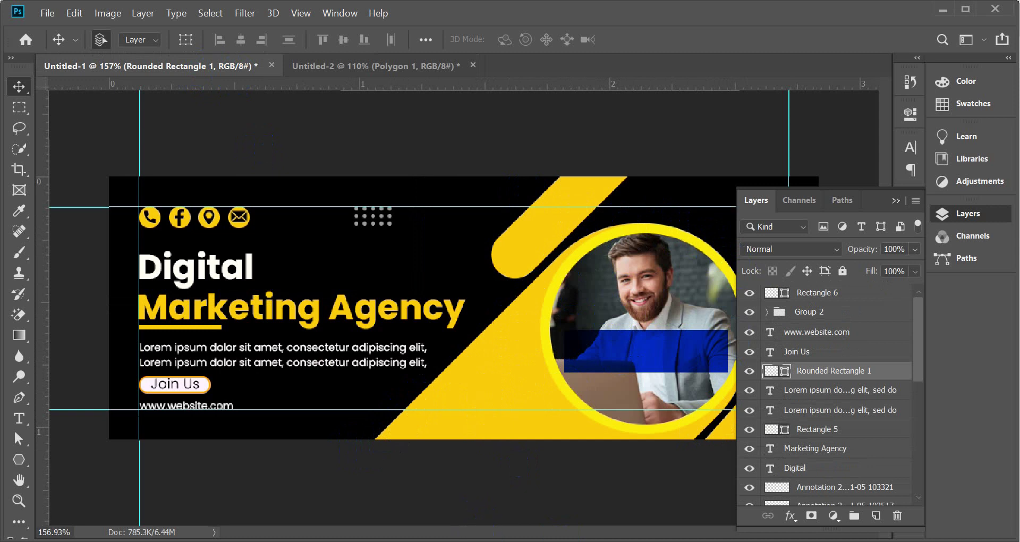
# - Switch to Chrome and browse the related cover designs, opening Behance's Modern Fb Cover Business design
pyautogui.click(329, 486)
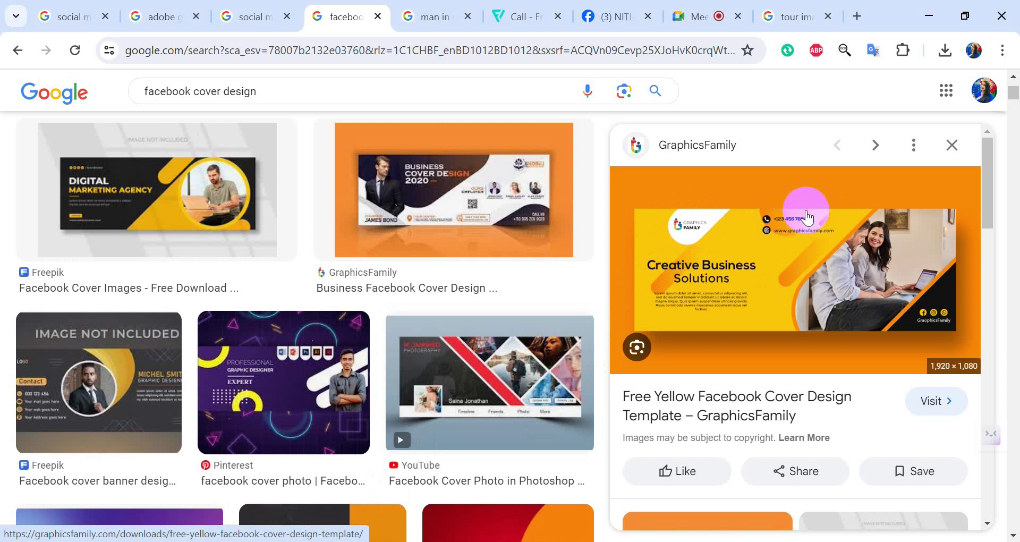
pyautogui.scroll(-3, 748, 327)
pyautogui.scroll(-3, 748, 327)
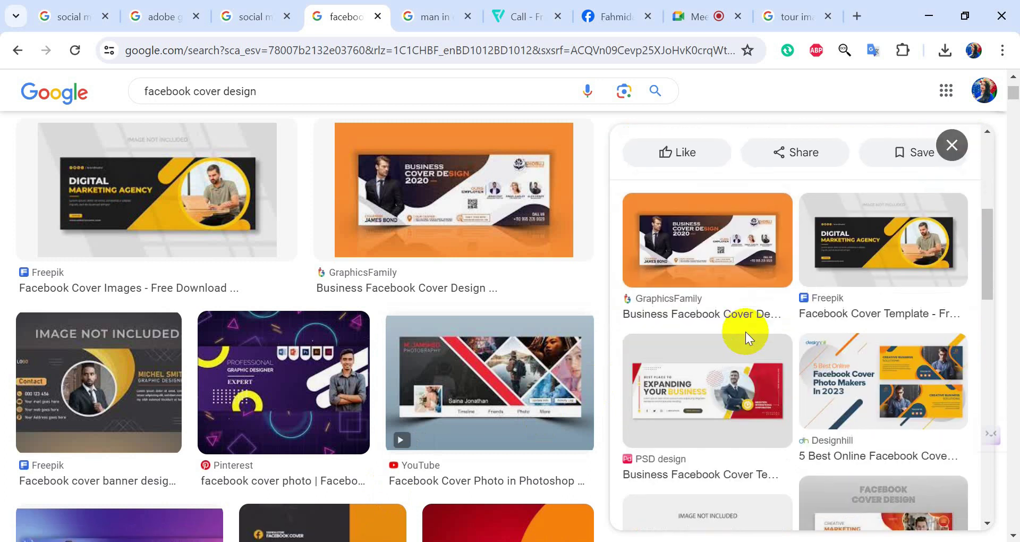
pyautogui.scroll(-3, 757, 348)
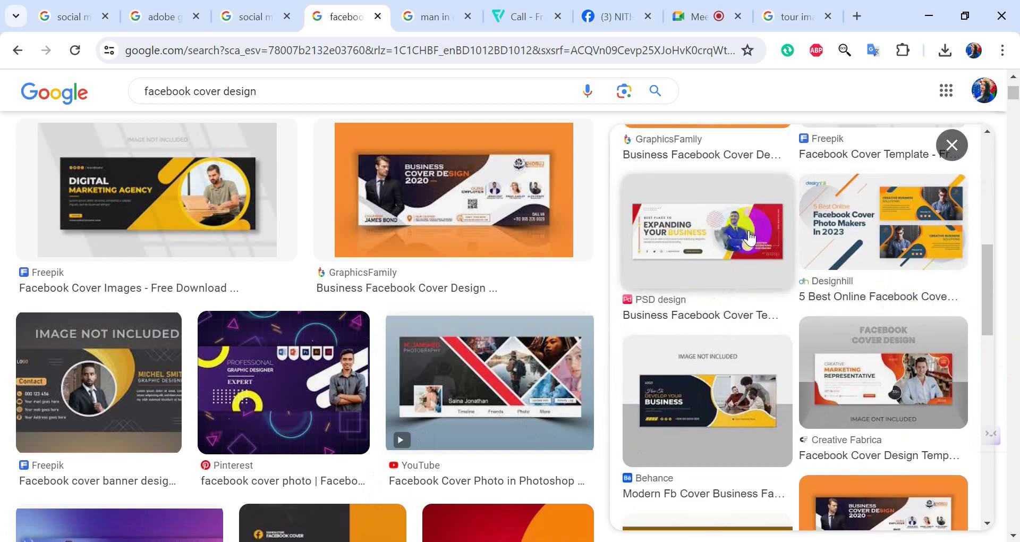
pyautogui.scroll(-3, 744, 242)
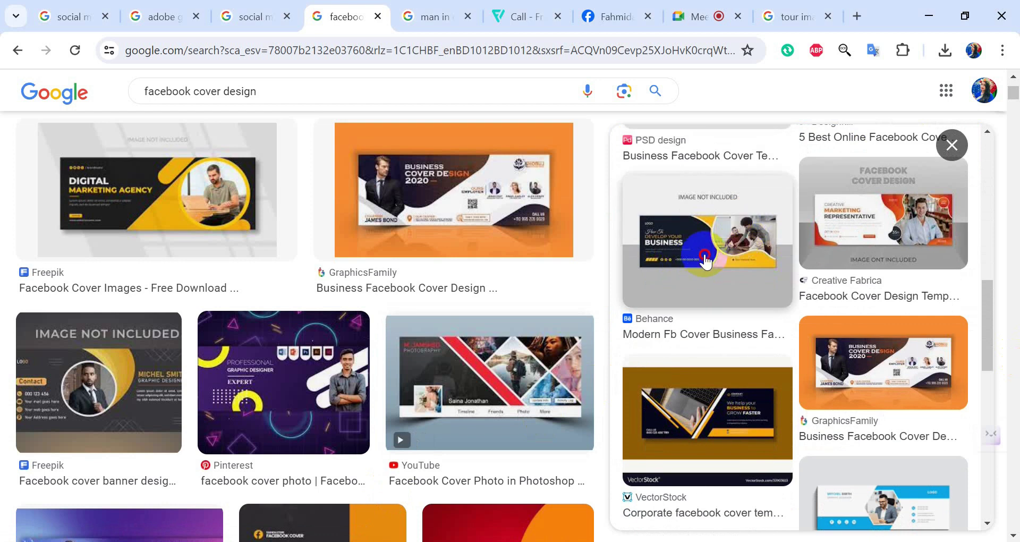
pyautogui.click(705, 260)
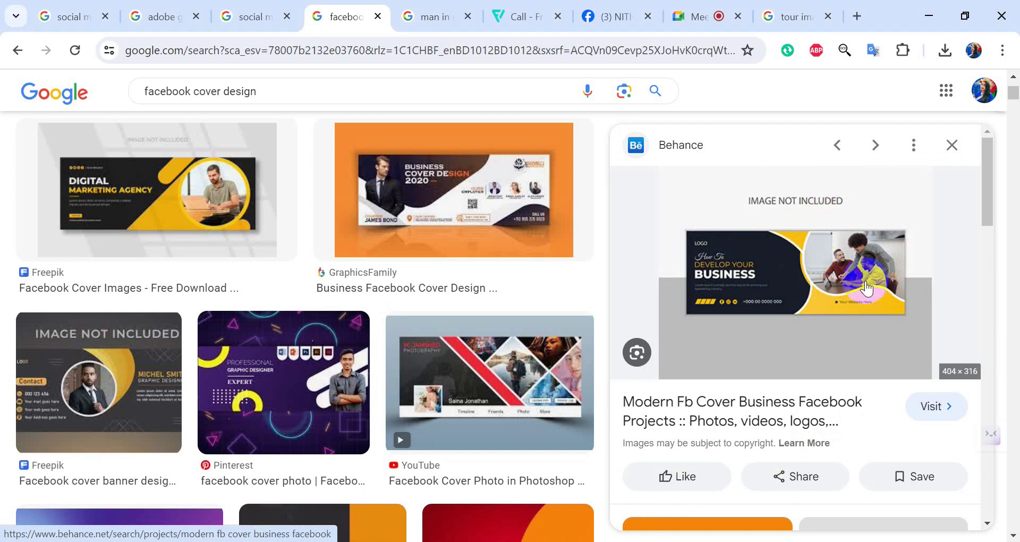
# - Look through further related covers, open VectorStock's Corporate facebook cover template, and return to Photoshop
pyautogui.scroll(-5, 824, 330)
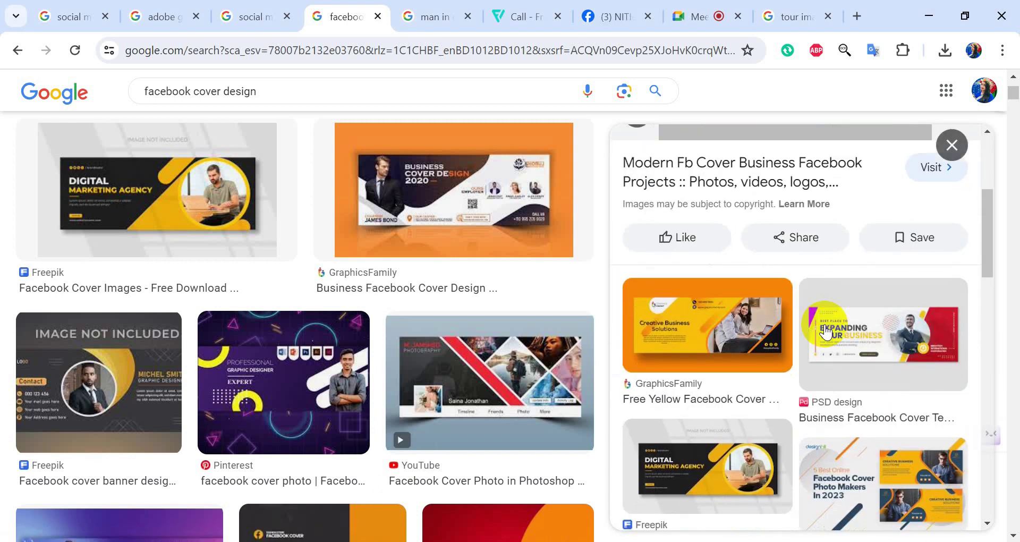
pyautogui.scroll(-6, 816, 340)
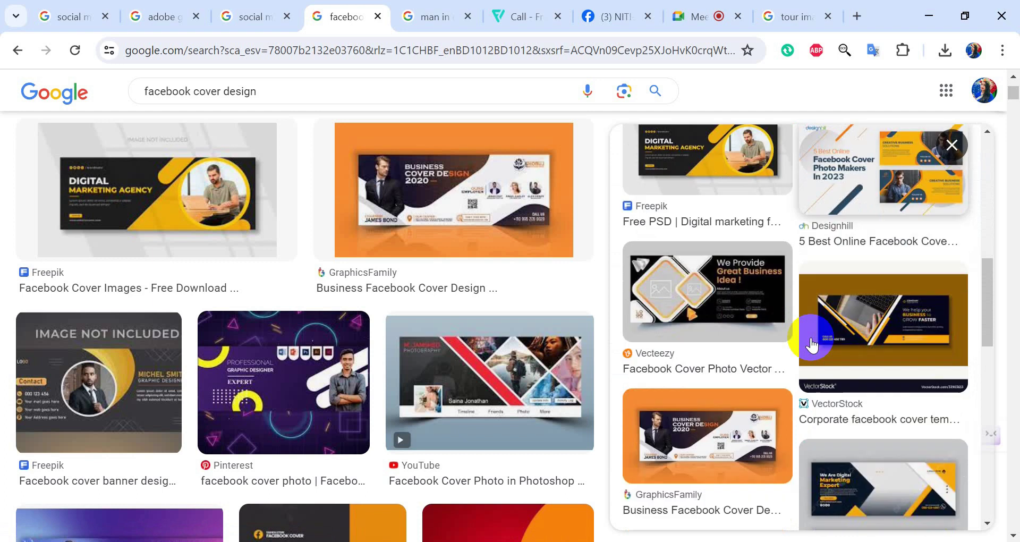
pyautogui.scroll(-5, 786, 346)
pyautogui.scroll(6, 779, 345)
pyautogui.scroll(-2, 821, 364)
pyautogui.scroll(-4, 821, 364)
pyautogui.scroll(5, 850, 345)
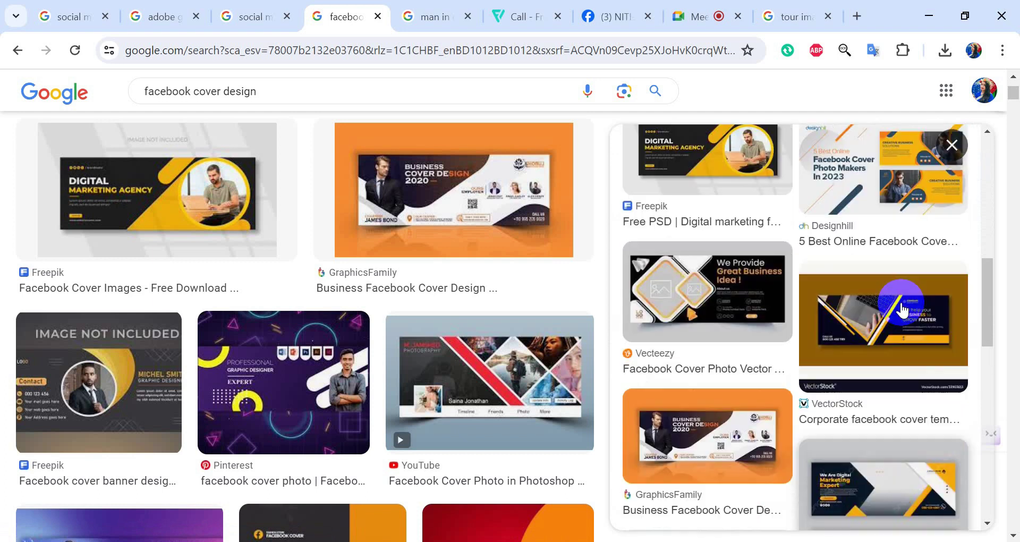
pyautogui.click(871, 330)
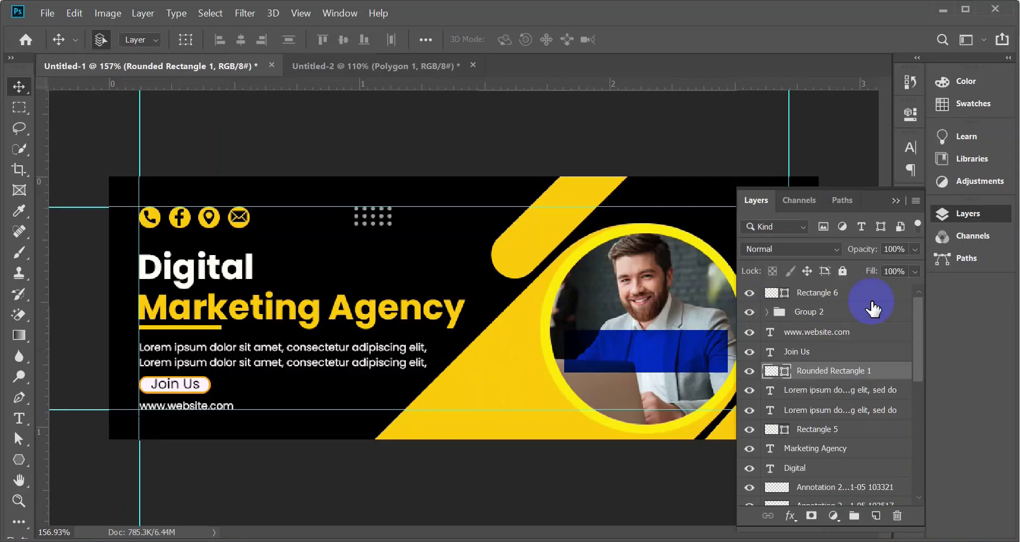
# - Add a new layer above Rectangle 6 in Untitled-1 and draw a red 203 by 203 px square over the headline
pyautogui.click(848, 294)
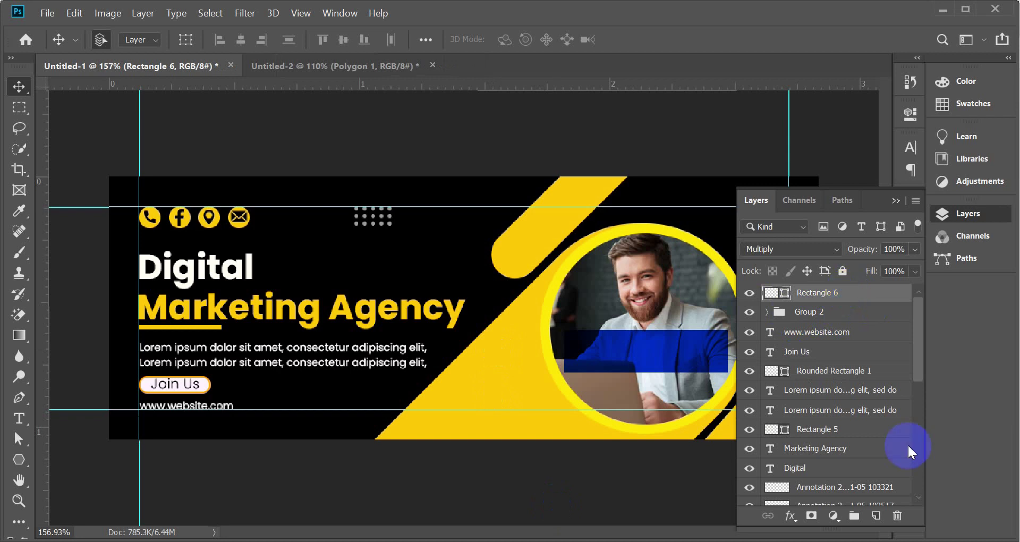
pyautogui.click(875, 516)
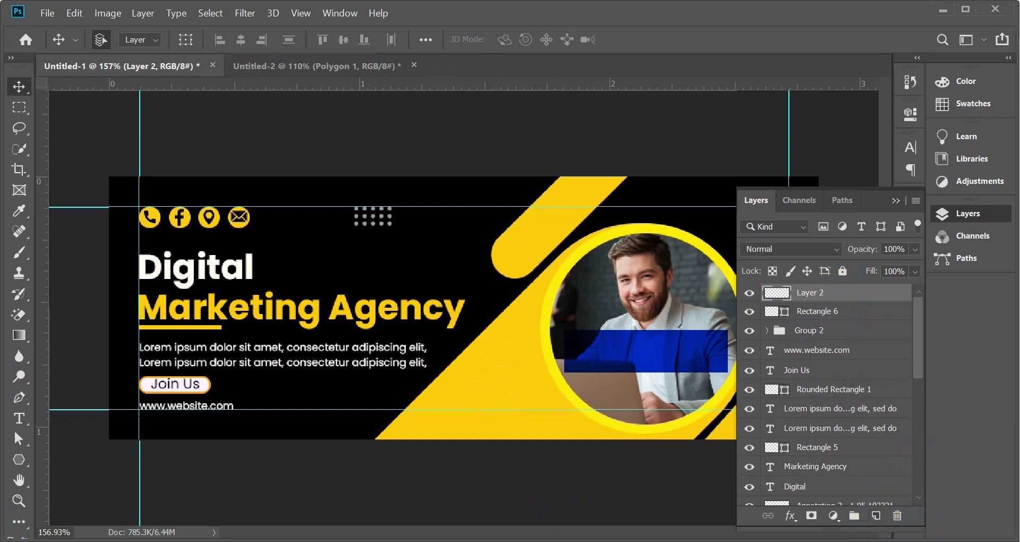
pyautogui.click(16, 460)
pyautogui.click(88, 457)
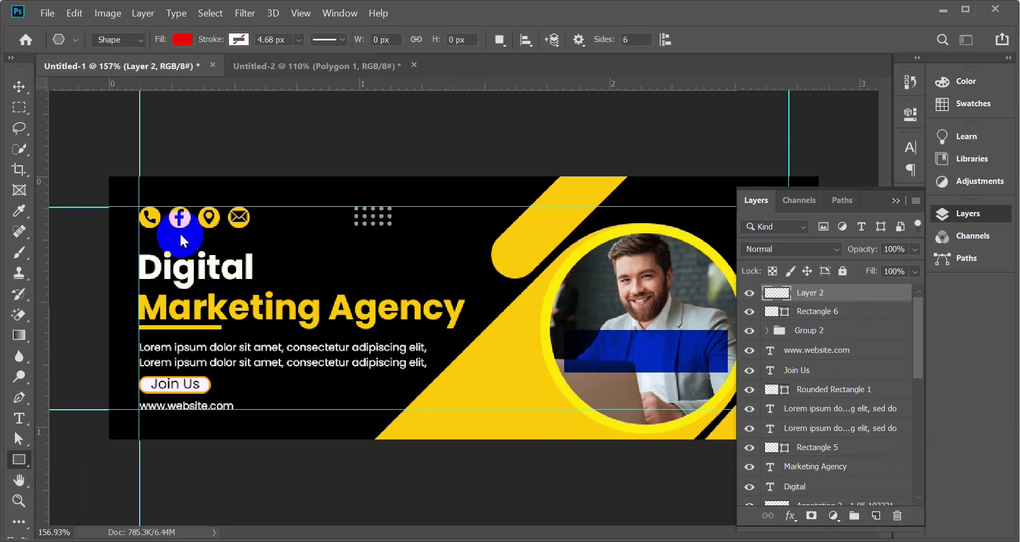
pyautogui.moveTo(228, 206); pyautogui.dragTo(496, 376)
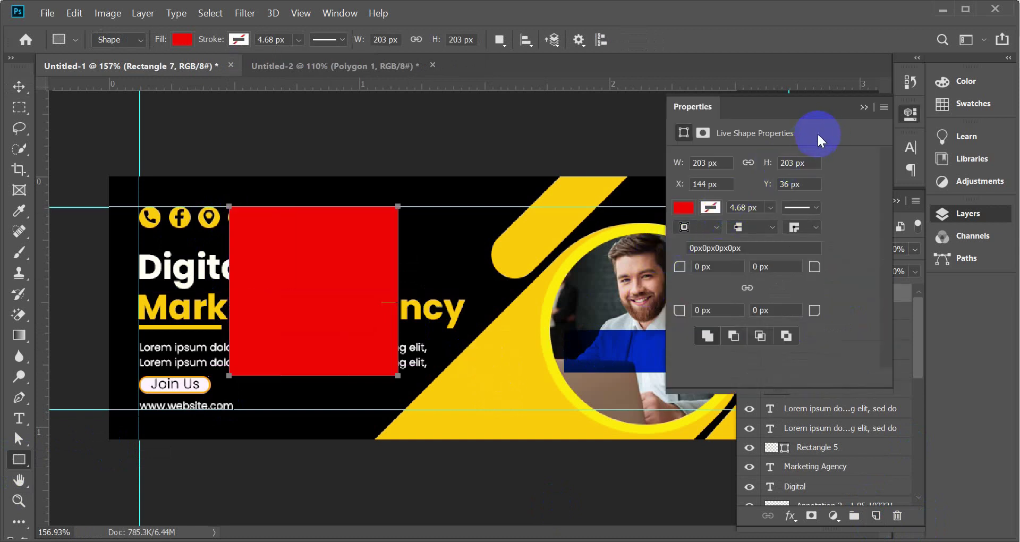
pyautogui.click(862, 109)
# - Rotate the red square about 44° and move it up so its lower corner hangs from the banner's upper edge
pyautogui.click(18, 86)
pyautogui.moveTo(462, 276); pyautogui.dragTo(465, 282)
pyautogui.hotkey('ctrl', 't')
pyautogui.moveTo(416, 193); pyautogui.dragTo(505, 296)
pyautogui.moveTo(346, 289); pyautogui.dragTo(399, 182)
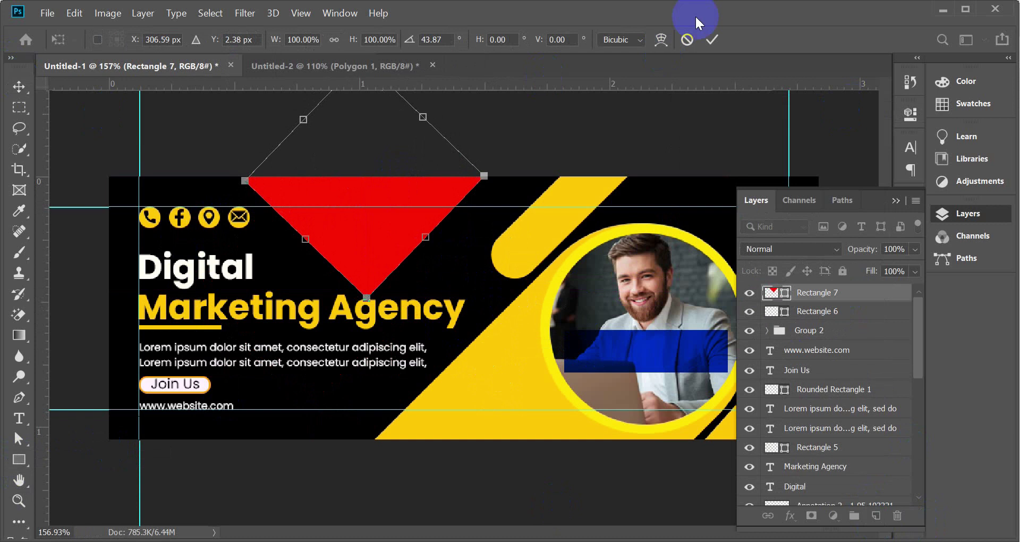
pyautogui.click(708, 43)
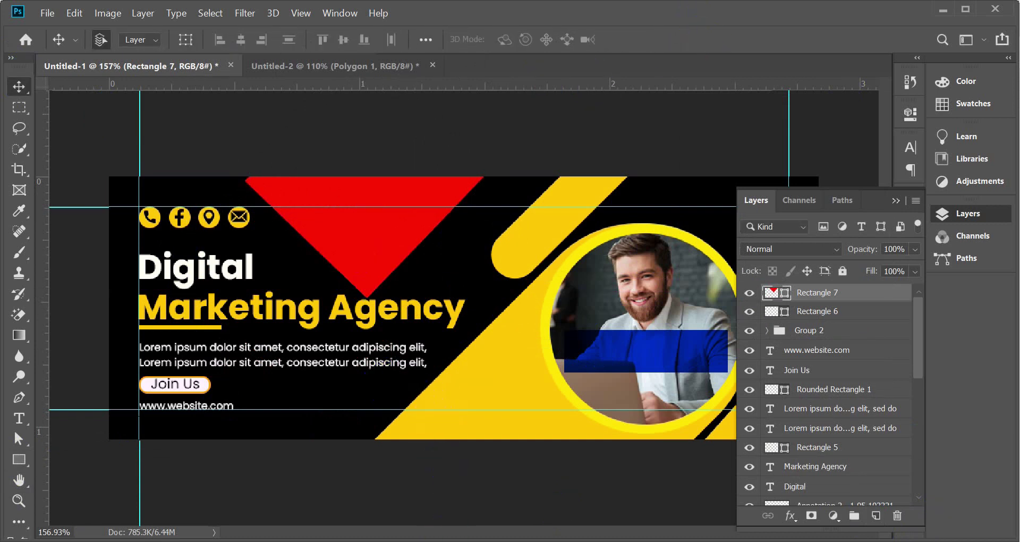
# - Switch to Chrome and examine the covers related to VectorStock's Corporate facebook cover template, down to the Business Facebook Cover design
pyautogui.moveTo(417, 540)
pyautogui.click(378, 519)
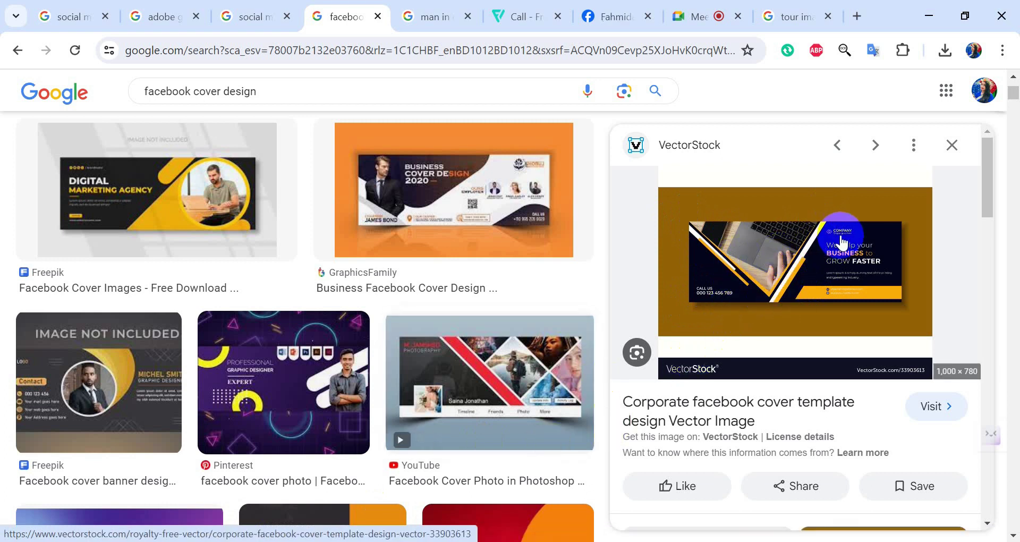
pyautogui.scroll(-5, 829, 255)
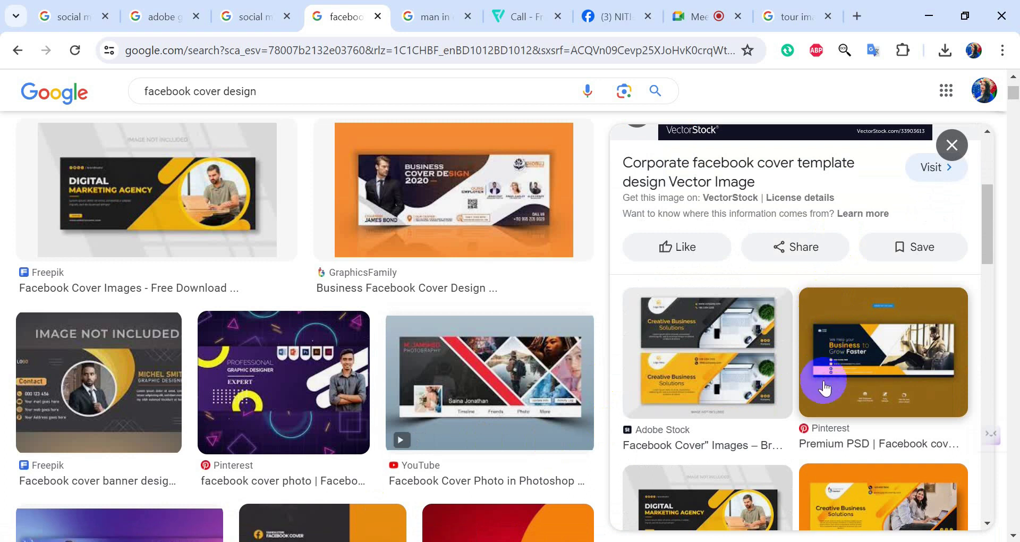
pyautogui.scroll(-2, 822, 388)
pyautogui.scroll(-5, 820, 392)
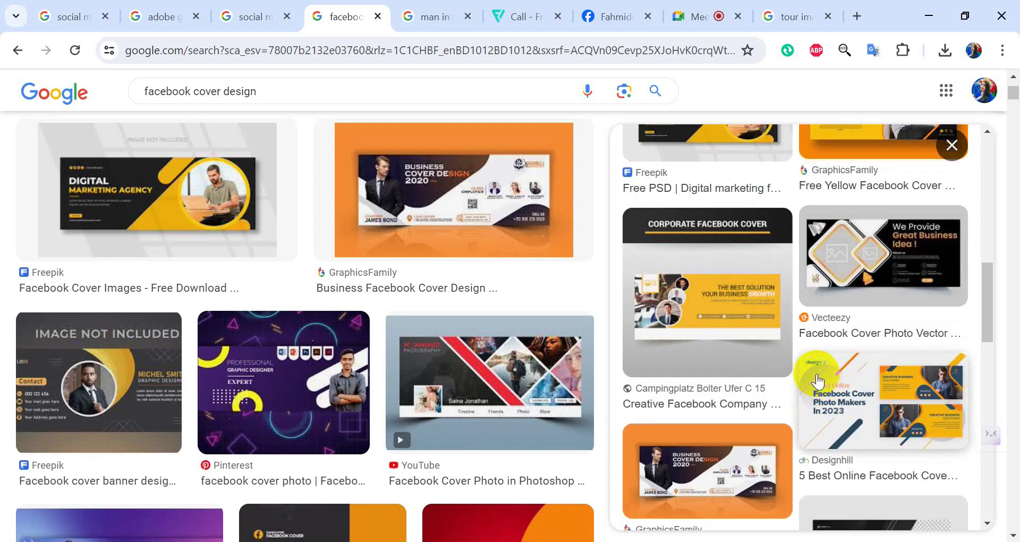
pyautogui.scroll(3, 820, 387)
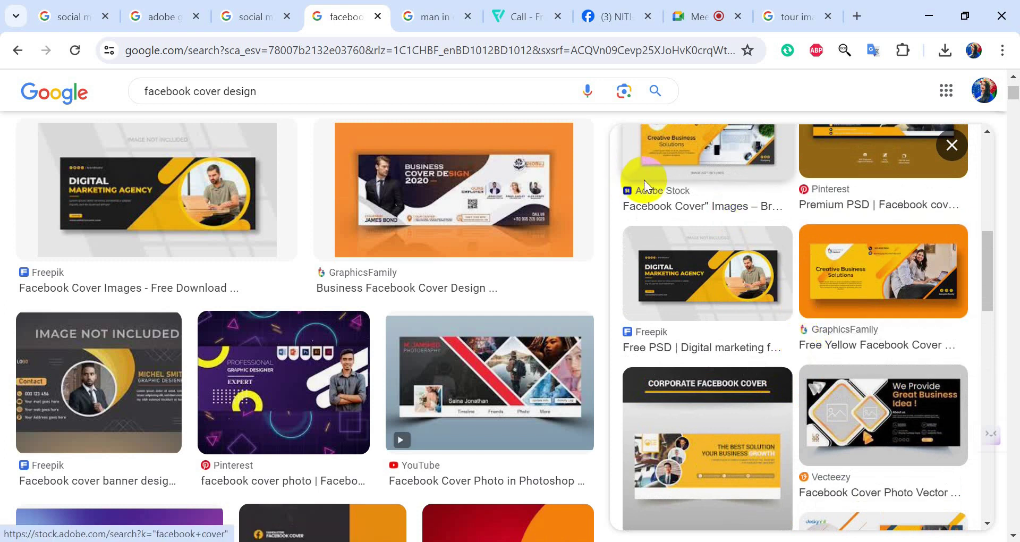
pyautogui.click(806, 289)
pyautogui.scroll(-2, 797, 292)
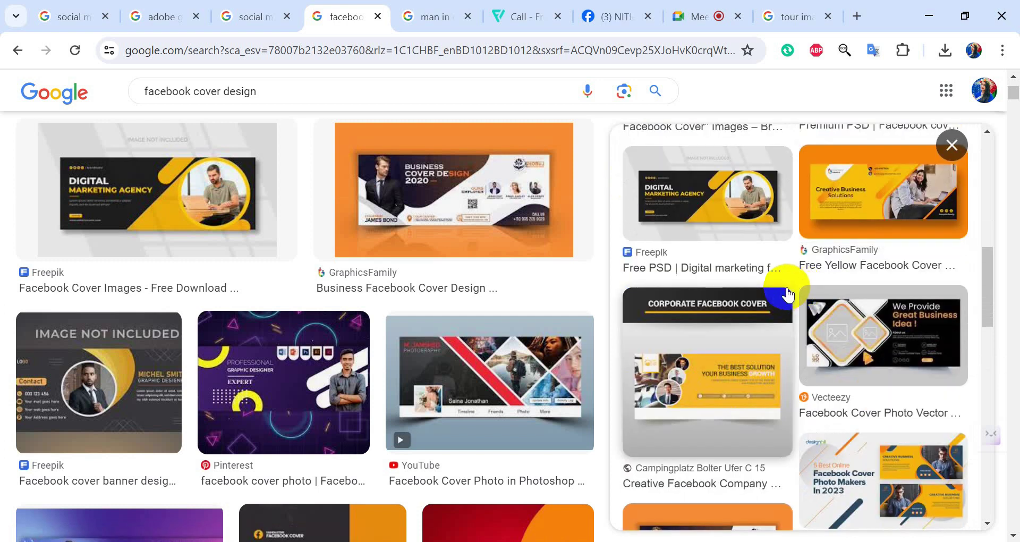
pyautogui.scroll(-5, 788, 294)
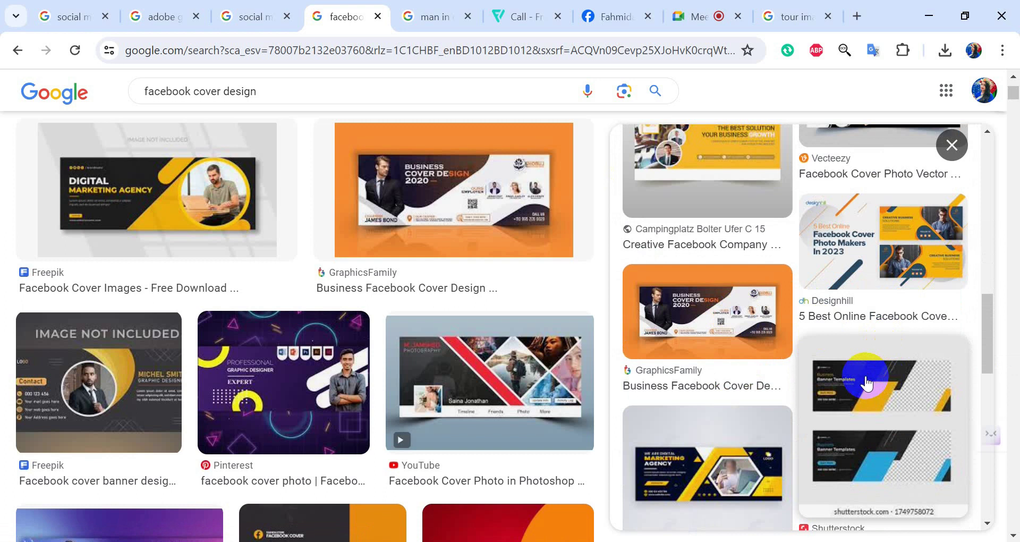
pyautogui.scroll(-8, 866, 381)
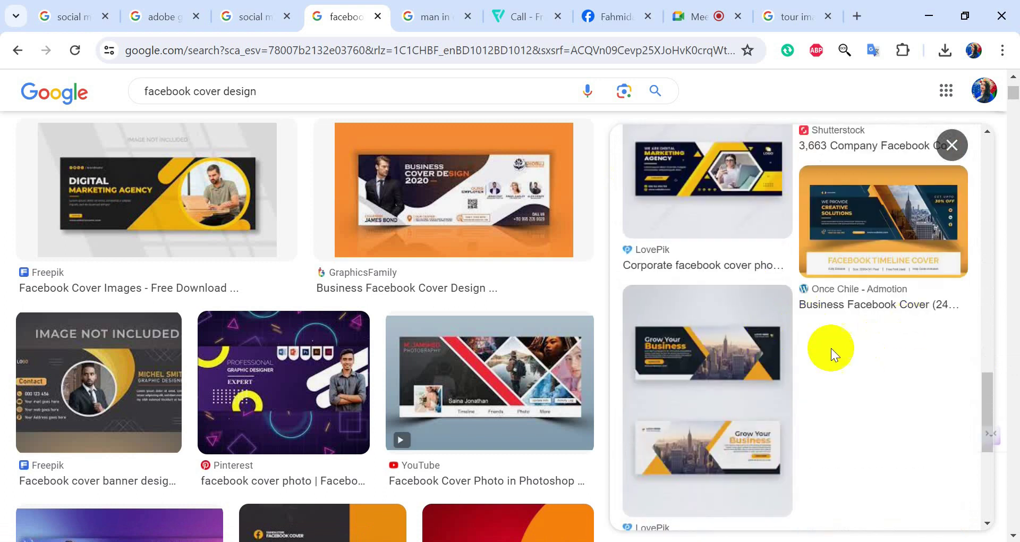
pyautogui.click(704, 352)
pyautogui.click(874, 198)
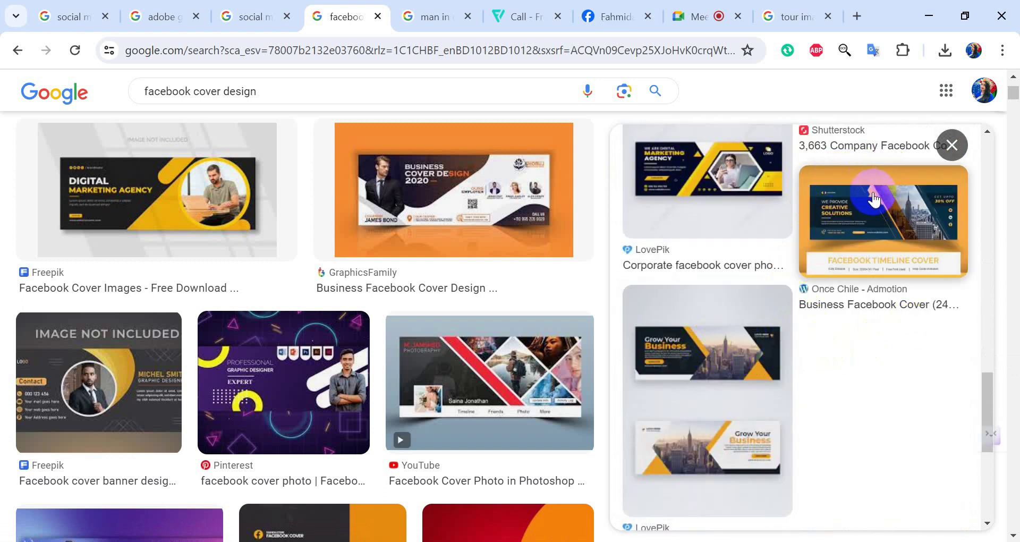